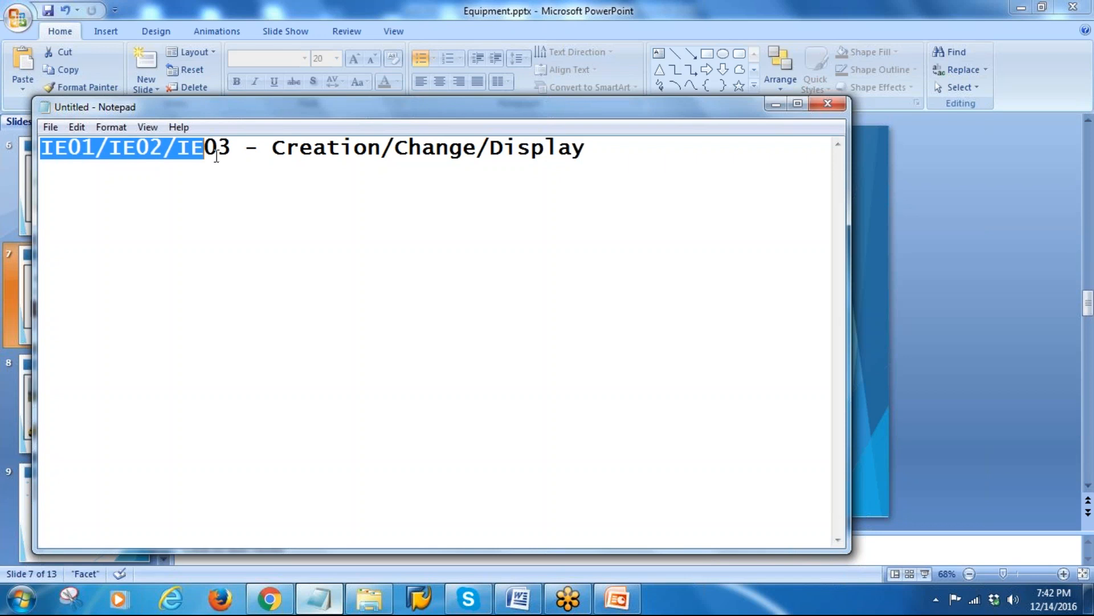
Step: Switch to SAP Logon, open a system connection and log on as ppuser1 with the account password
click(213, 203)
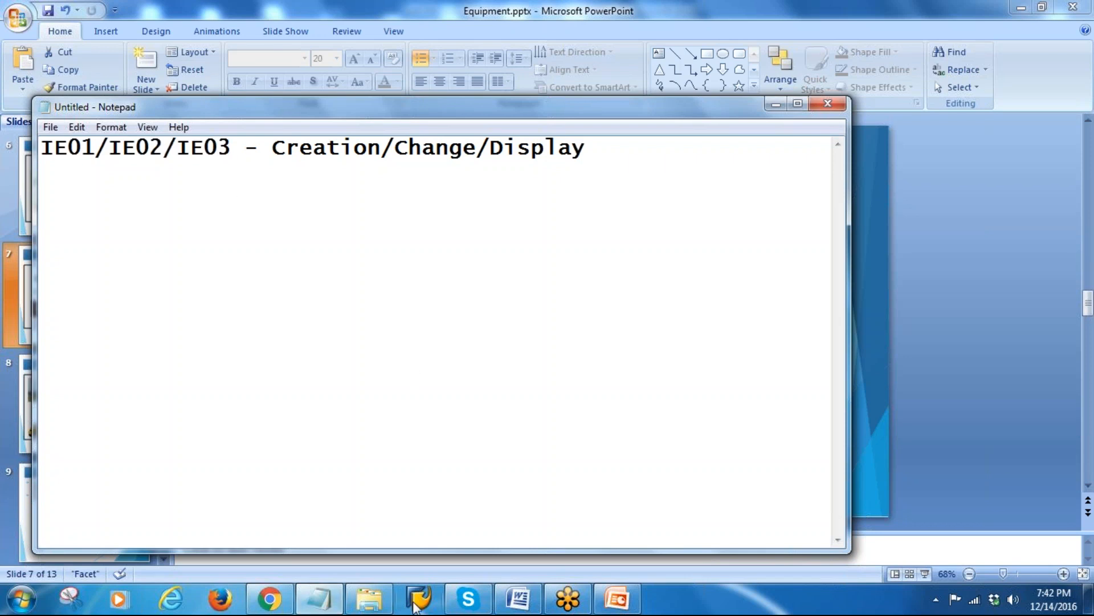
click(419, 599)
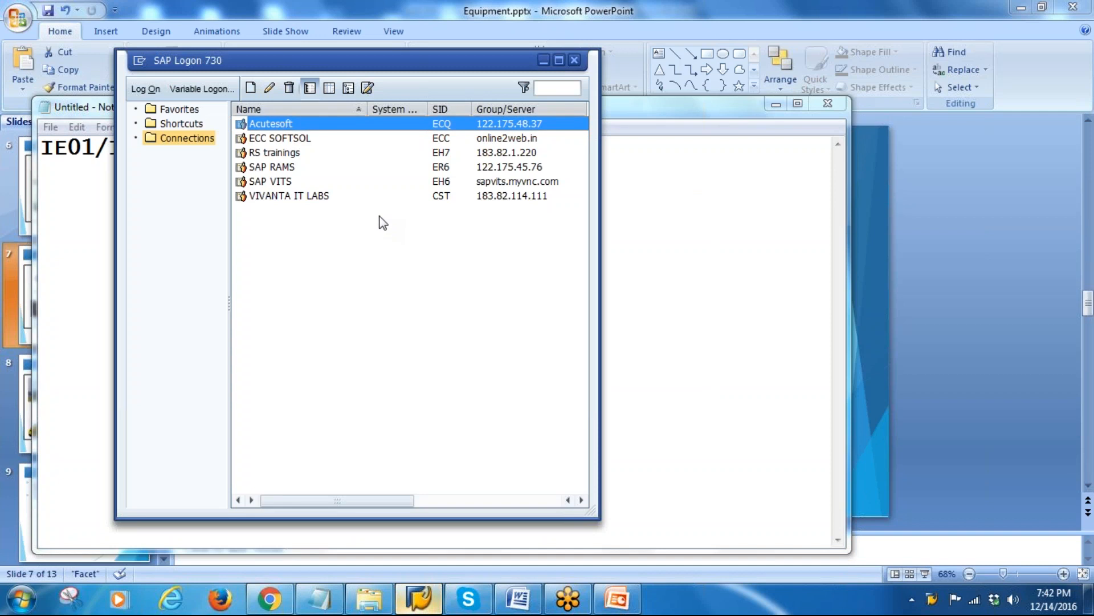
key(Return)
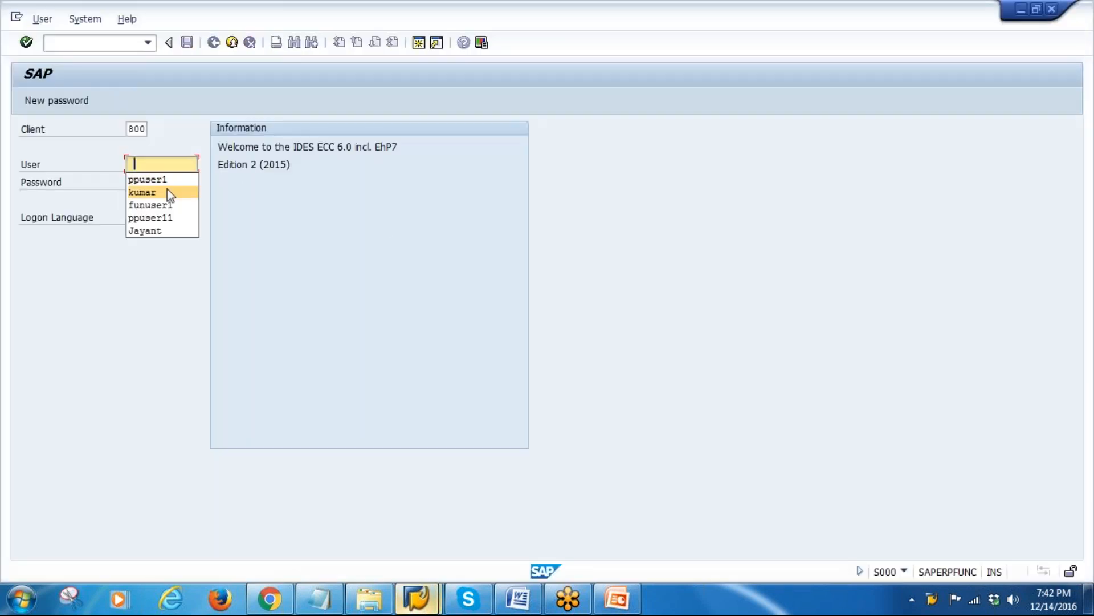
click(150, 181)
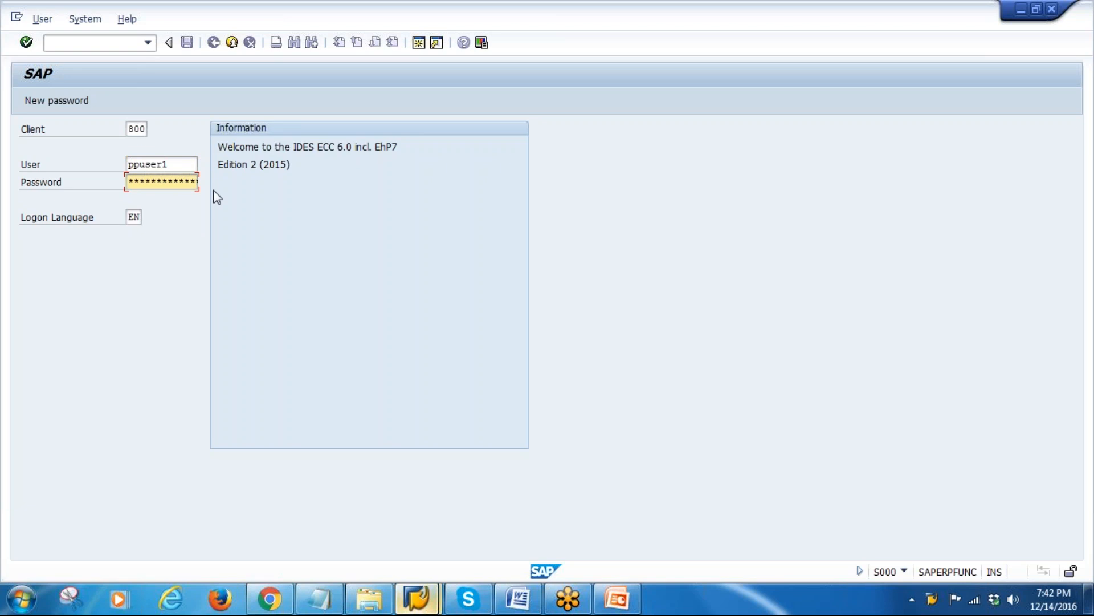
key(Right)
key(Right)
key(Right)
key(Right)
key(Right)
key(Right)
key(Return)
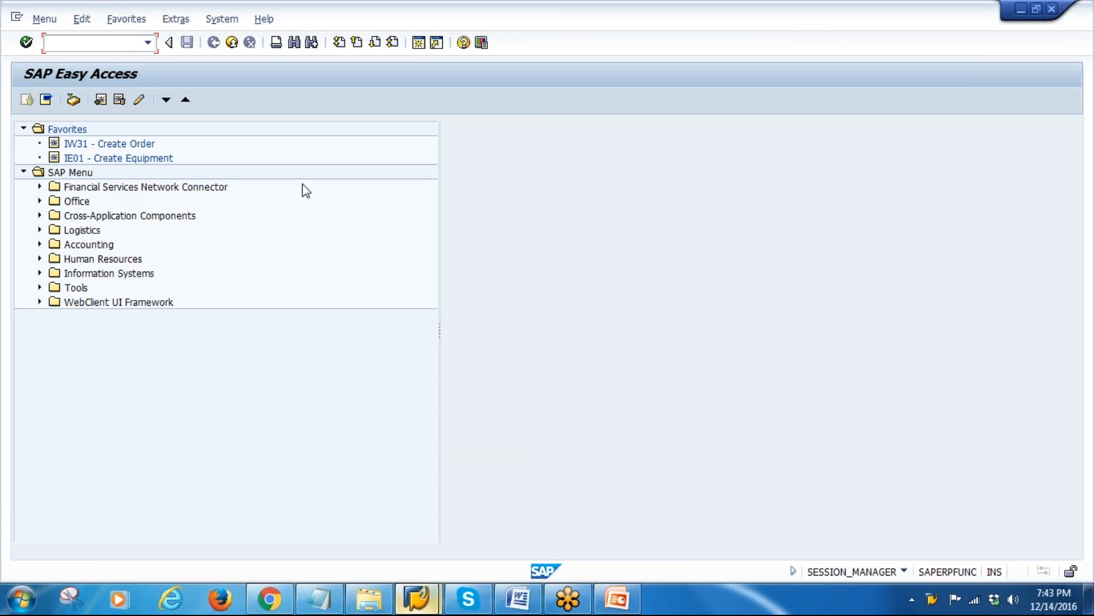
Step: Open the general equipment creation transaction IE01 from Logistics, Plant Maintenance, Management of Technical Objects, Equipment
click(41, 232)
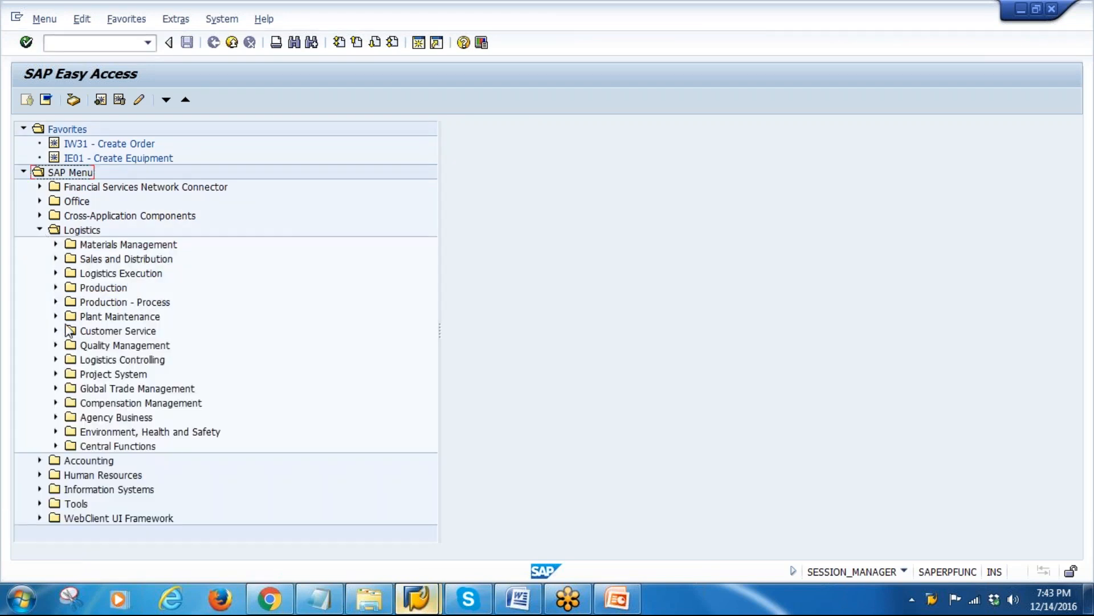
click(55, 316)
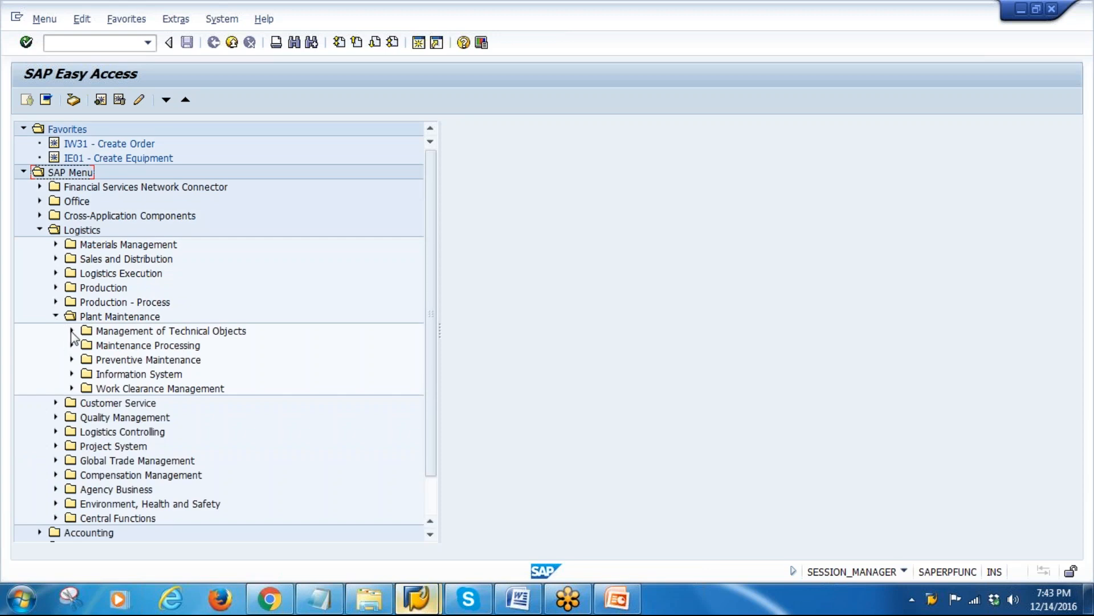
click(71, 331)
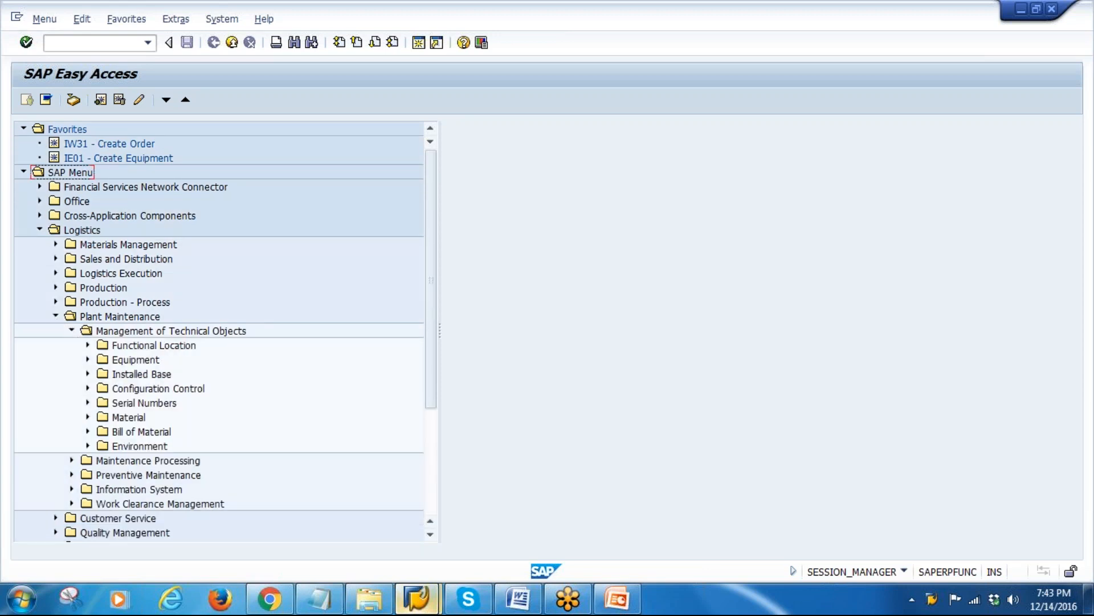
click(87, 359)
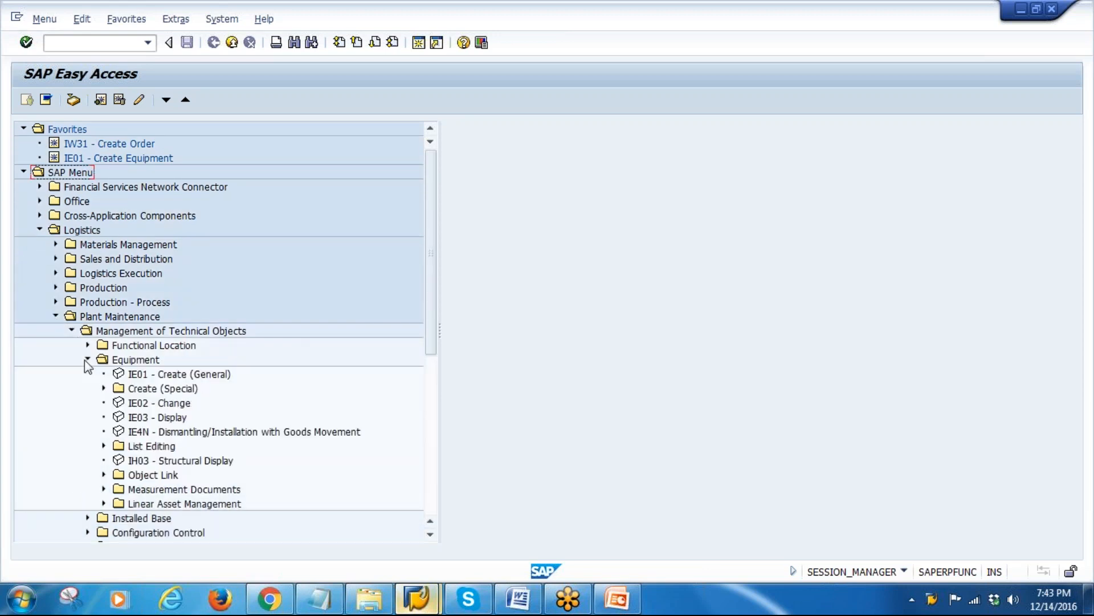
double_click(145, 375)
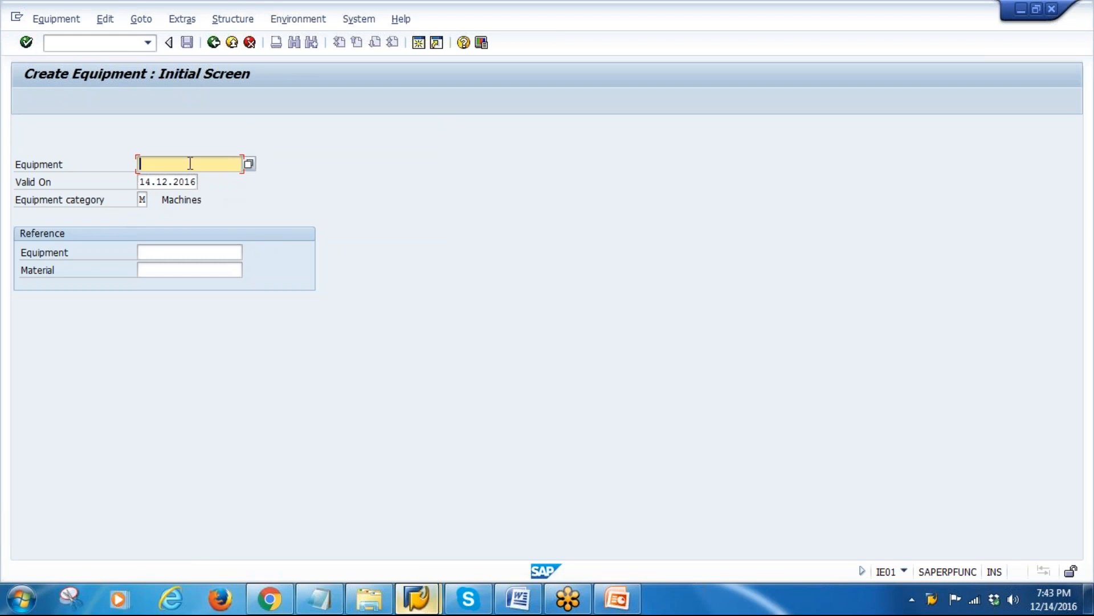
Step: Choose equipment category M (Machines) from the possible values and continue to the general data of the new equipment
click(141, 200)
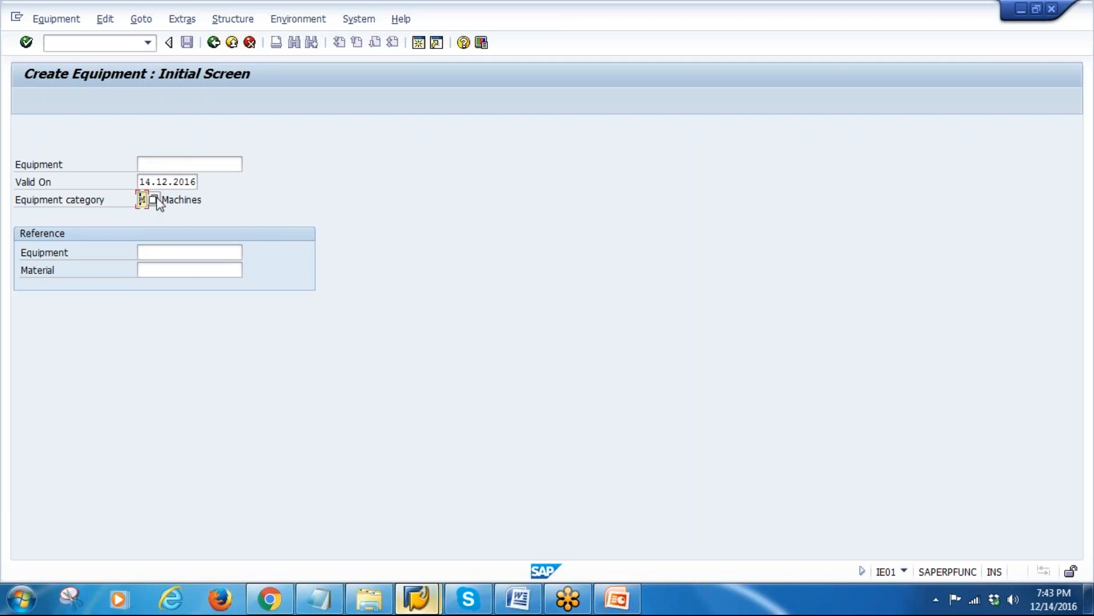
key(Return)
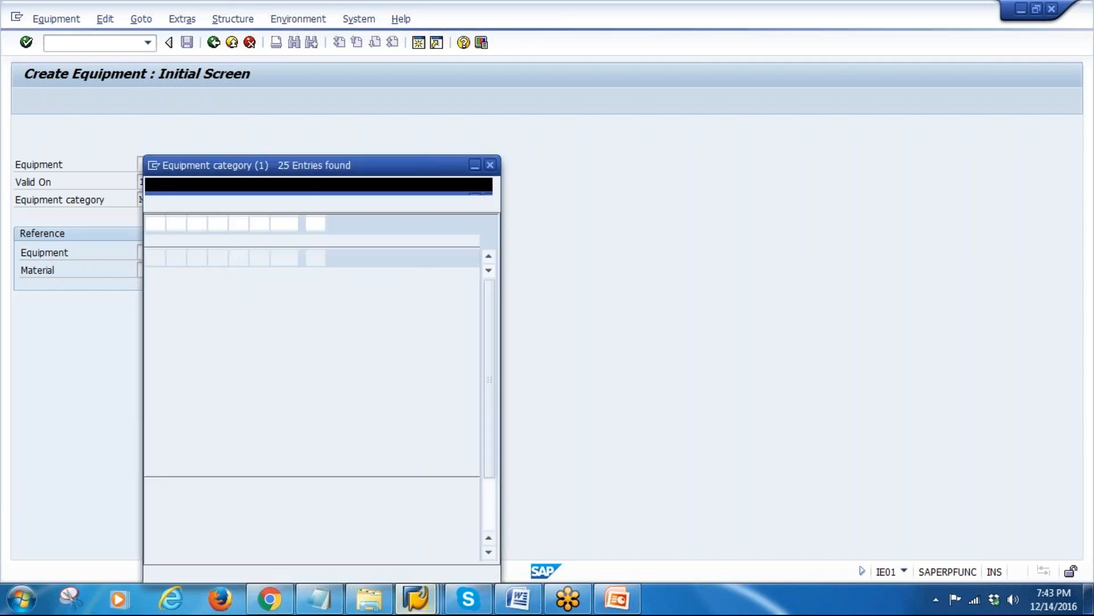
drag(268, 171, 323, 118)
double_click(235, 392)
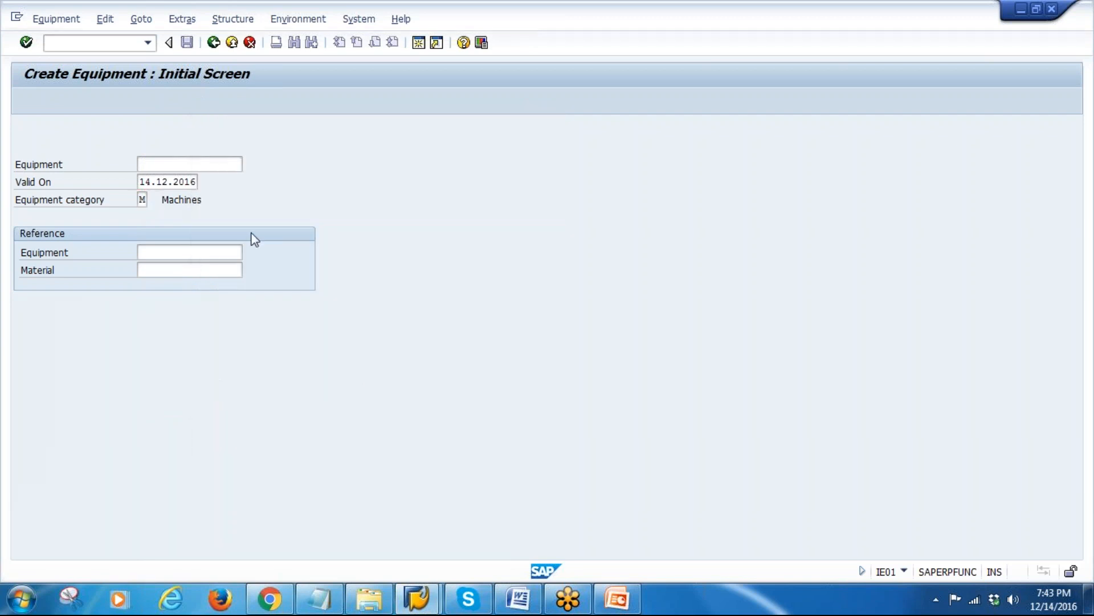
key(Return)
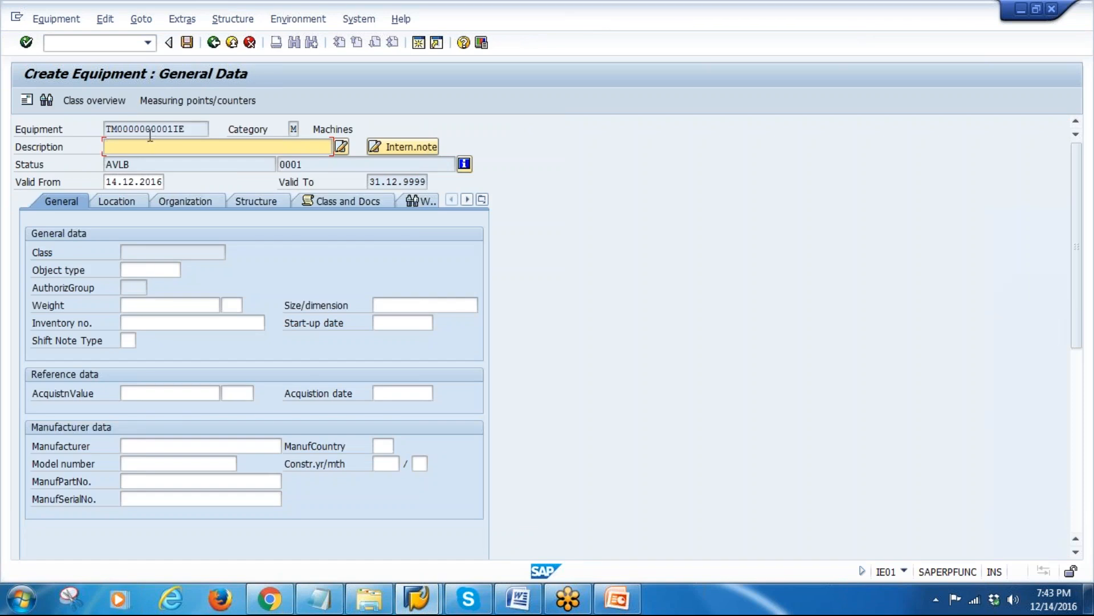
Step: Enter "250 KVA diesel generator" as the description of the new equipment
drag(191, 129, 103, 129)
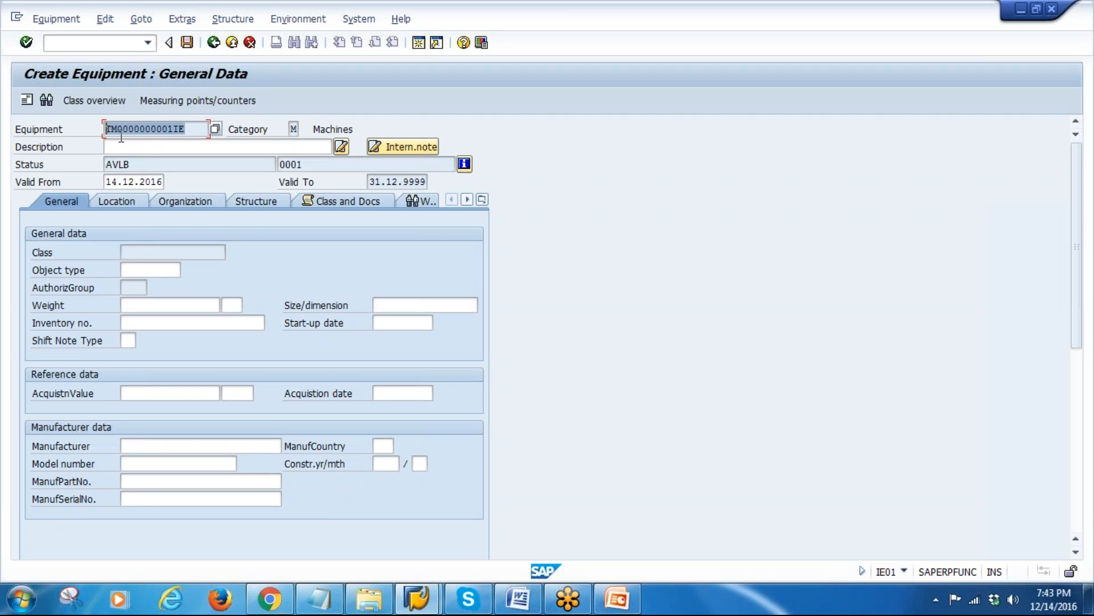
drag(193, 129, 89, 130)
click(128, 148)
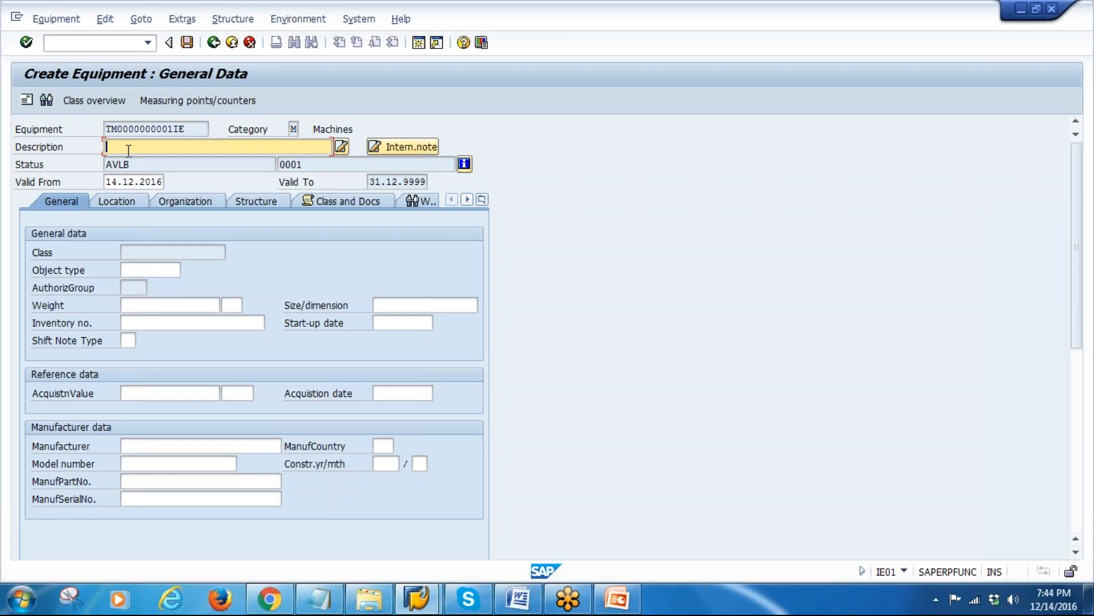
text(250)
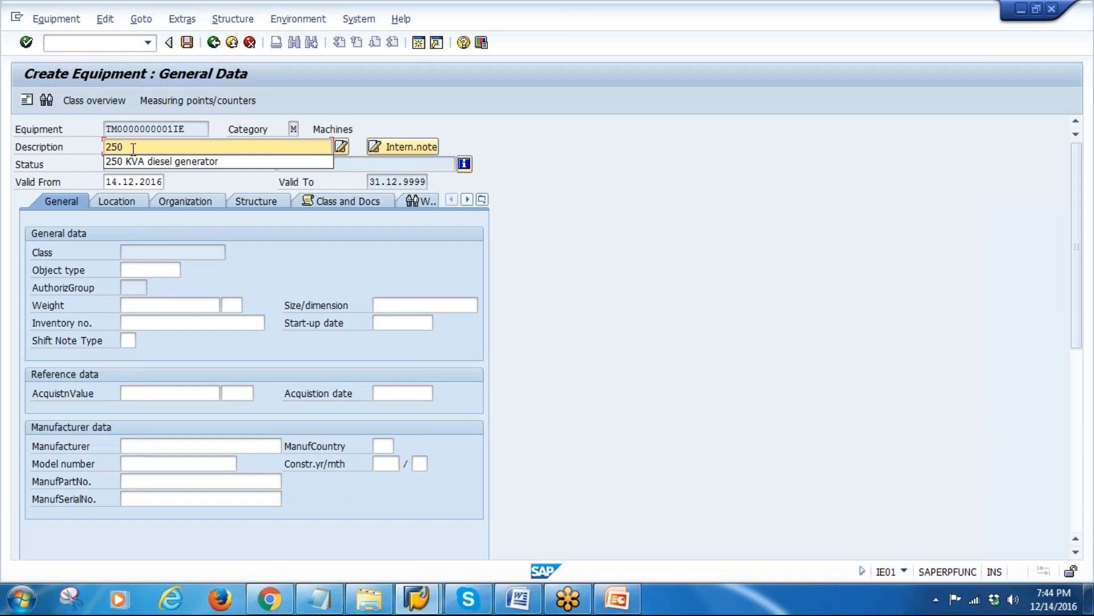
click(176, 162)
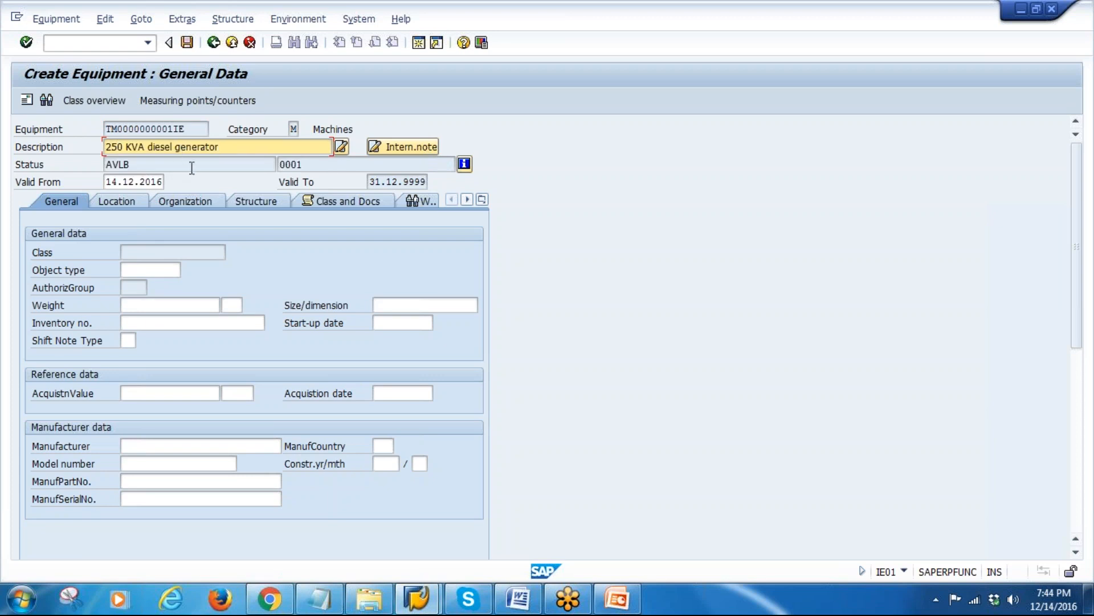
drag(224, 146, 92, 149)
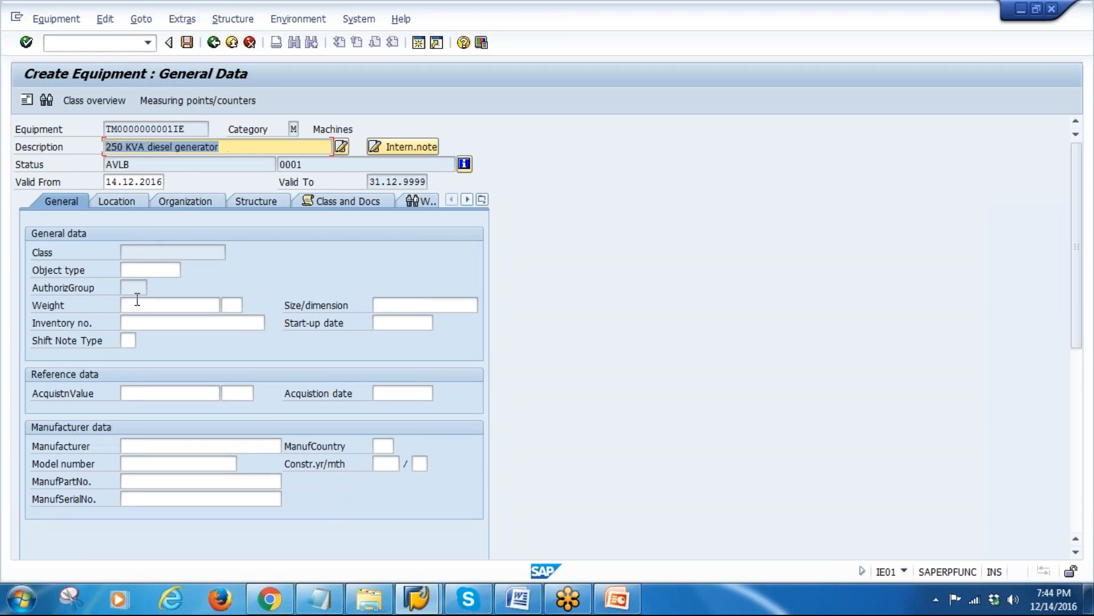
Step: Open the possible values for the object type and look through the list for a generator type
click(164, 269)
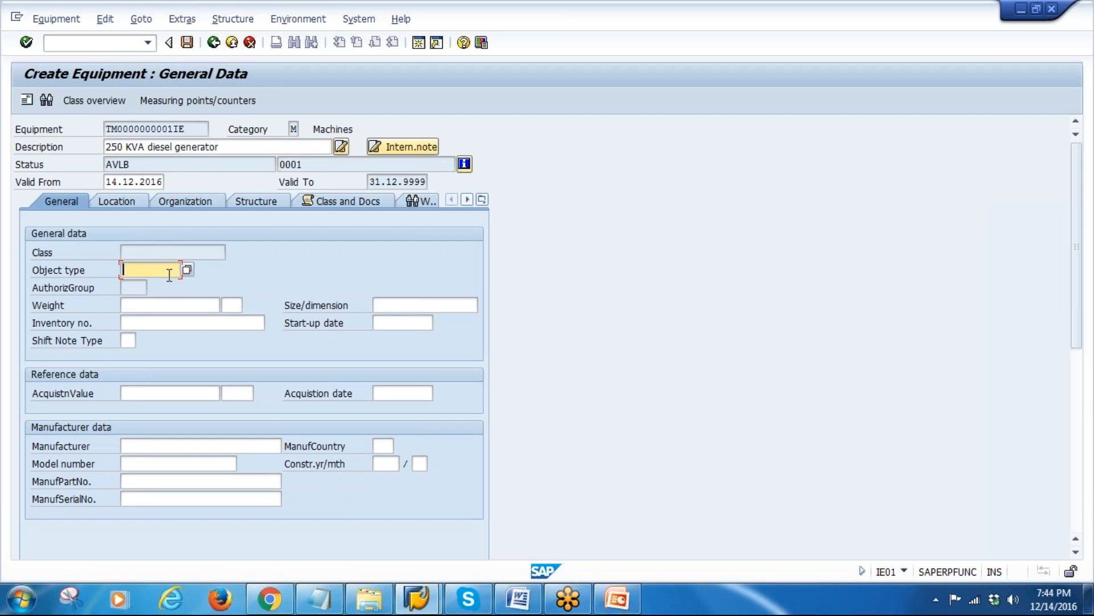
key(F4)
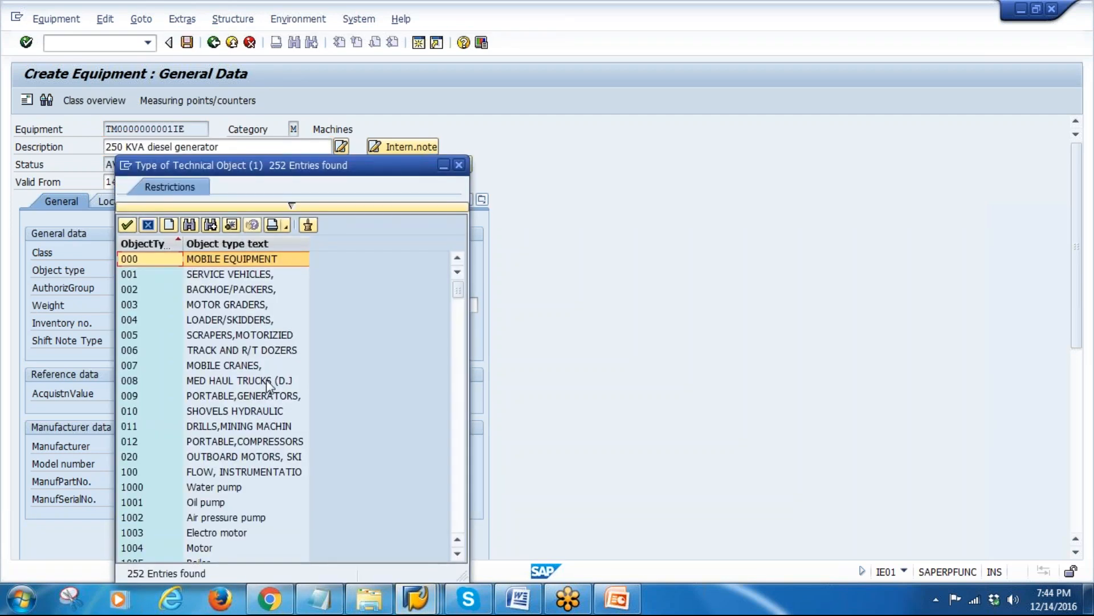
scroll(259, 378, down, 1)
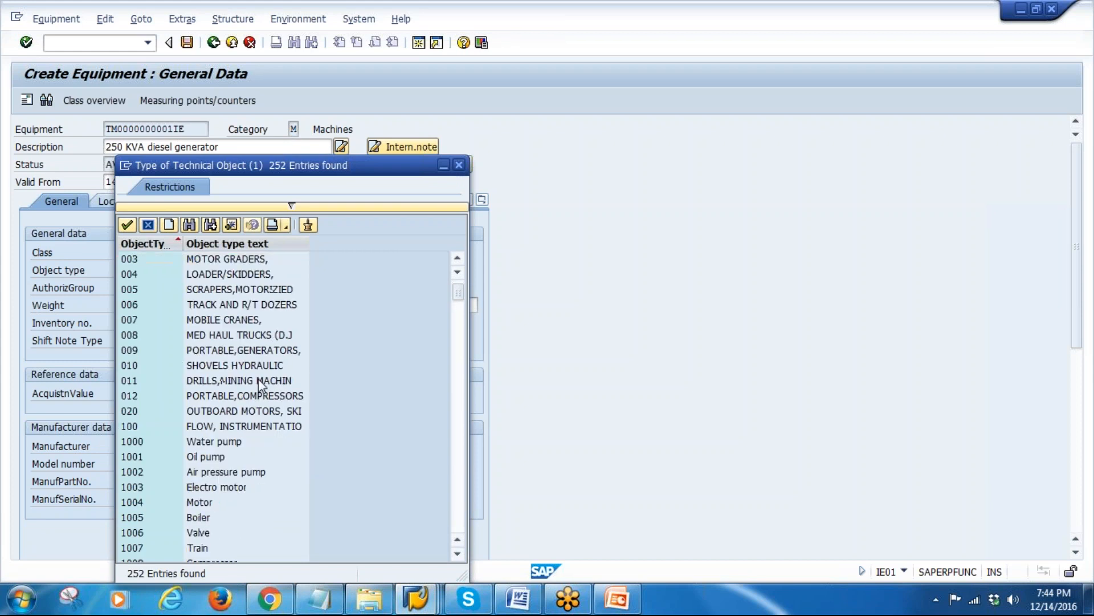
scroll(258, 379, down, 4)
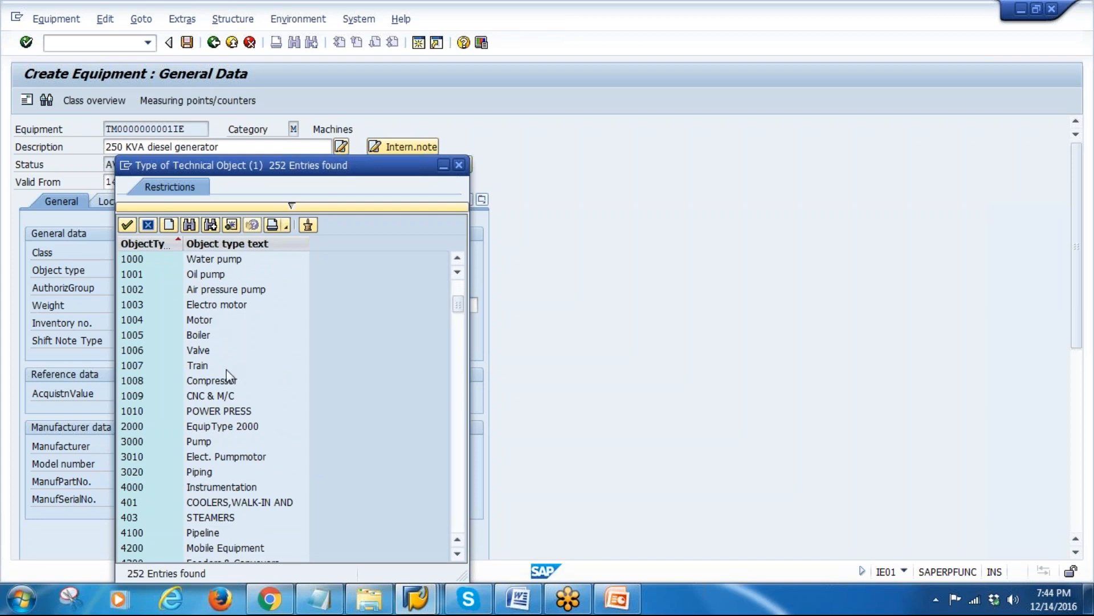
scroll(233, 401, down, 2)
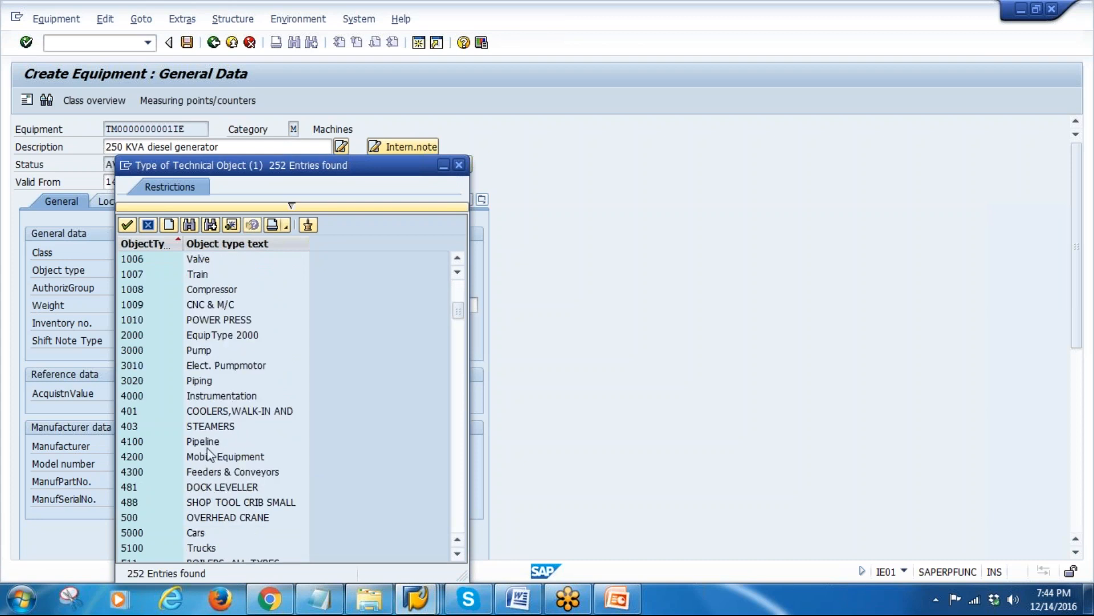
scroll(239, 450, down, 2)
scroll(238, 448, down, 1)
scroll(238, 446, down, 2)
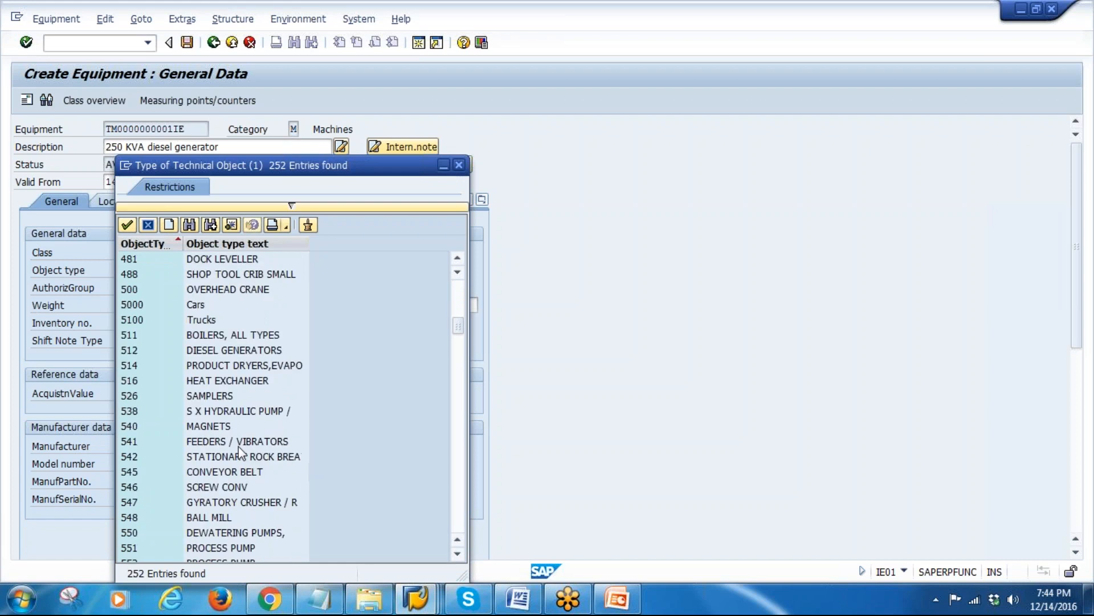
scroll(238, 446, down, 4)
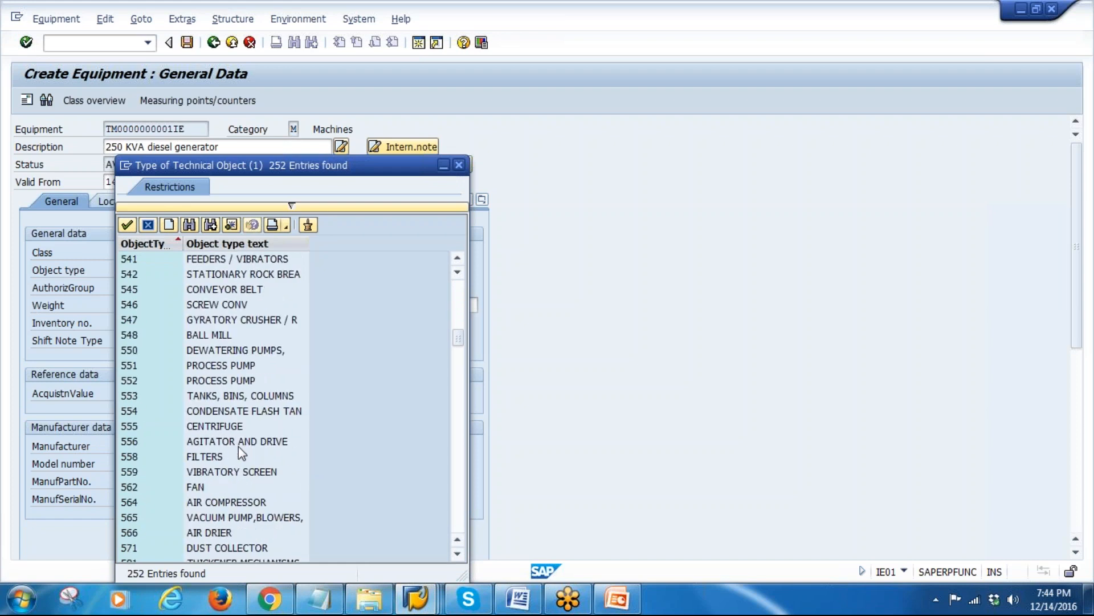
scroll(239, 447, down, 4)
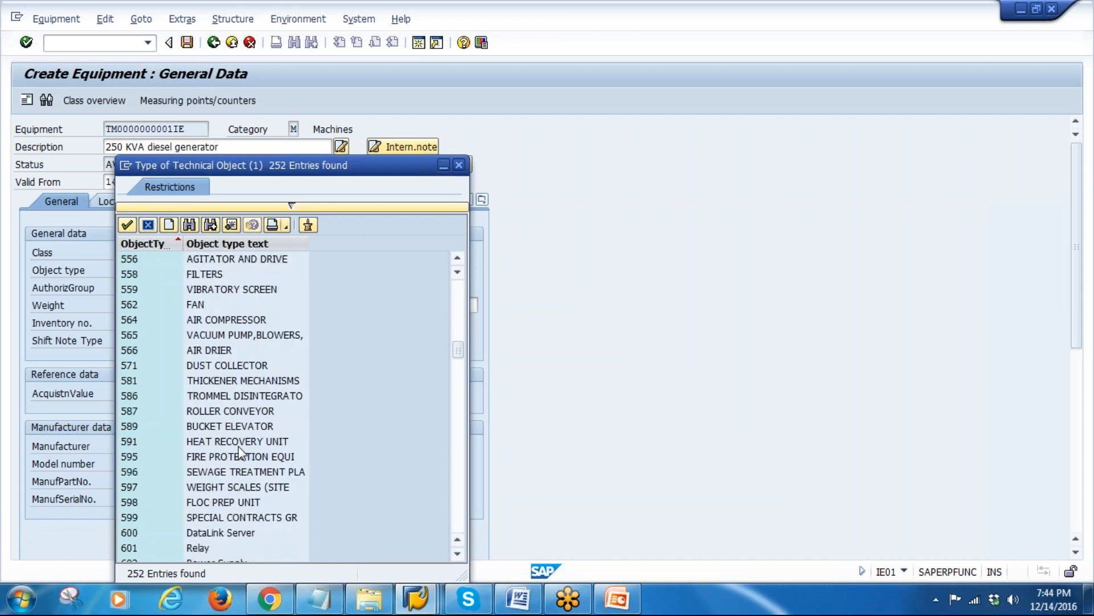
scroll(238, 447, down, 6)
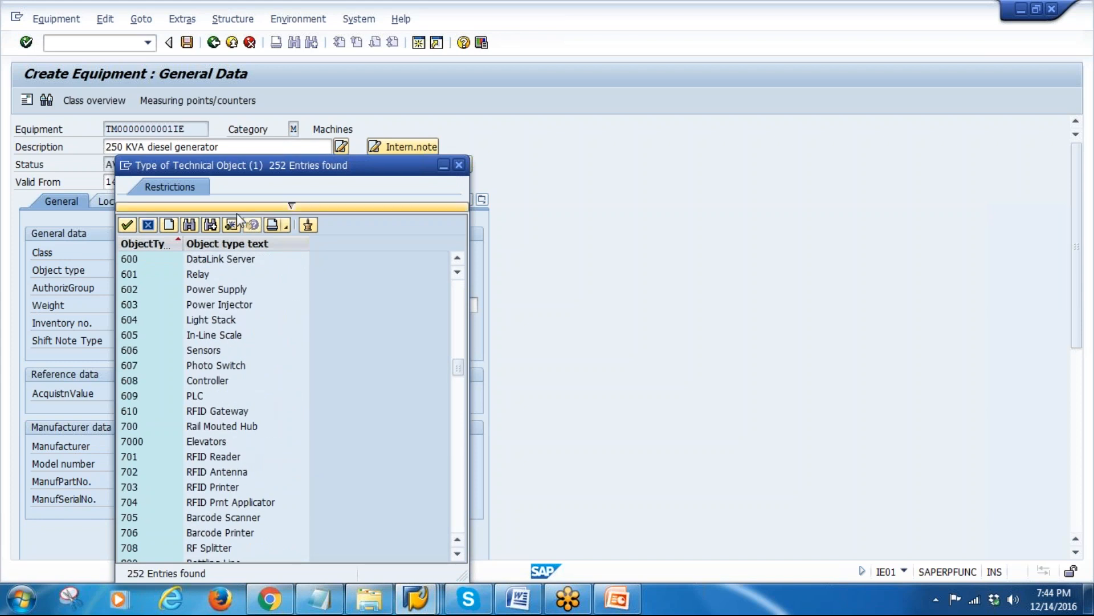
Step: Find "generator" in the object type list and assign type 009, portable generators, to the equipment
click(189, 225)
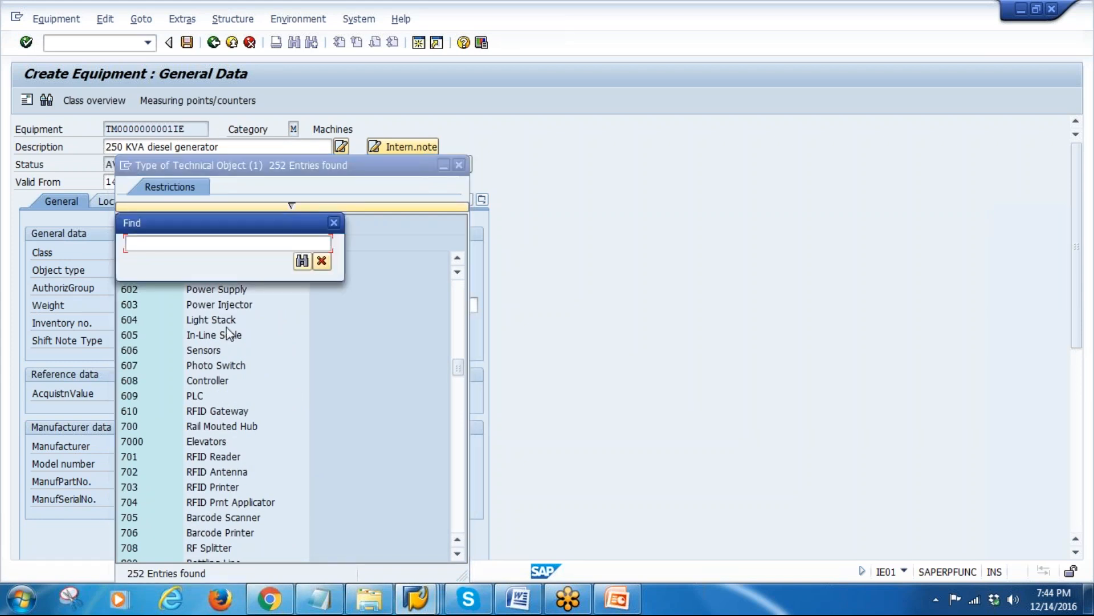
text(generator)
click(302, 262)
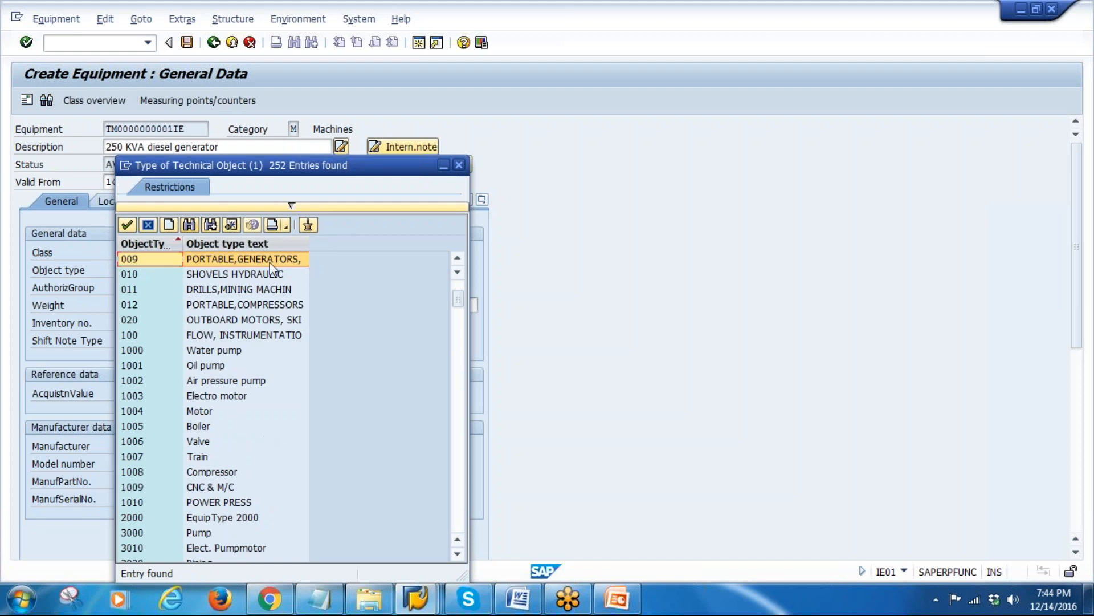
double_click(228, 259)
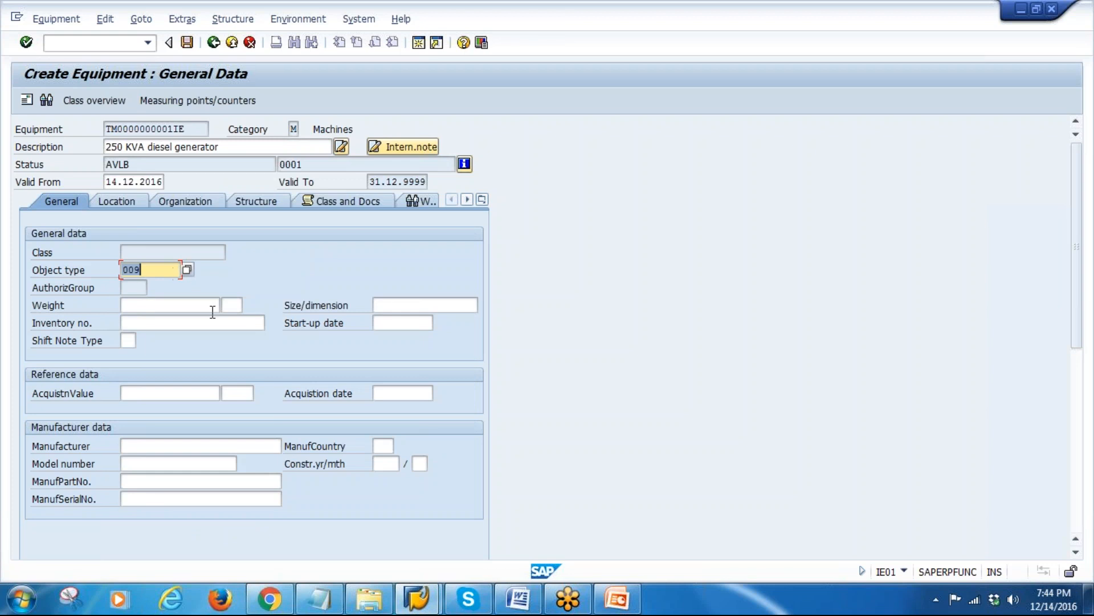
key(Return)
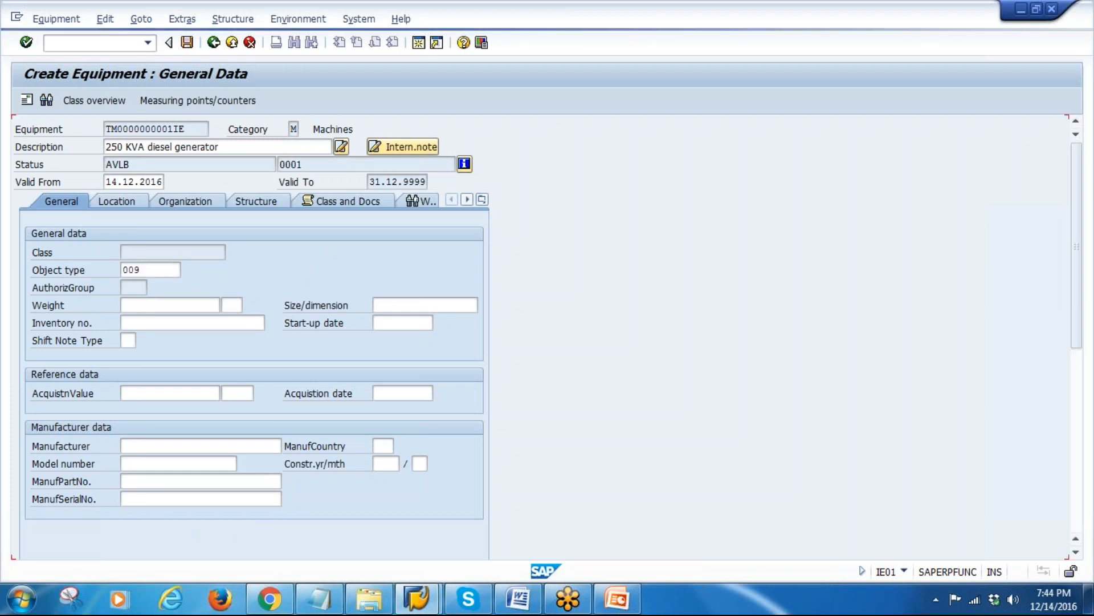
Step: Set the equipment's weight to 1000 with the unit TO
click(158, 311)
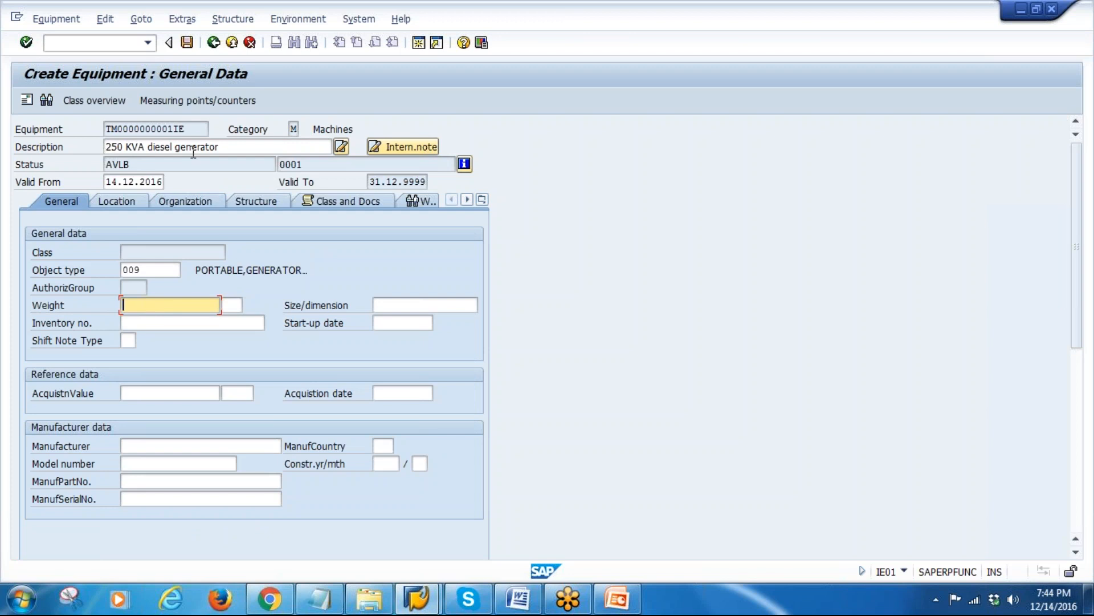
drag(225, 147, 74, 150)
click(146, 305)
click(141, 323)
click(230, 305)
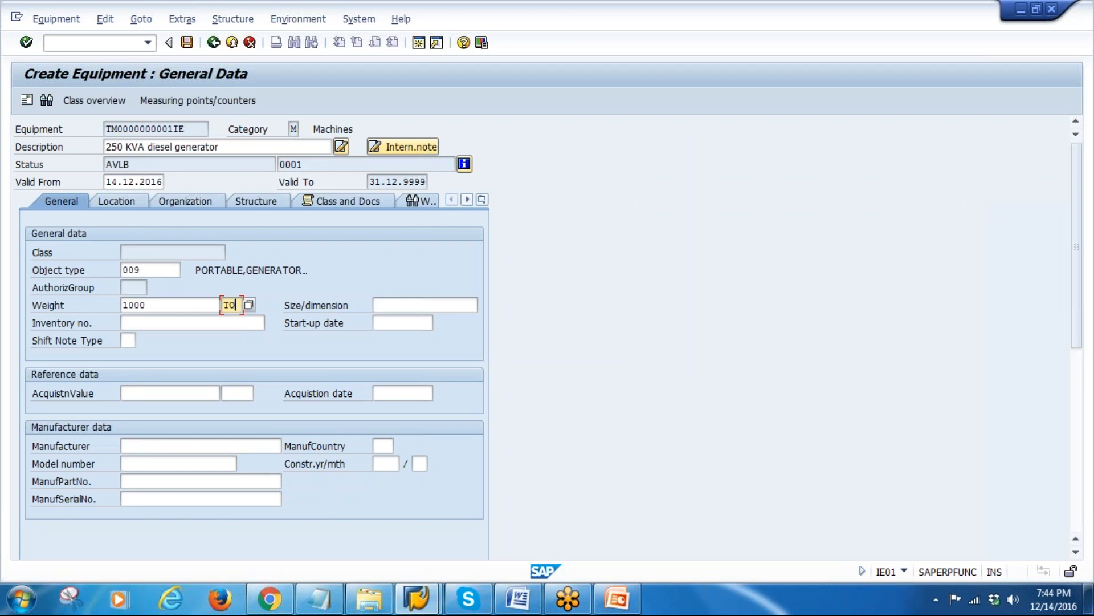
click(408, 305)
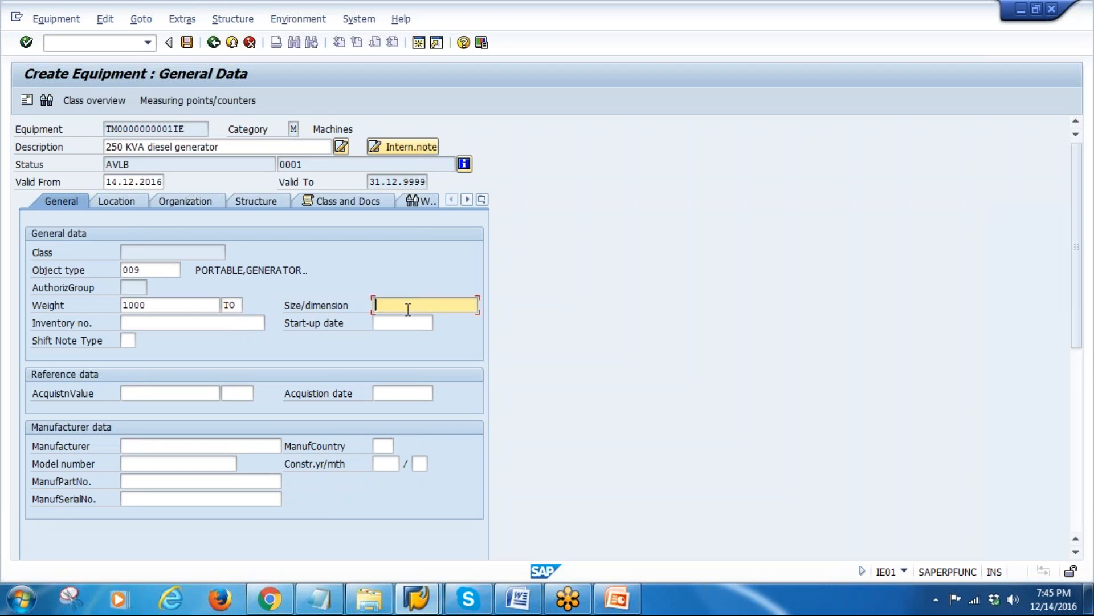
Step: Enter 300*400*200 as the size/dimension of the equipment
text(300)
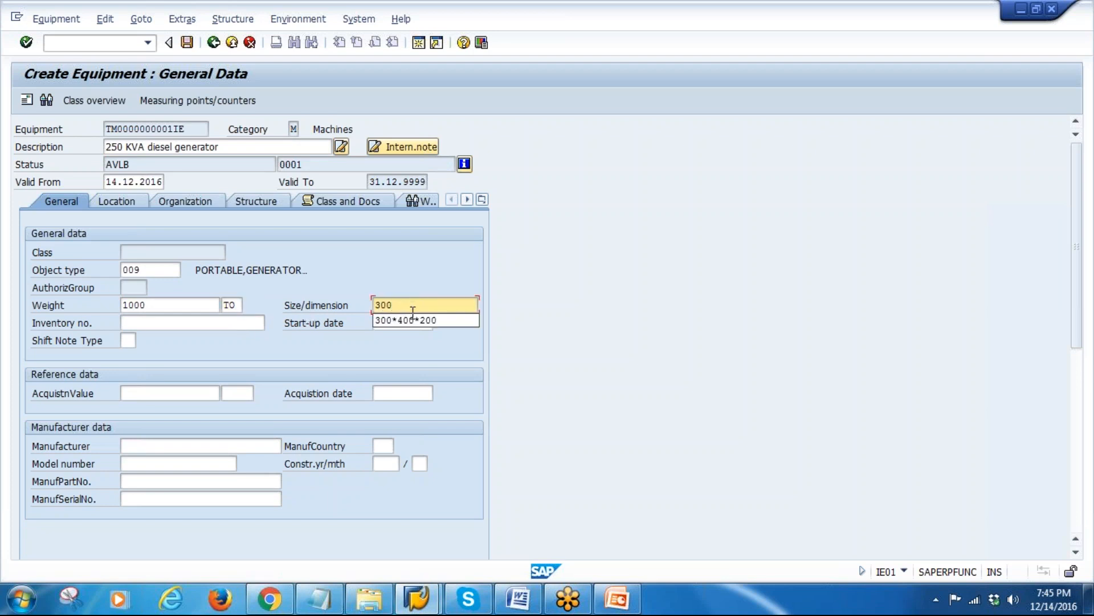
click(377, 319)
drag(393, 308, 368, 308)
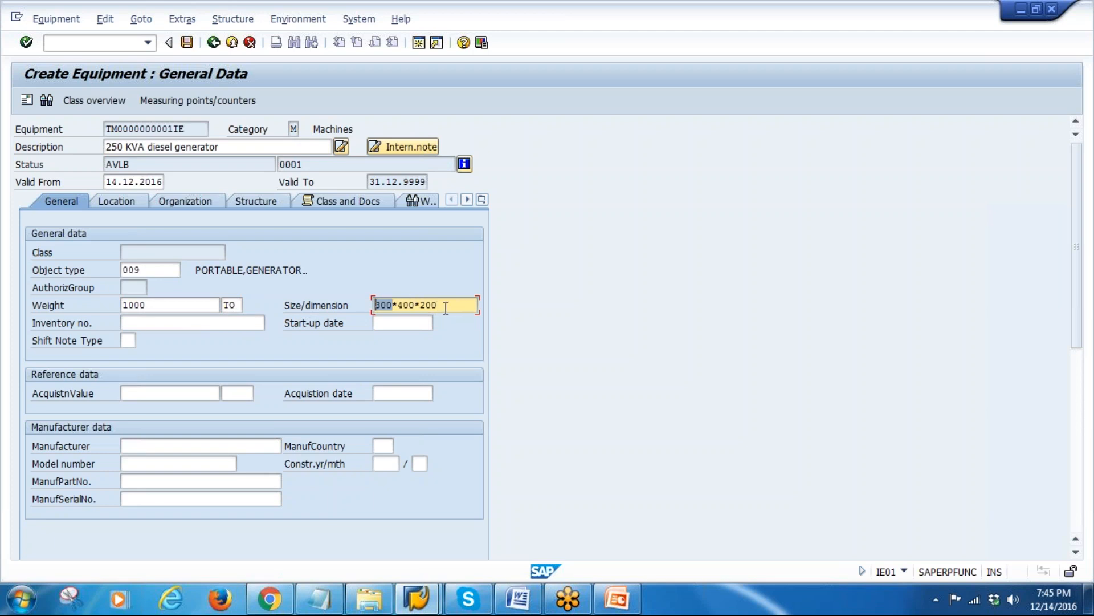
key(shift+End)
Step: Set the inventory number to 345-142 and the start-up date to 14.12.2016
click(171, 323)
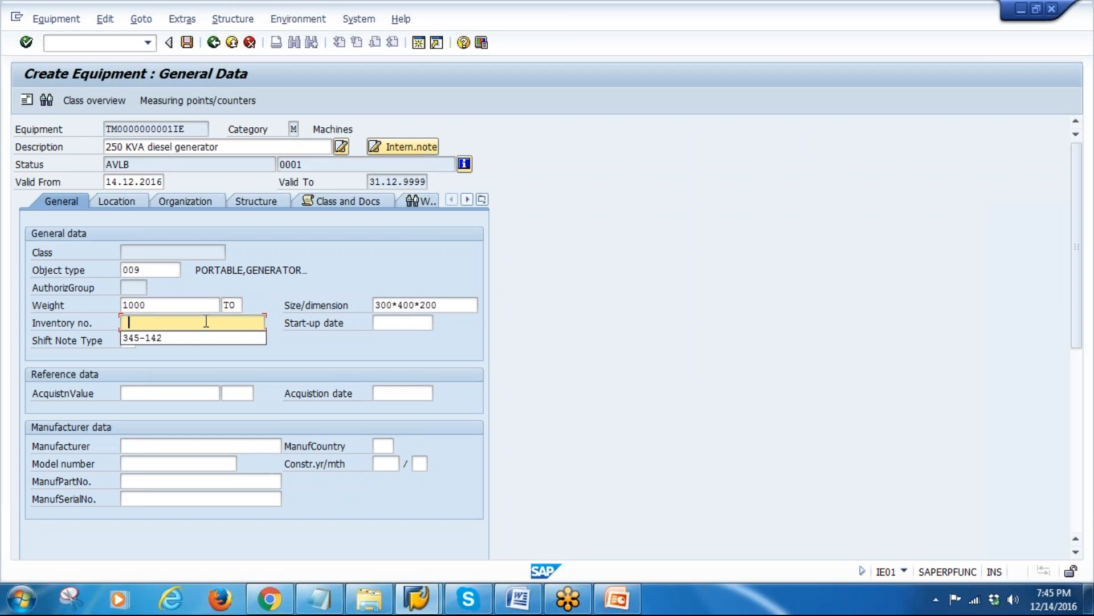
click(171, 336)
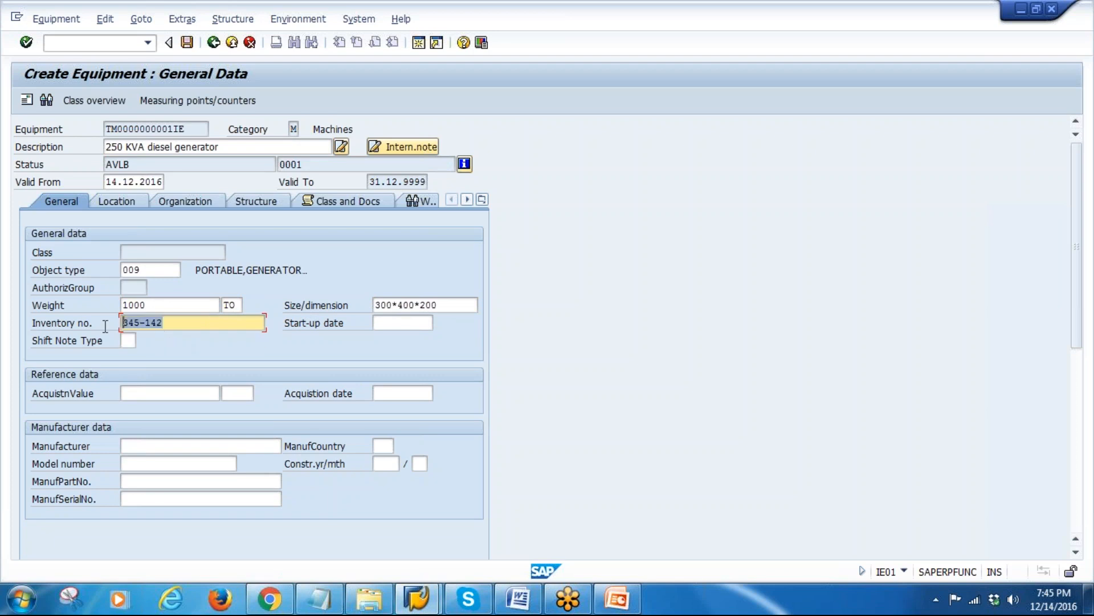
click(399, 322)
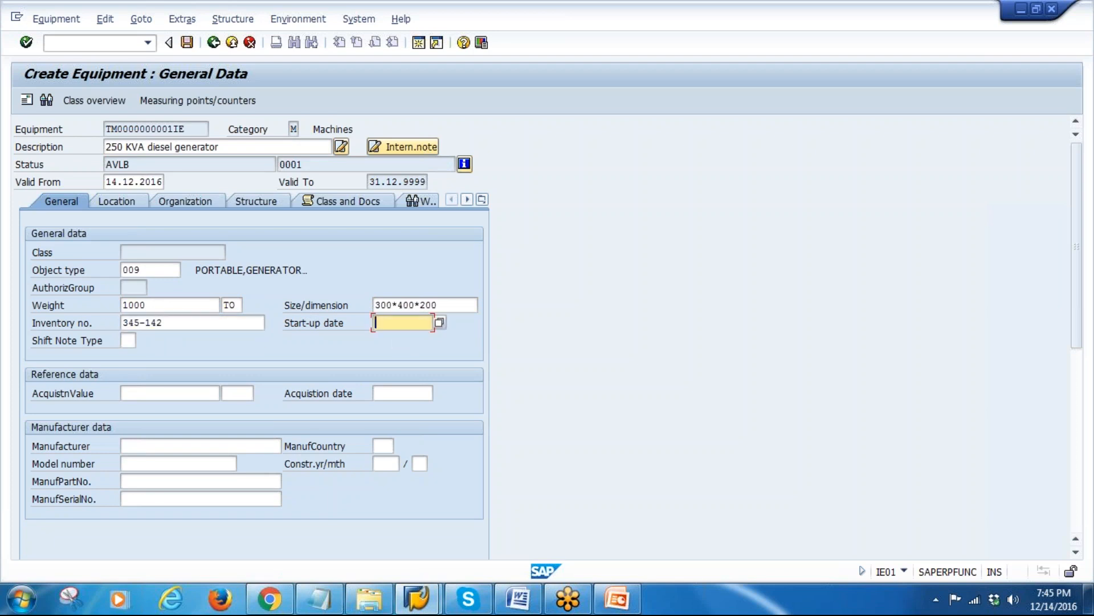
text(14.12.2016)
Step: Record an acquisition value of 20000 USD and the acquisition date 01.10.2016 in the reference data
click(181, 392)
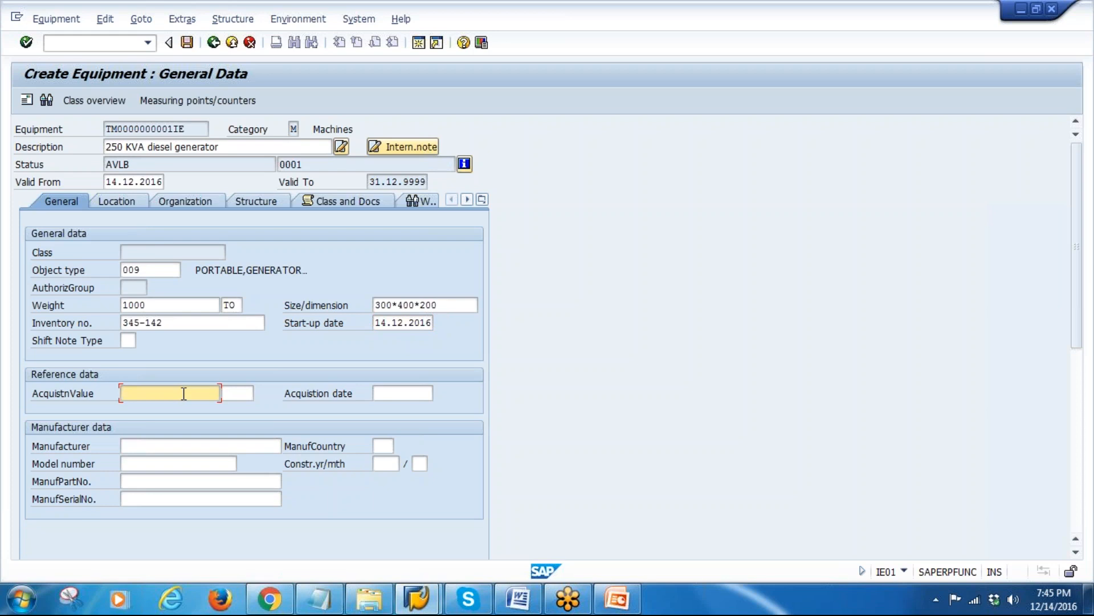
text(20)
click(193, 408)
key(Tab)
click(239, 408)
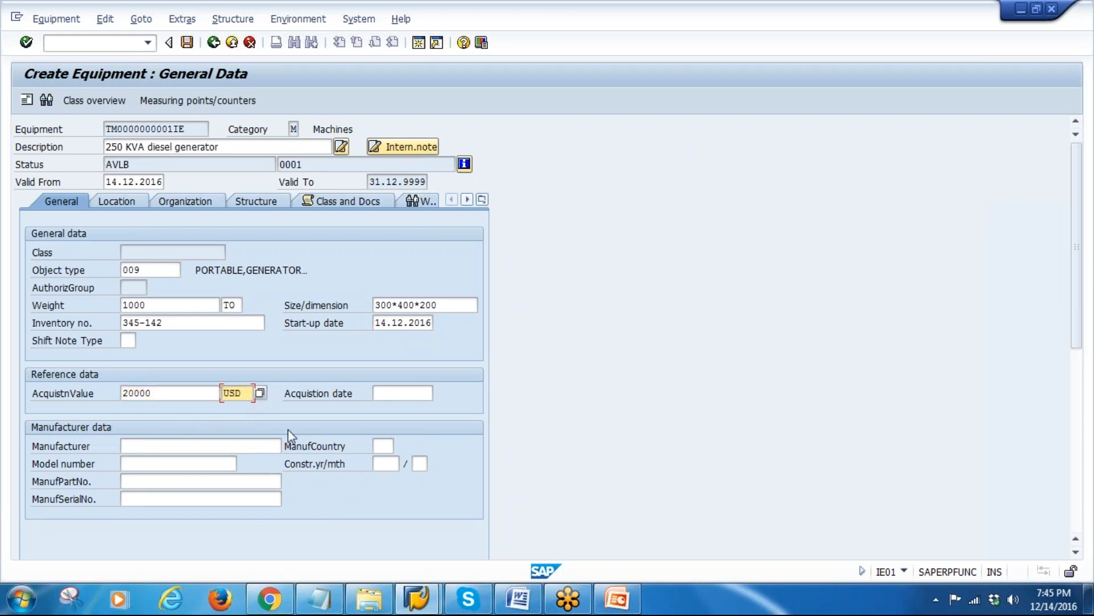
click(394, 391)
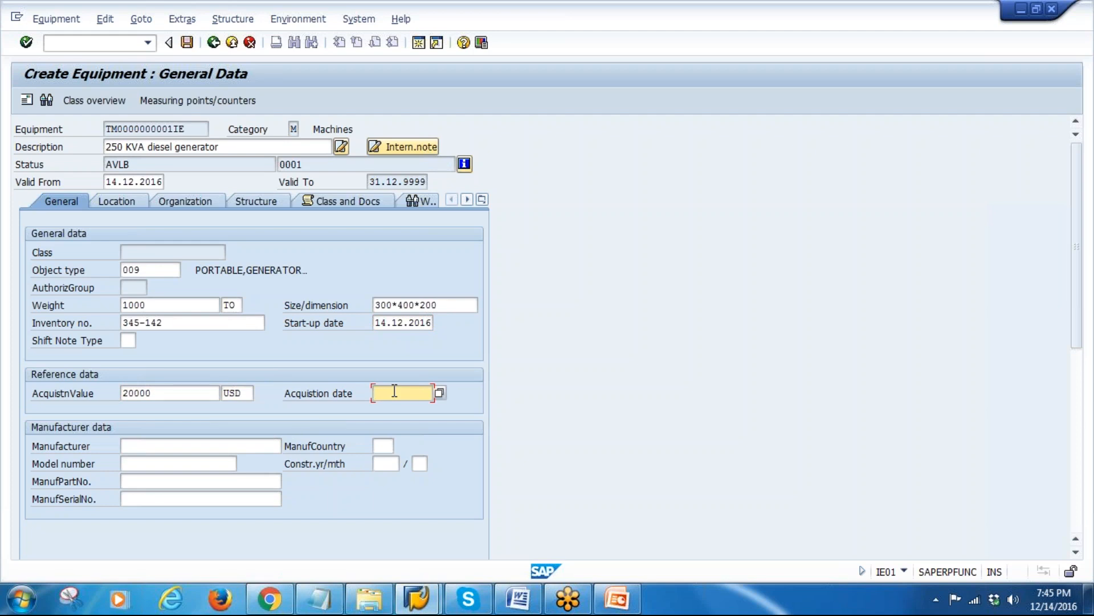
text(01.10.2016)
key(Return)
drag(374, 323, 433, 323)
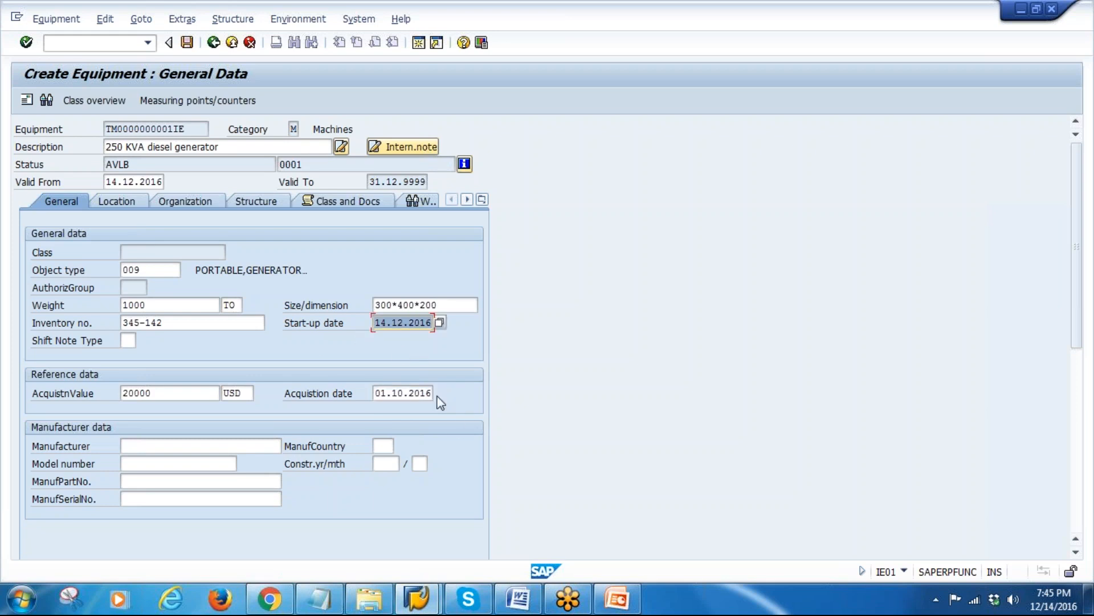
Step: Enter Caterpiller Pvt Ltd as the manufacturer and IN as the manufacturing country
click(177, 447)
text(at)
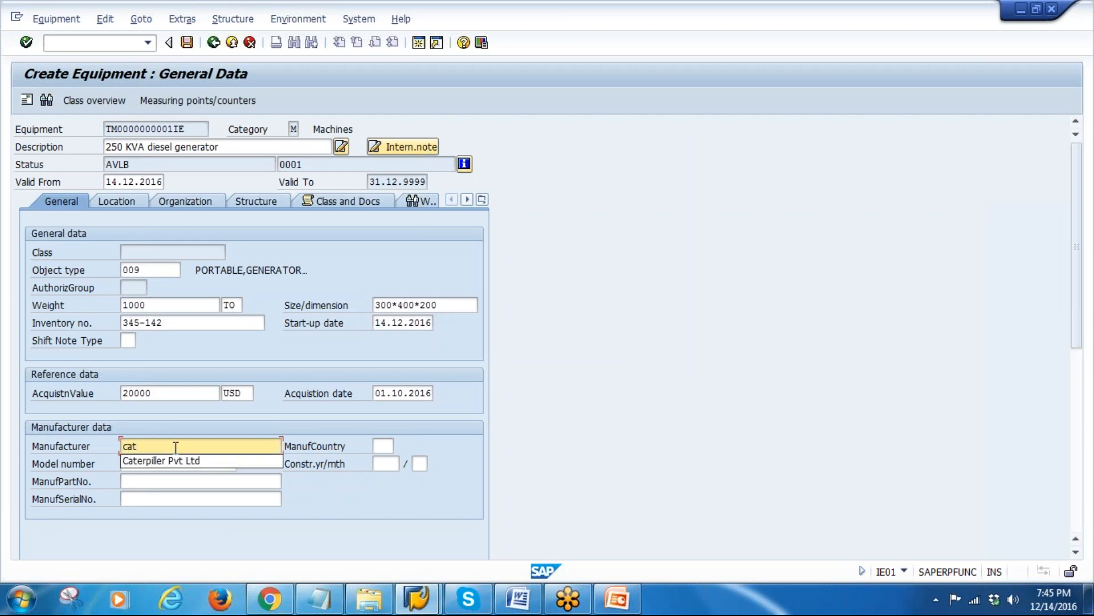
key(Down)
key(Return)
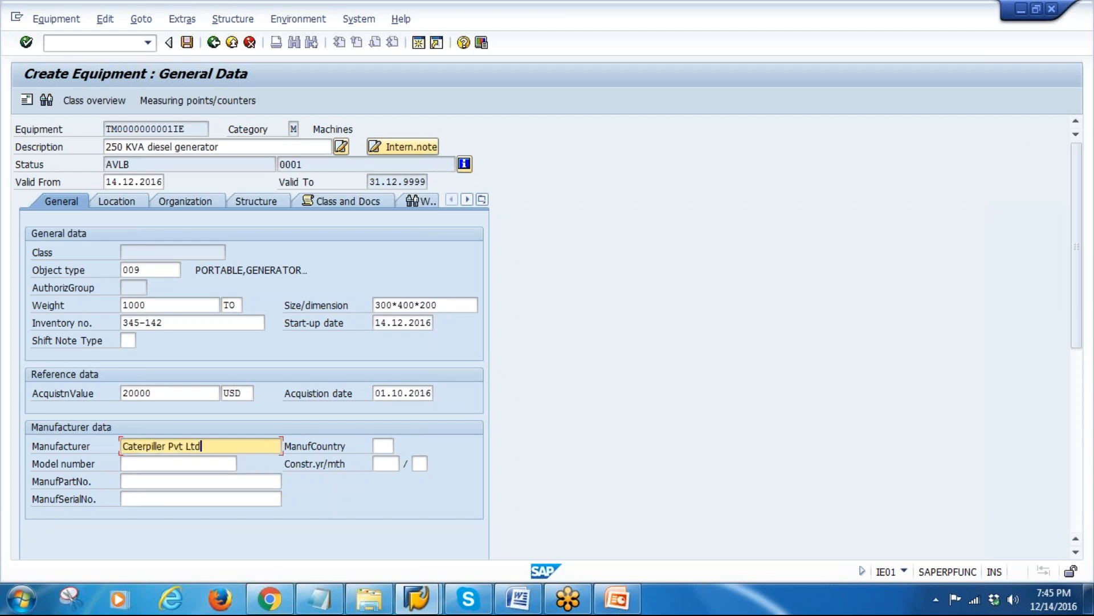
click(377, 446)
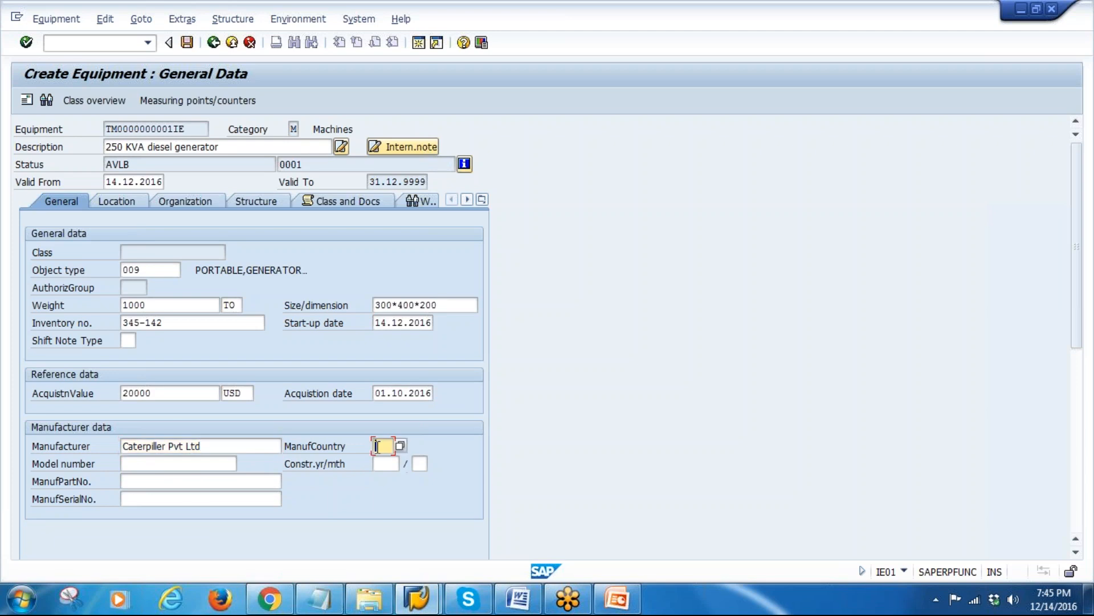
text(In)
click(391, 461)
Step: Set the model number to CP-50DDG-12345 and the construction year and month to 2016/03
click(211, 465)
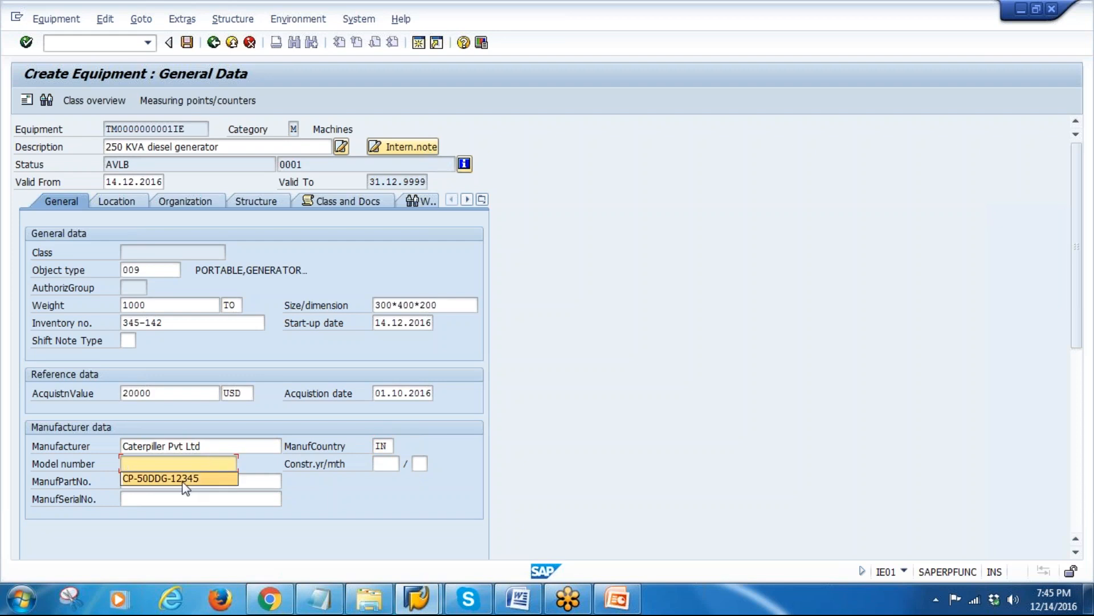
click(189, 482)
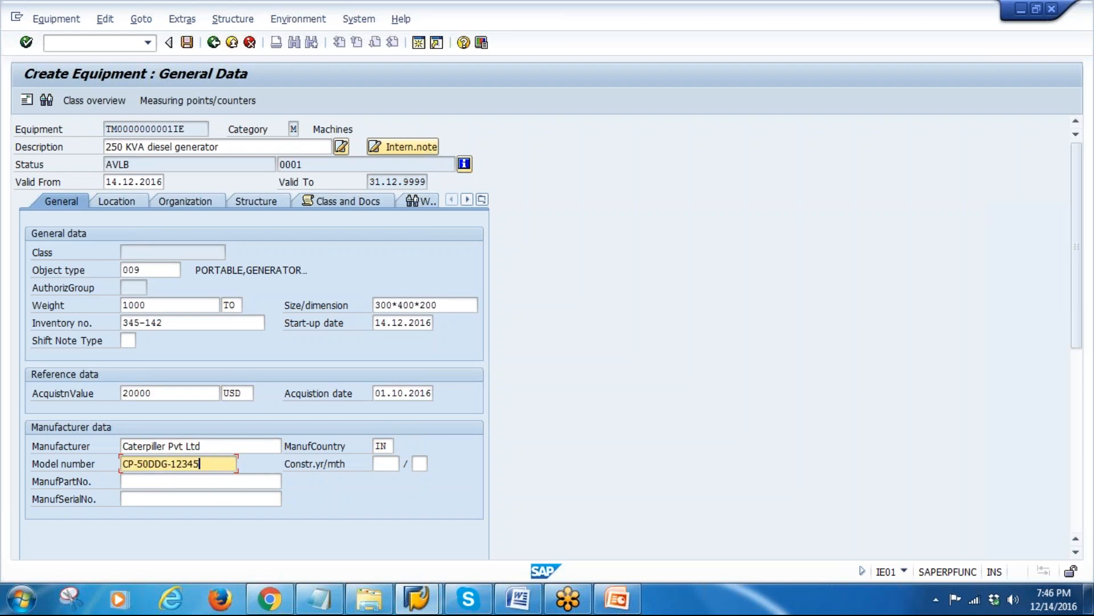
click(381, 468)
text(2016)
click(415, 463)
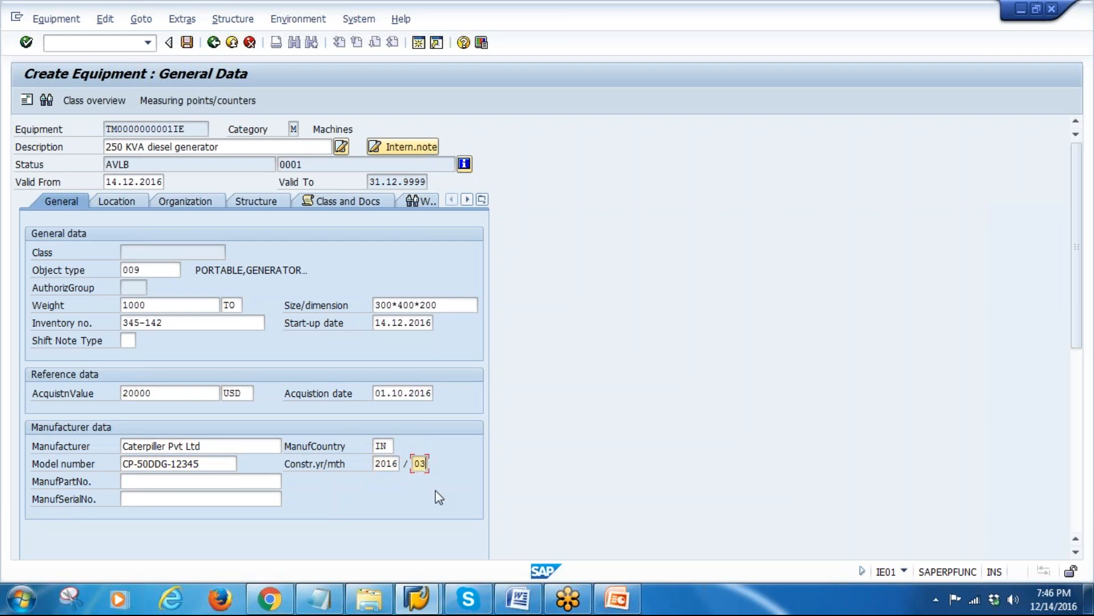
click(201, 484)
click(201, 497)
click(262, 499)
click(261, 515)
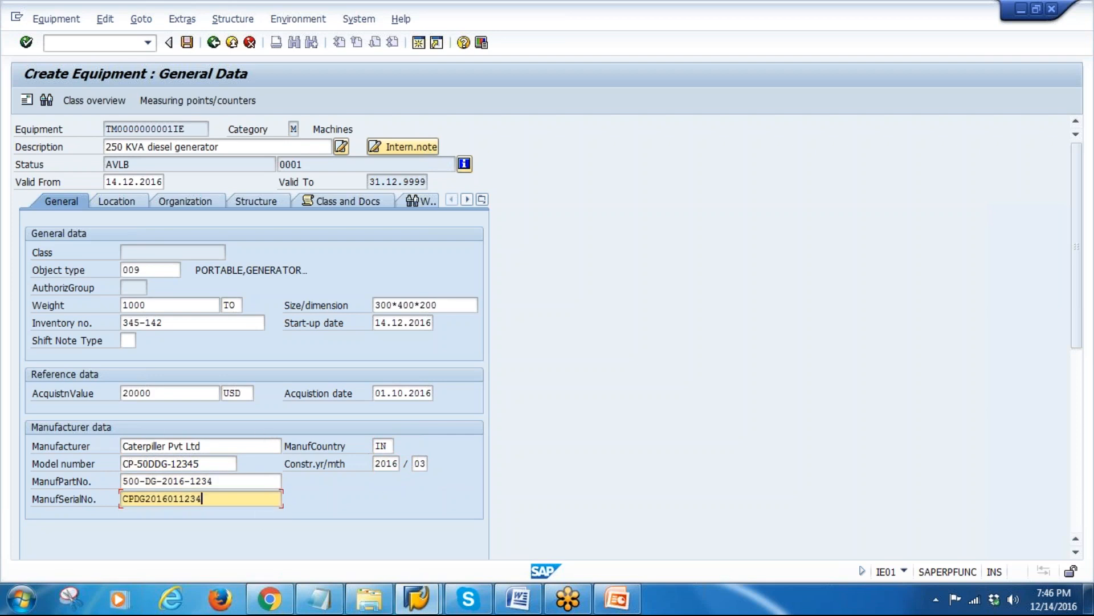
Step: Review the manufacturer data fields and the acquisition currency of the generator
click(214, 448)
click(228, 464)
click(222, 497)
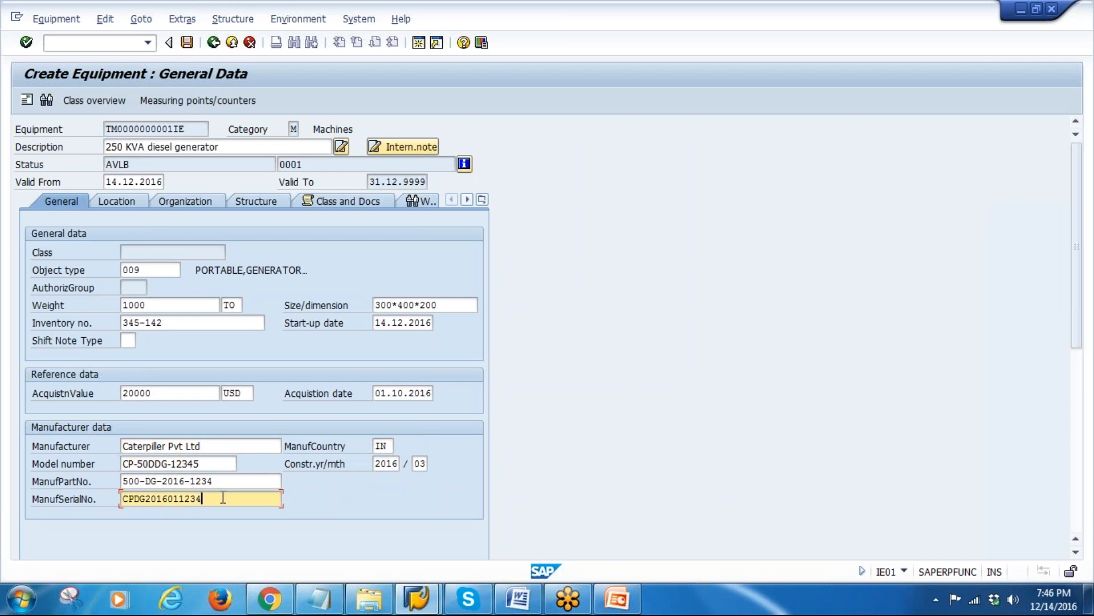
click(383, 464)
click(381, 447)
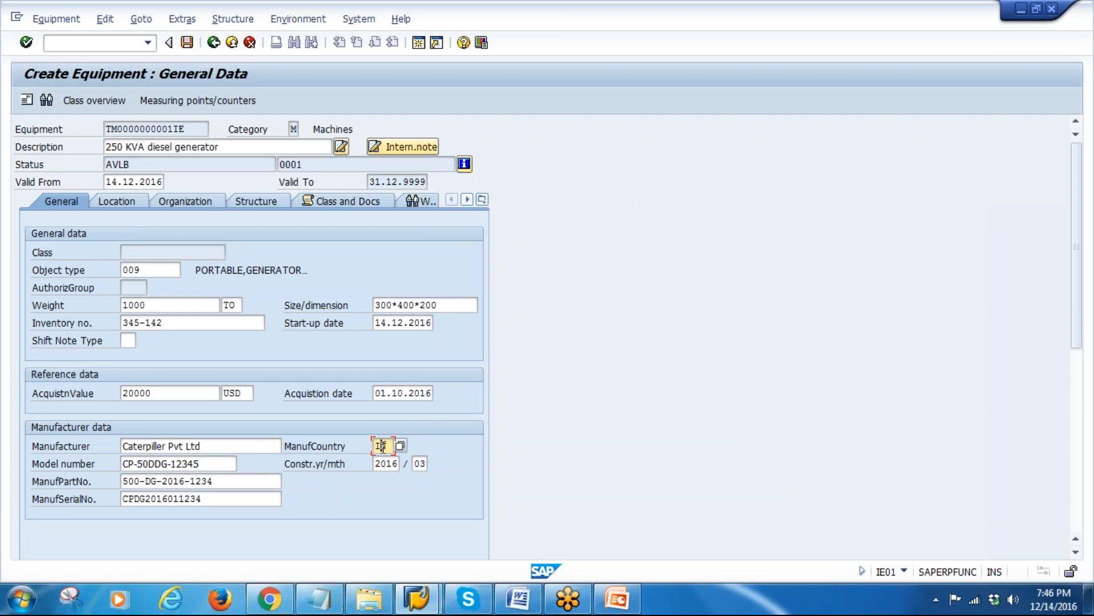
double_click(389, 446)
double_click(235, 393)
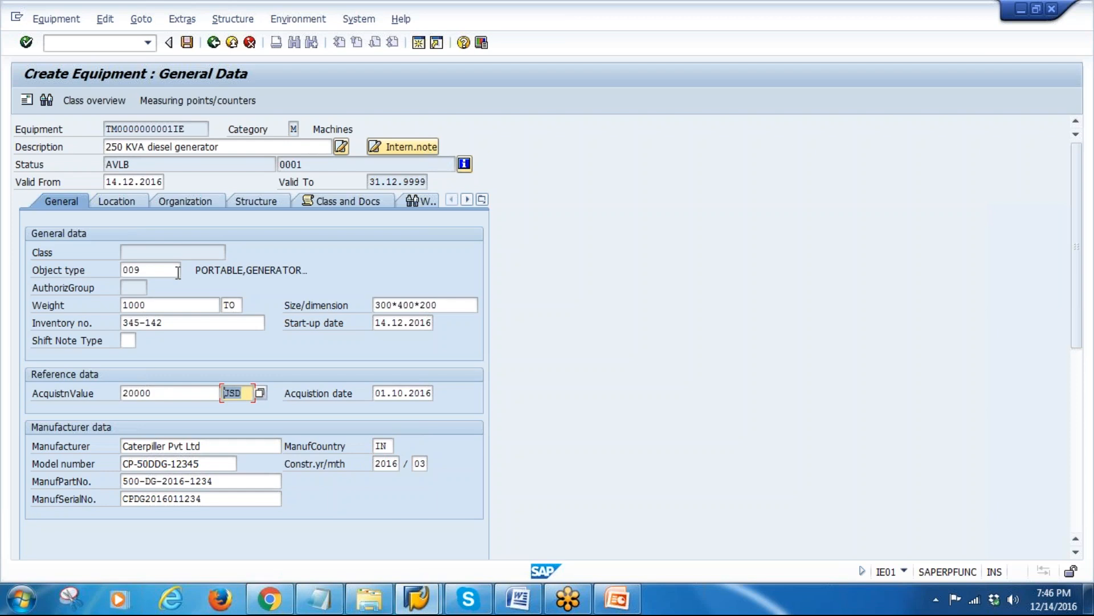
key(Return)
Step: Assign maintenance plant 1000 and location 4, Maintenance Department, in the equipment's location data
click(121, 202)
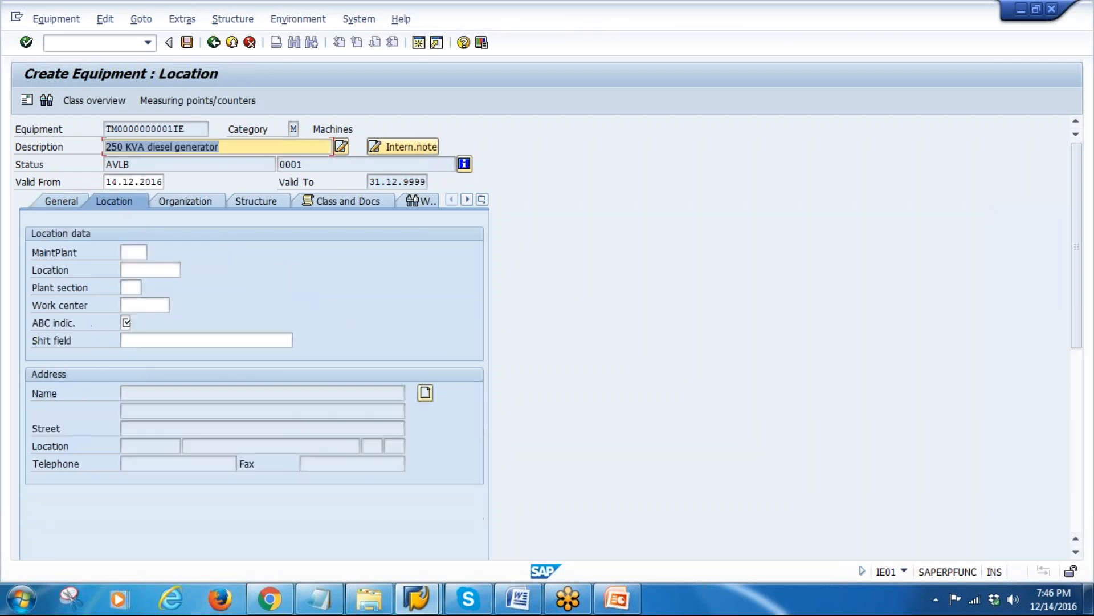
click(138, 254)
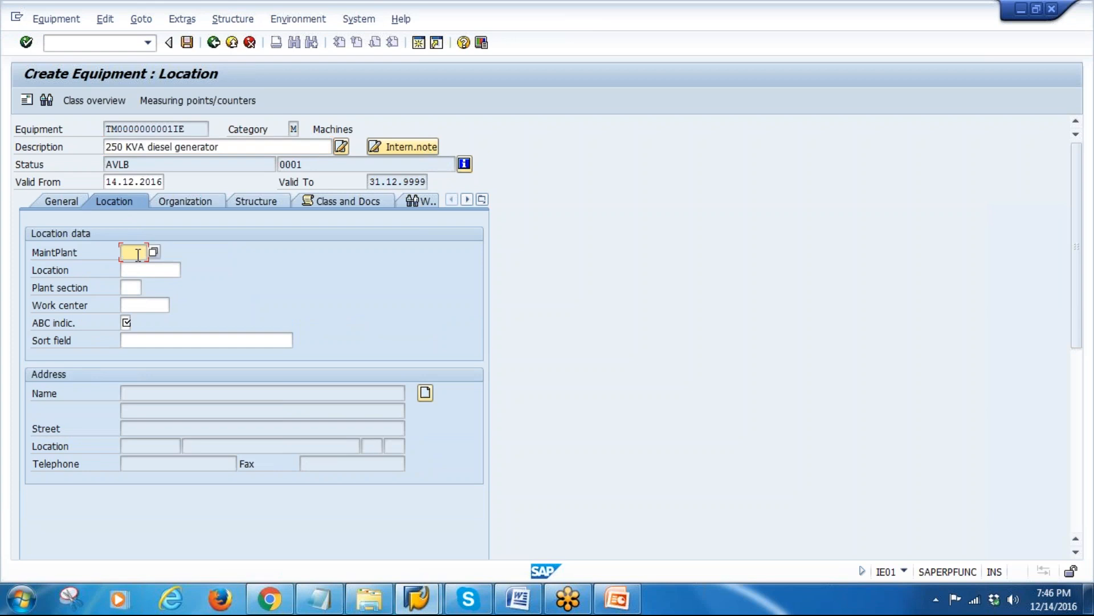
text(1000)
click(172, 268)
click(187, 270)
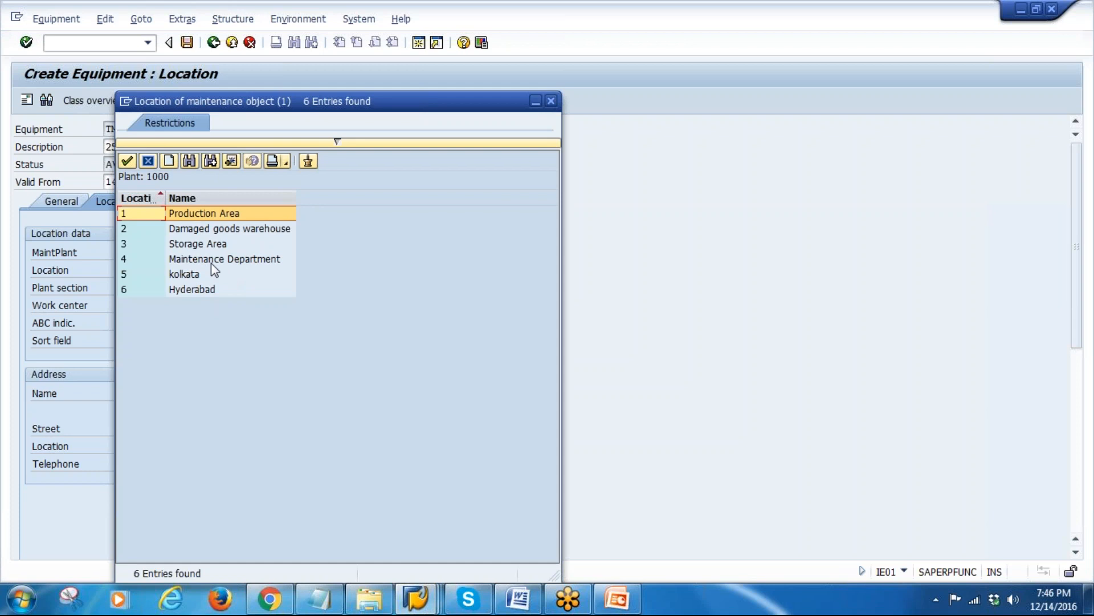
click(187, 262)
click(187, 262)
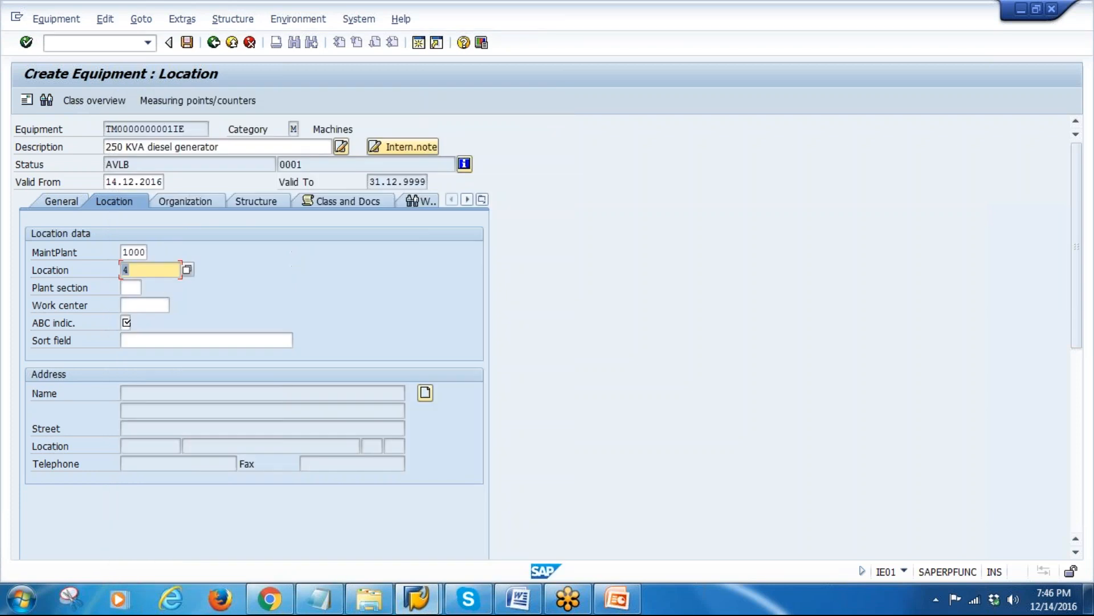
Step: Set the plant section to 100 and the ABC indicator to B, reduced production loss
click(133, 288)
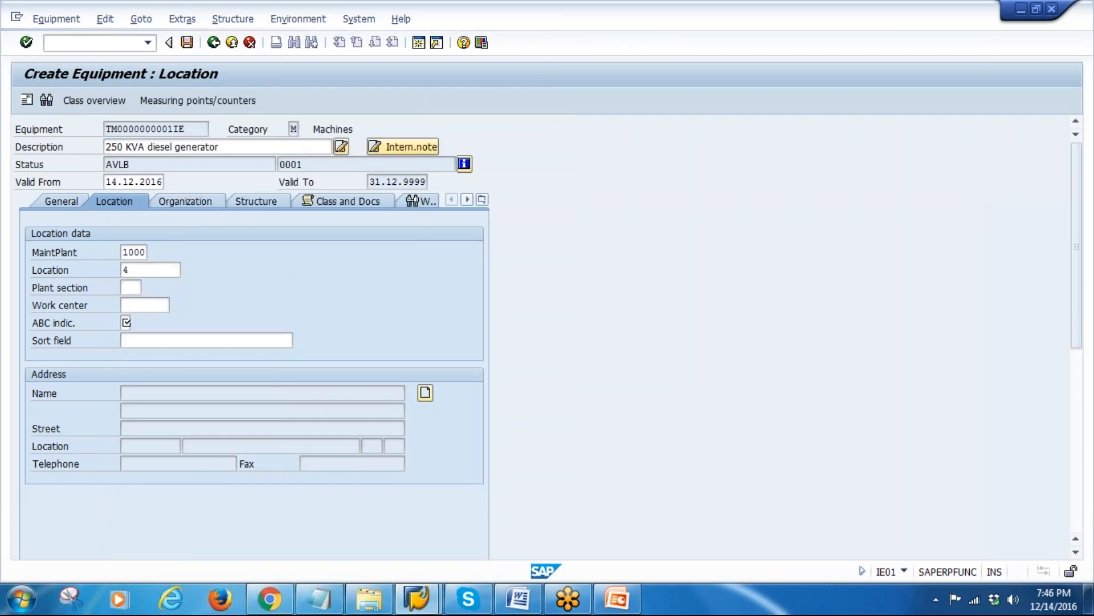
key(F4)
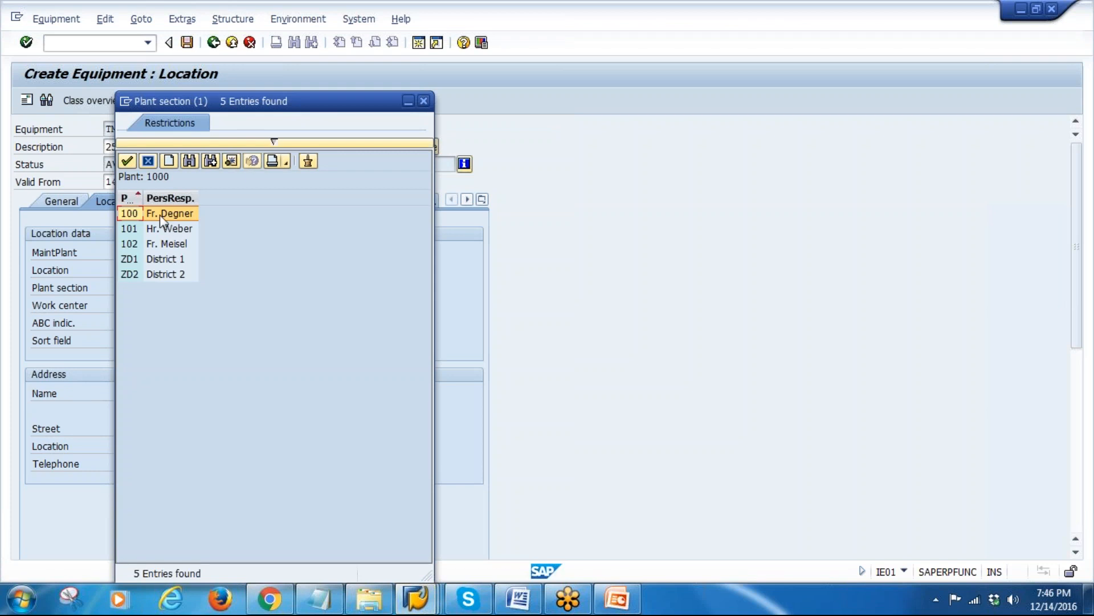
double_click(171, 217)
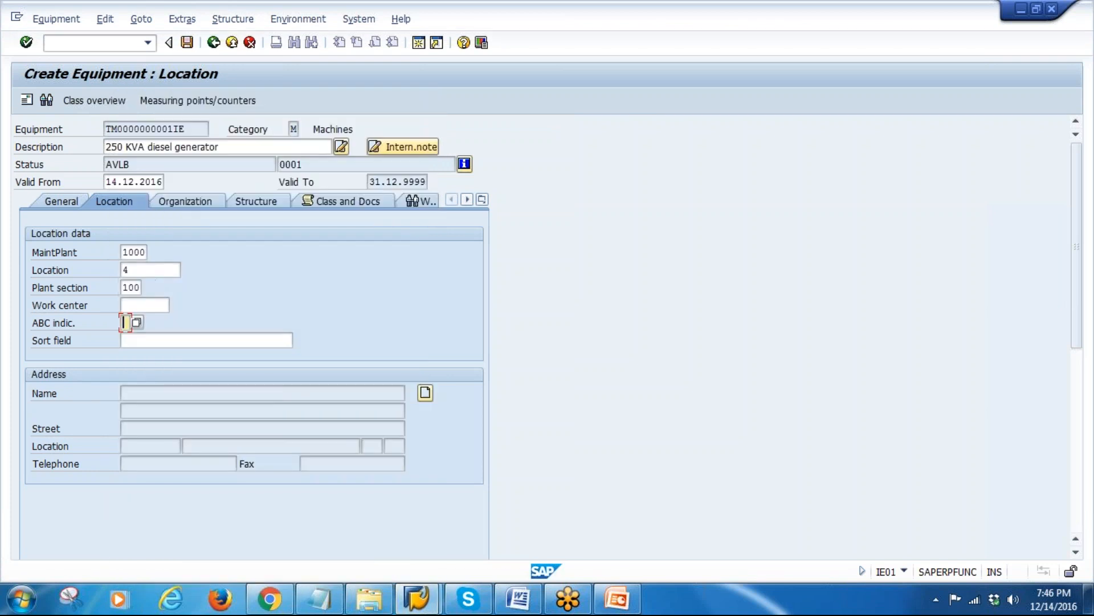
click(126, 323)
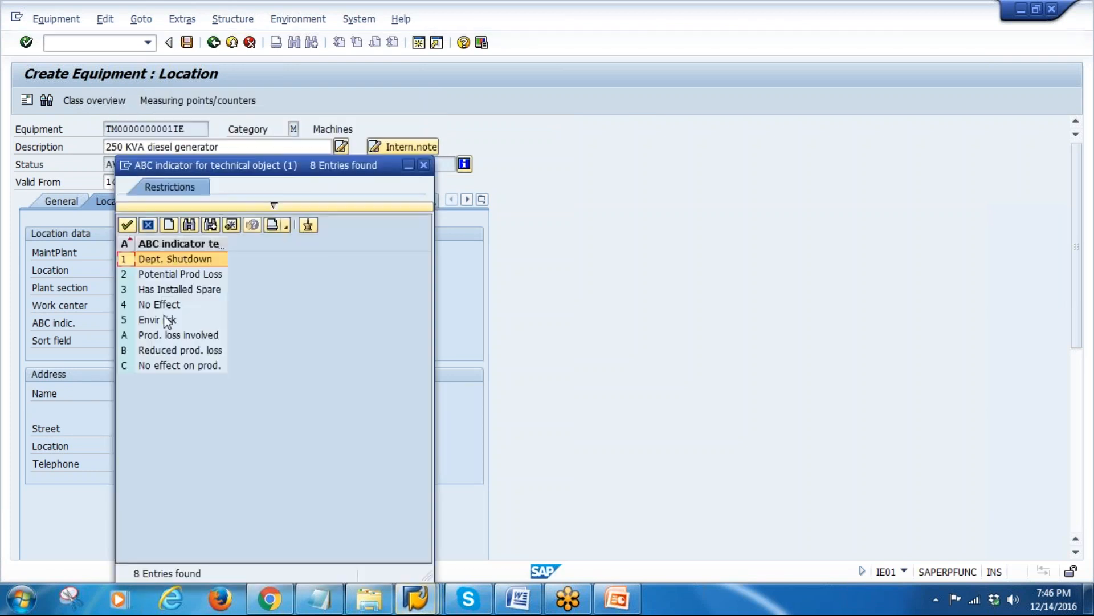
double_click(172, 350)
key(Return)
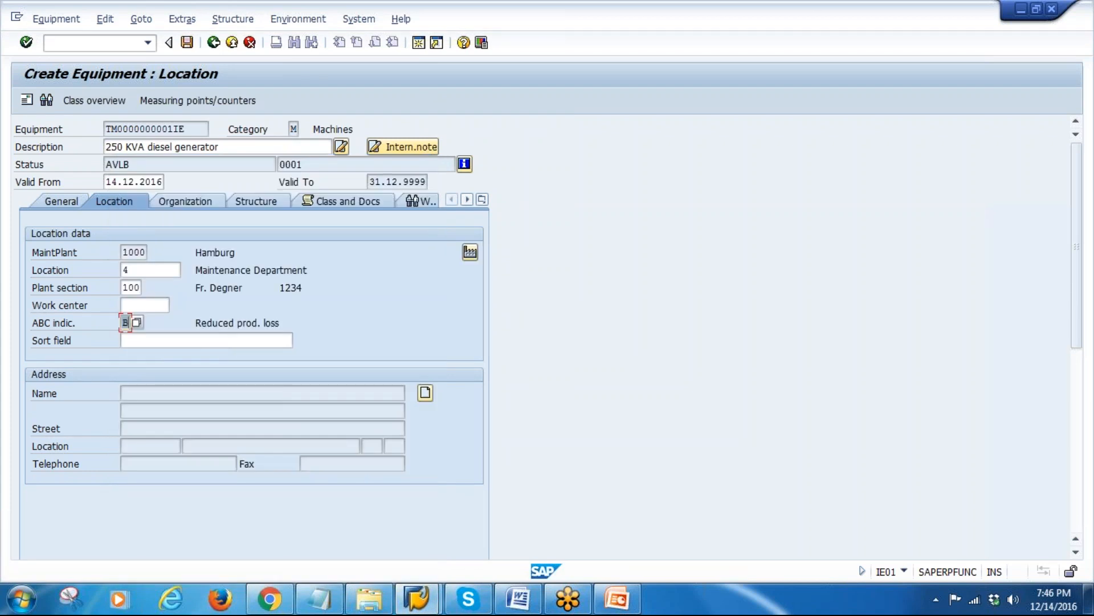
Step: Assign business area 3000, Automotive, and cost center 4300 in the equipment's organization data
click(184, 201)
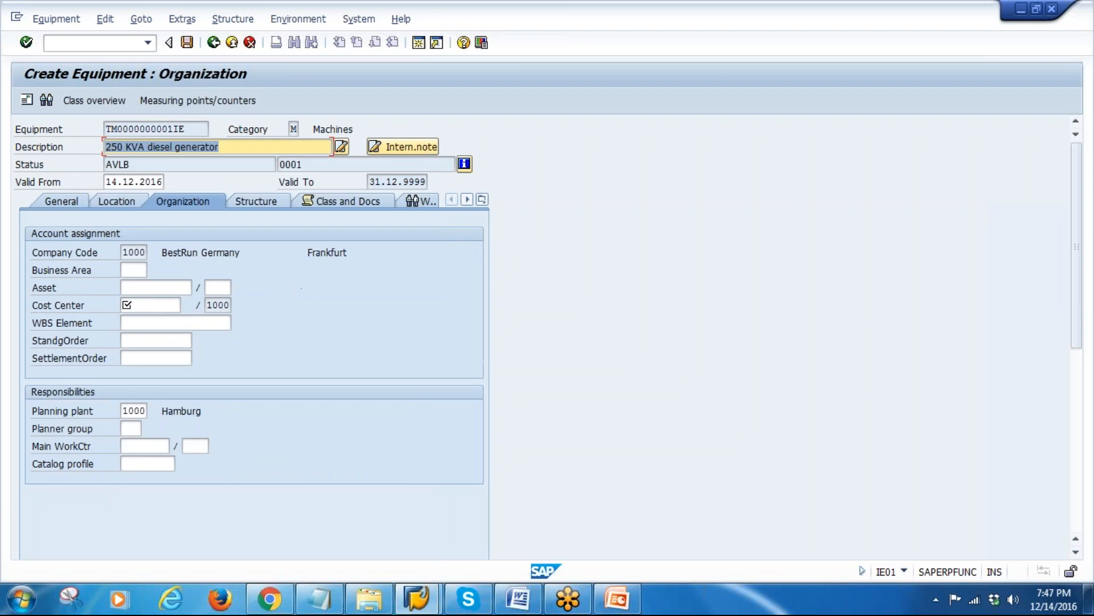
click(142, 270)
click(156, 270)
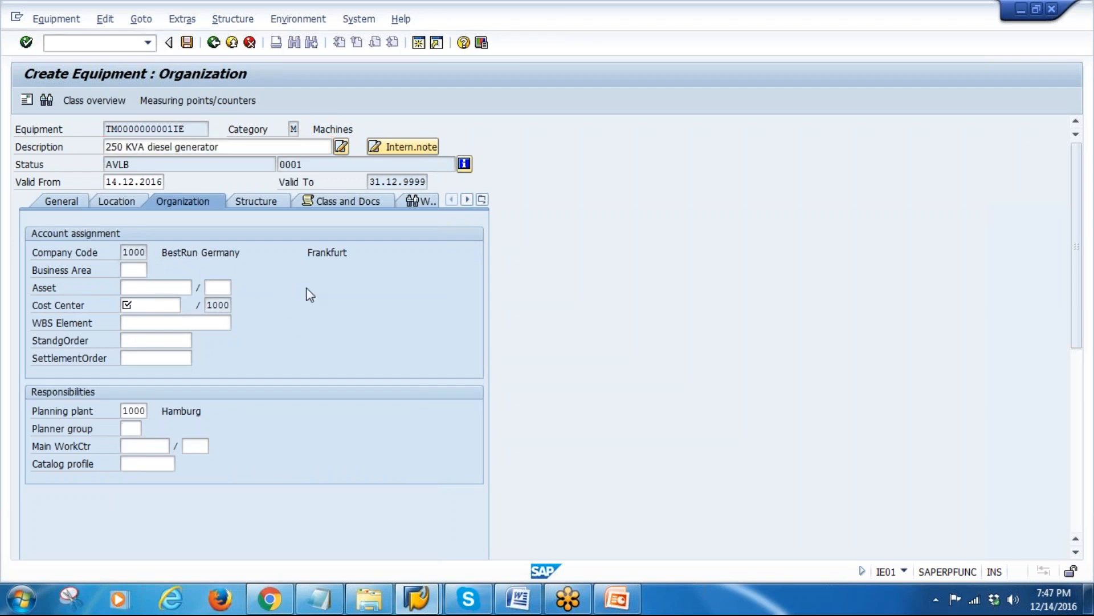
scroll(211, 479, down, 2)
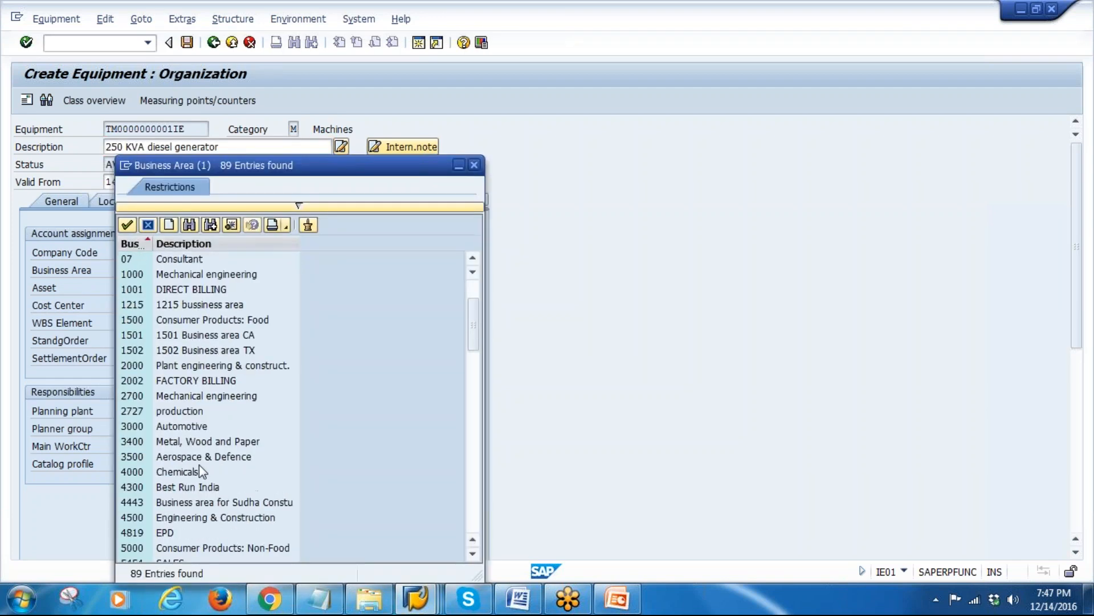
double_click(152, 426)
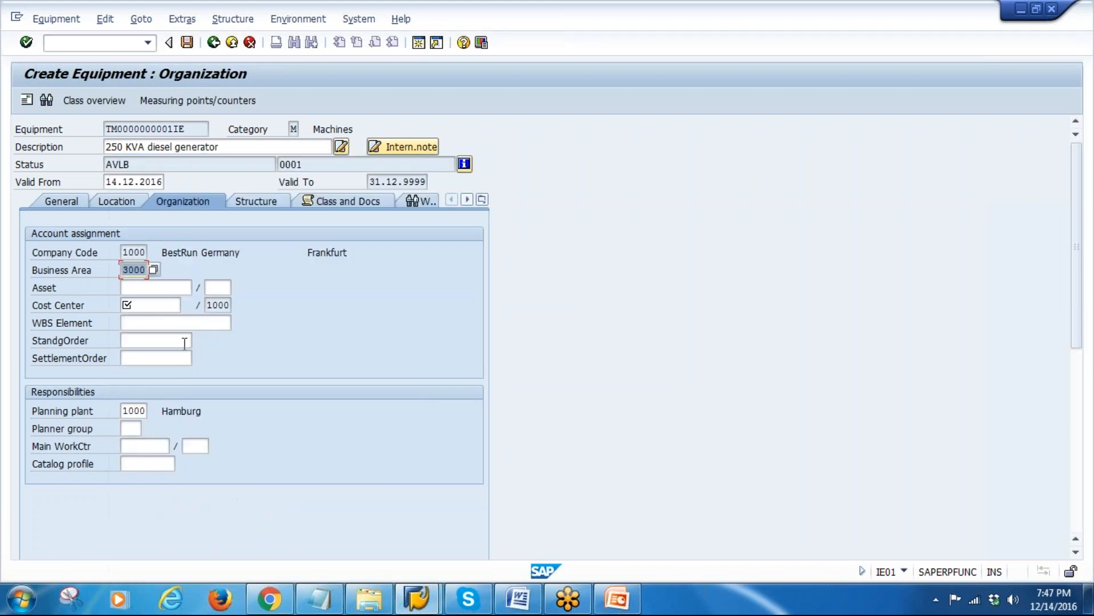
click(134, 306)
text(4300)
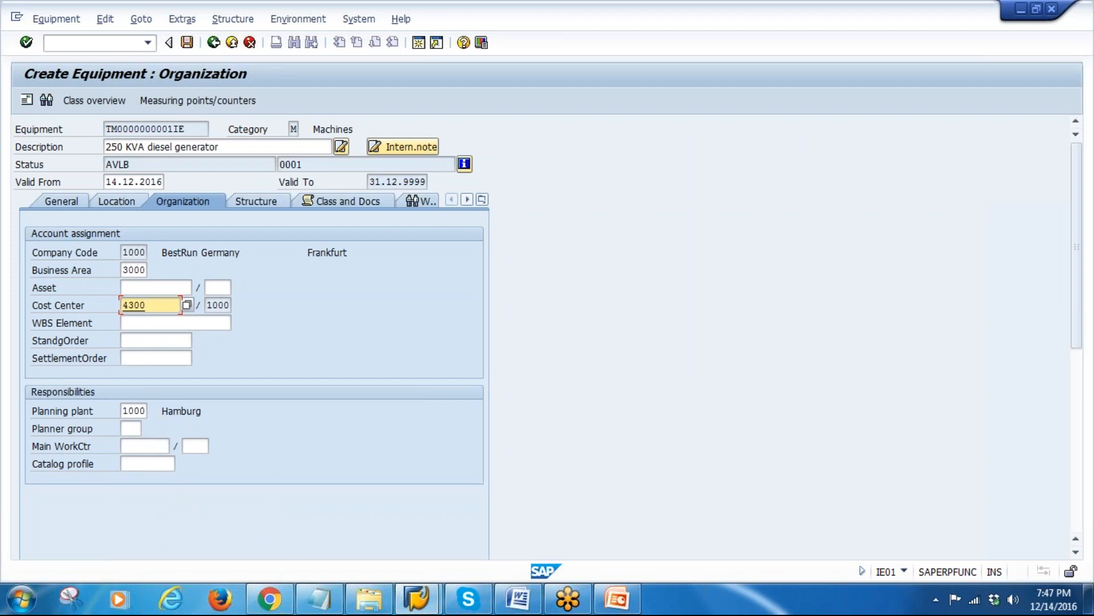
Step: Open the possible planner groups for planning plant 1000 and close the list without choosing one
click(130, 428)
click(148, 428)
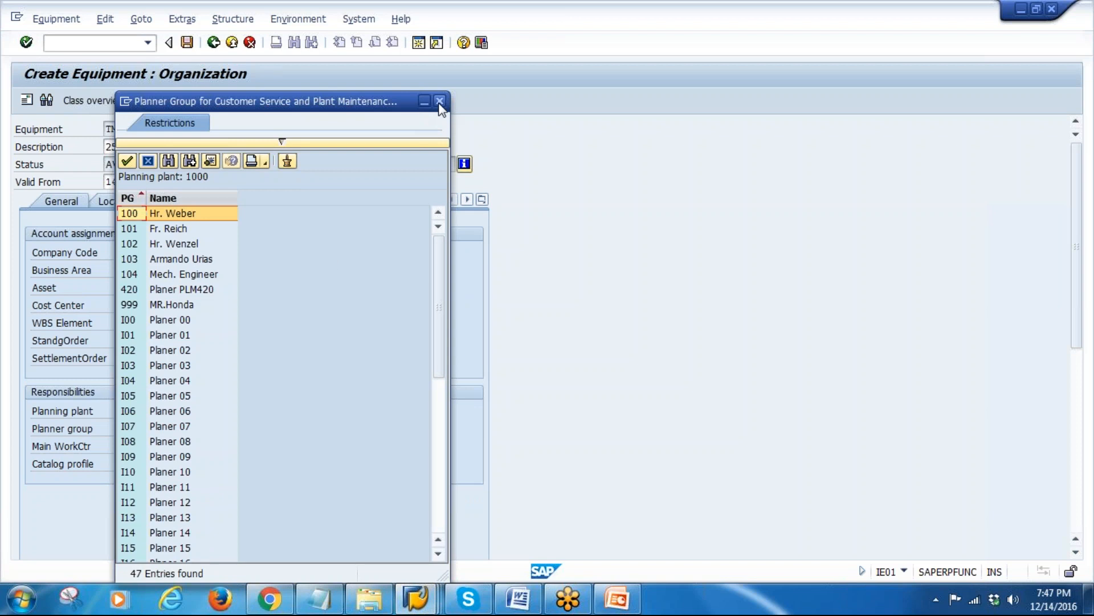
click(440, 100)
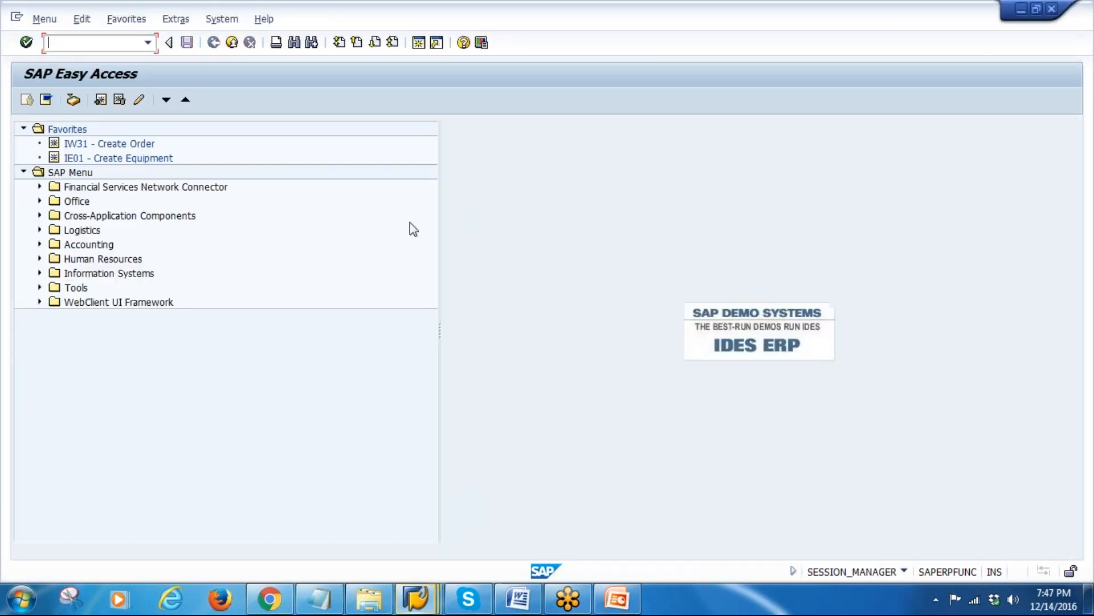
Step: Display the structure list of functional location TAUT with transaction IH01 and expand the whole hierarchy
text(ih01)
key(Return)
click(219, 155)
click(26, 100)
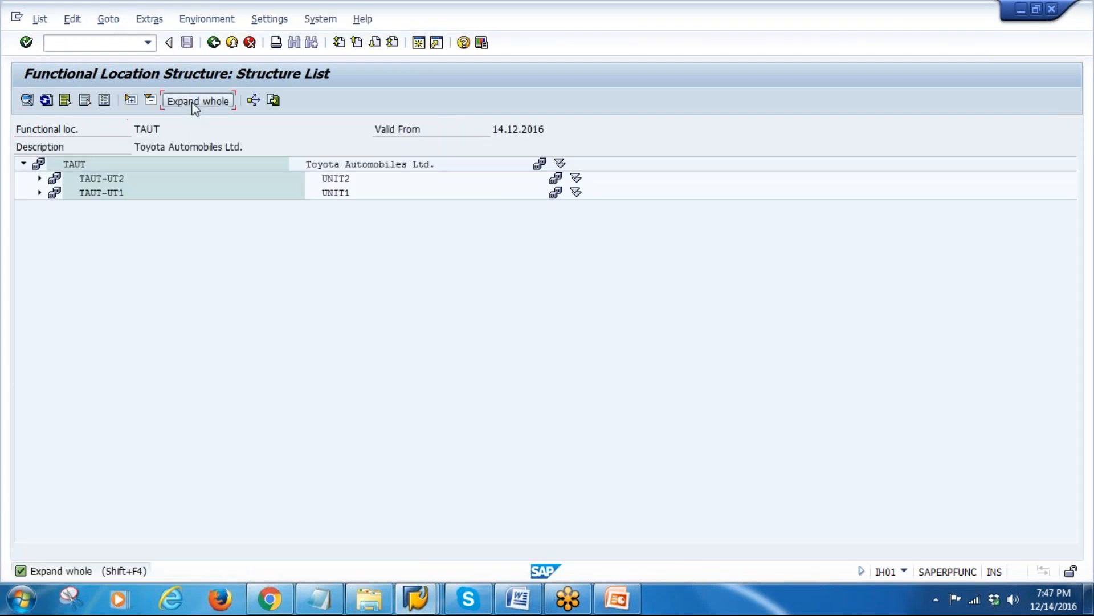
click(195, 102)
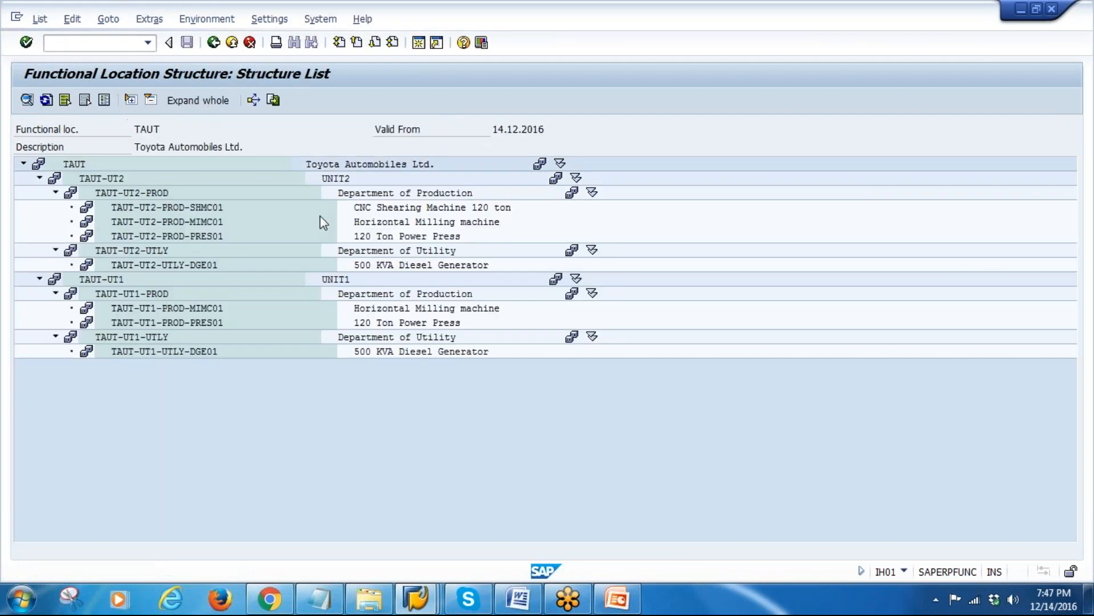
Step: Display the organization data of functional location TAUT-UT2-UTLY-DGE01, the diesel generator in UNIT2's utility department
click(150, 266)
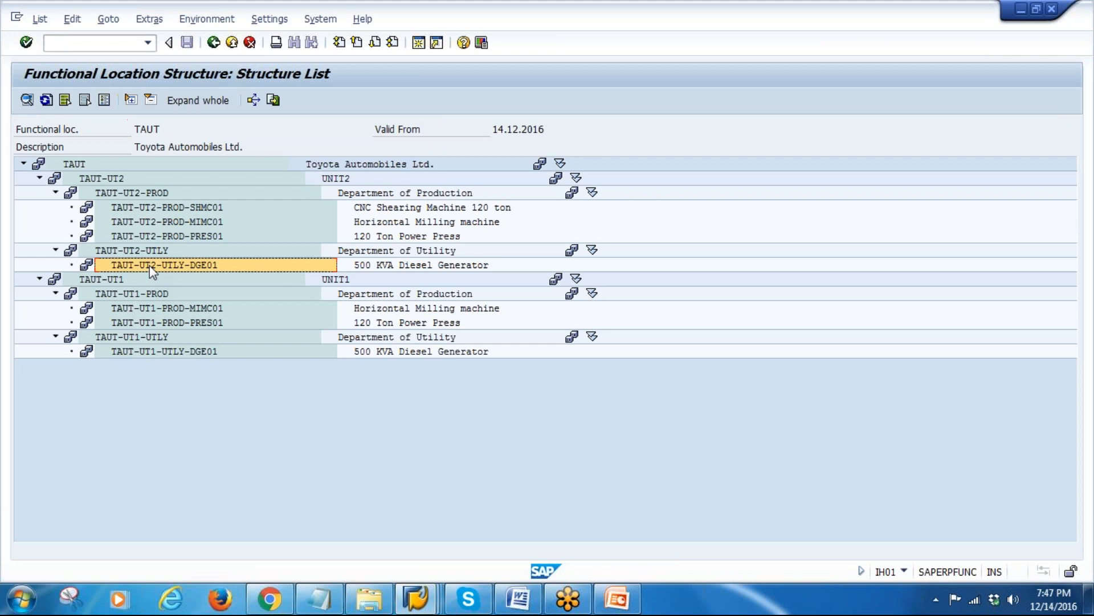
double_click(158, 266)
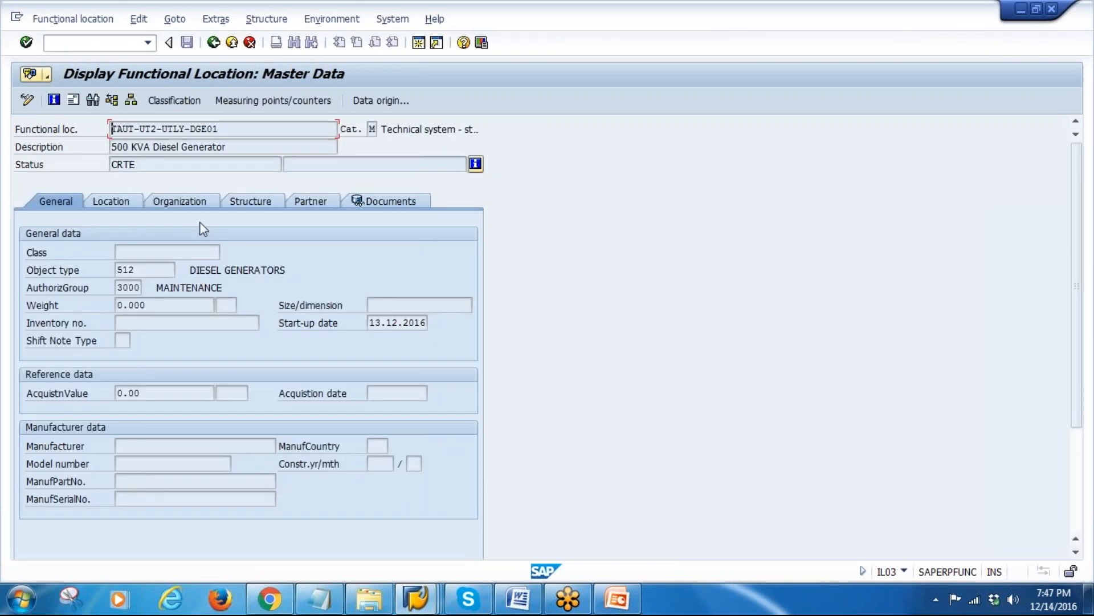
click(128, 203)
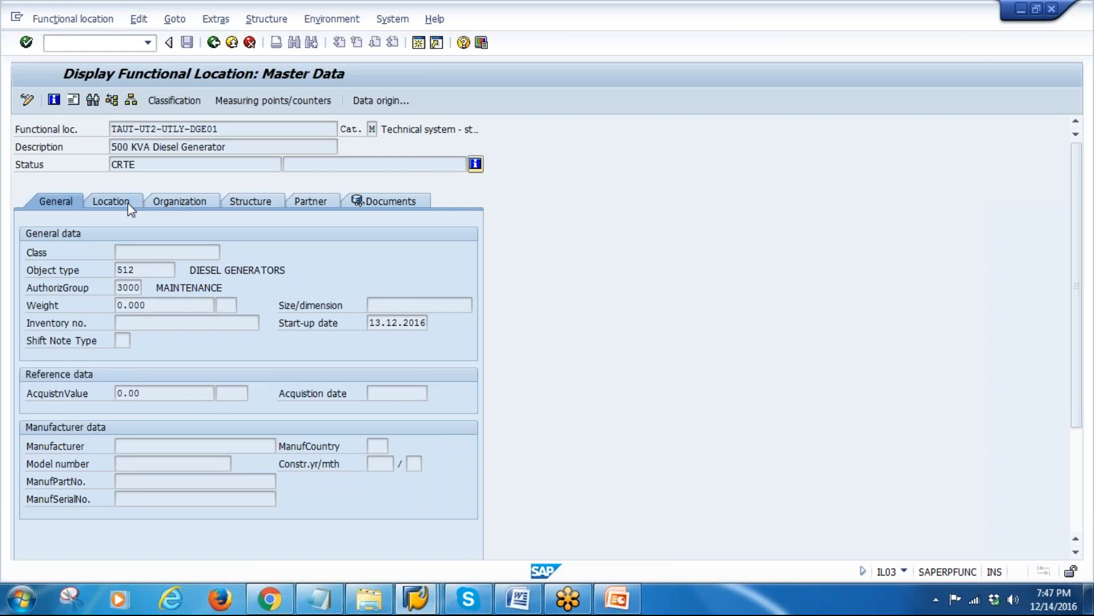
click(177, 201)
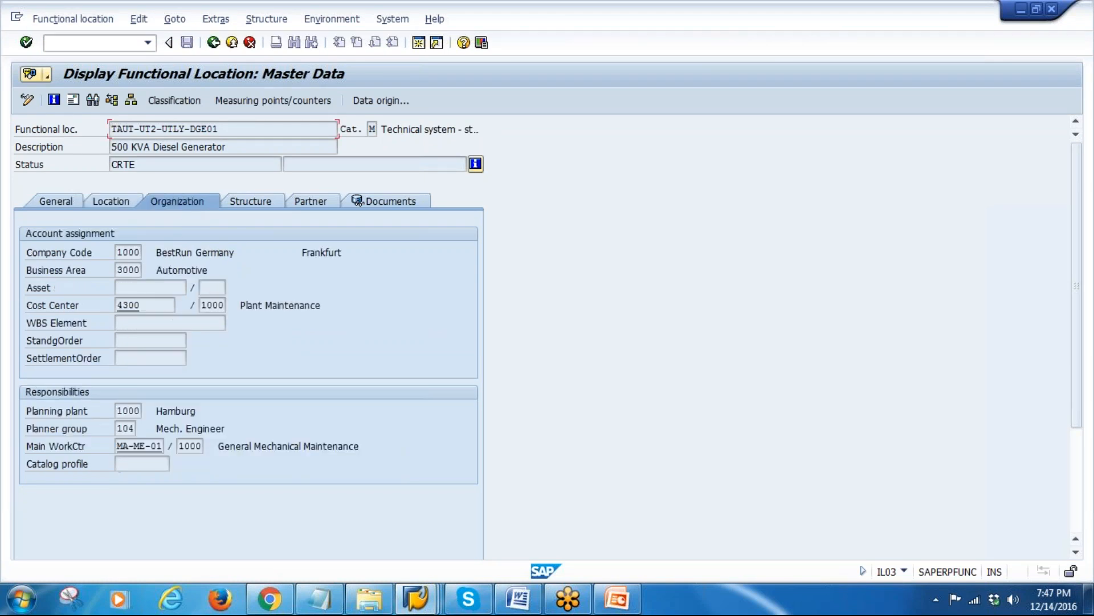
Step: Assign planner group 104 and main work center MA-ME-01 in plant 1000 in the equipment's organization data
double_click(117, 430)
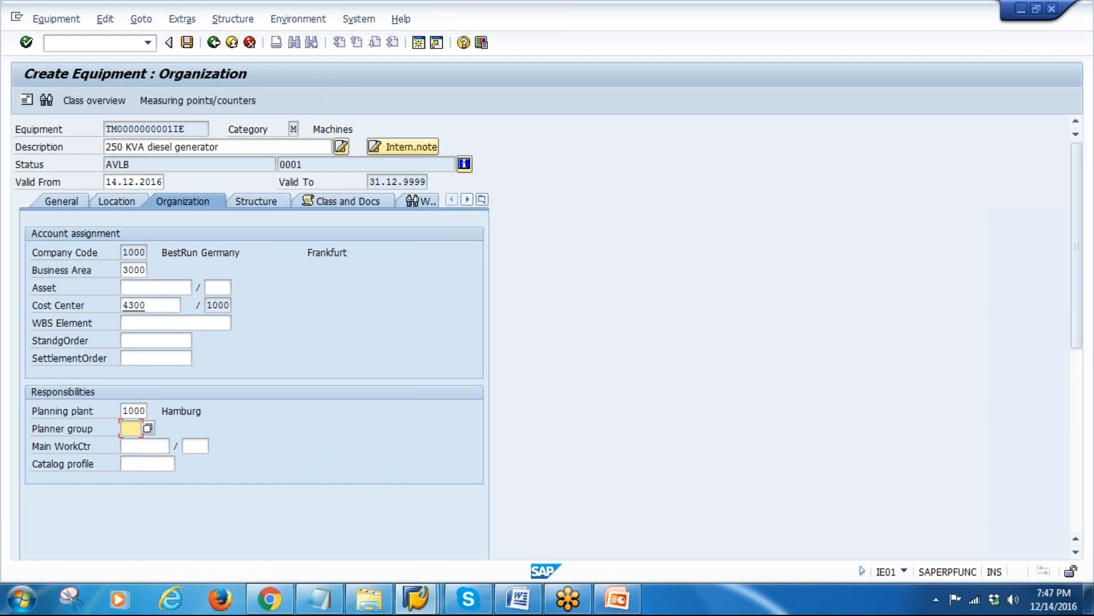
text(104)
click(149, 443)
text(MA-ME-01)
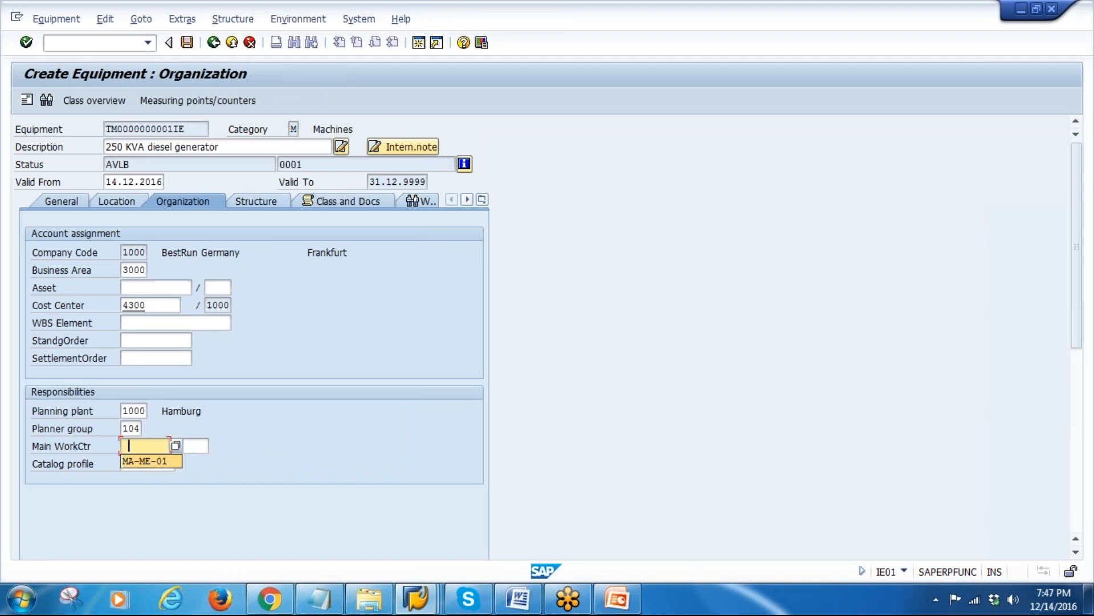
key(Tab)
text(1000)
key(Return)
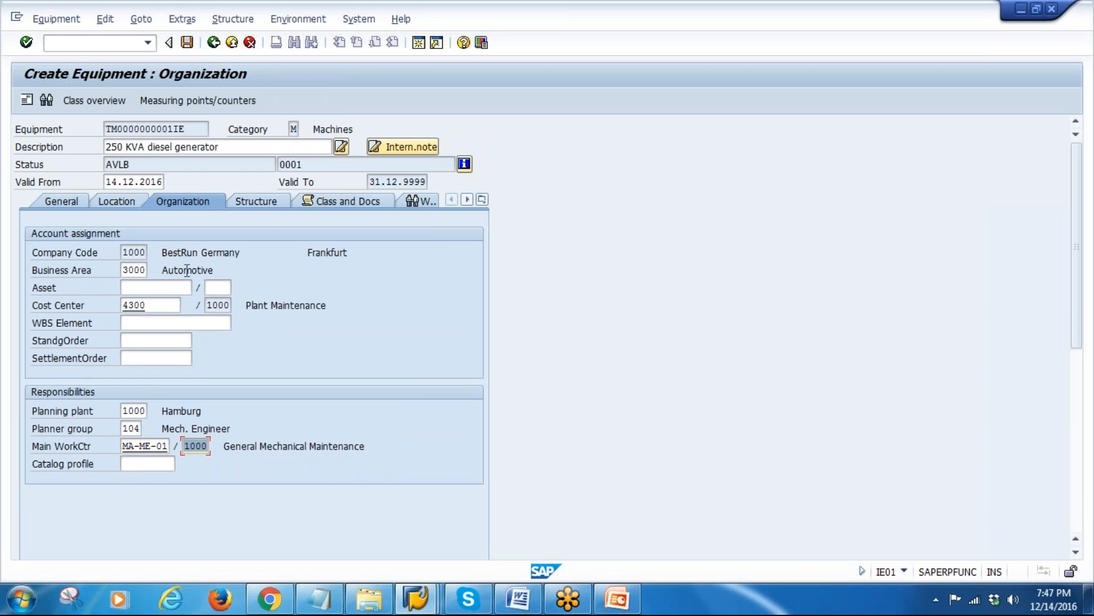
Step: Open the equipment's structure data, consult the Equipment Master Record slide in PowerPoint and return to SAP
click(251, 202)
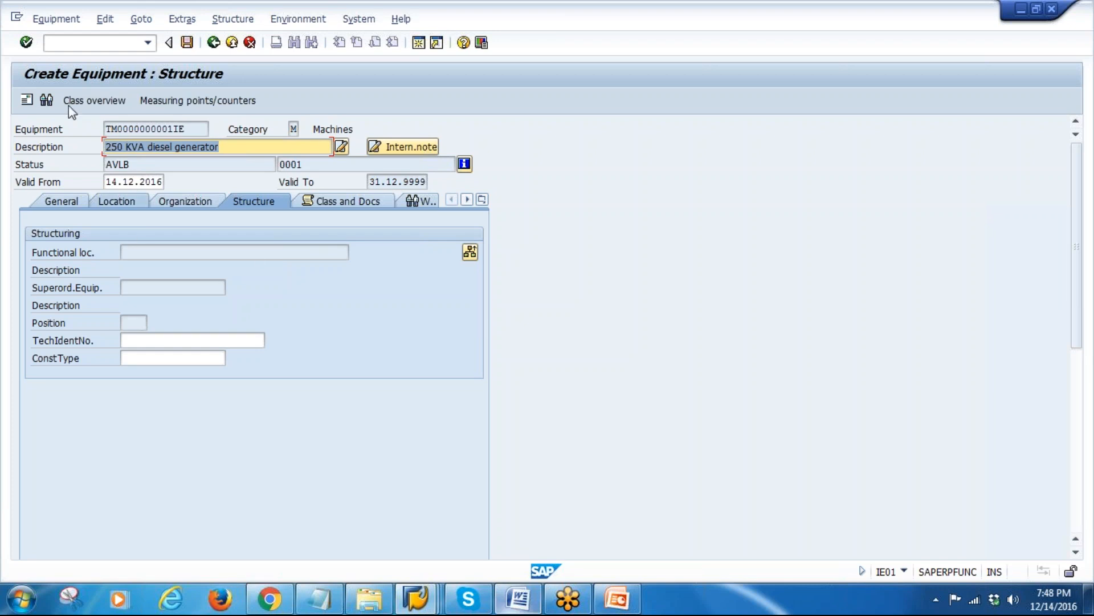
click(614, 598)
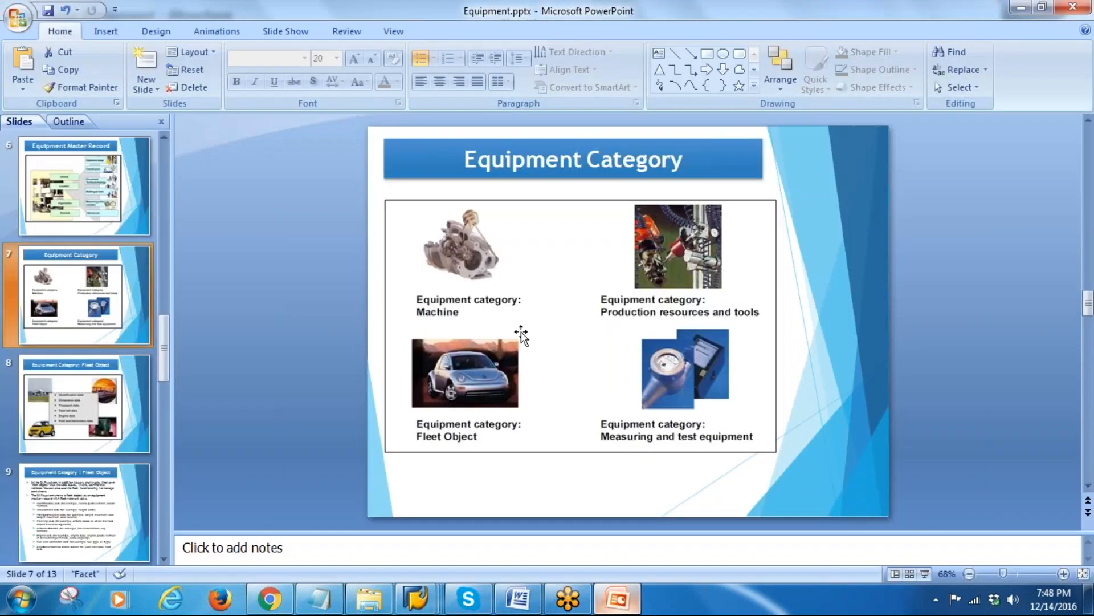
scroll(65, 451, down, 3)
click(65, 407)
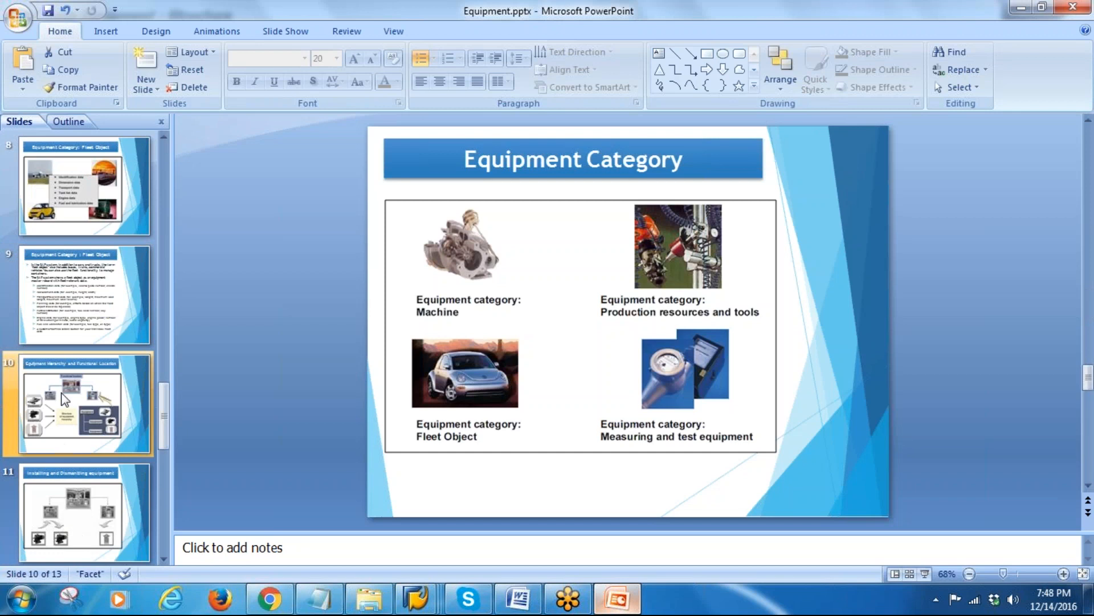
scroll(63, 357, up, 4)
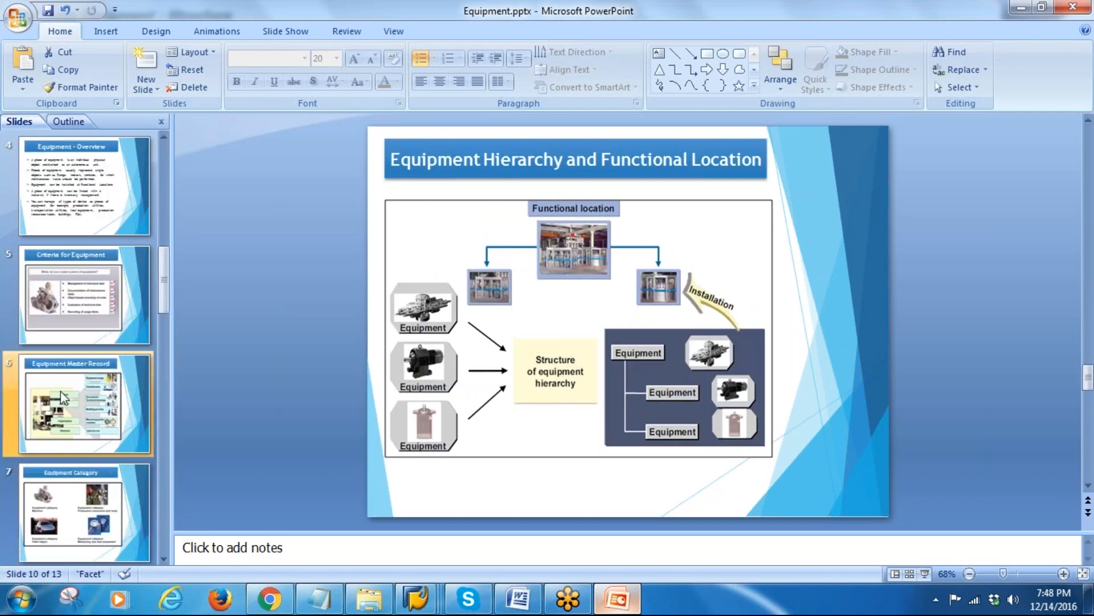
click(70, 422)
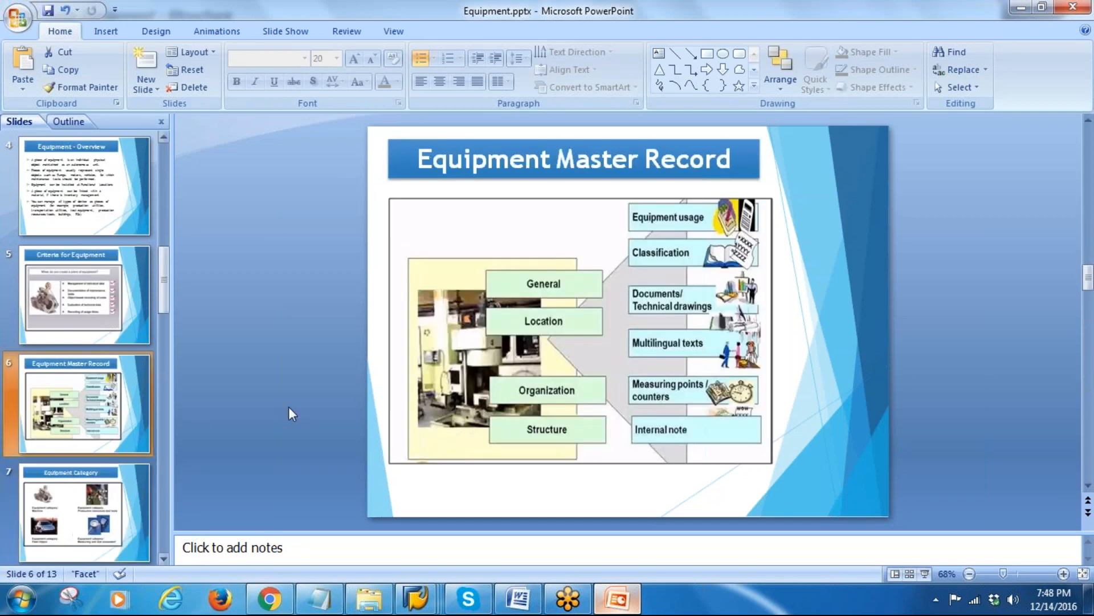
key(alt+Tab)
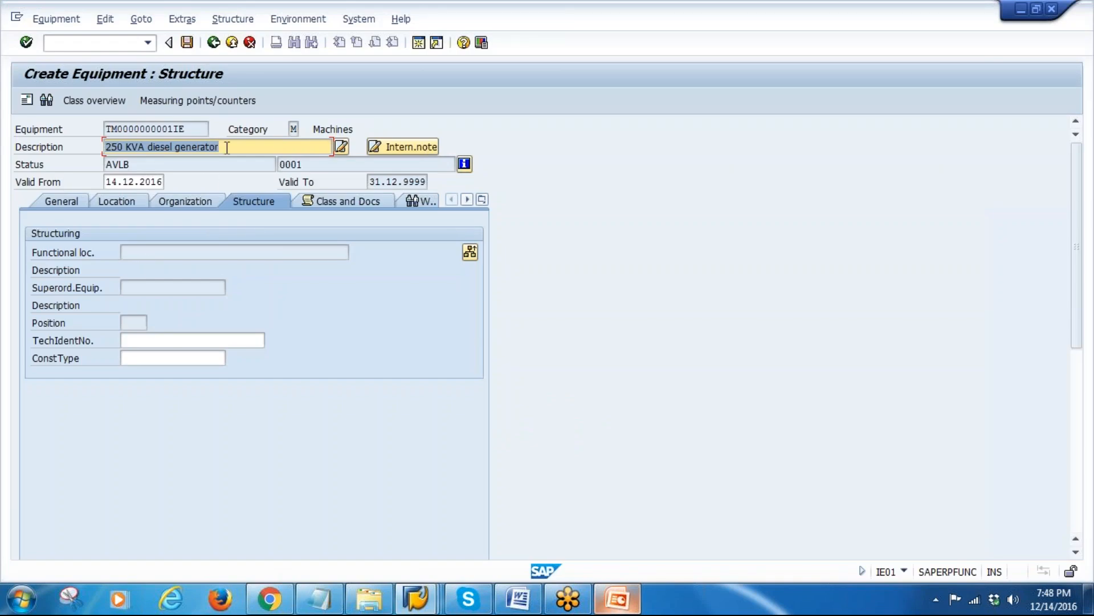
Step: Install the equipment at functional location TAUT-UT2-UTLY-DGE01, copying the label from the functional location's master data display
click(131, 164)
double_click(130, 165)
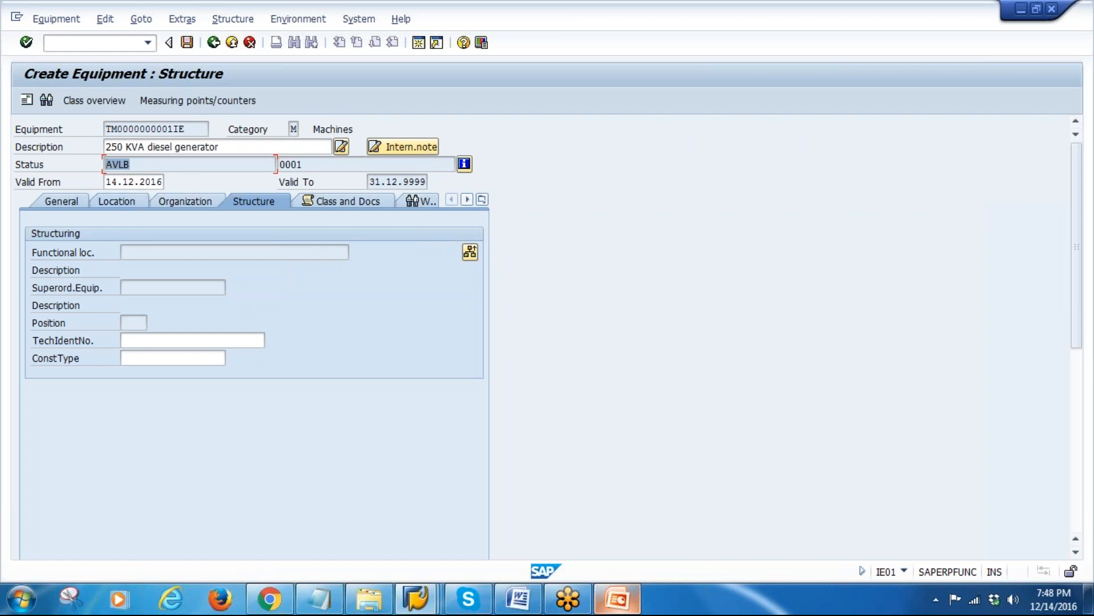
click(474, 258)
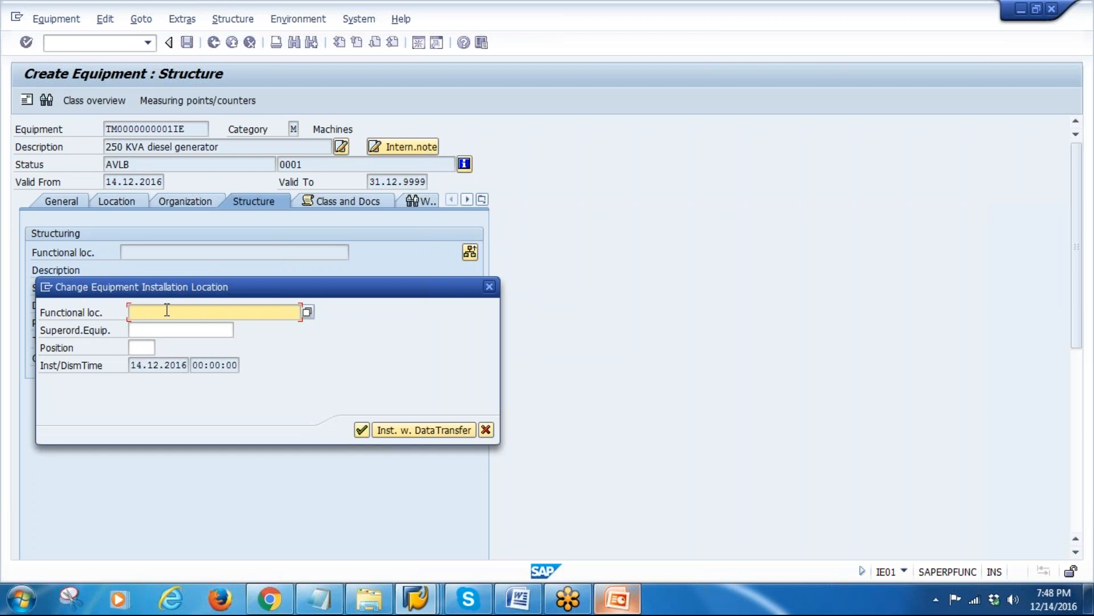
key(alt+Tab)
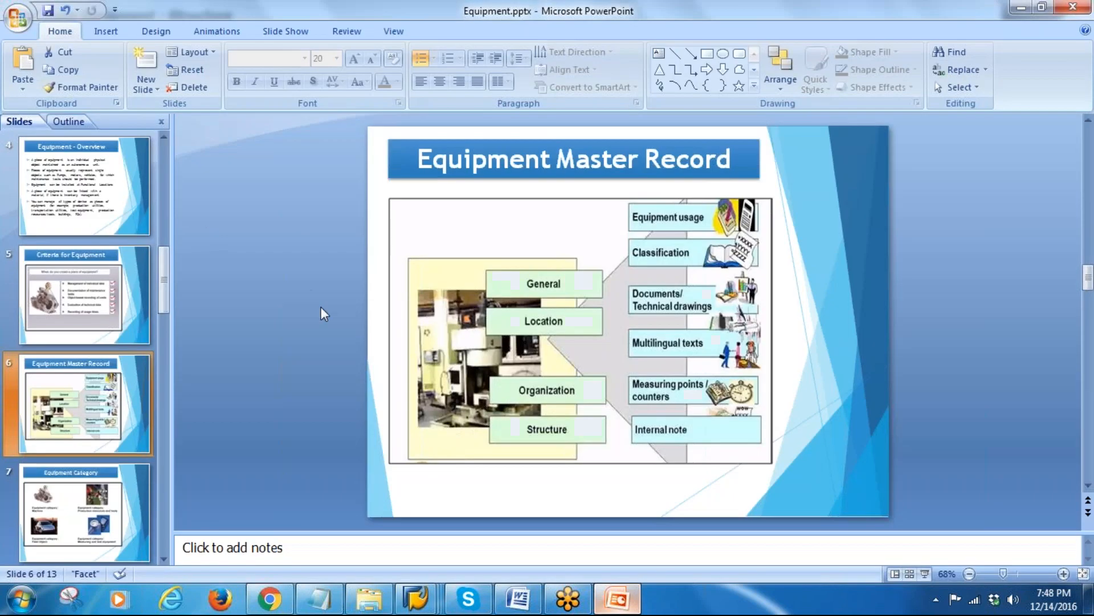
click(416, 596)
mouse_move(416, 598)
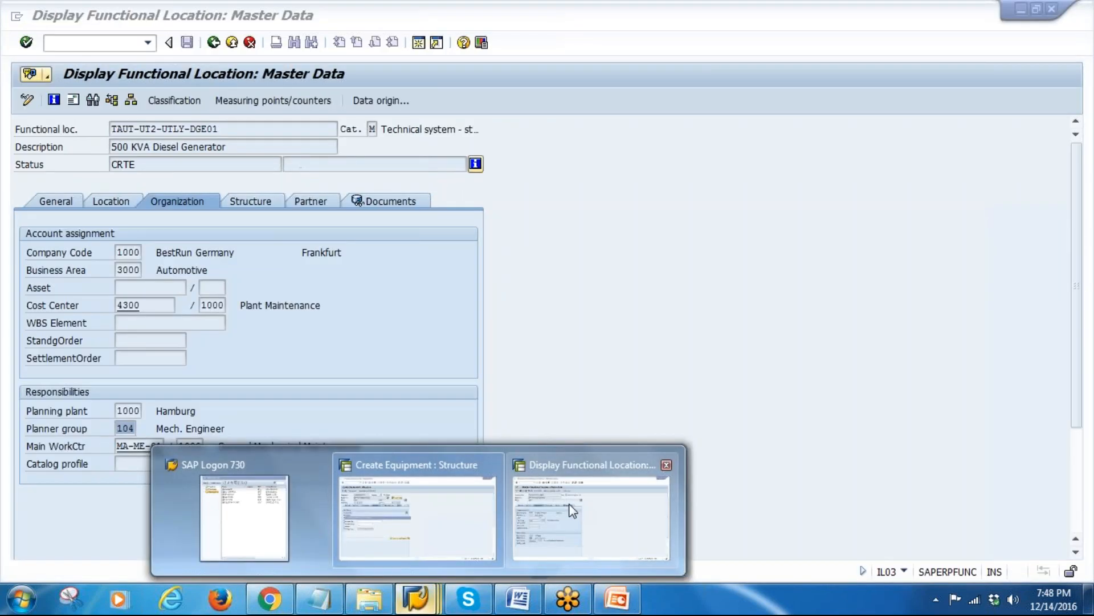
click(587, 513)
drag(229, 131, 84, 131)
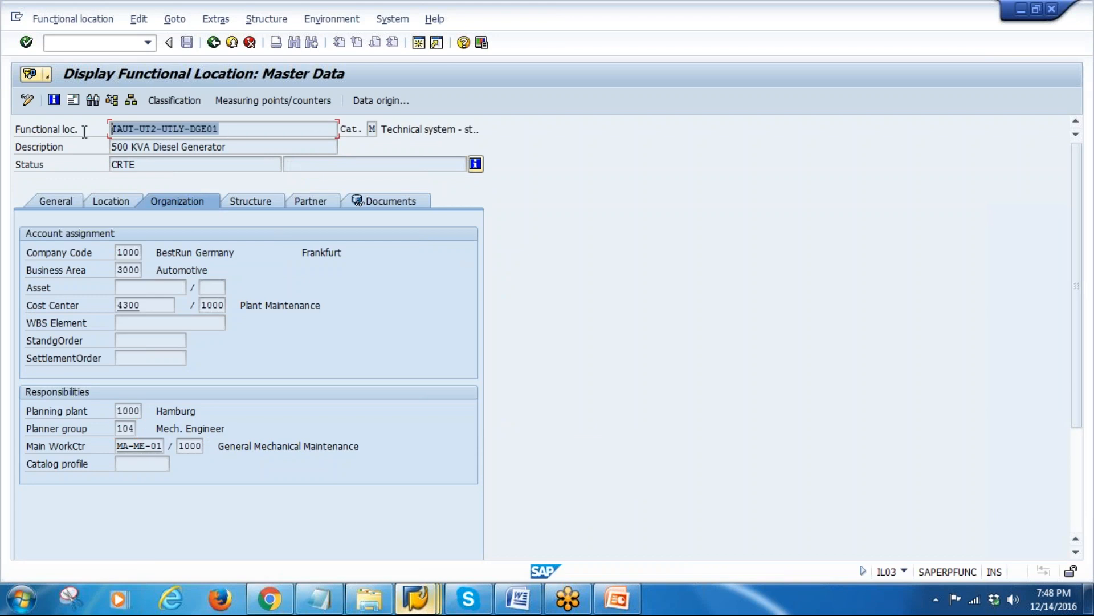
key(ctrl+c)
key(alt+Tab)
key(ctrl+v)
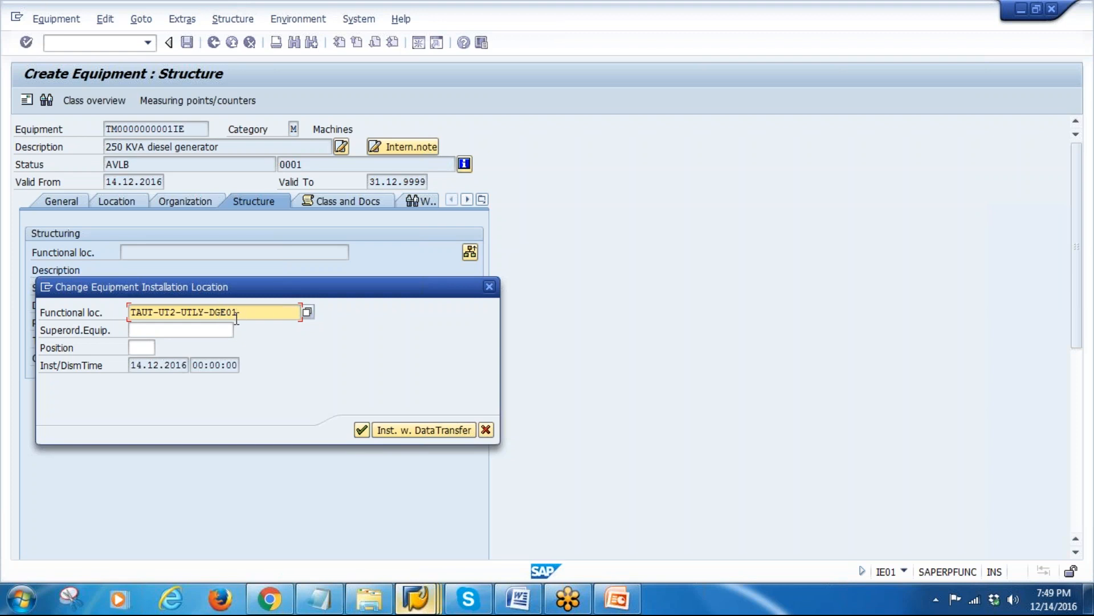
click(361, 430)
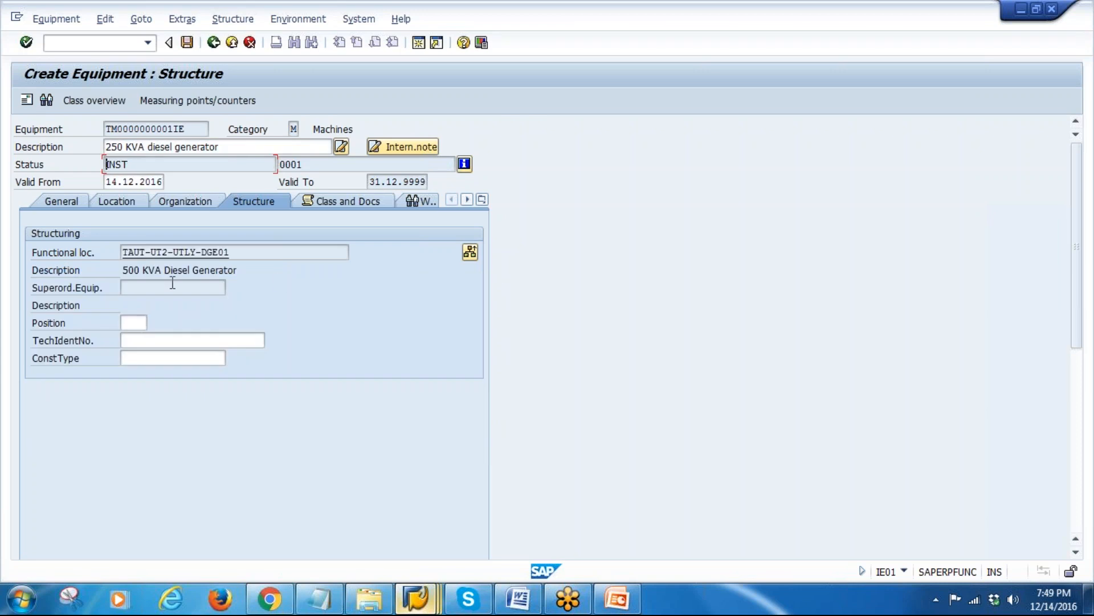
Step: Enter DG as the technical identification number in the equipment's structure data, leaving the position blank
drag(351, 252, 128, 263)
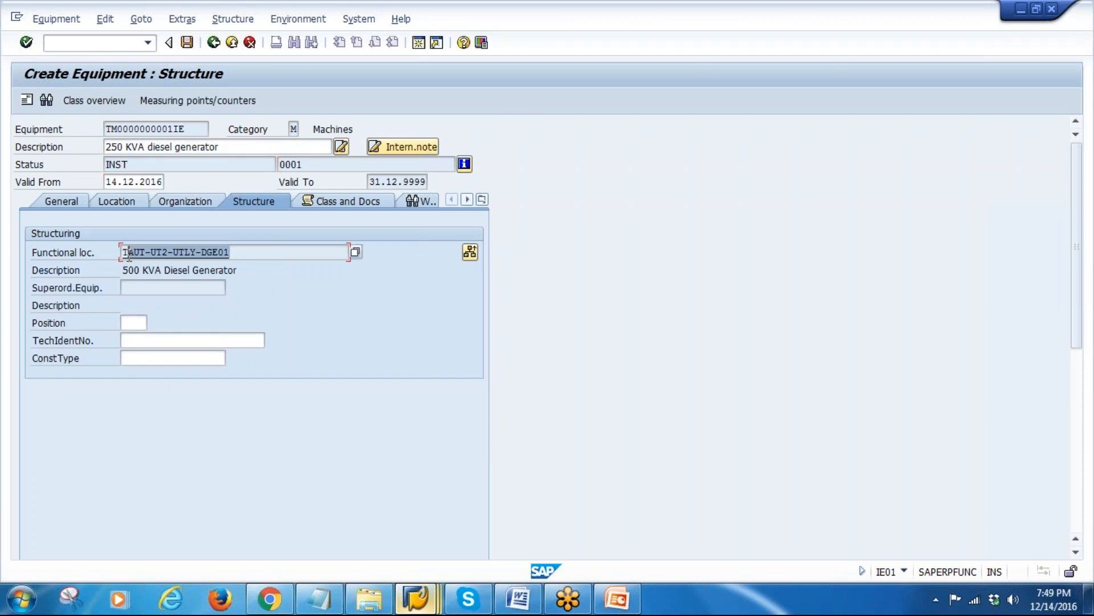
click(139, 321)
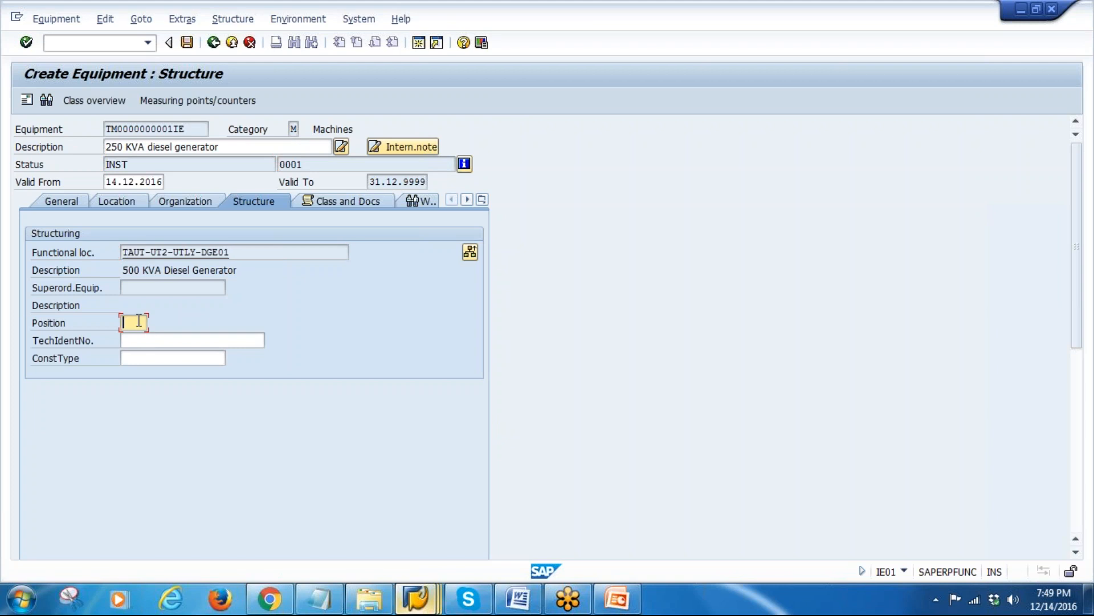
click(160, 342)
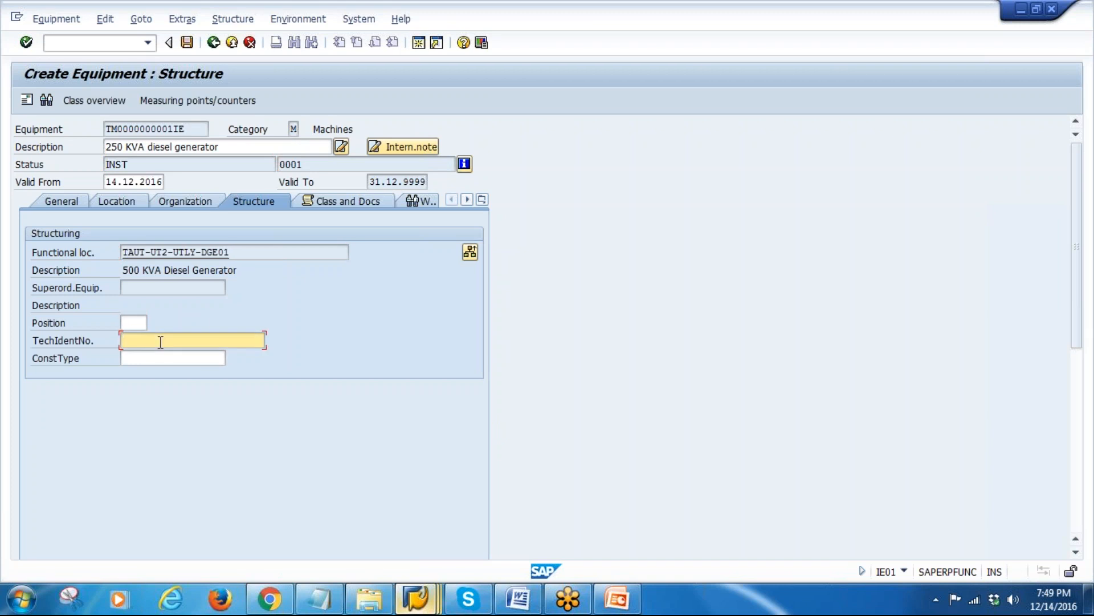
text(GD)
key(BackSpace)
key(BackSpace)
text(DG)
double_click(160, 342)
key(Tab)
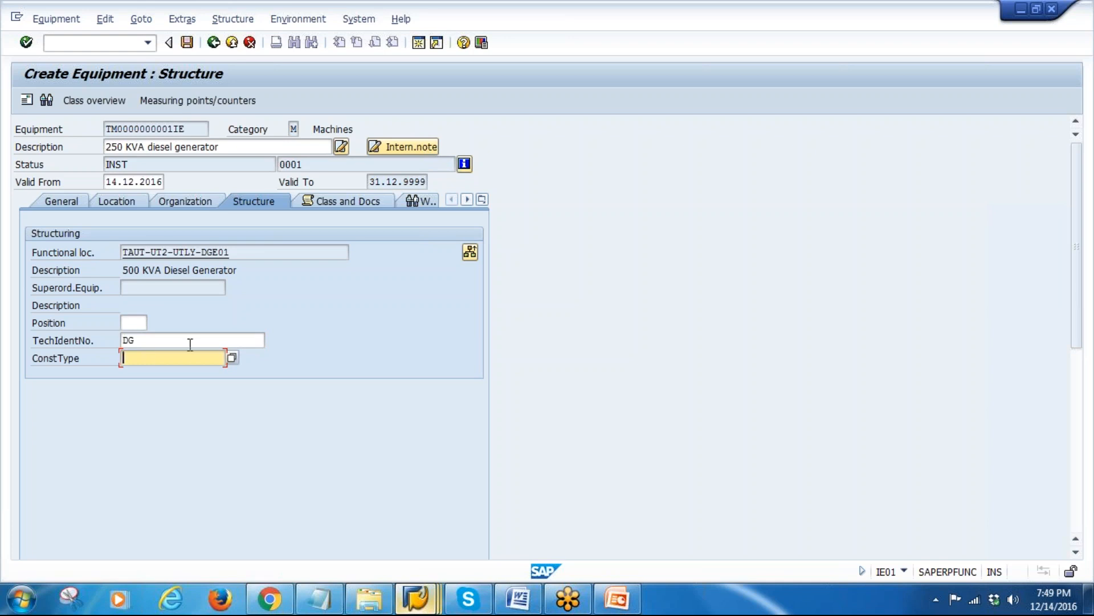
Step: View the equipment's linked documents section and open its warranty and partner data
click(358, 203)
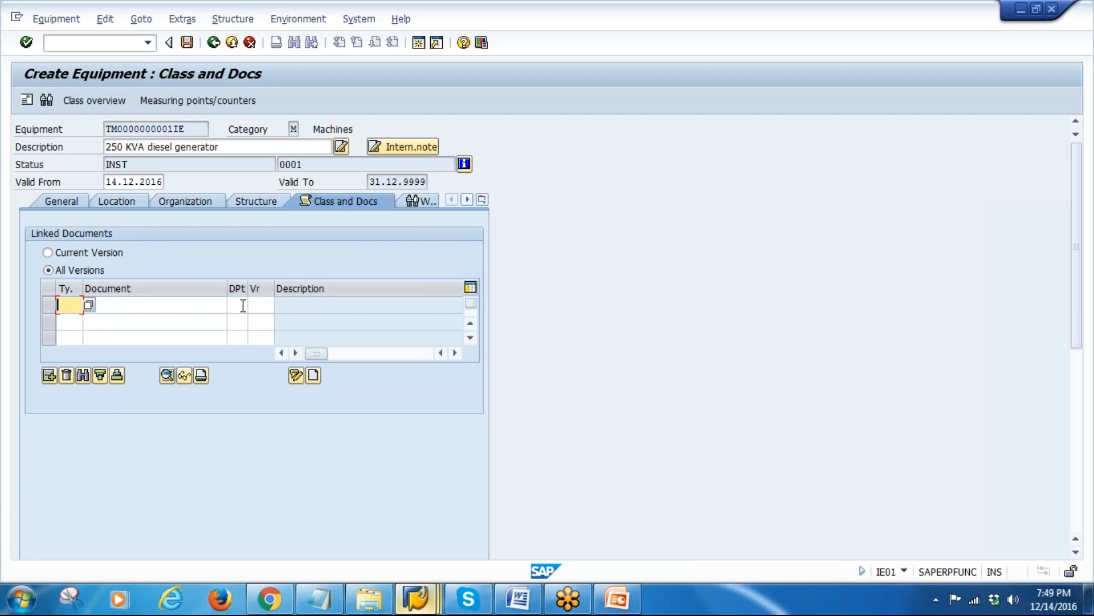
click(406, 202)
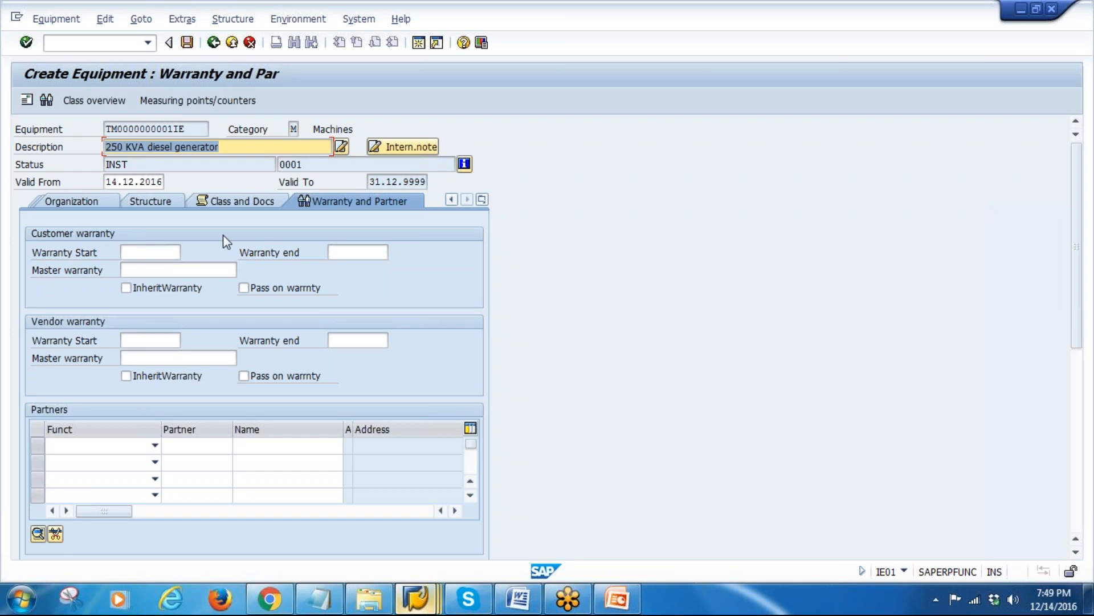
click(1014, 600)
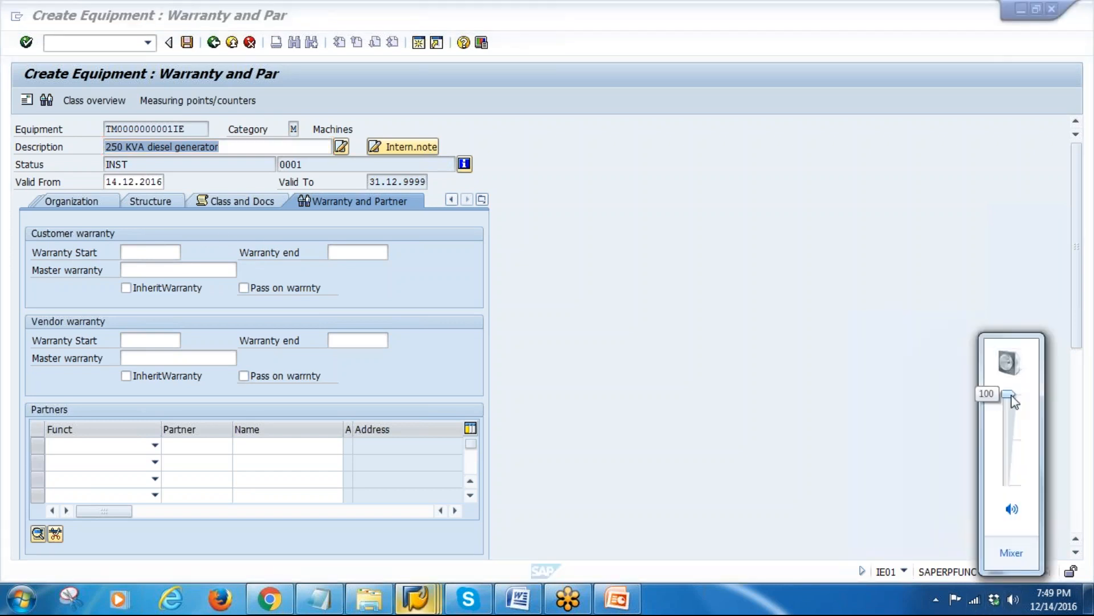
click(951, 431)
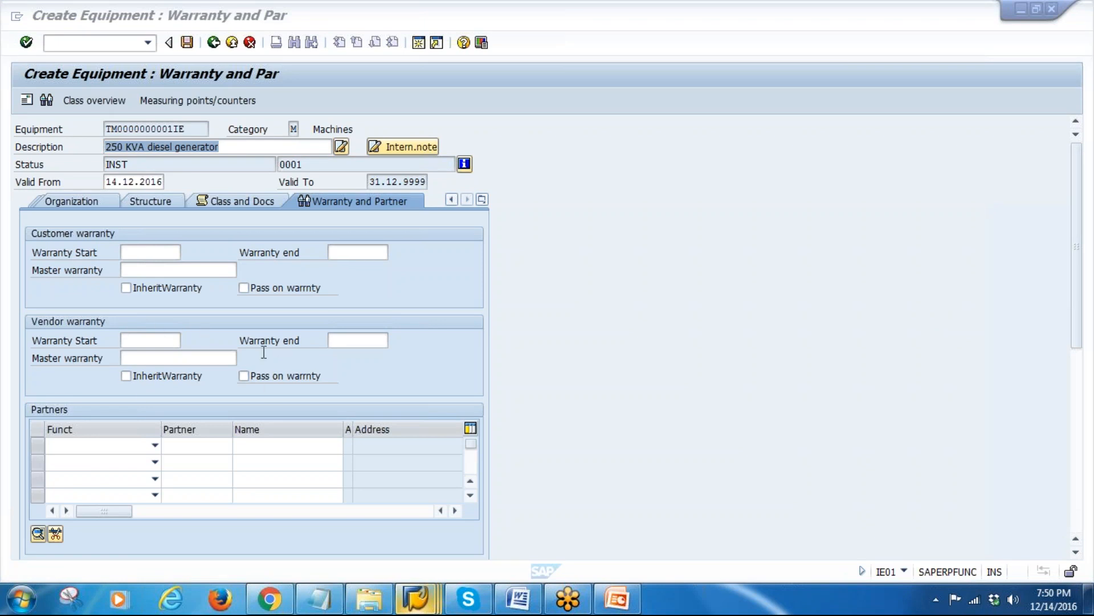
Step: Set the vendor warranty start to 14.12.2016 and end to 13.12.2016, and enable both inheriting and passing on the warranty
click(166, 340)
click(342, 340)
click(151, 340)
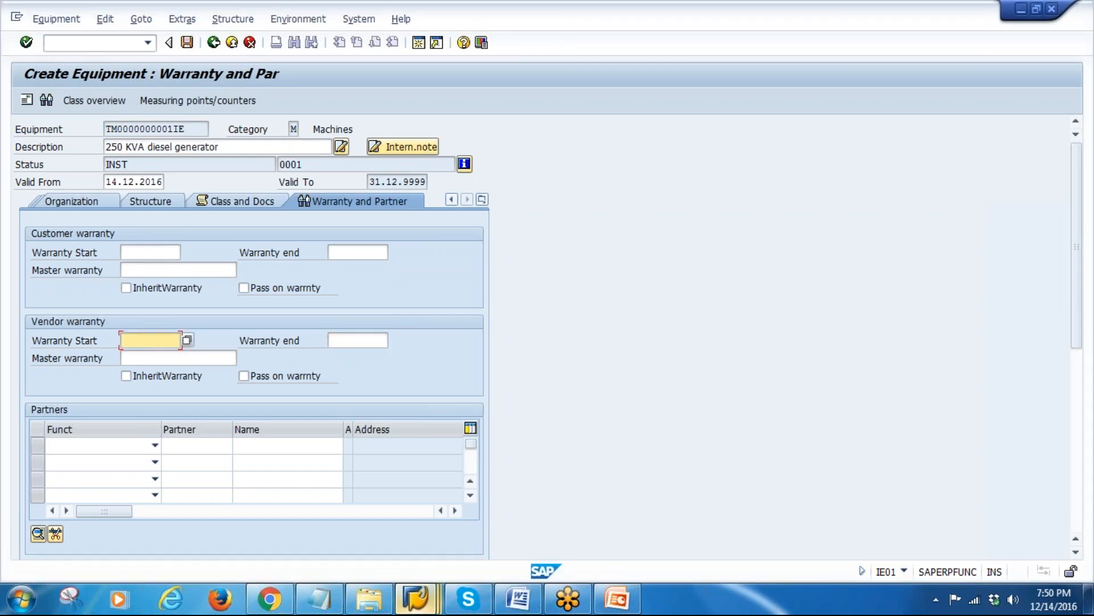
text(14.12.2016)
key(Tab)
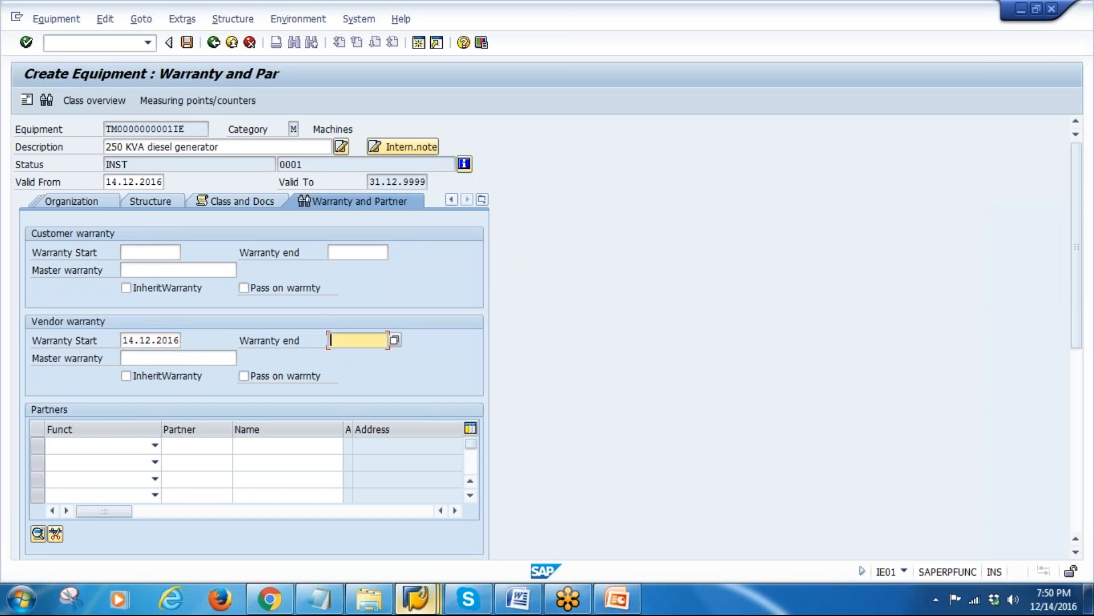
text(13.12.2016)
click(169, 377)
click(275, 378)
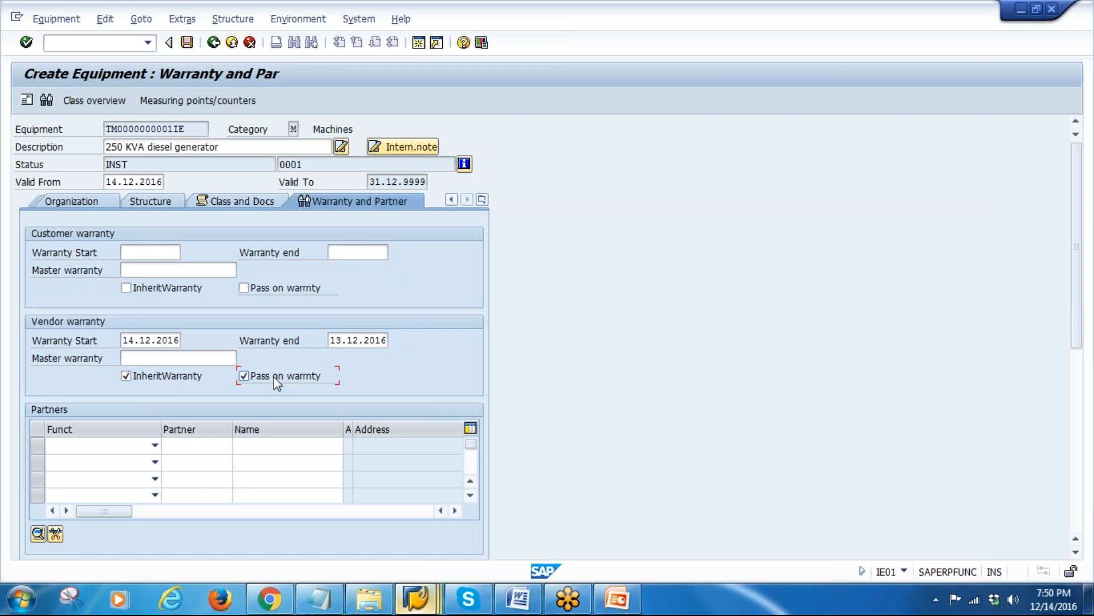
Step: Change the generator's capacity in the equipment description to 500 KVA
click(160, 147)
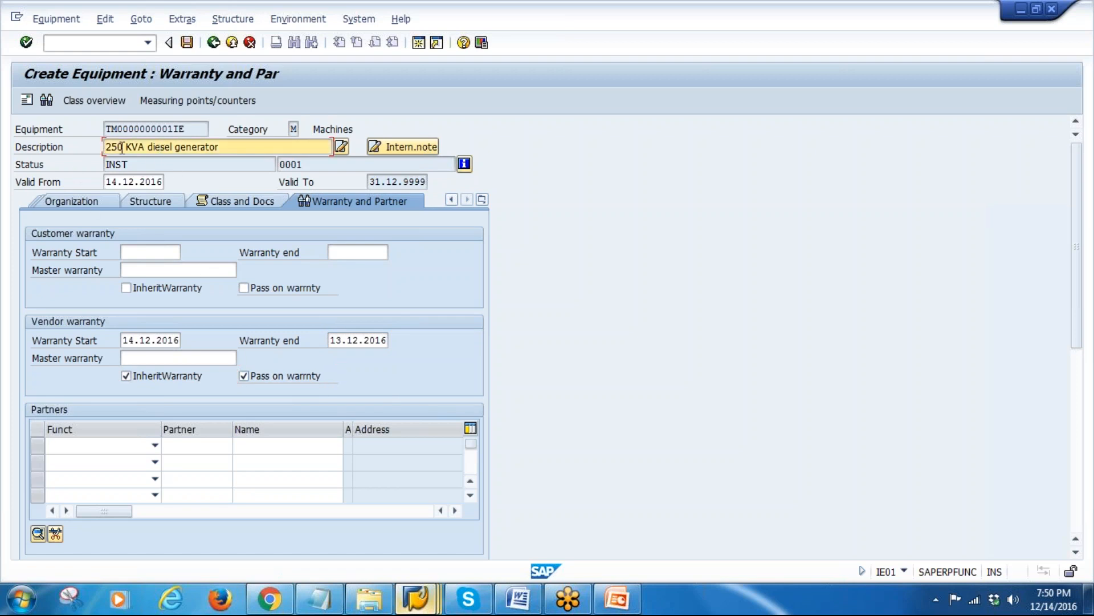
drag(124, 149, 89, 151)
text(500)
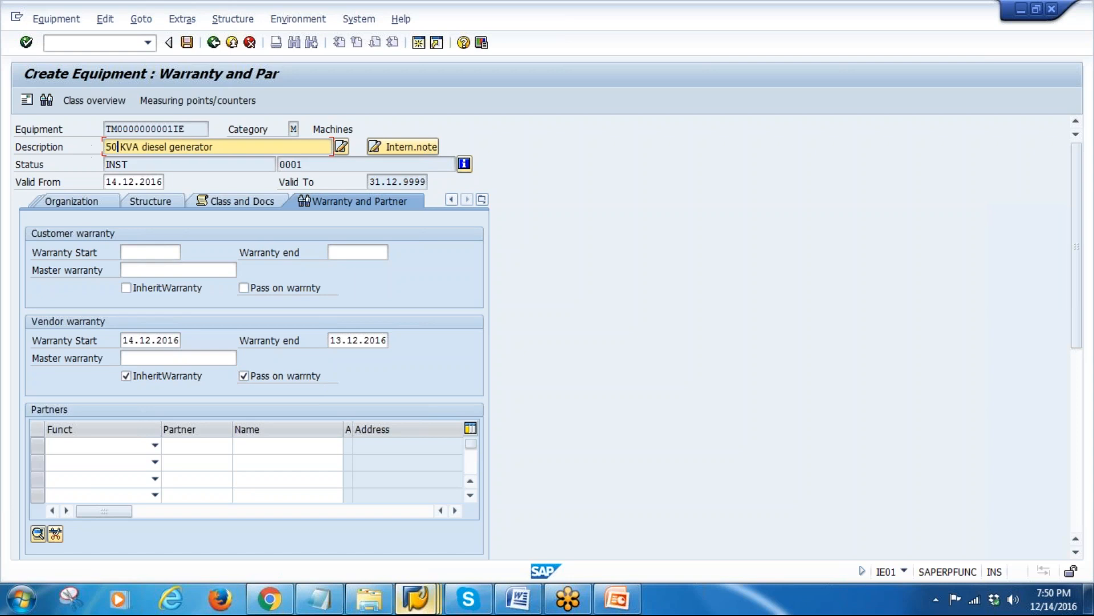
click(149, 341)
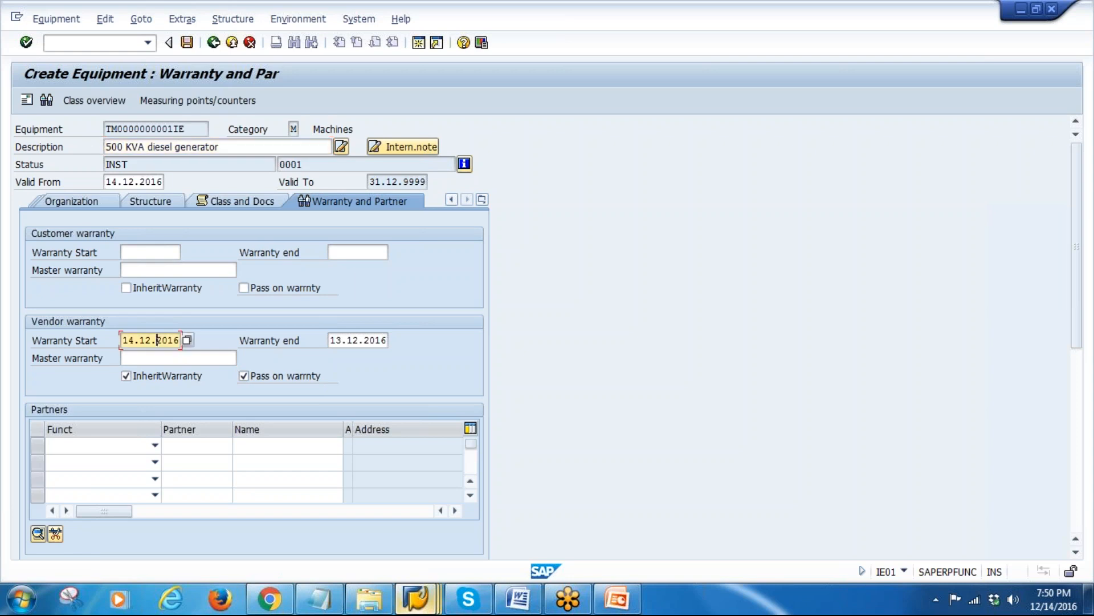
click(372, 340)
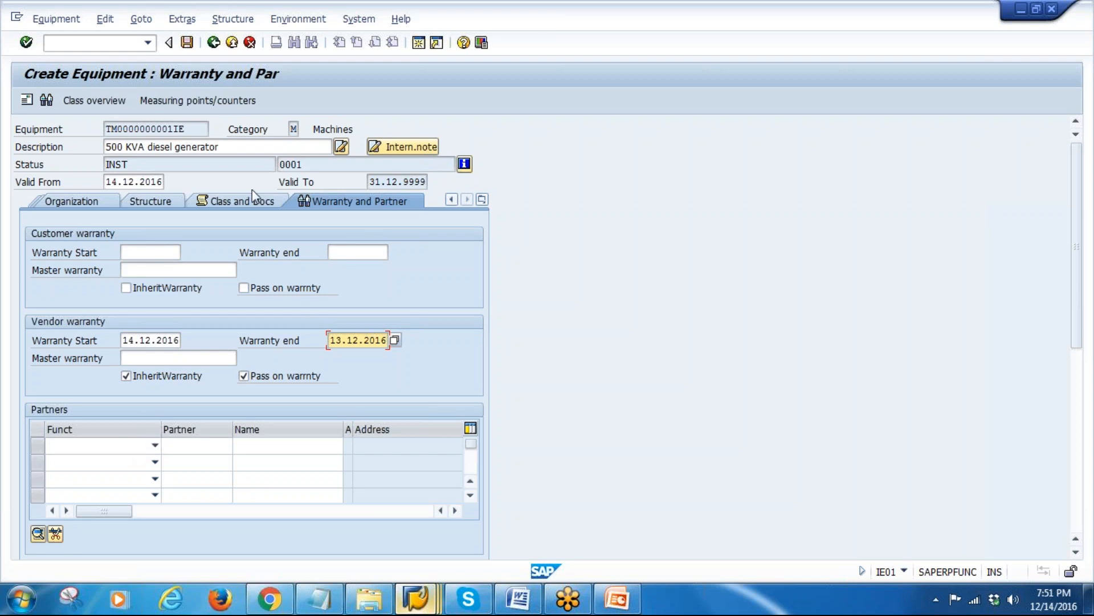
drag(188, 129, 80, 134)
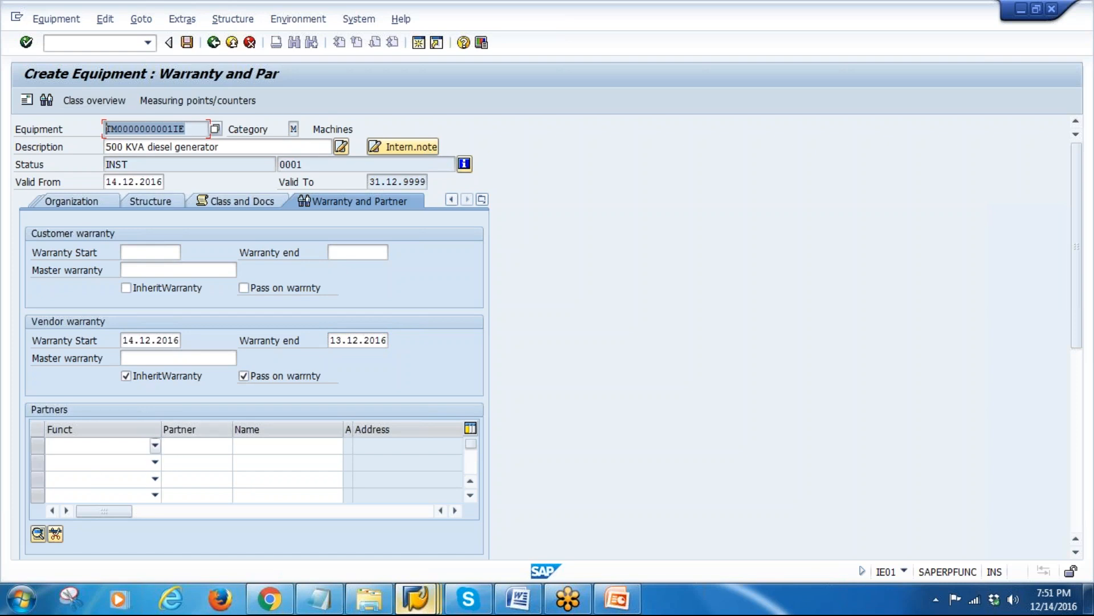
Step: Add a partner with function VN Vendor and partner number 3030 to the equipment
click(154, 444)
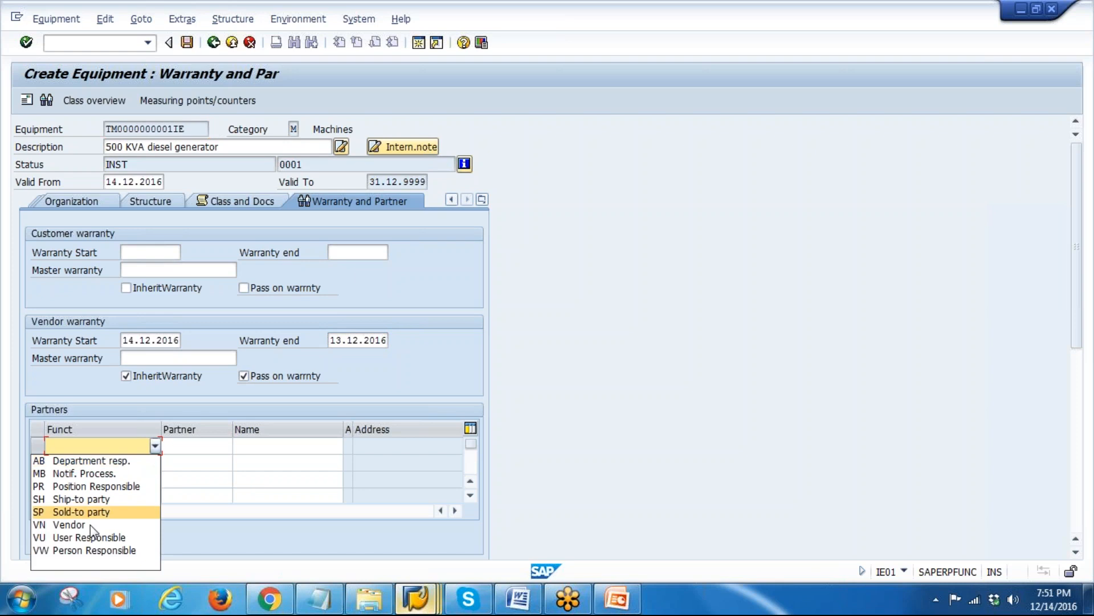
click(147, 524)
click(217, 447)
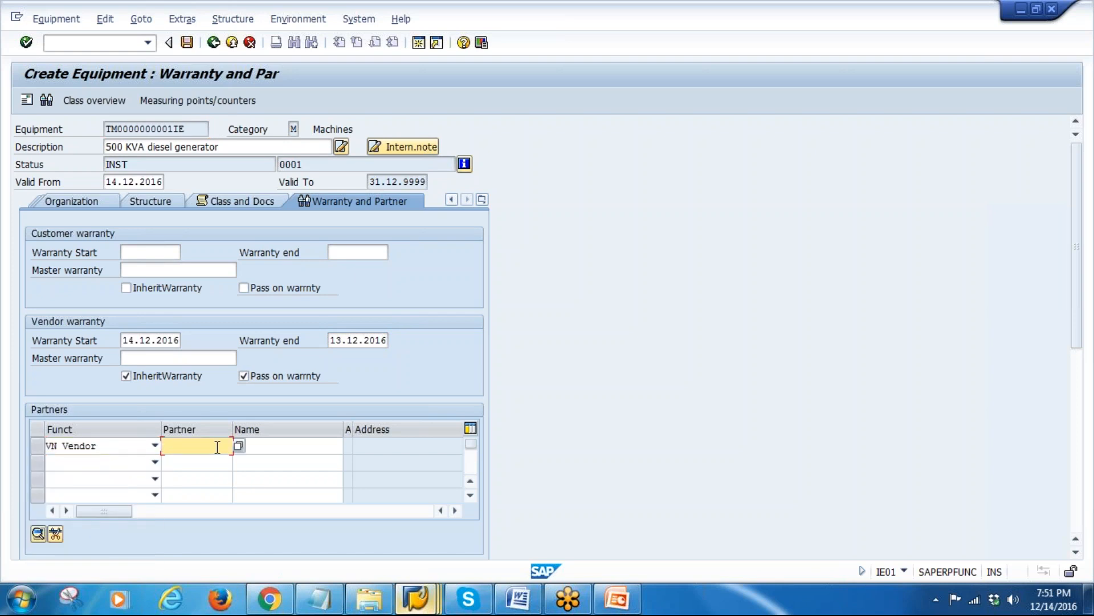
text(3030)
key(Return)
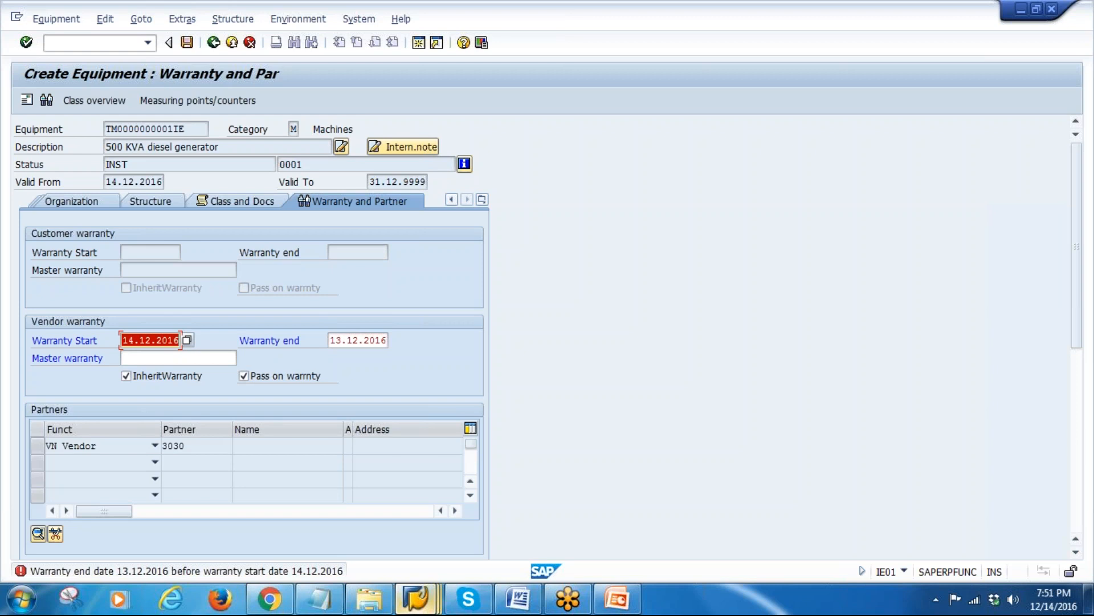
Step: Set the vendor warranty end date to 13.12.2017
click(381, 340)
key(Delete)
text(7)
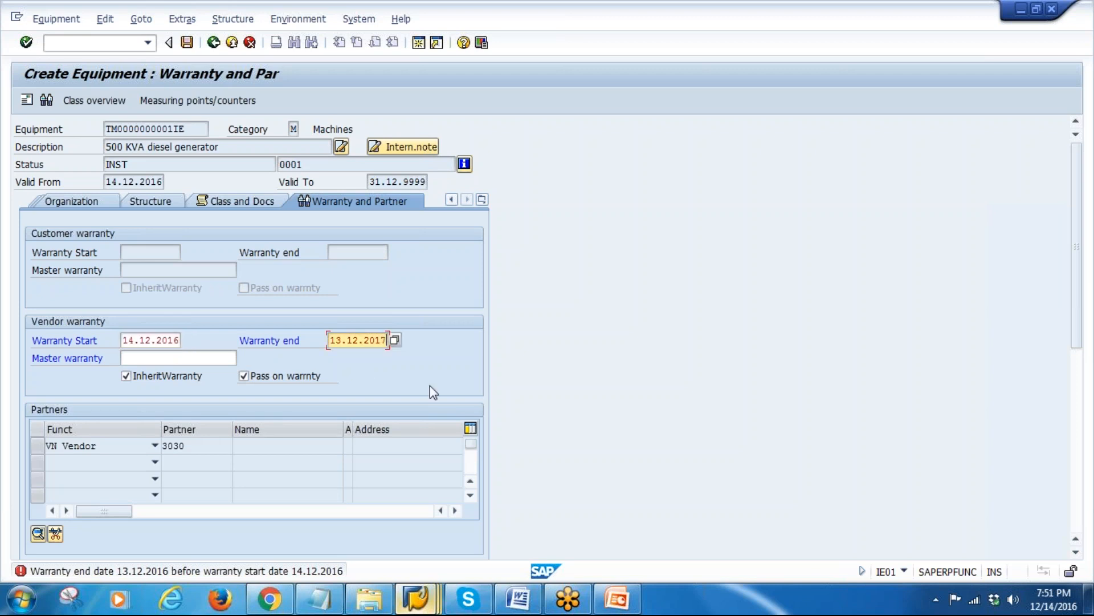
key(Return)
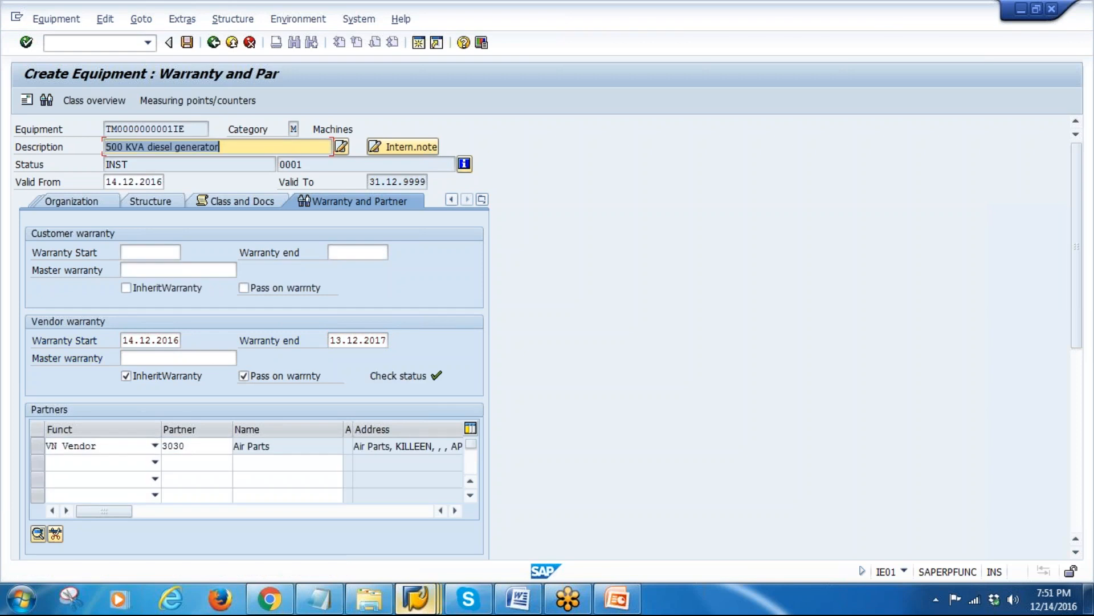
Step: Add a second partner row with function VW Person Responsible, try PPUSER1 as its partner, and look up the logged-on user in the session details
double_click(201, 129)
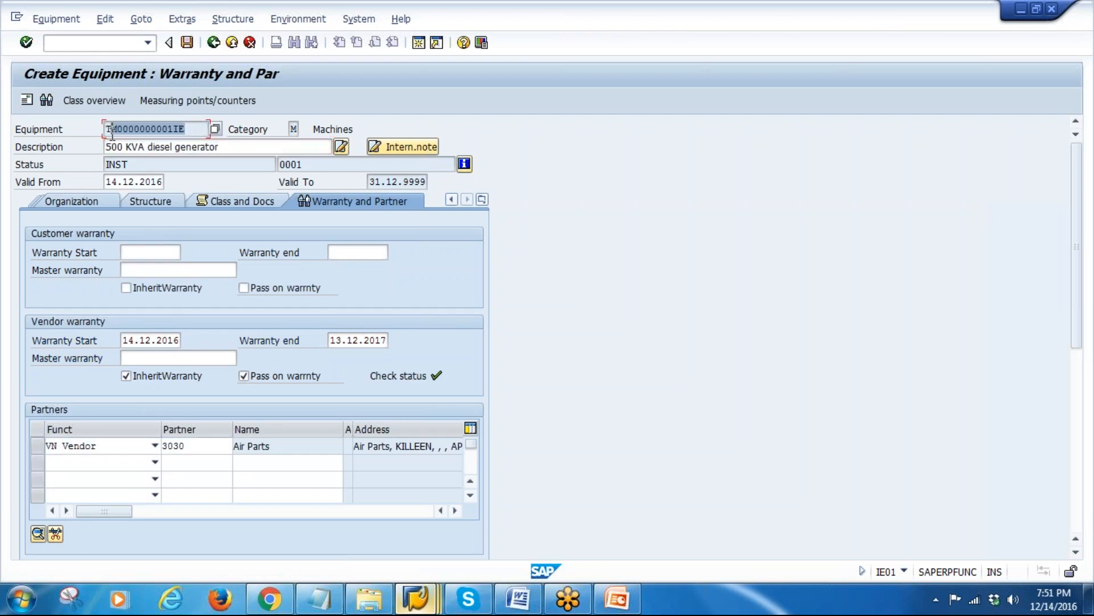
double_click(193, 447)
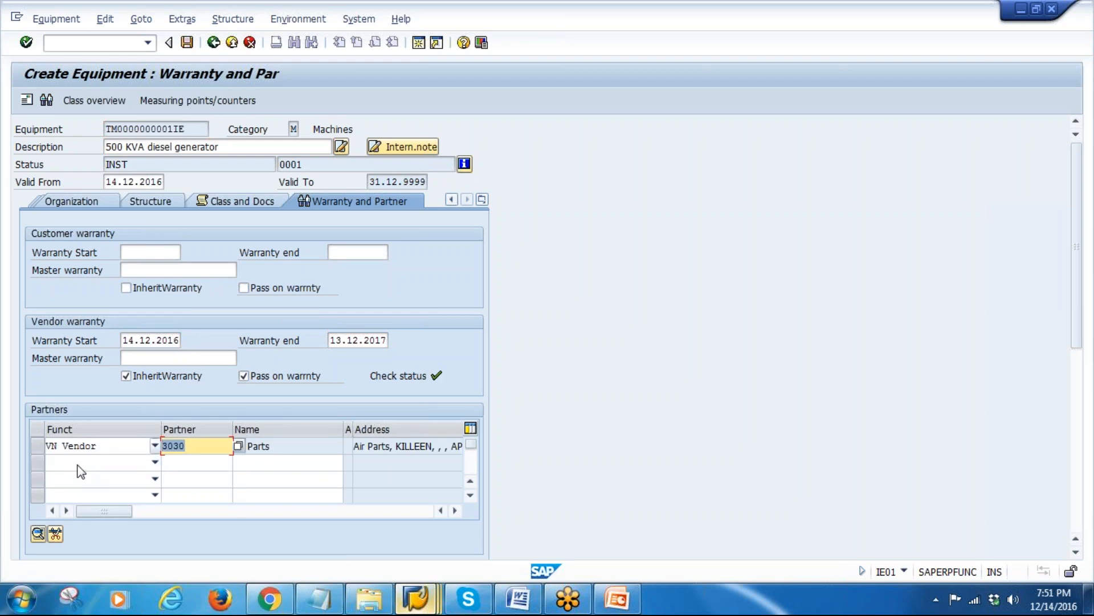
click(155, 462)
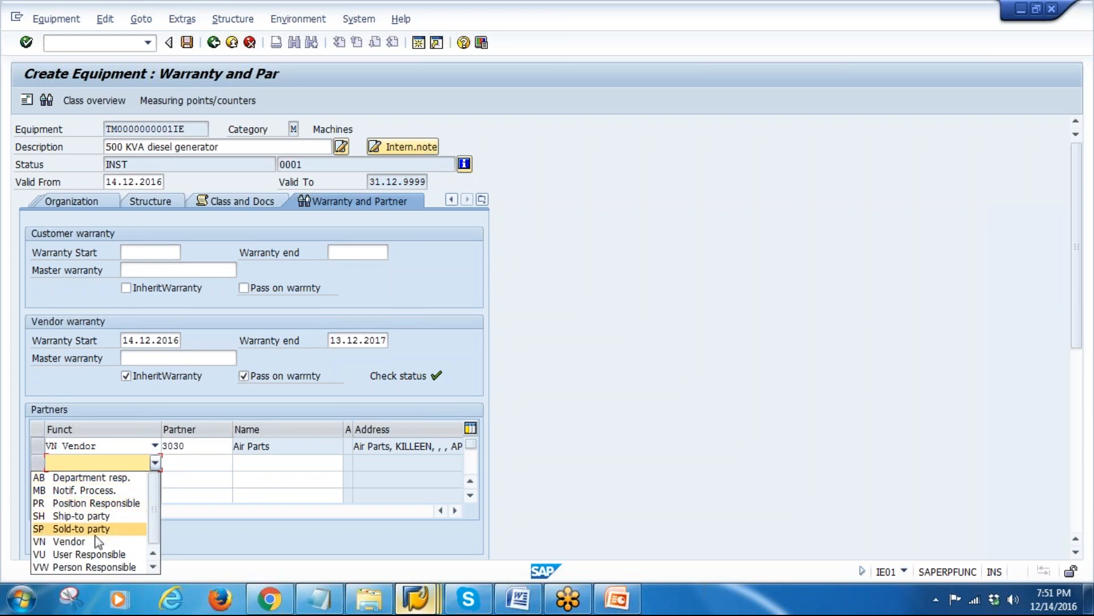
click(103, 567)
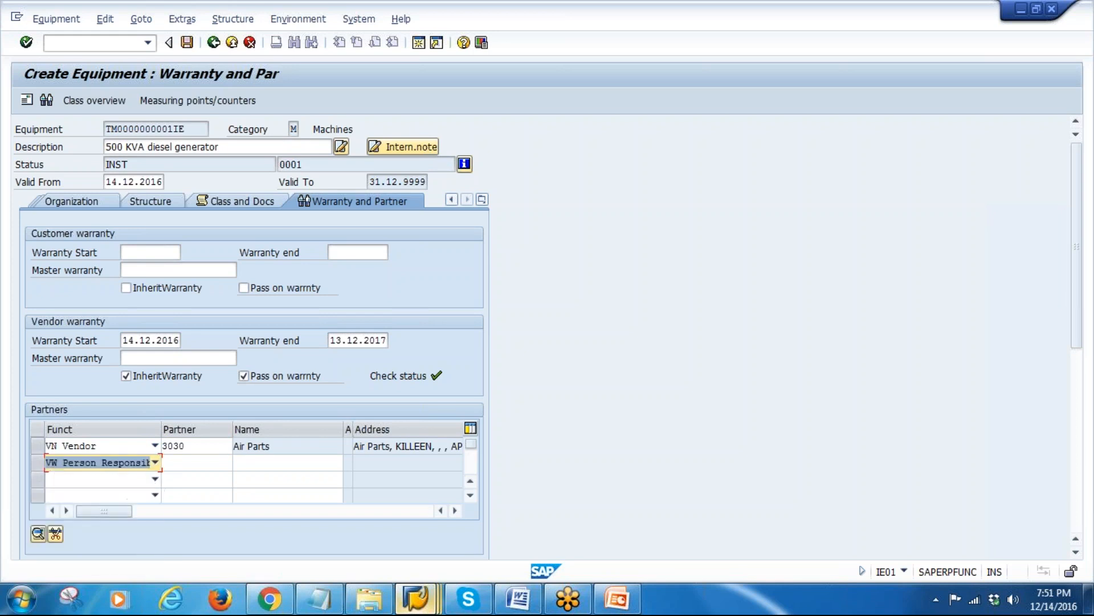
click(199, 459)
text(PPUSER1)
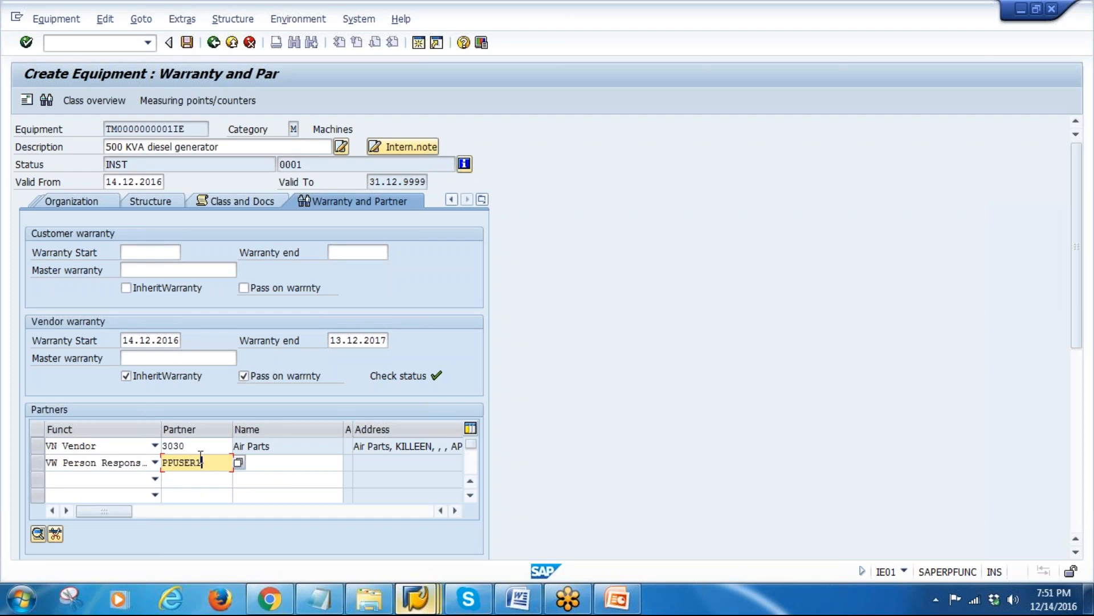
key(Return)
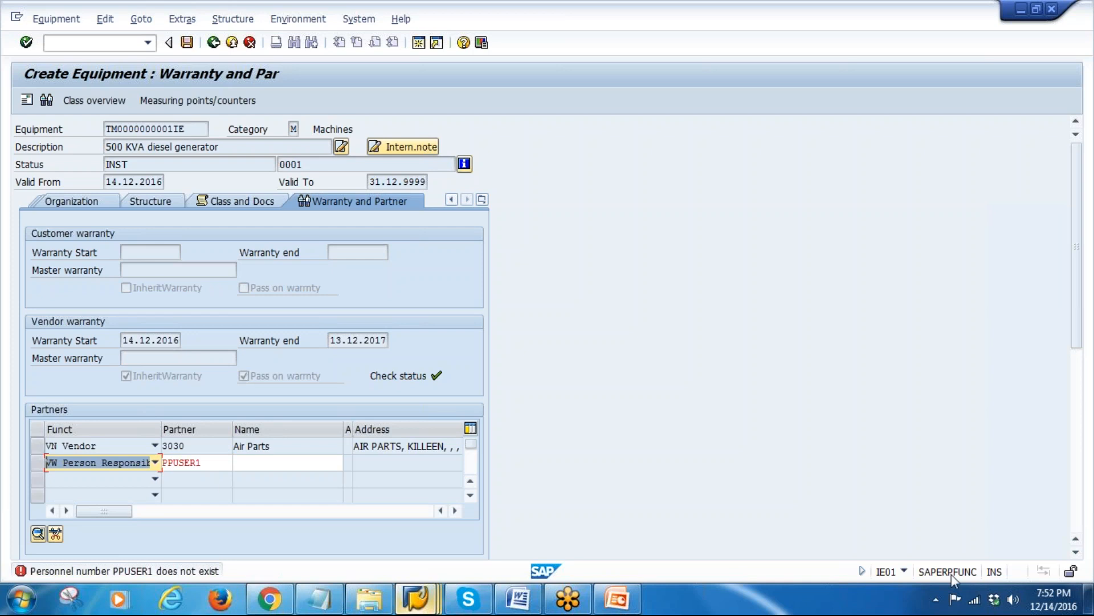
click(1066, 36)
click(904, 571)
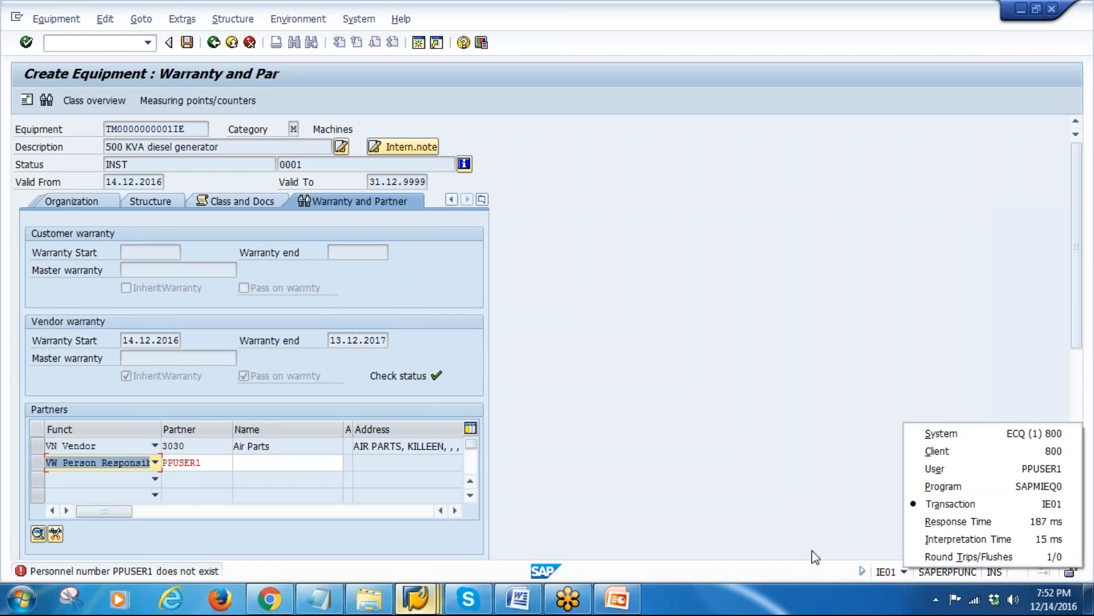
Step: Try to replace the person responsible's partner entry with a previously used personnel number
click(216, 462)
key(BackSpace)
key(BackSpace)
key(BackSpace)
key(BackSpace)
key(BackSpace)
key(BackSpace)
key(BackSpace)
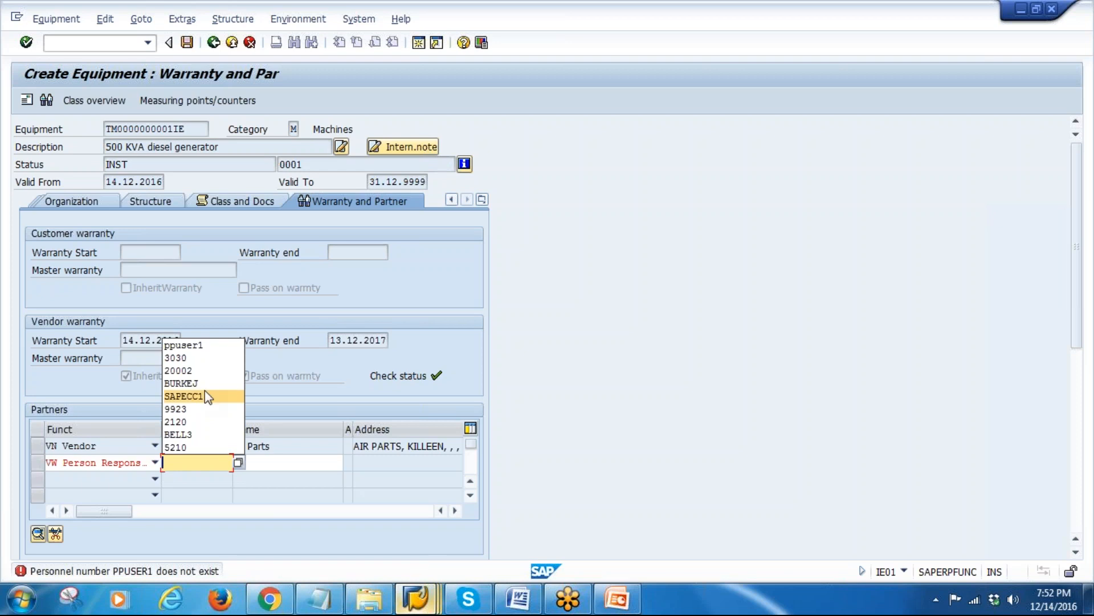
click(199, 370)
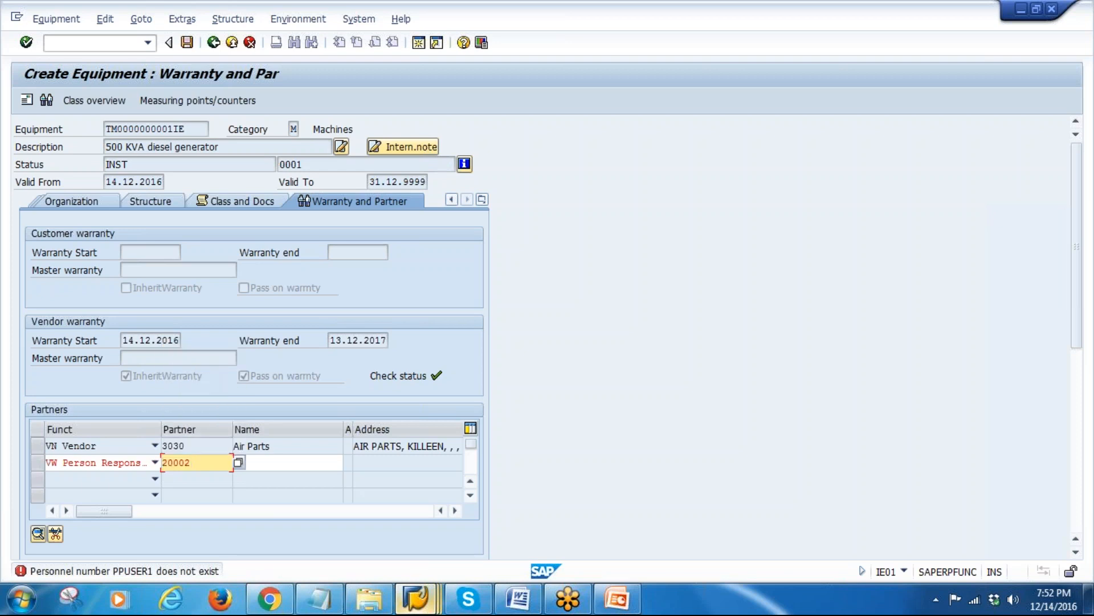
key(Return)
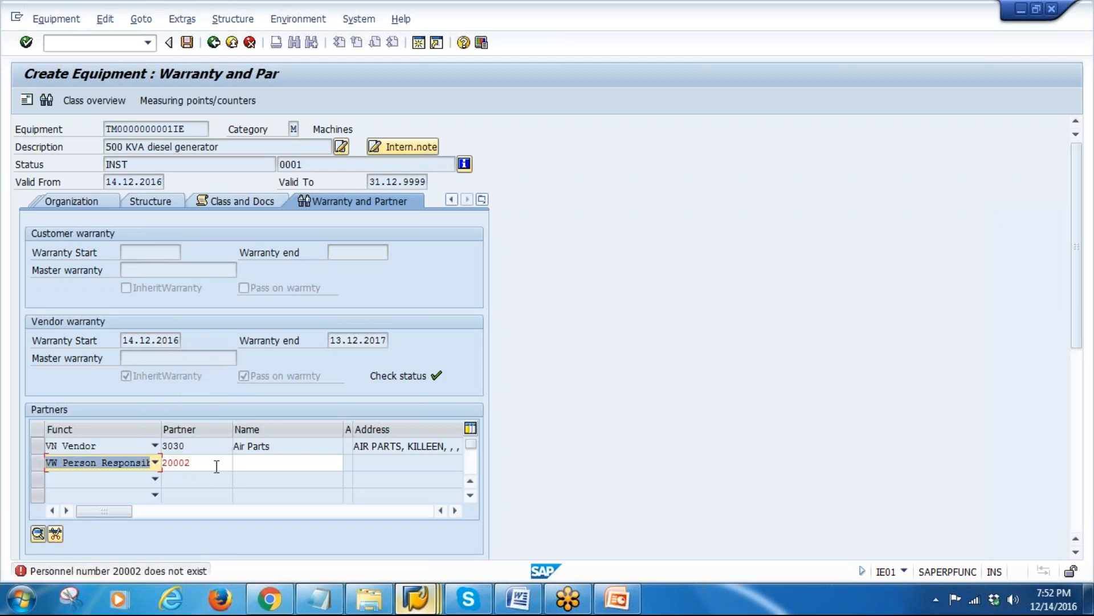
Step: Search for persons with an empty search term and assign an employee from the list as the person responsible
click(217, 467)
click(238, 463)
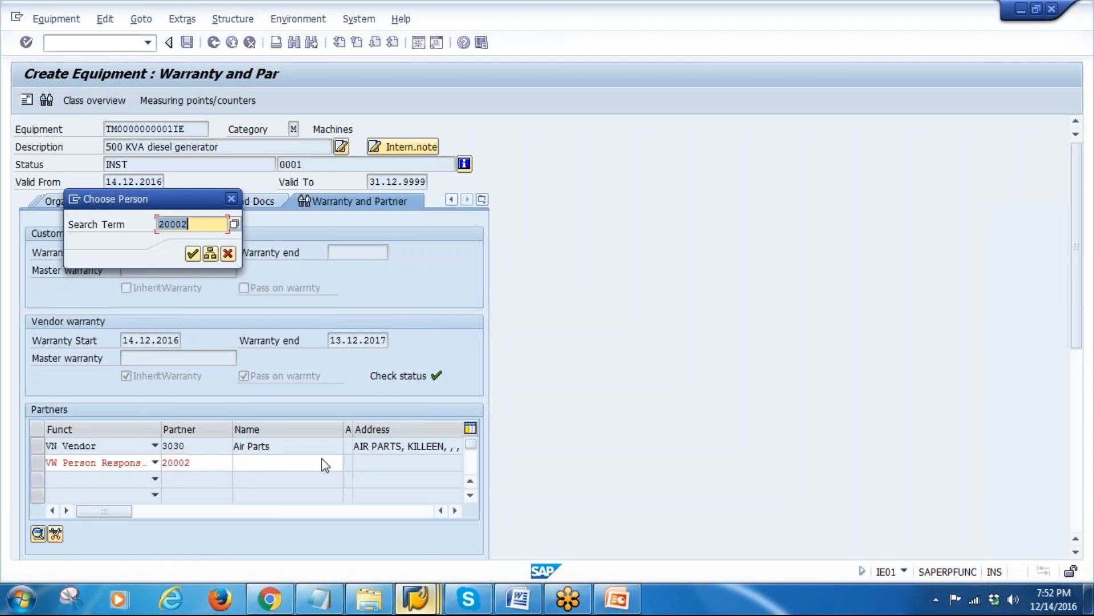
key(Delete)
click(193, 254)
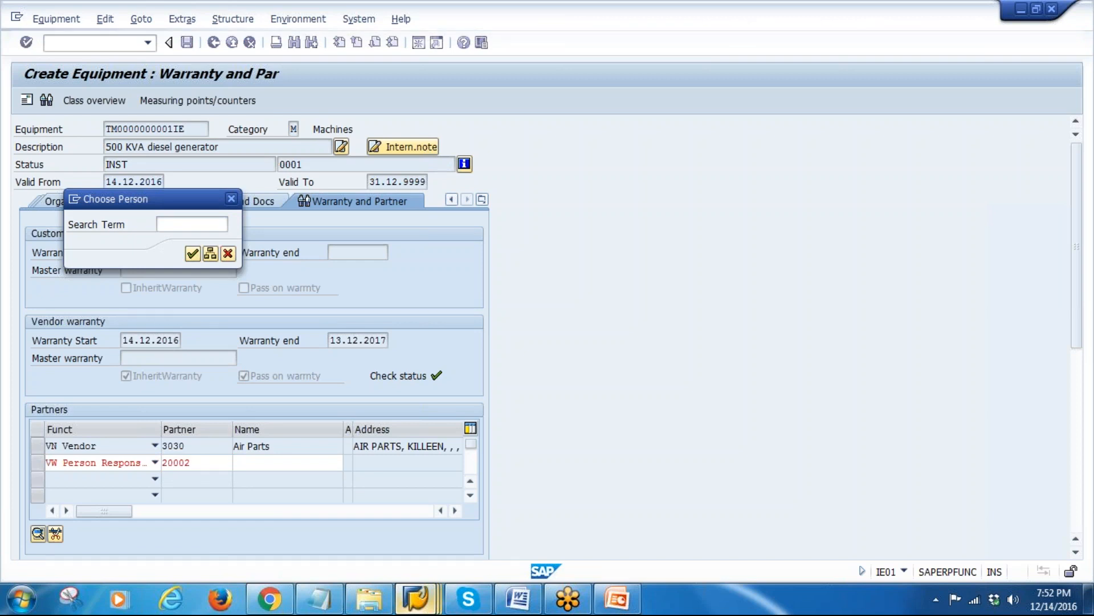
key(Return)
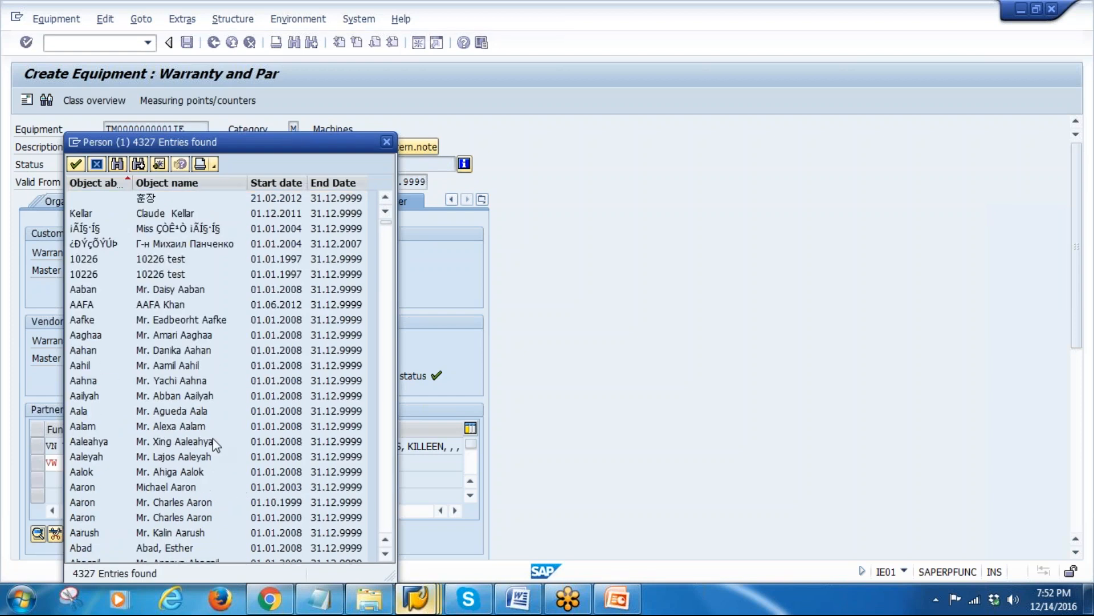
double_click(169, 411)
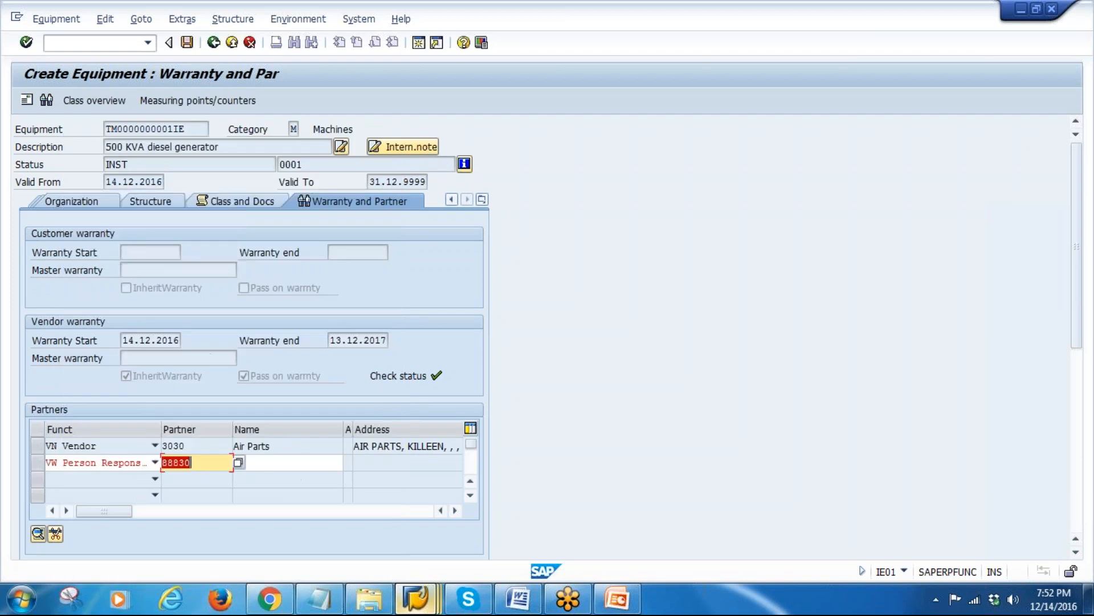
key(Return)
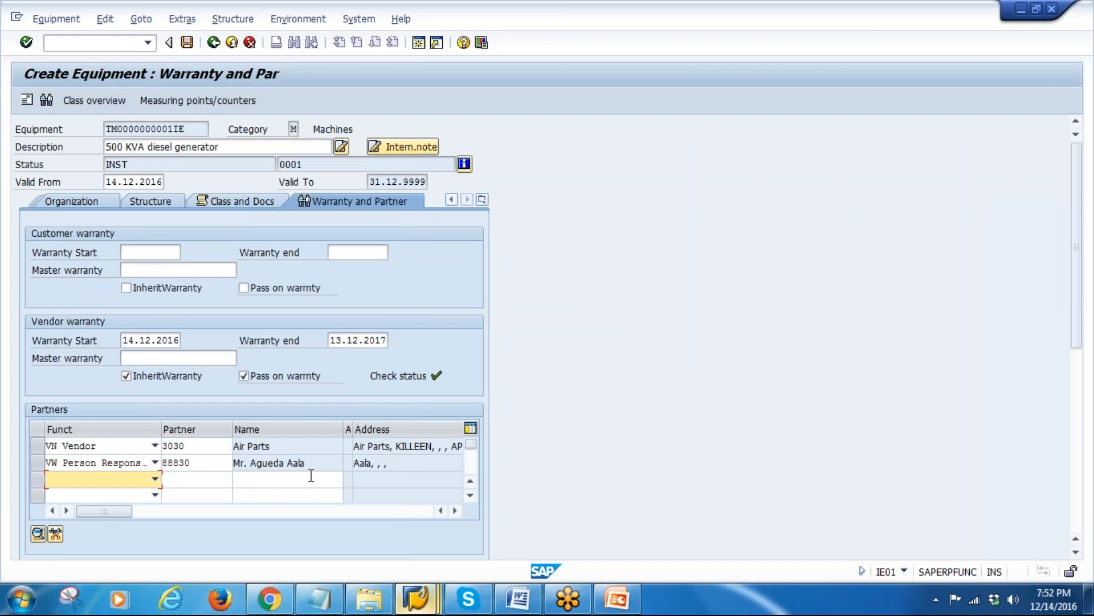
Step: Add a third partner with function VU User Responsible and the user ID PPUSER1
click(155, 479)
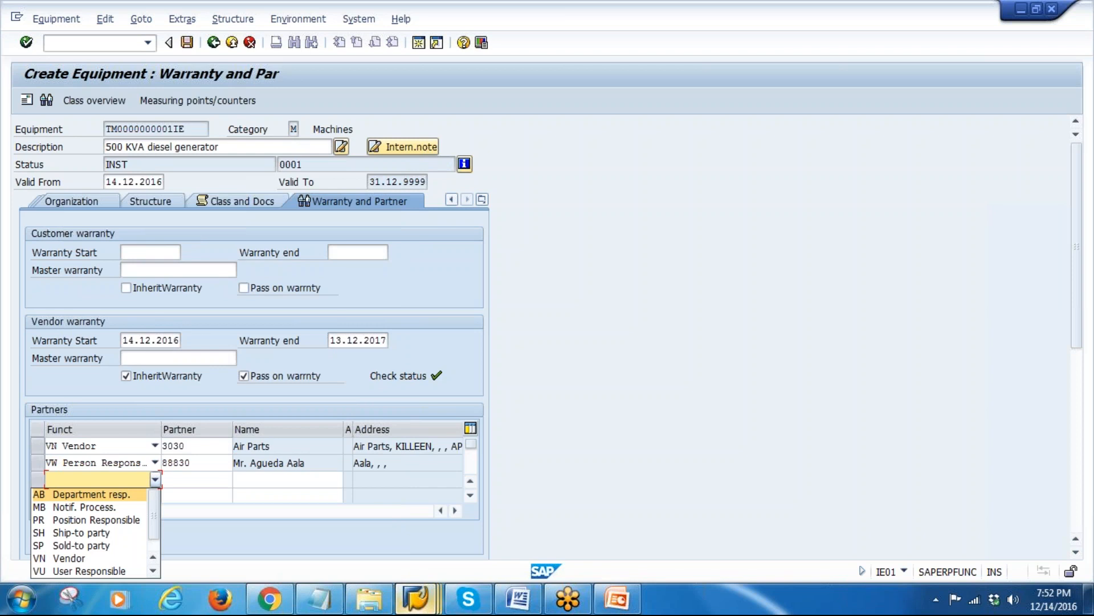
click(97, 571)
click(184, 485)
click(184, 484)
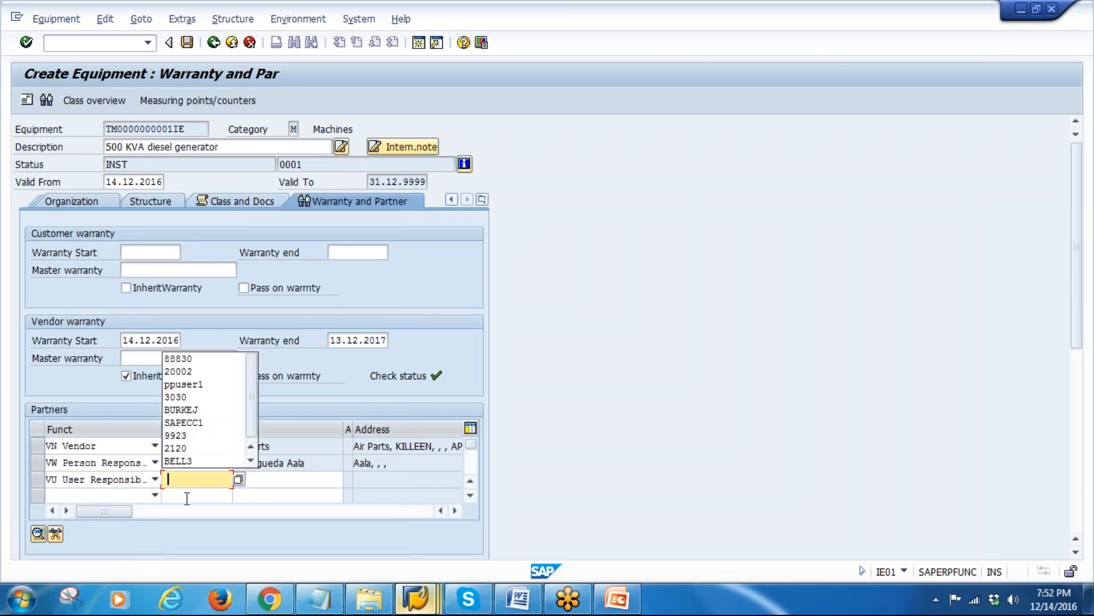
click(199, 382)
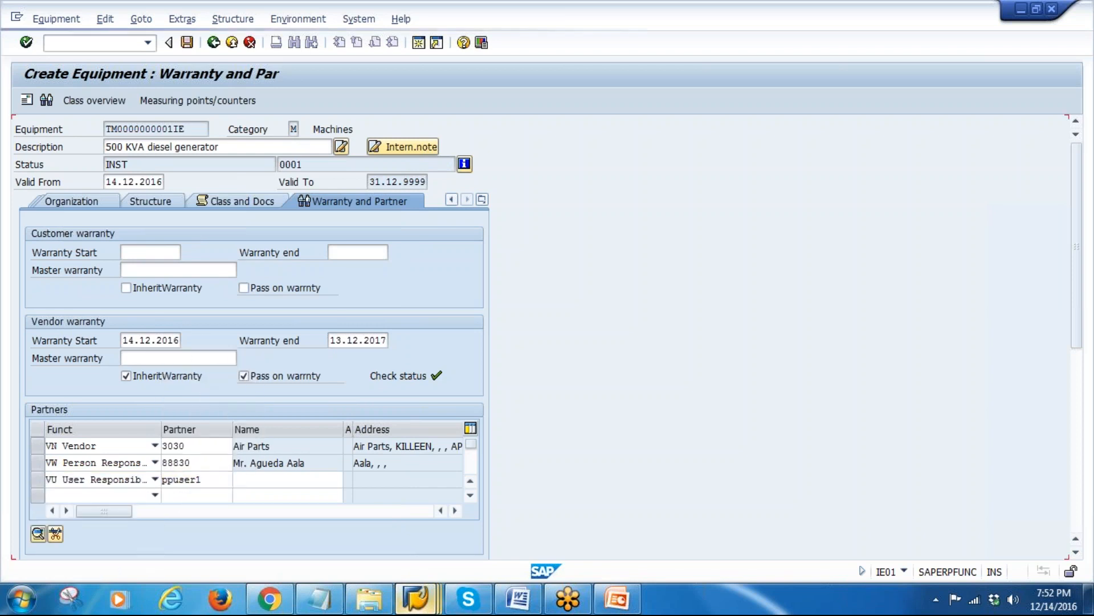
key(Return)
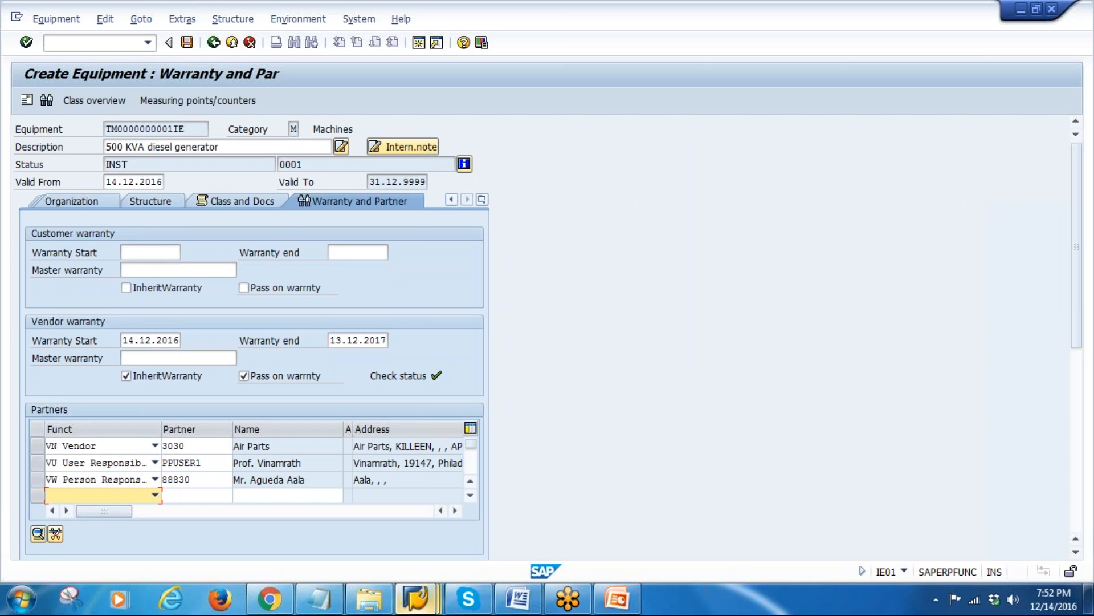
Step: Review the equipment's header status and its structure, location and general data
drag(190, 129, 121, 130)
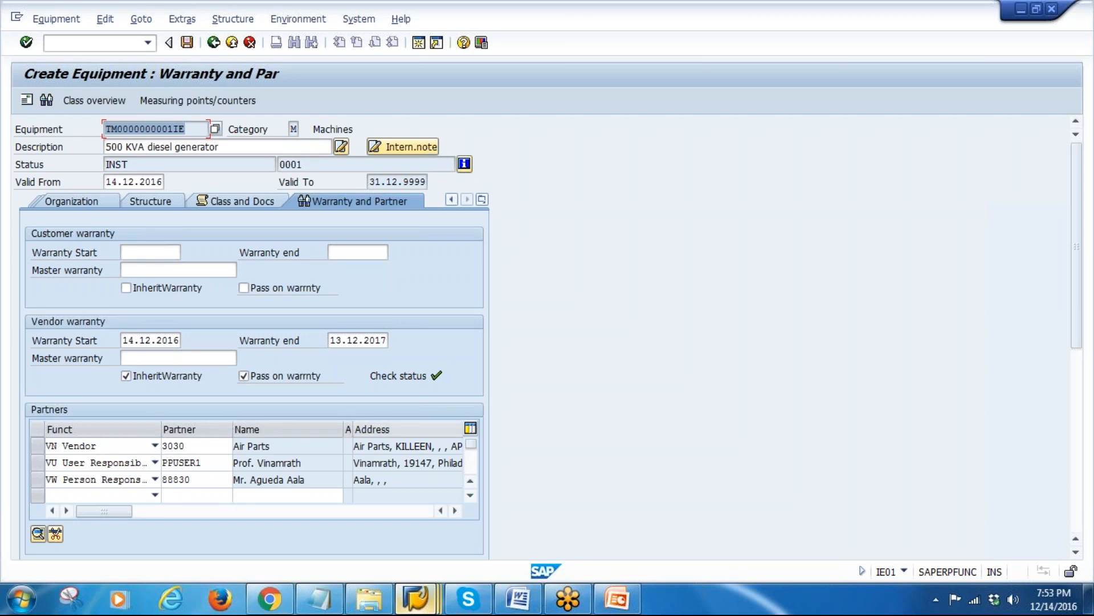
click(482, 199)
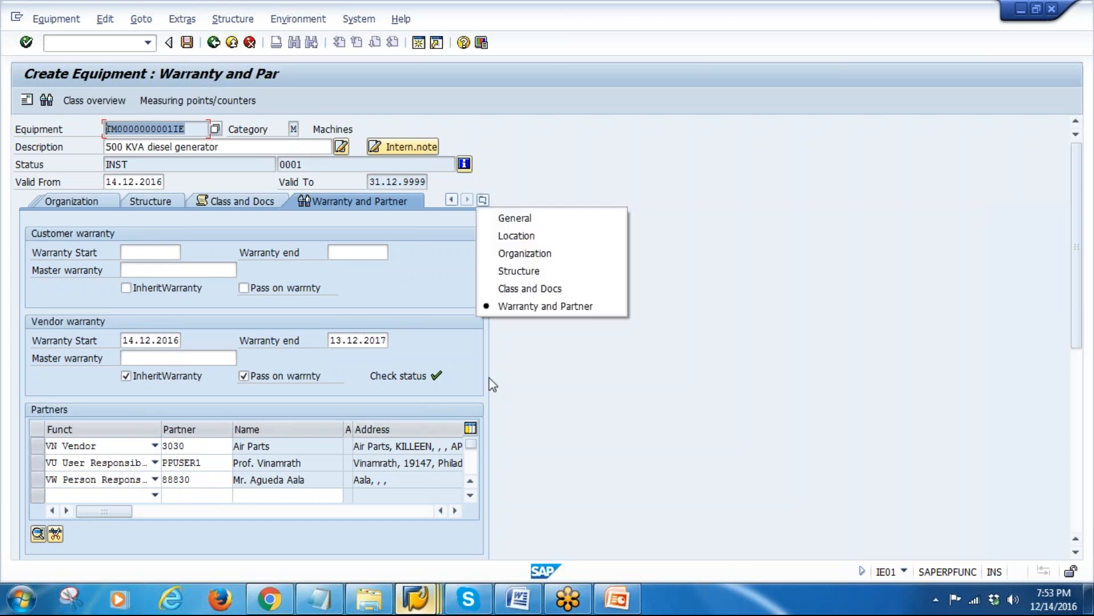
click(675, 393)
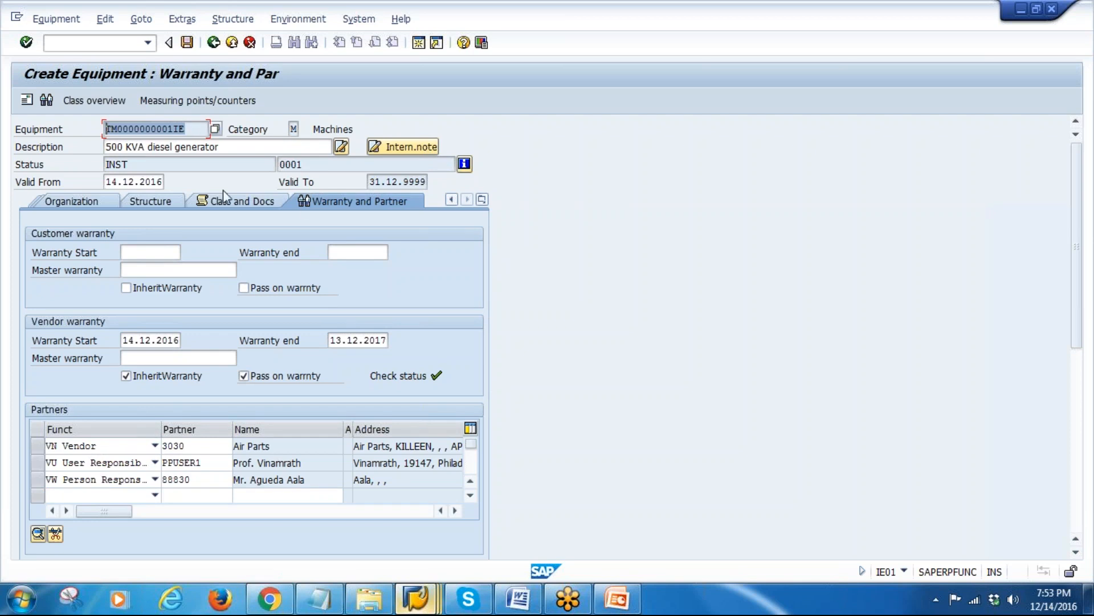
click(158, 204)
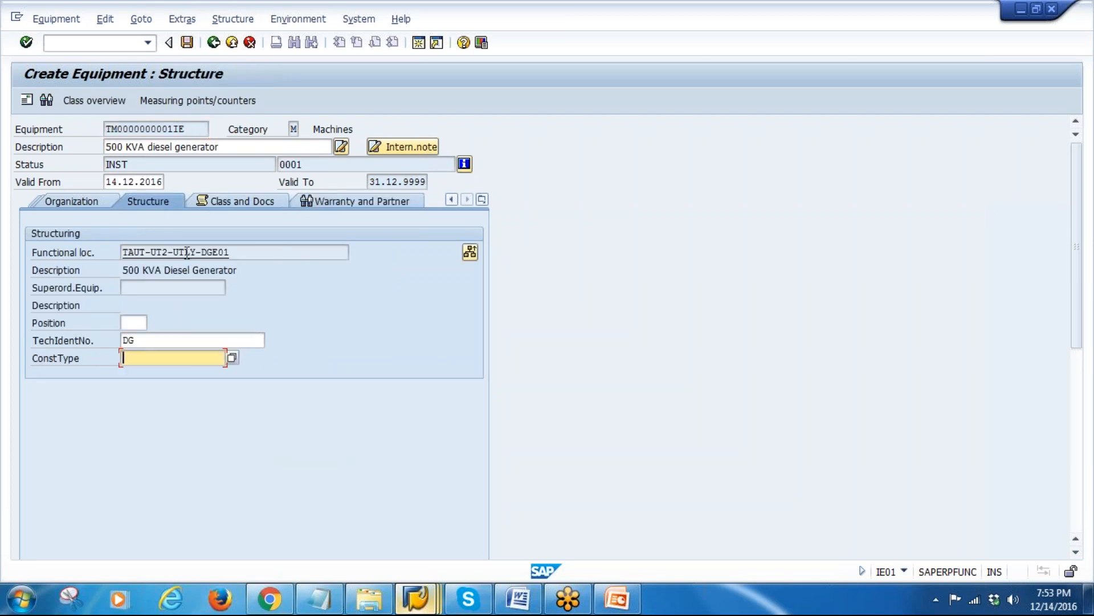
double_click(131, 164)
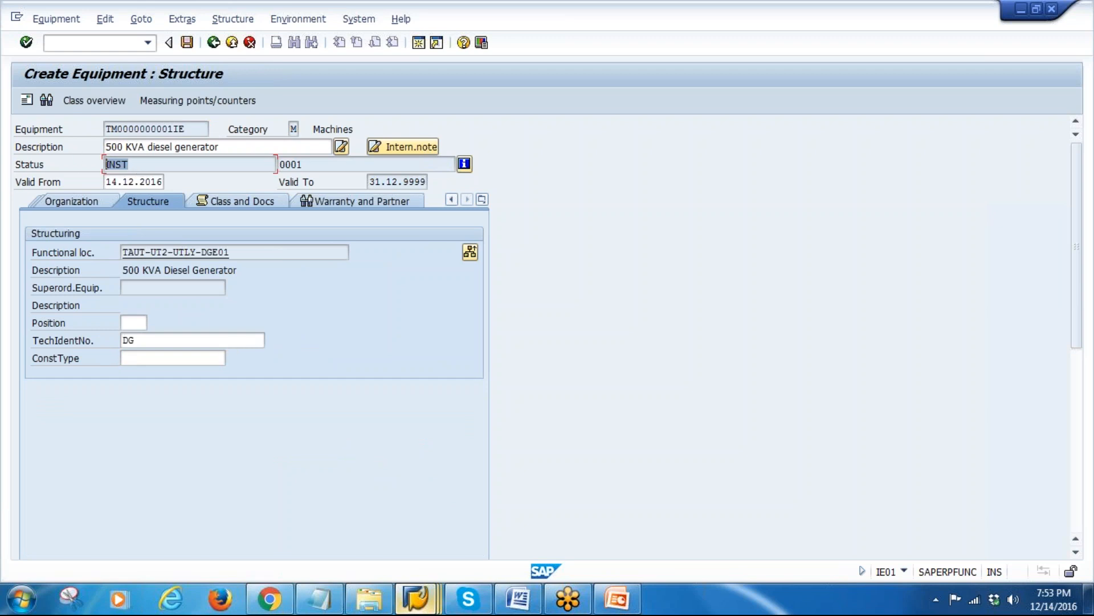
click(63, 202)
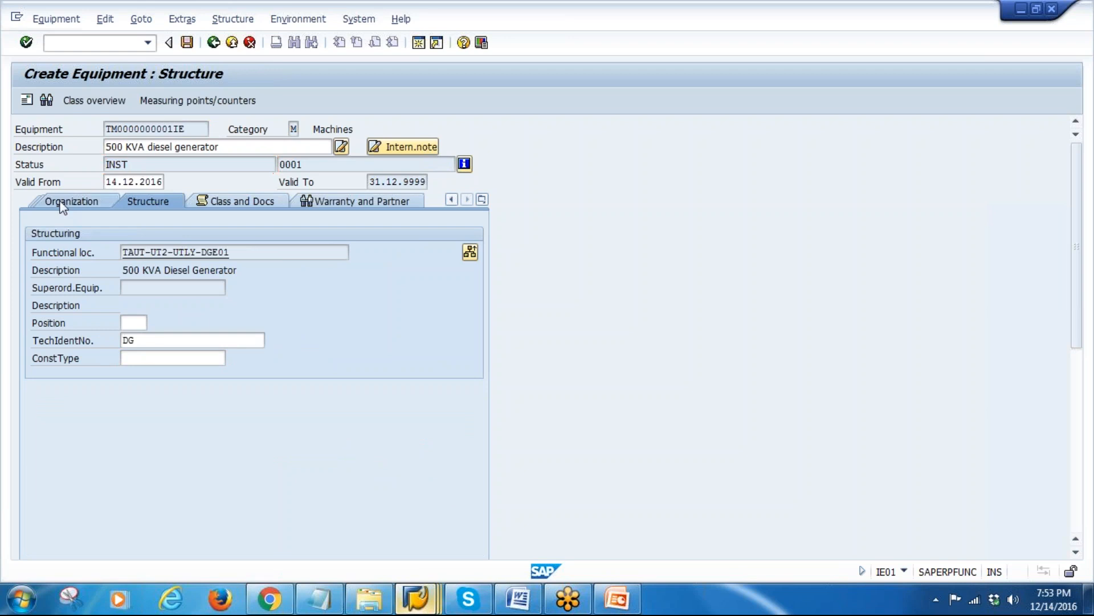
click(62, 203)
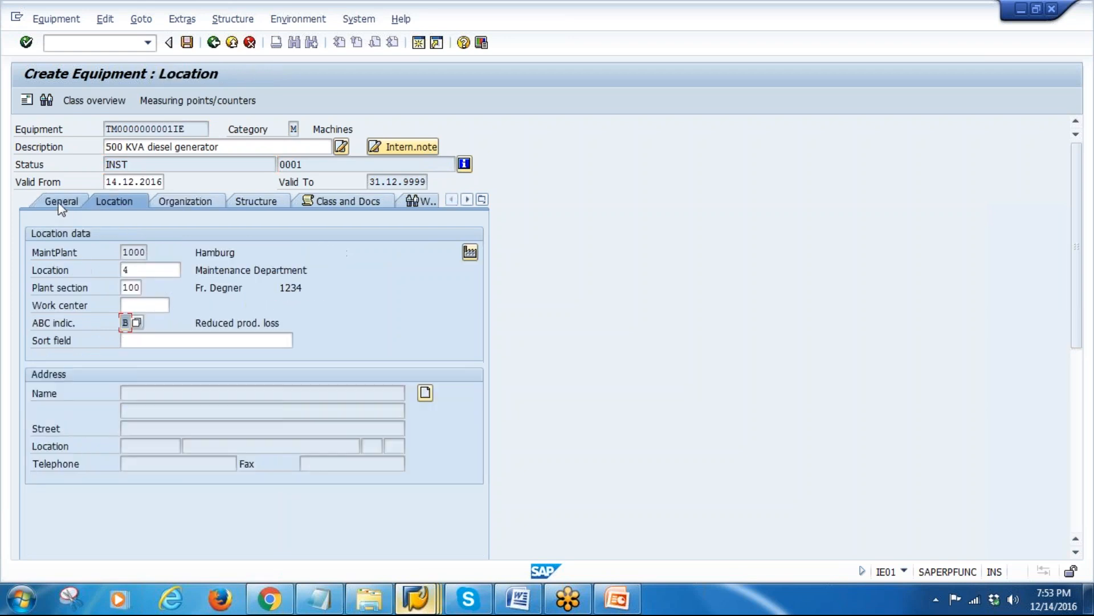
click(61, 202)
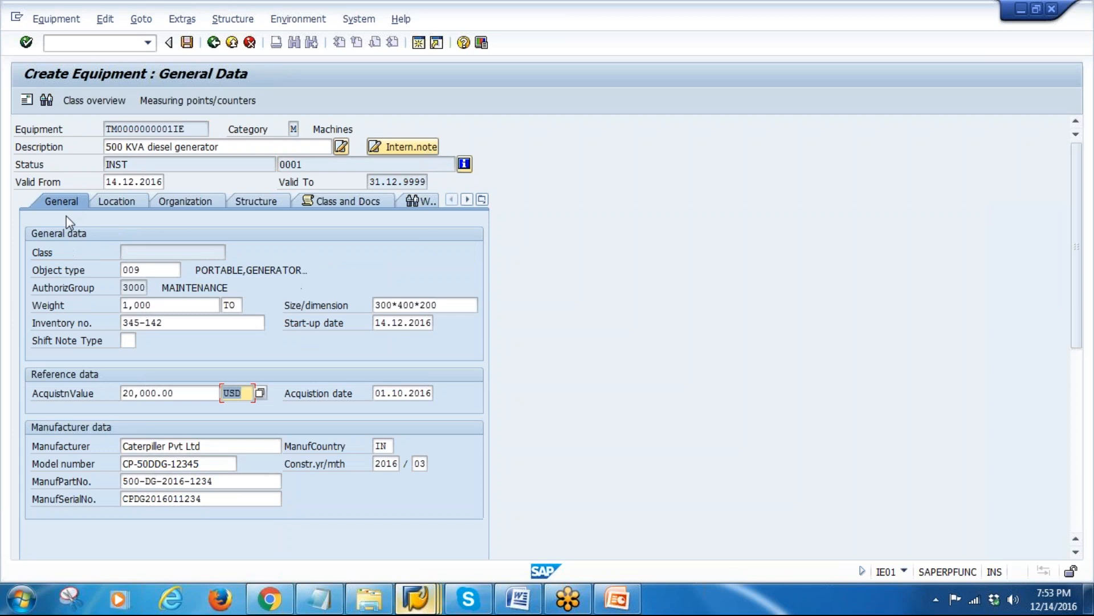
Step: Save the new 500 KVA diesel generator equipment master
click(187, 43)
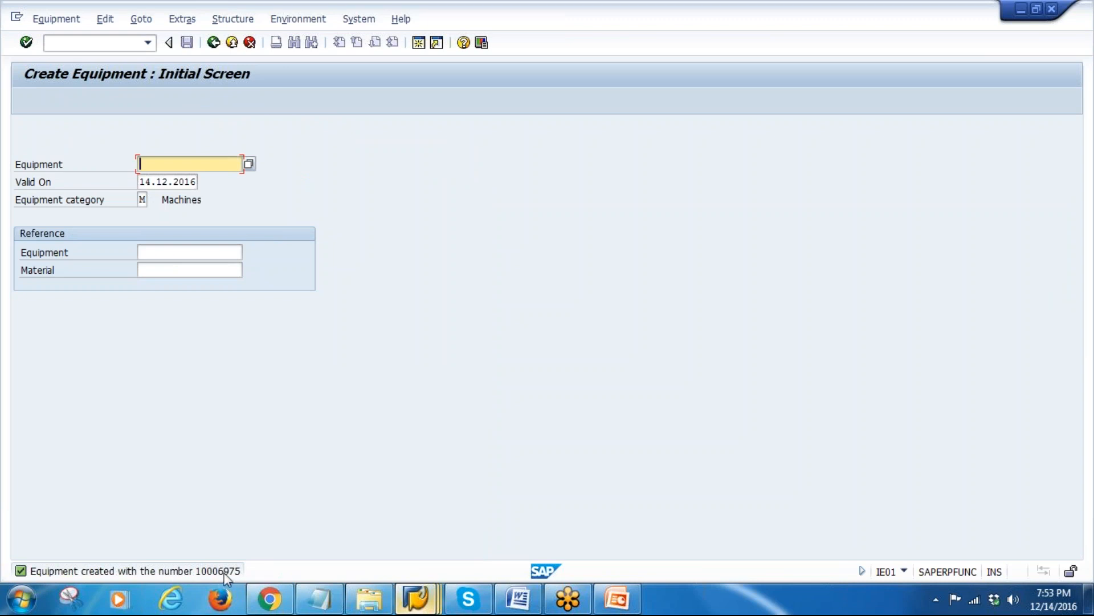
Step: Switch to the functional location session, relist TAUT's structure with installed equipment included, fully expanded, and select the diesel generator equipment
click(416, 599)
click(648, 490)
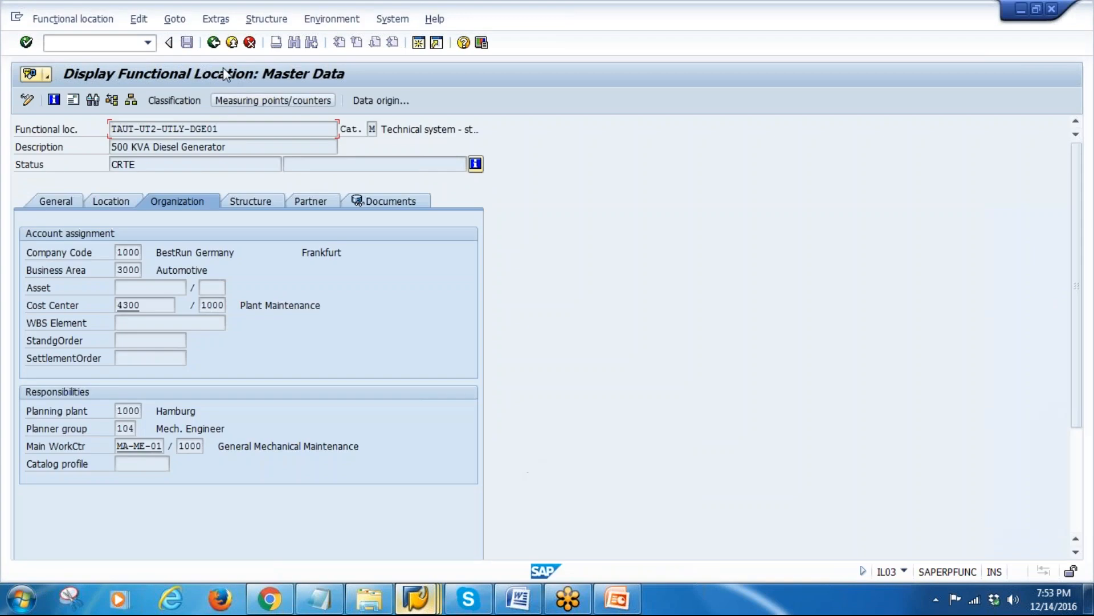
click(213, 45)
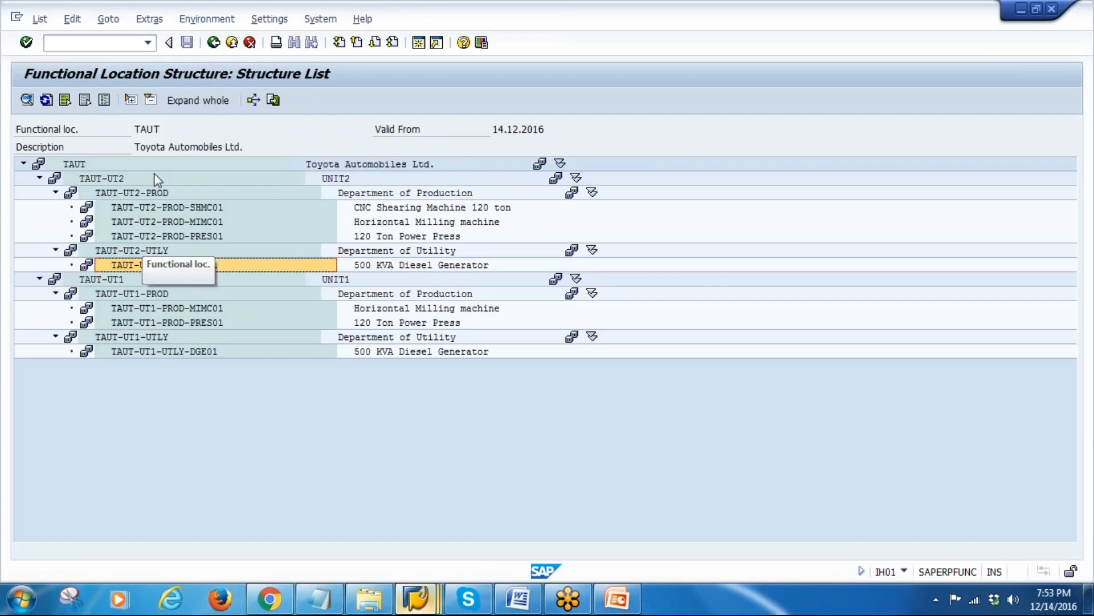
click(213, 44)
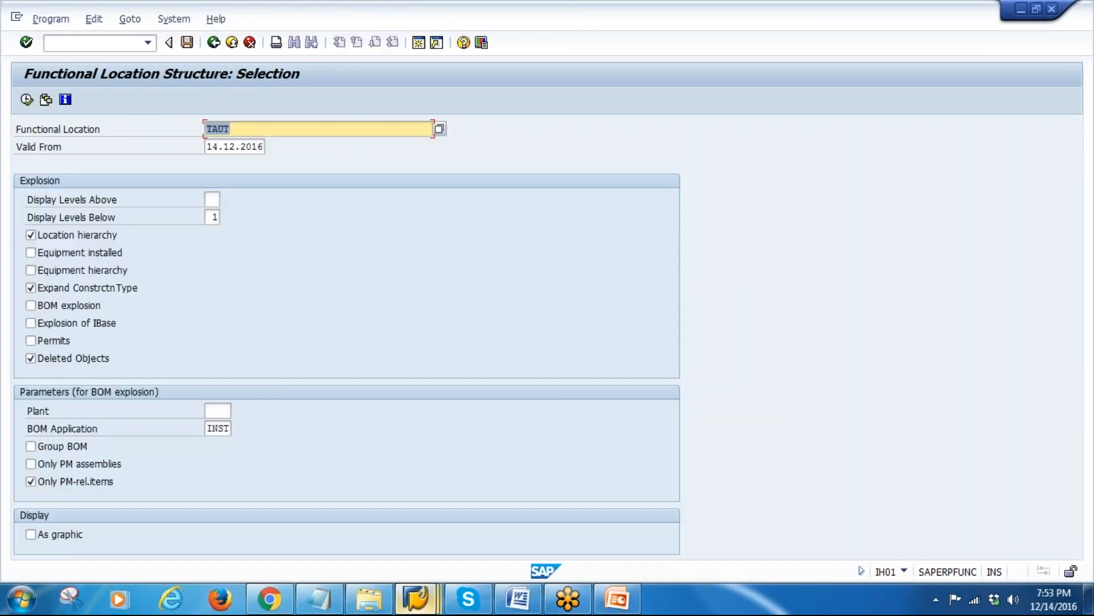
click(49, 254)
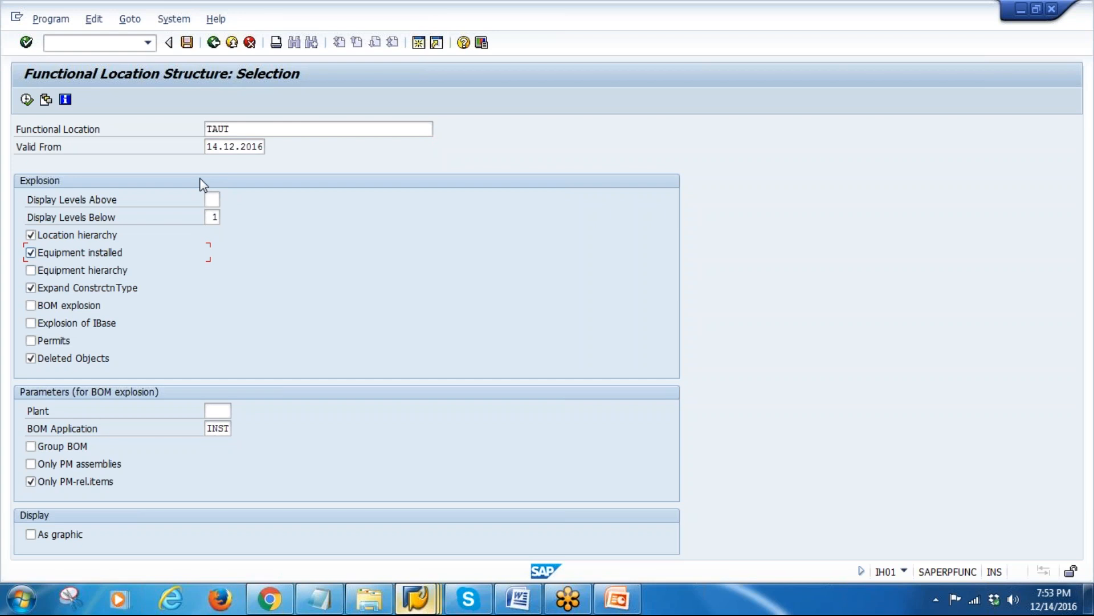
click(27, 100)
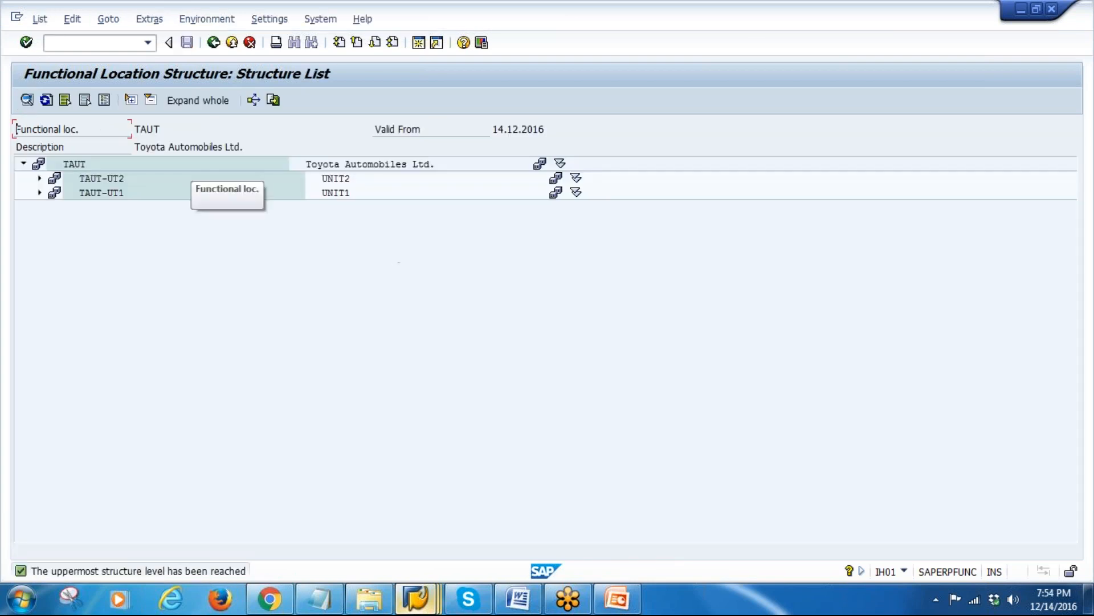
click(198, 100)
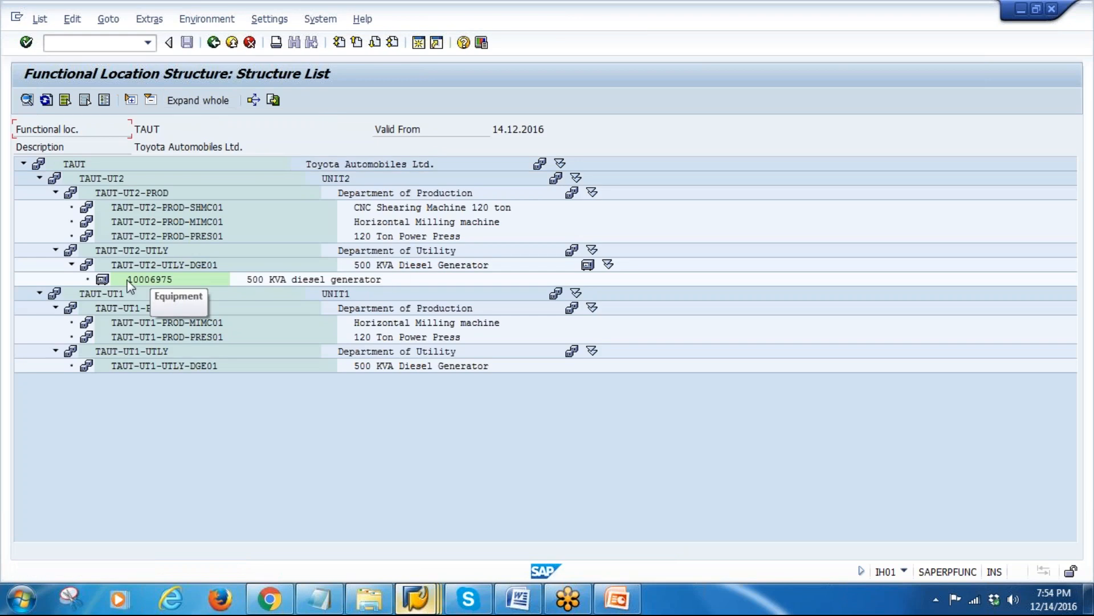
click(167, 282)
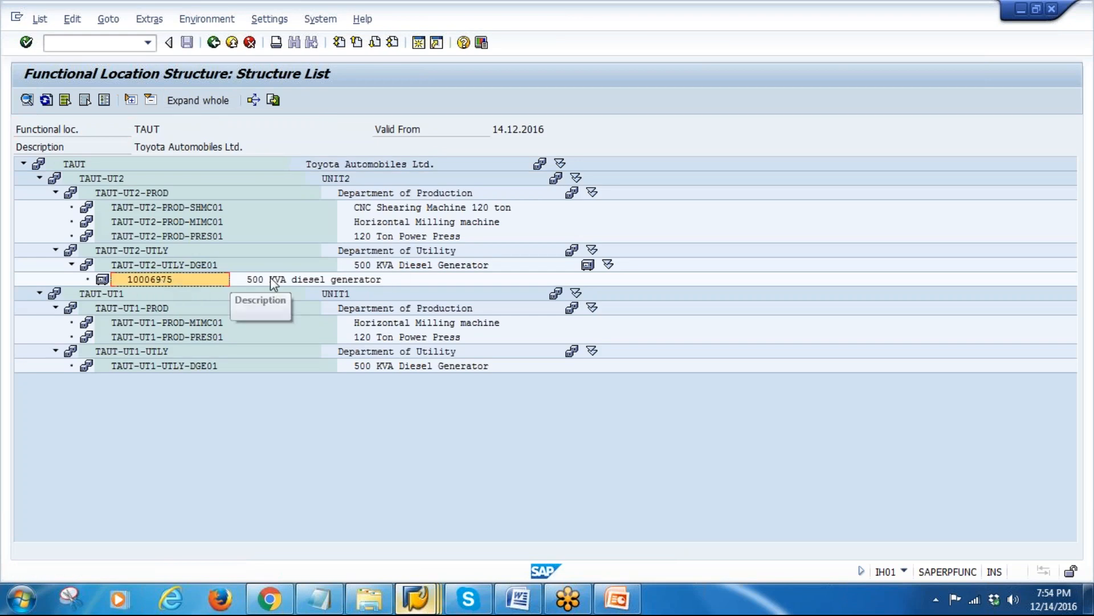
click(320, 279)
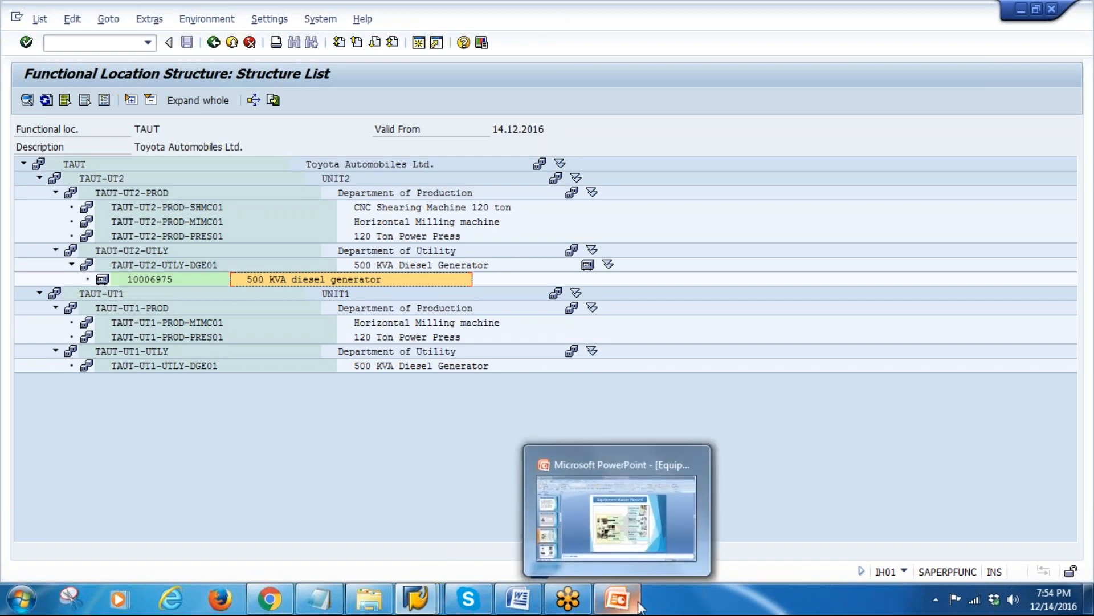
Step: Switch to the PowerPoint presentation Equipment.pptx and go to the Equipment Category slide
click(604, 530)
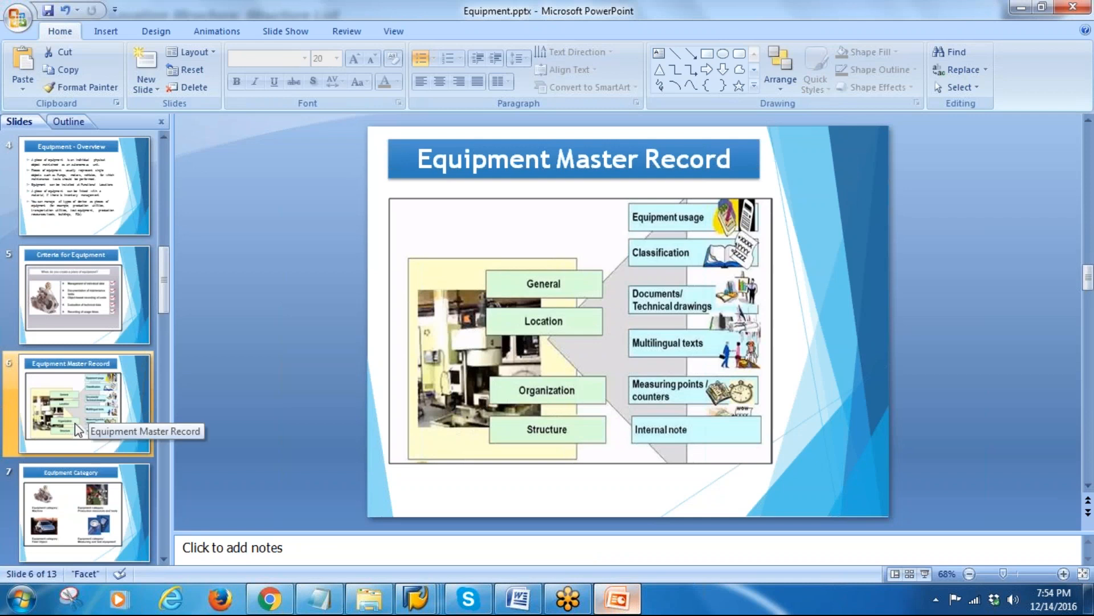
click(80, 507)
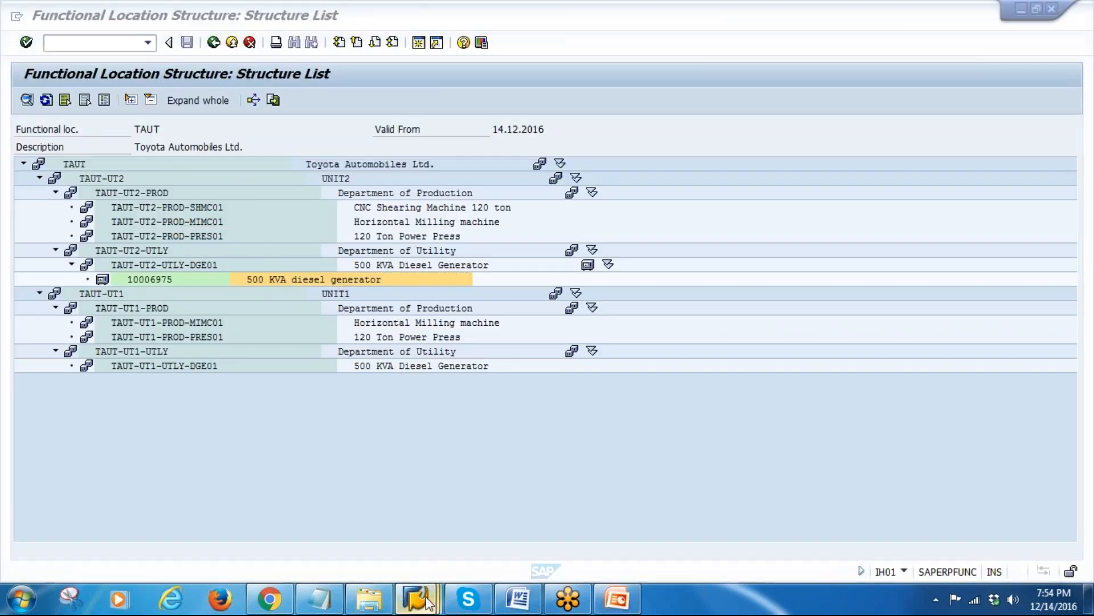
Step: Return to SAP's Create Equipment session and start another equipment of category M (Machines) with the description GEAR BOX
mouse_move(415, 599)
click(399, 505)
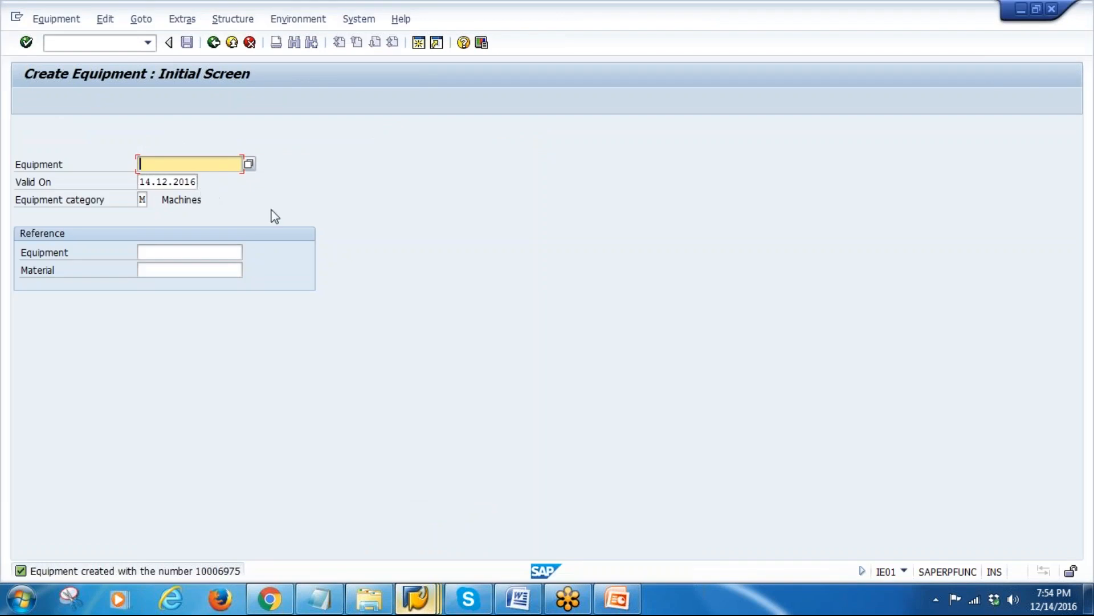
key(Return)
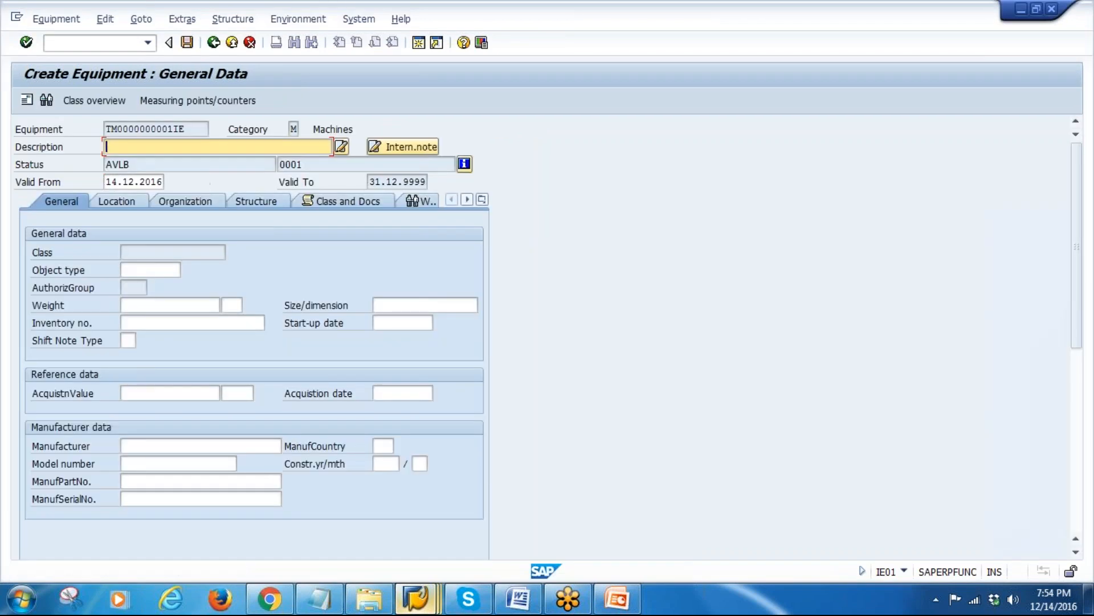
text(GE)
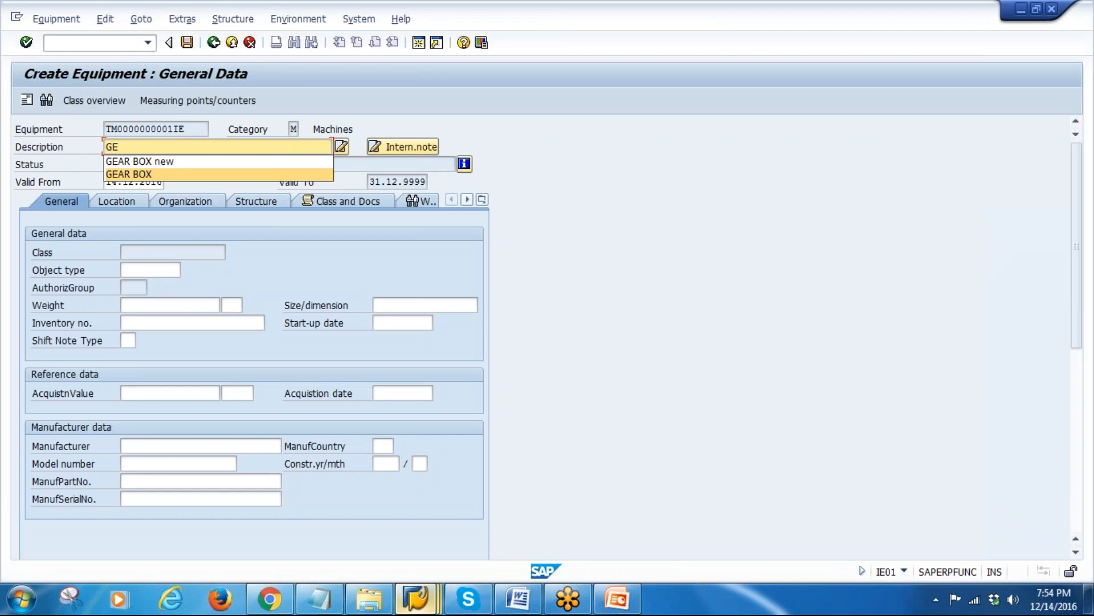
key(Return)
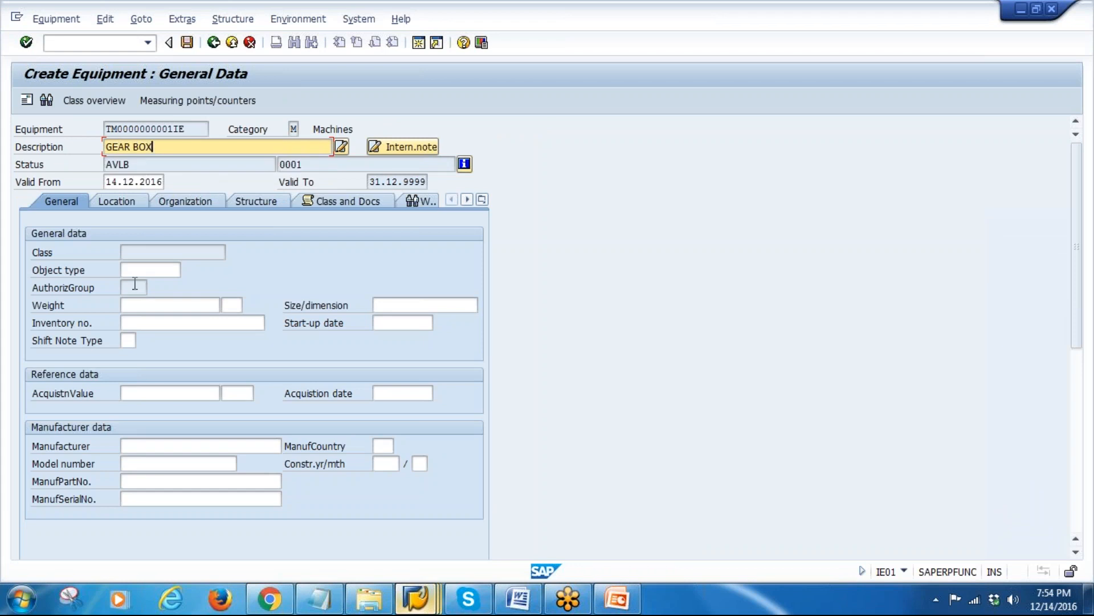
Step: Look through the list of technical object types for one that suits a gear box
click(151, 272)
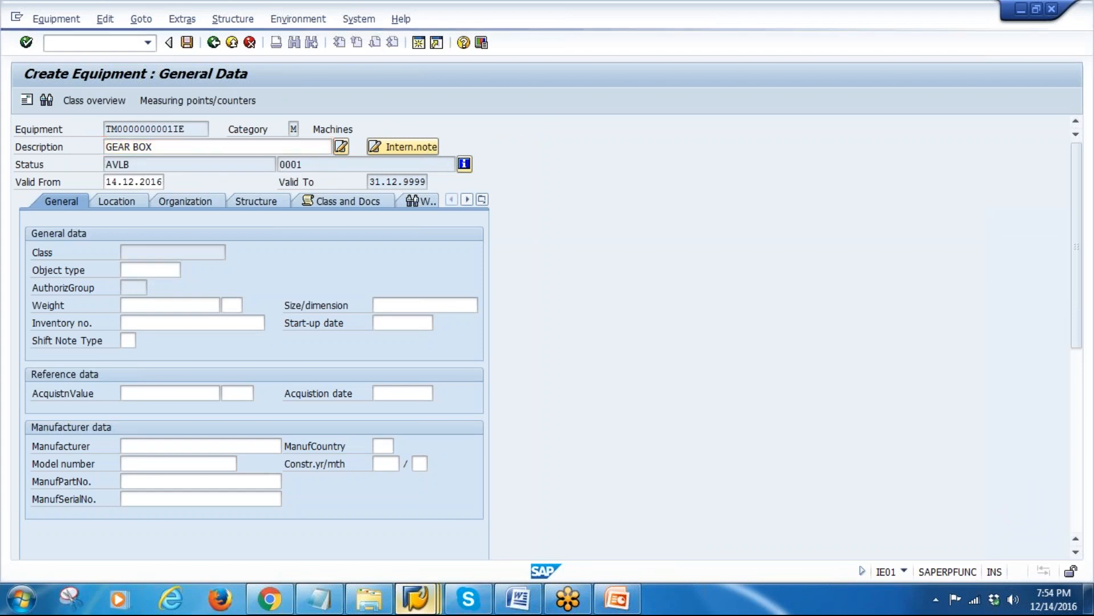
key(F4)
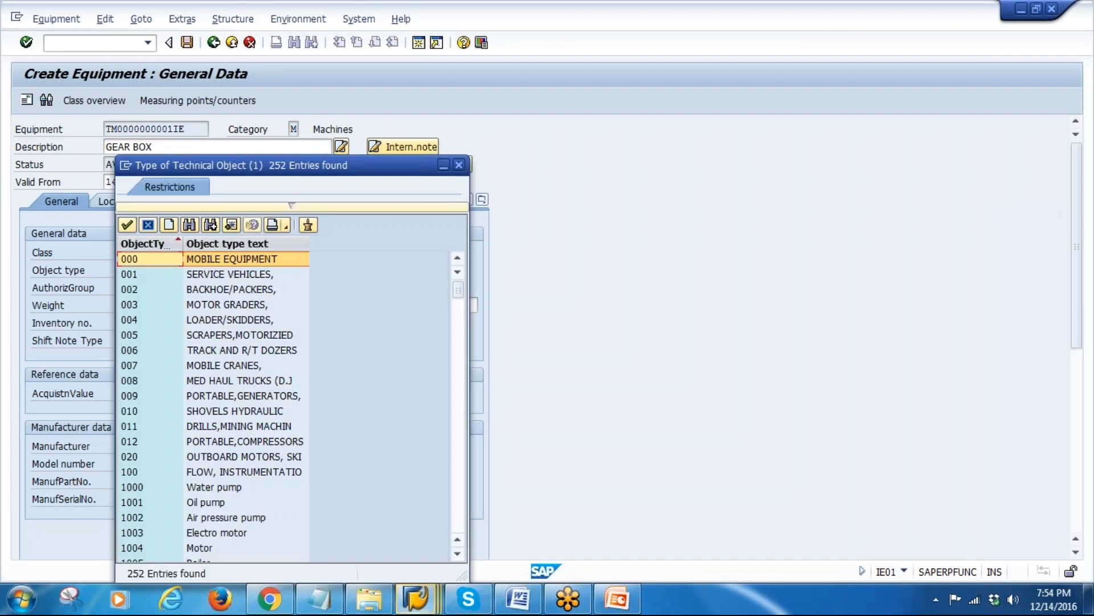
scroll(291, 429, down, 3)
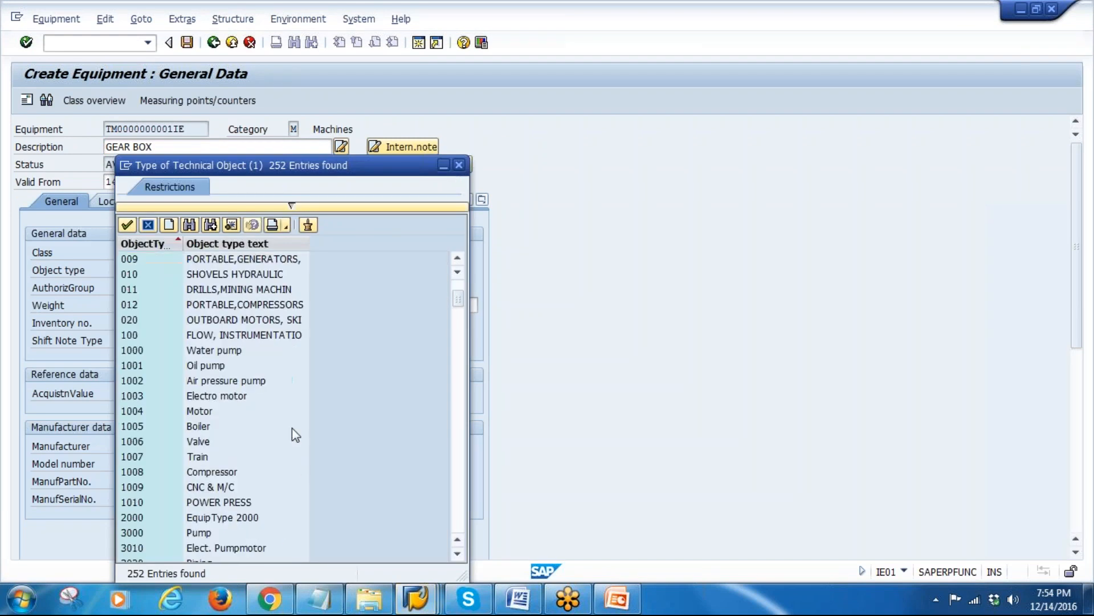
scroll(292, 434, down, 2)
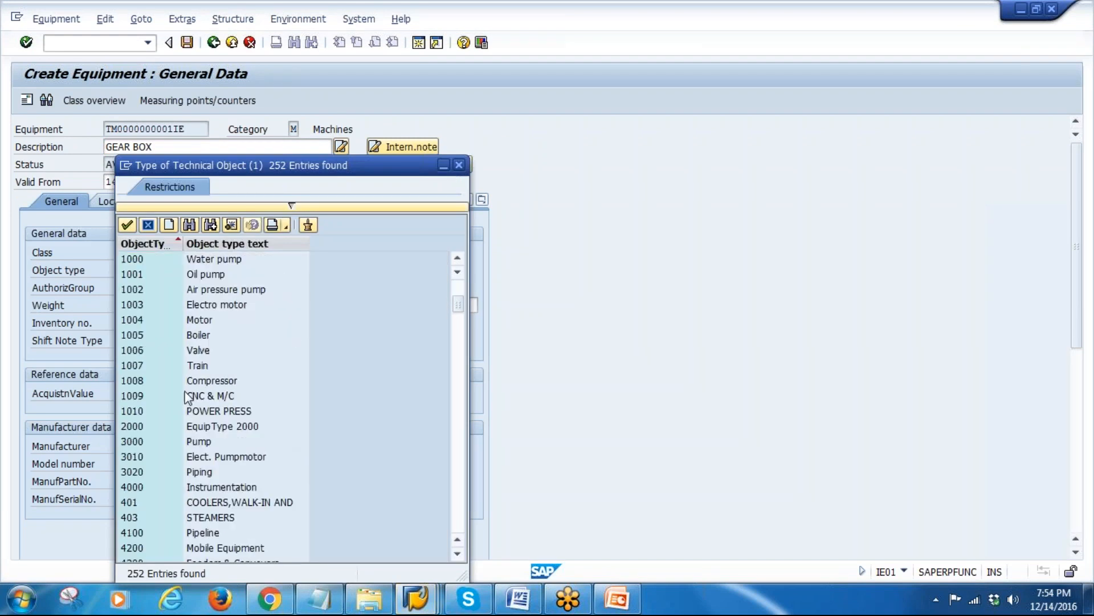
scroll(229, 470, down, 2)
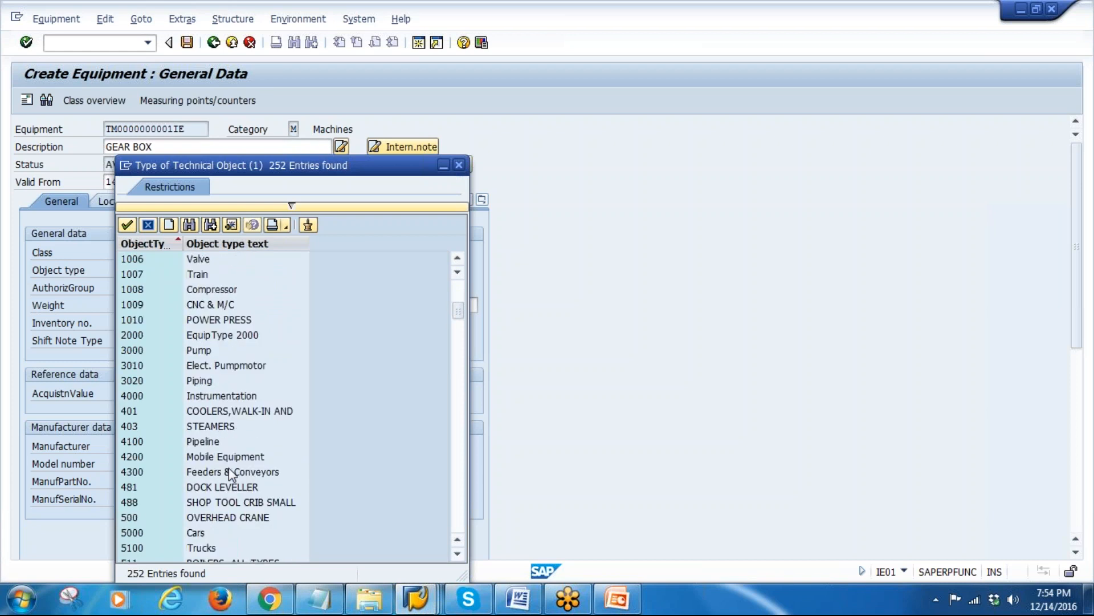
scroll(228, 472, down, 2)
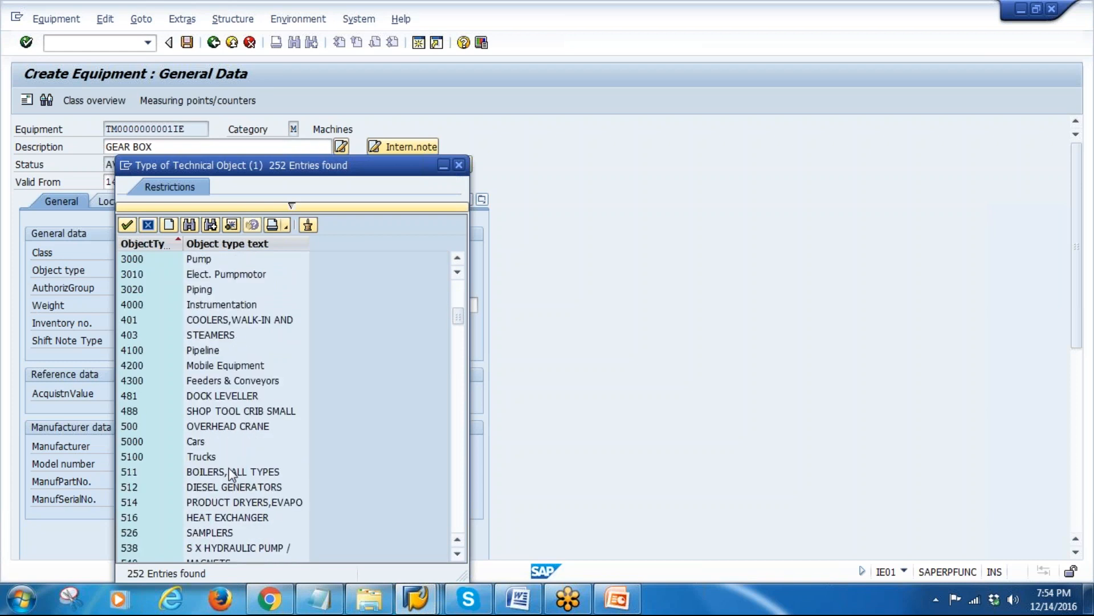
scroll(230, 473, down, 5)
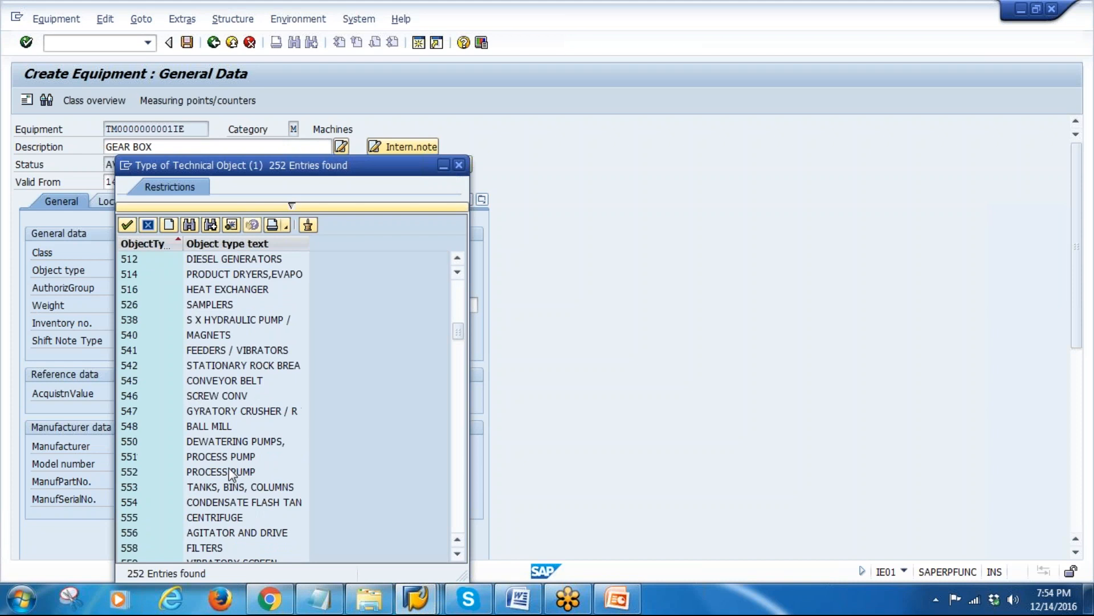
scroll(228, 470, down, 6)
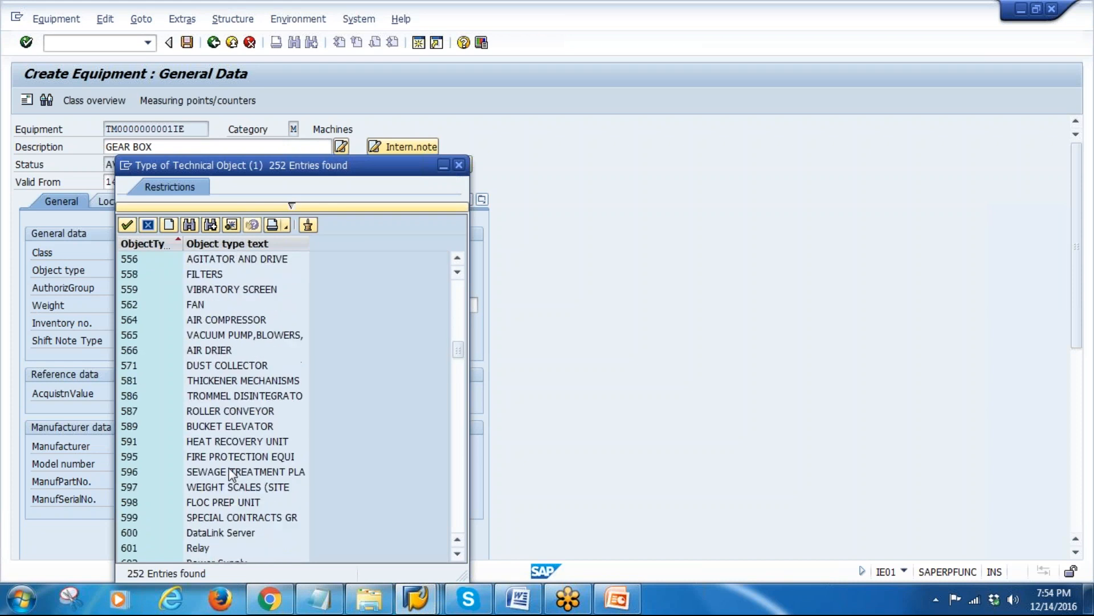
scroll(229, 472, down, 3)
scroll(231, 473, down, 4)
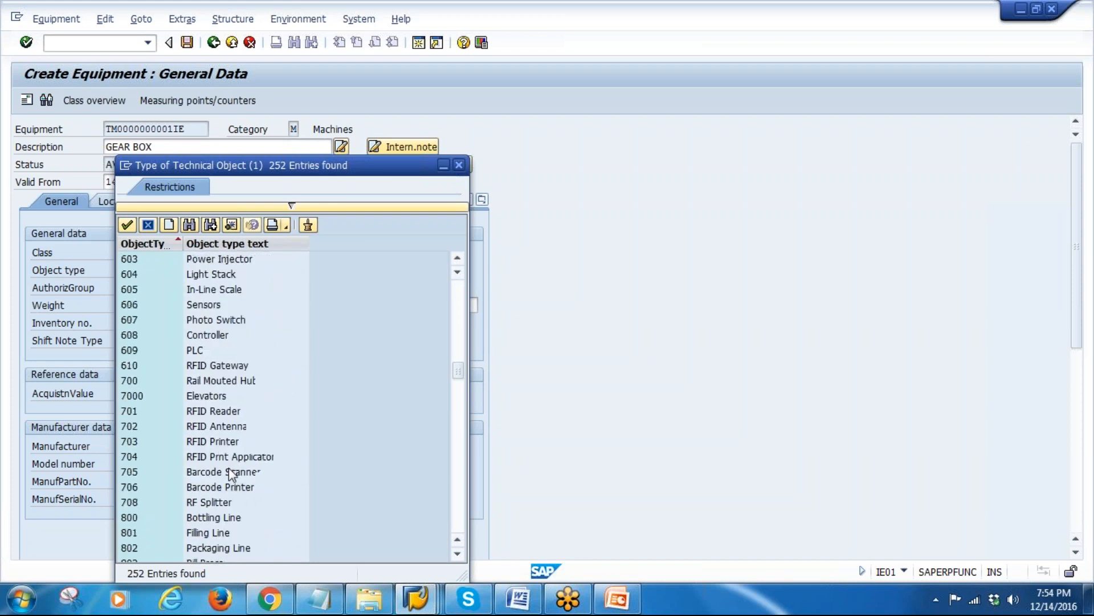
scroll(229, 471, down, 15)
scroll(228, 467, down, 6)
scroll(228, 467, up, 5)
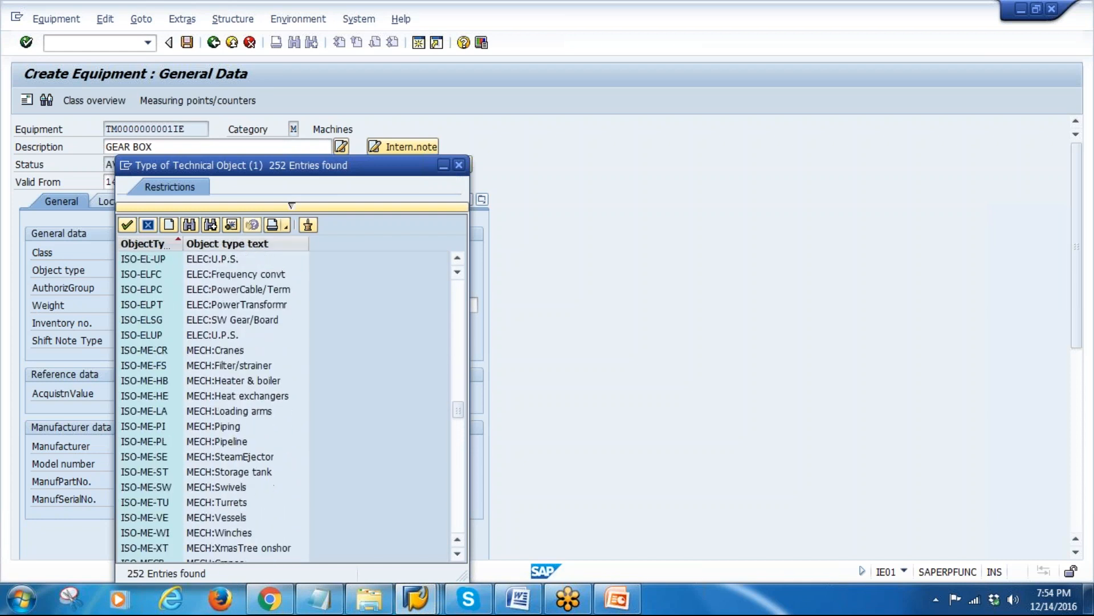
Step: Search the object types for GEAR and assign ISO-EL-SG (ELEC:SW Gear/Board) to the gear box
click(185, 227)
text(GEAR)
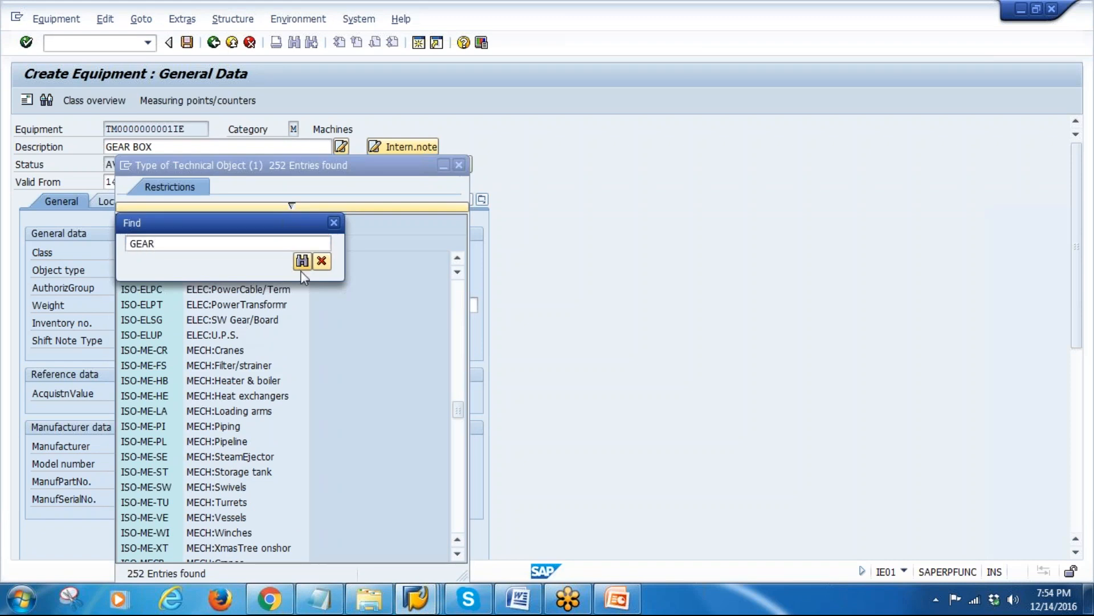
click(302, 261)
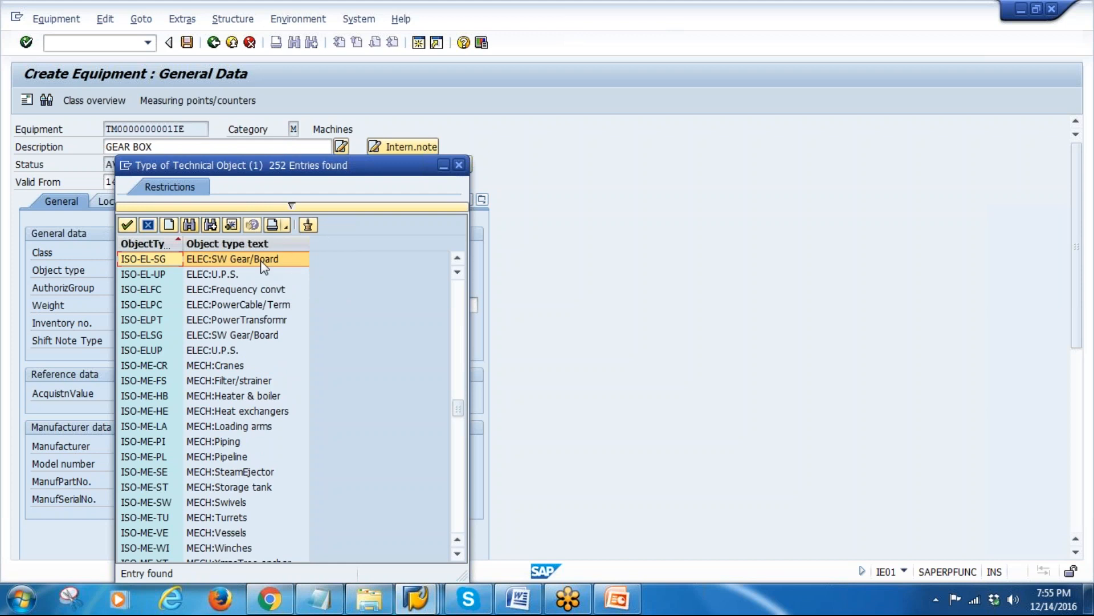
double_click(228, 260)
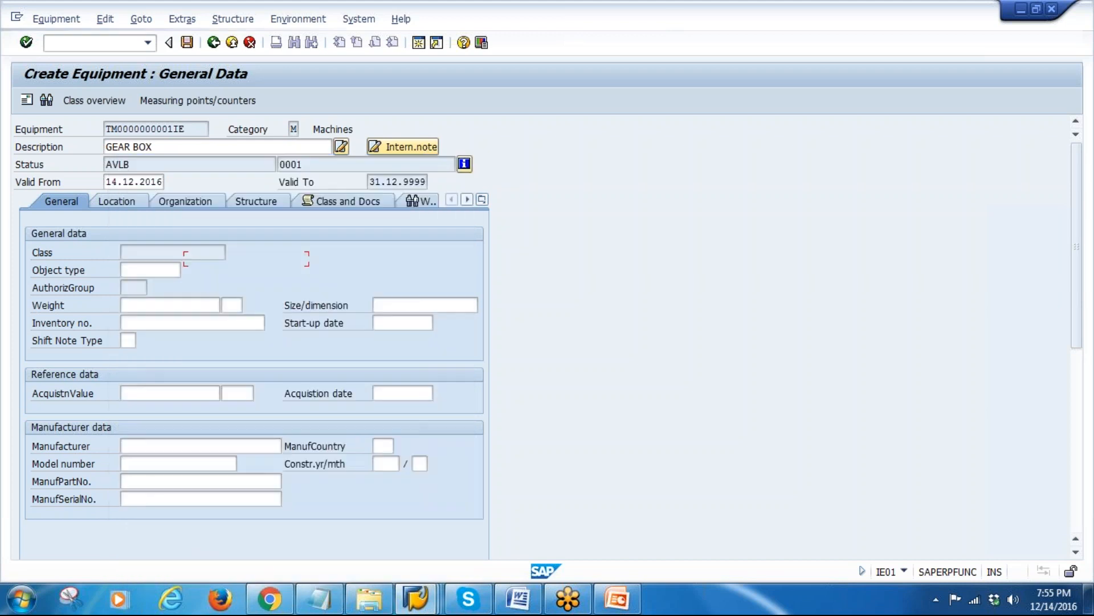
Step: Set the gear box's start-up date to 14.12.2016
click(150, 299)
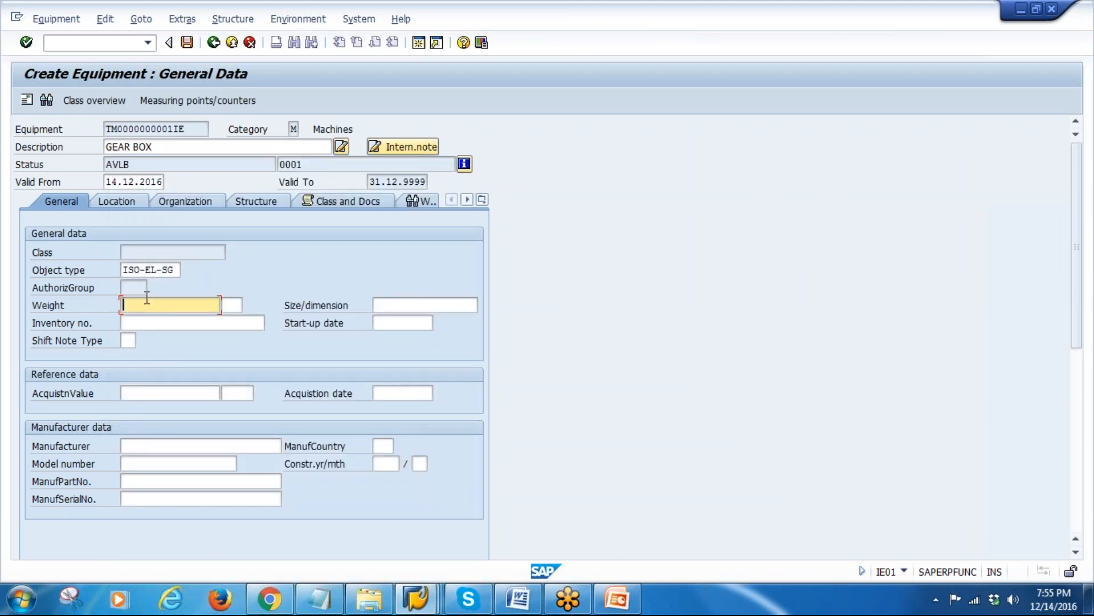
click(386, 323)
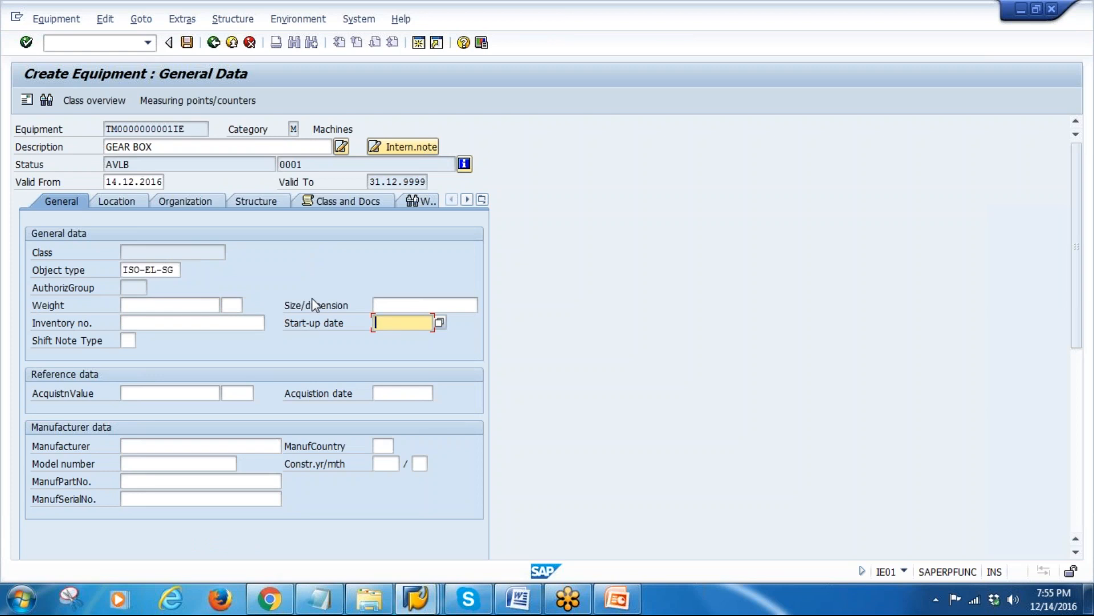
click(394, 328)
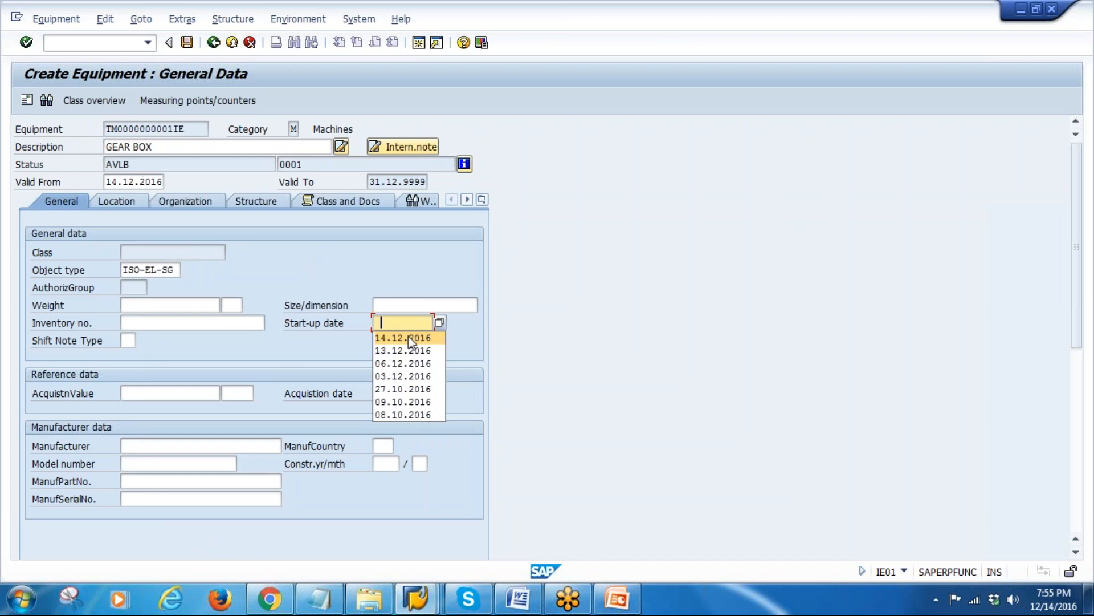
click(408, 338)
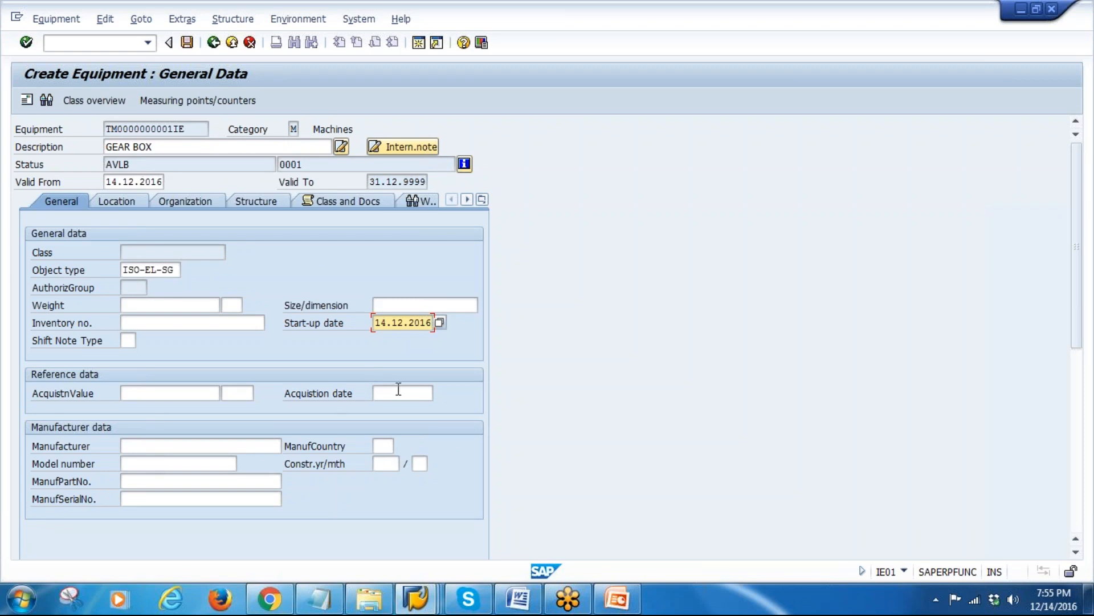
click(150, 444)
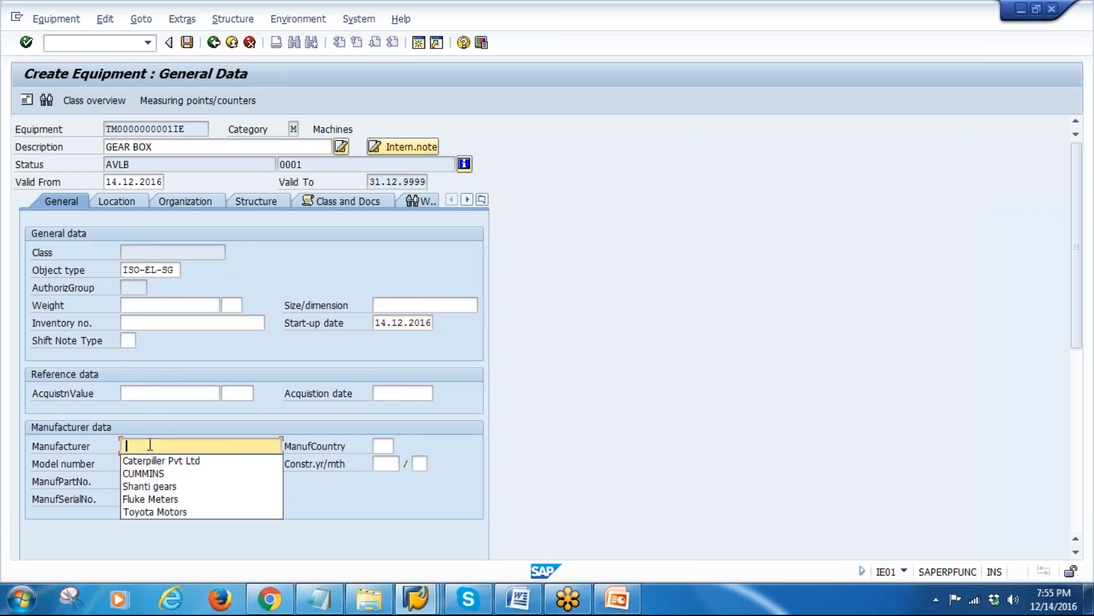
click(191, 473)
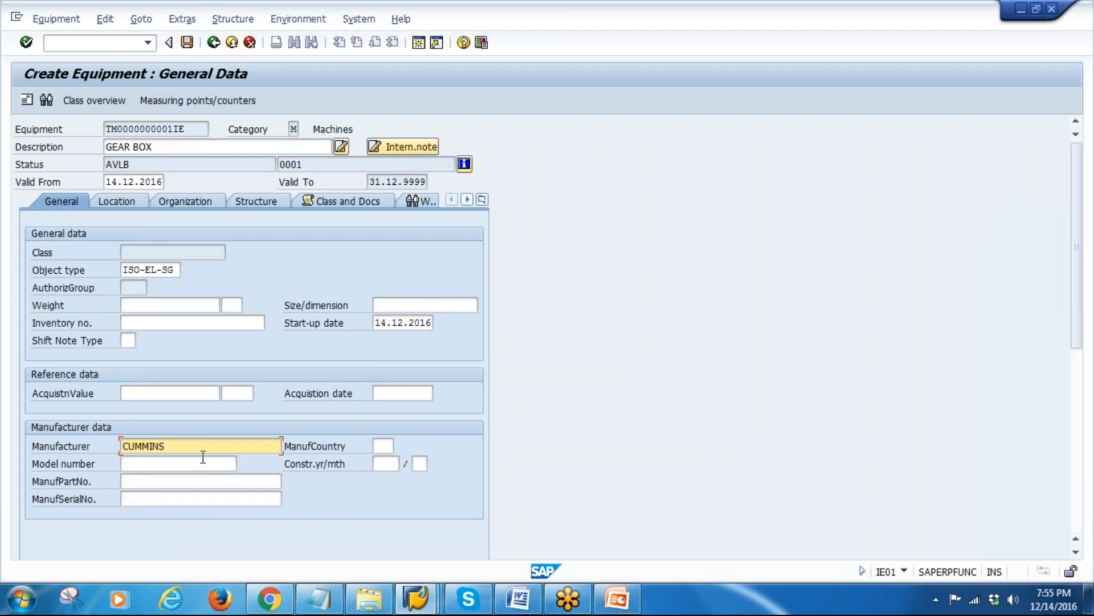
key(BackSpace)
key(BackSpace)
key(BackSpace)
key(BackSpace)
key(BackSpace)
key(BackSpace)
key(BackSpace)
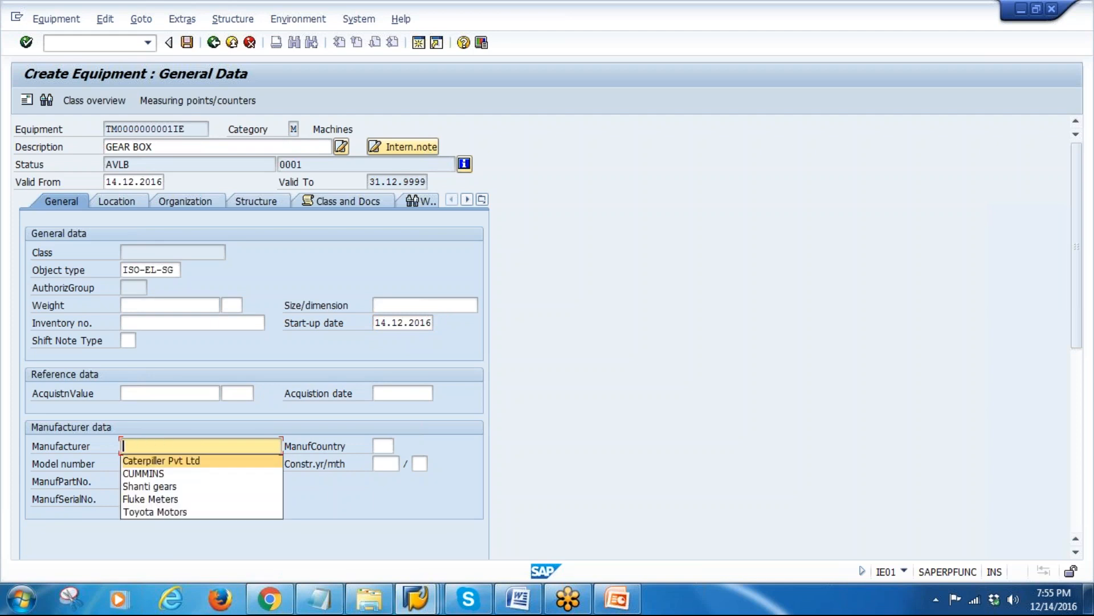
Step: Set the gear box's manufacturer to Caterpiller Pvt Ltd
click(202, 461)
key(Return)
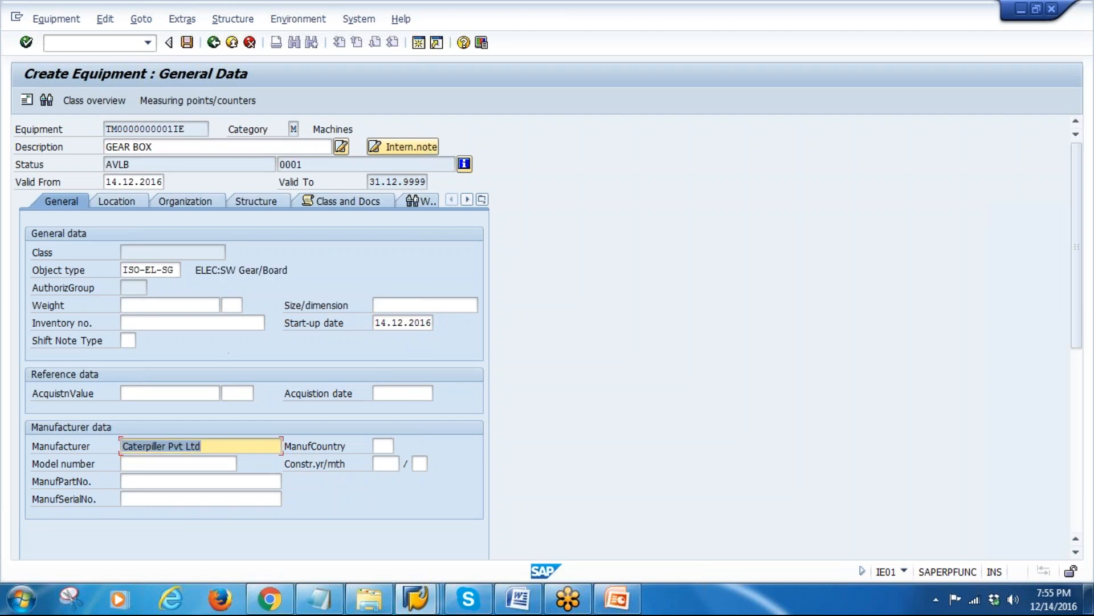
Step: Enter the gear box's location data: maintenance plant 1000, location 4 and ABC indicator B
click(111, 200)
click(132, 257)
text(1000)
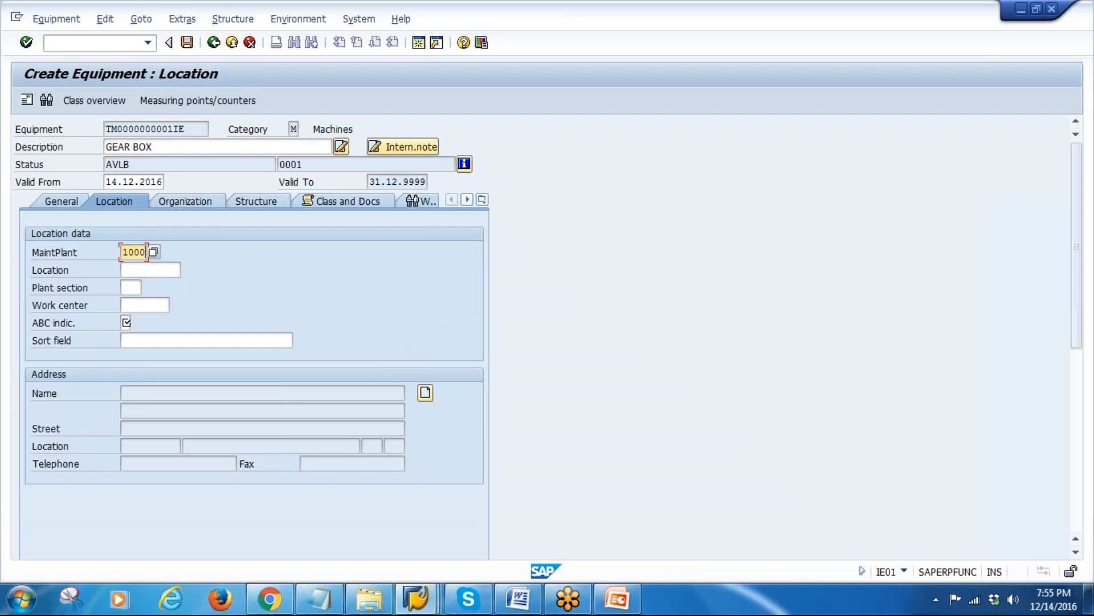
click(129, 269)
click(187, 268)
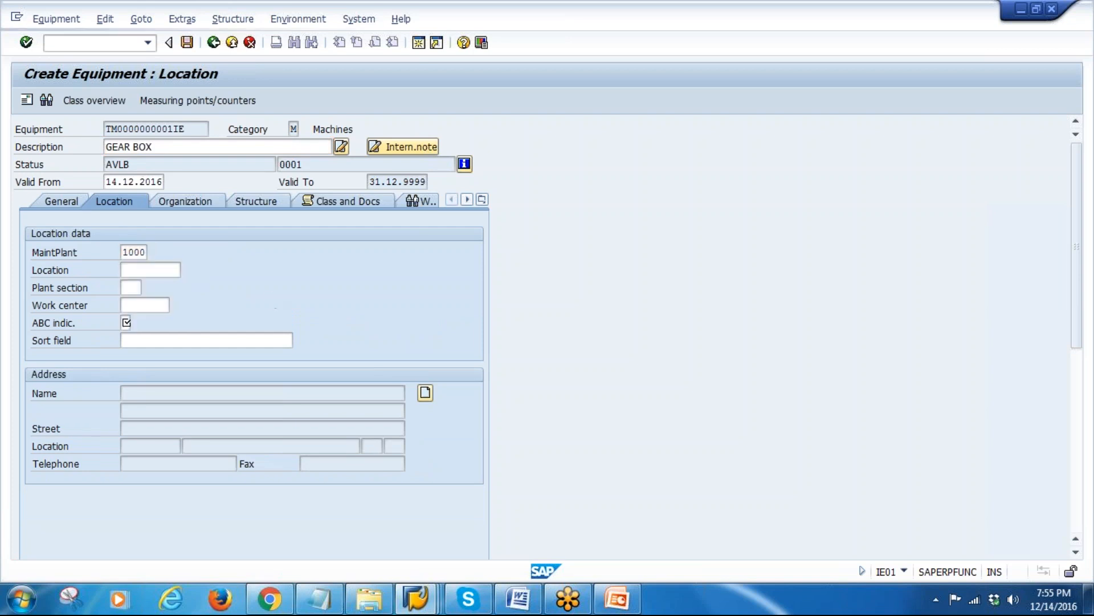
double_click(200, 260)
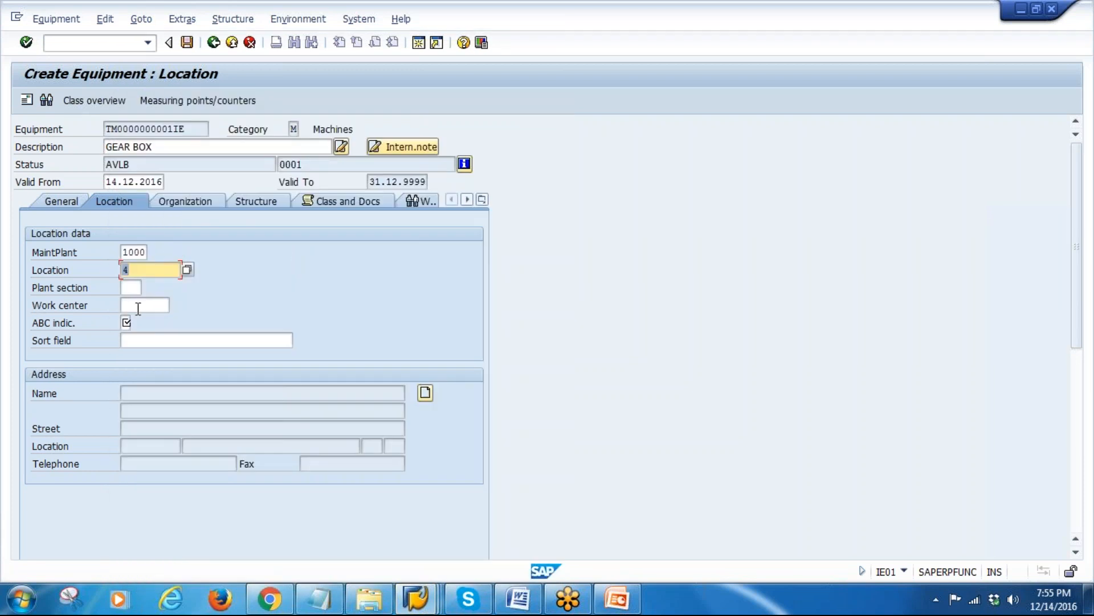
click(128, 322)
click(128, 337)
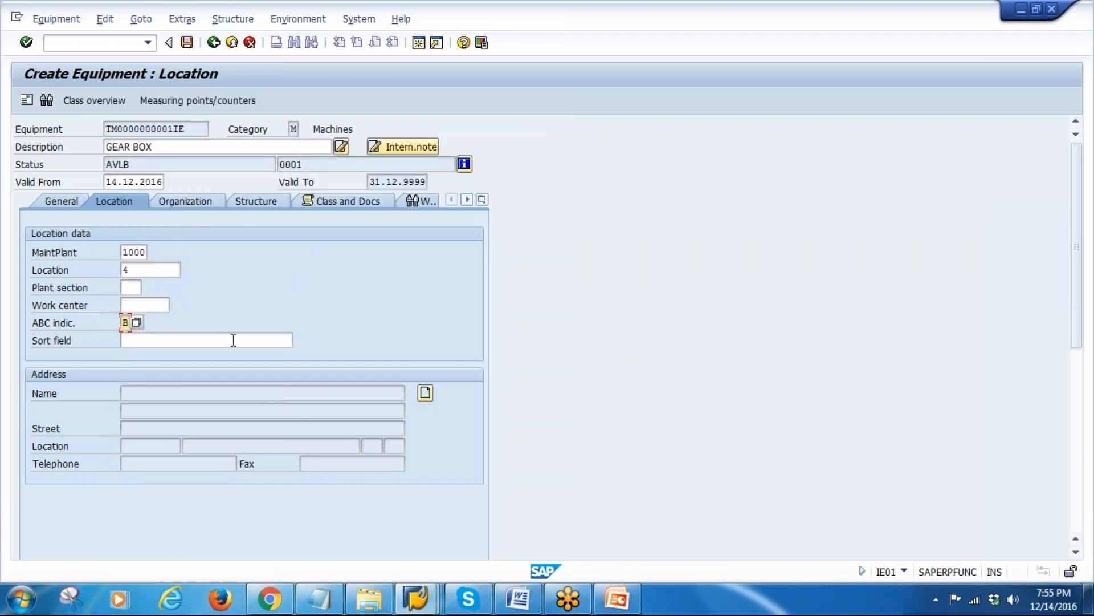
key(Return)
Step: Fill in the organization data: business area 3000, cost center 4300, planner group 104 and main work center MA-ME-01 in plant 1000
click(194, 203)
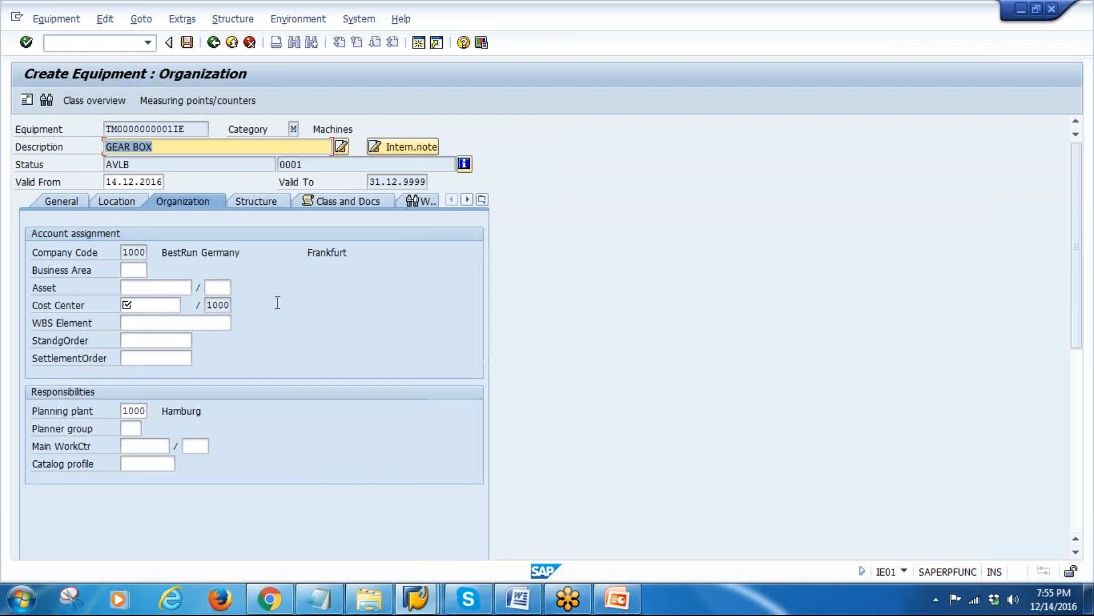
click(137, 271)
click(135, 282)
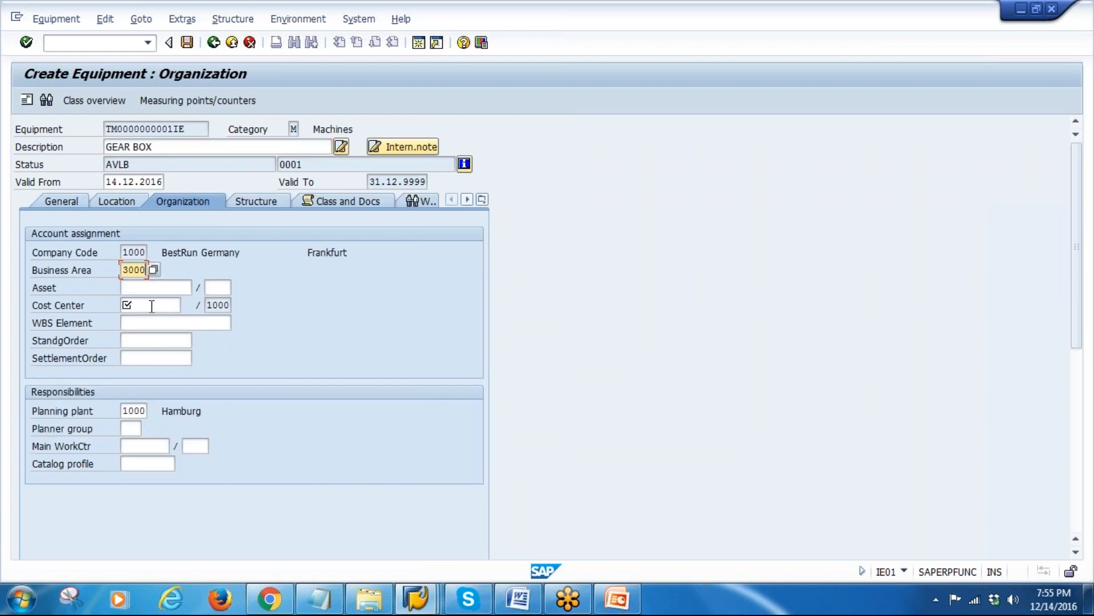
click(138, 304)
click(137, 316)
click(137, 428)
click(137, 444)
click(138, 446)
click(149, 464)
click(191, 445)
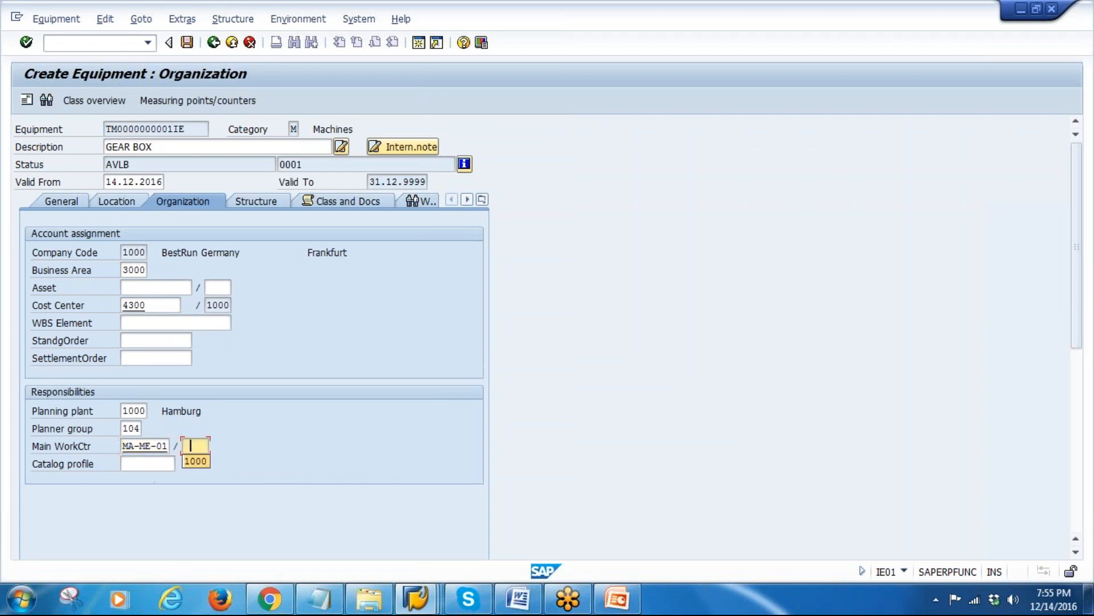
key(Return)
Step: Open the gear box's structure data and compare it with the 500 KVA diesel generator's place in the IH01 structure list
click(256, 201)
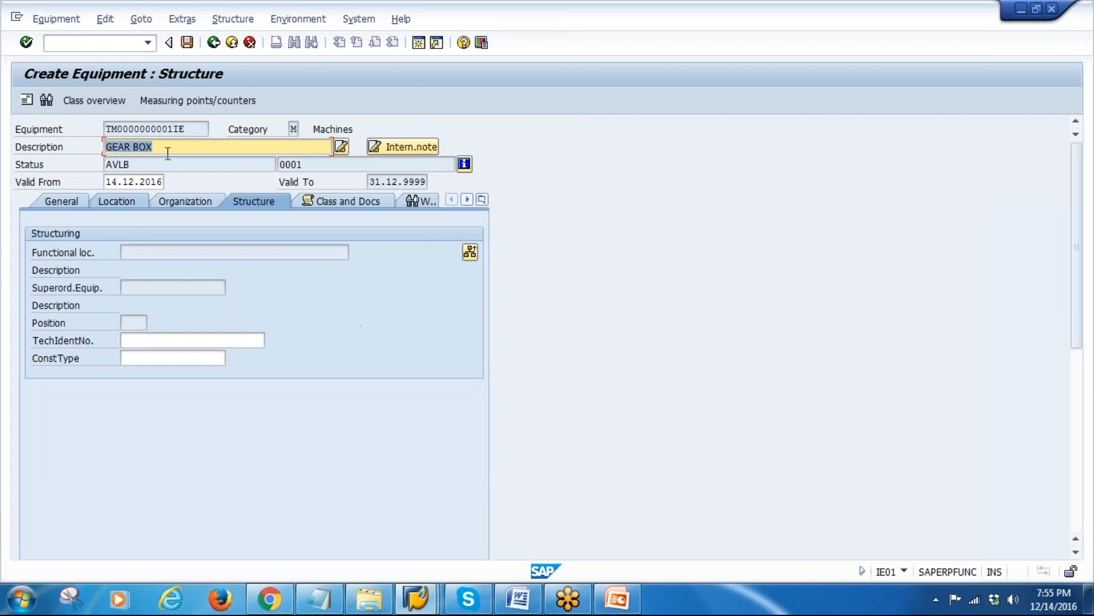
drag(171, 150, 106, 149)
click(415, 599)
click(570, 520)
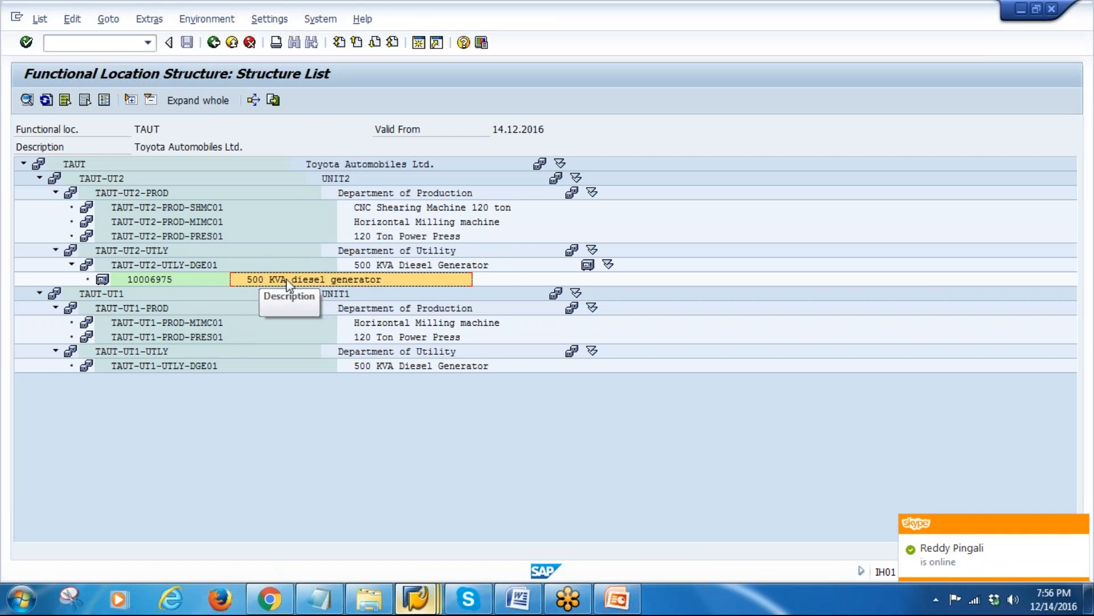
key(alt+Tab)
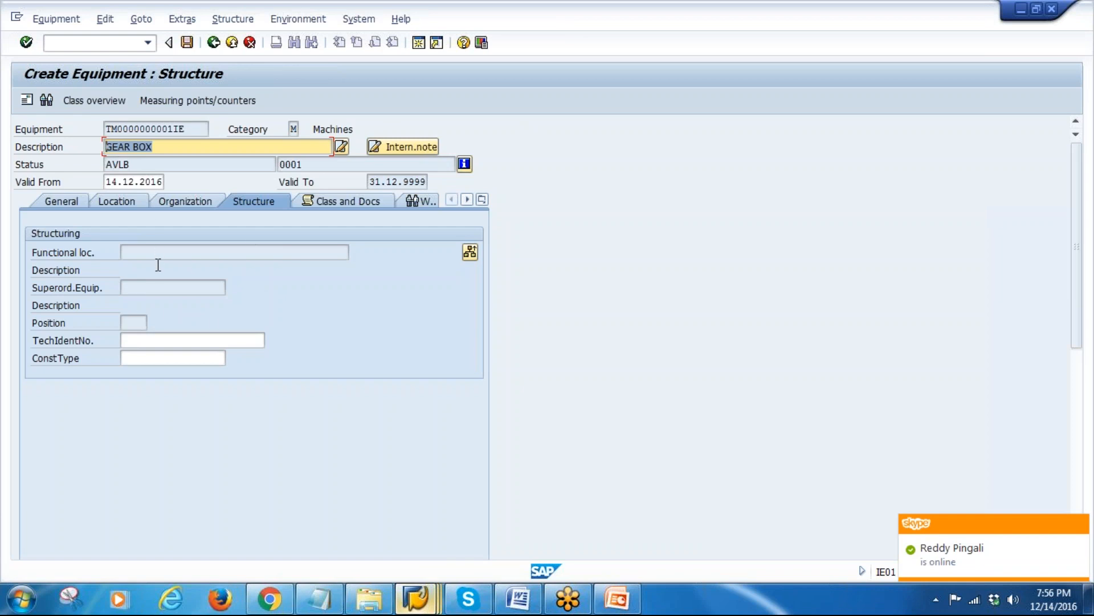
Step: Open the change of the gear box's installation location and look up the diesel generator's equipment number in the IH01 structure list
click(143, 292)
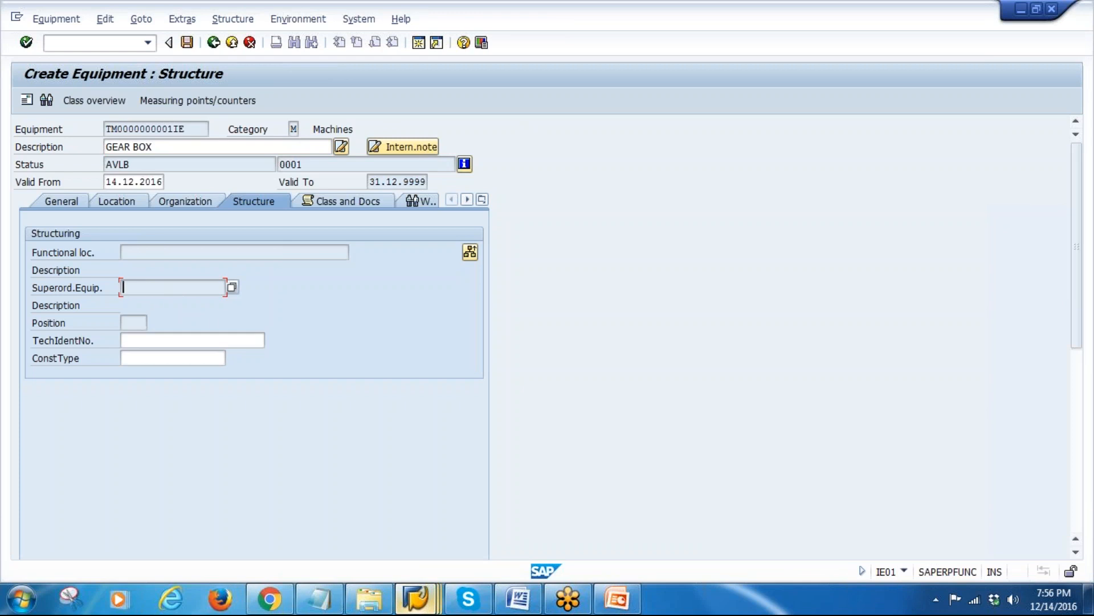
click(469, 253)
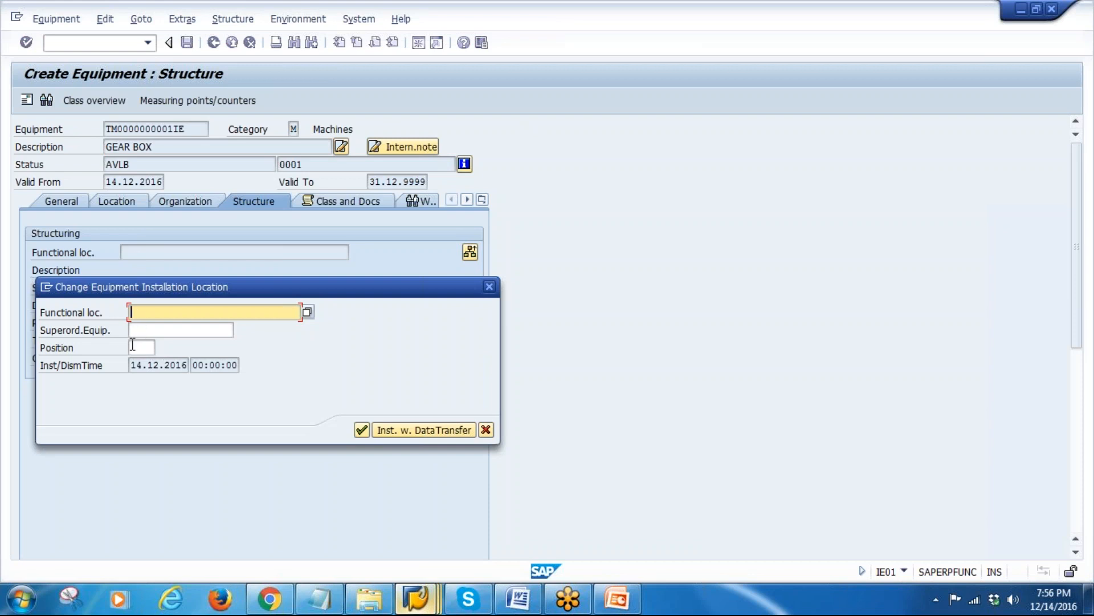
click(161, 331)
key(alt+Tab)
click(156, 283)
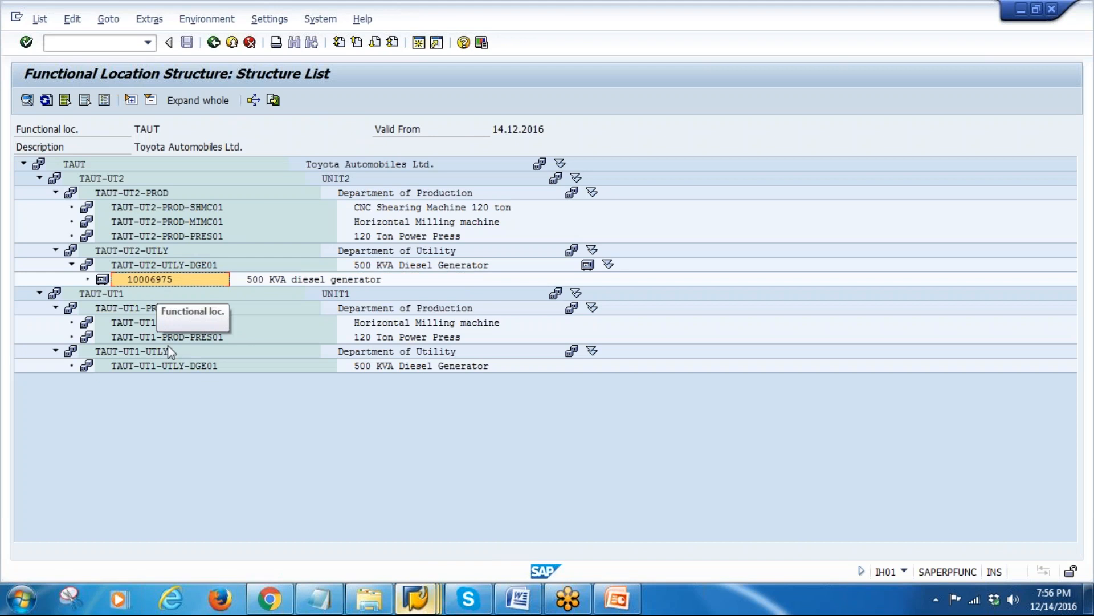
key(alt+Tab)
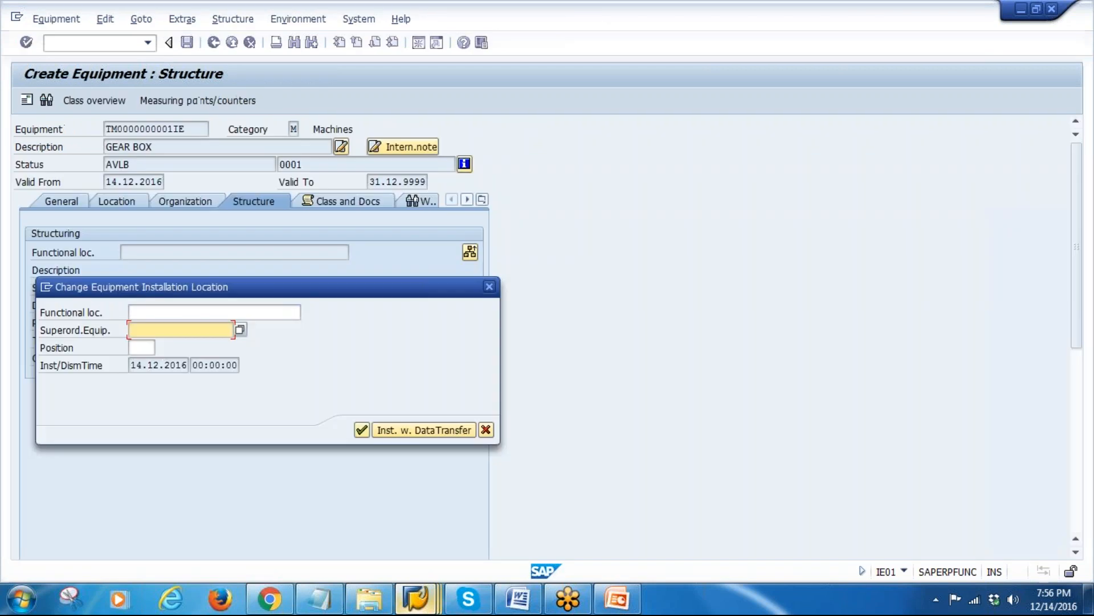
Step: Install the gear box under superordinate equipment 10006975, leaving the functional location blank in the dialog, and check the assignment
text(100)
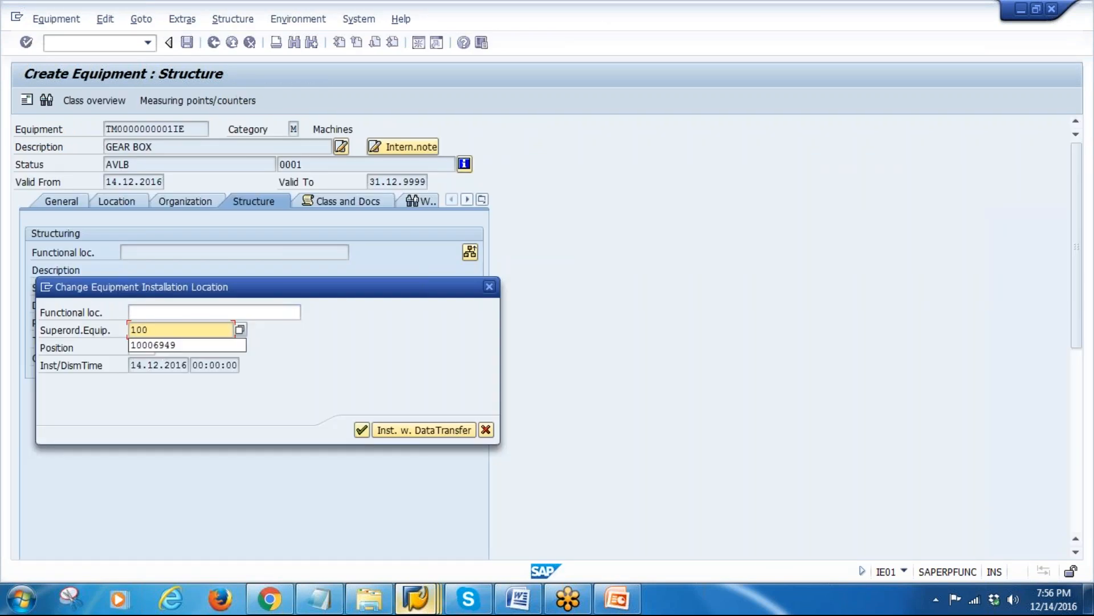
text(06975)
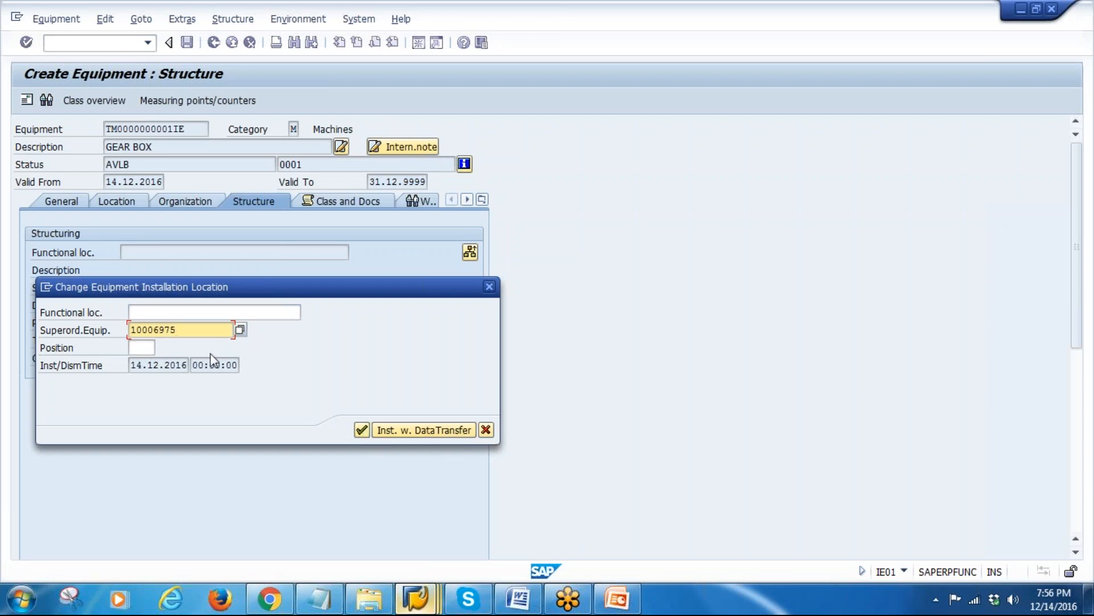
drag(183, 330, 121, 329)
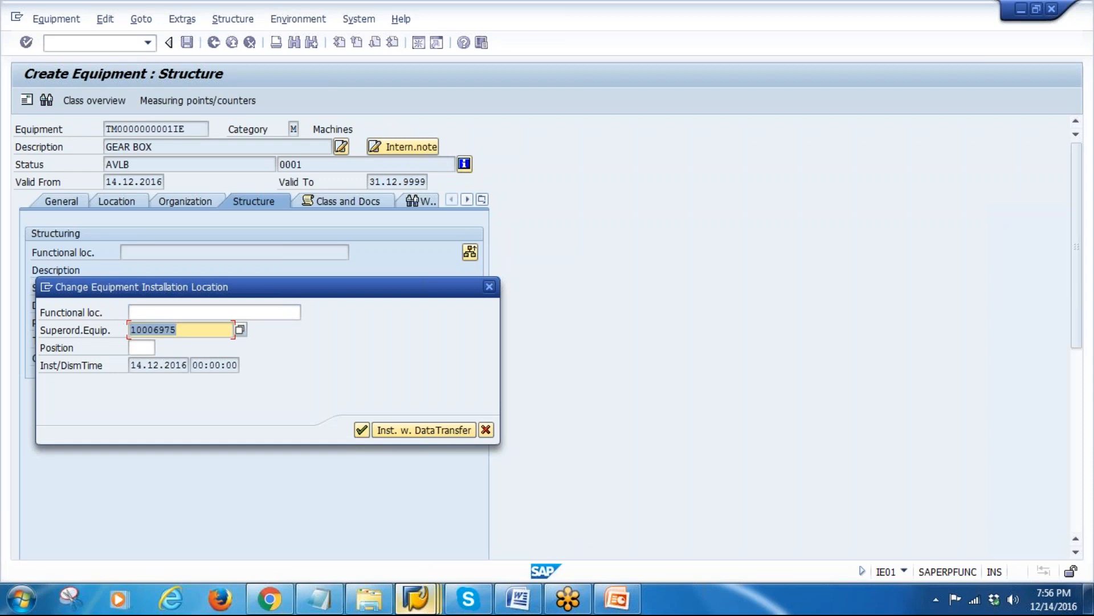
click(142, 312)
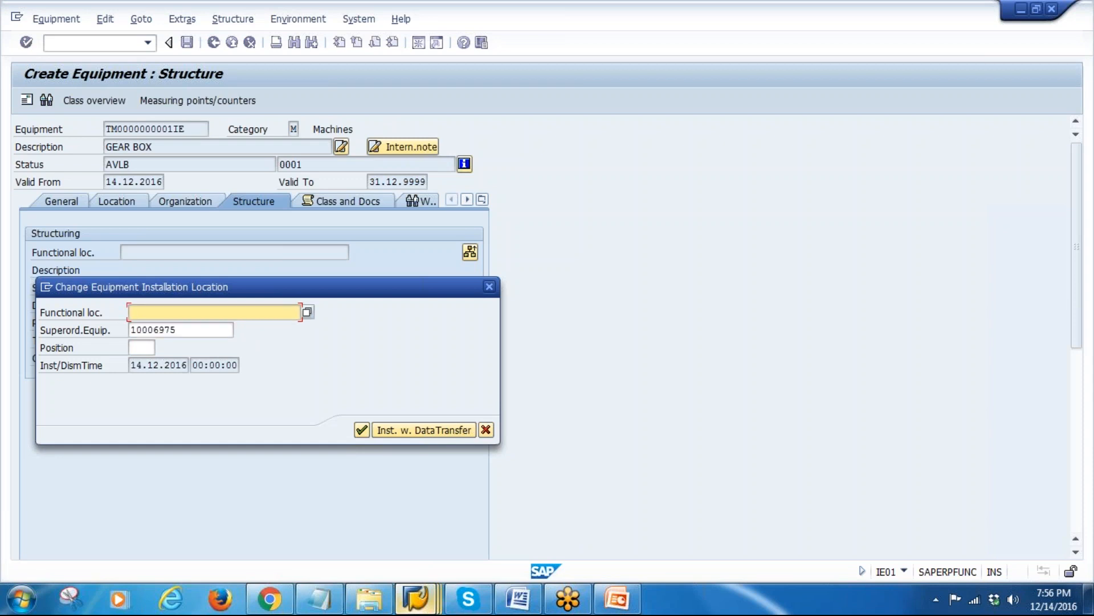
click(361, 429)
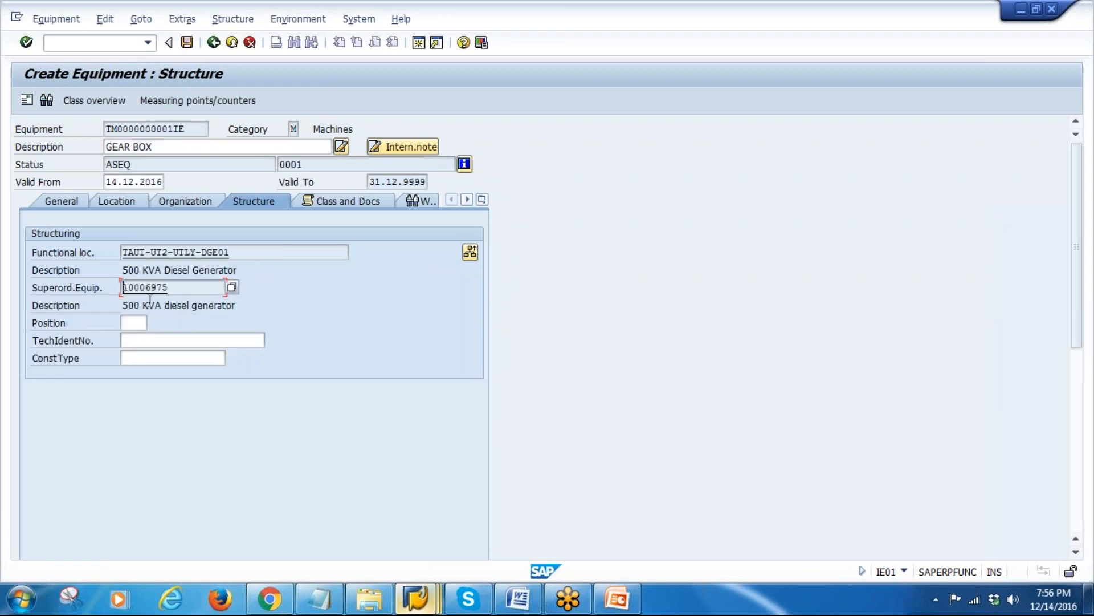
drag(167, 287, 78, 294)
click(141, 287)
drag(248, 252, 117, 253)
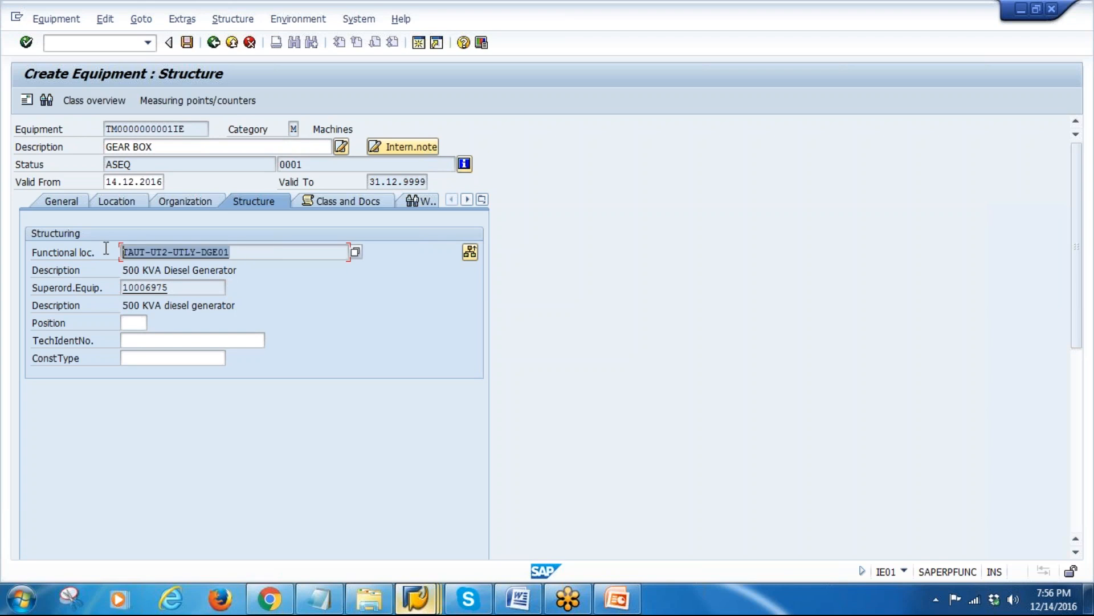
Step: Set the gear box's technical identification number to GEARBOX
click(158, 341)
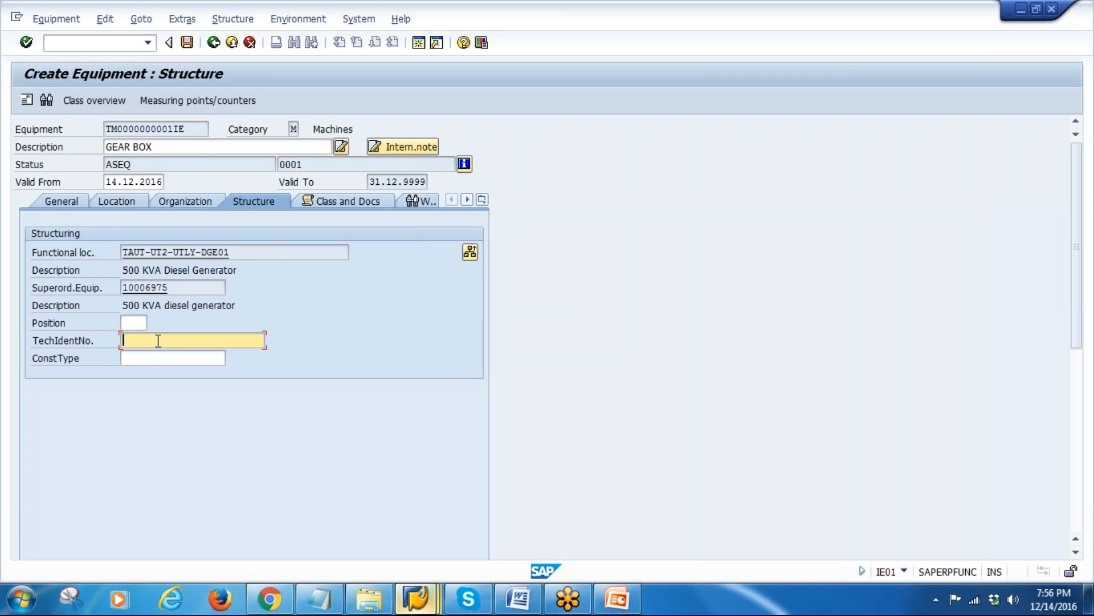
text(GE)
key(Return)
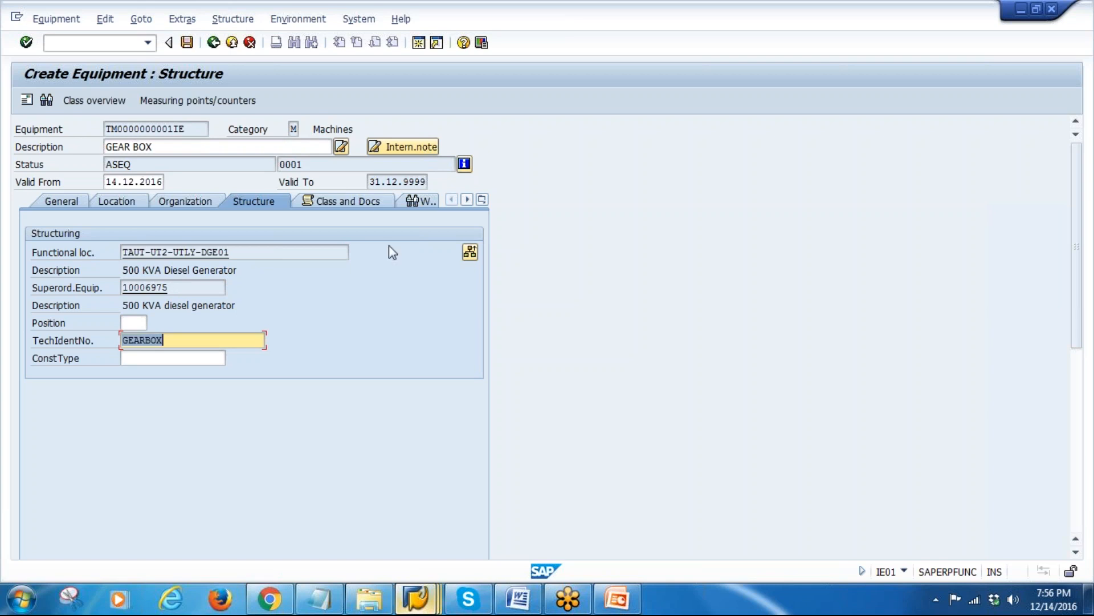
Step: Set the vendor warranty from 14.12.2016 to 13.12.2017 and enable both inheriting and passing on the warranty
click(349, 198)
click(419, 202)
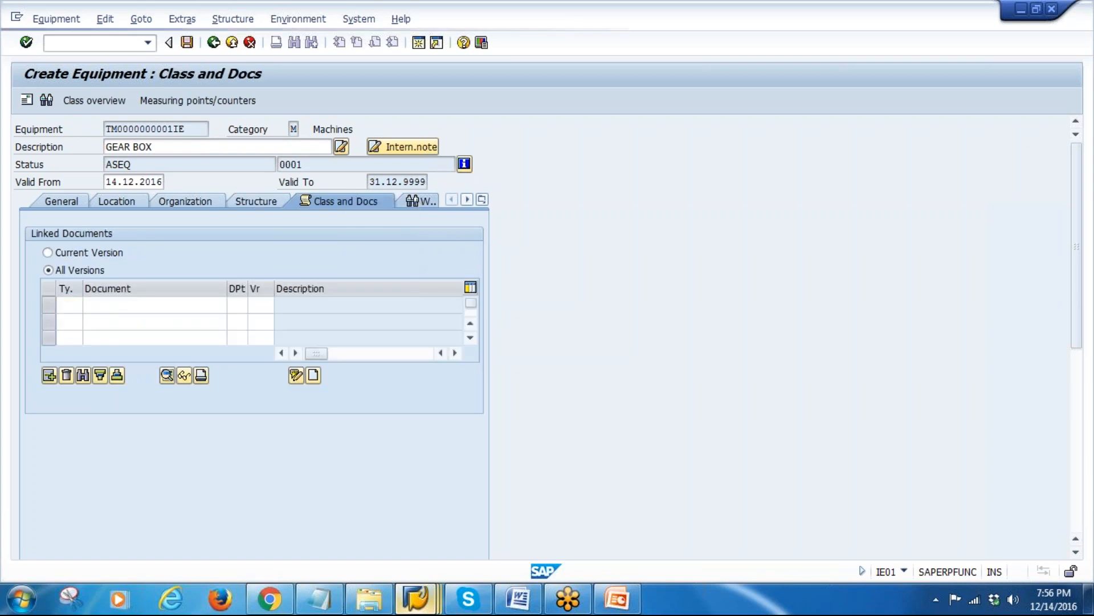
click(150, 340)
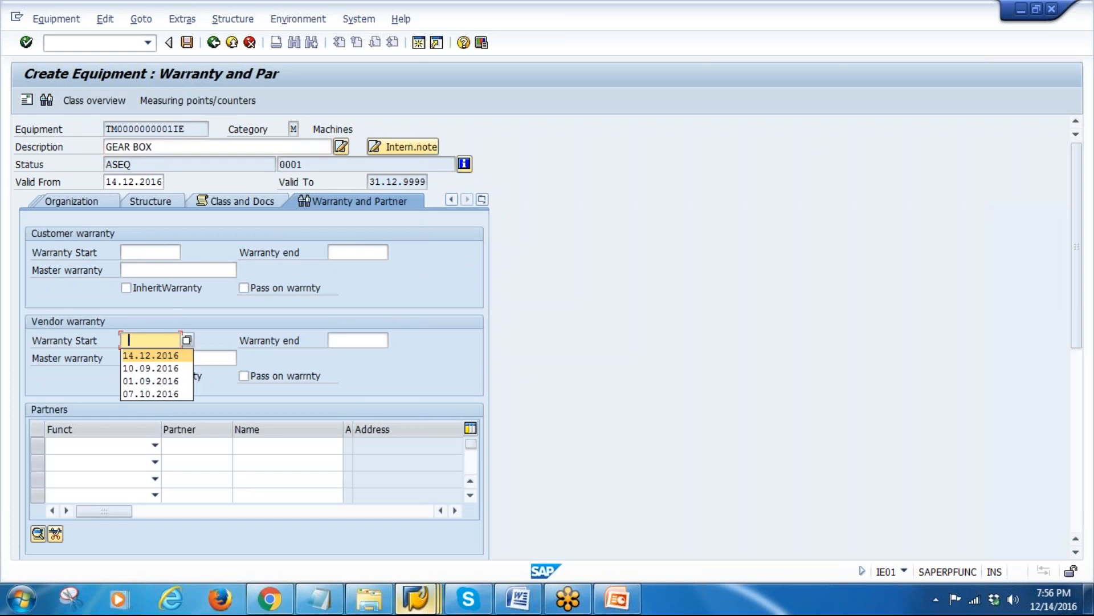
click(155, 358)
click(356, 340)
click(357, 354)
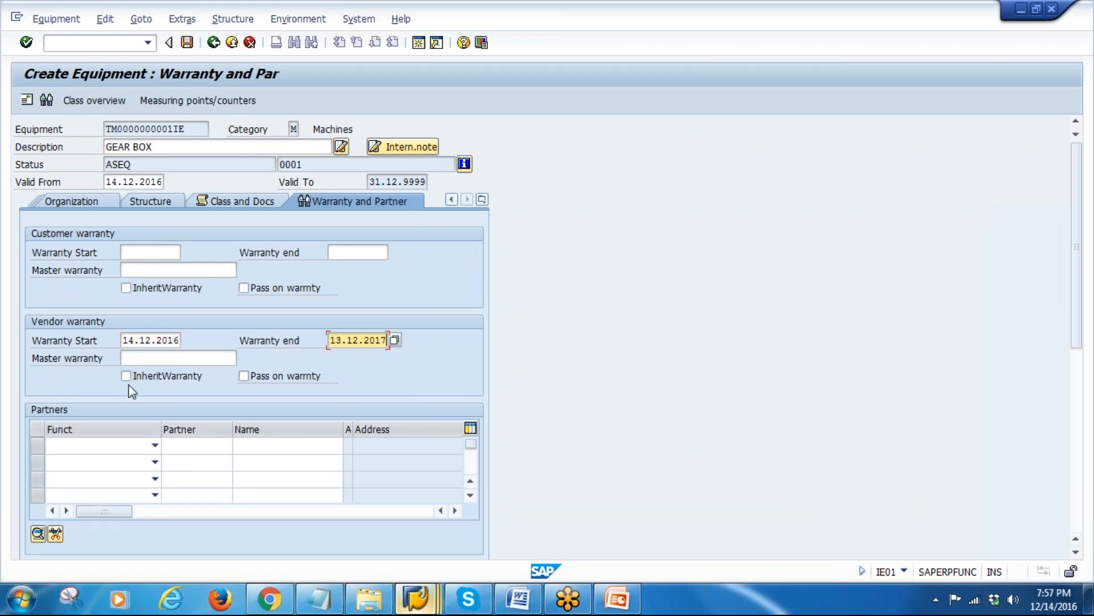
click(158, 379)
click(283, 375)
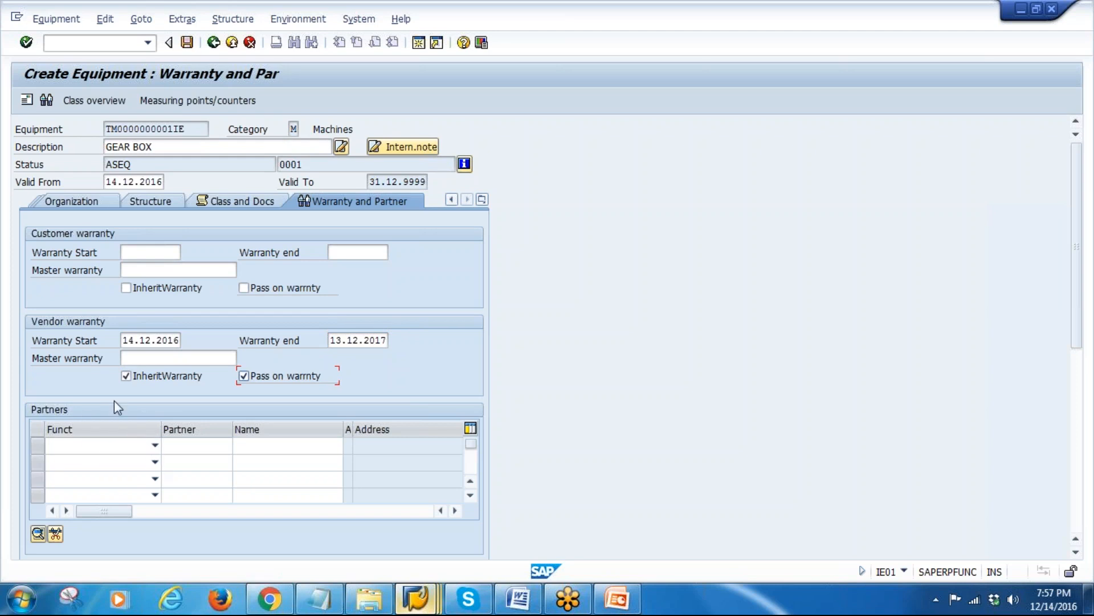
Step: Examine the meaning of the gear box's ASEQ system status in the status details and return to the equipment data
click(70, 202)
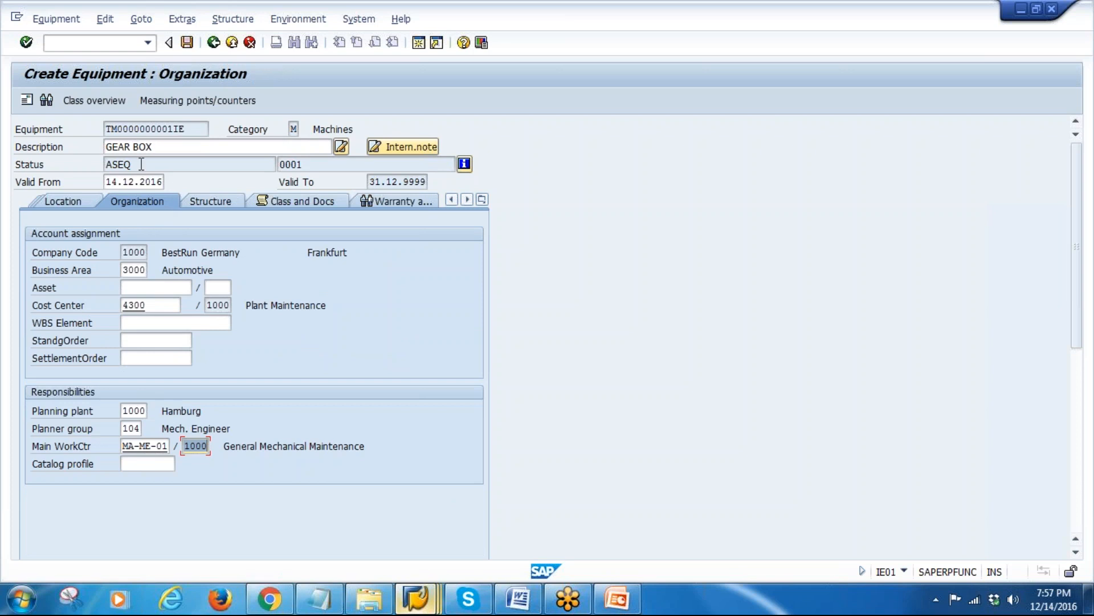
drag(143, 168, 67, 169)
click(464, 163)
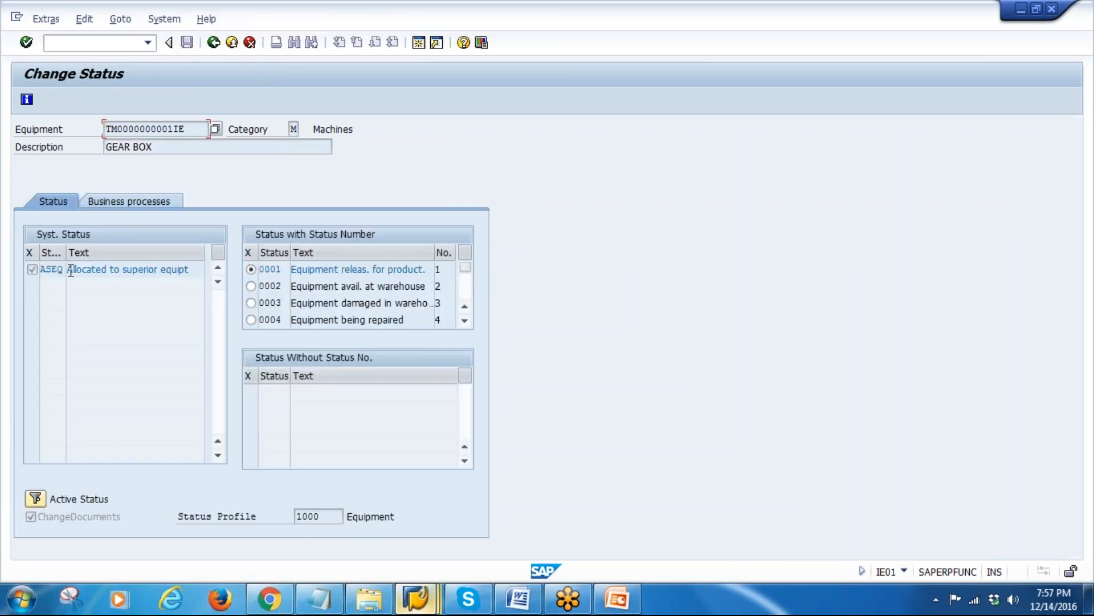
drag(189, 268, 60, 269)
drag(191, 272, 68, 311)
click(213, 42)
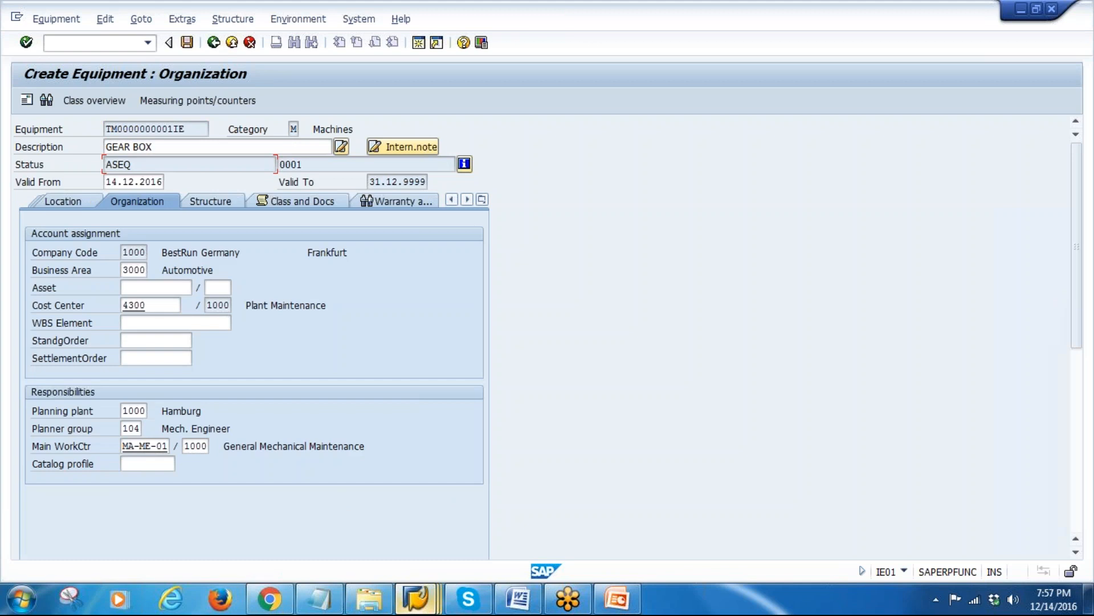
Step: Save the gear box equipment and switch to the TAUT structure list in the IH01 session
click(188, 43)
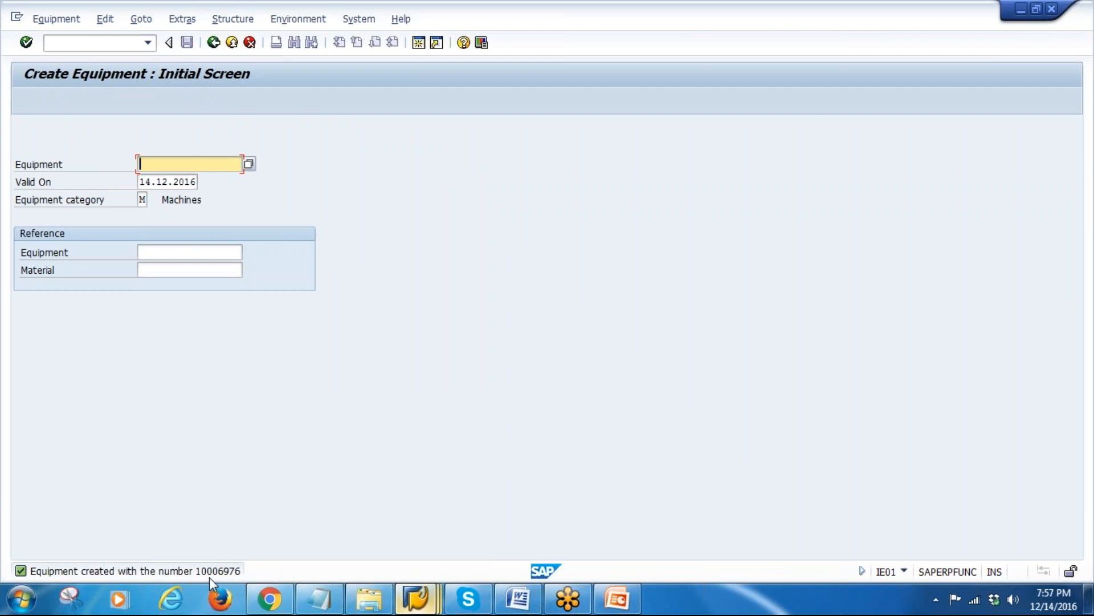
mouse_move(399, 608)
click(562, 533)
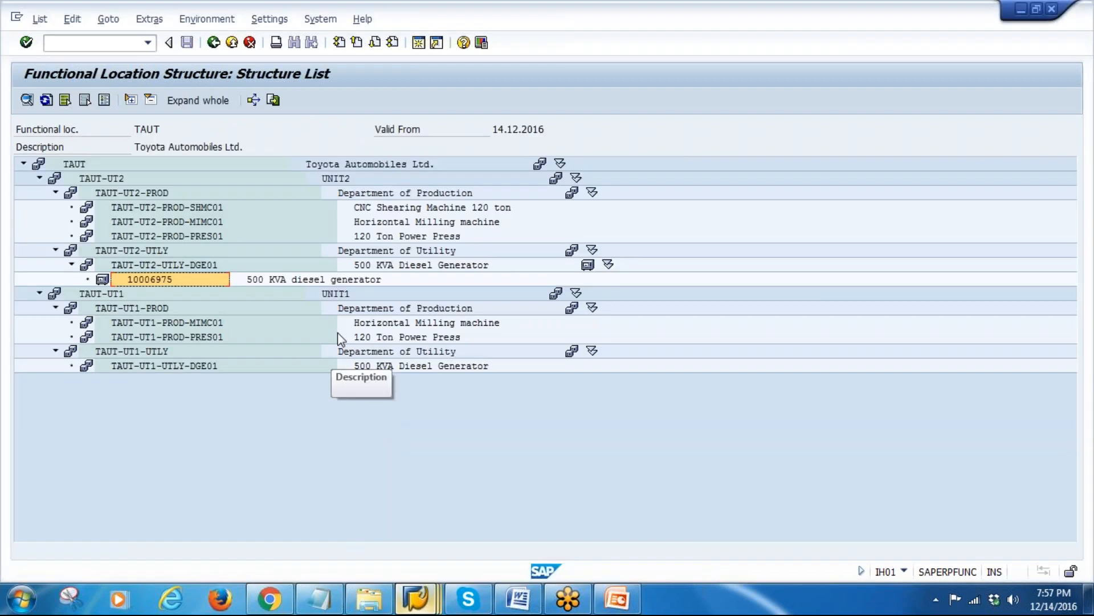
Step: Redisplay the TAUT structure list with the equipment hierarchy included, expand it fully, and check the gear box beneath the diesel generator
click(52, 106)
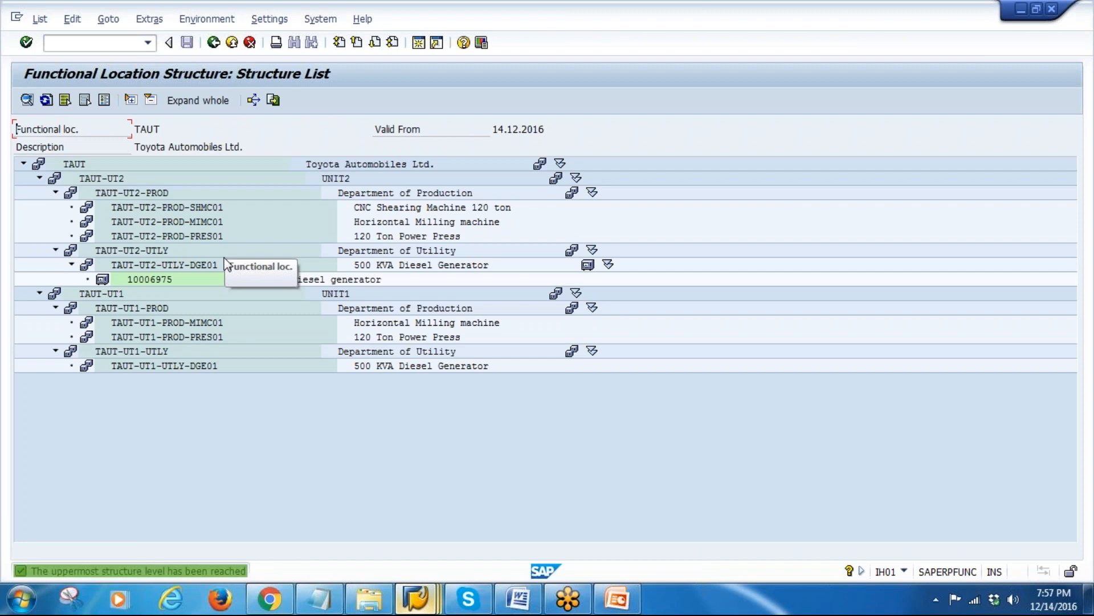
click(213, 42)
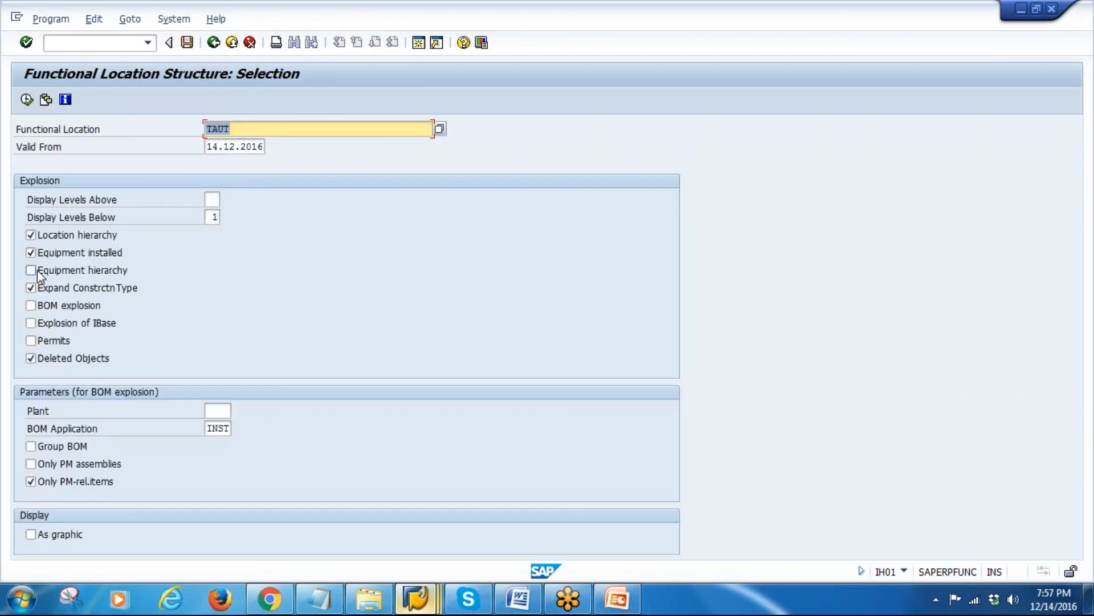
click(33, 272)
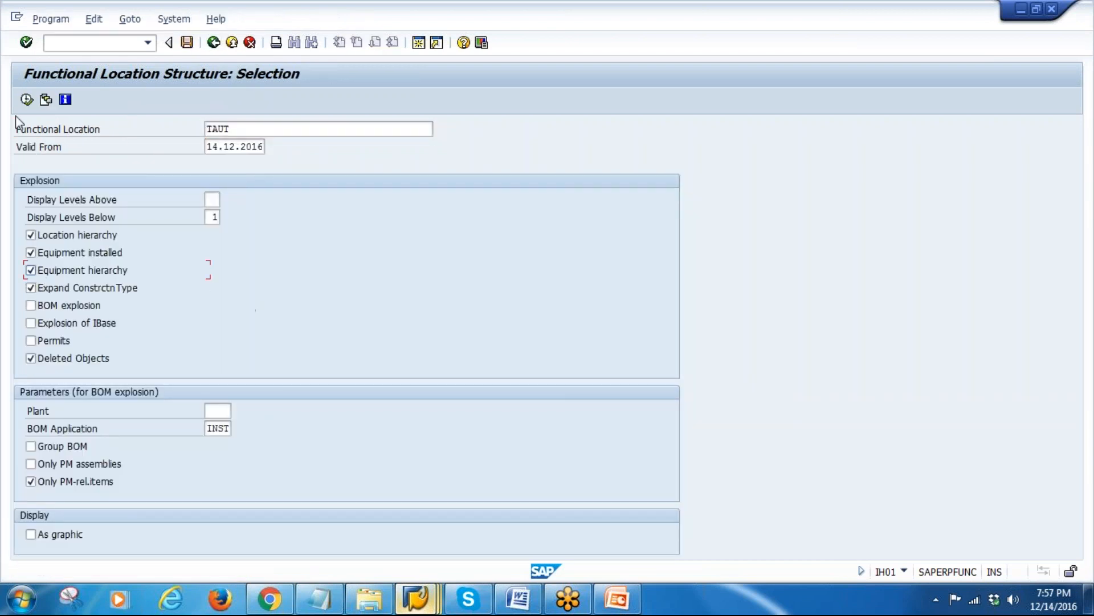
click(26, 100)
click(198, 100)
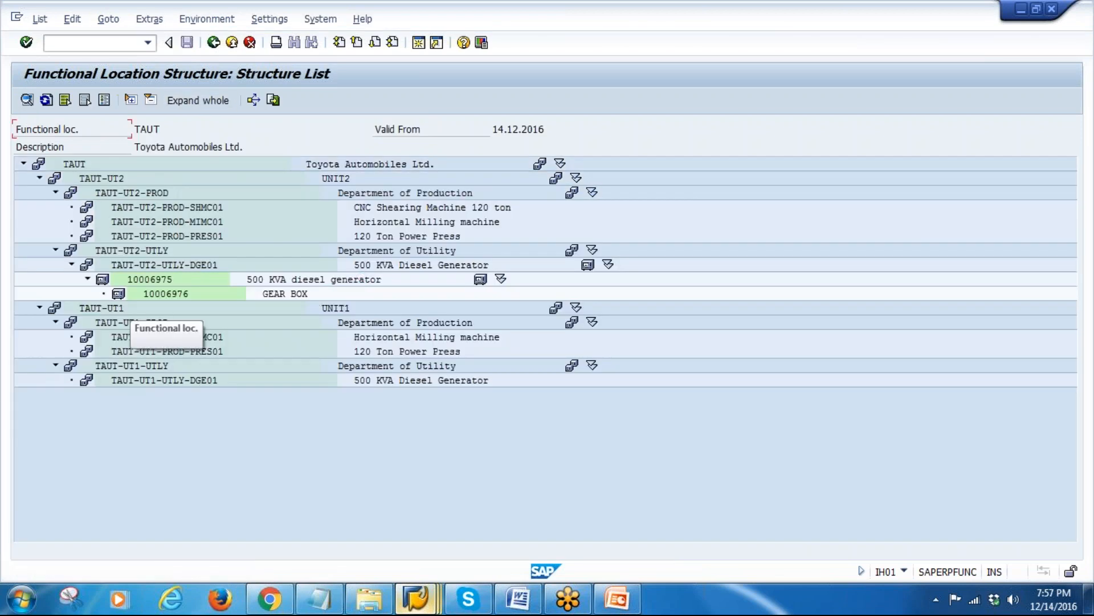
click(176, 295)
click(220, 279)
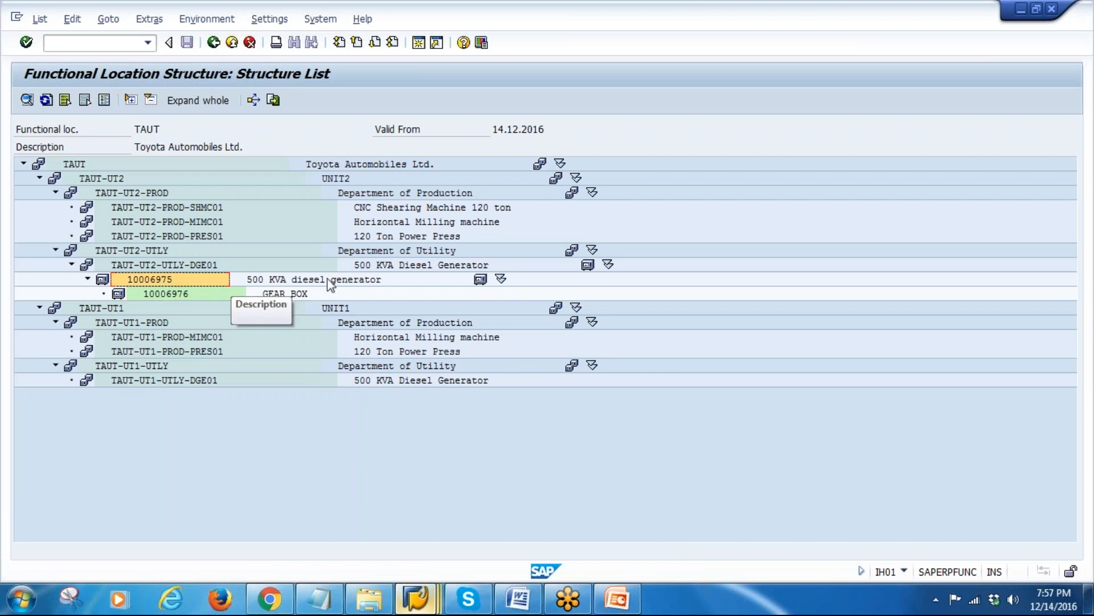
click(181, 296)
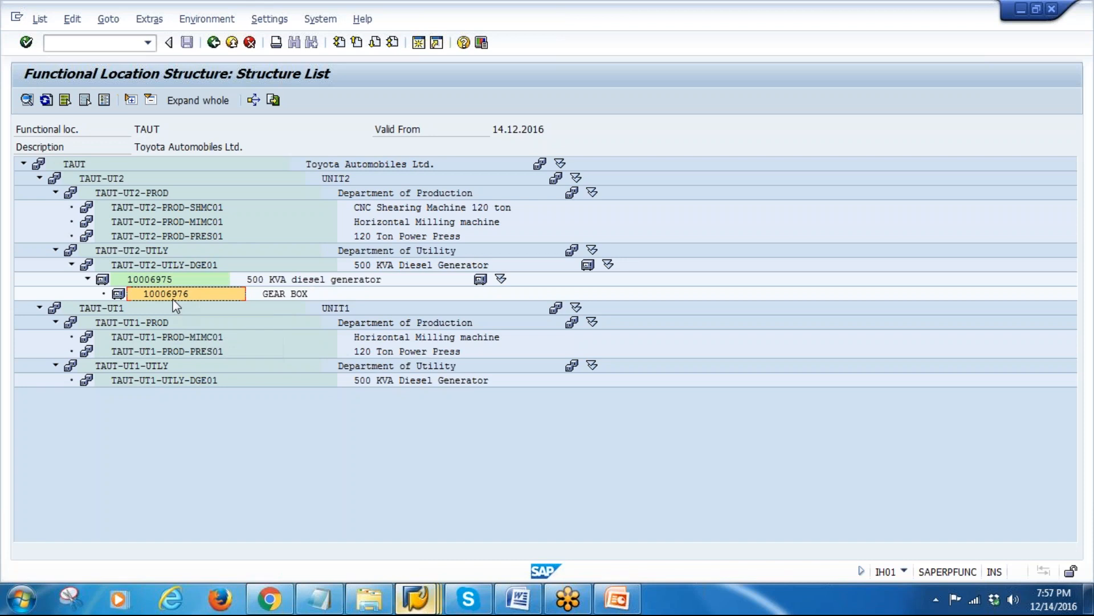
click(163, 281)
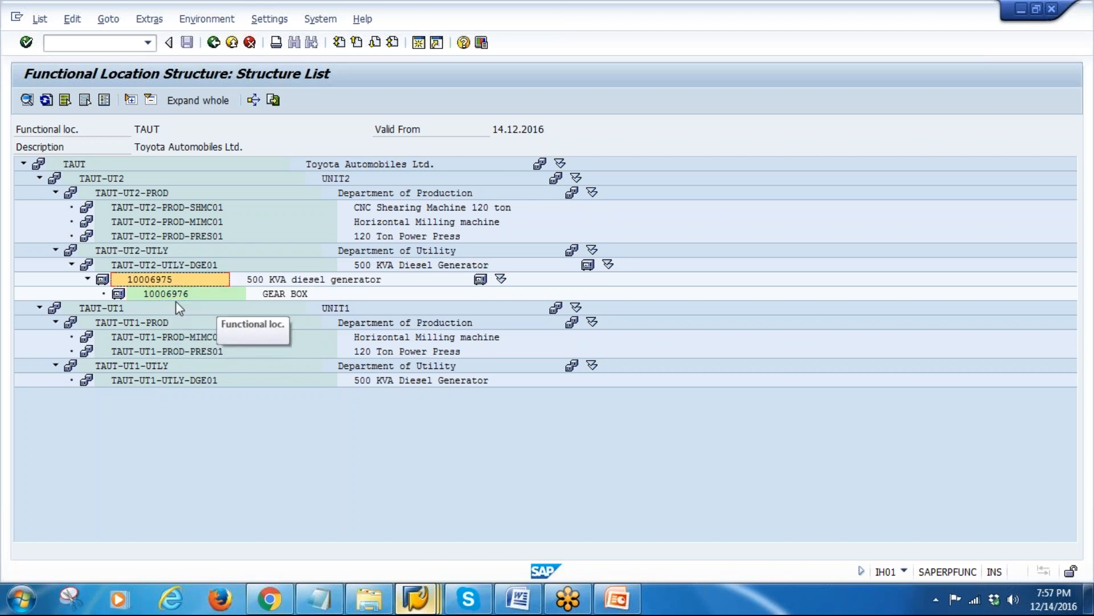
Step: Switch to the Equipment.pptx presentation in PowerPoint and review the Equipment Category and Equipment Category: Fleet Object slides
click(617, 599)
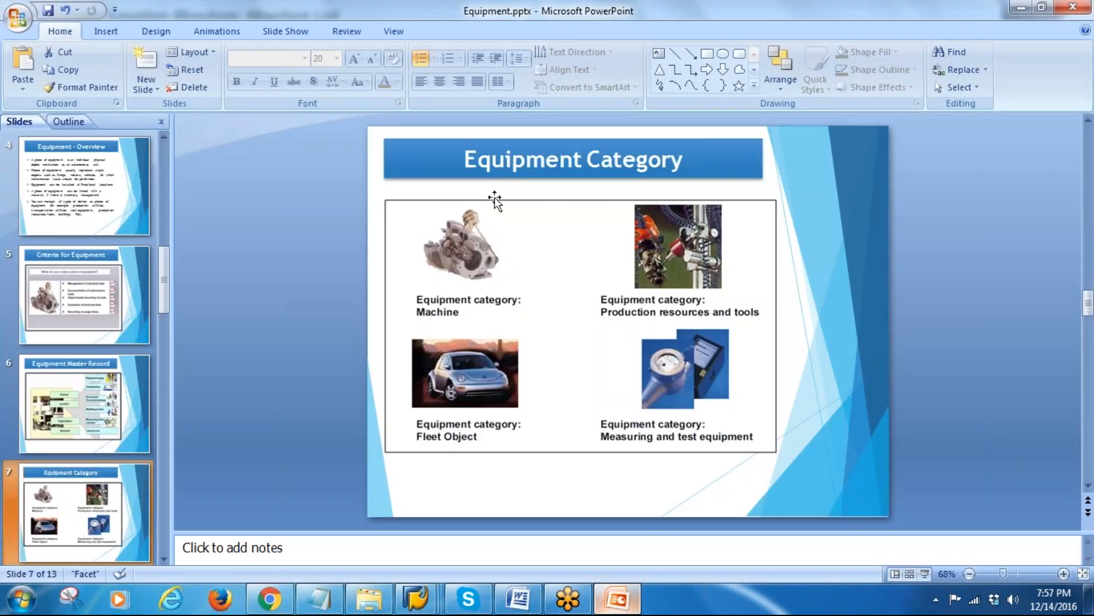
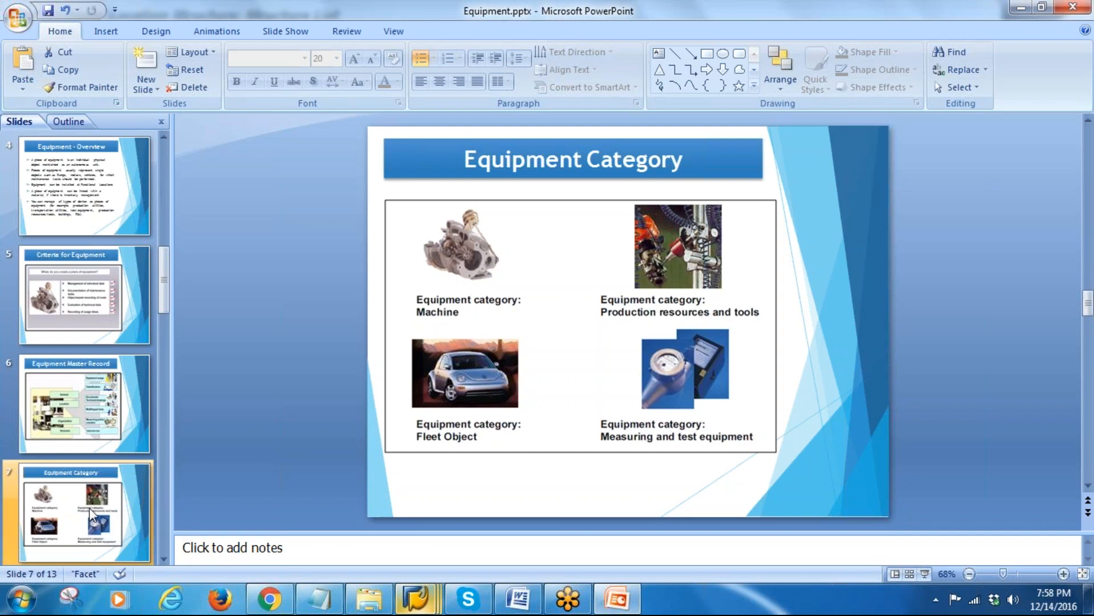
scroll(76, 402, down, 2)
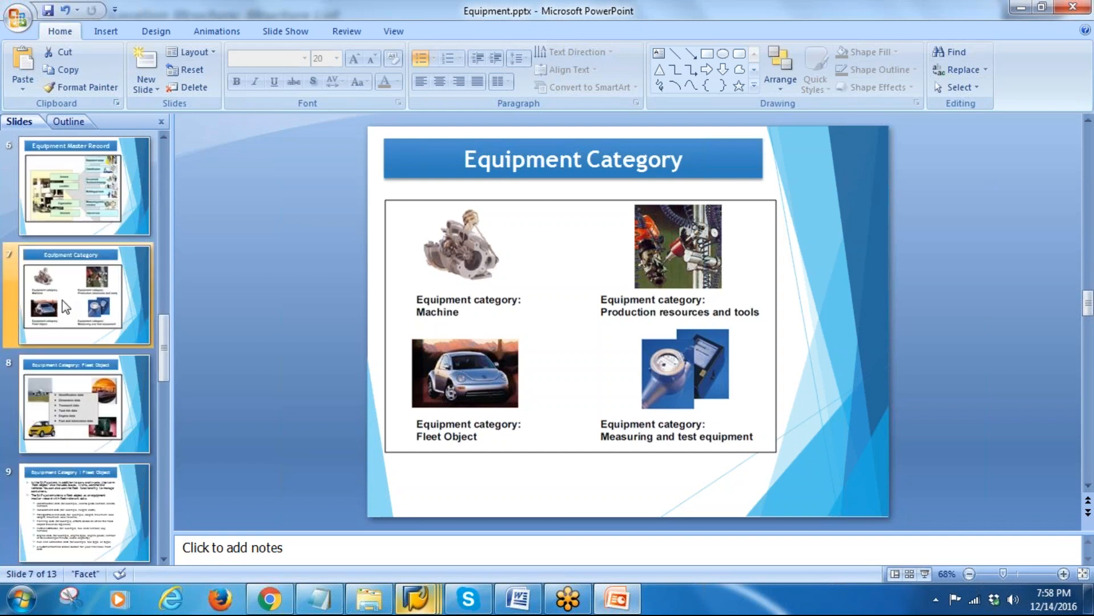
click(69, 418)
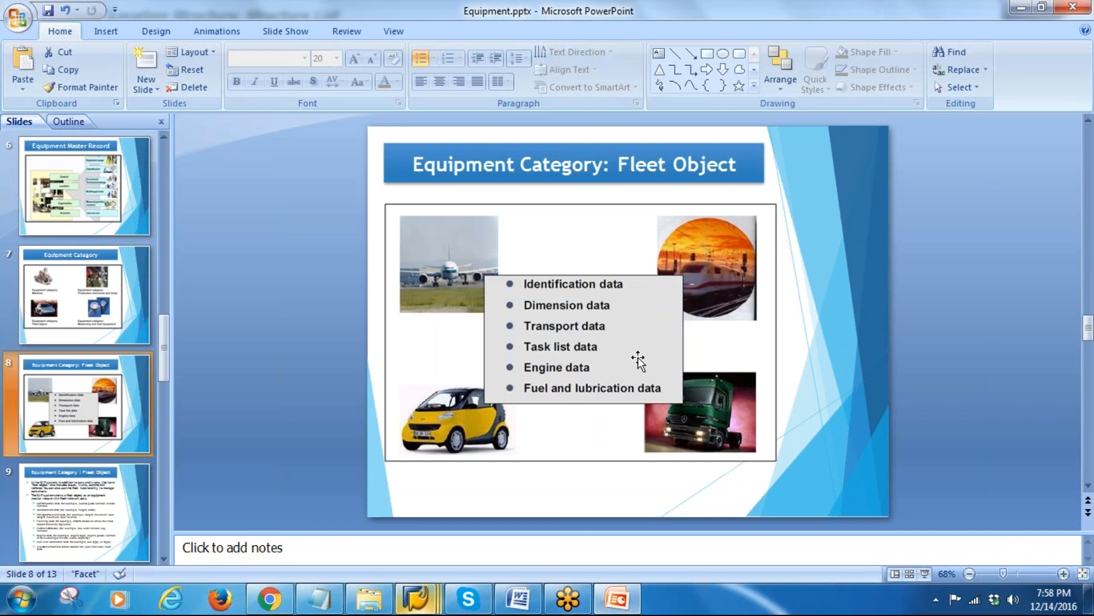
Step: Return to the SAP equipment session, leave IE01, and start fleet object creation (IE31) from the special equipment creation transactions
mouse_move(419, 599)
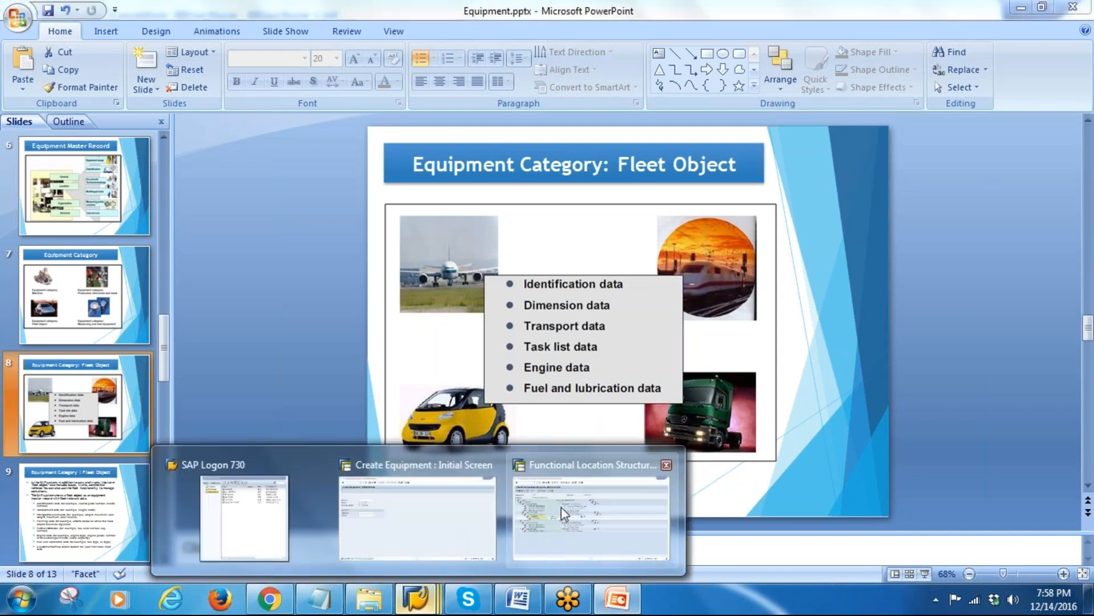
click(450, 512)
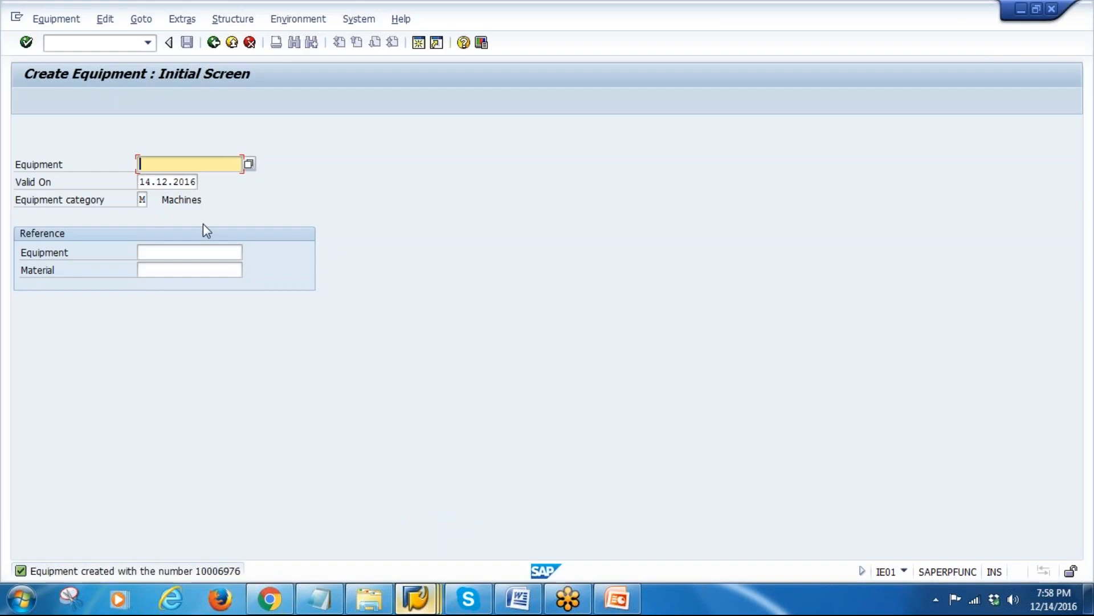
click(214, 42)
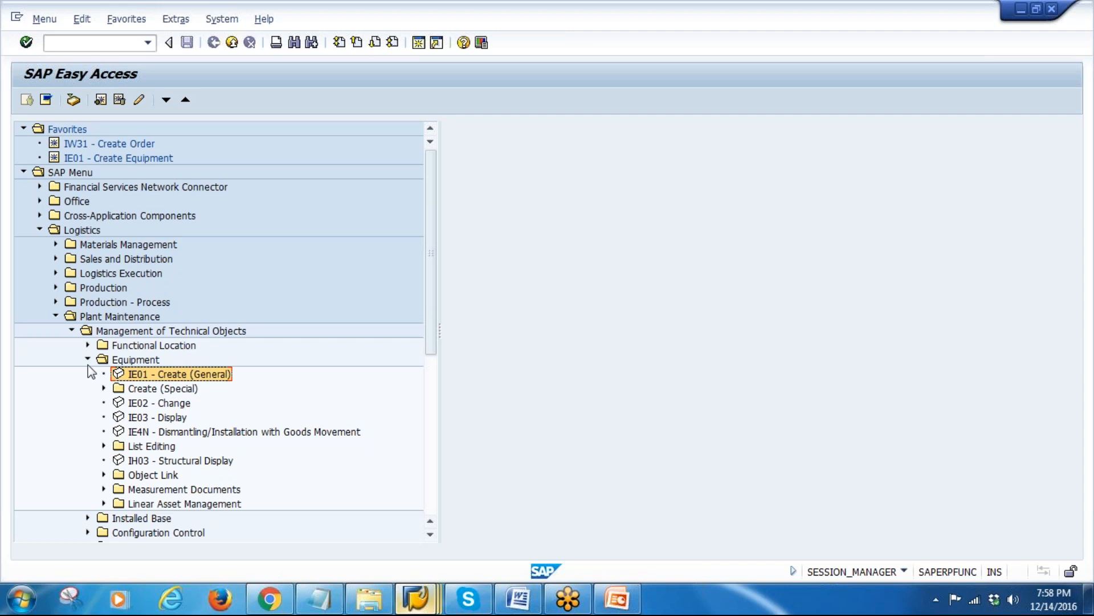
scroll(200, 428, down, 2)
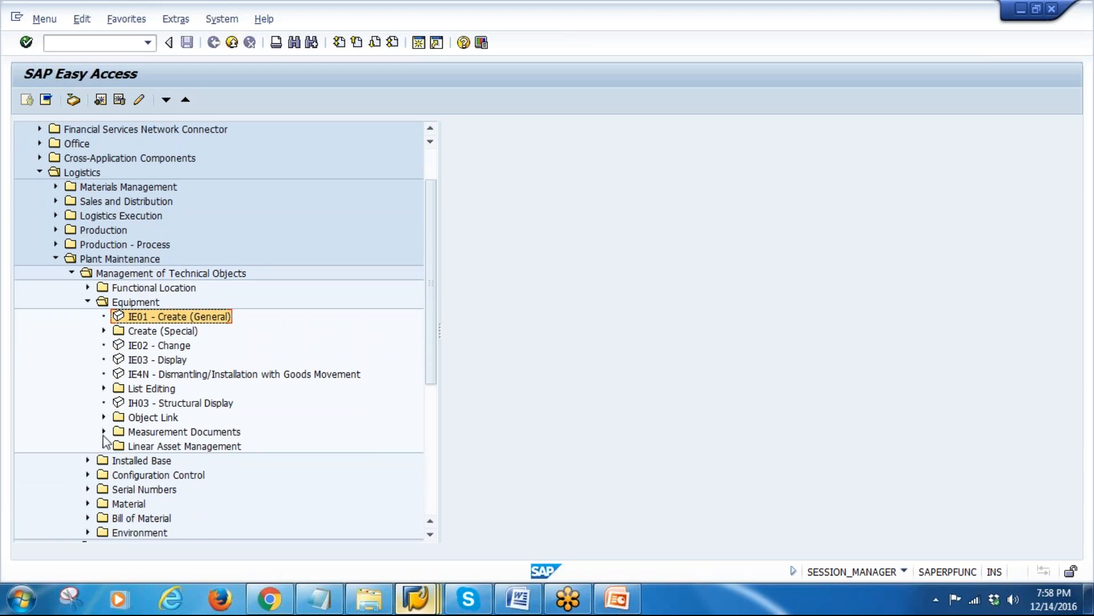
scroll(214, 414, down, 2)
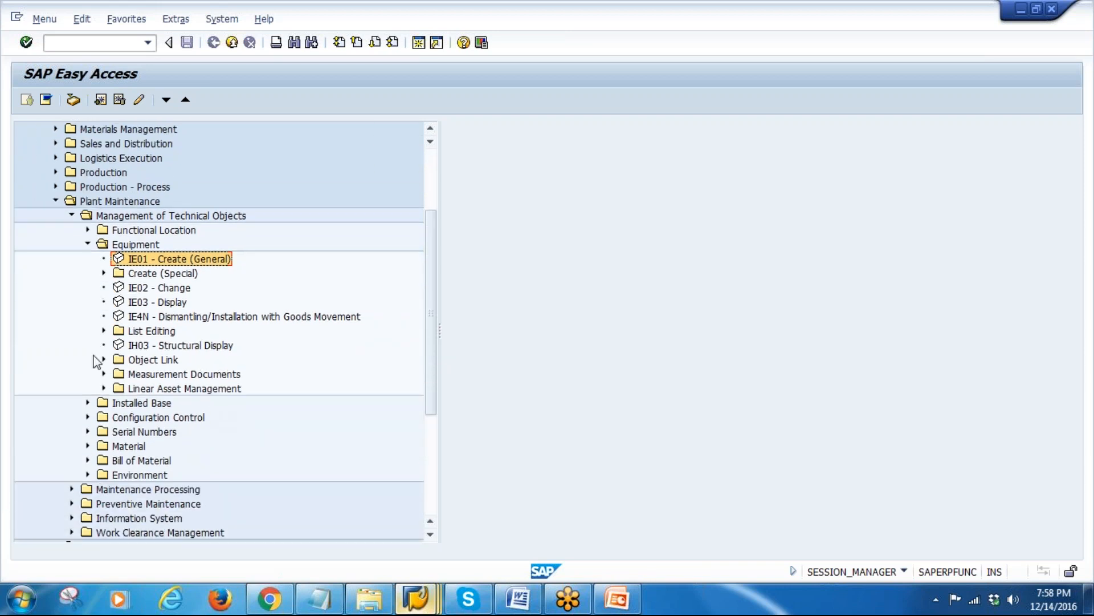
click(102, 273)
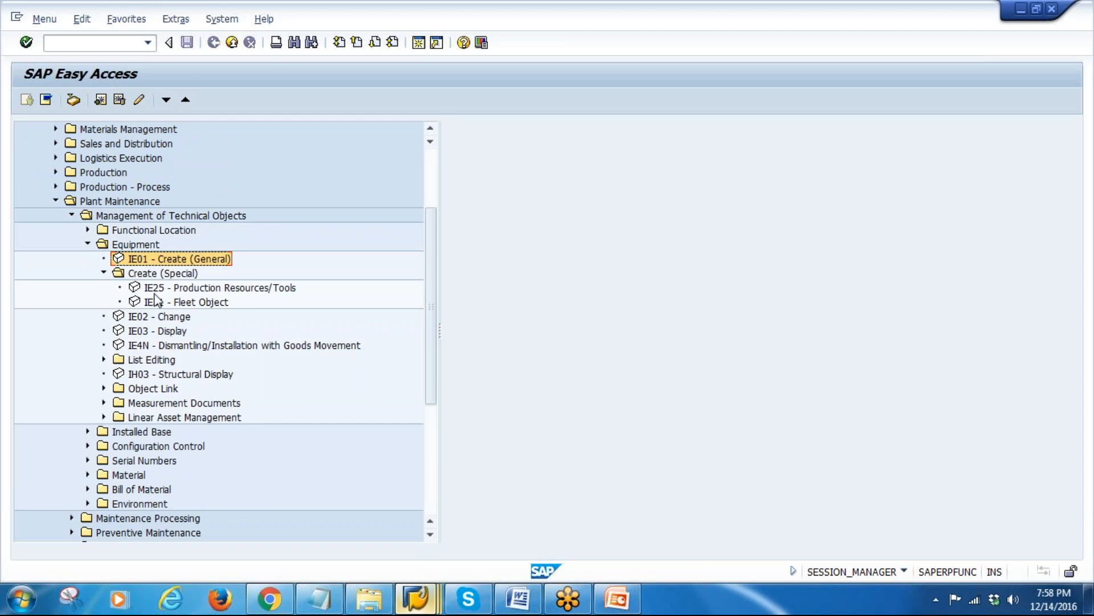
double_click(168, 302)
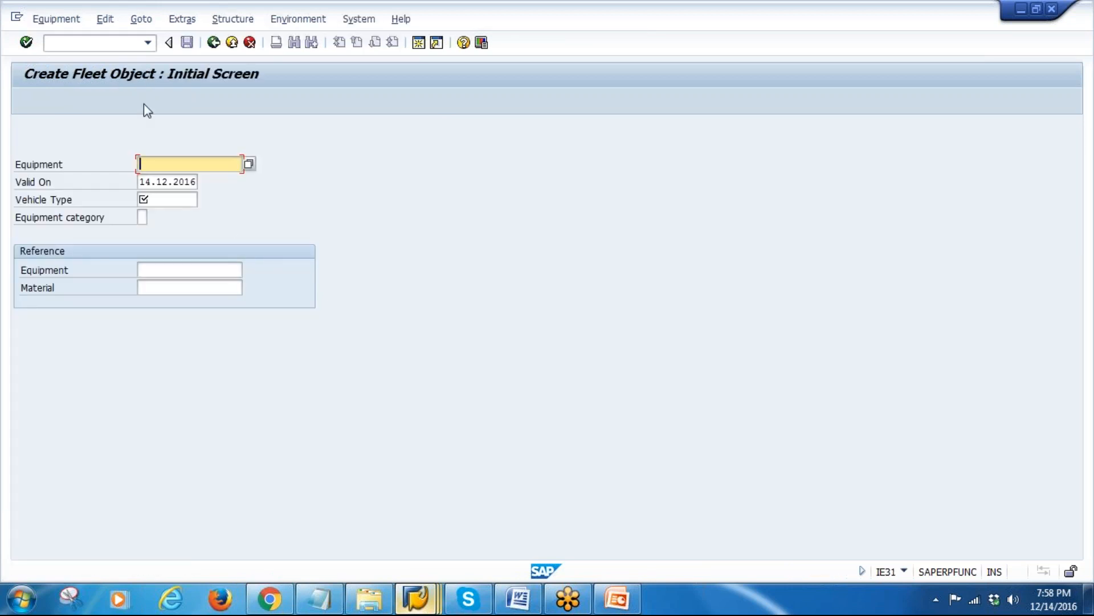
Step: Choose vehicle type 5100 (Trucks) and equipment category F (Vehicles), and continue to the fleet object's general data
click(191, 199)
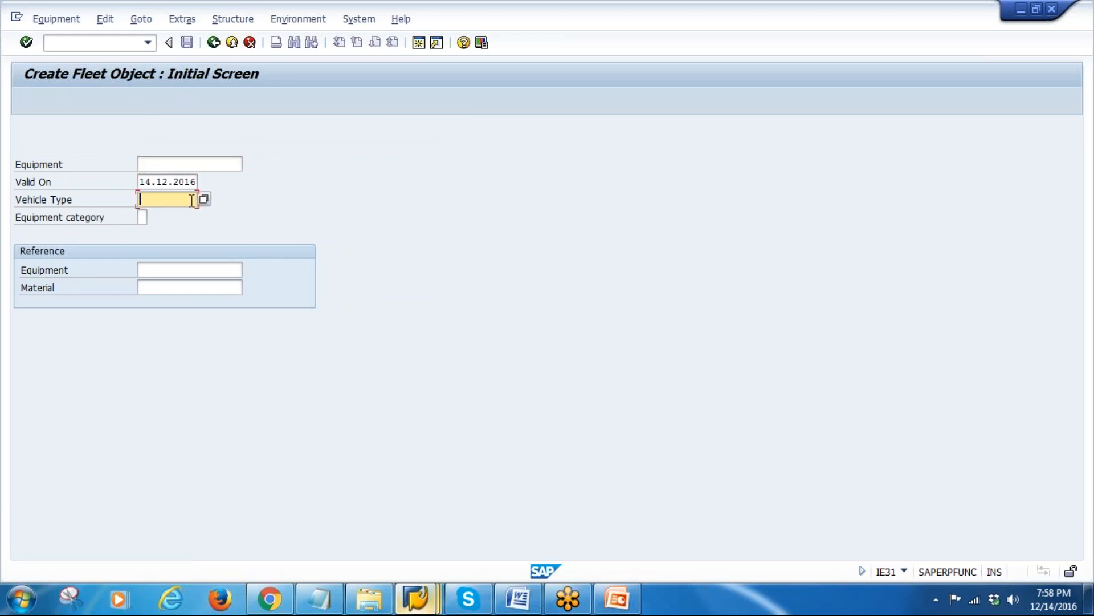
click(204, 199)
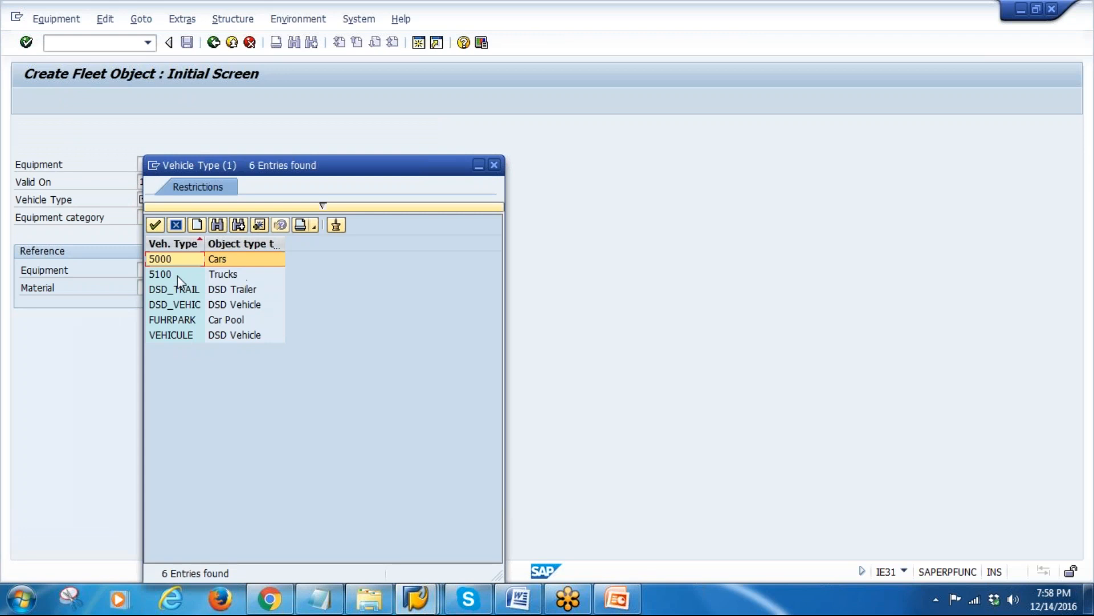
double_click(177, 274)
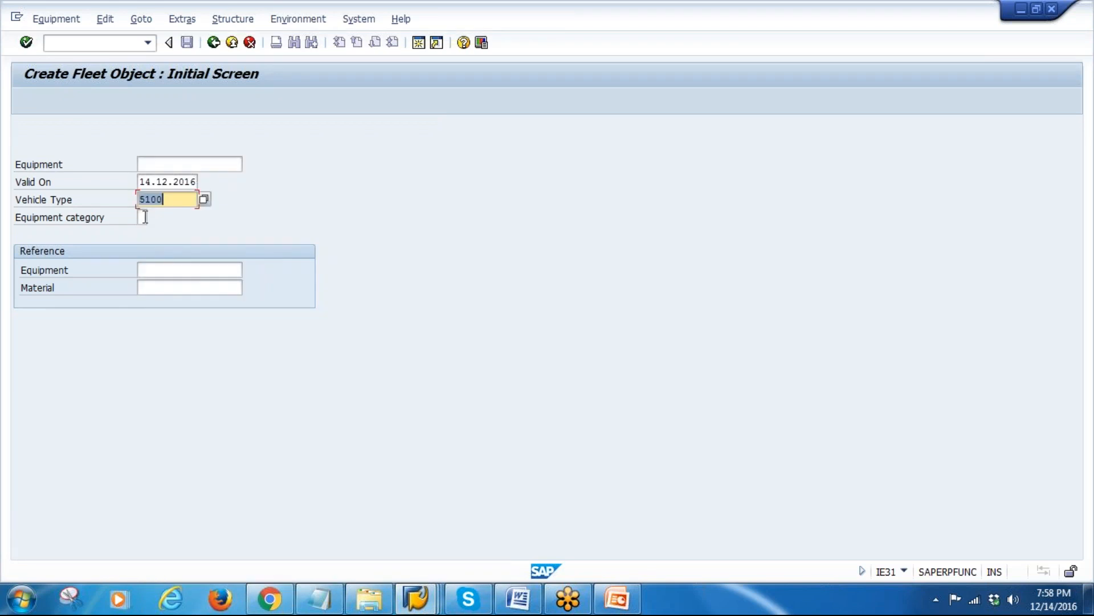
click(142, 217)
click(156, 217)
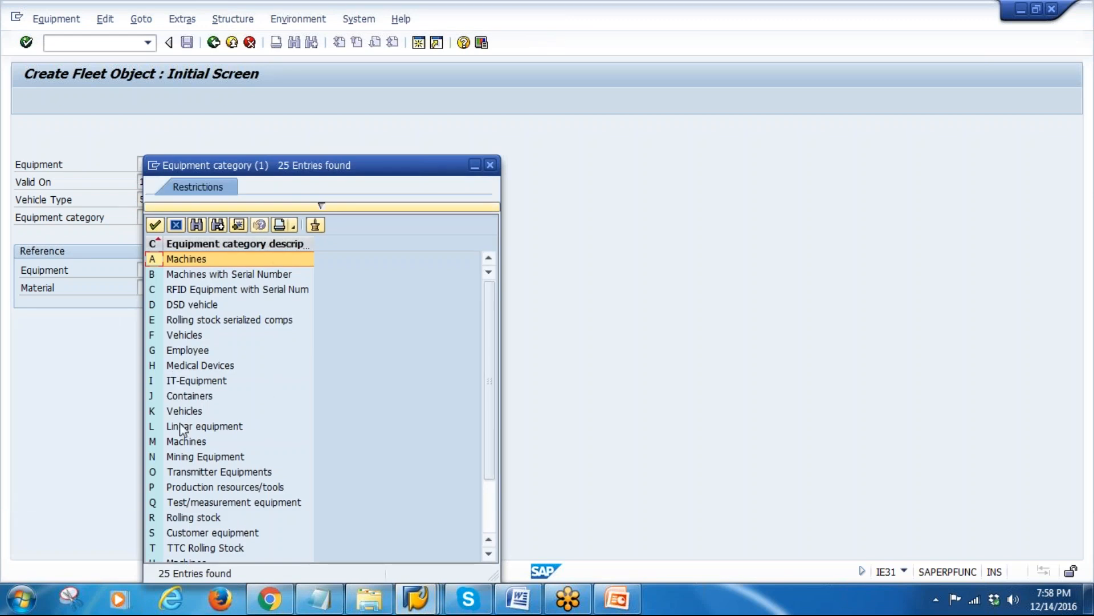
double_click(191, 335)
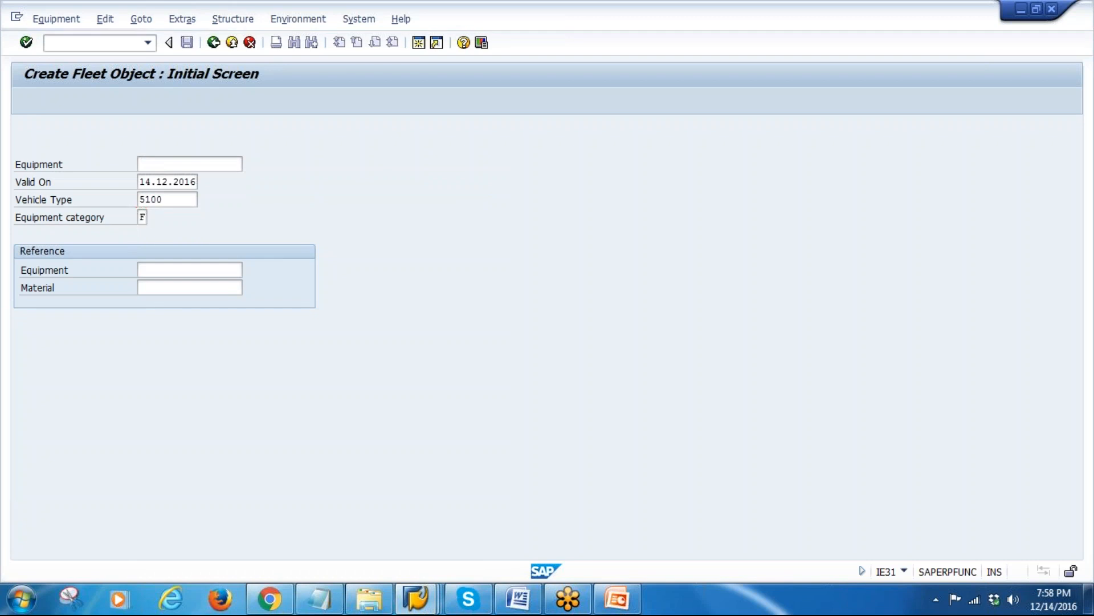
key(Return)
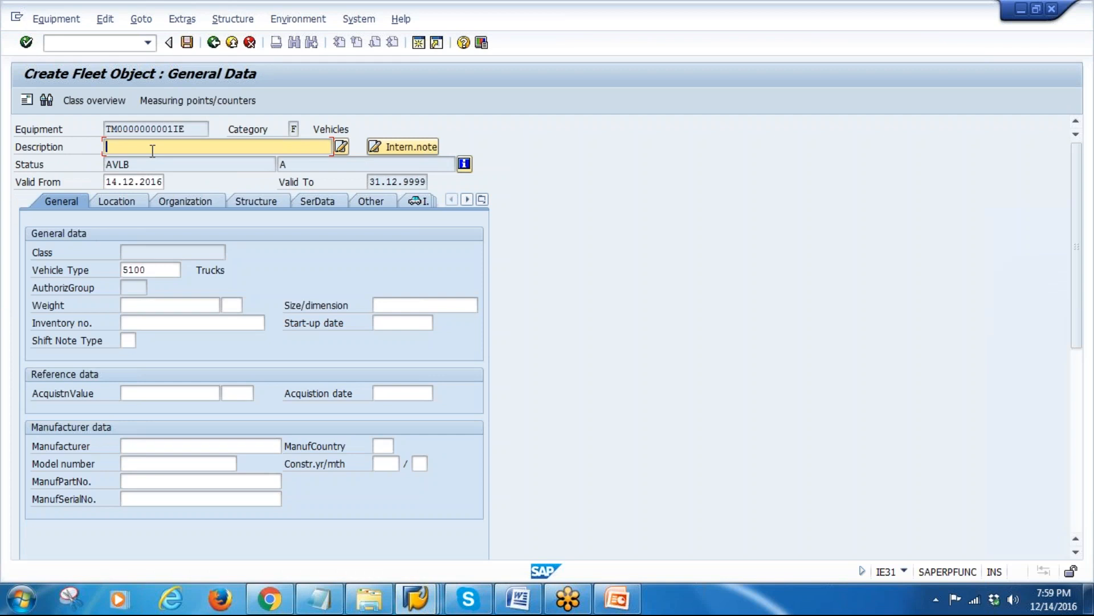
Step: Describe the fleet object as Long body Truck, with a weight of 1000 TO and start-up date 14.12.2016
text(L)
click(181, 165)
click(163, 305)
text(1)
click(152, 322)
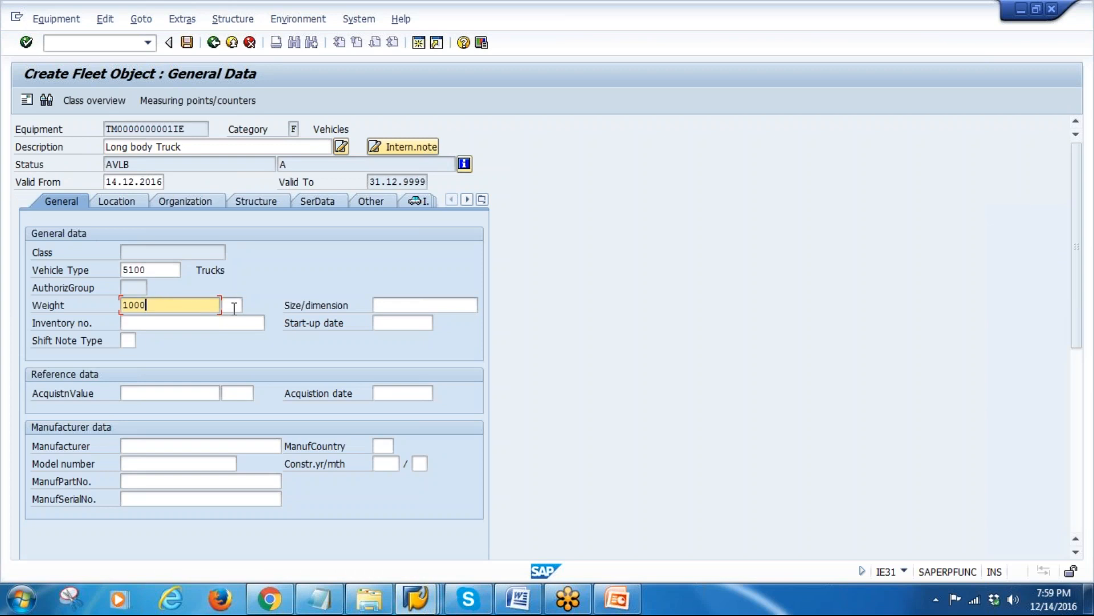
click(232, 306)
click(171, 446)
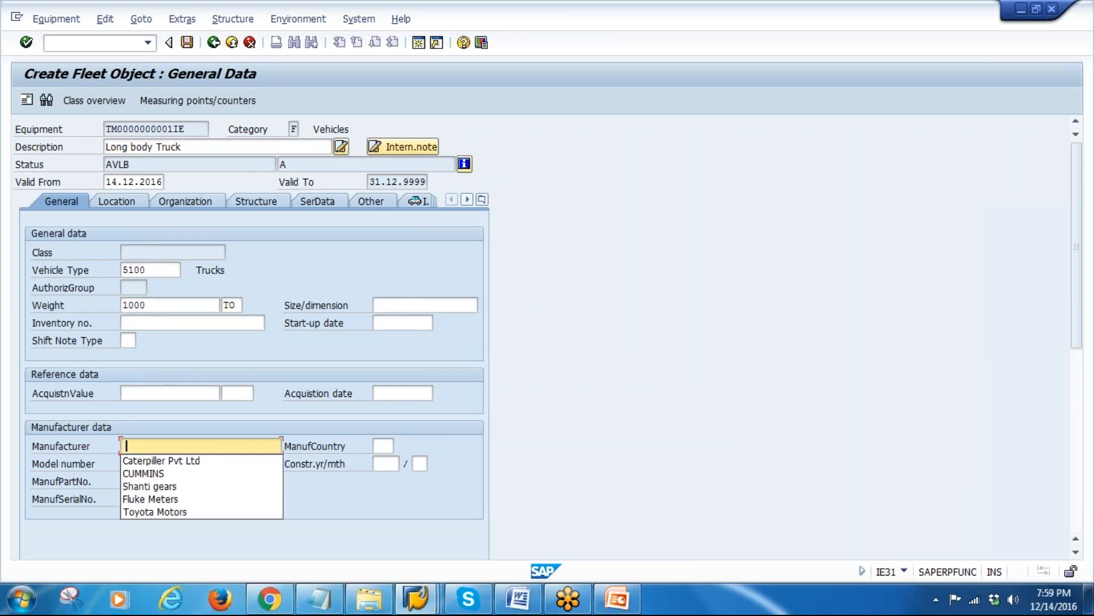
click(398, 323)
click(395, 340)
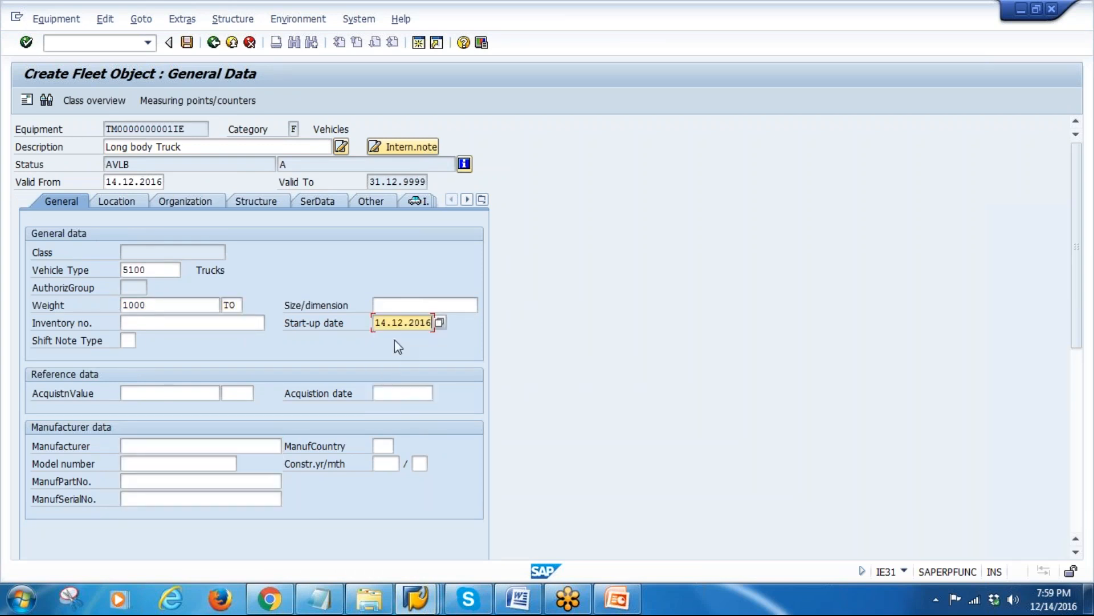
Step: Enter ASHOK LEYLAND as the truck's manufacturer
click(158, 444)
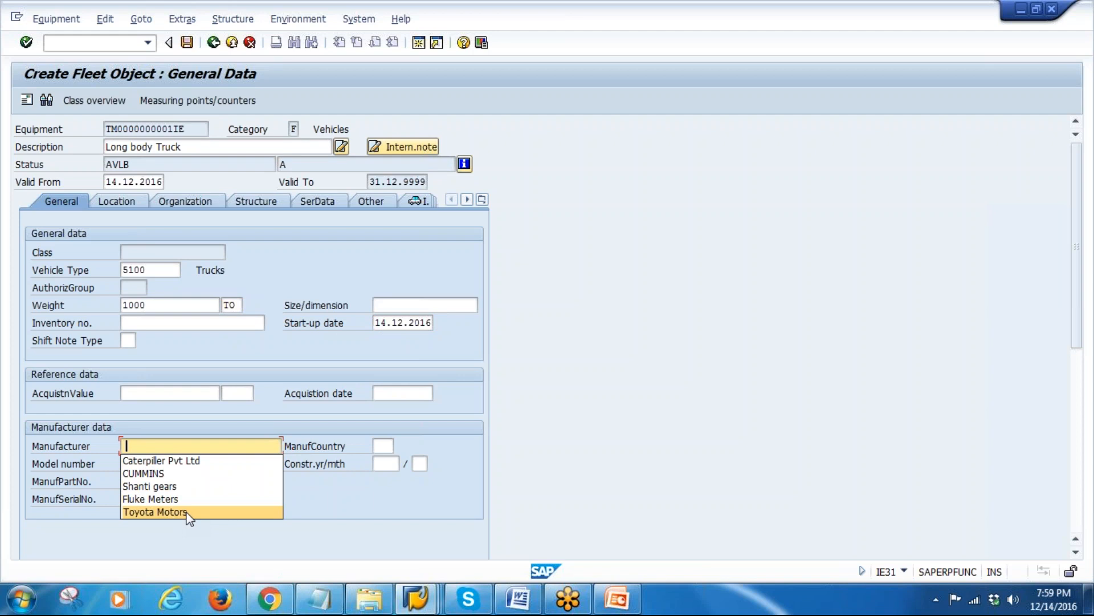
click(161, 443)
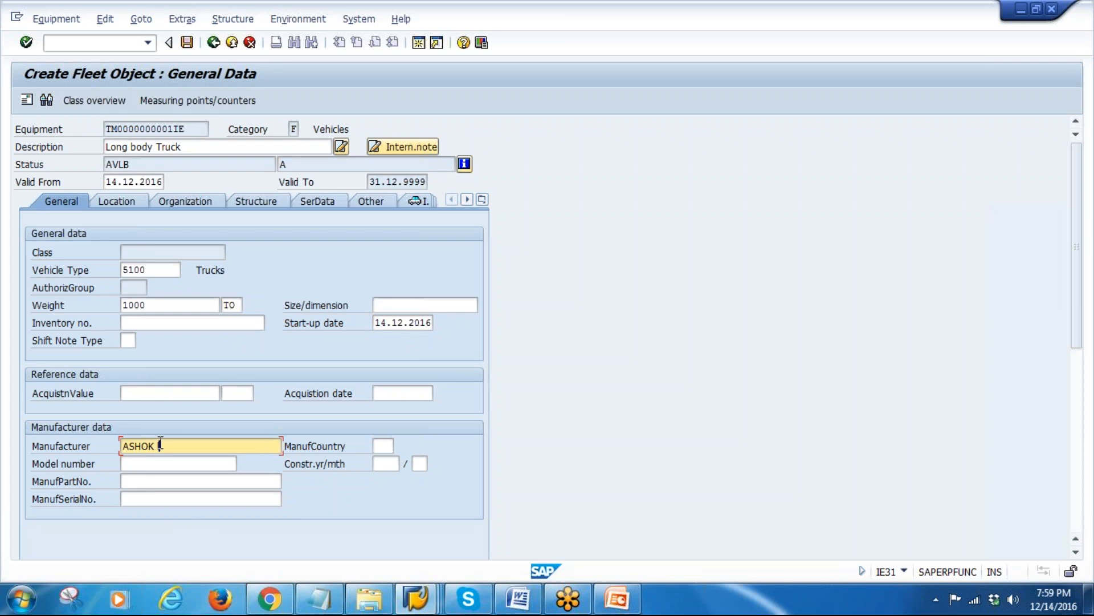
text(ASHOK LEYLAND)
key(Return)
click(171, 393)
click(390, 394)
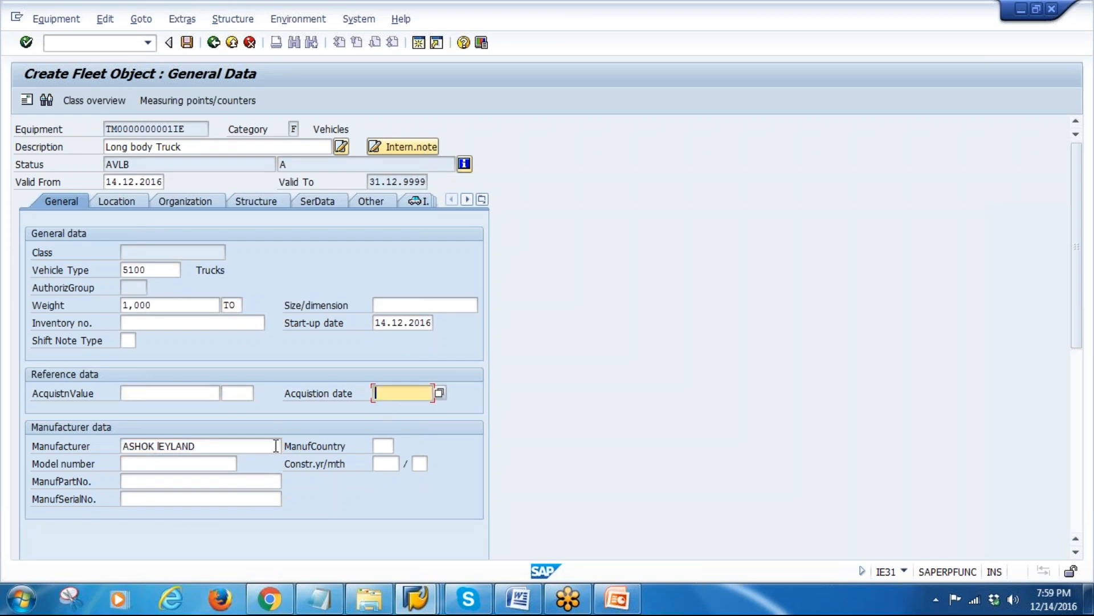
Step: Fill in the truck's location data with maintenance plant 1000, ABC indicator B and location 6 (Hyderabad)
click(132, 203)
text(1000)
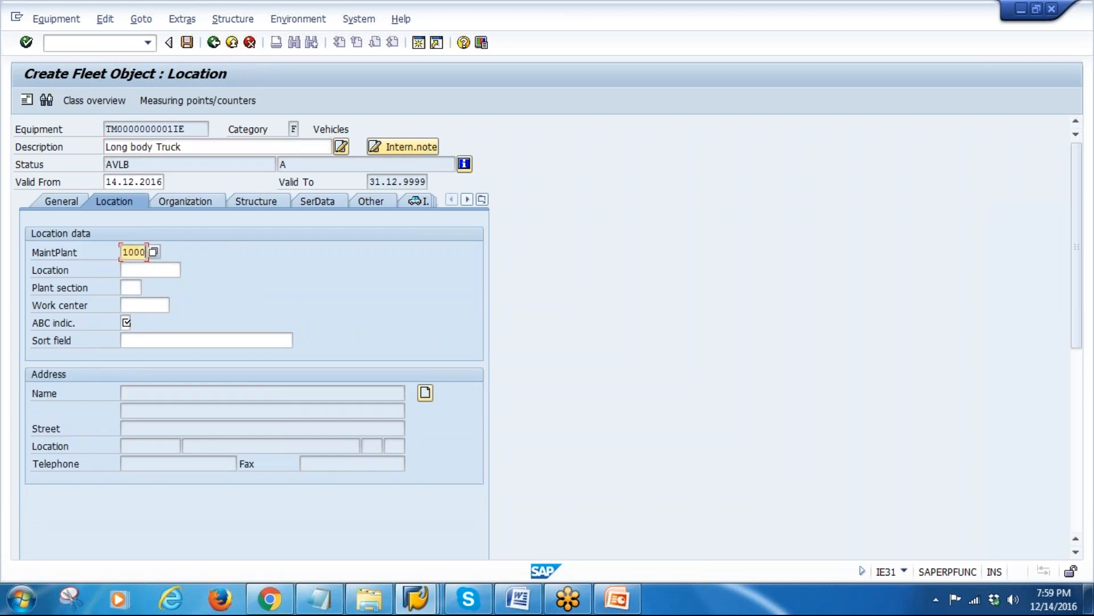
click(126, 322)
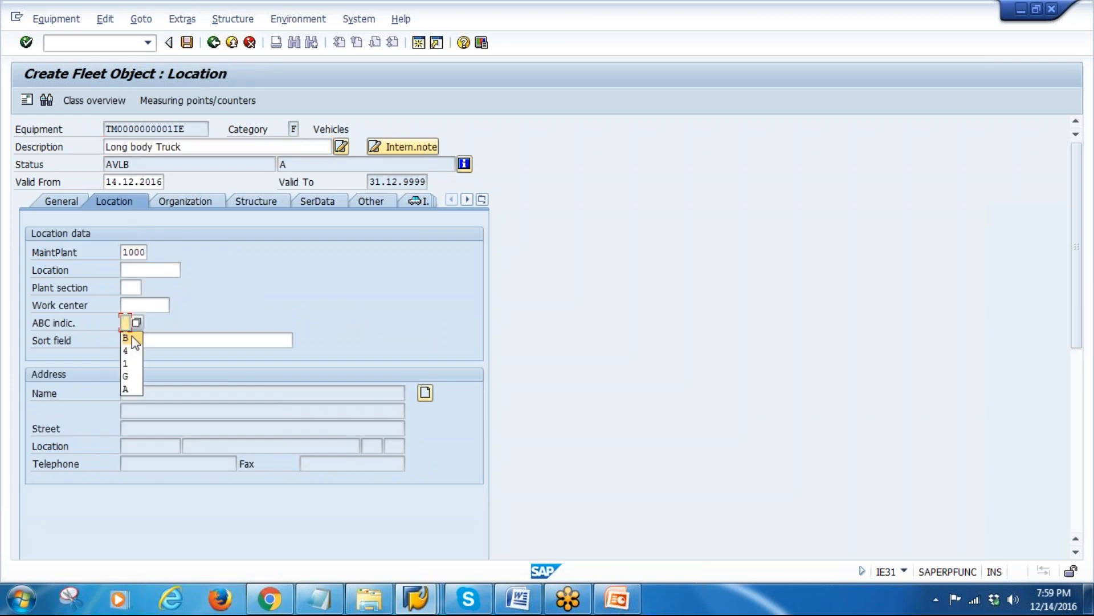
click(132, 337)
click(139, 270)
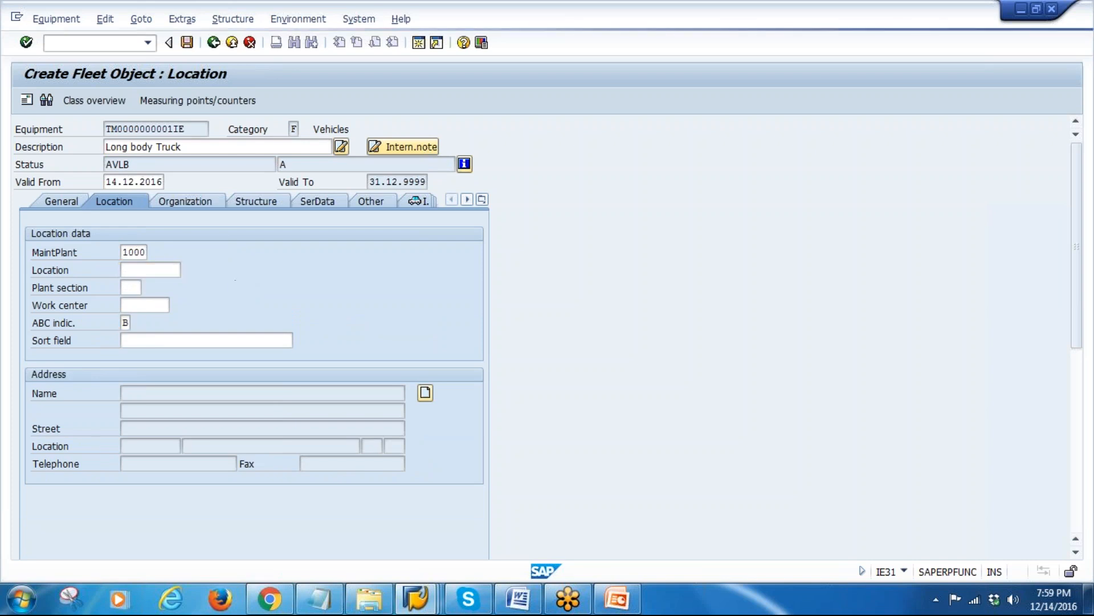
key(F4)
double_click(188, 289)
key(Return)
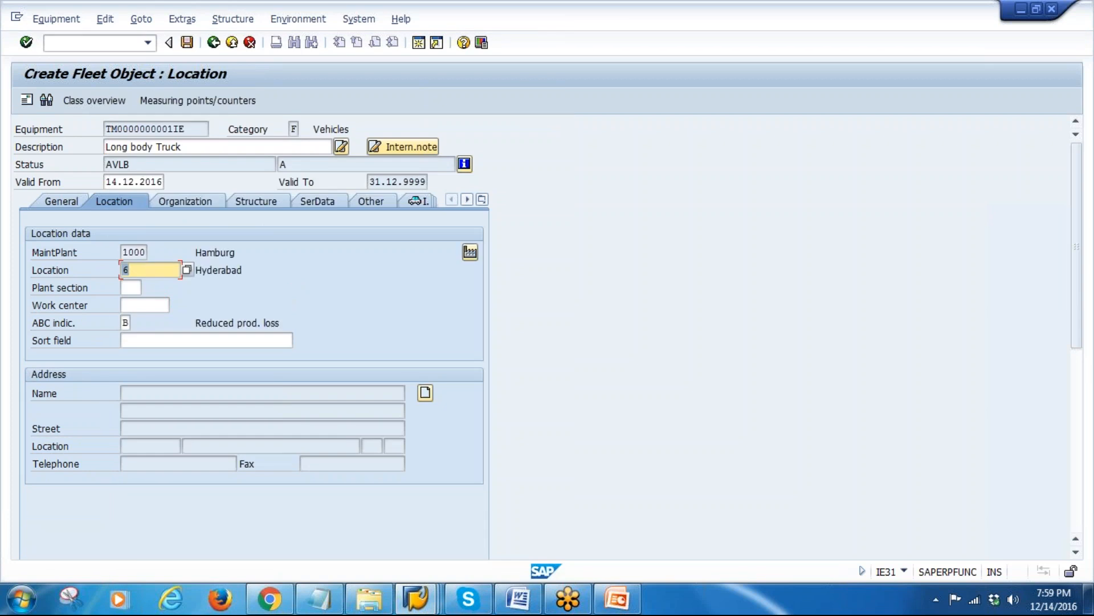
Step: Assign the truck to cost center 4300 and business area 3000 in its organization data
click(187, 201)
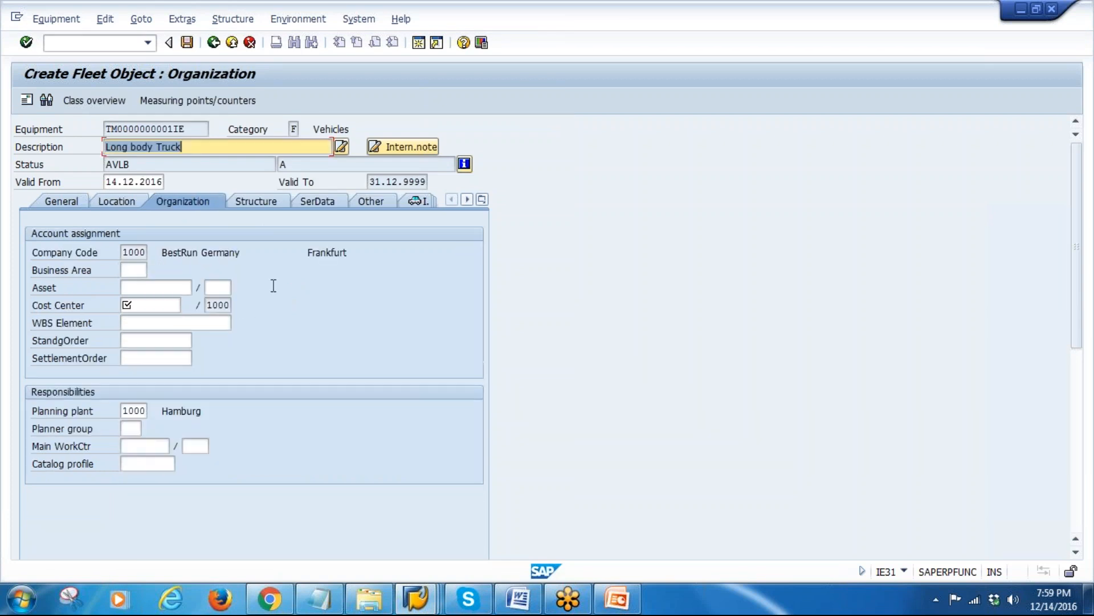
click(149, 305)
text(4300)
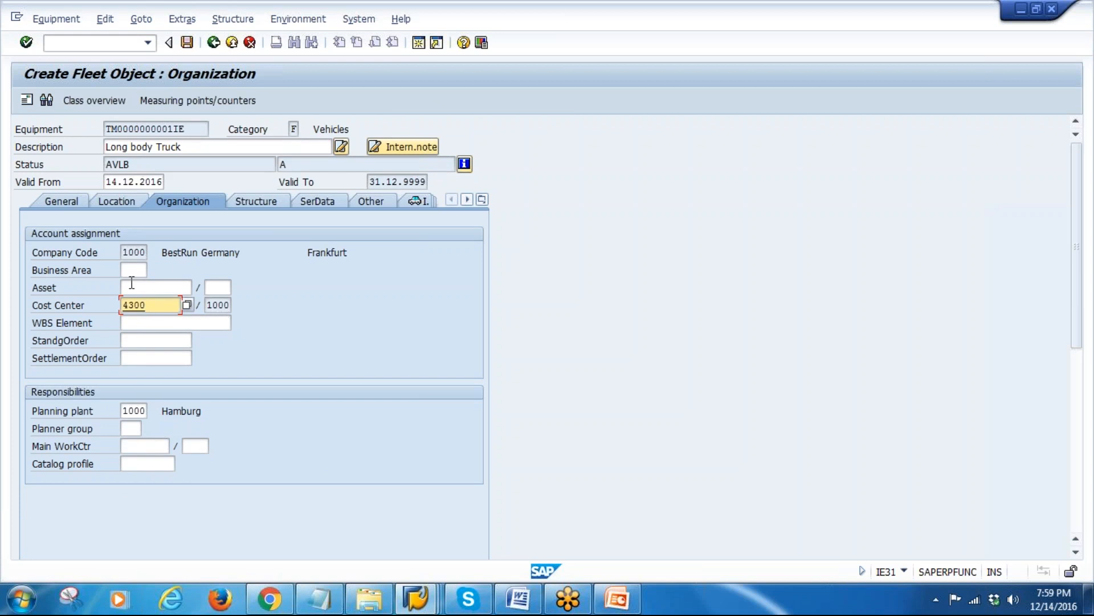
click(144, 269)
text(3000)
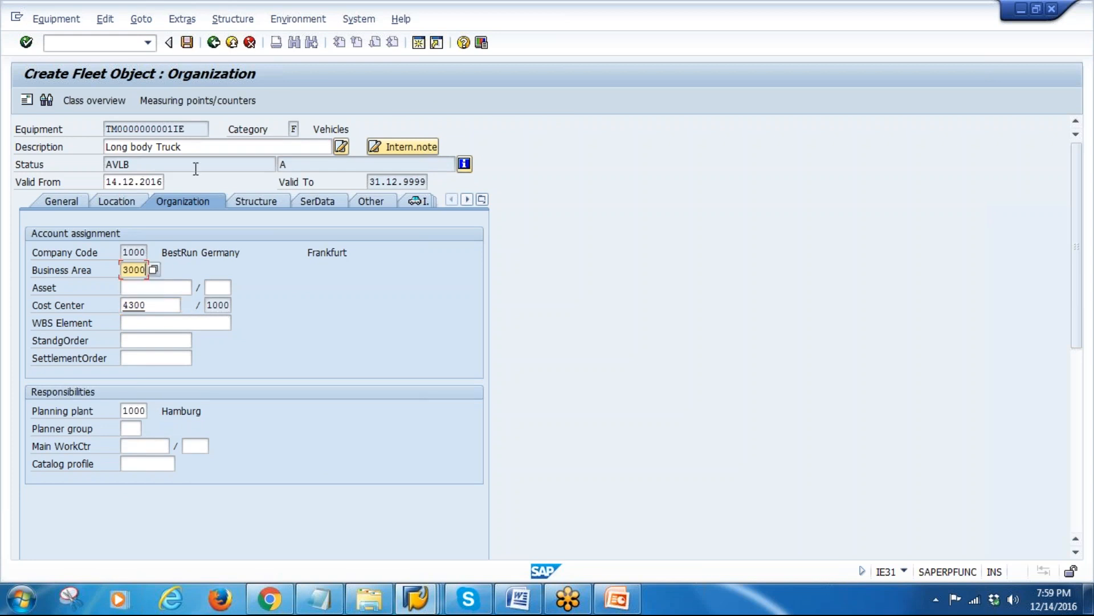
click(159, 305)
double_click(158, 304)
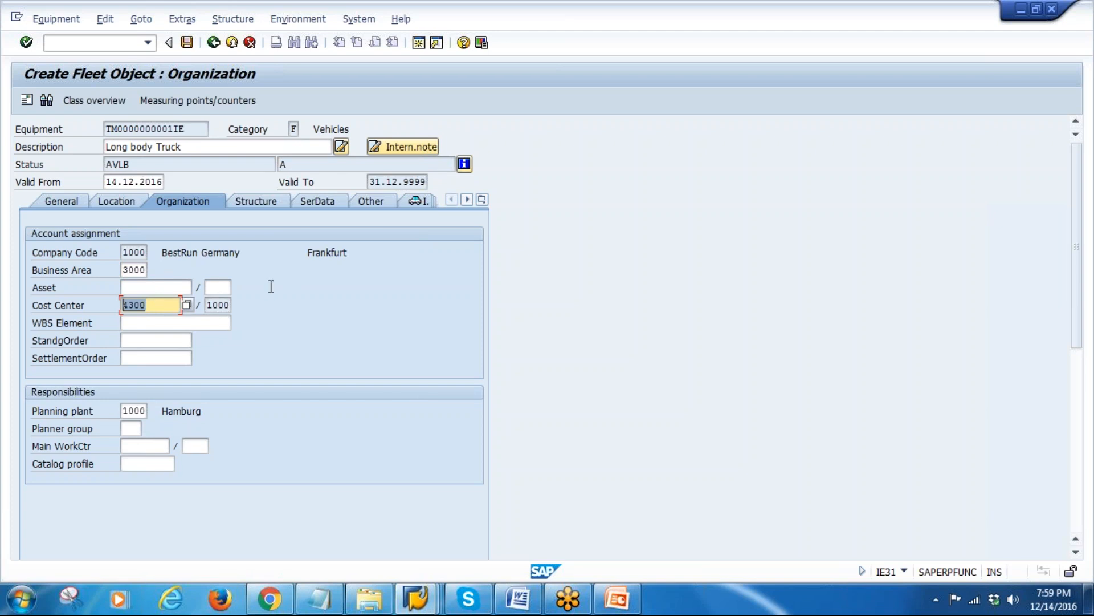
drag(198, 150, 71, 138)
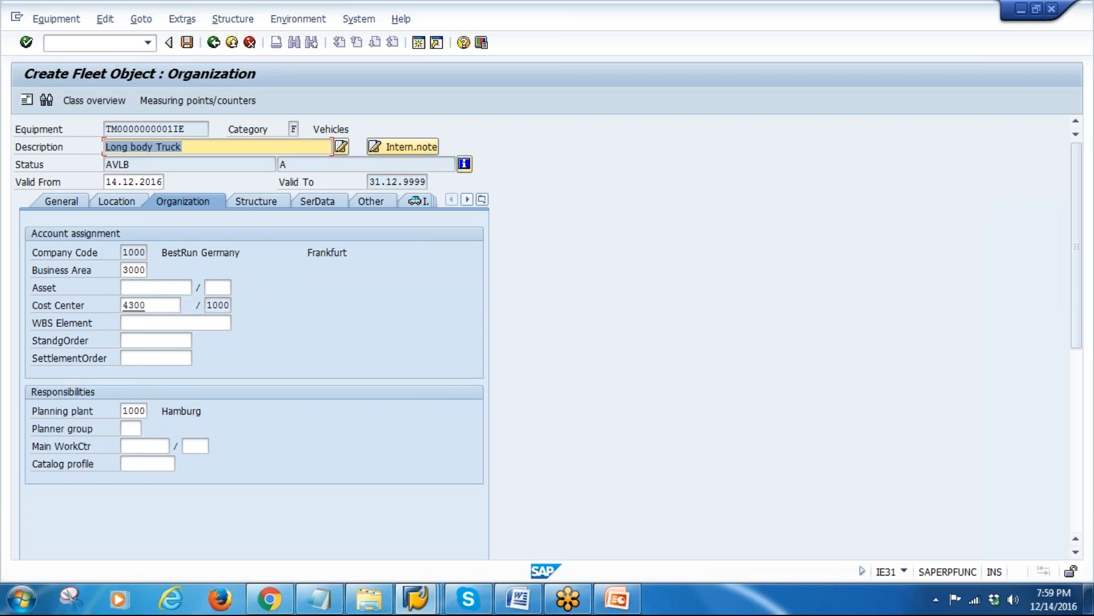
click(159, 310)
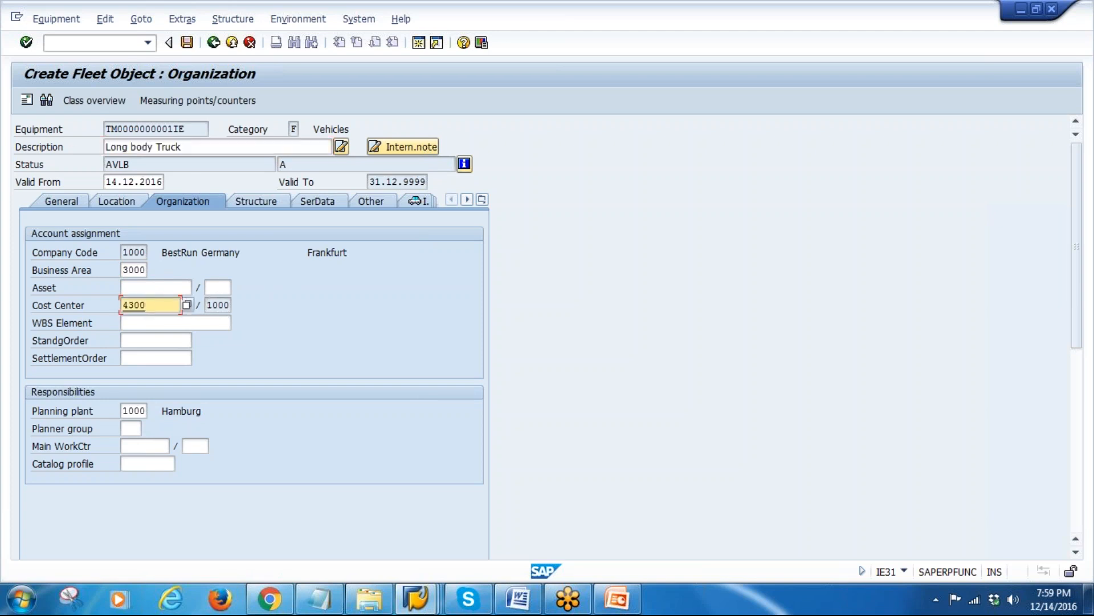
Step: Set the truck's responsibilities to planner group 104 and main work center MA-ME-01 in plant 1000
click(129, 428)
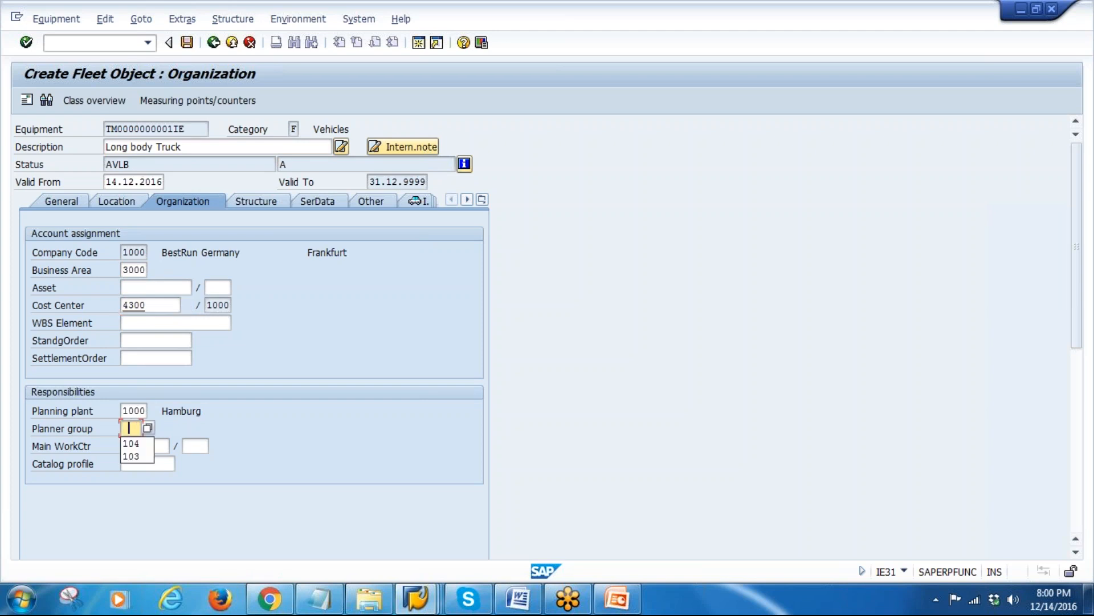
click(135, 444)
click(139, 447)
key(Return)
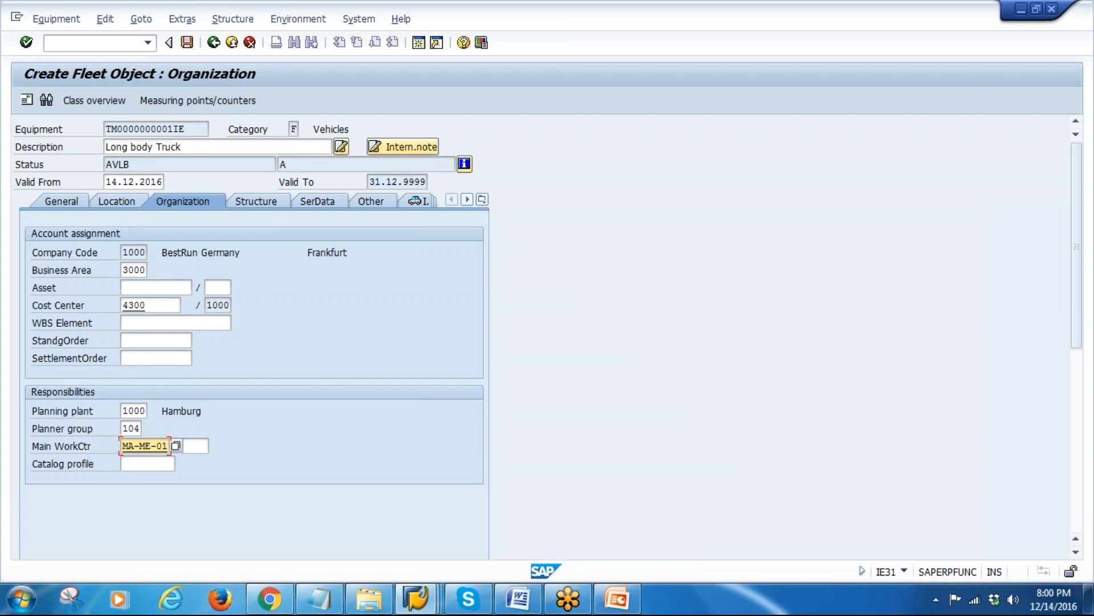
click(143, 465)
click(195, 446)
click(192, 462)
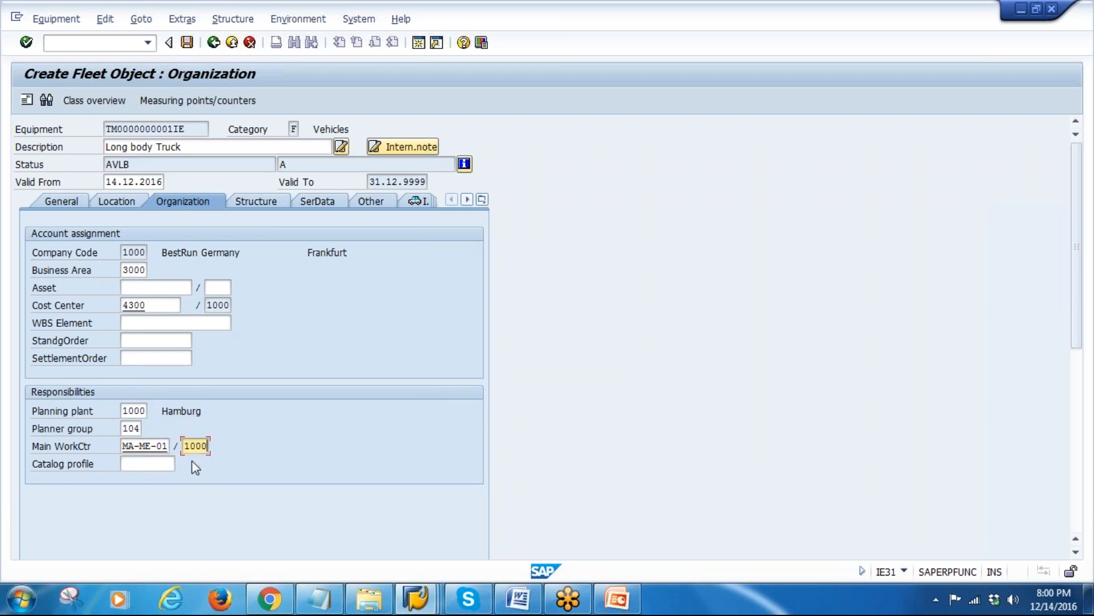
key(Return)
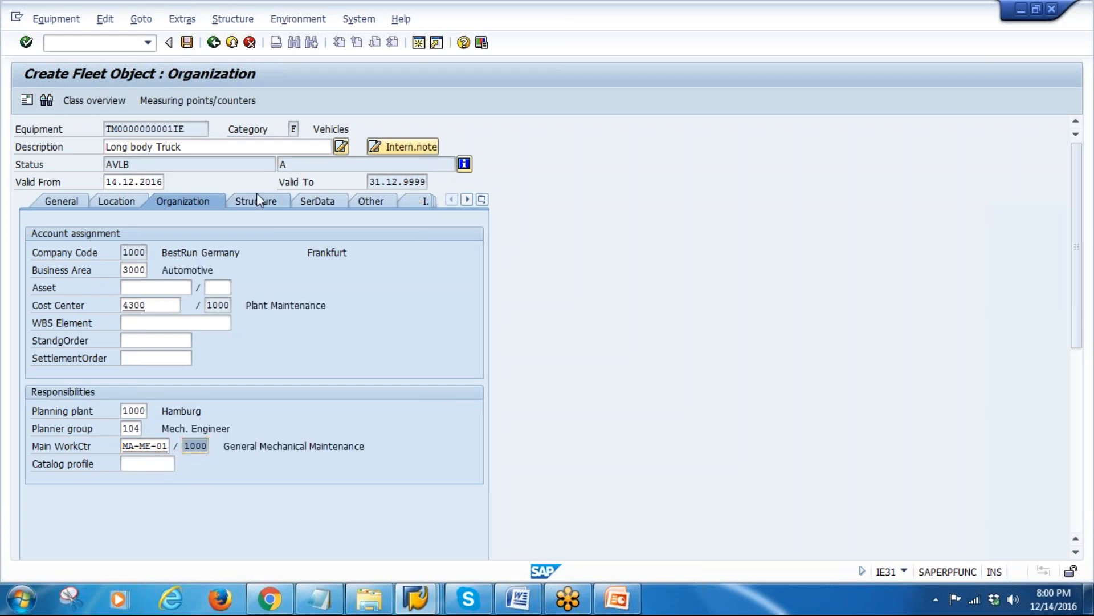
Step: Open the truck's structure data, and start transaction IL01 in the other SAP session
click(255, 201)
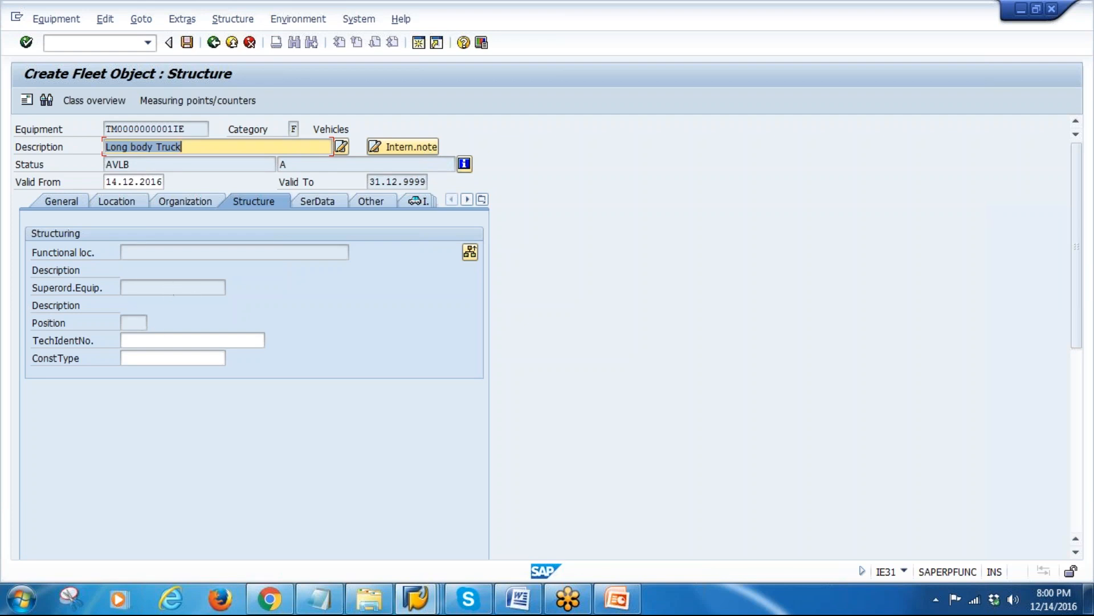
mouse_move(417, 608)
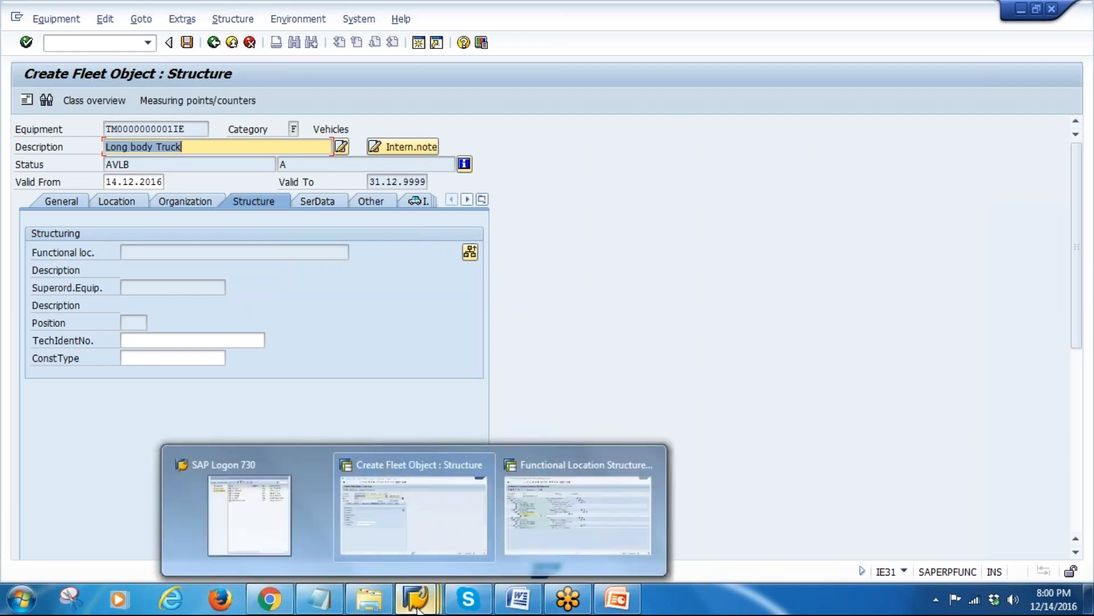
click(582, 497)
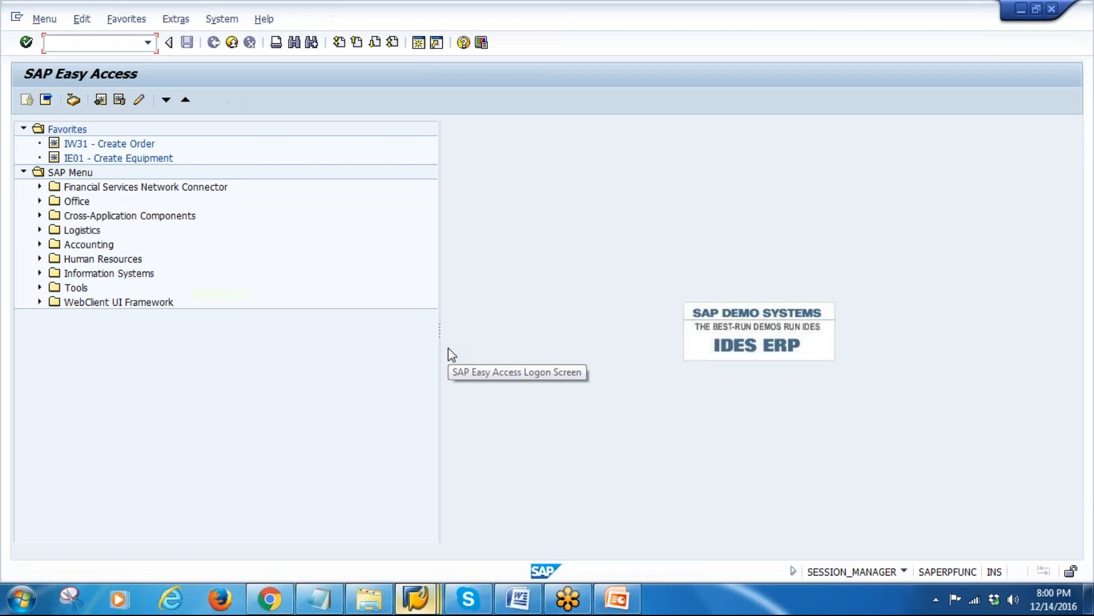
text(IL01)
key(Return)
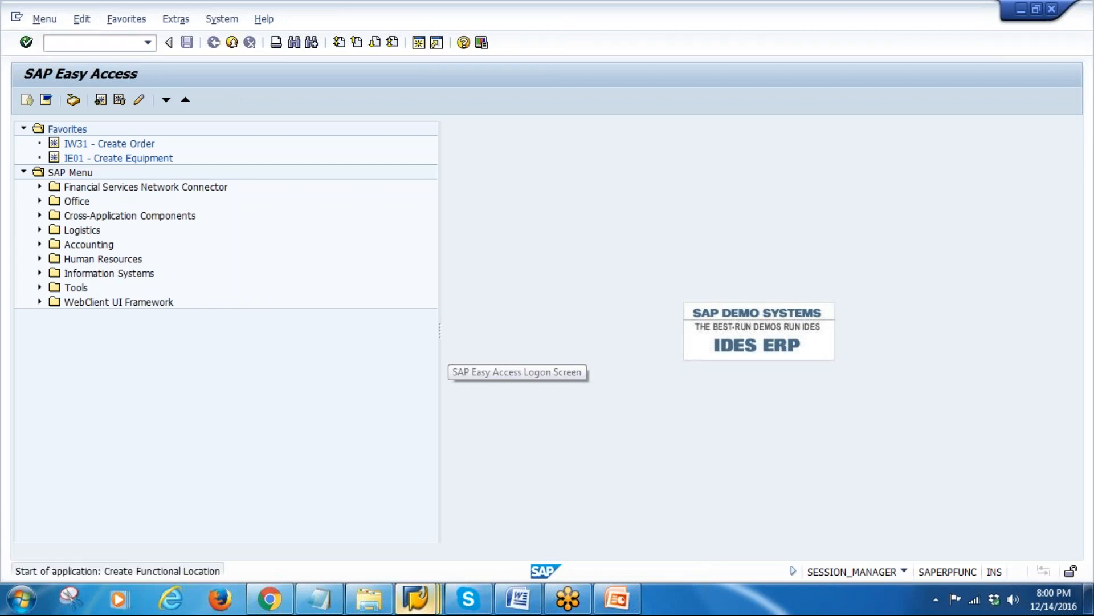
Step: Enter TAUT-UT1-UNLP as the new functional location, based on TAUT-UT1-UTLY, and continue to its master data
click(186, 168)
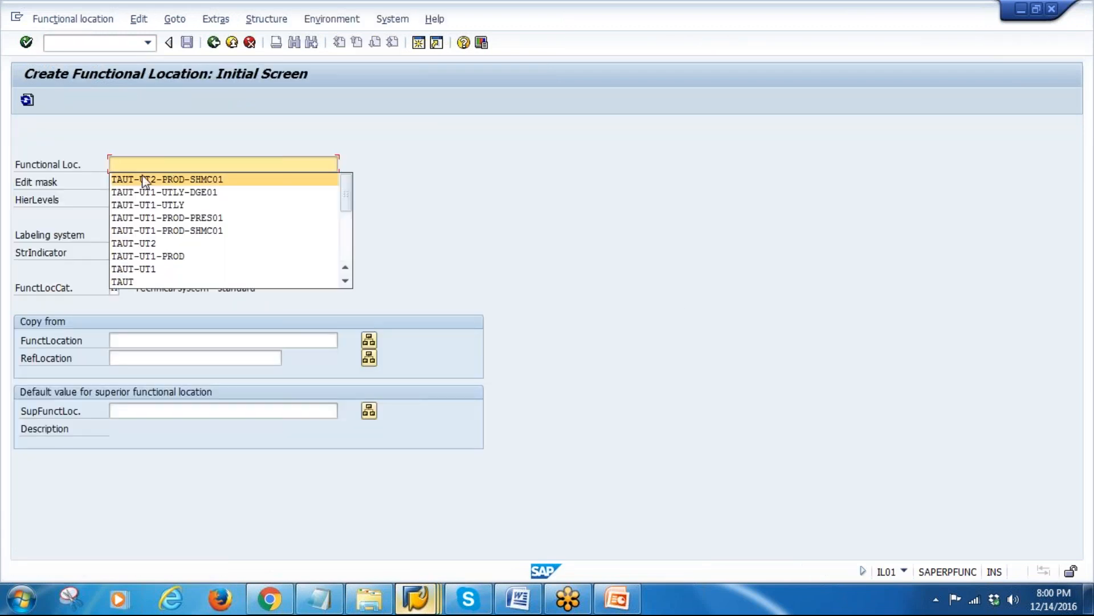
click(169, 205)
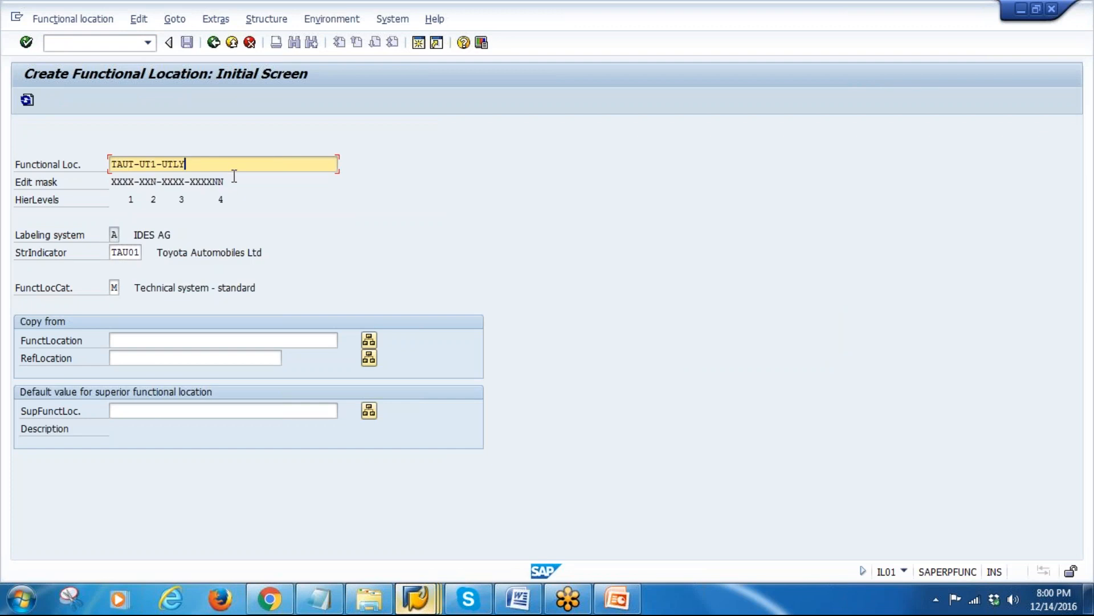
key(BackSpace)
key(BackSpace)
key(BackSpace)
key(BackSpace)
text(UN)
key(Return)
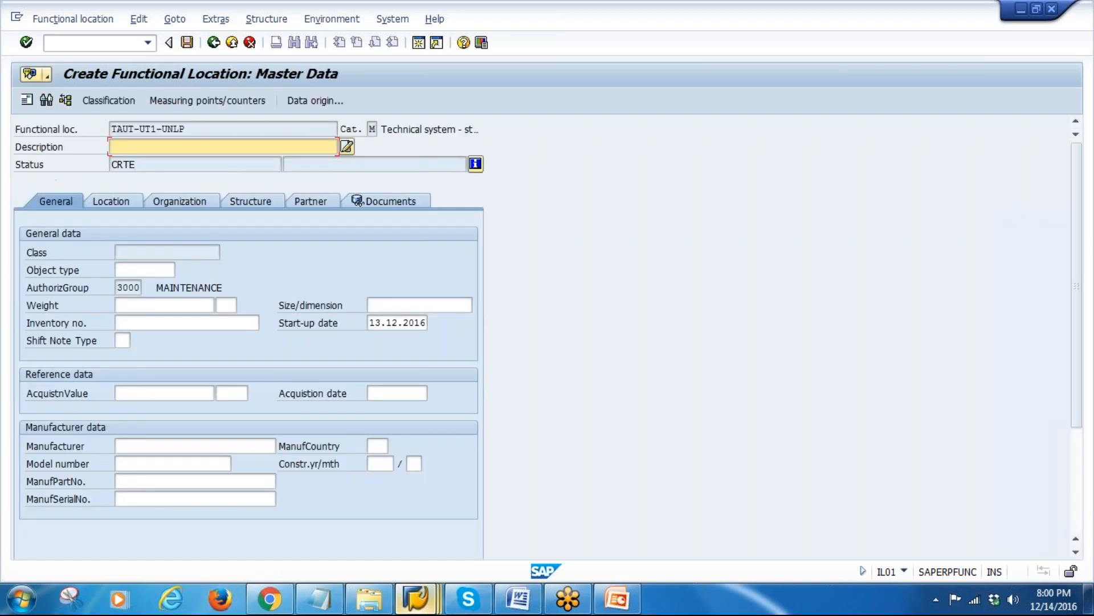
Step: Describe the functional location as Truck unloading Point, review its location and structure data, and save it
key(BackSpace)
text(Truck unloading Point)
key(Return)
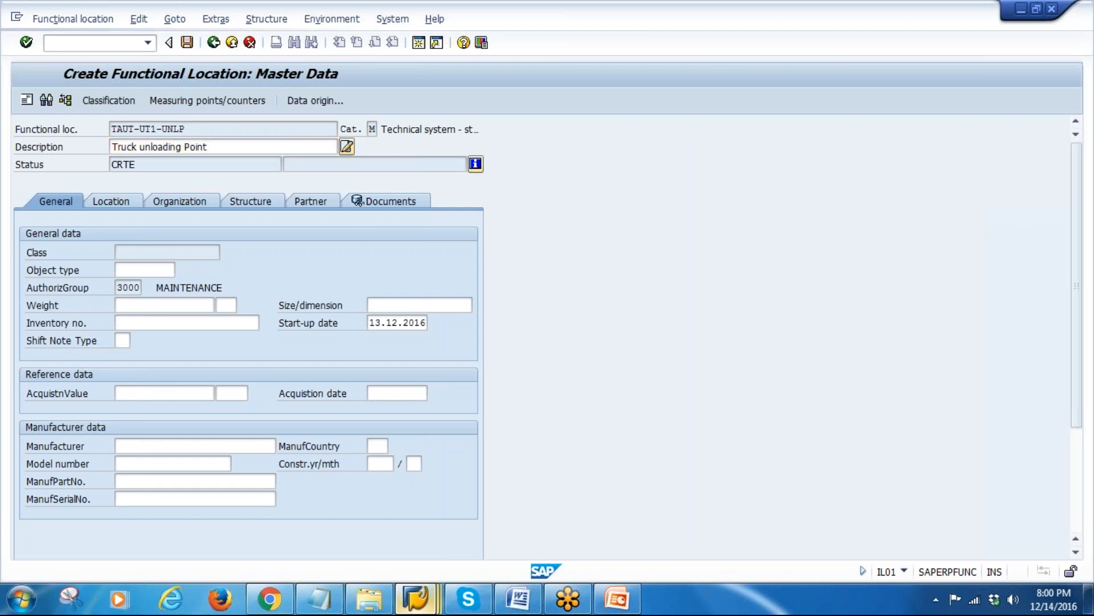
click(139, 204)
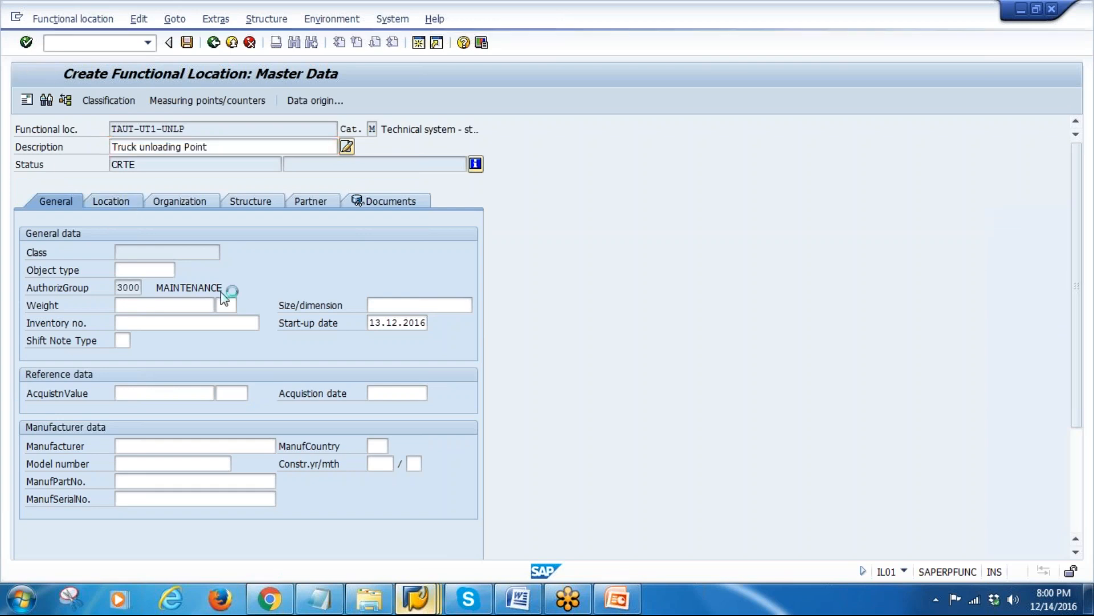
click(196, 203)
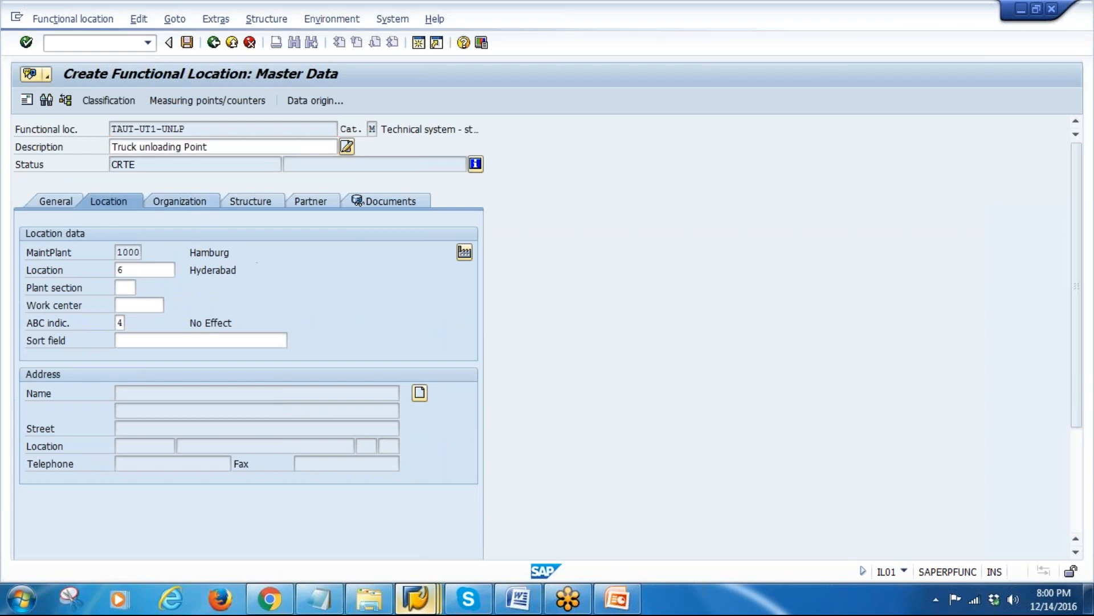
click(257, 199)
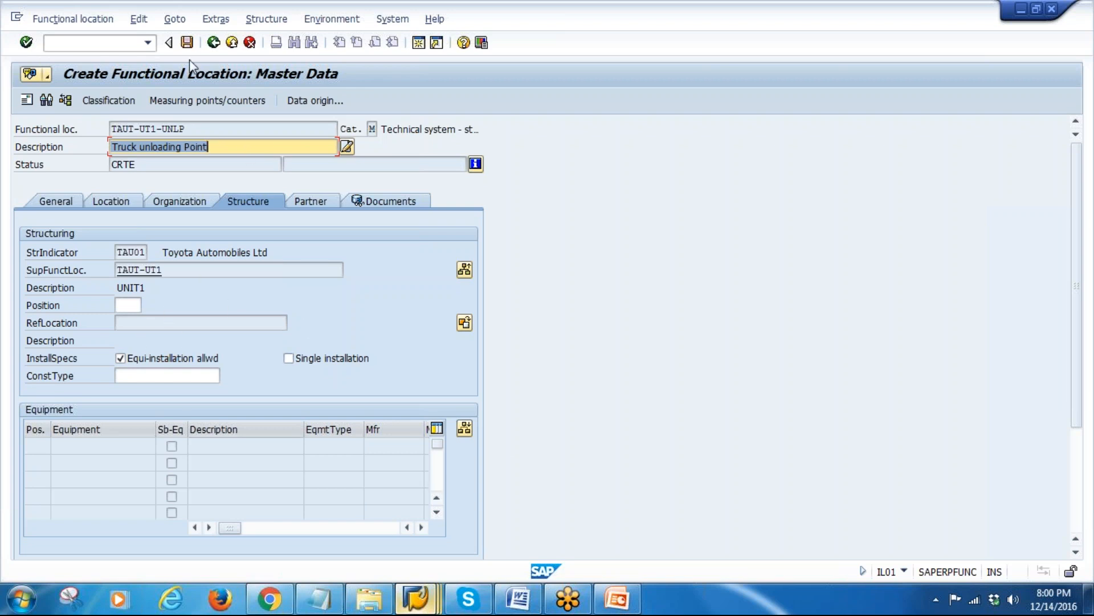
click(187, 42)
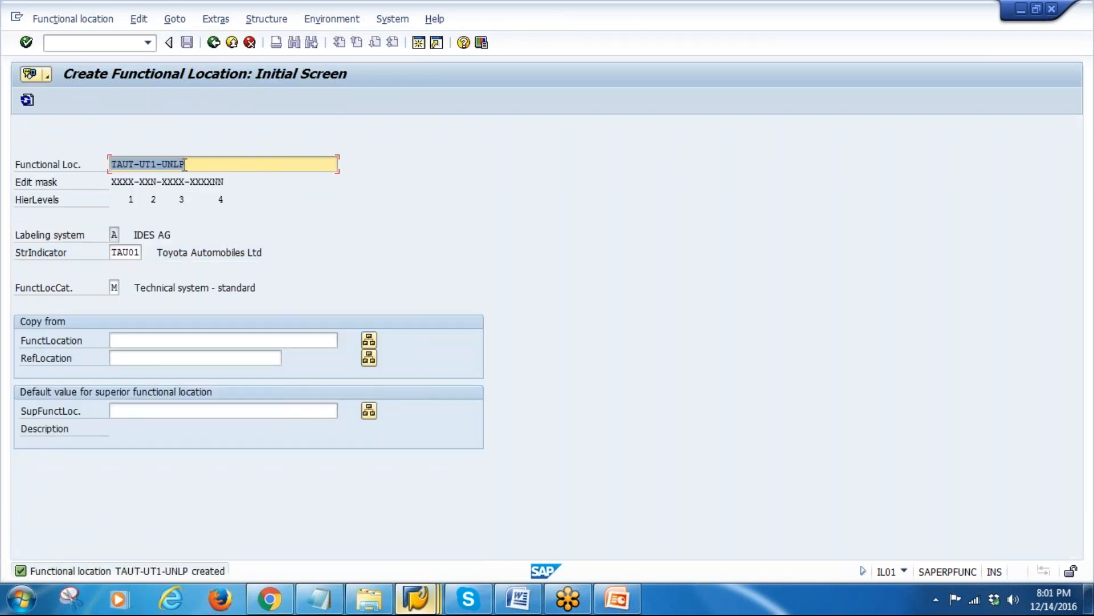
Step: Copy the code TAUT-UT1-UNLP and install the Long body Truck fleet object at that functional location
drag(190, 164, 78, 164)
key(ctrl+c)
click(103, 260)
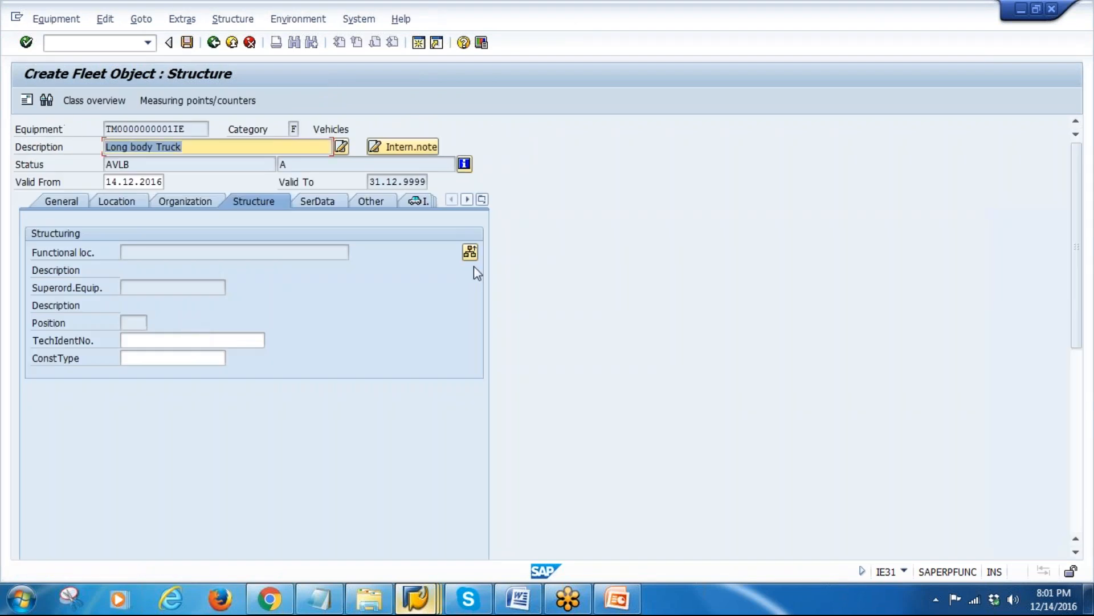
click(469, 252)
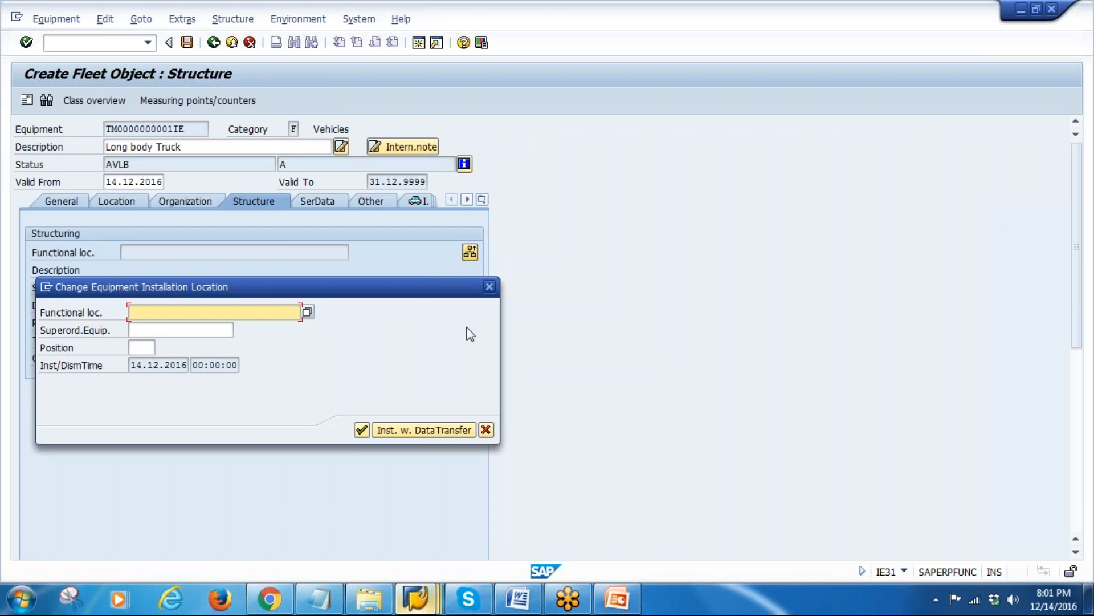
key(ctrl+v)
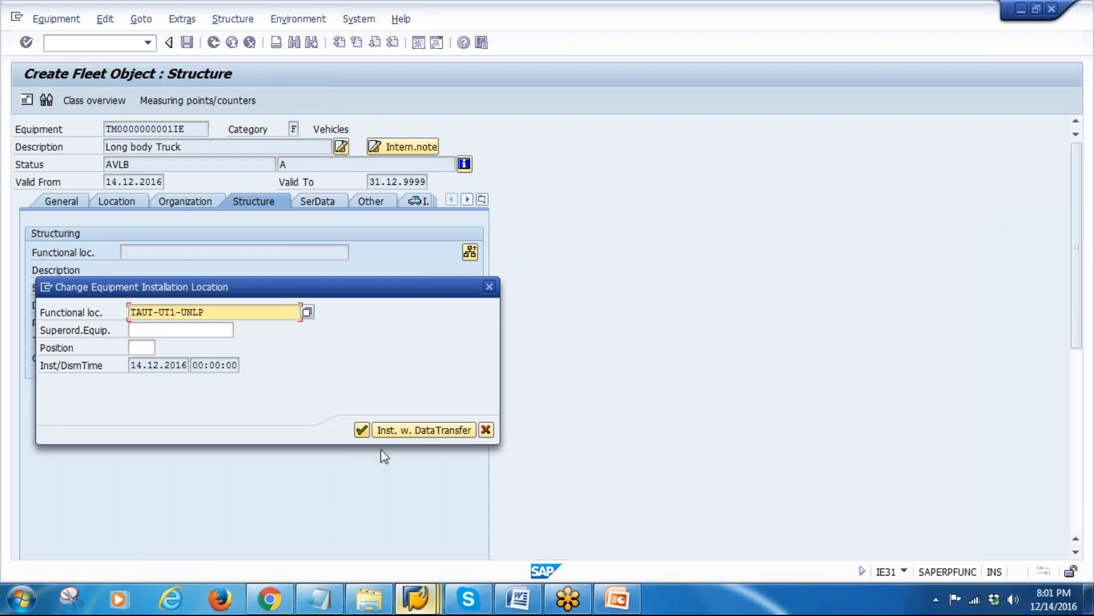
click(362, 430)
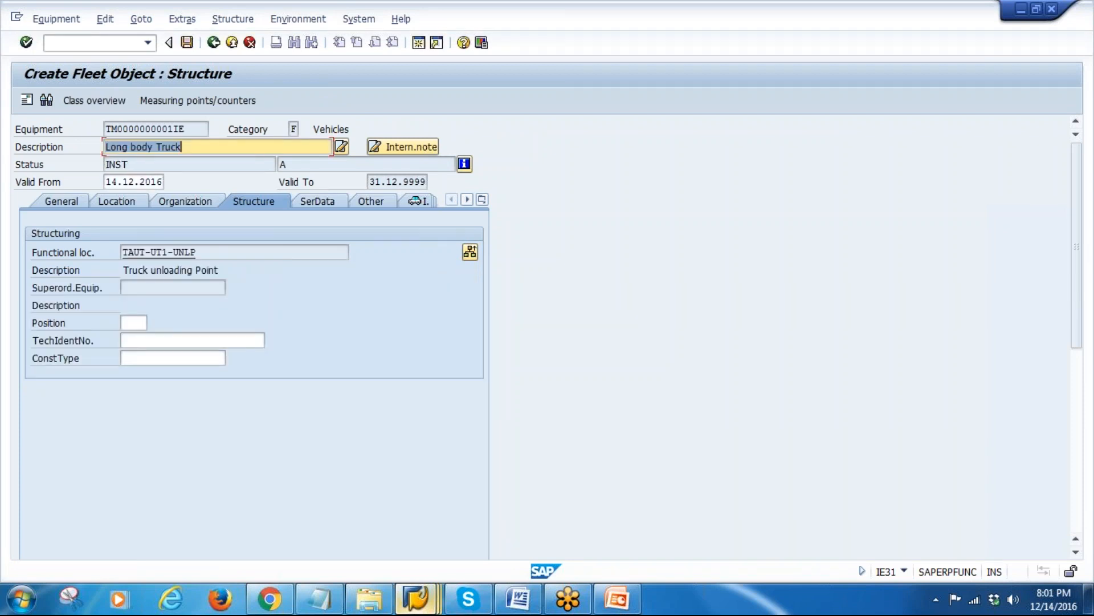
Step: Set the truck's technical identification number to TRUCK
click(174, 340)
text(TRUCK)
key(Return)
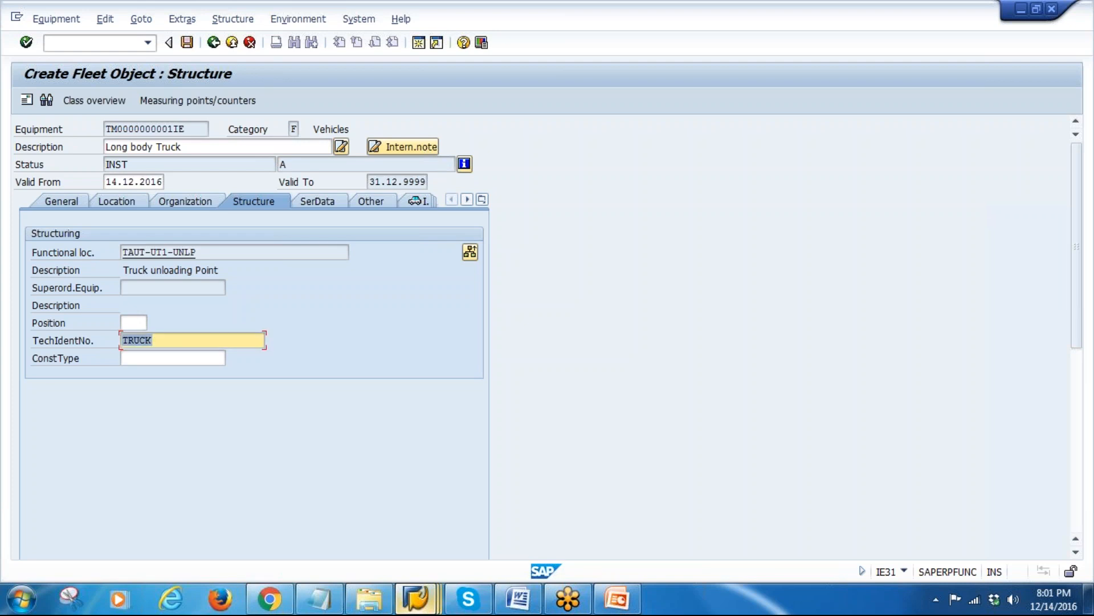
Step: Examine the truck's serial number data and highlight the Serial Numbers topic in the Word course syllabus before returning to SAP
click(319, 203)
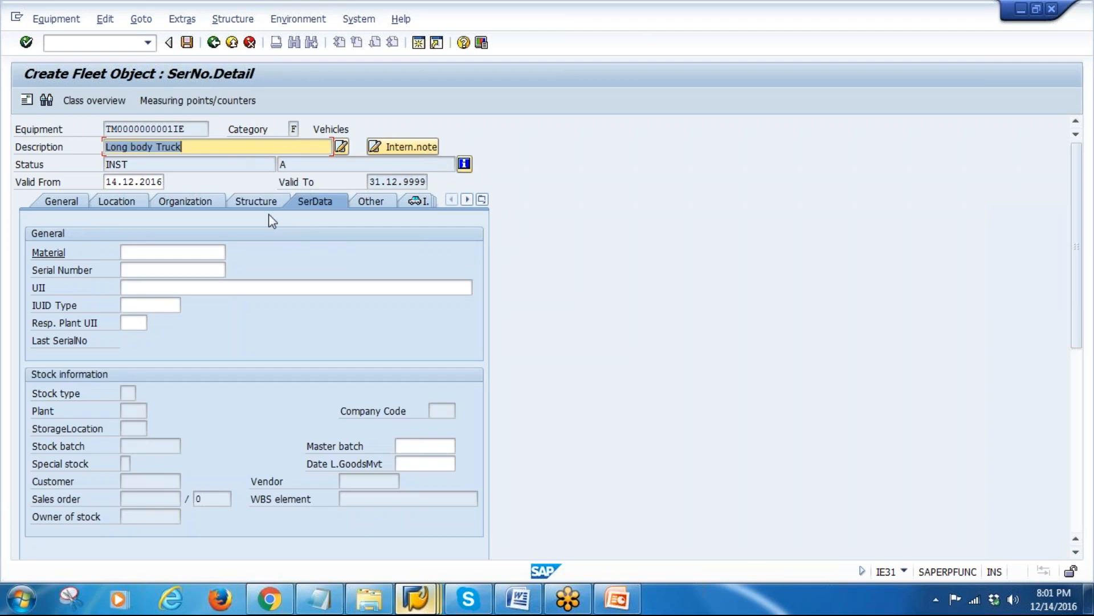
click(617, 599)
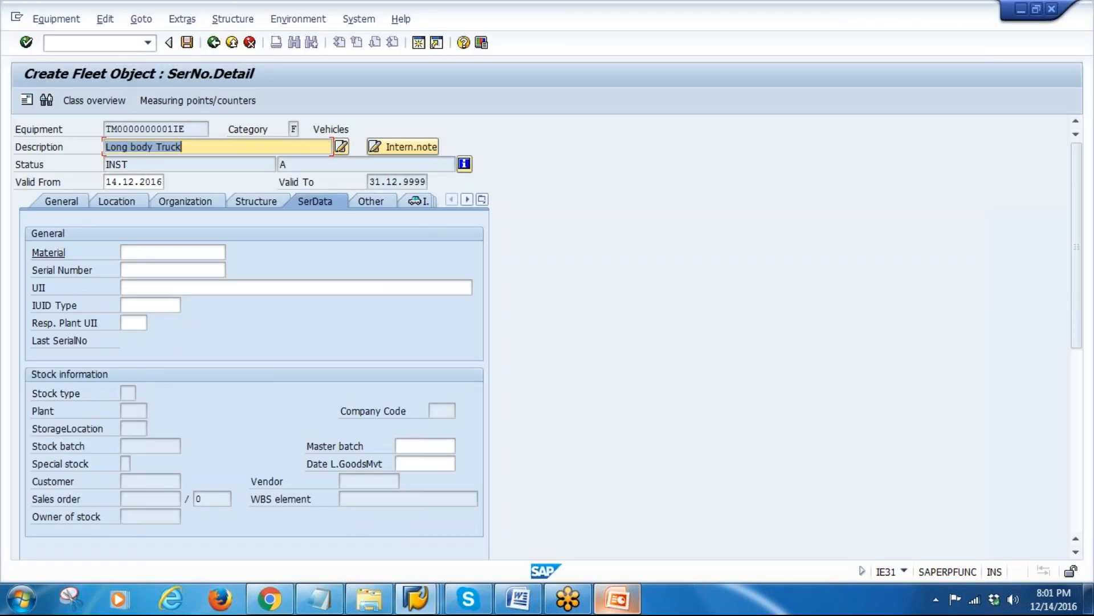
click(294, 130)
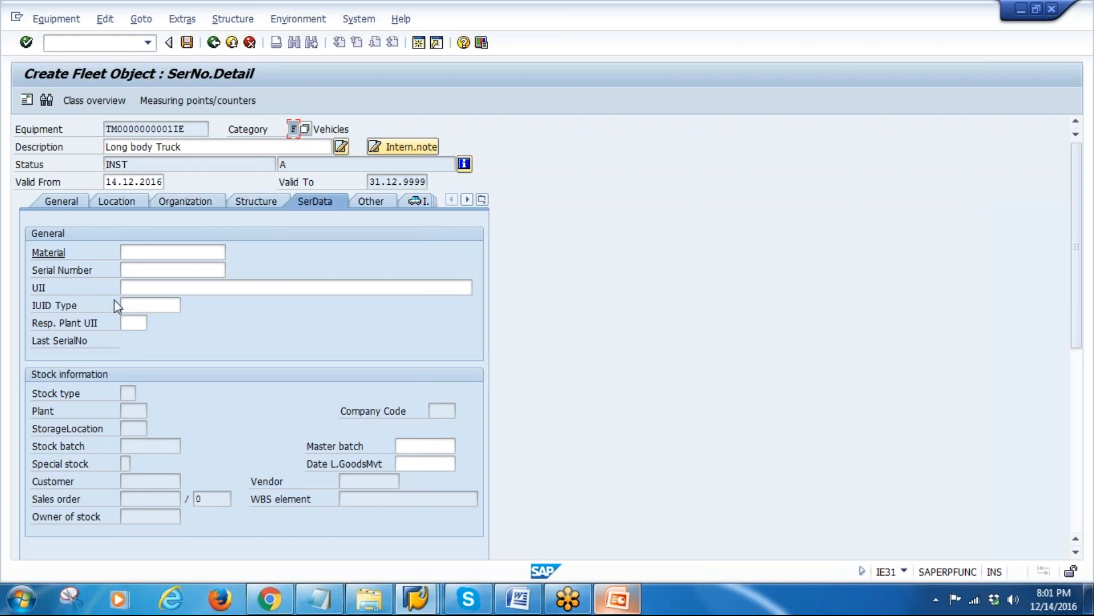
click(518, 599)
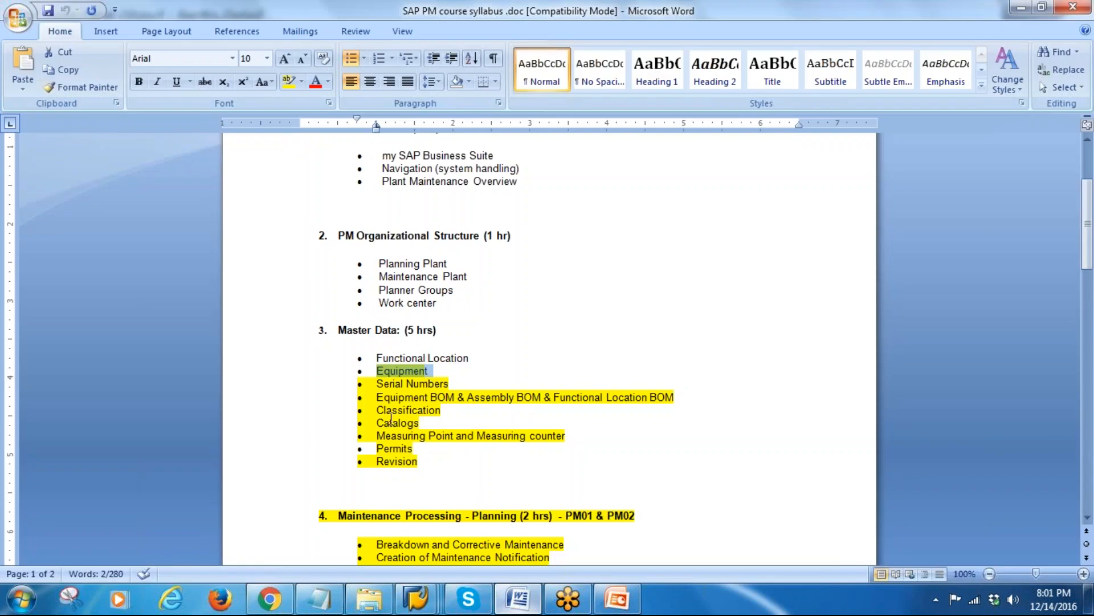
drag(380, 385, 441, 379)
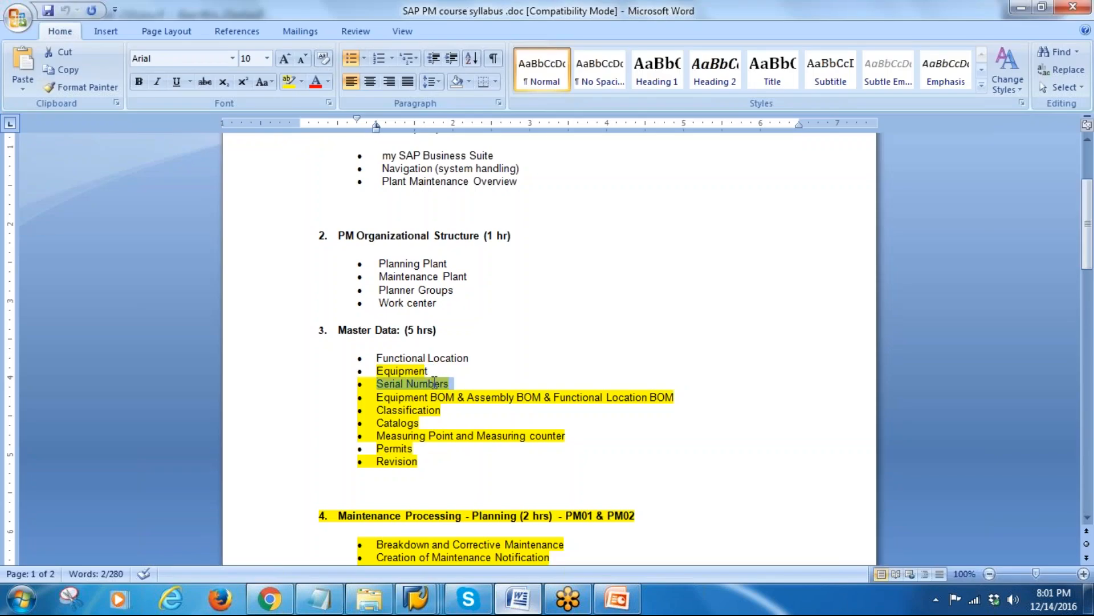
key(alt+Tab)
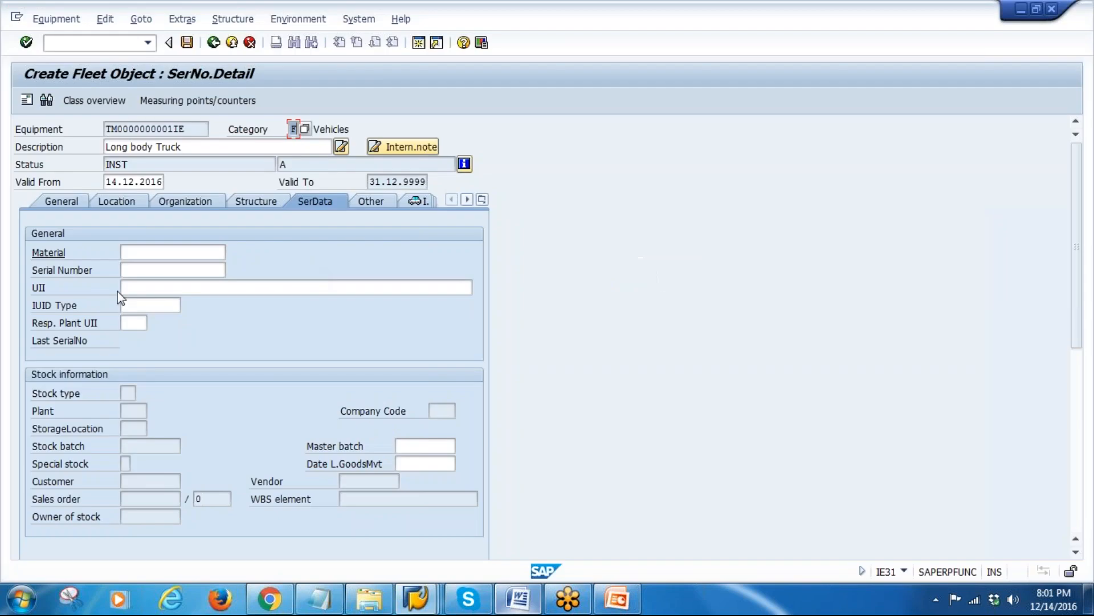
Step: Examine the truck's vendor and customer data, then its identification, transport-relevant, dimension and replacement data
click(372, 202)
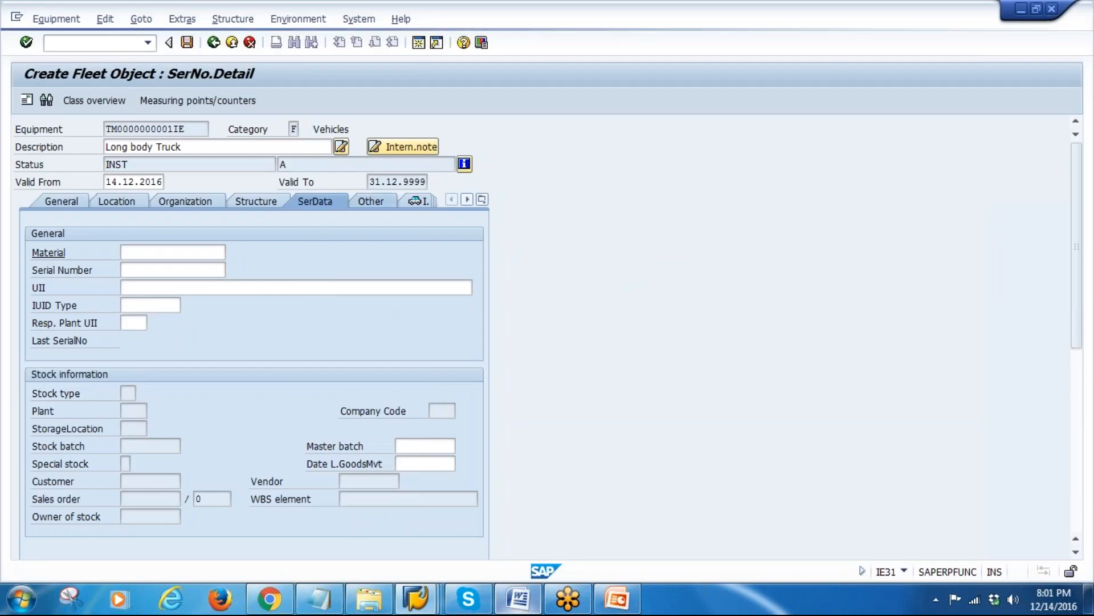
scroll(228, 424, down, 1)
click(134, 321)
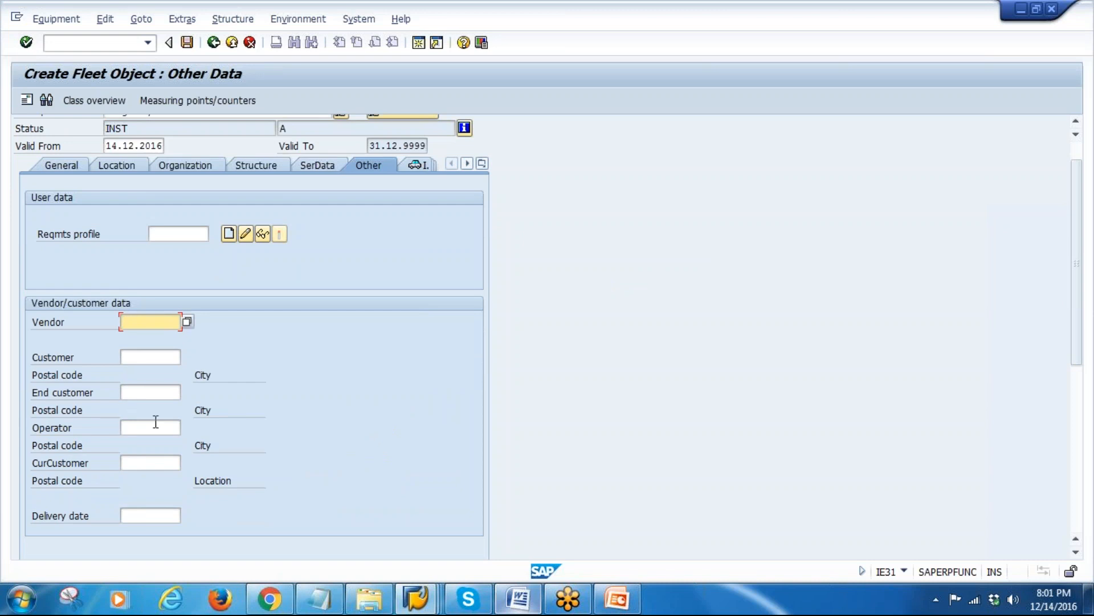
click(415, 166)
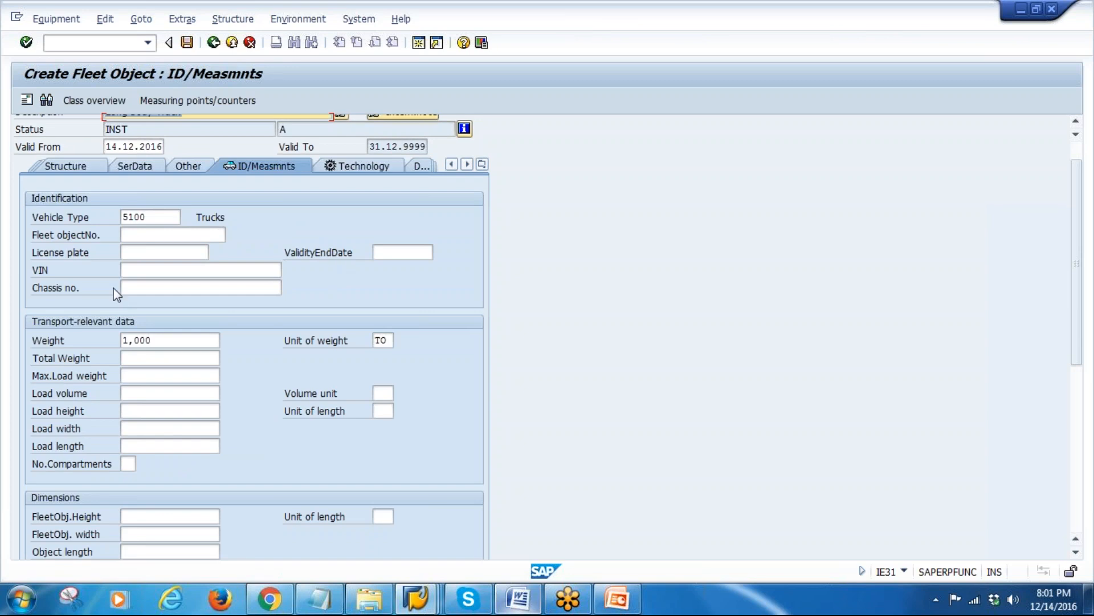
click(135, 254)
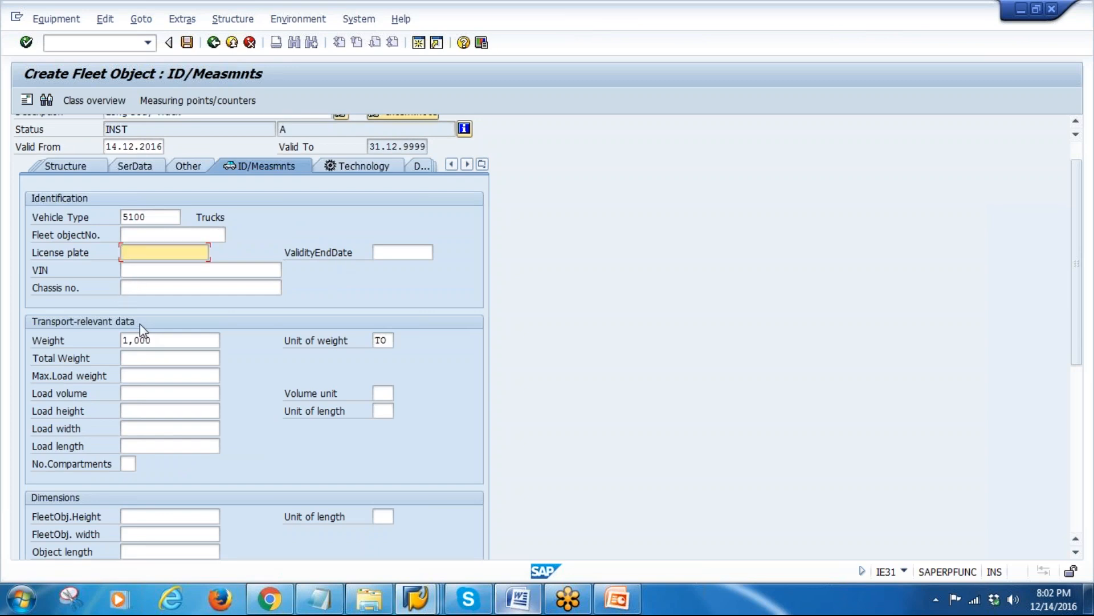
click(151, 288)
click(142, 354)
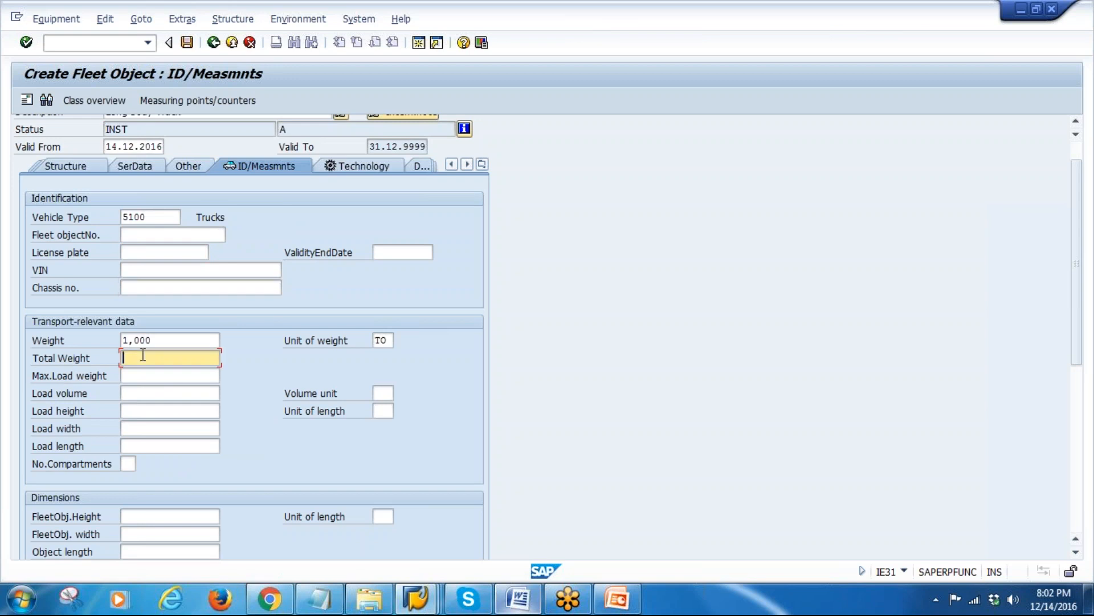
scroll(147, 433, down, 2)
scroll(254, 336, down, 5)
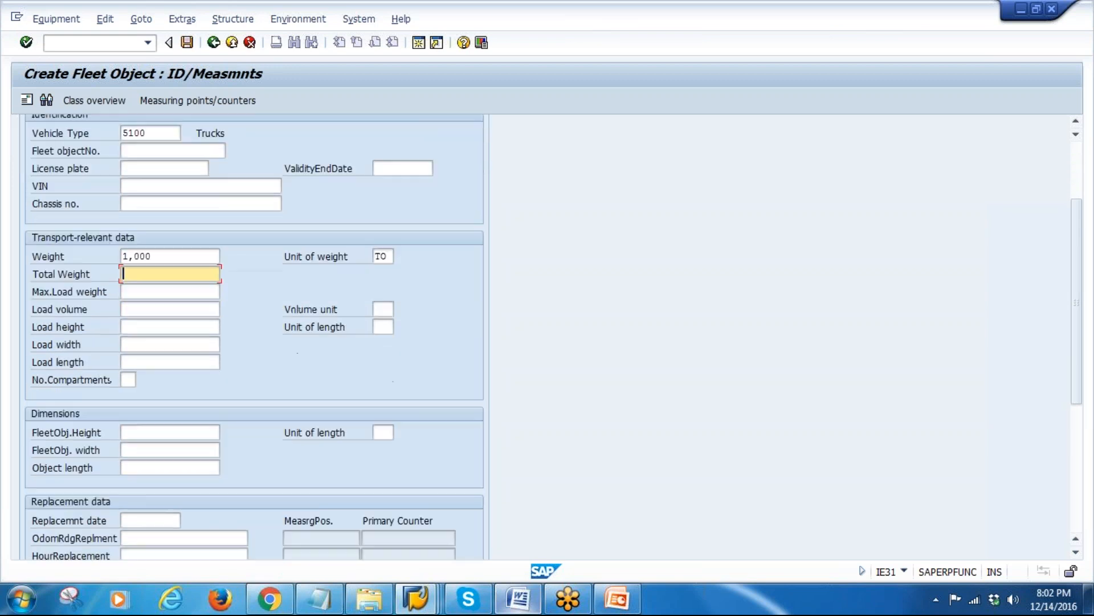
scroll(253, 336, up, 6)
scroll(254, 336, up, 1)
Step: Set the engine type to DIESEL 4 in the truck's technology data
click(357, 199)
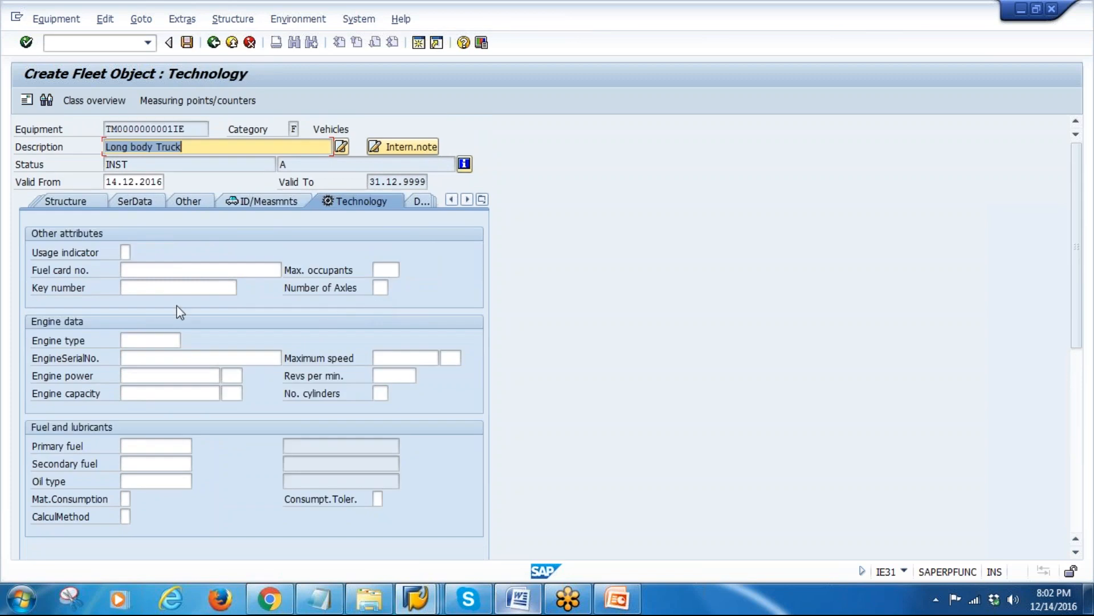
click(151, 341)
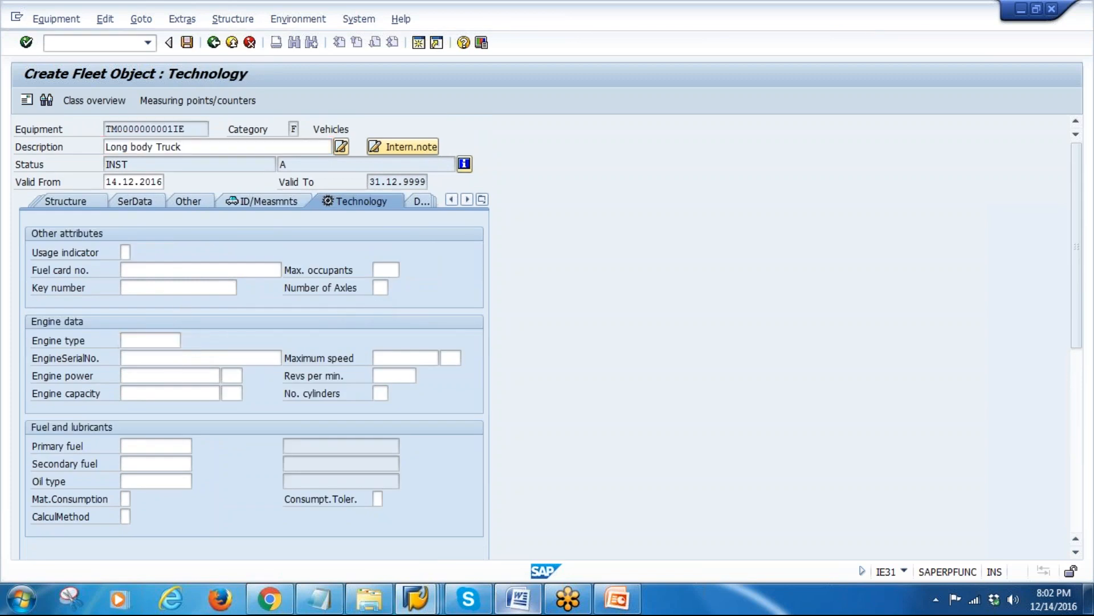
key(F4)
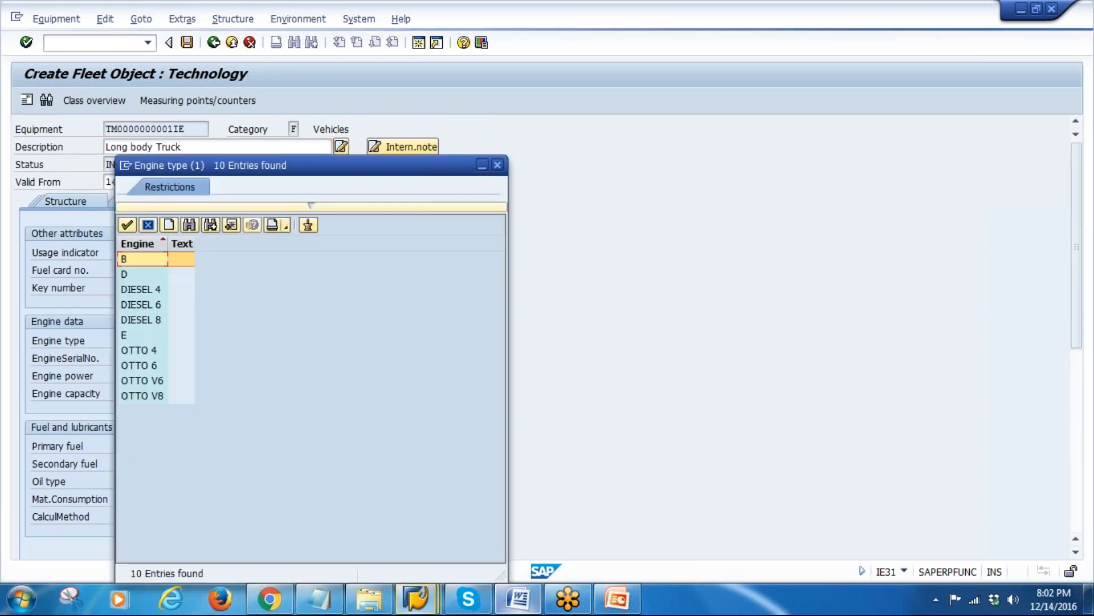
double_click(141, 297)
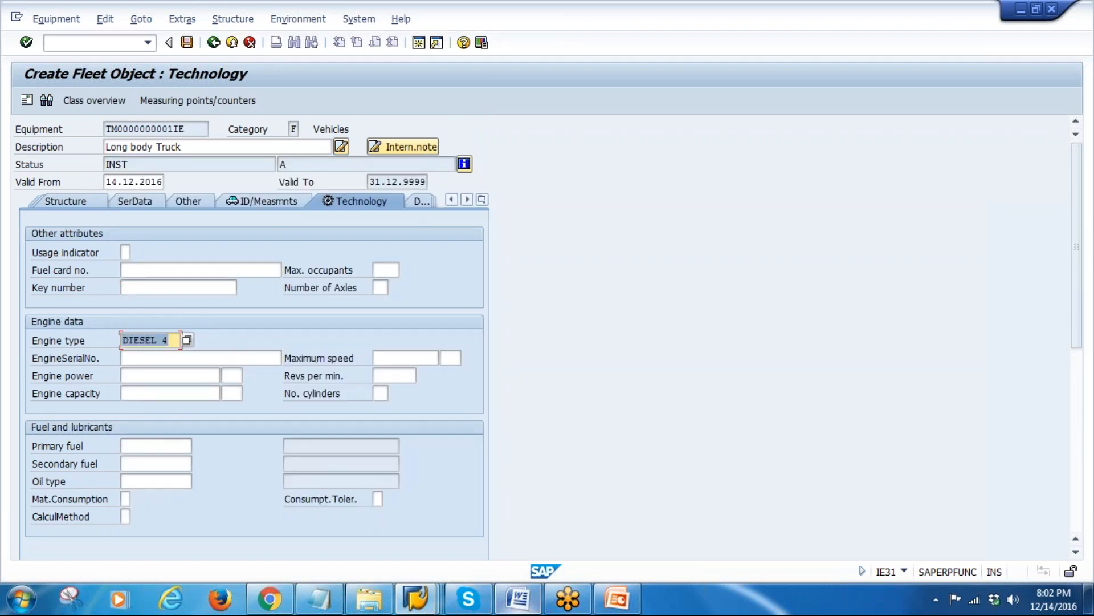
Step: Set the truck's primary fuel to DIESEL and its secondary fuel to SUPER
click(171, 446)
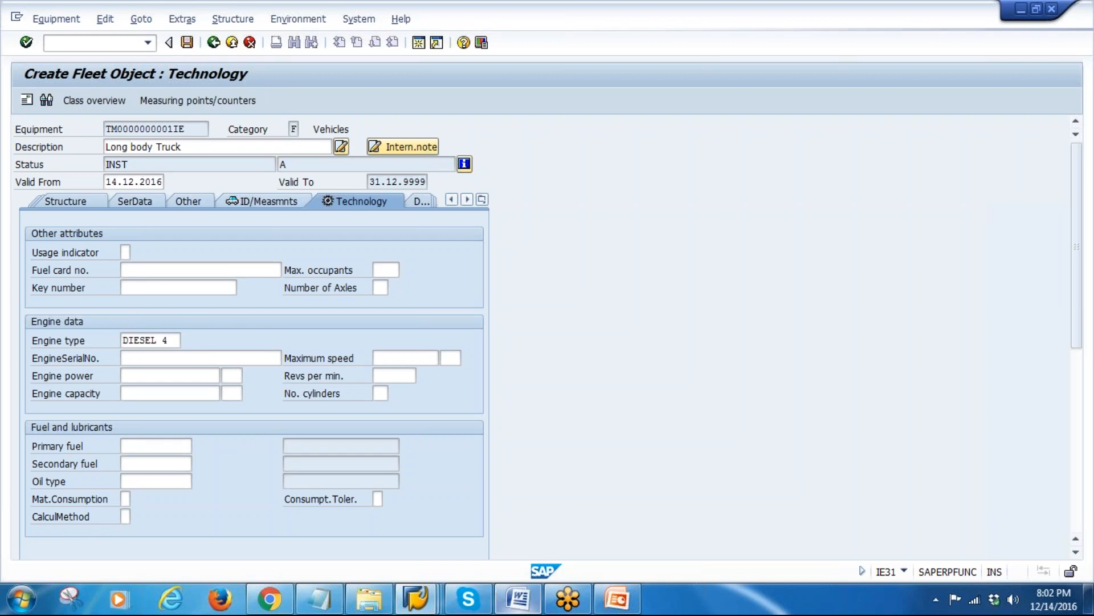
click(199, 446)
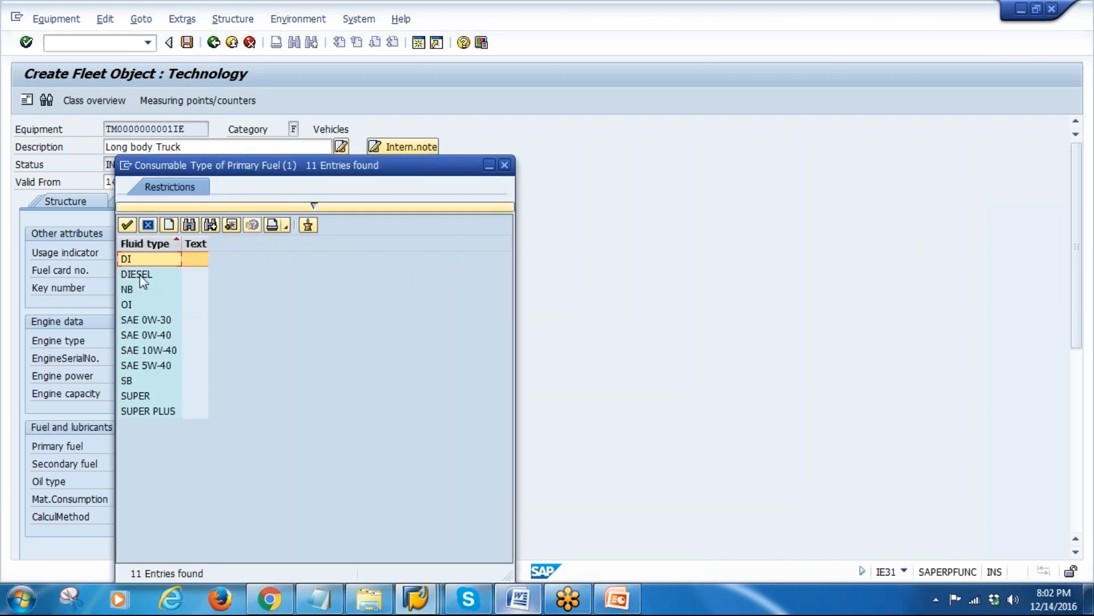
double_click(143, 274)
click(143, 463)
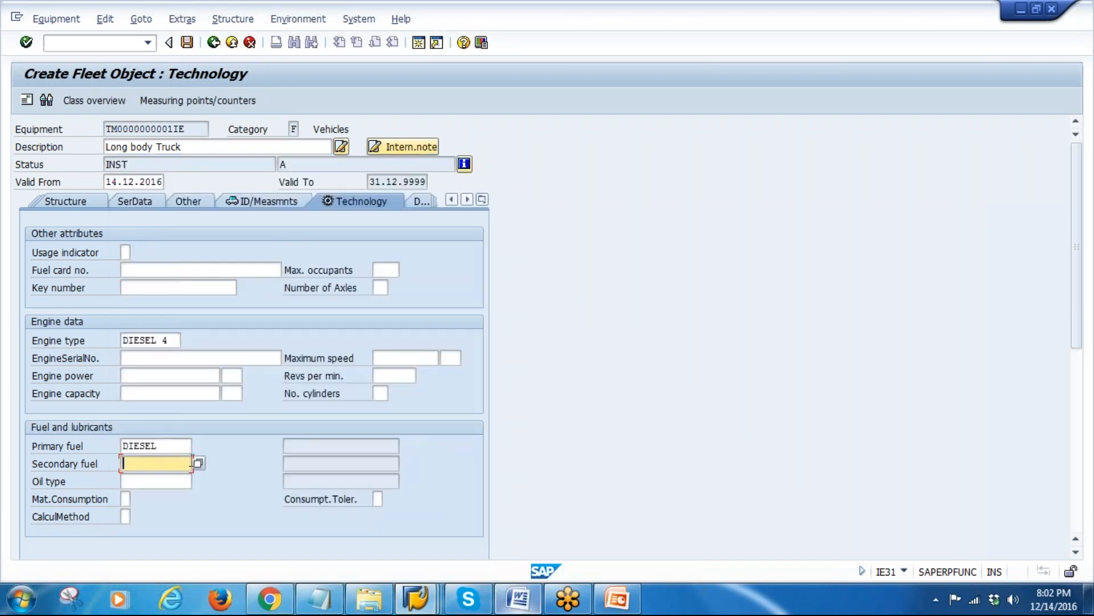
click(199, 465)
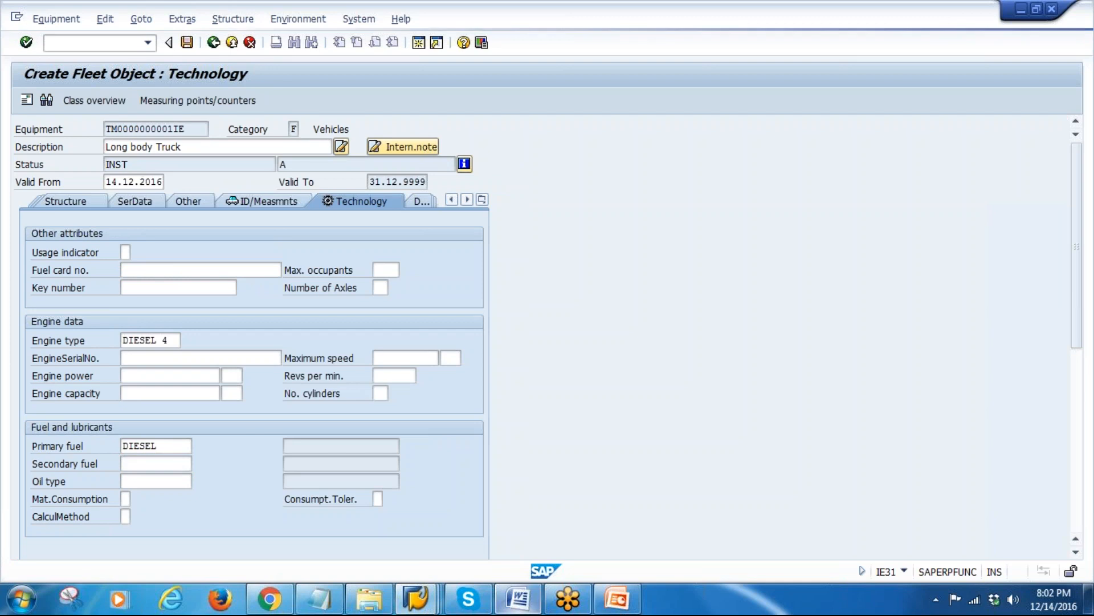
double_click(137, 396)
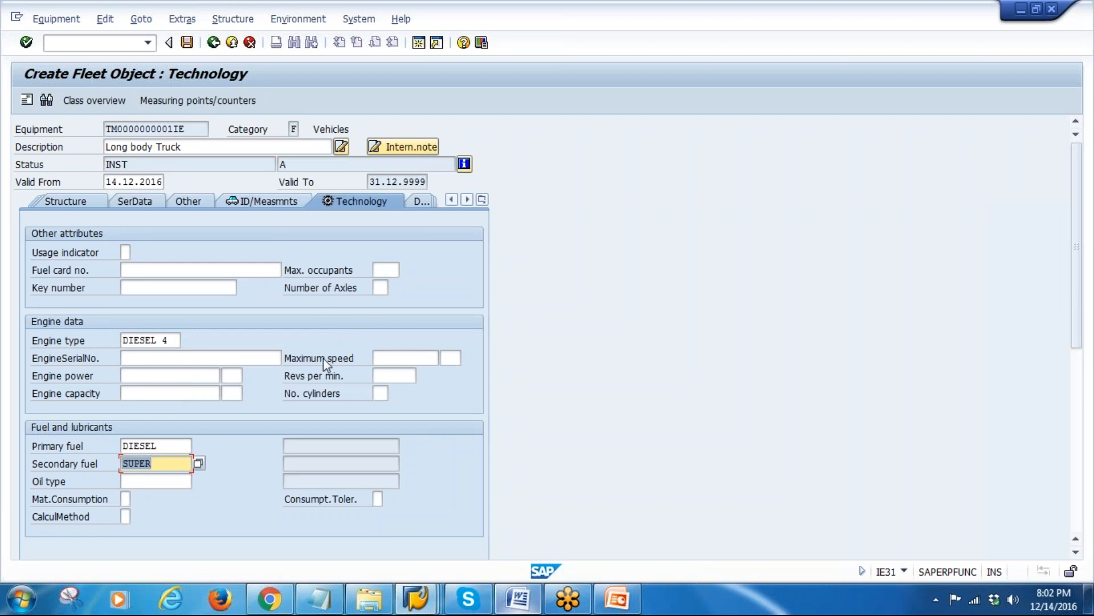
Step: Examine the truck's speed, engine power and capacity fields, its DSD vehicle data and its configuration control data
click(406, 358)
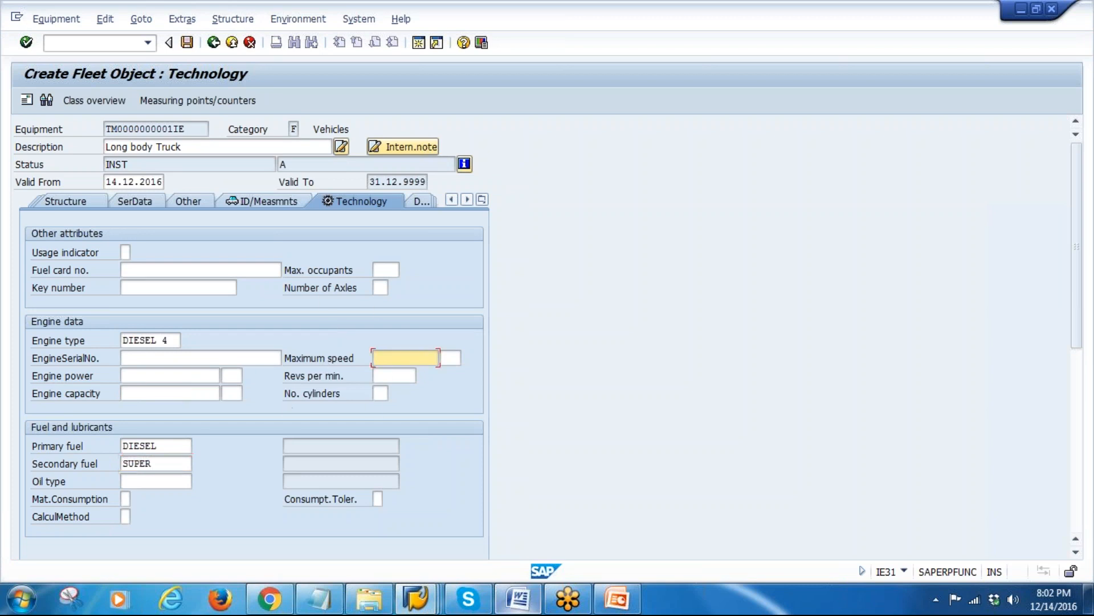
click(169, 394)
click(150, 377)
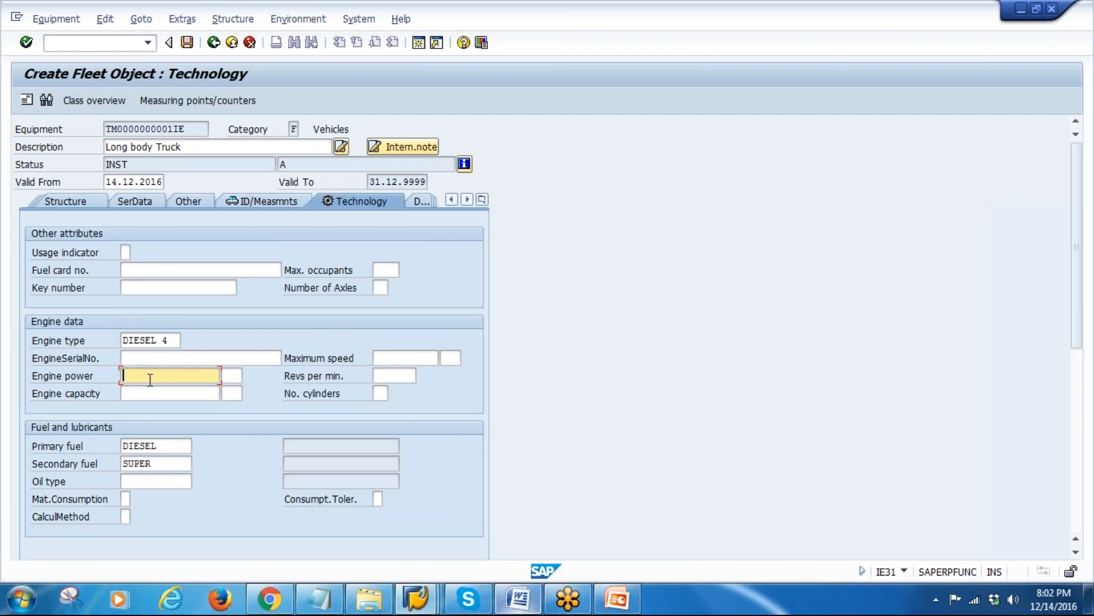
click(418, 202)
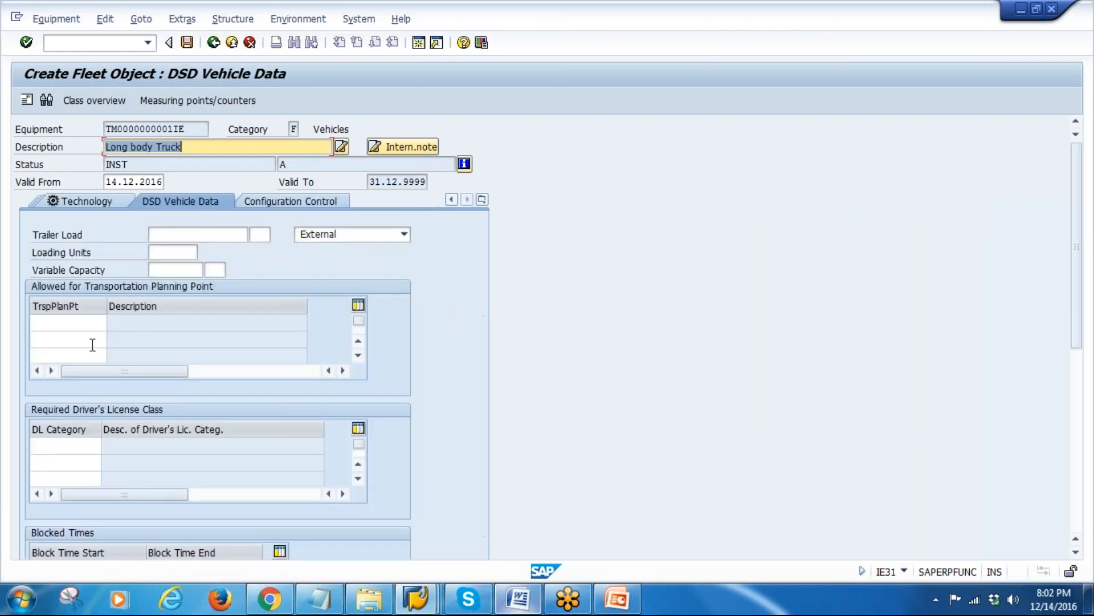
click(72, 446)
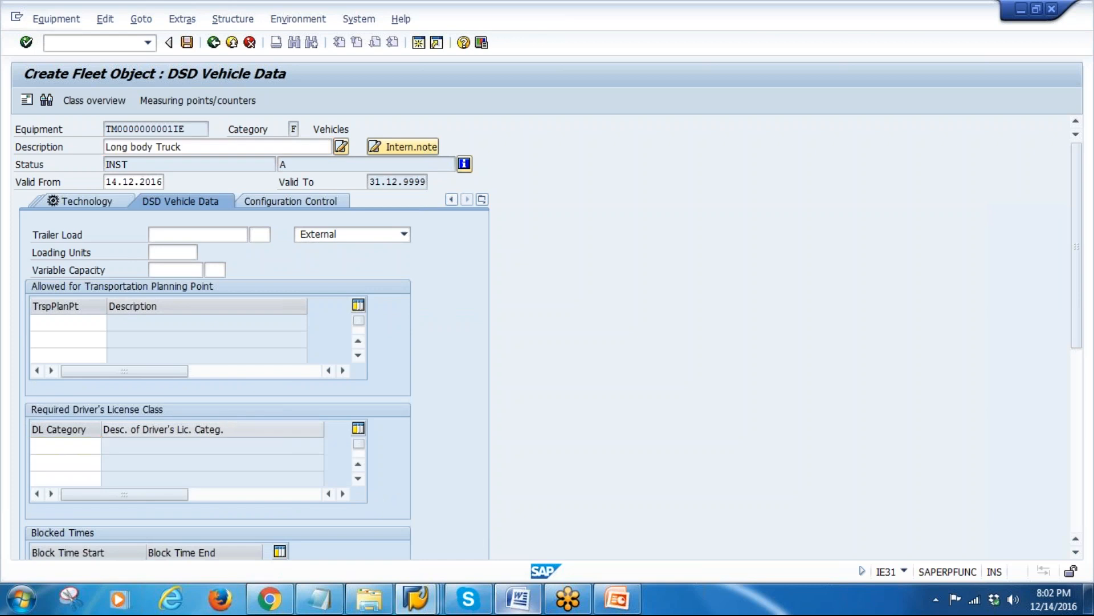
drag(1077, 305, 1090, 267)
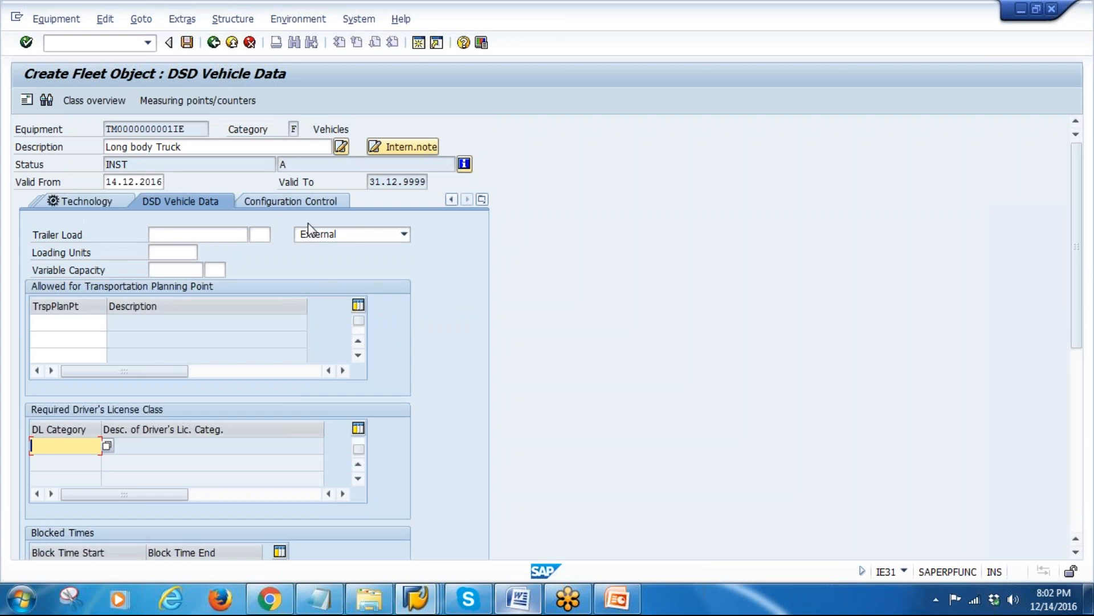
click(302, 203)
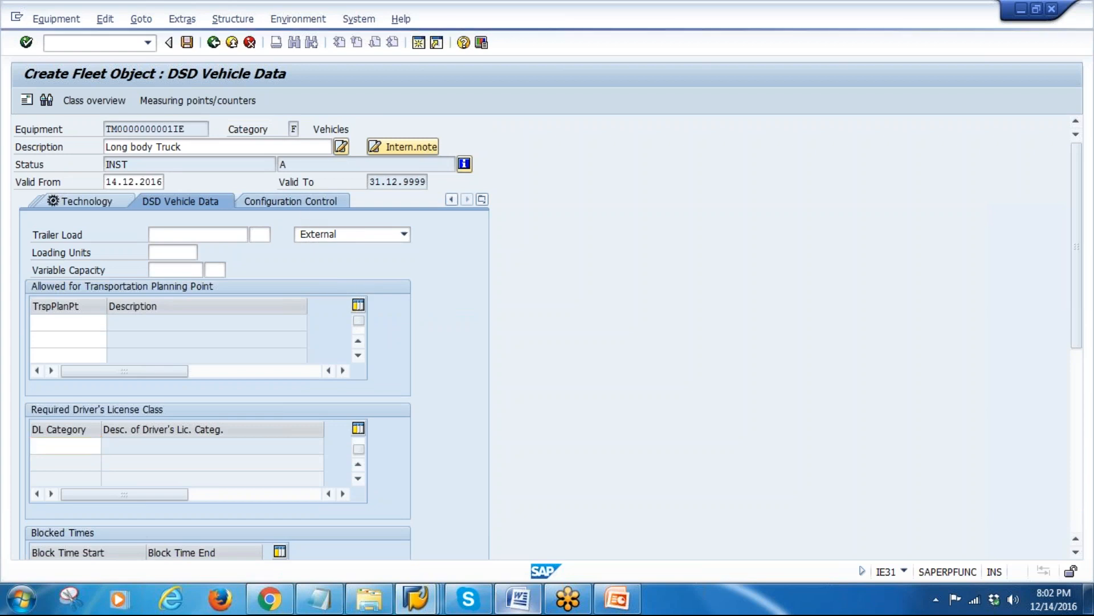
Step: Change the truck's ownership in the DSD vehicle data to Own
click(178, 205)
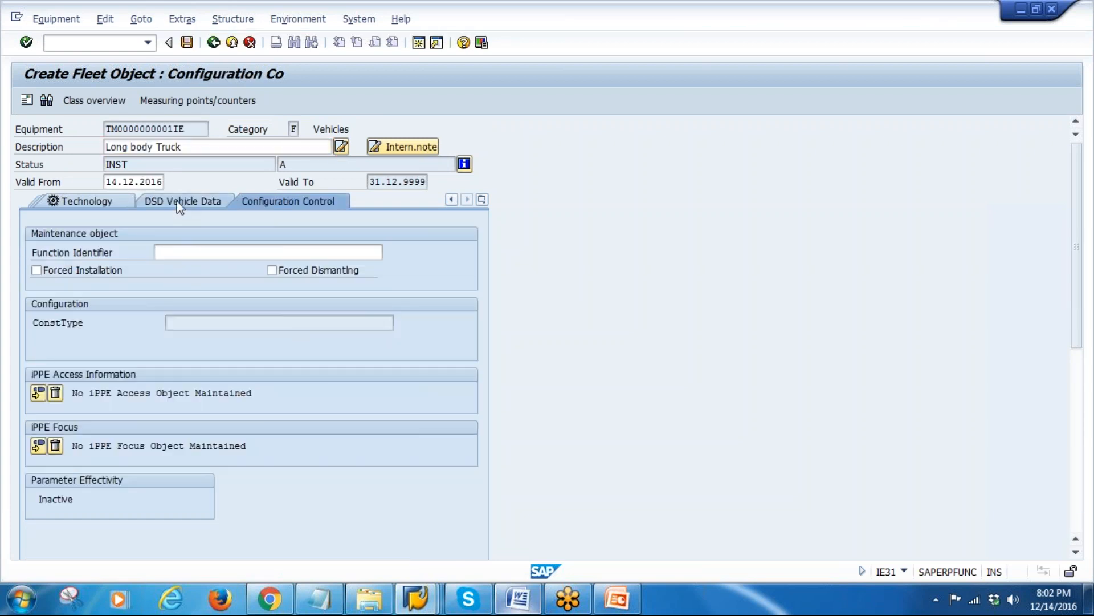
click(404, 234)
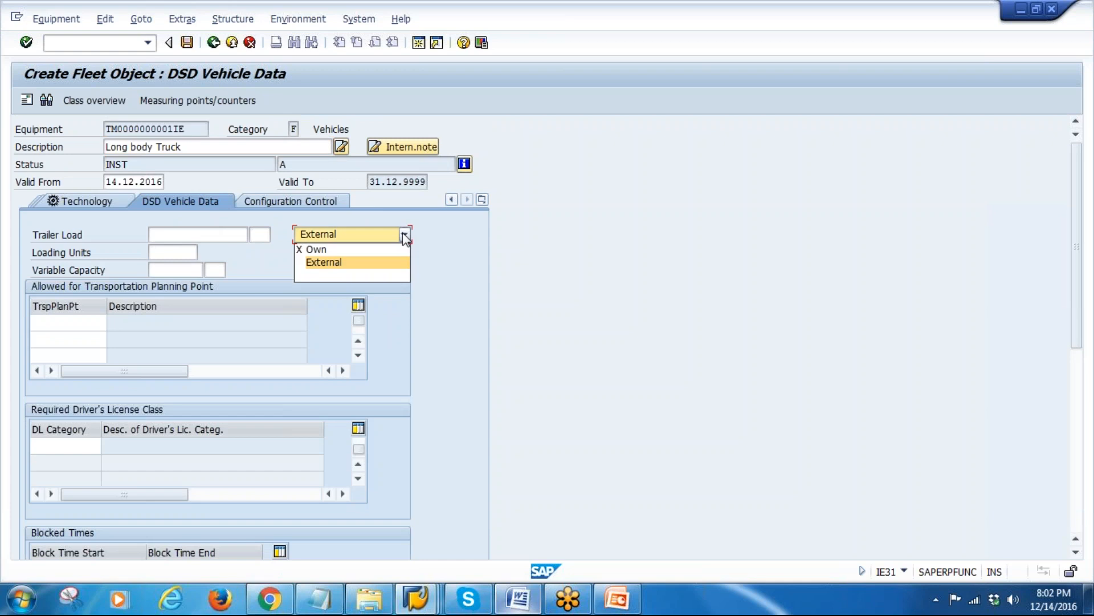
click(326, 250)
key(Return)
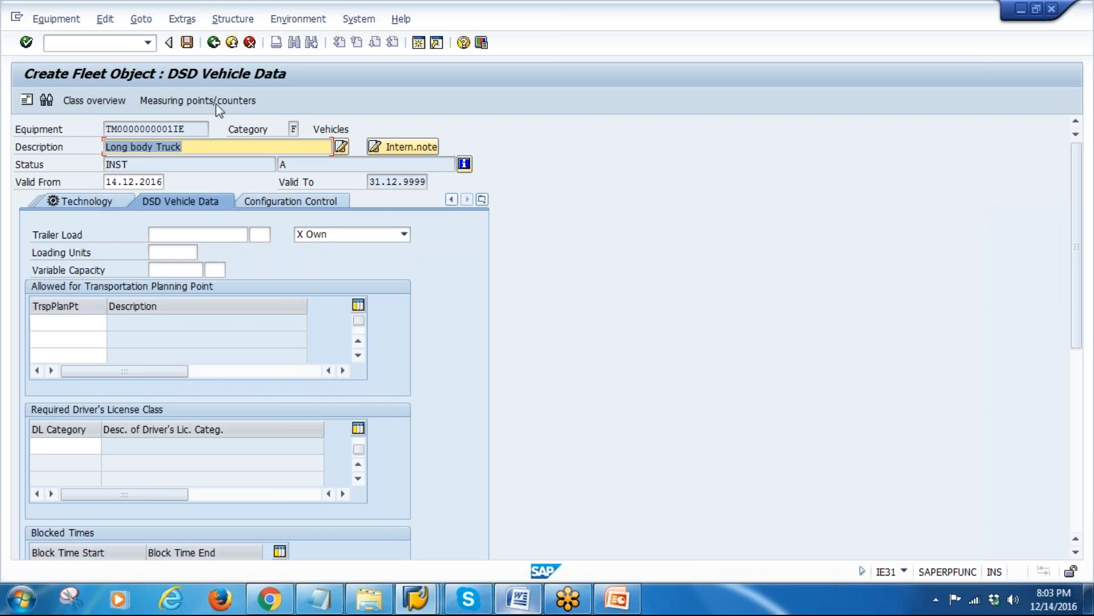
Step: Save the new Long body Truck fleet object
click(187, 43)
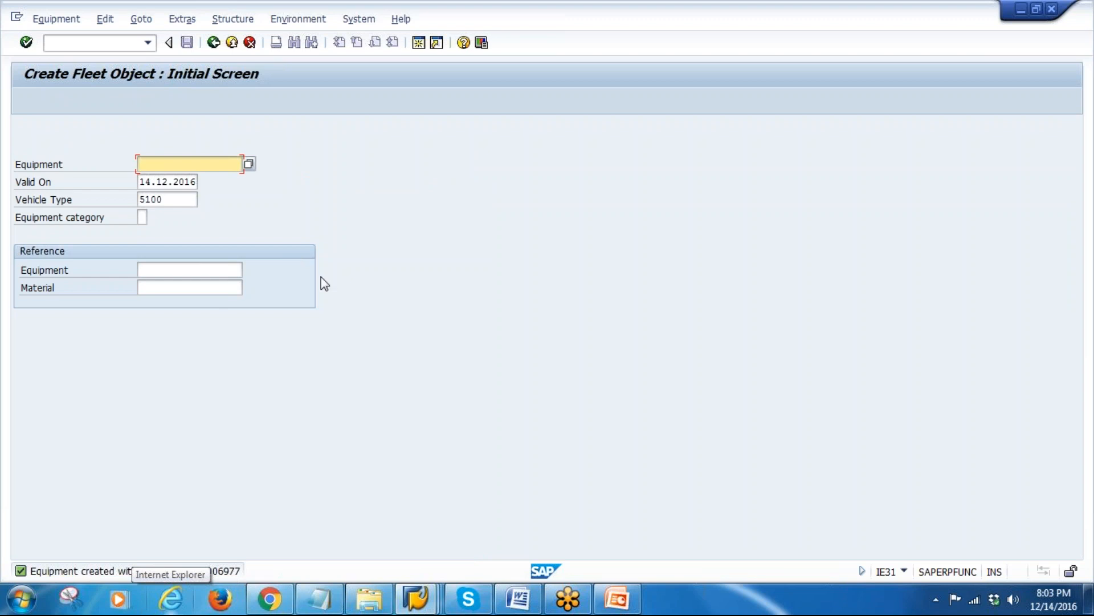
Step: Reload the TAUT functional location structure fully expanded and examine the Long body Truck equipment under TAUT-UT1-UNLP
mouse_move(421, 605)
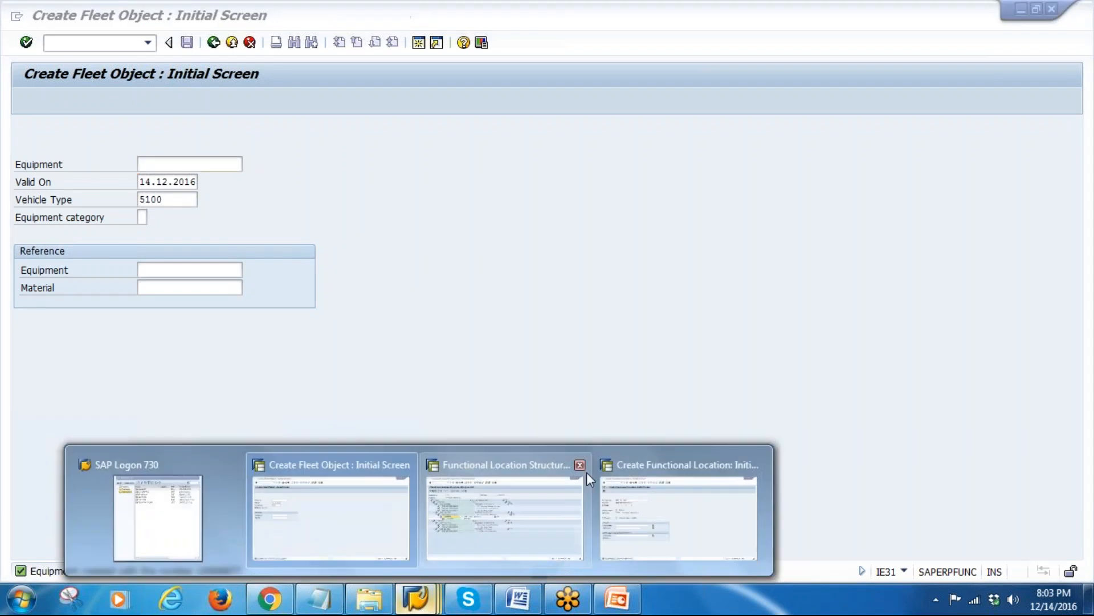
click(489, 484)
click(213, 43)
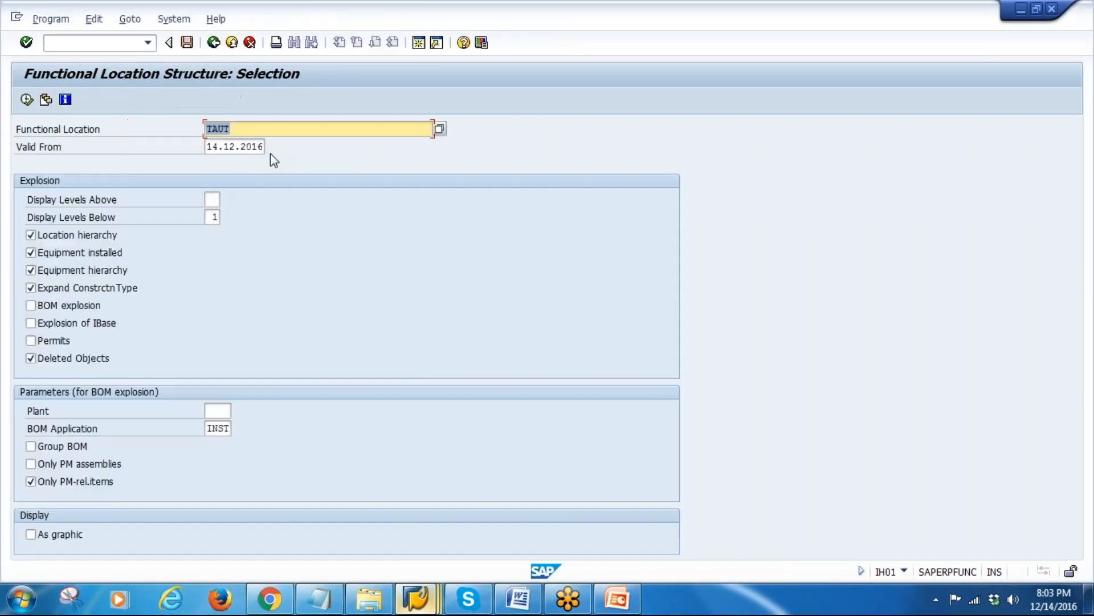
click(26, 100)
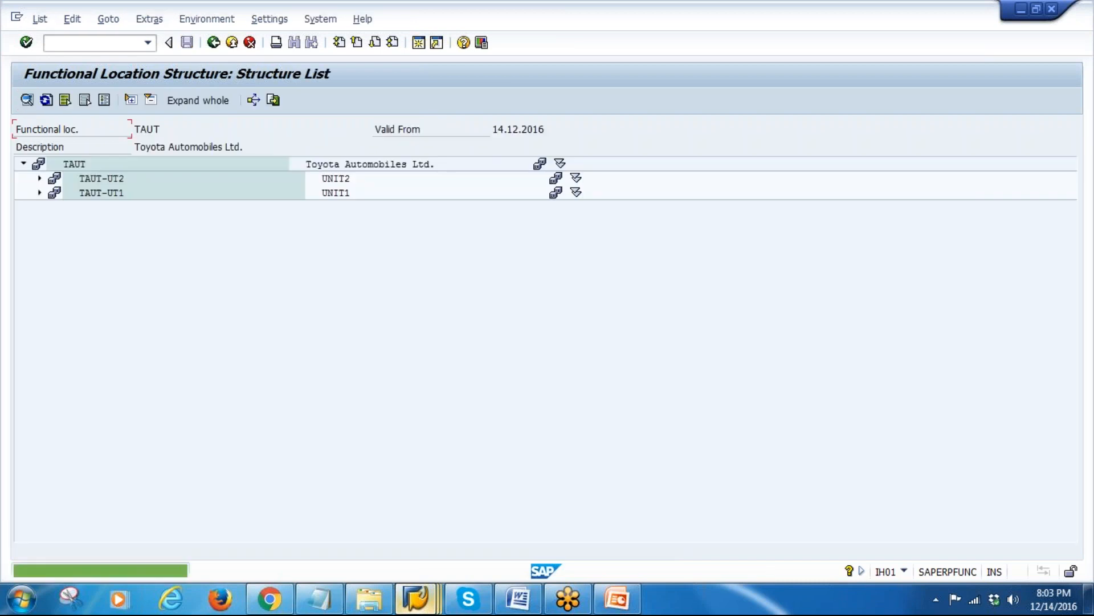
click(196, 100)
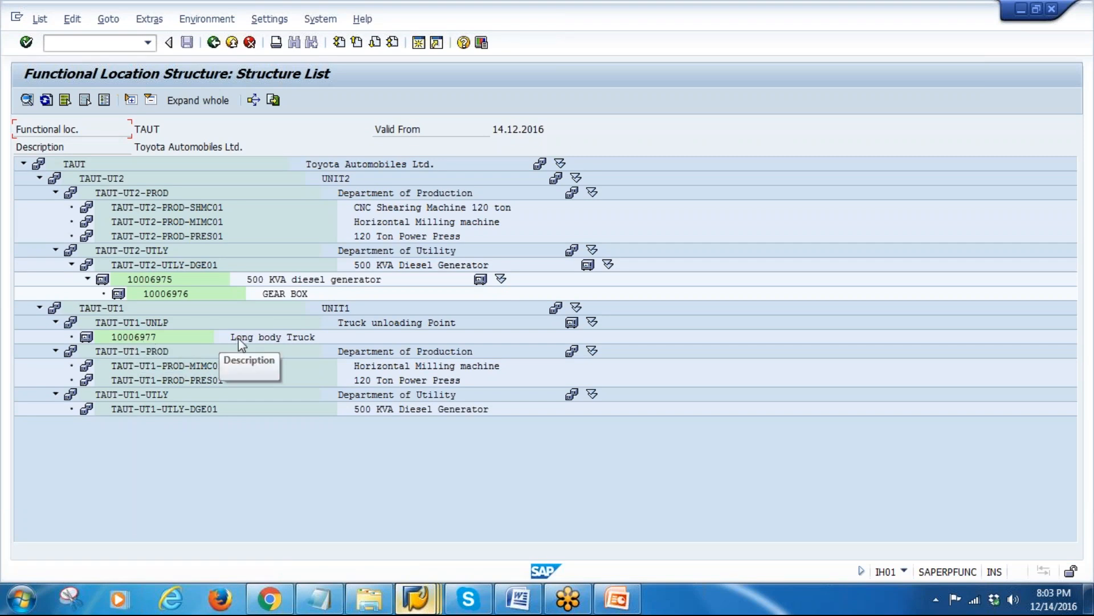
click(137, 338)
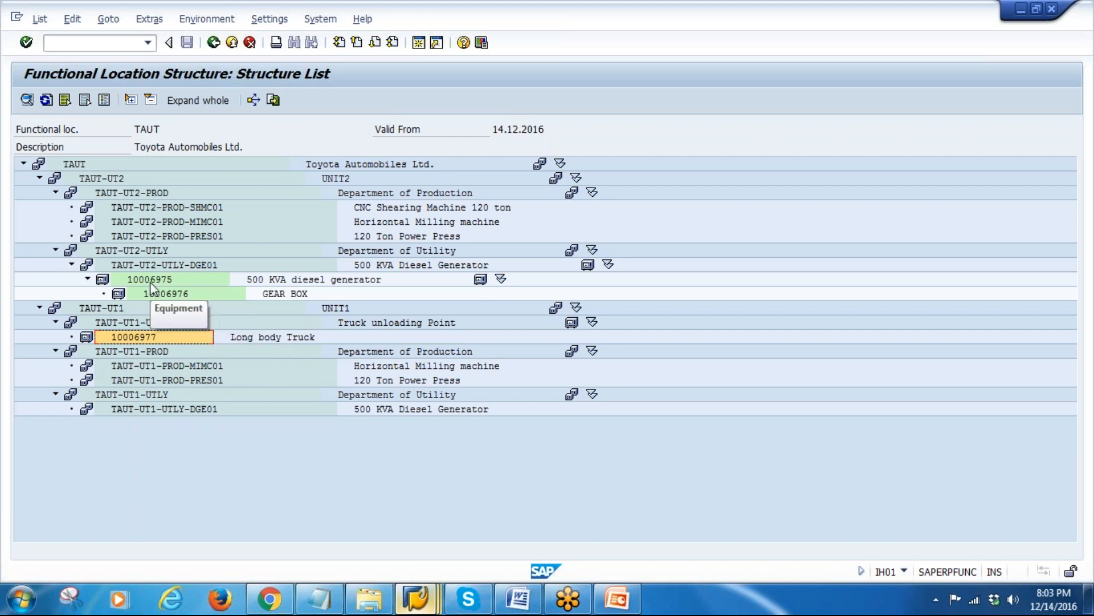
click(286, 337)
click(181, 338)
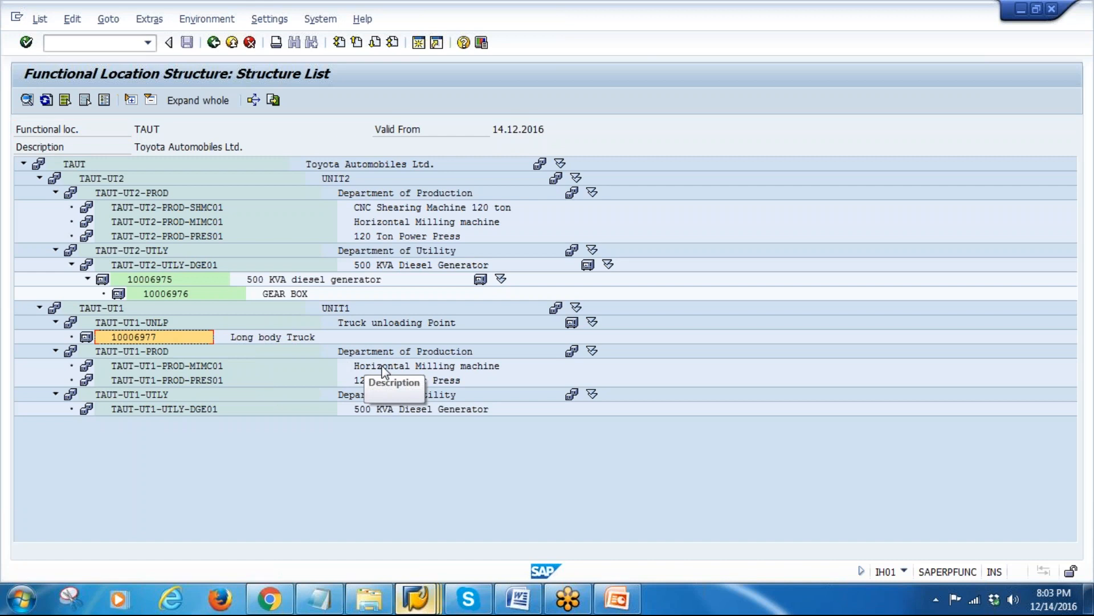
Step: Switch to the Equipment.pptx presentation in PowerPoint and review the Equipment Category slide
click(618, 598)
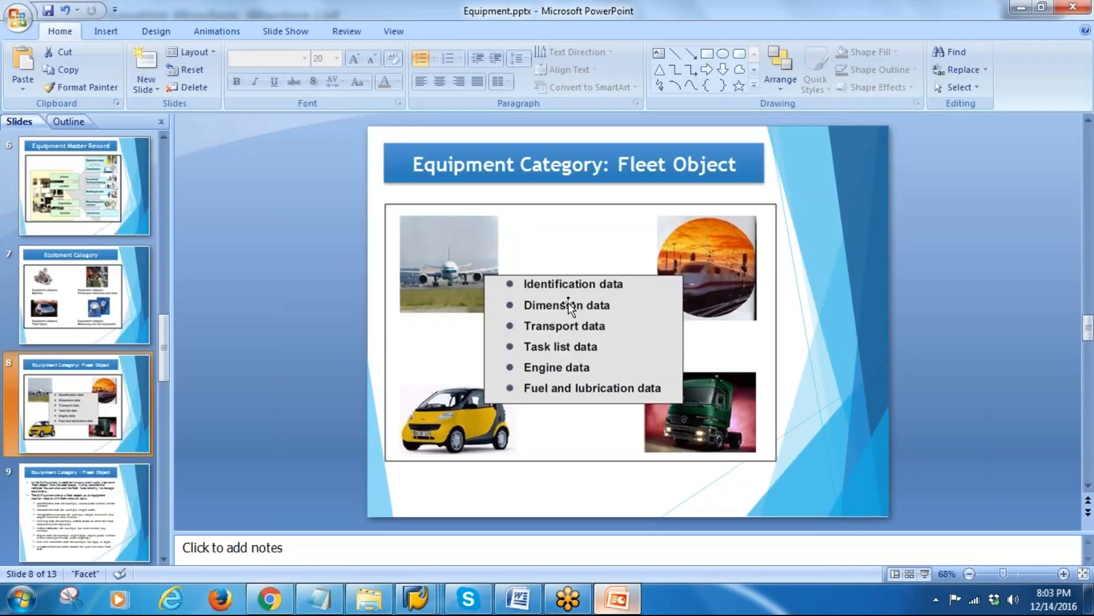
click(51, 282)
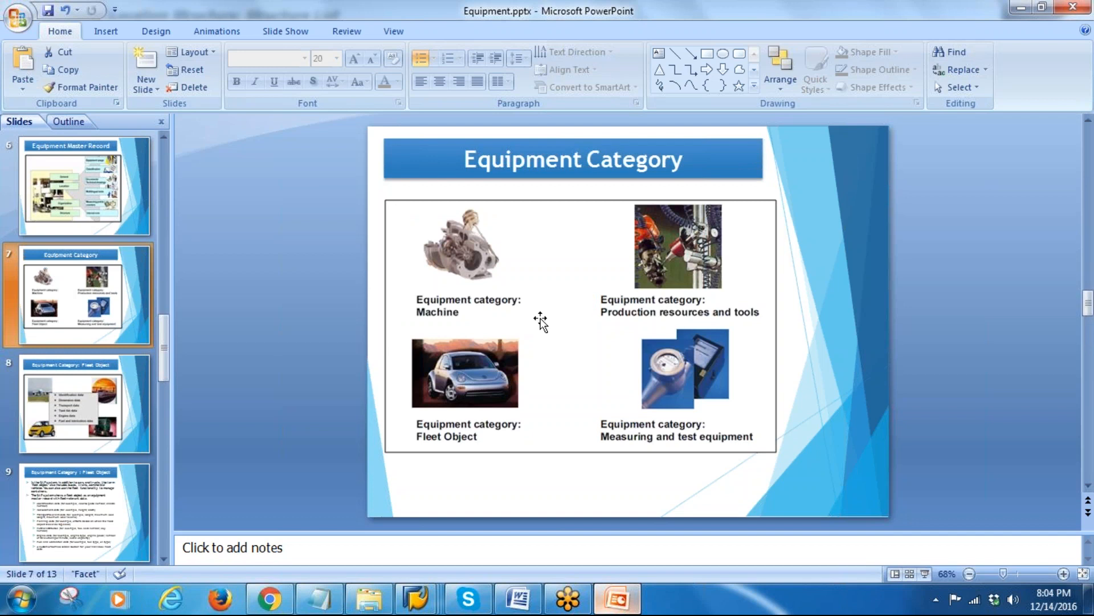
Step: Switch back to SAP, leave fleet object creation and start a general equipment record (IE01) with category P, Production resources/tools
key(alt+Tab)
mouse_move(416, 598)
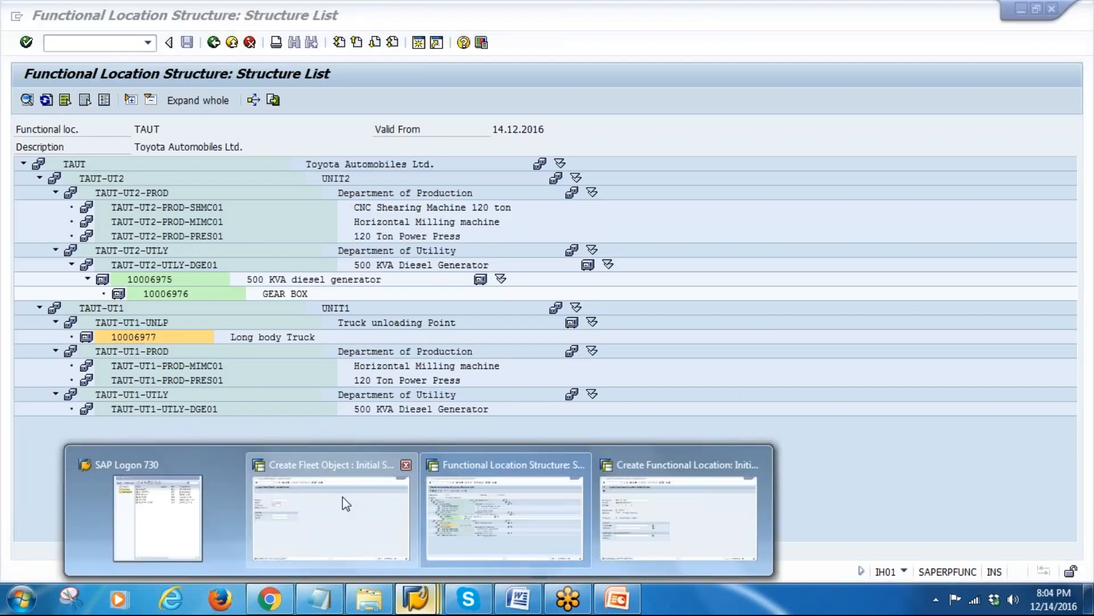
click(391, 505)
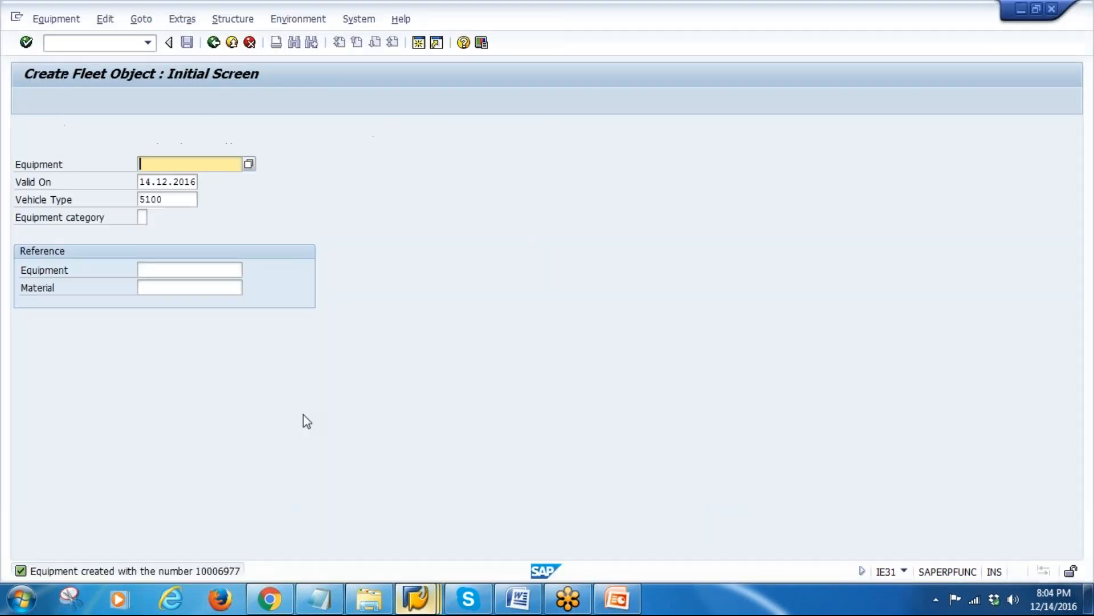
click(213, 43)
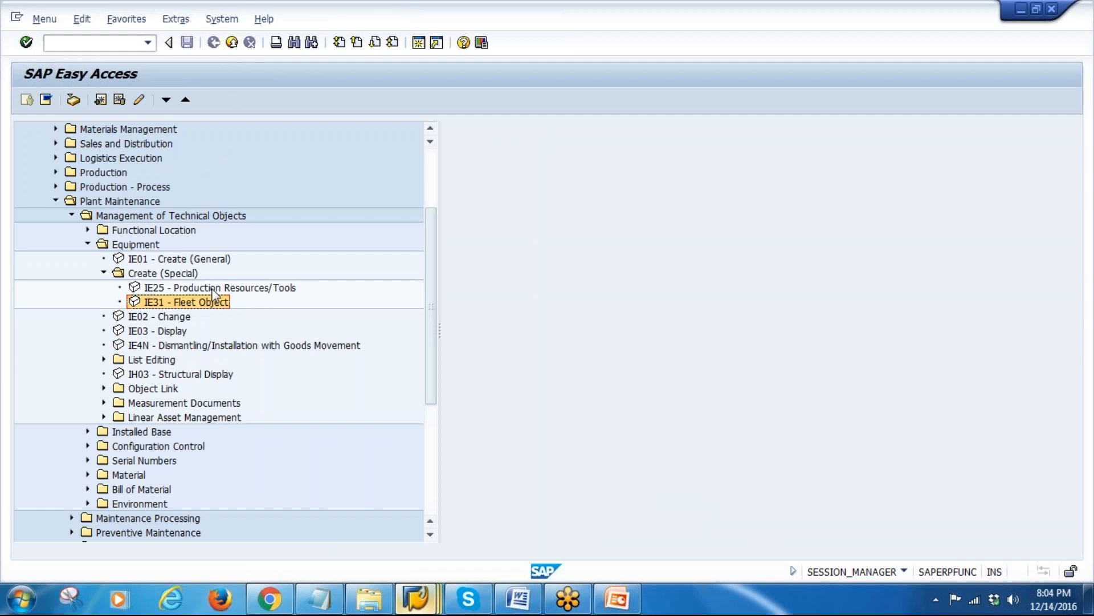
double_click(155, 260)
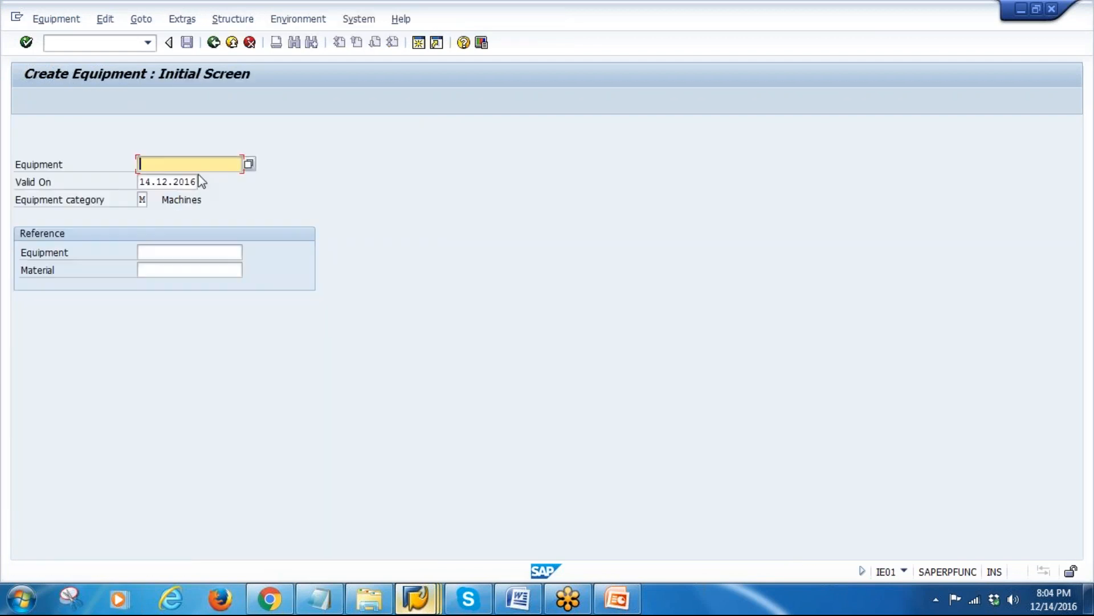
click(142, 199)
key(F4)
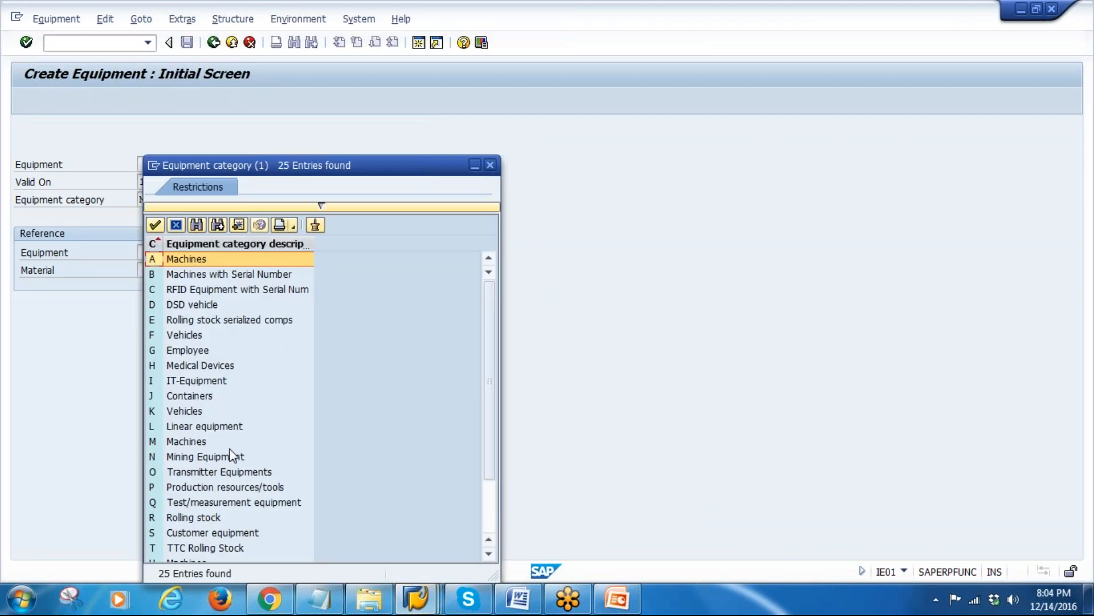
double_click(206, 488)
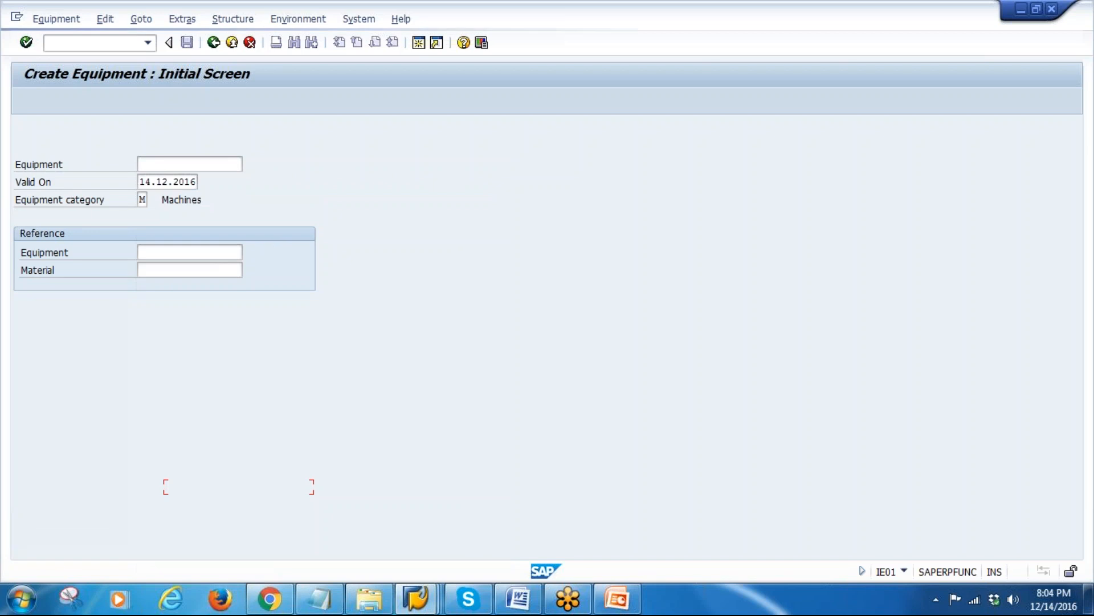
key(Return)
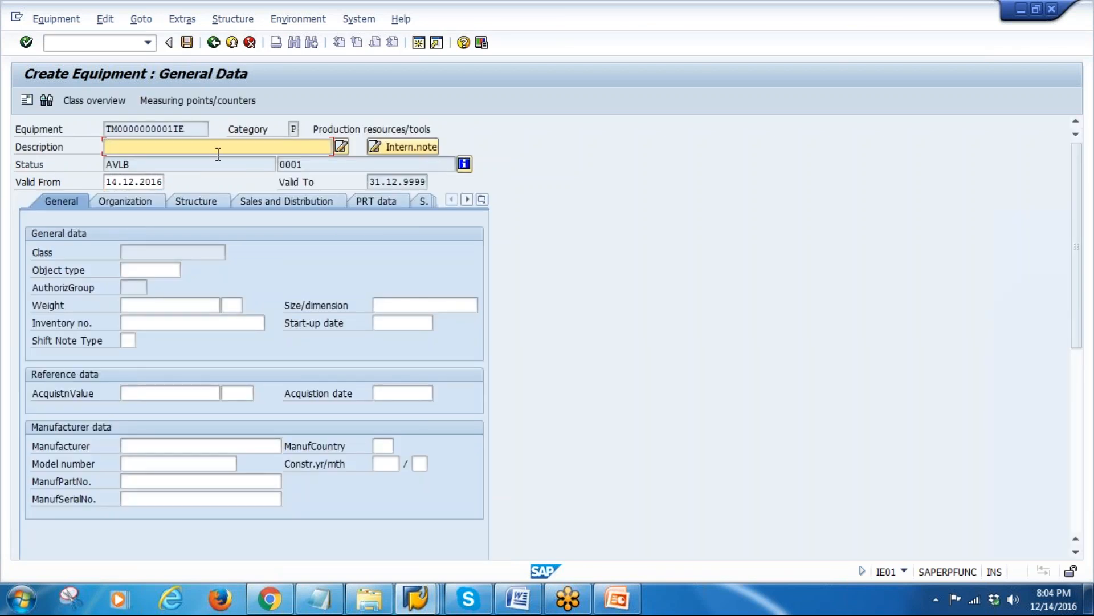
Step: Enter 500 Ohms Megger as the equipment description
text(500)
key(Down)
key(Return)
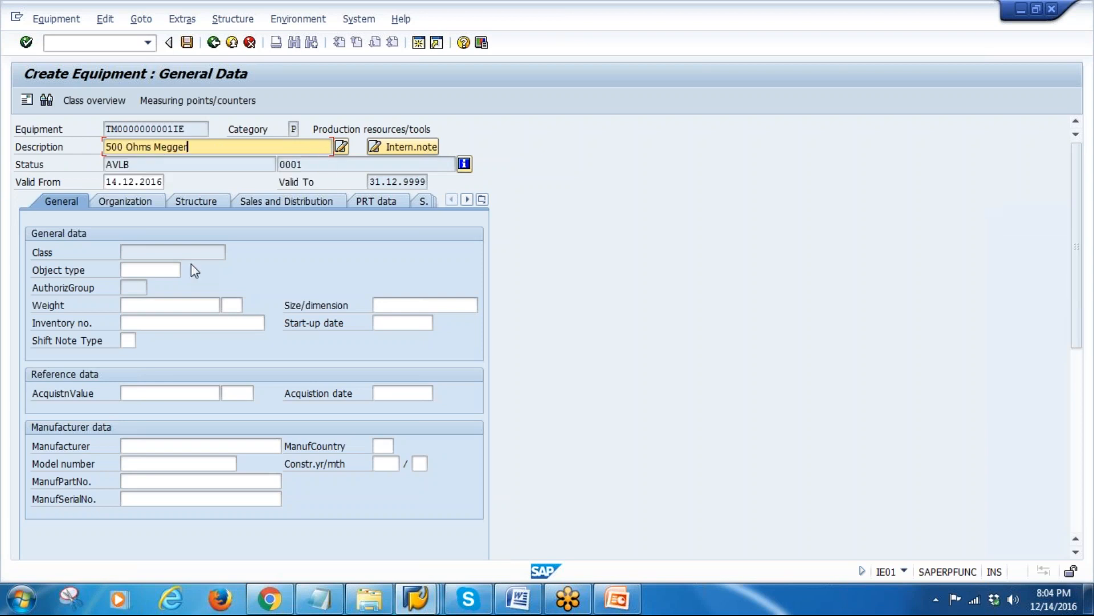
Step: Set the equipment's object type to TOOL from the list of technical object types
click(155, 273)
click(188, 269)
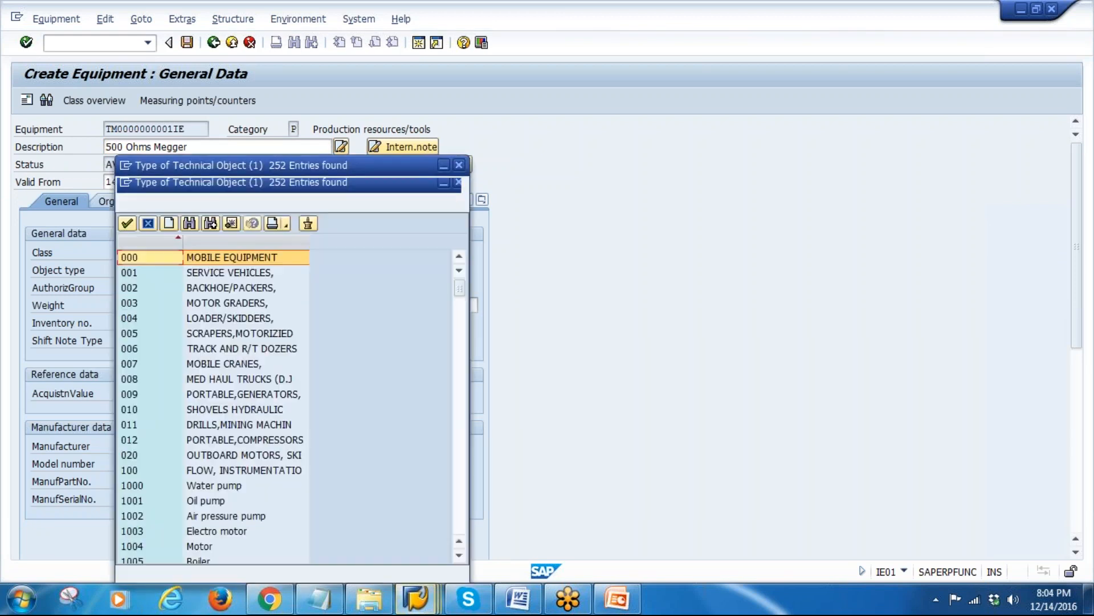
scroll(277, 444, down, 6)
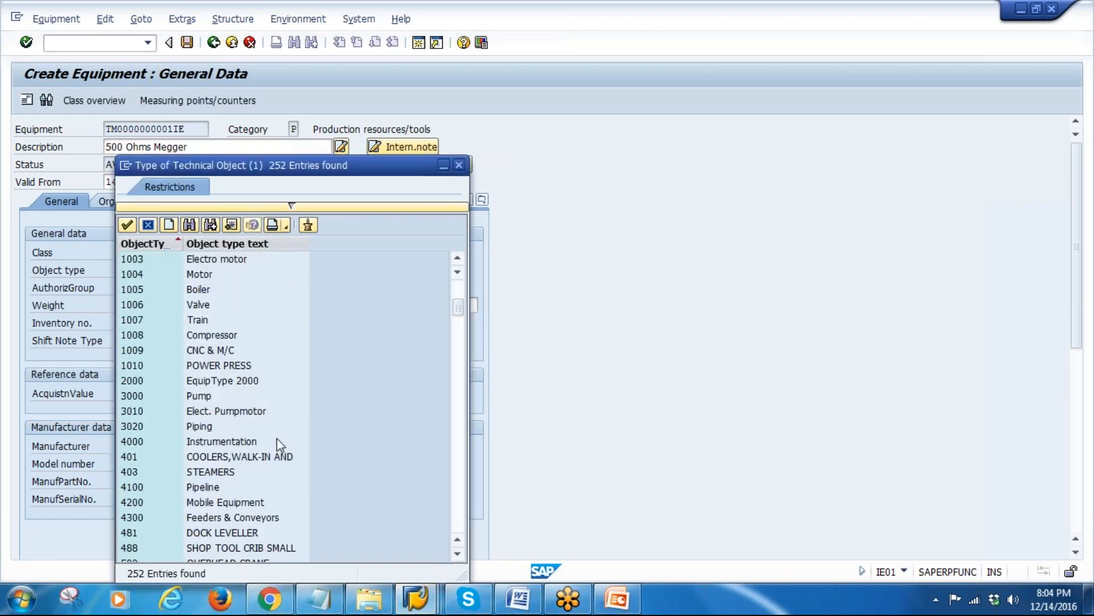
scroll(279, 444, down, 3)
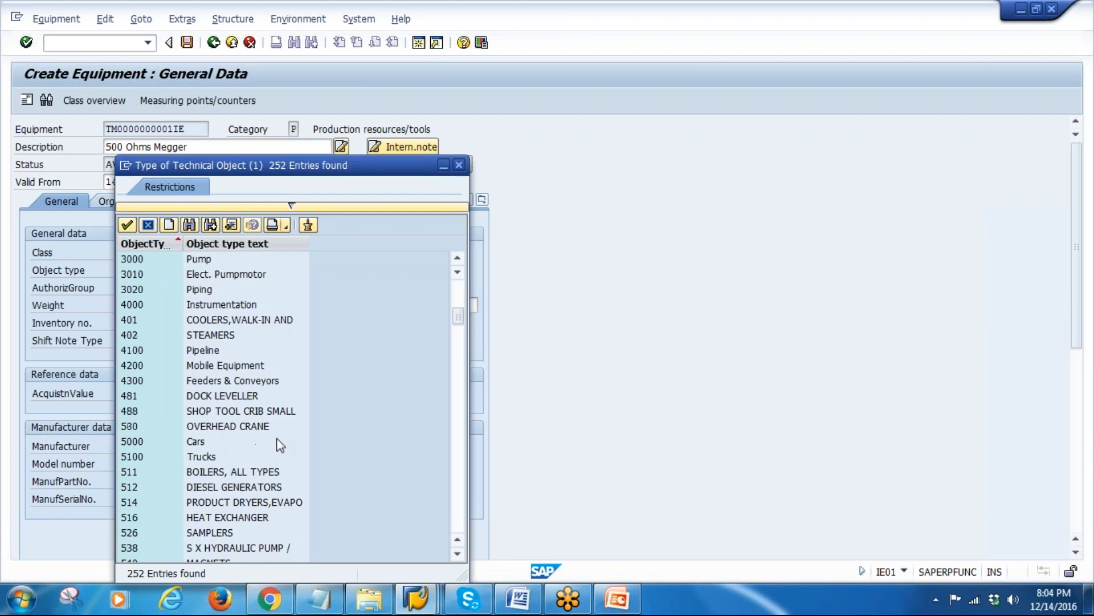
scroll(279, 445, down, 4)
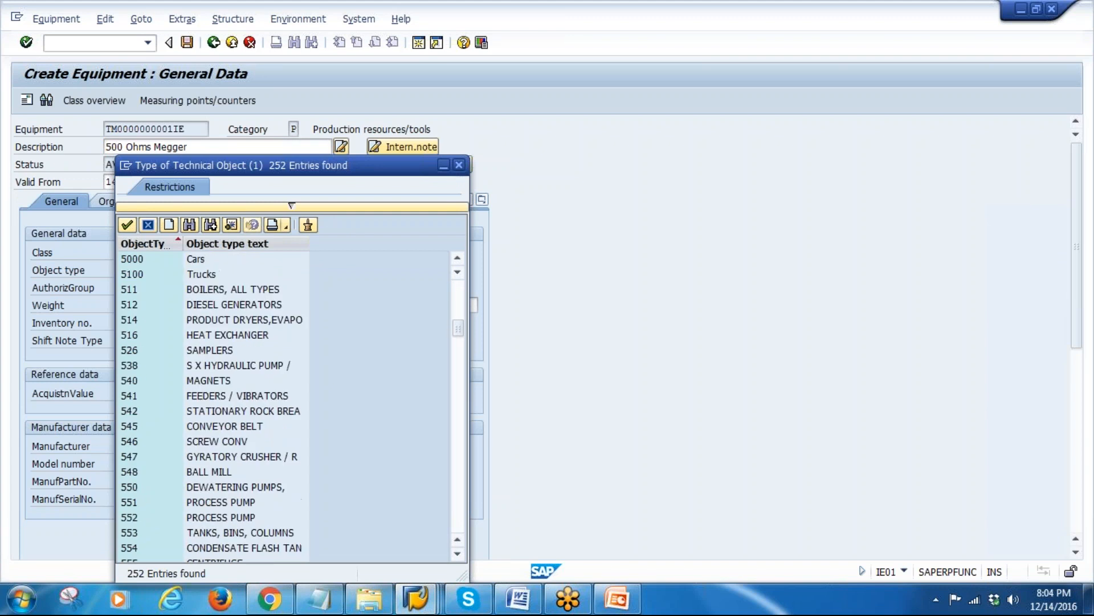
scroll(280, 444, down, 8)
scroll(279, 444, down, 10)
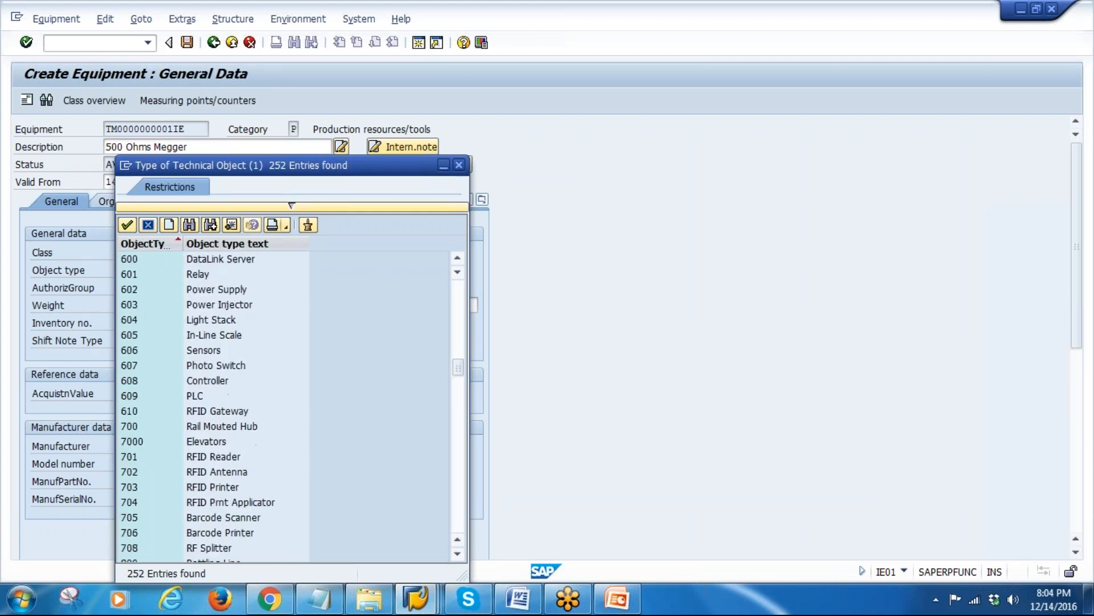
scroll(280, 445, down, 10)
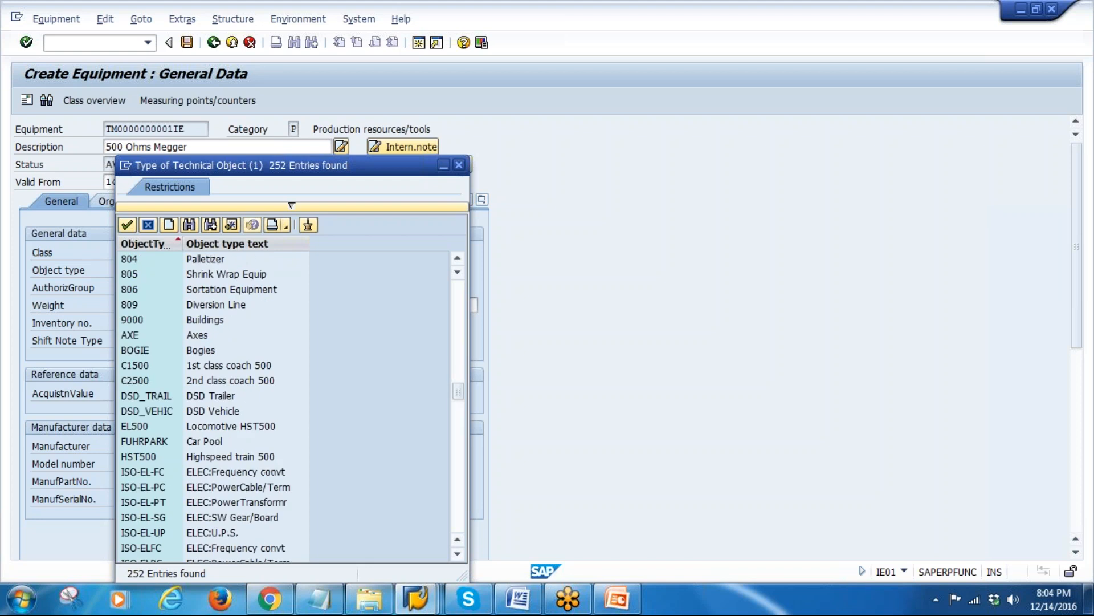
scroll(280, 444, down, 12)
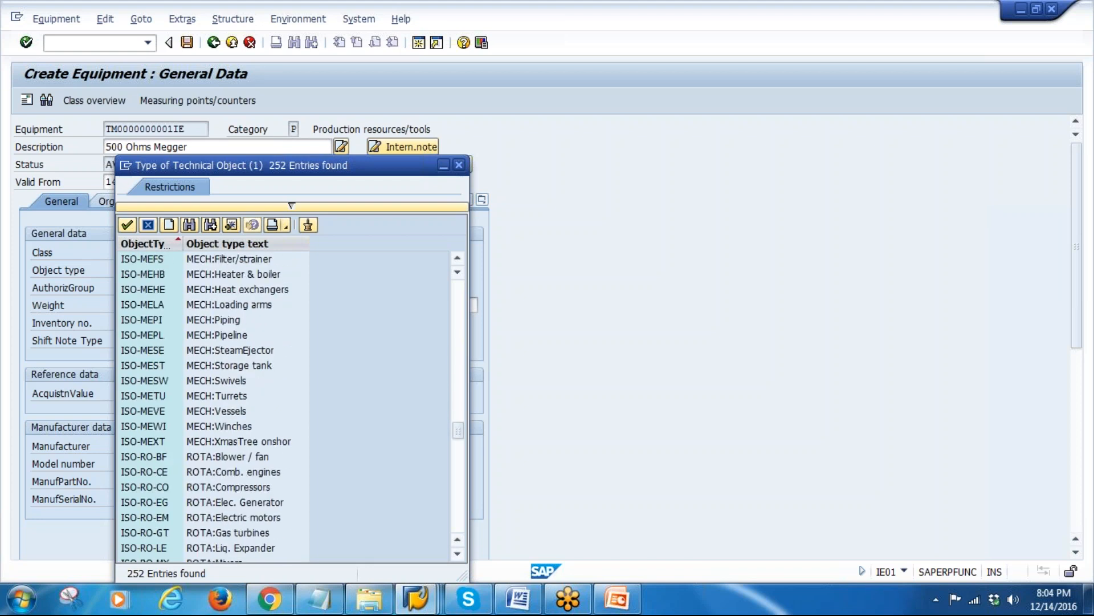
scroll(280, 445, up, 5)
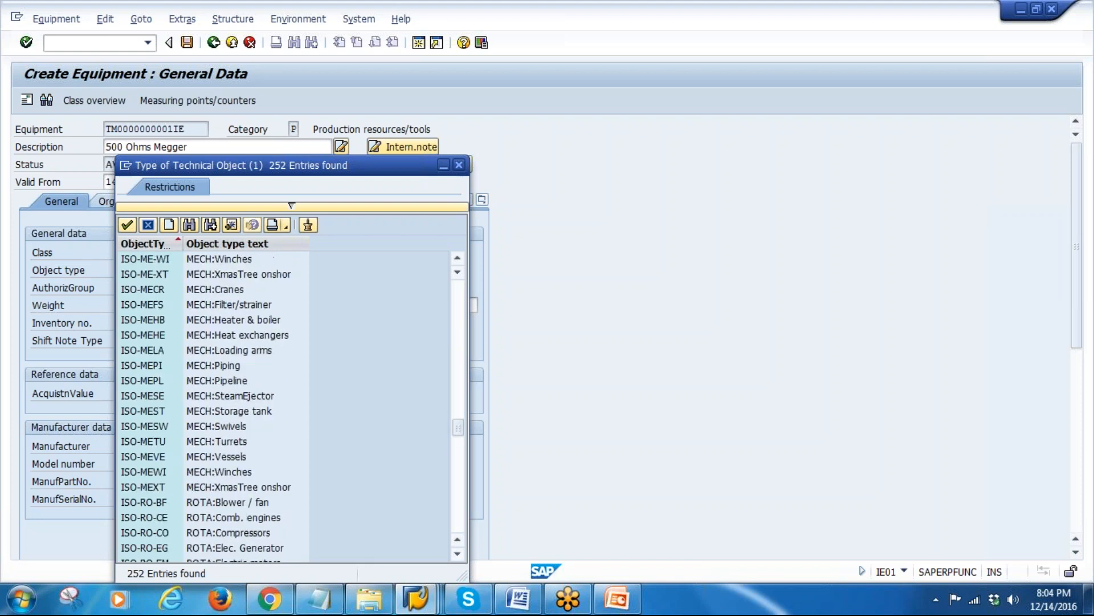
scroll(280, 445, down, 10)
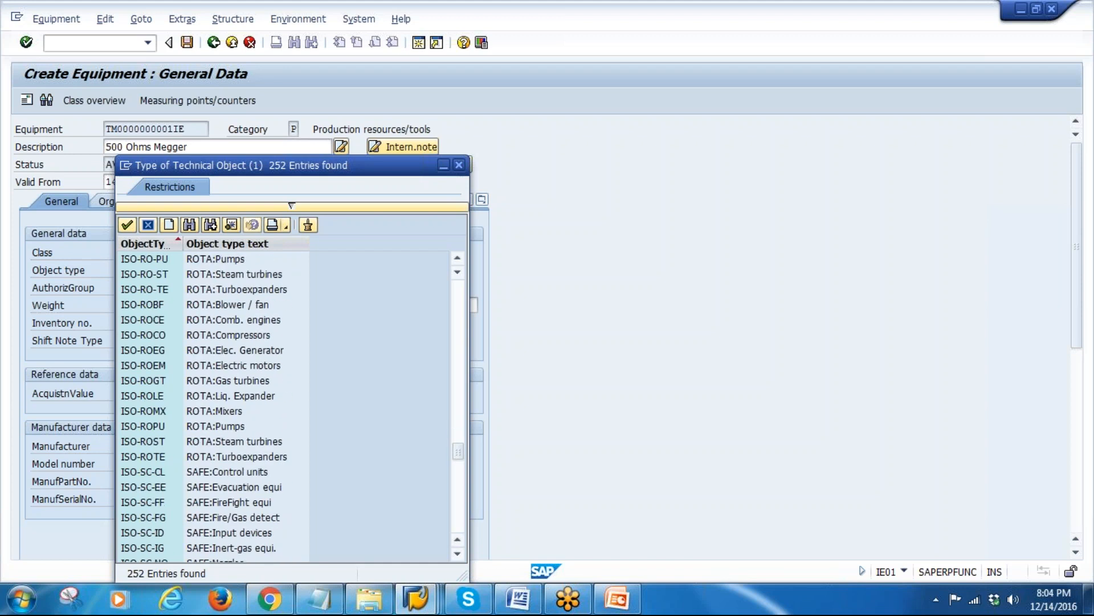
scroll(279, 445, down, 4)
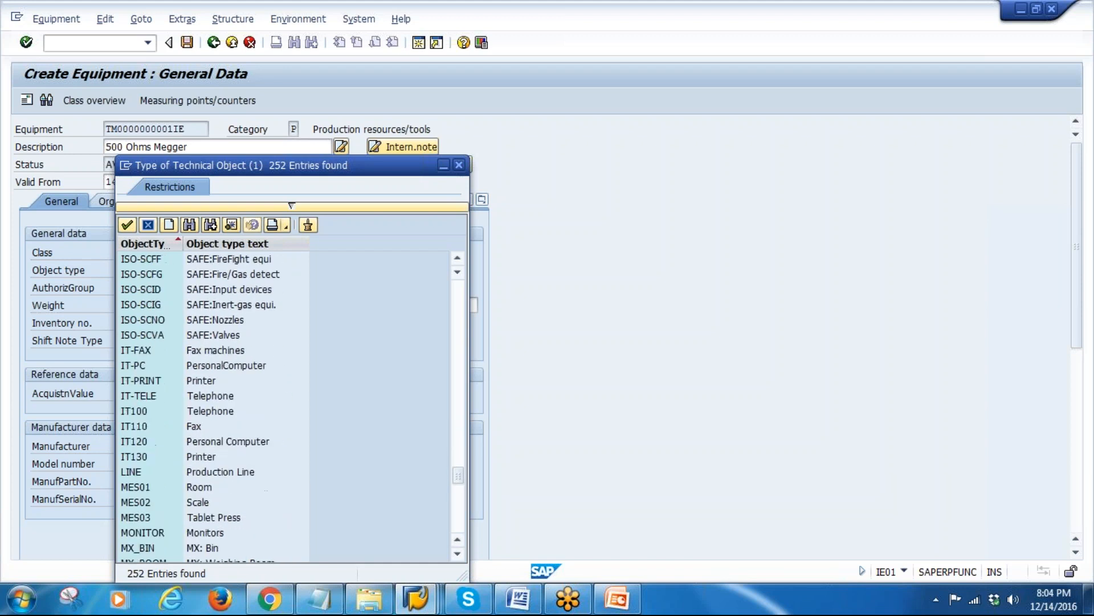
scroll(279, 445, down, 4)
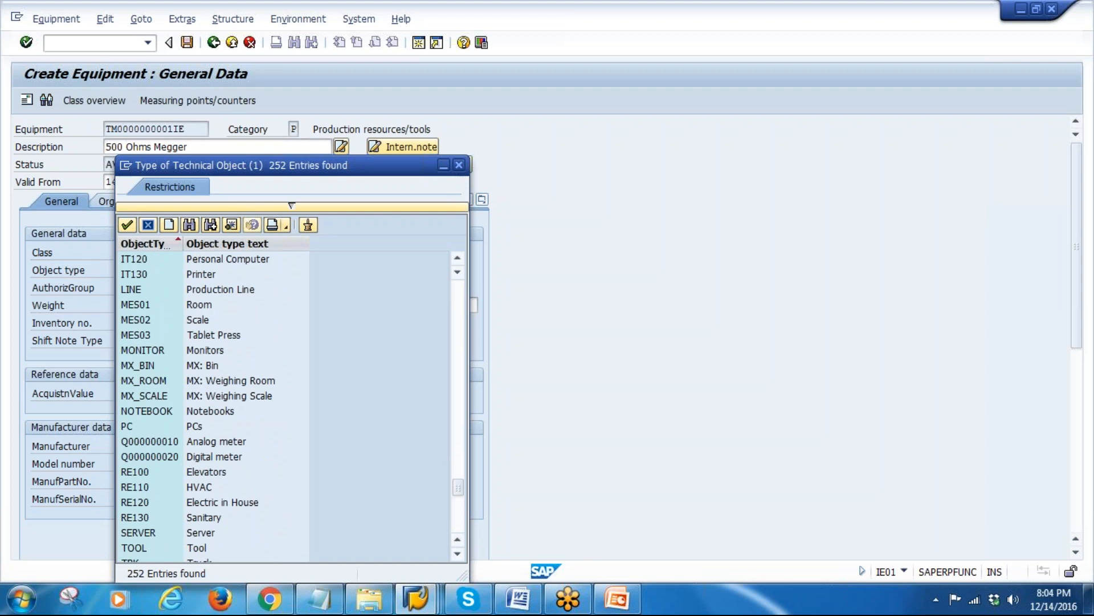
scroll(224, 468, down, 2)
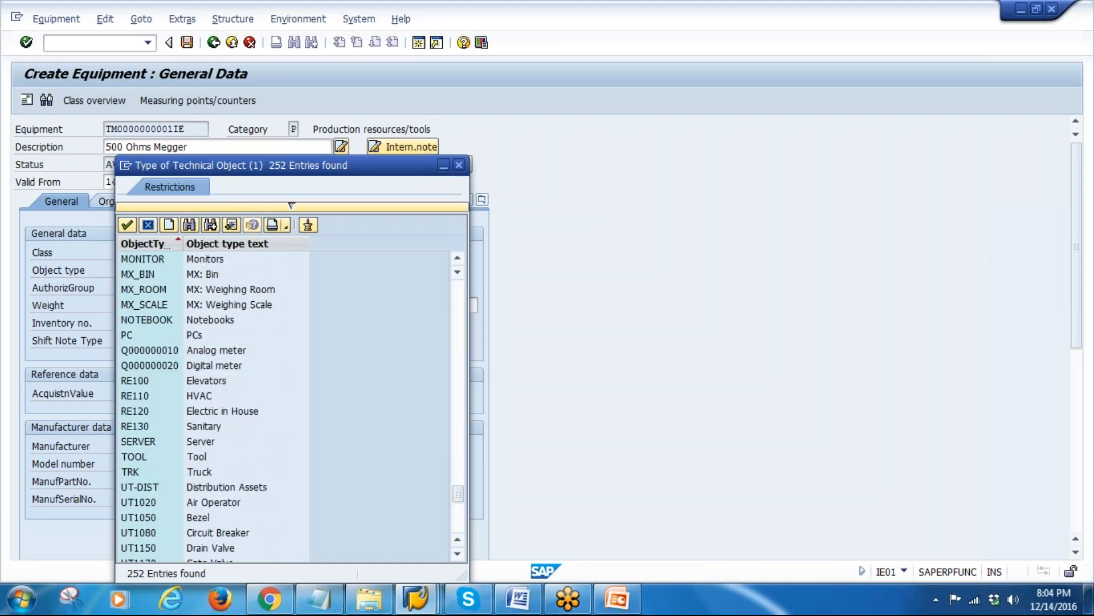
double_click(134, 459)
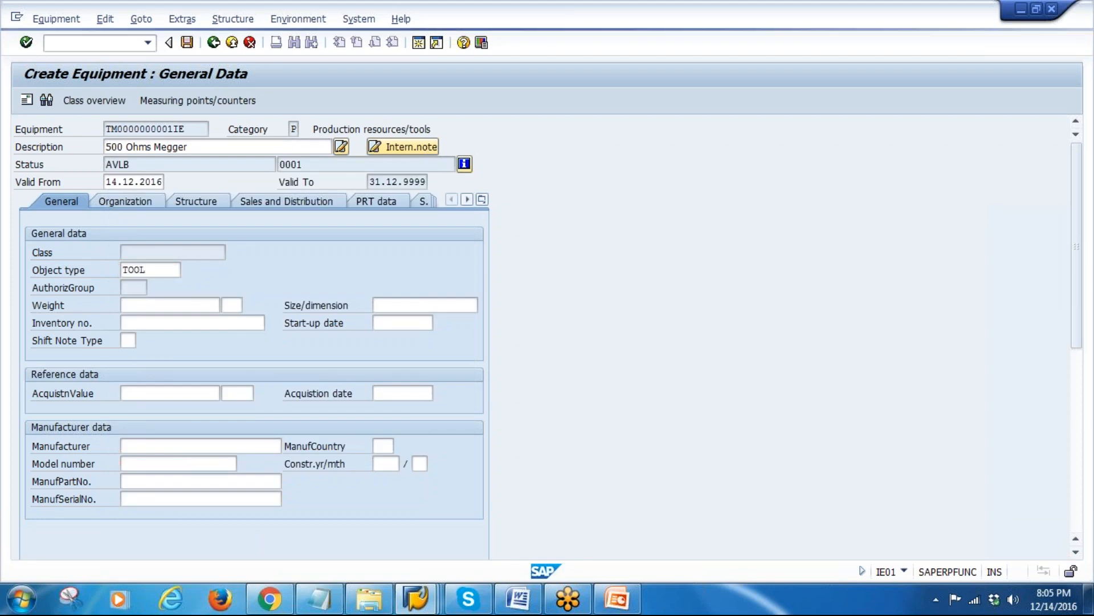
Step: Set the manufacturer to Fluke Meters and the manufacturing country to IN
click(143, 447)
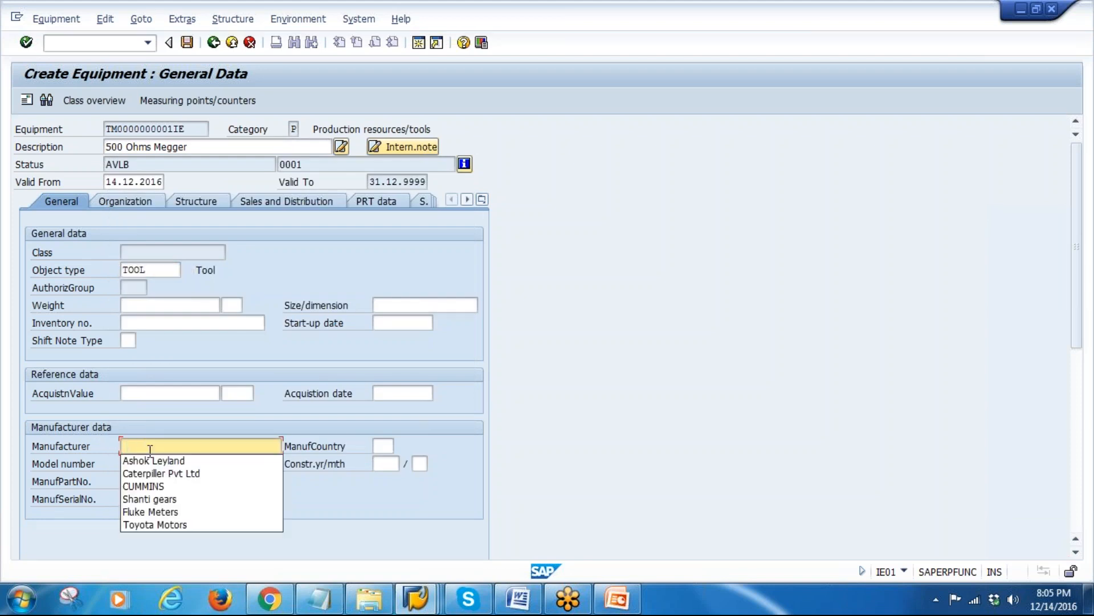
click(183, 513)
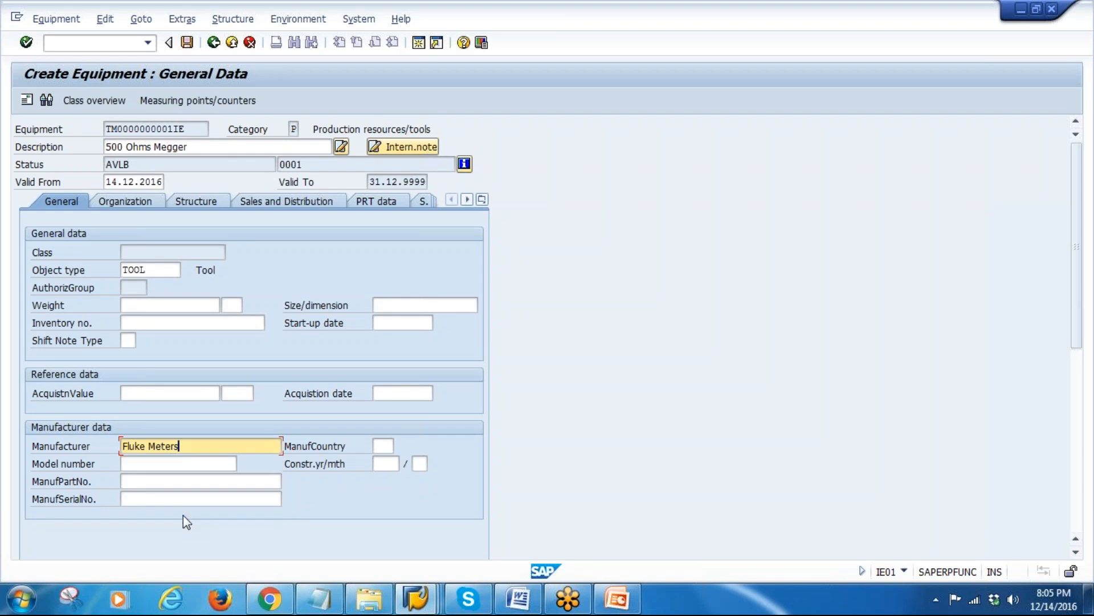
click(390, 446)
click(383, 456)
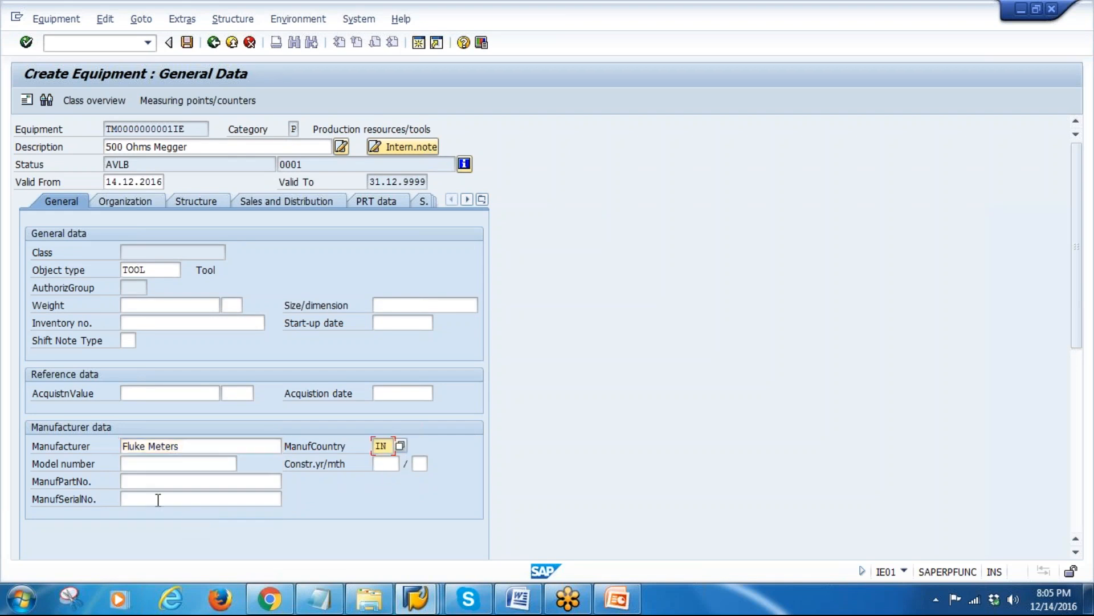
Step: Set the equipment's start-up date to 14.12.2016
click(158, 499)
click(406, 326)
click(403, 338)
key(Return)
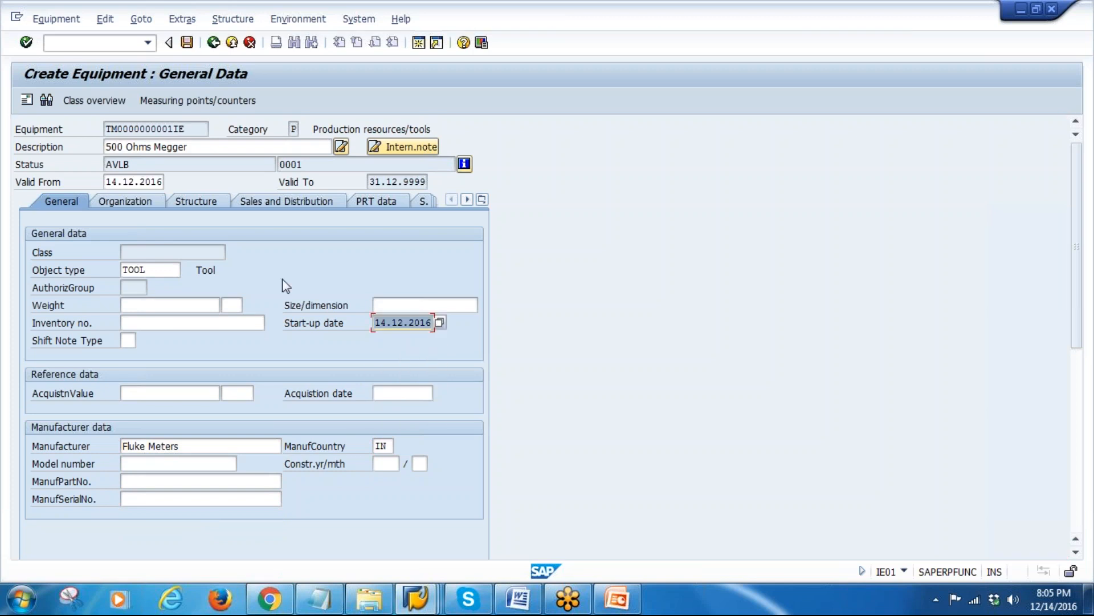
Step: Assign the equipment to company code 1000 and cost center 4300 in its organization data
click(125, 202)
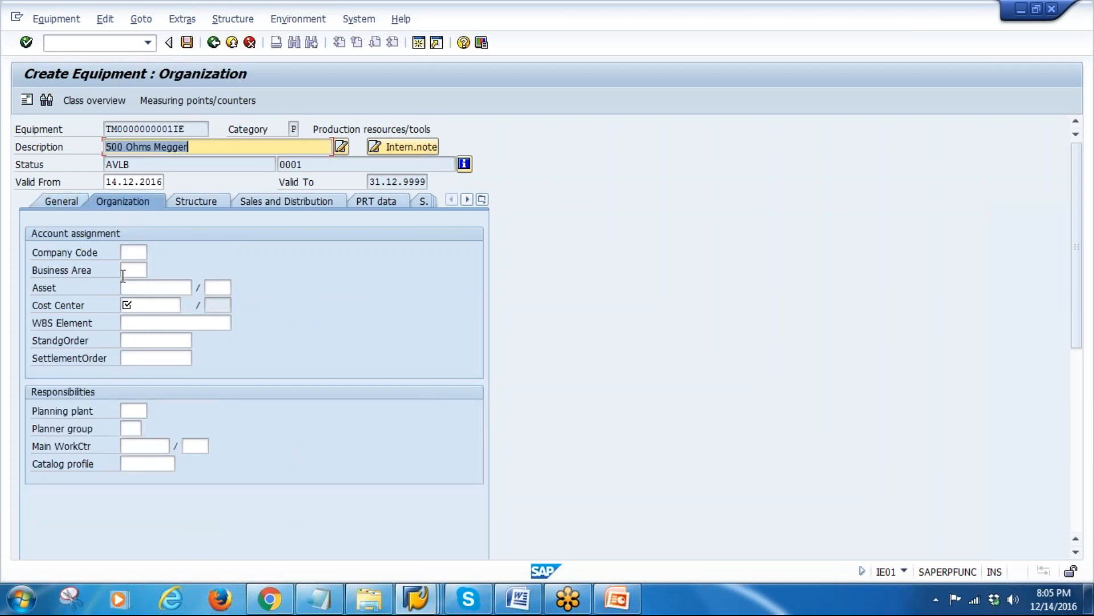
click(134, 252)
click(137, 268)
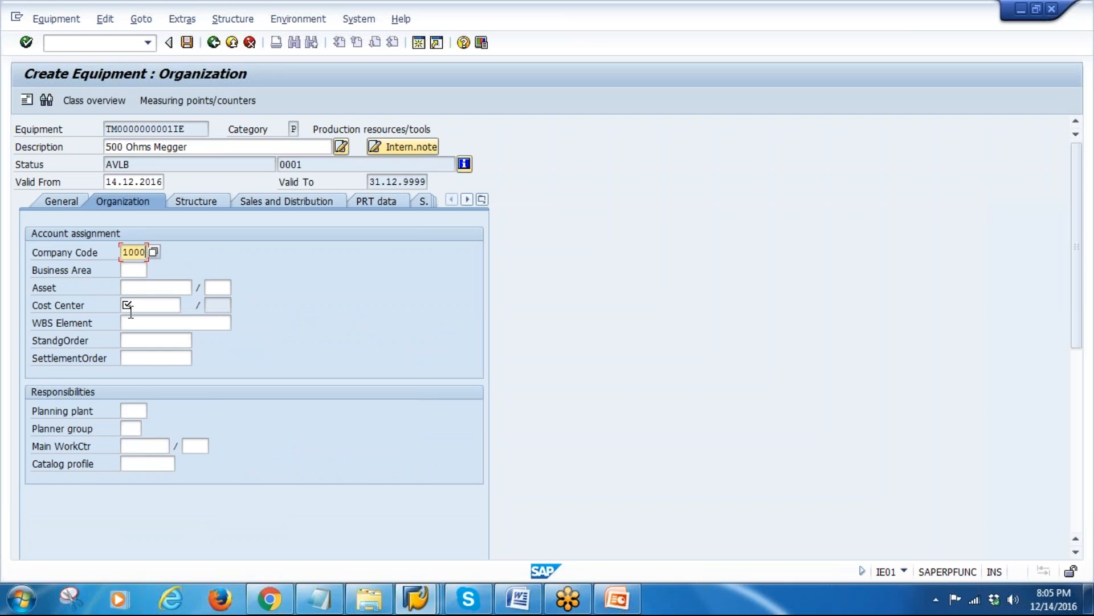
click(158, 306)
click(147, 318)
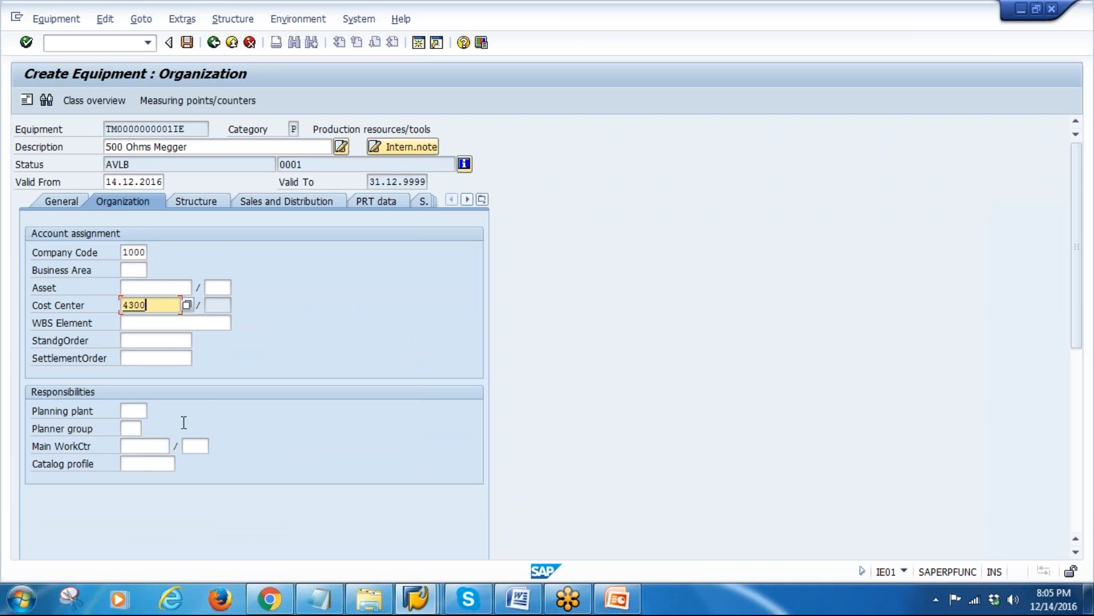
Step: Set the responsibilities to planning plant 1000, planner group 104 and main work center MA-ME-01 in plant 1000
click(125, 414)
click(135, 424)
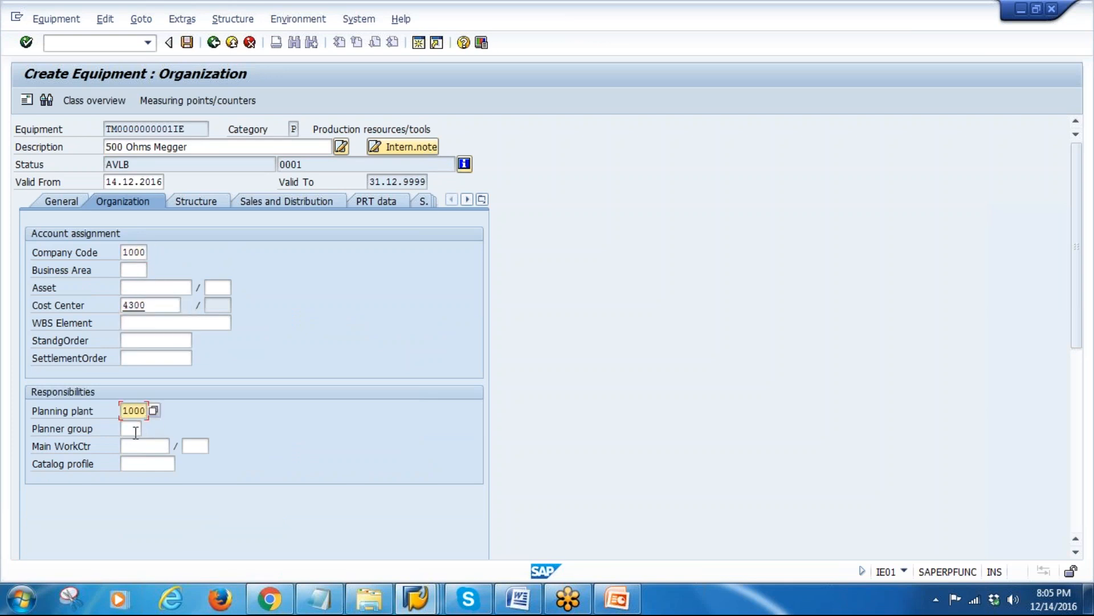
click(135, 431)
click(138, 444)
click(138, 445)
click(142, 463)
click(195, 446)
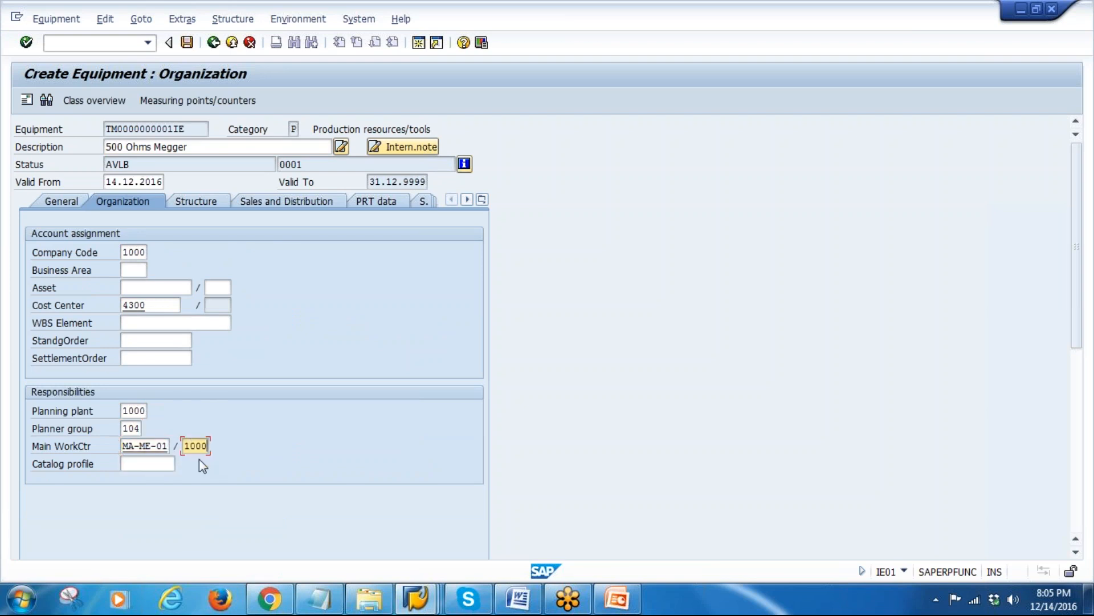
key(Return)
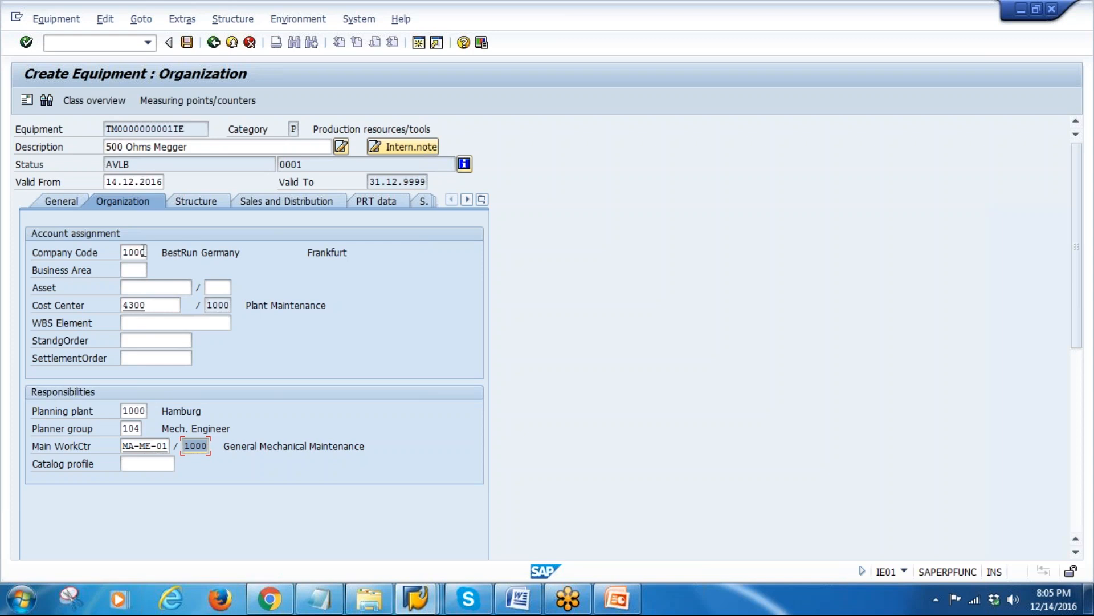
Step: Fill in the structure's location data with maintenance plant 1000, location 6, plant section 100 and ABC indicator B
click(201, 210)
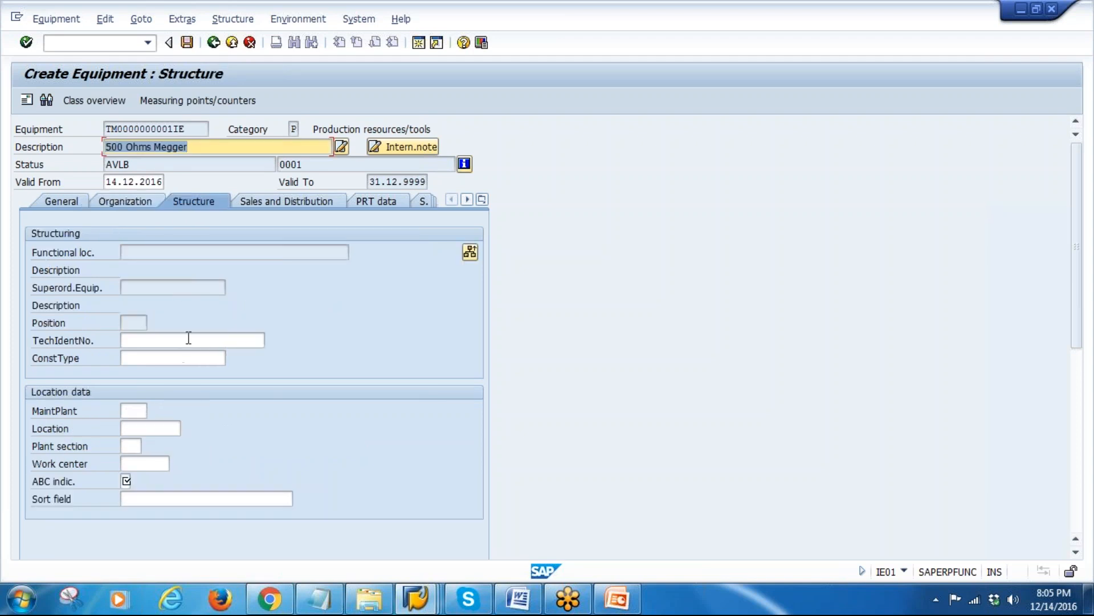
click(144, 409)
text(1000)
key(Tab)
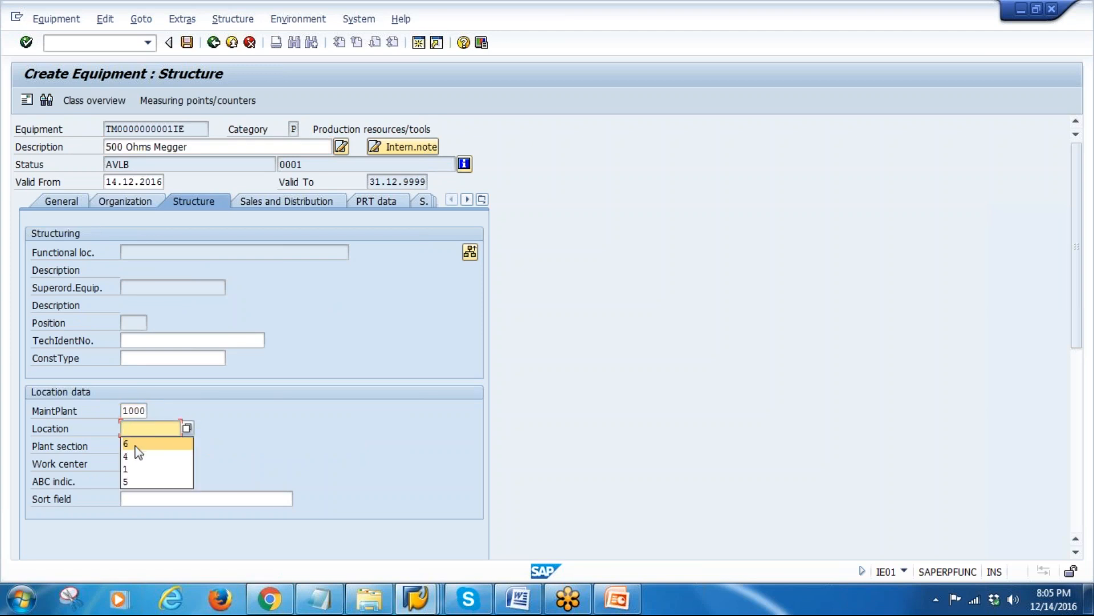
click(136, 445)
click(133, 461)
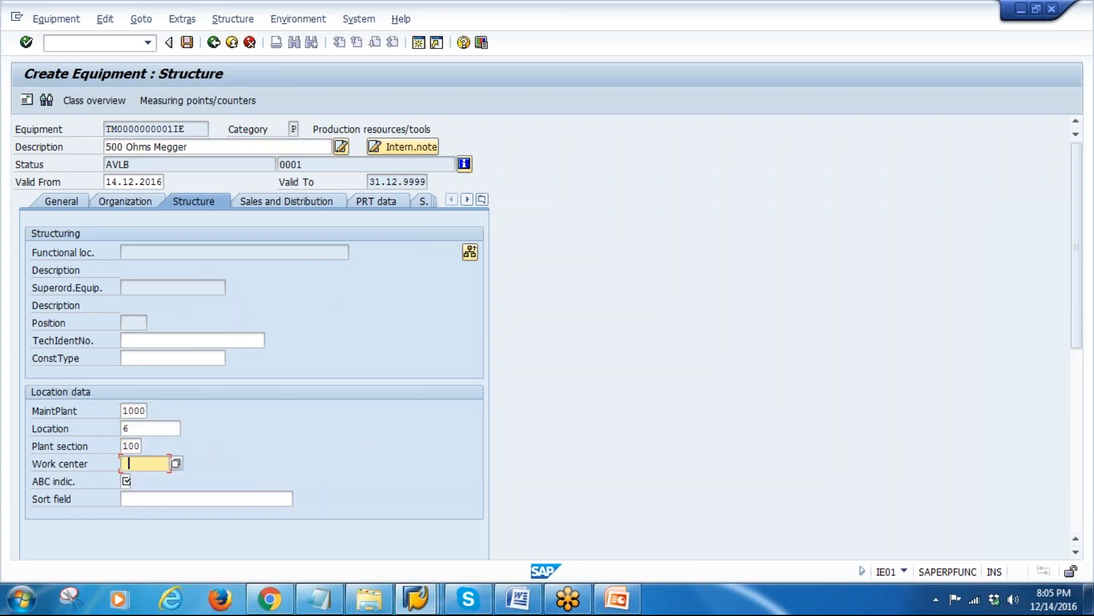
click(127, 483)
click(134, 497)
key(Return)
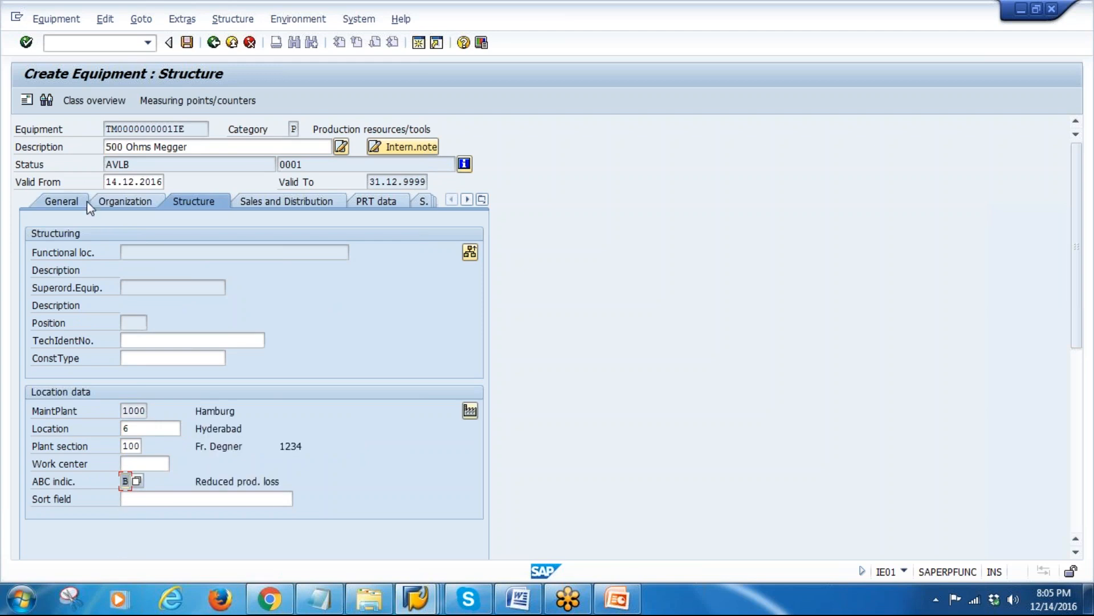
Step: Open the equipment's installation location for changing and look up the 500 KVA diesel generator in the TAUT functional location structure list
click(294, 130)
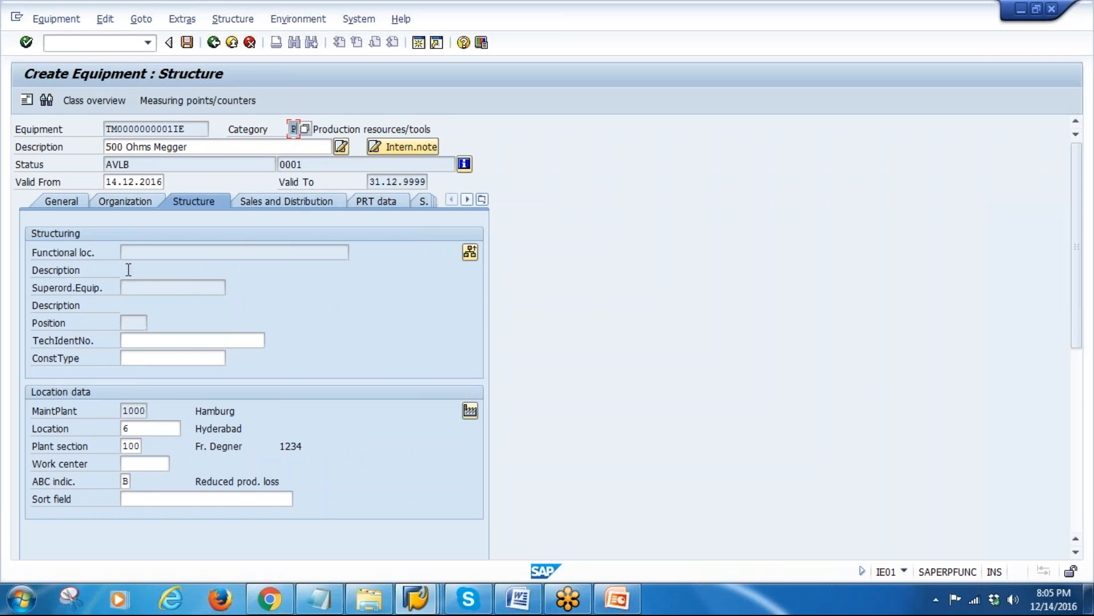
triple_click(199, 149)
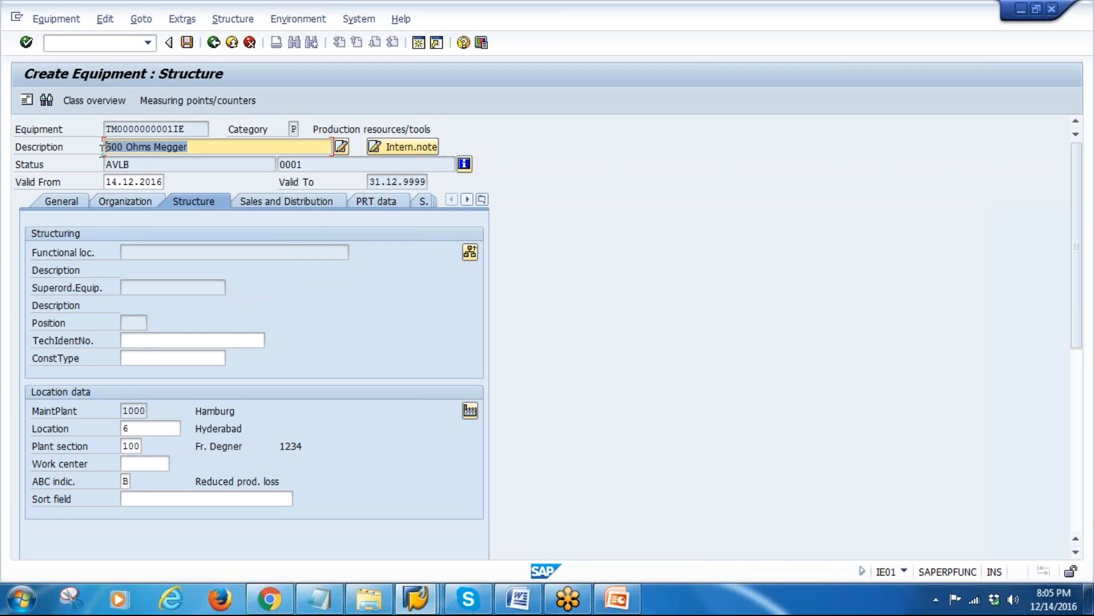
click(470, 253)
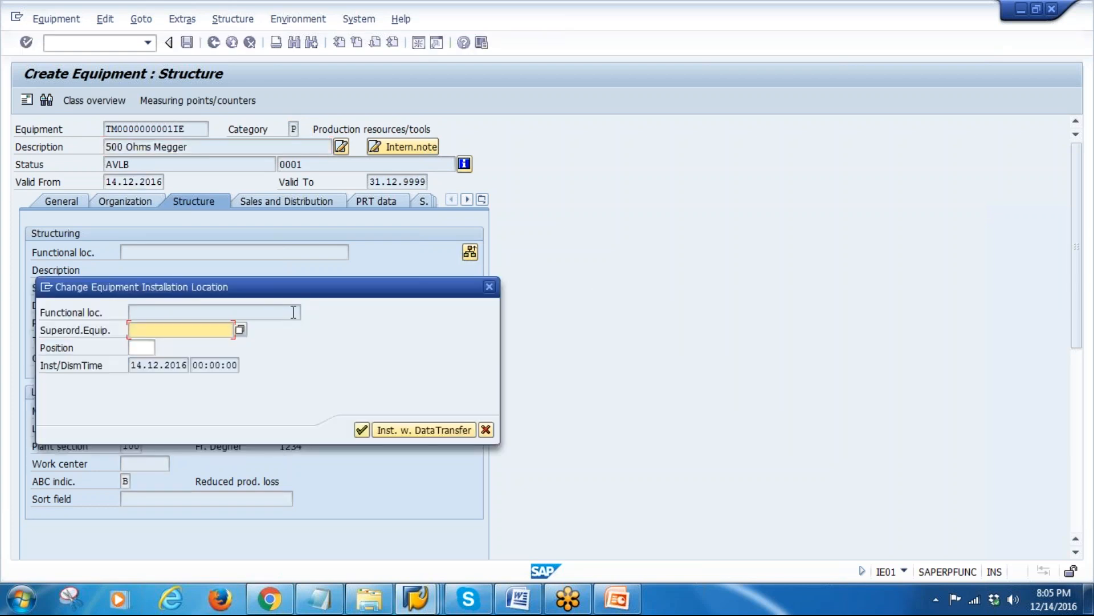
click(147, 312)
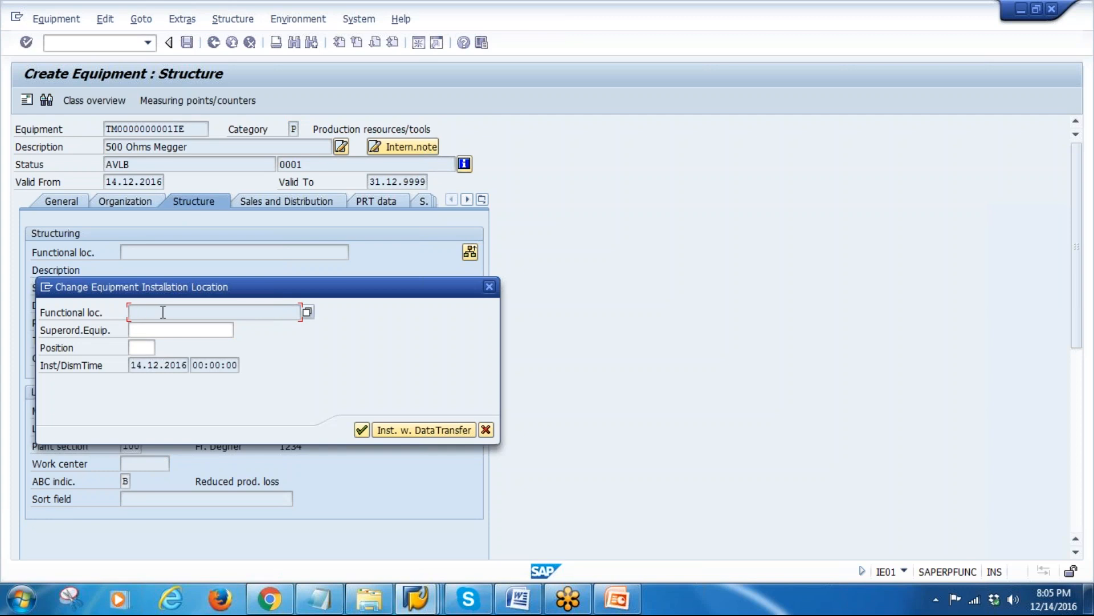
drag(185, 287, 275, 303)
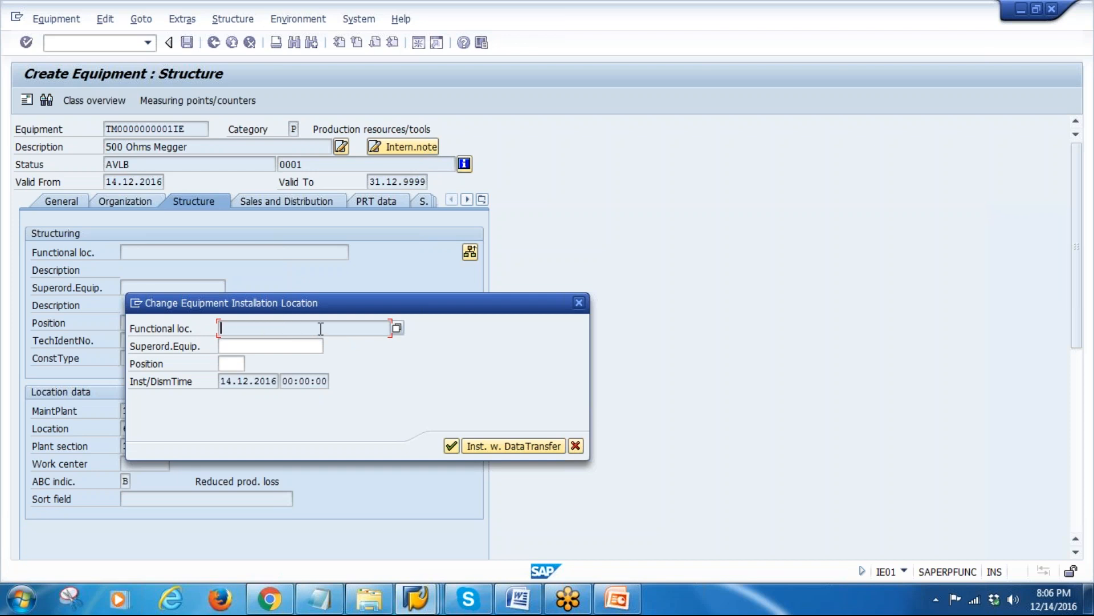
click(245, 347)
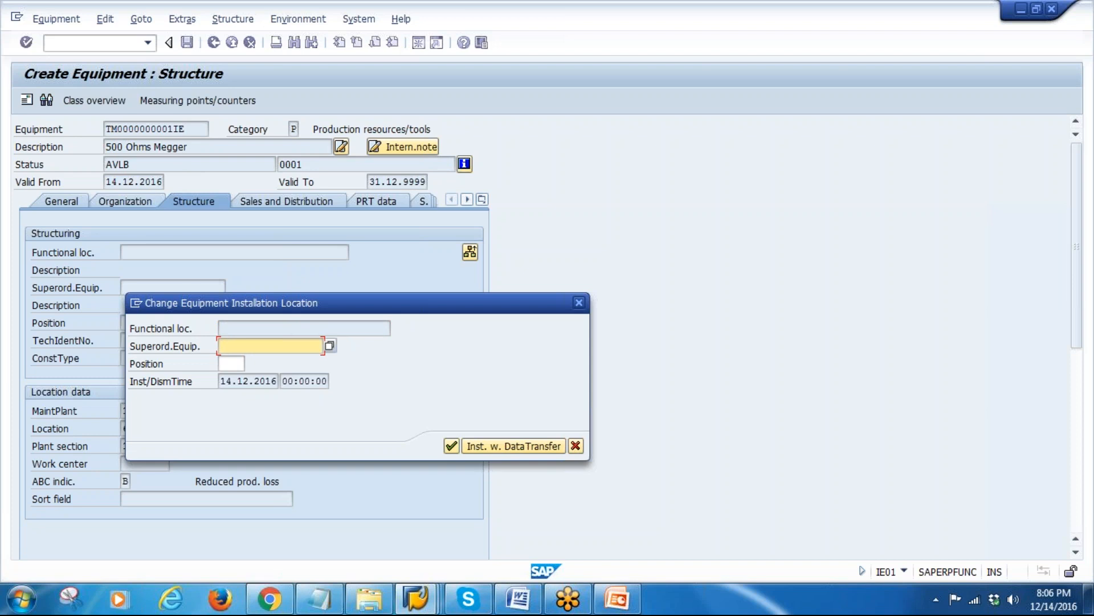
mouse_move(416, 599)
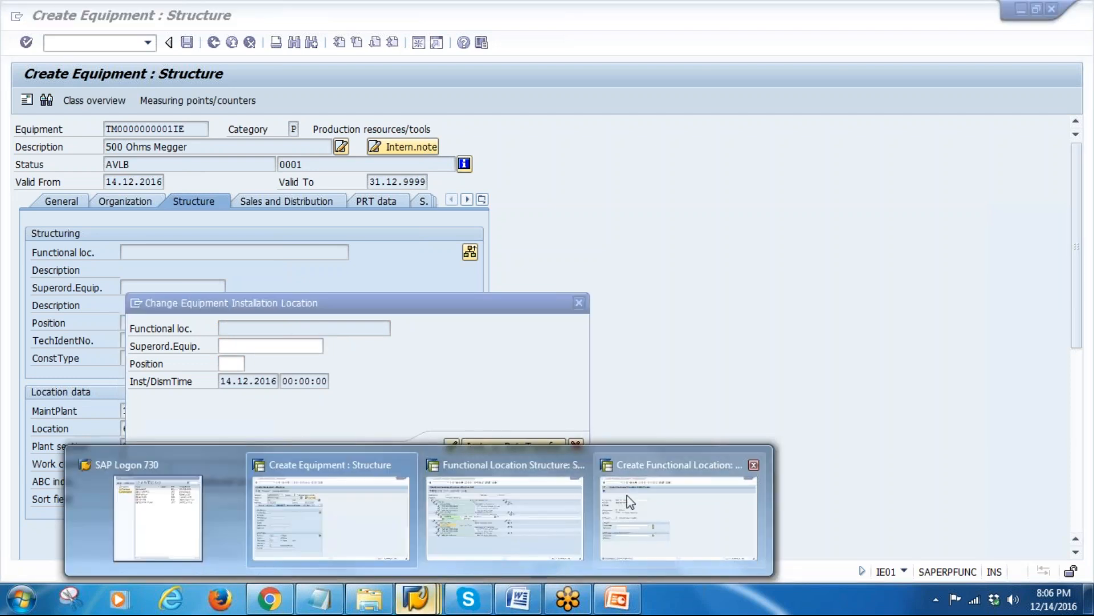
click(545, 498)
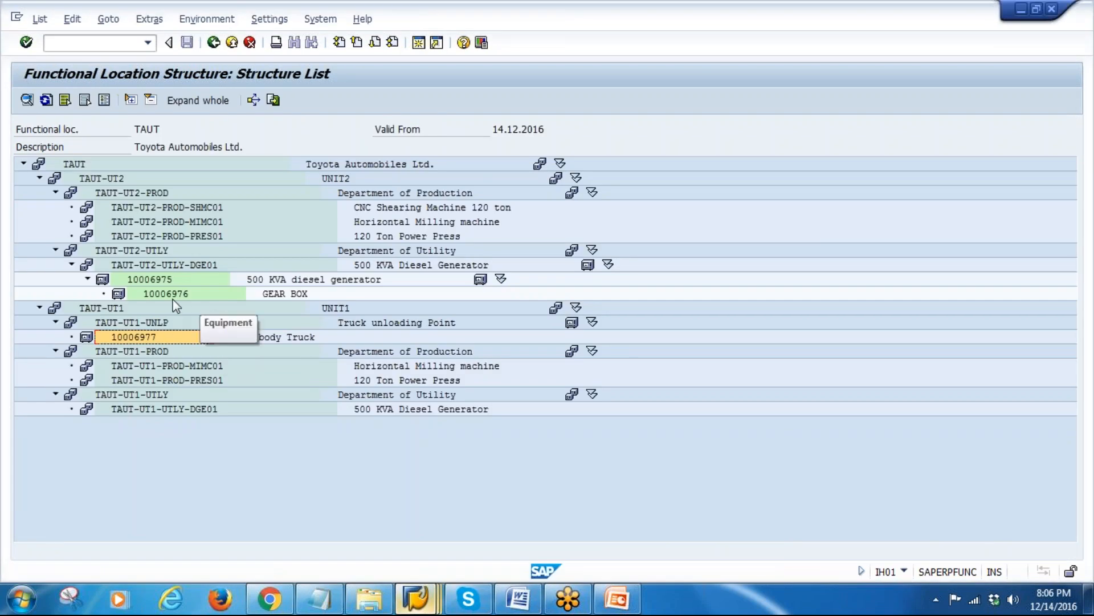
click(171, 296)
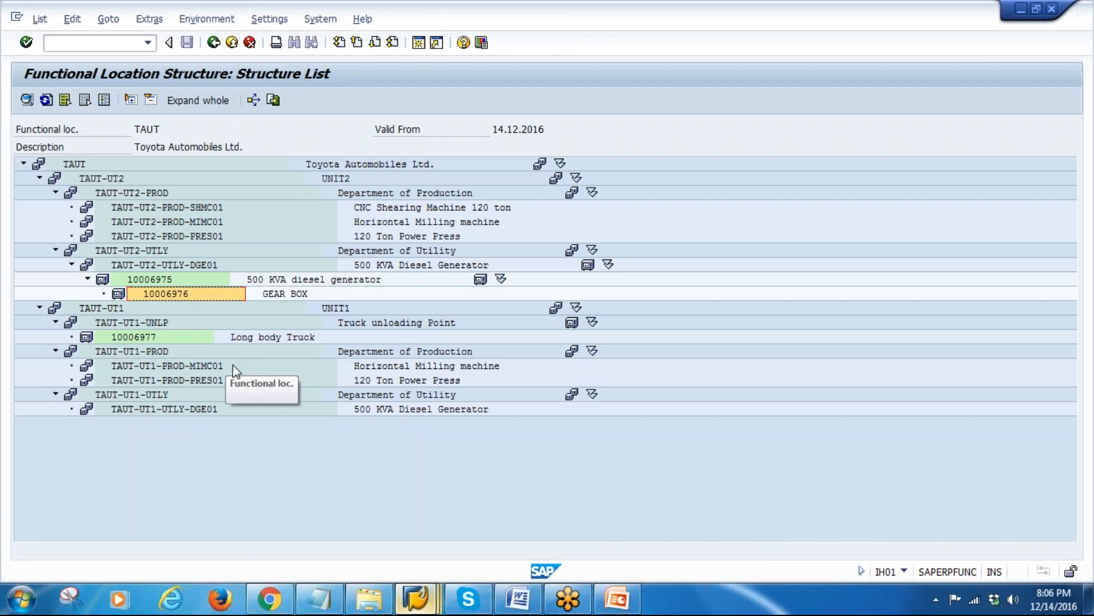
click(158, 277)
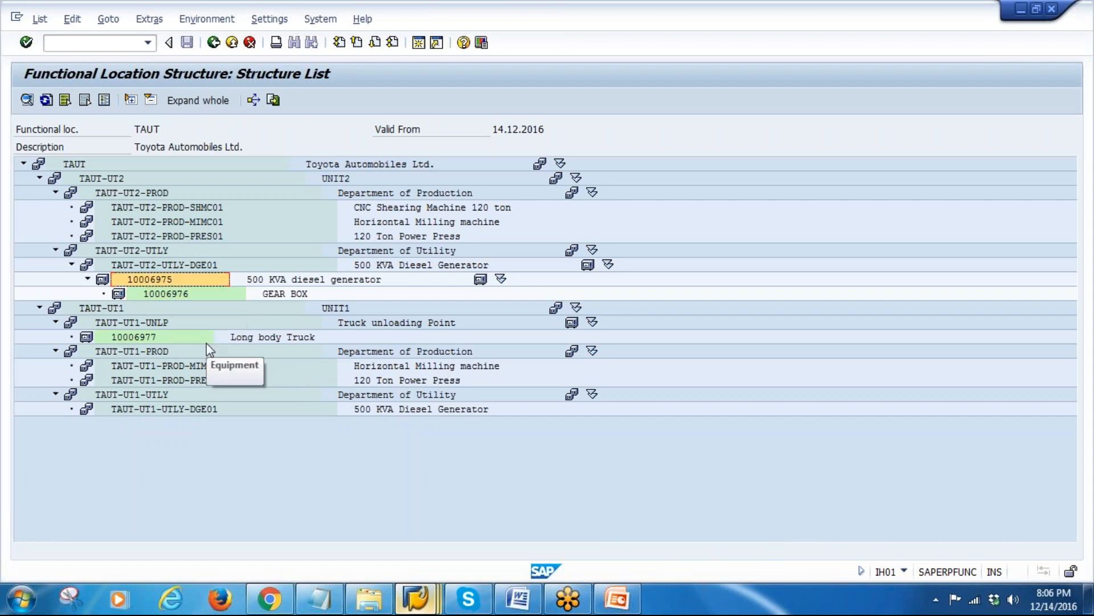
Step: Return to the equipment being created and install the megger under superordinate equipment 10006975
key(alt+Tab)
text(100)
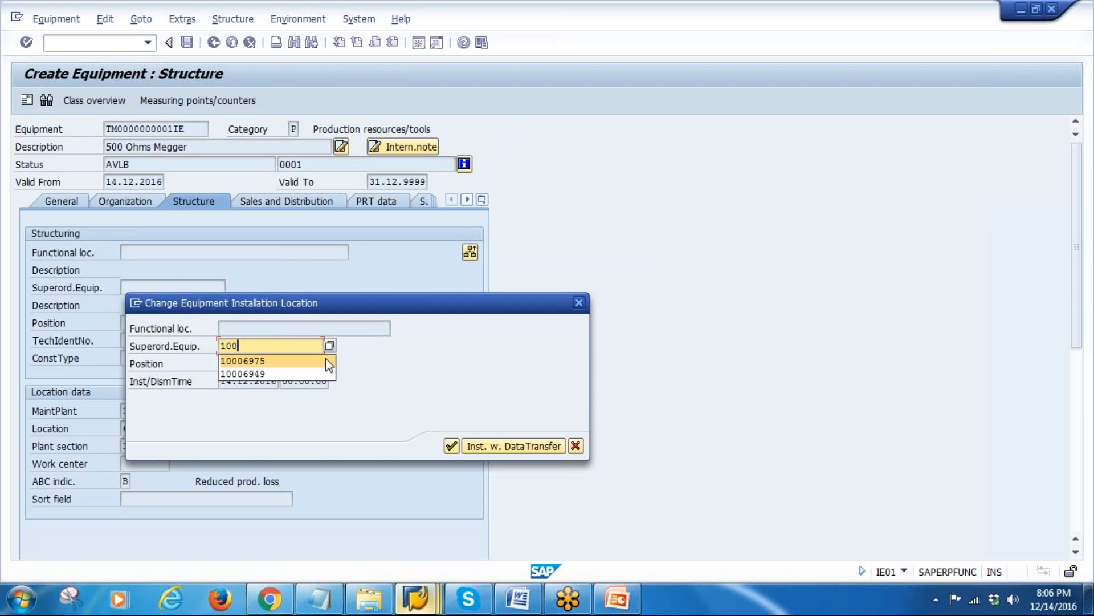
click(278, 360)
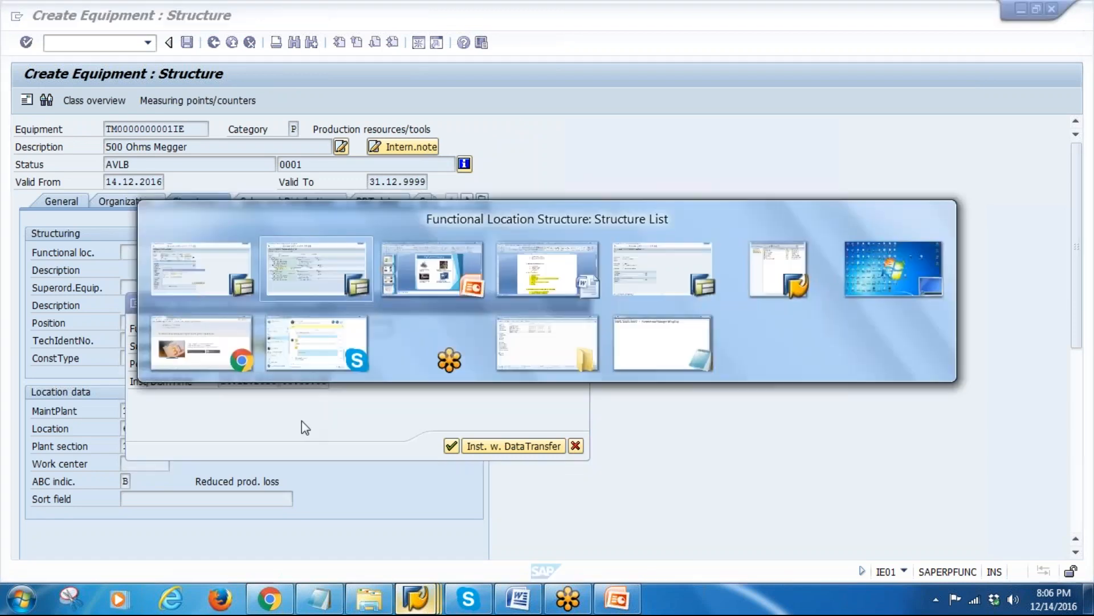
key(alt+Tab)
key(alt+Tab)
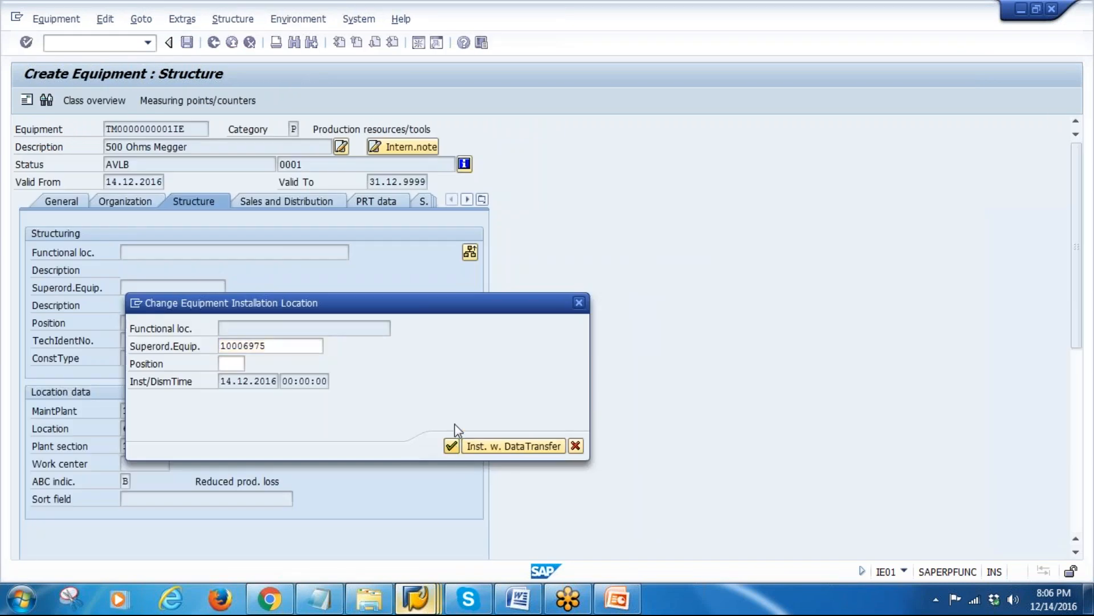
key(Return)
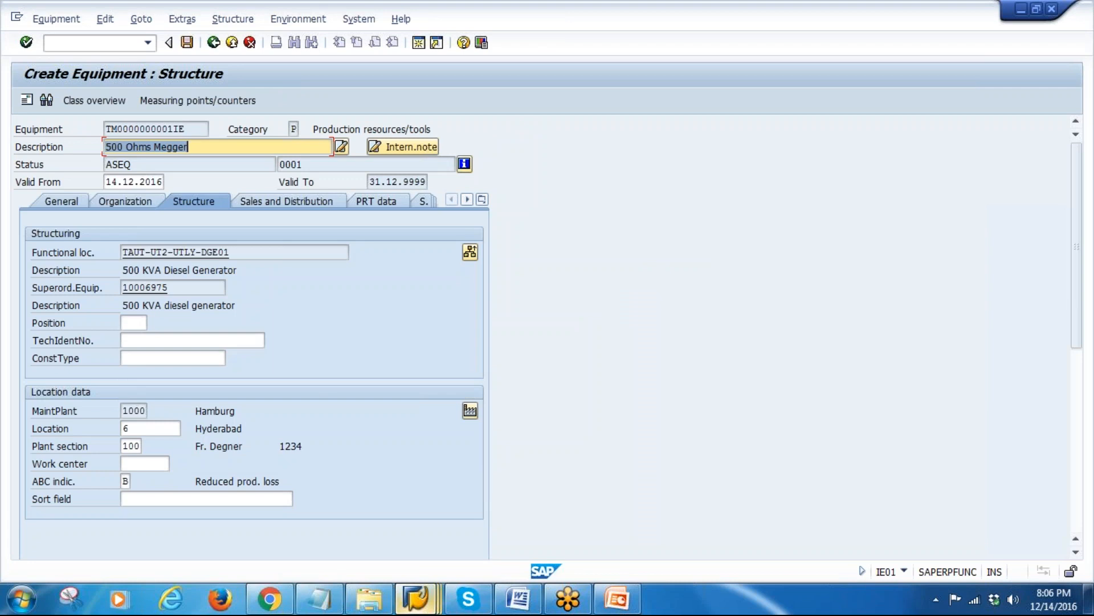
Step: Dismantle the megger from its superordinate equipment and functional location
drag(238, 252, 106, 251)
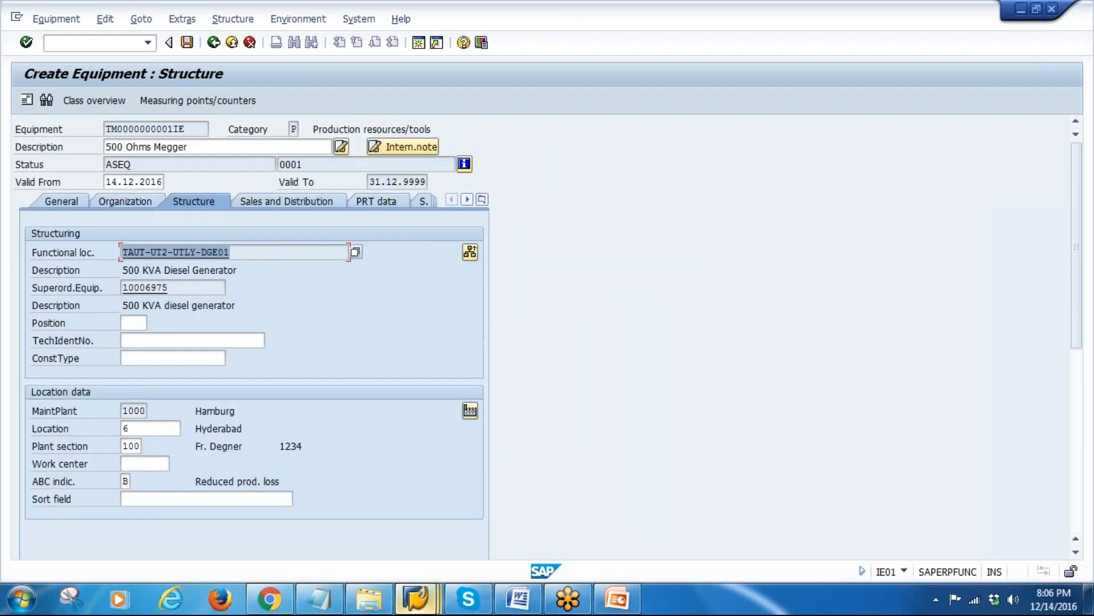
click(158, 359)
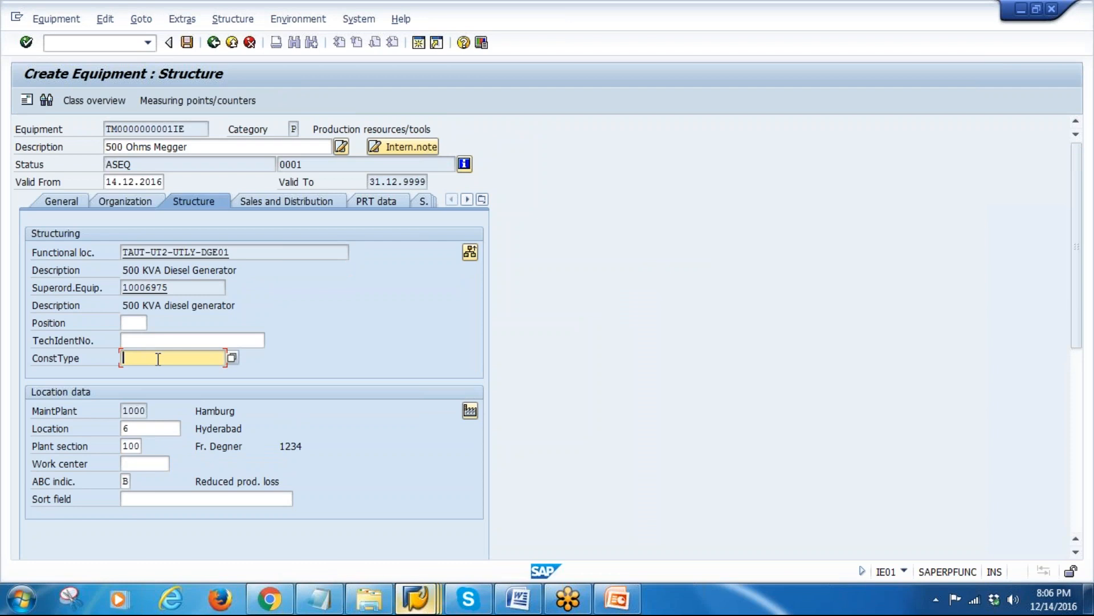
click(470, 253)
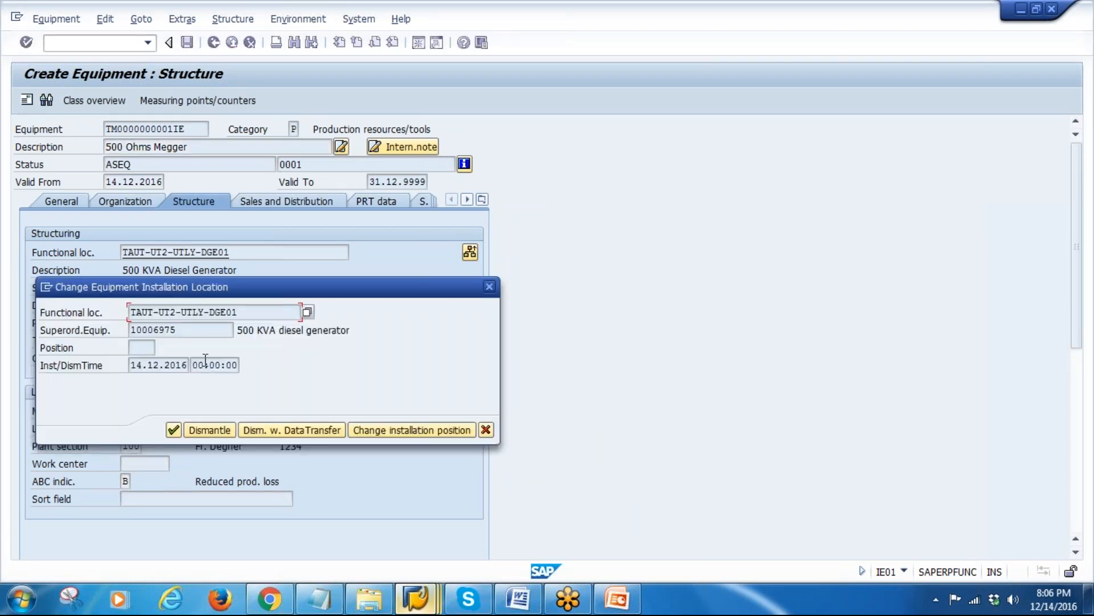
click(209, 429)
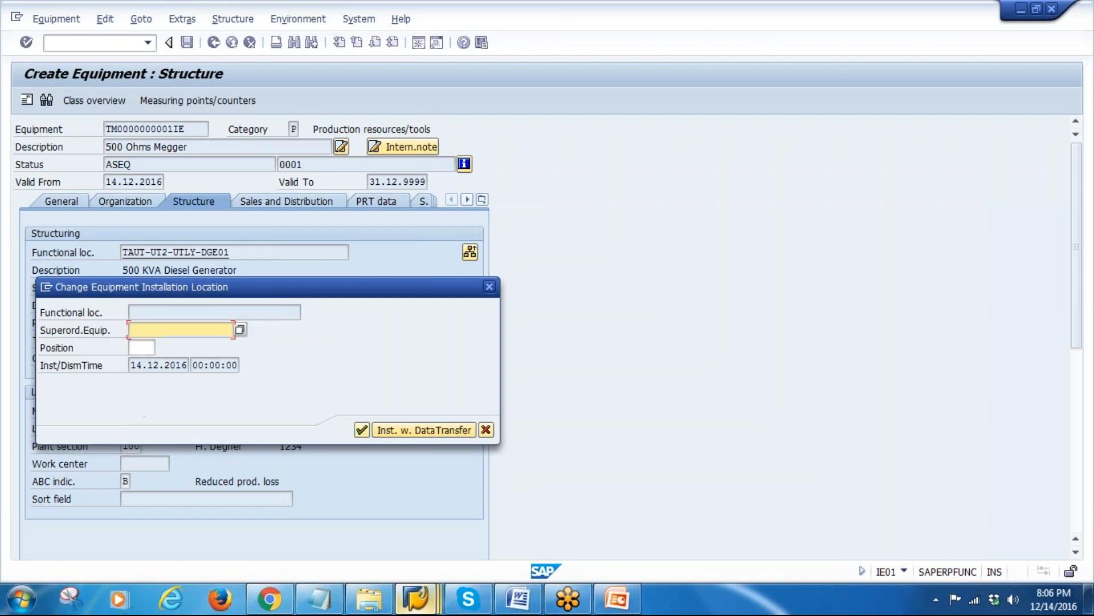
click(362, 429)
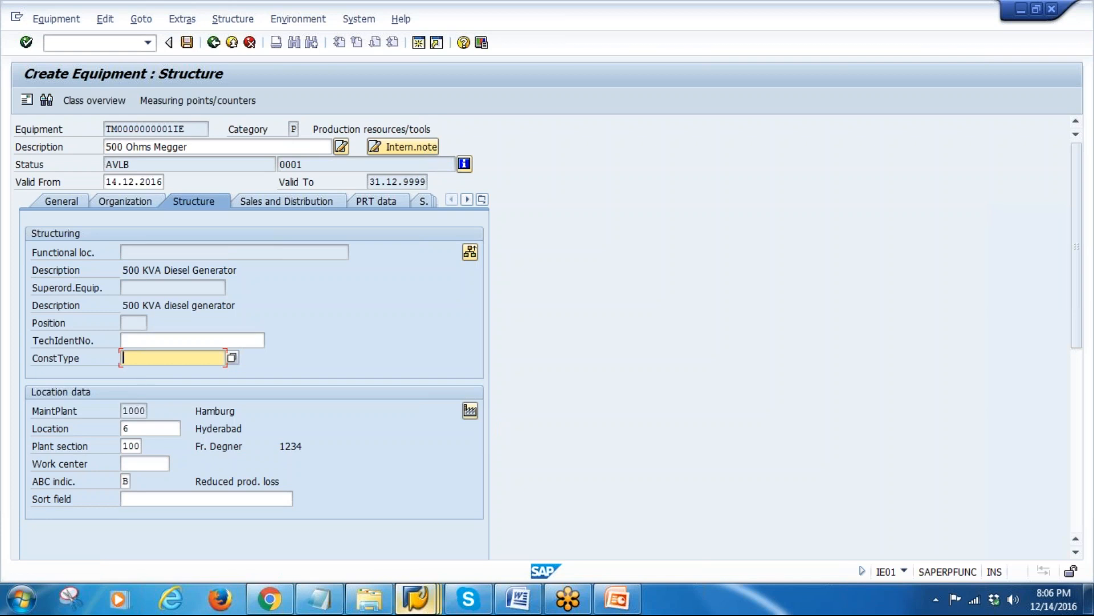
Step: Try to set the construction type to MEGGER, and clear the field again
text(megge)
key(BackSpace)
key(BackSpace)
key(BackSpace)
key(BackSpace)
key(BackSpace)
key(BackSpace)
text(MEGGE)
key(Return)
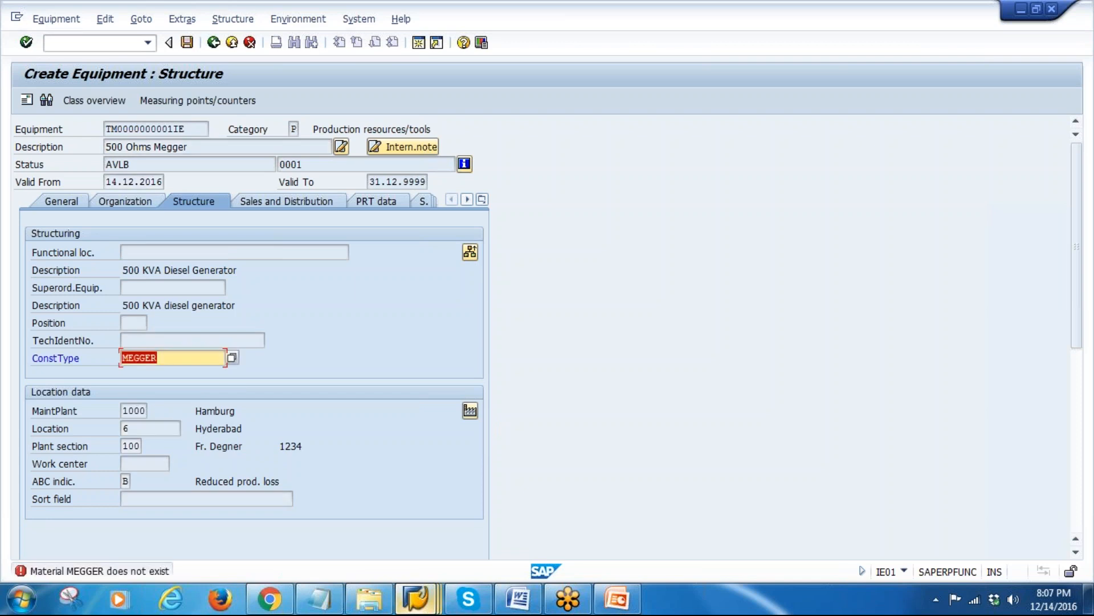
key(BackSpace)
key(Return)
Step: Enter MEGGER as the equipment's technical identification number
click(174, 341)
text(M)
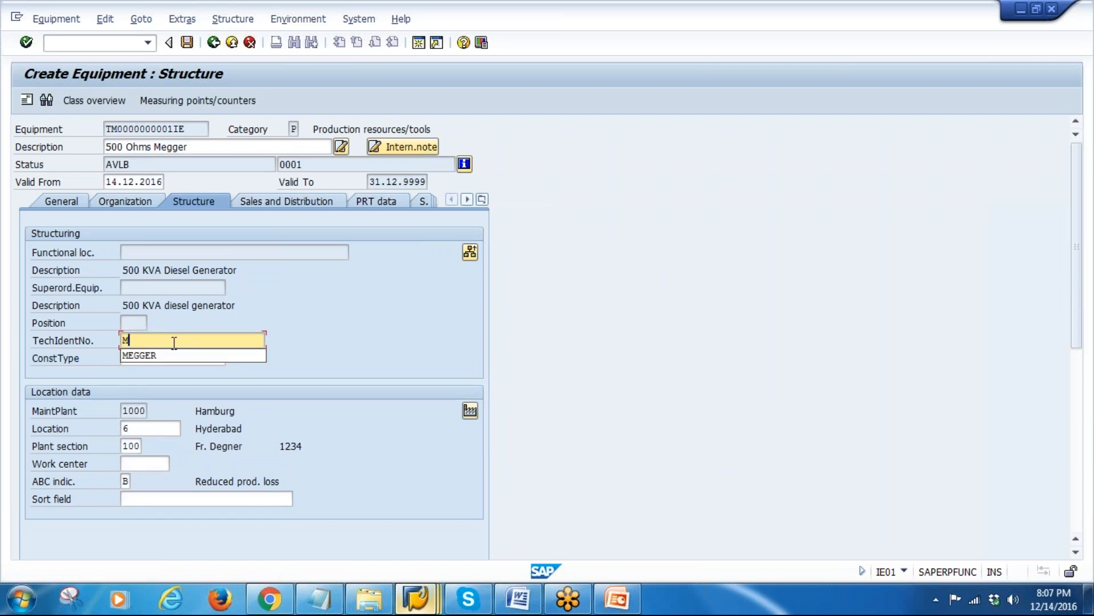
text(EGGER)
key(ctrl+a)
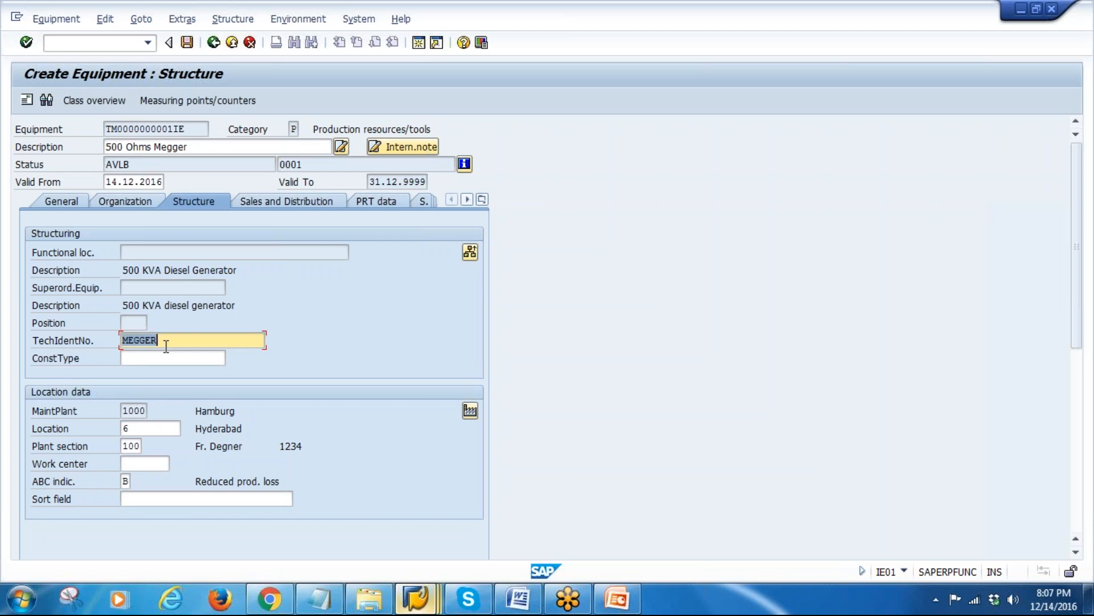
Step: Set the task list usage to 009 in the equipment's production resource/tool data
click(304, 204)
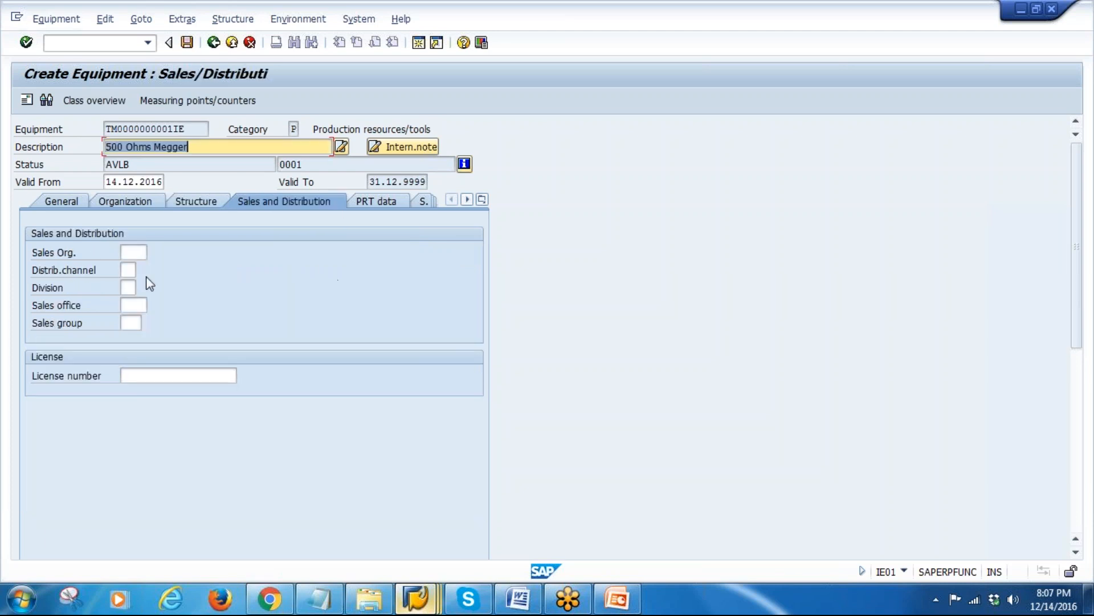
click(375, 198)
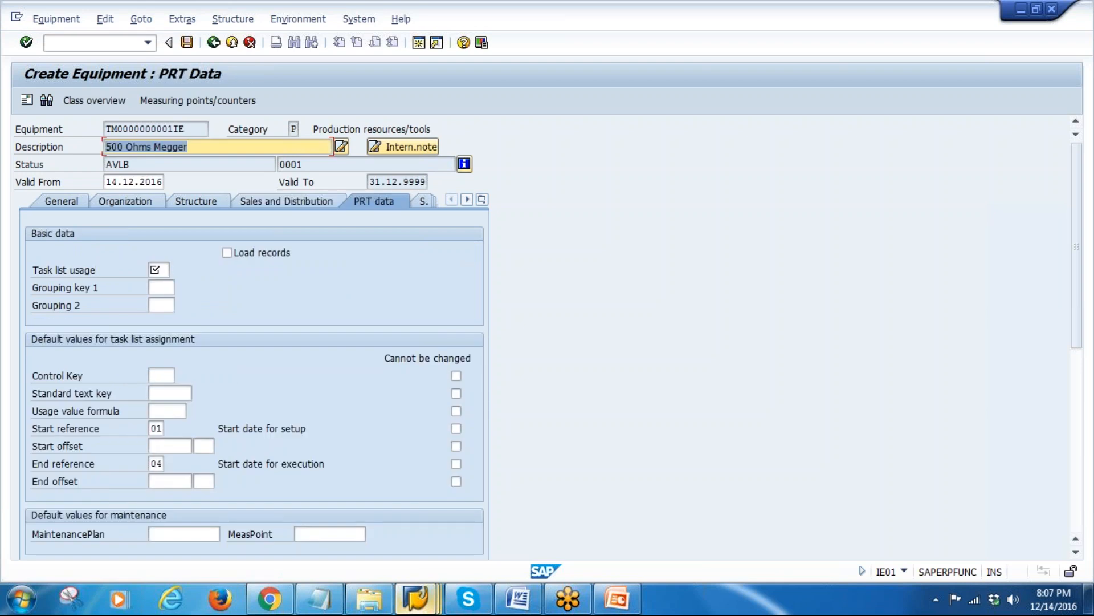
click(160, 270)
text(009)
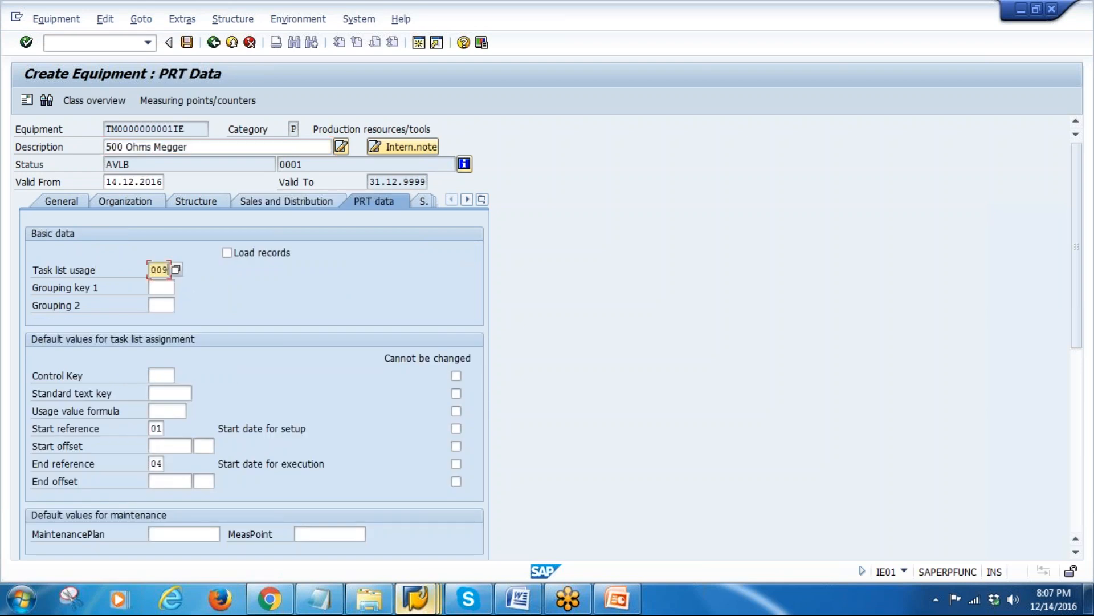
Step: Confirm the task list usage, switch to the Word course syllabus and examine the preventive maintenance topics, including the different task lists
key(Return)
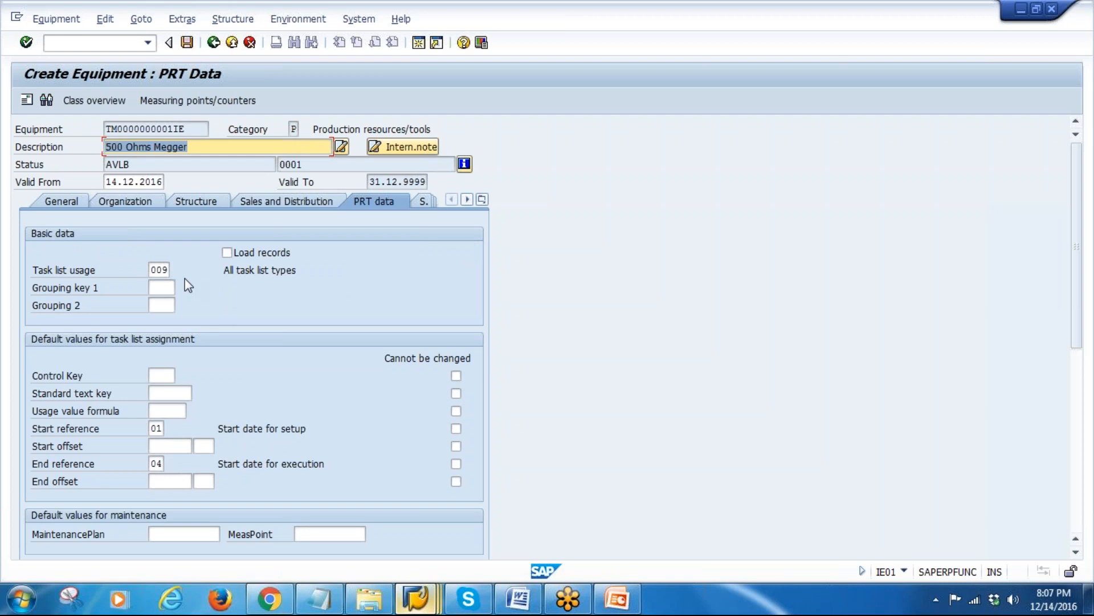
click(518, 599)
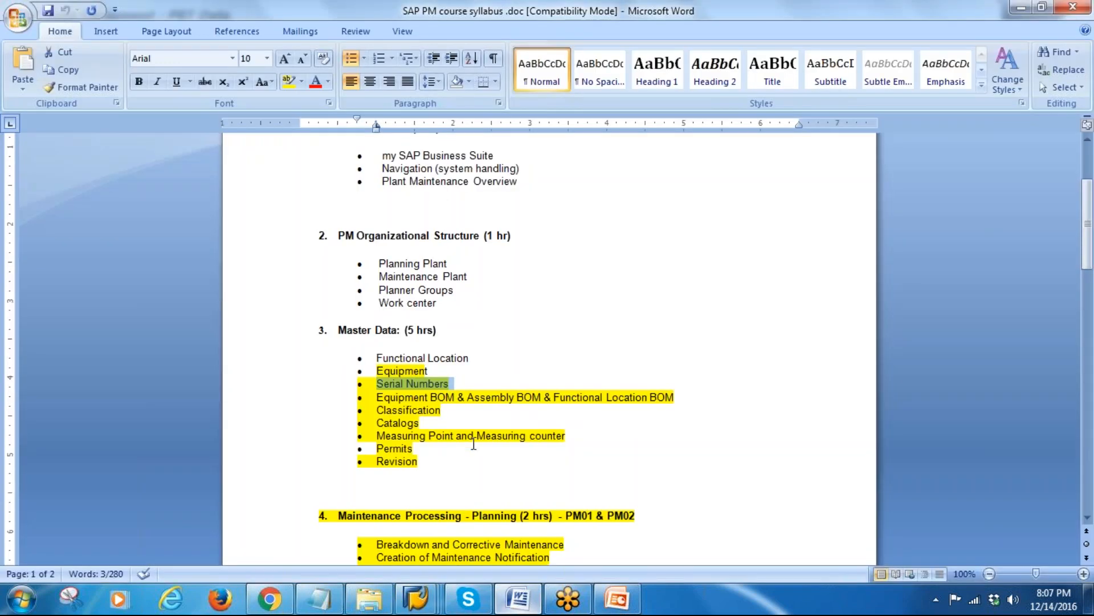
scroll(473, 441, down, 7)
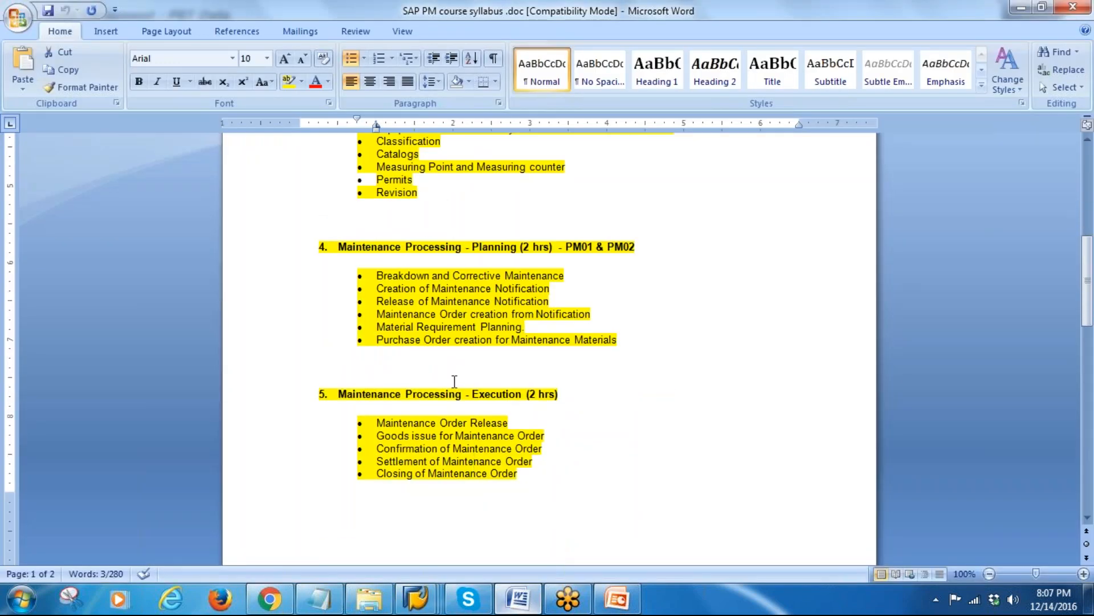
scroll(473, 456, down, 10)
click(443, 397)
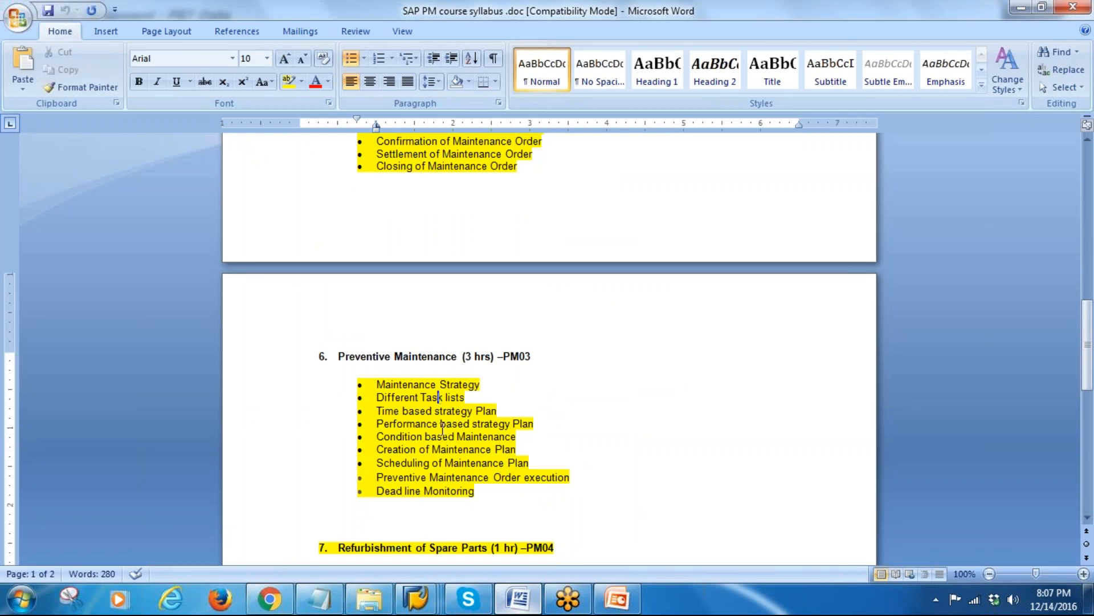
key(alt+Tab)
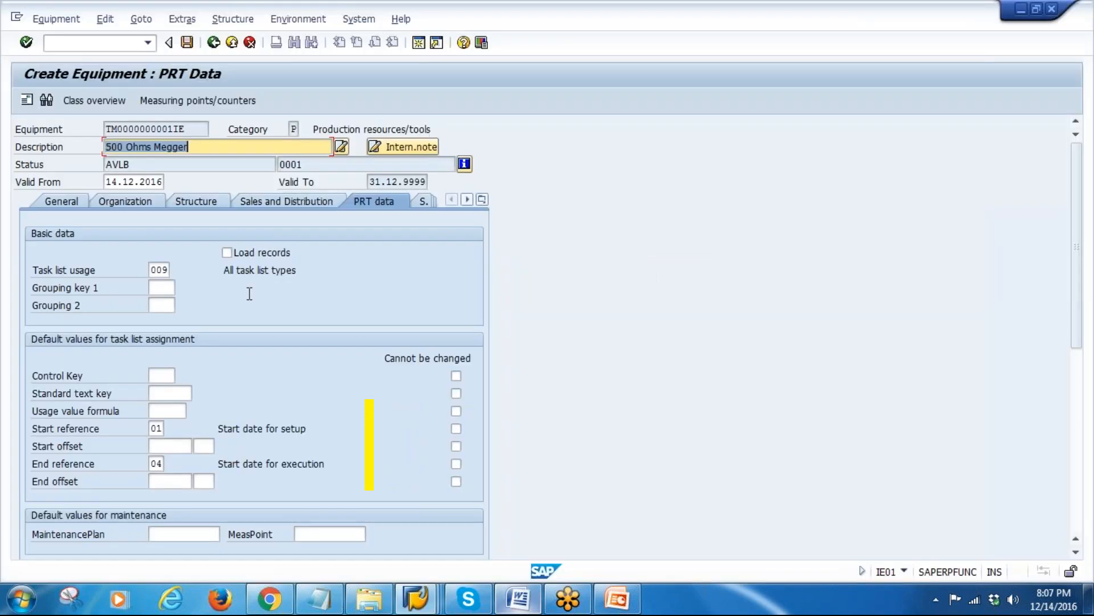
Step: Set the megger's vendor warranty from 14.12.2016 to 13.12.2017, with both warranty inheritance and pass-on enabled
click(483, 200)
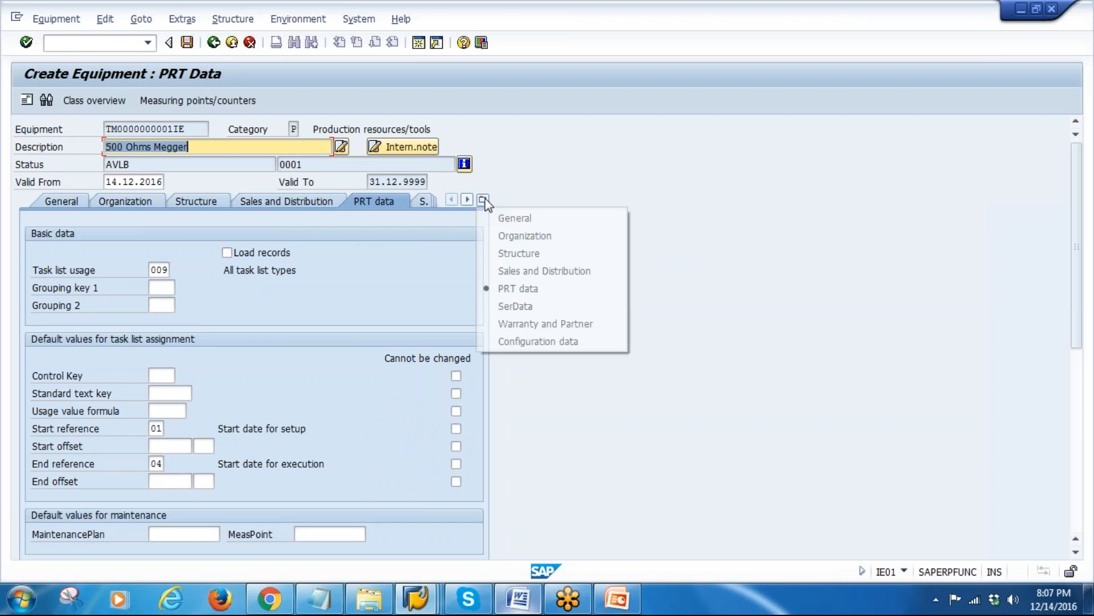
click(530, 308)
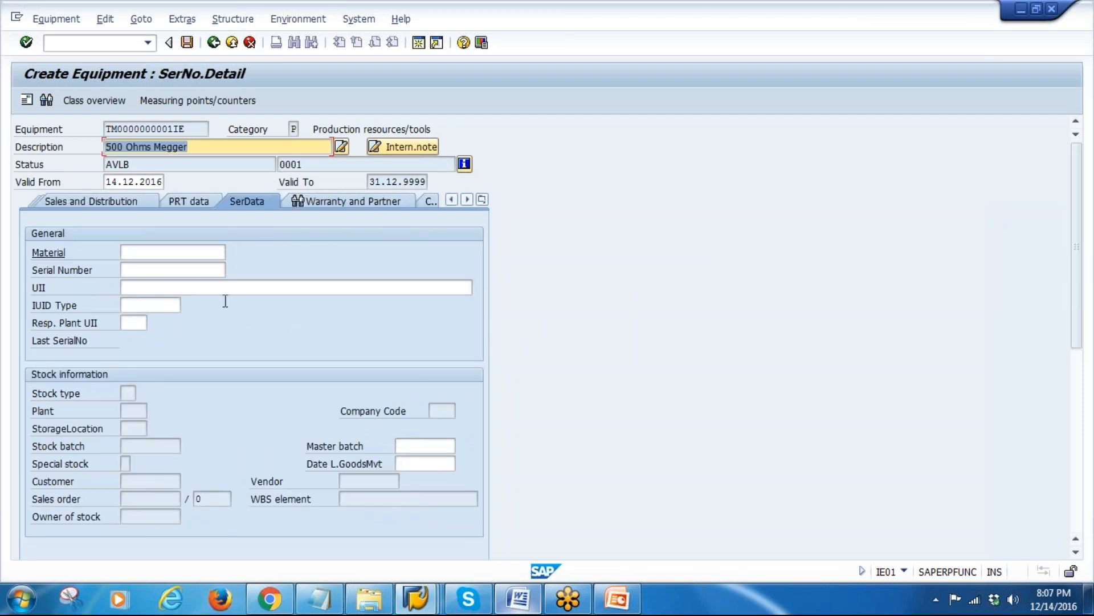
click(367, 204)
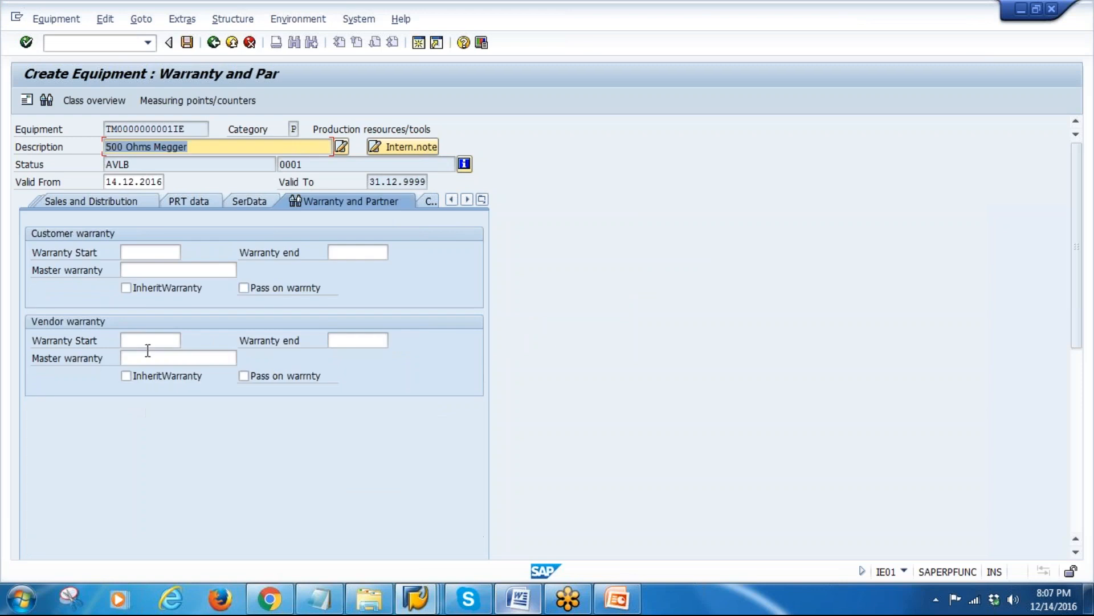
click(134, 379)
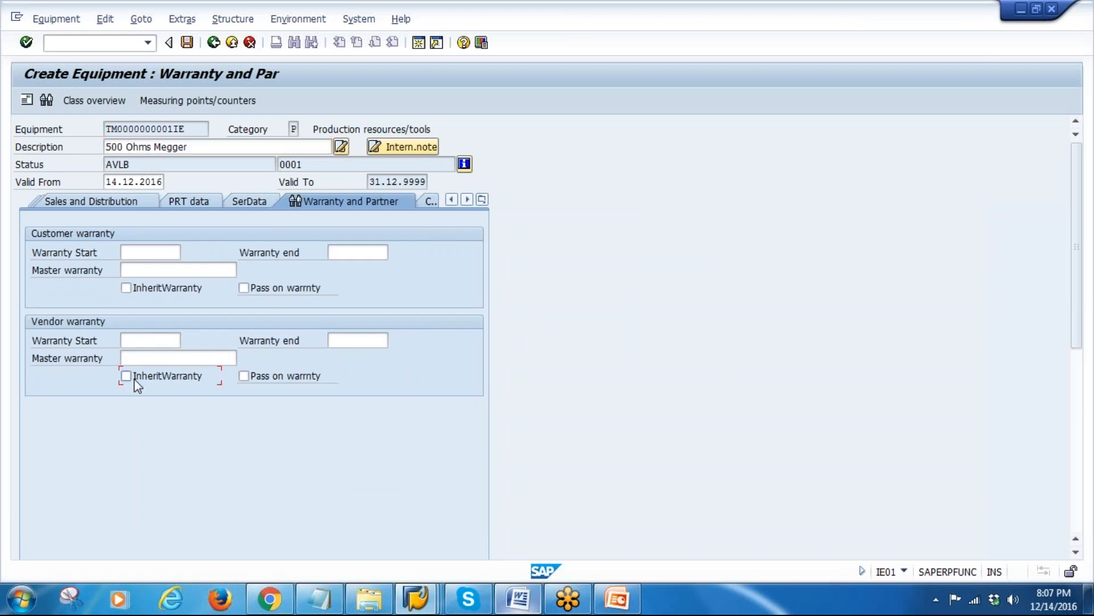
click(286, 378)
key(Return)
click(153, 340)
click(149, 352)
click(355, 339)
click(358, 354)
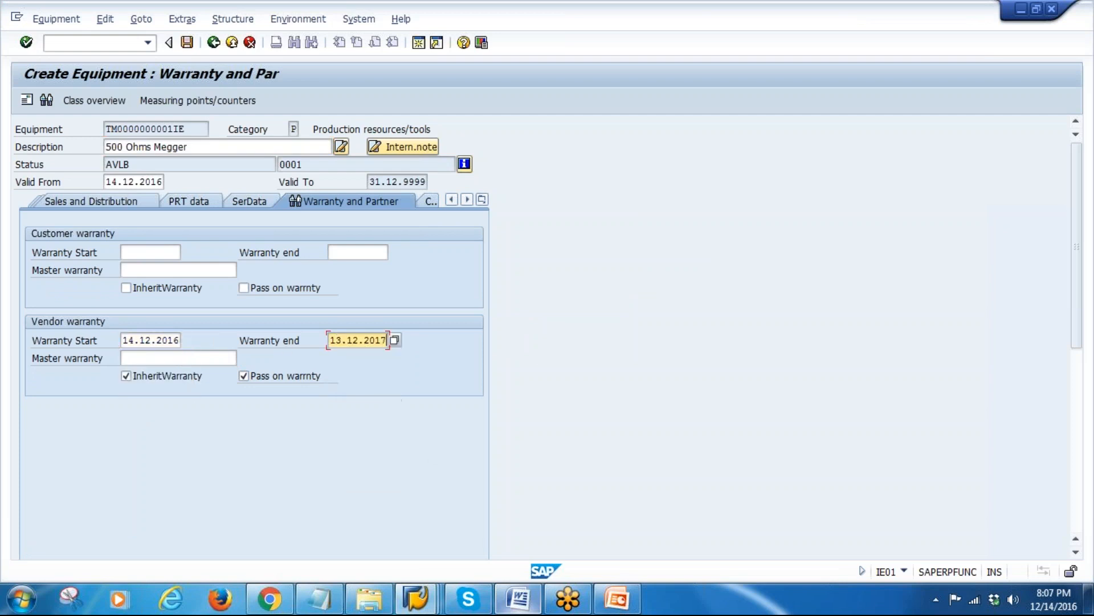
key(Return)
Step: Check the megger's configuration data and save the new equipment record
click(482, 199)
click(527, 340)
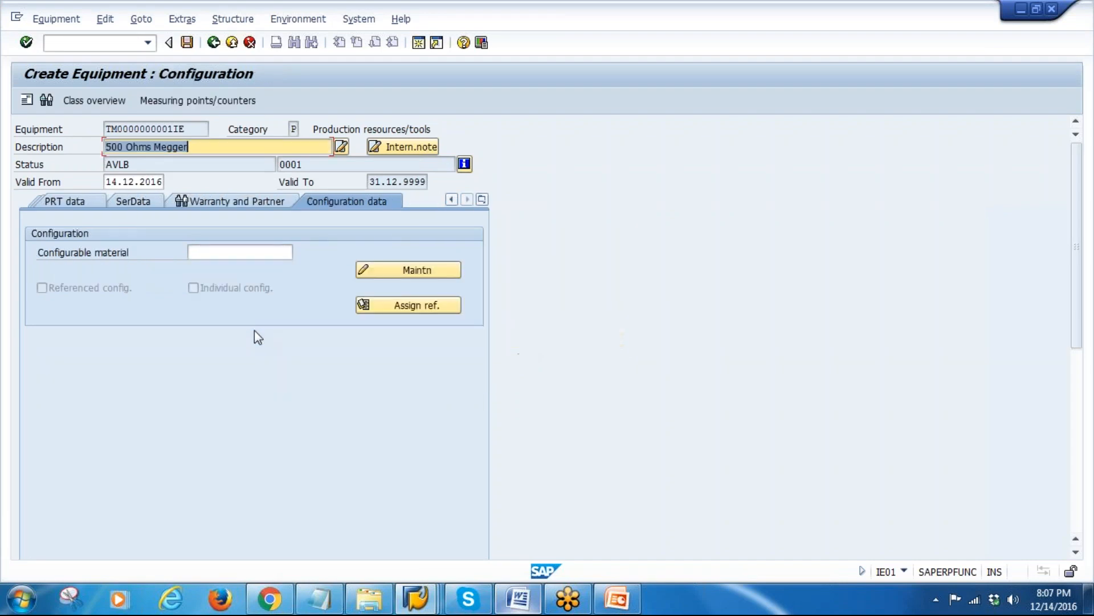
click(67, 201)
click(186, 43)
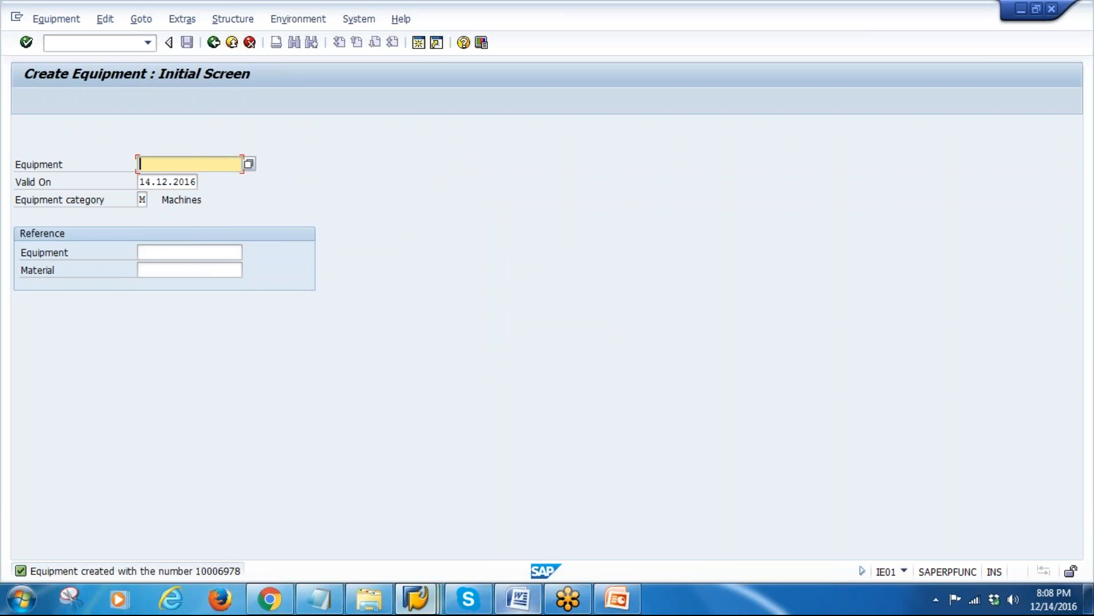
Step: Return to the TAUT functional location structure list and refresh it
mouse_move(437, 606)
click(520, 501)
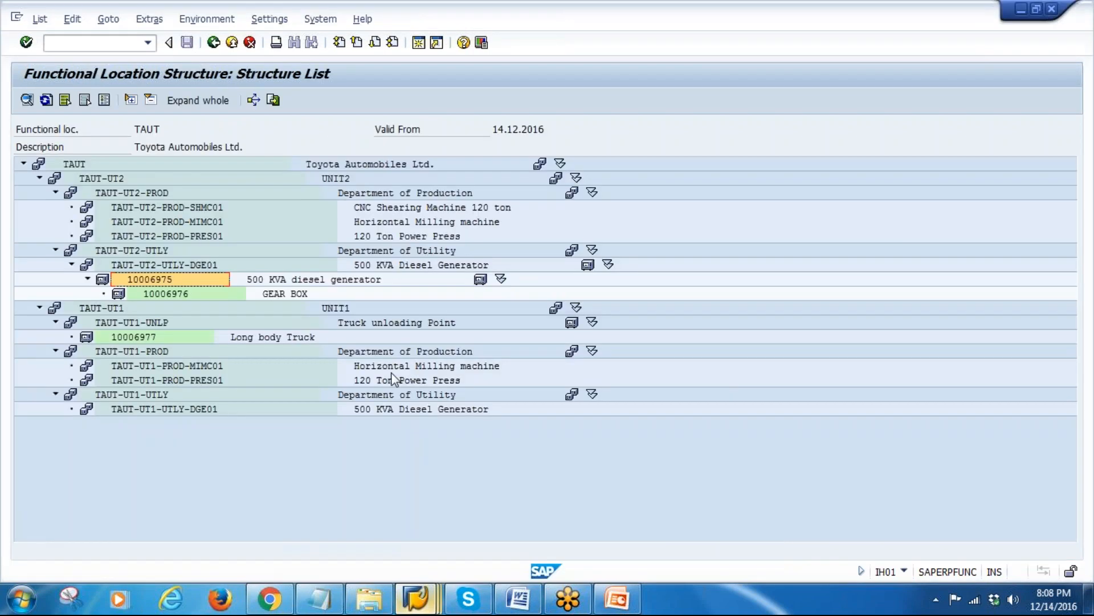
click(46, 100)
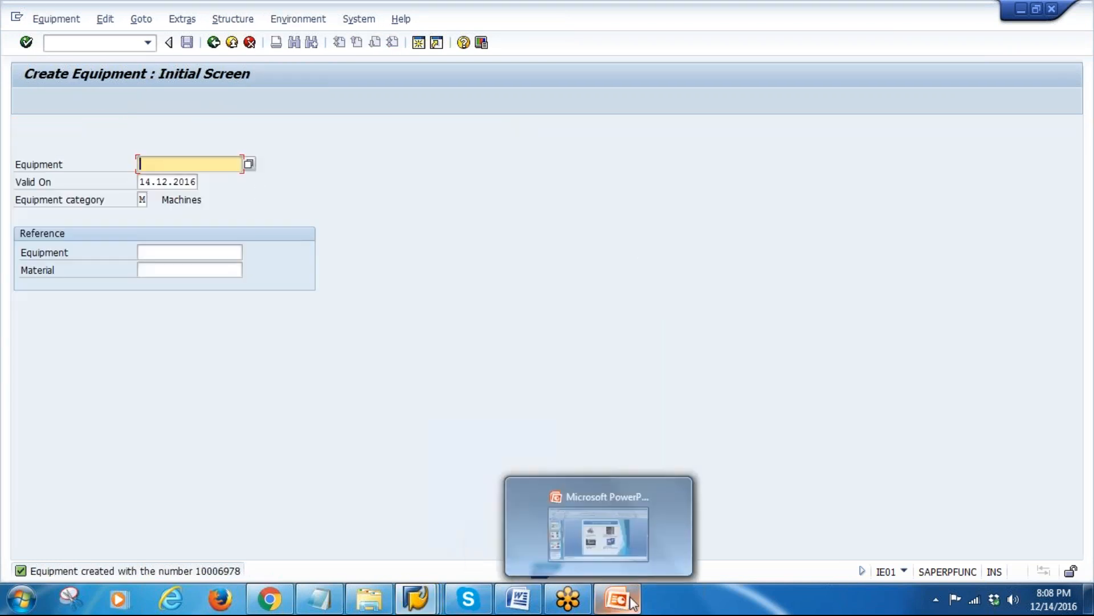
Step: Switch to the PowerPoint equipment presentation and examine the slides up to Installing and Dismantling equipment
click(633, 602)
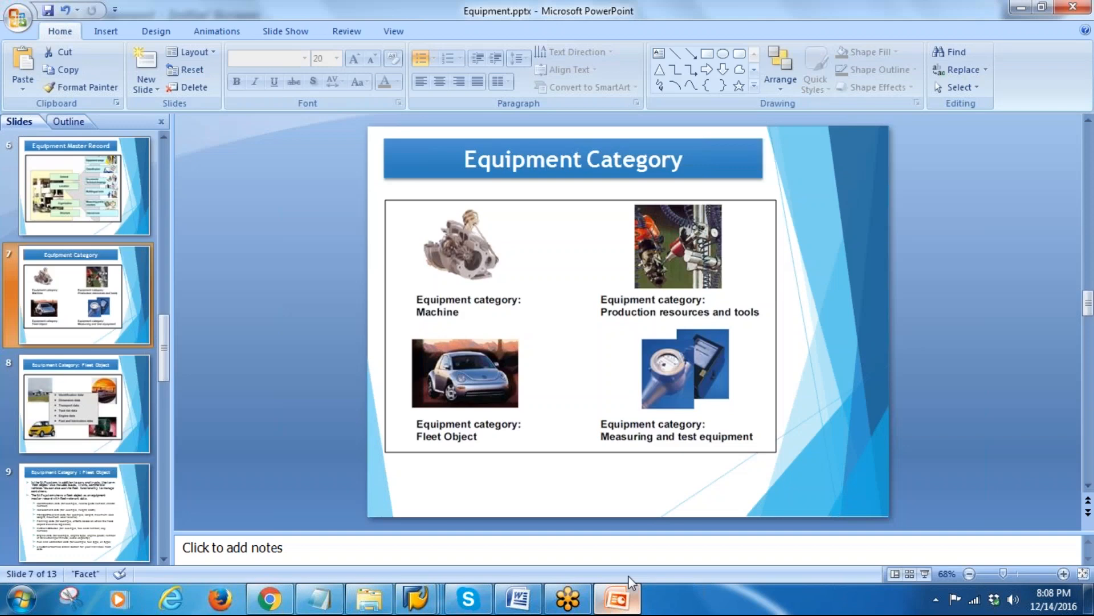
click(130, 487)
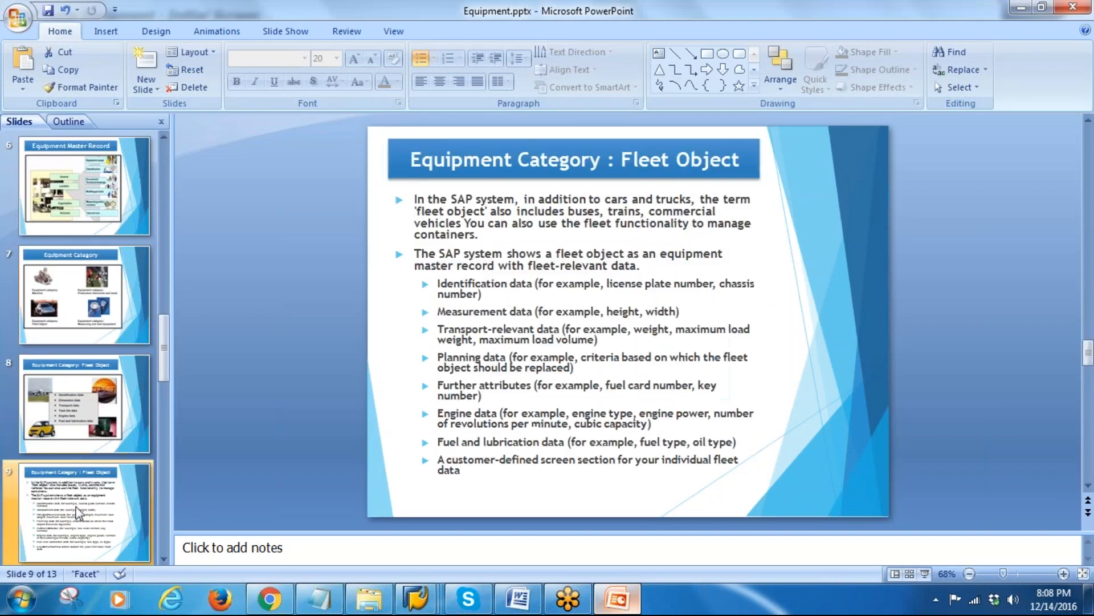
scroll(80, 439, down, 5)
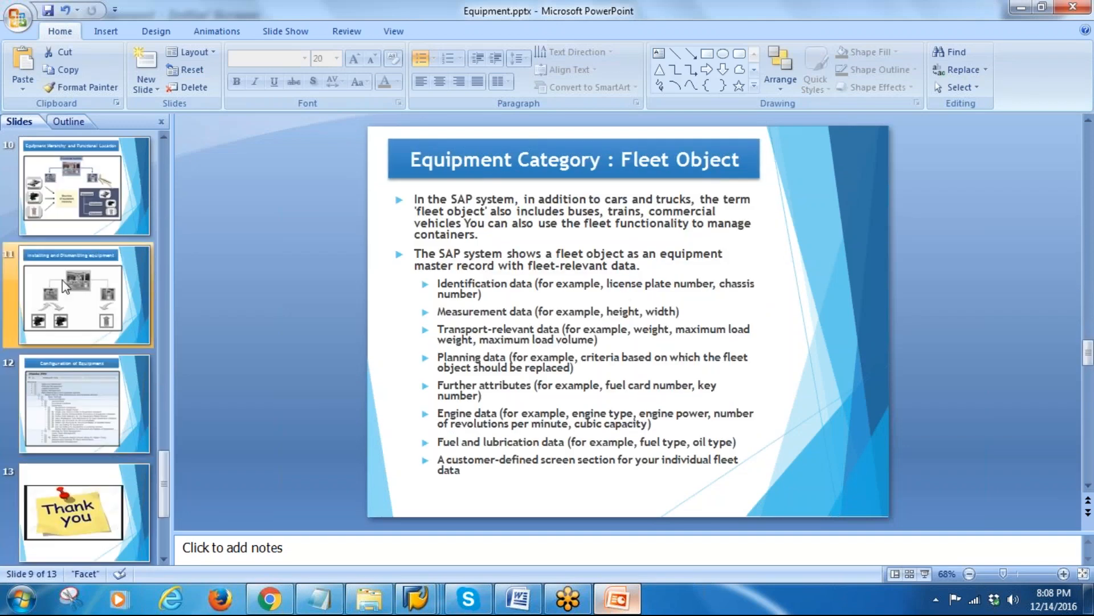
click(63, 222)
click(86, 297)
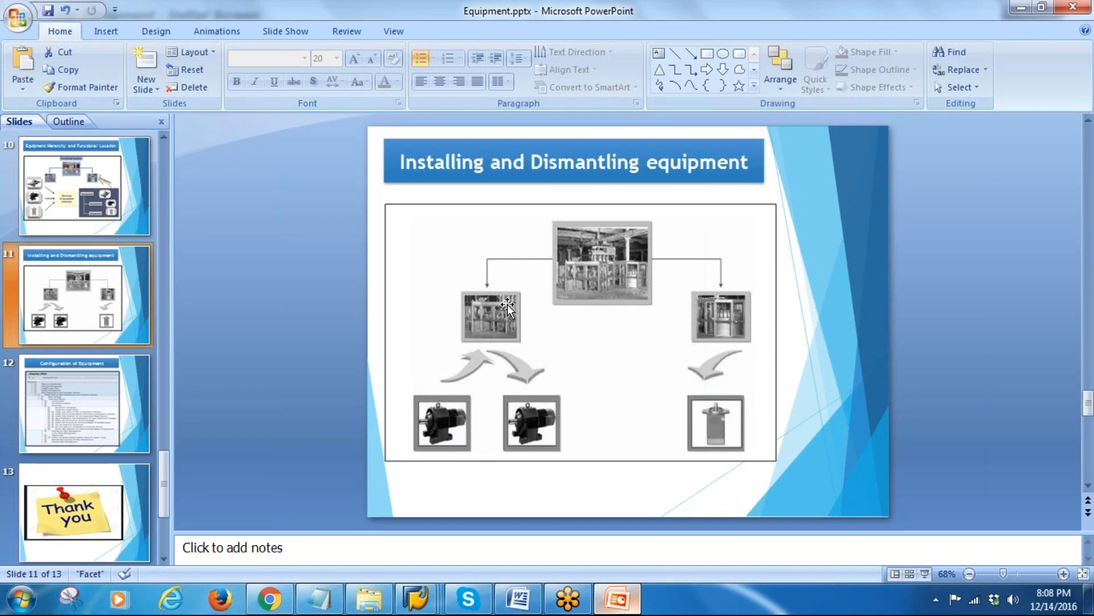
Step: Switch back to the SAP structure list and examine equipment 10006975 and the diesel generator locations TAUT-UT2-UTLY-DGE01 and TAUT-UT1-UTLY-DGE01
mouse_move(415, 599)
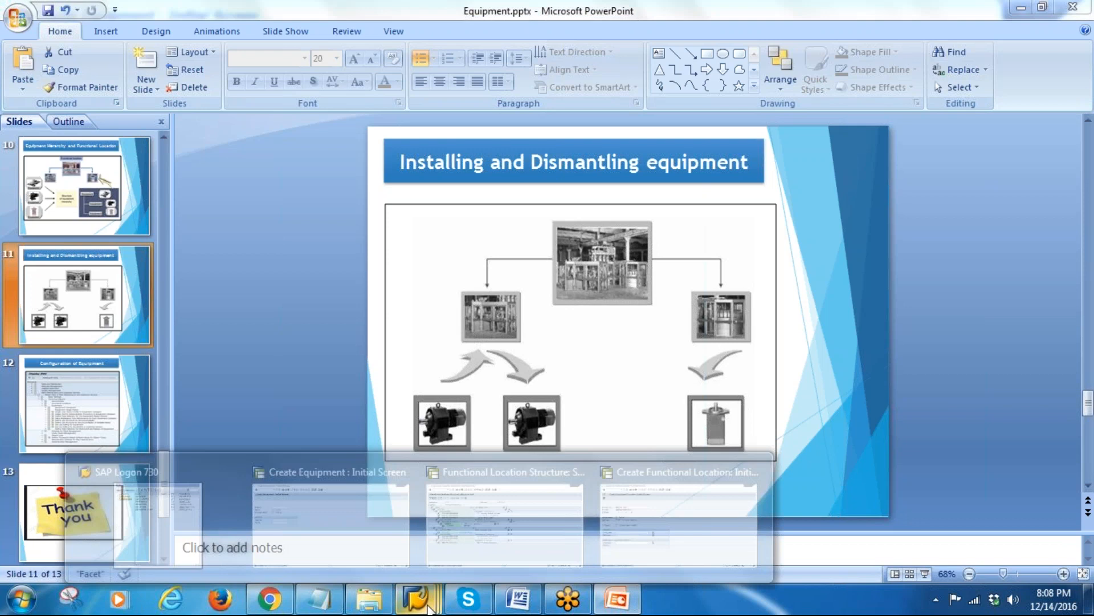
click(505, 516)
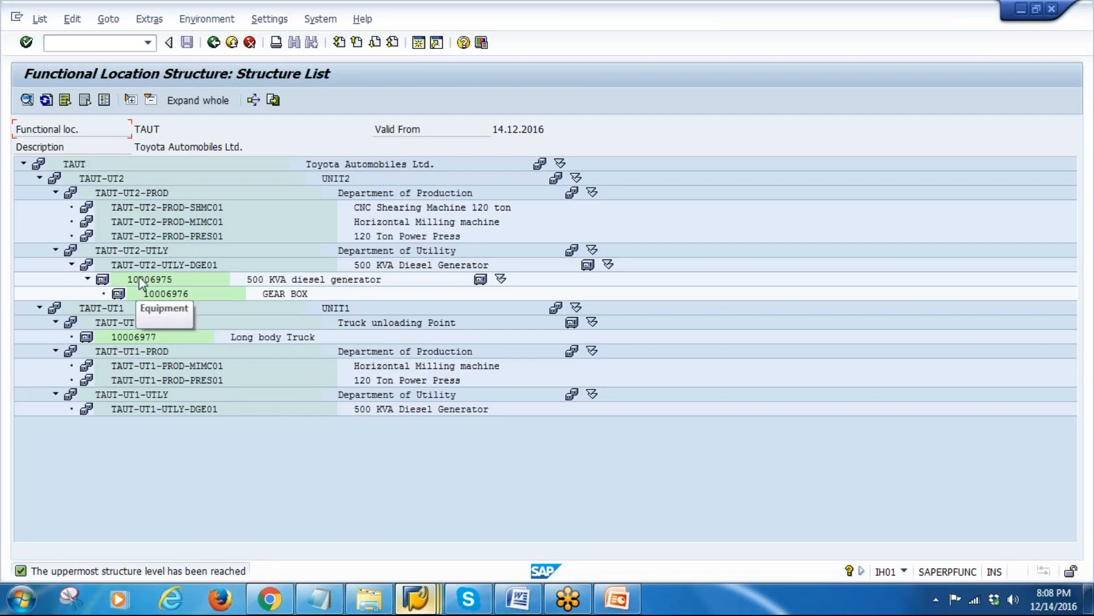
click(154, 280)
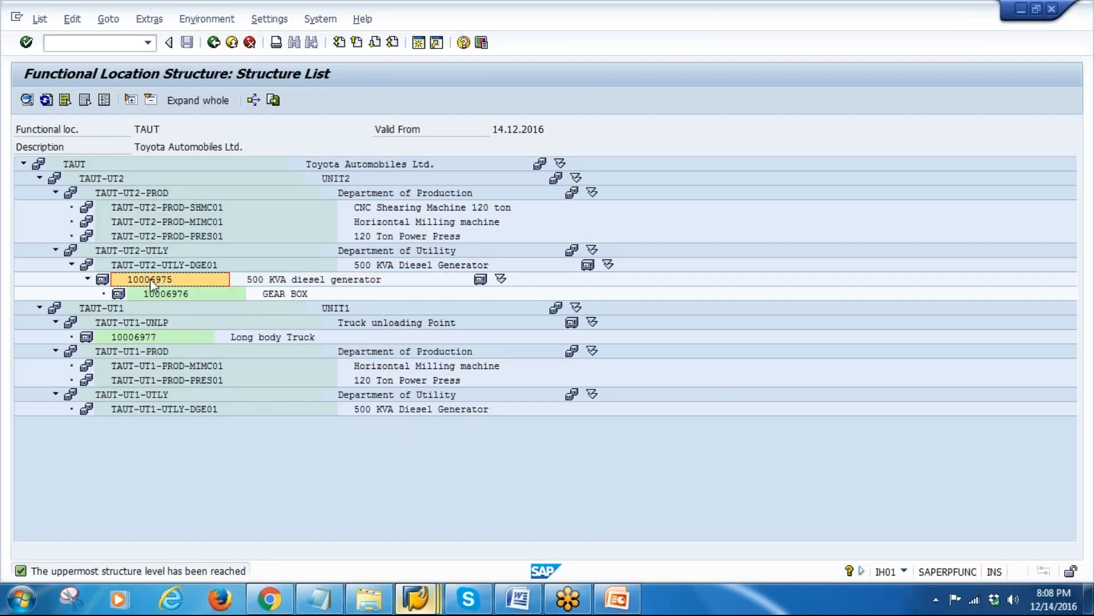
click(148, 266)
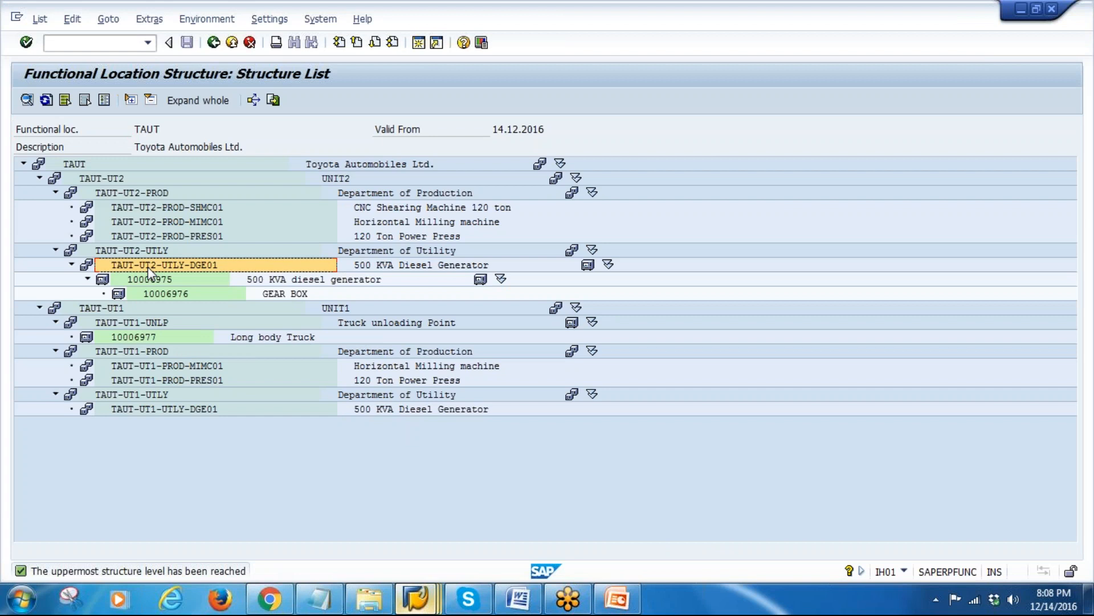
click(161, 411)
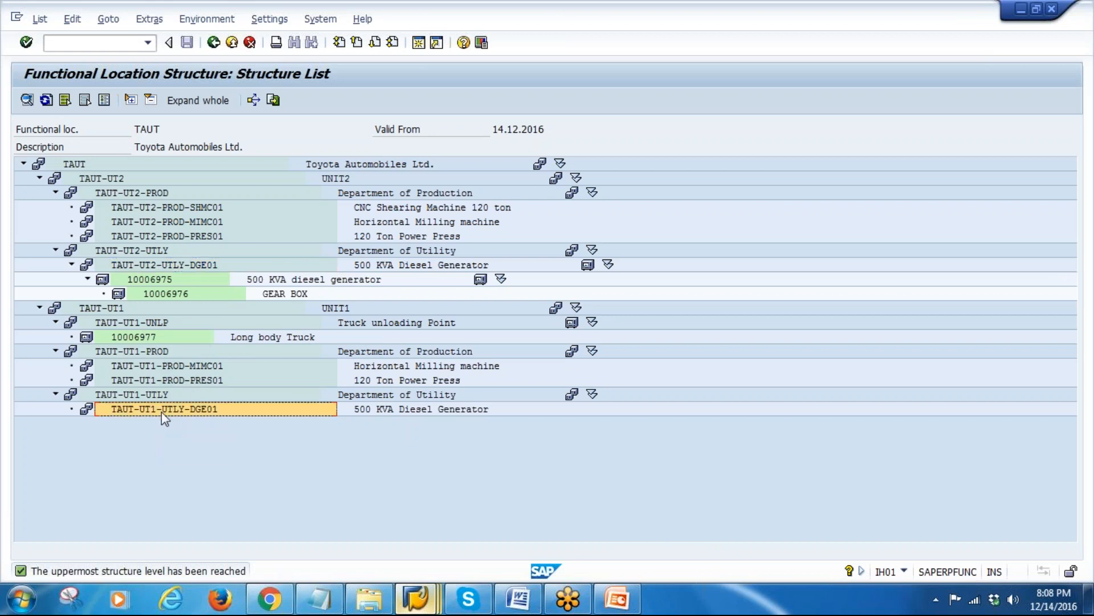
Step: Open the 500 KVA diesel generator, equipment 10006975, in change mode
mouse_move(416, 598)
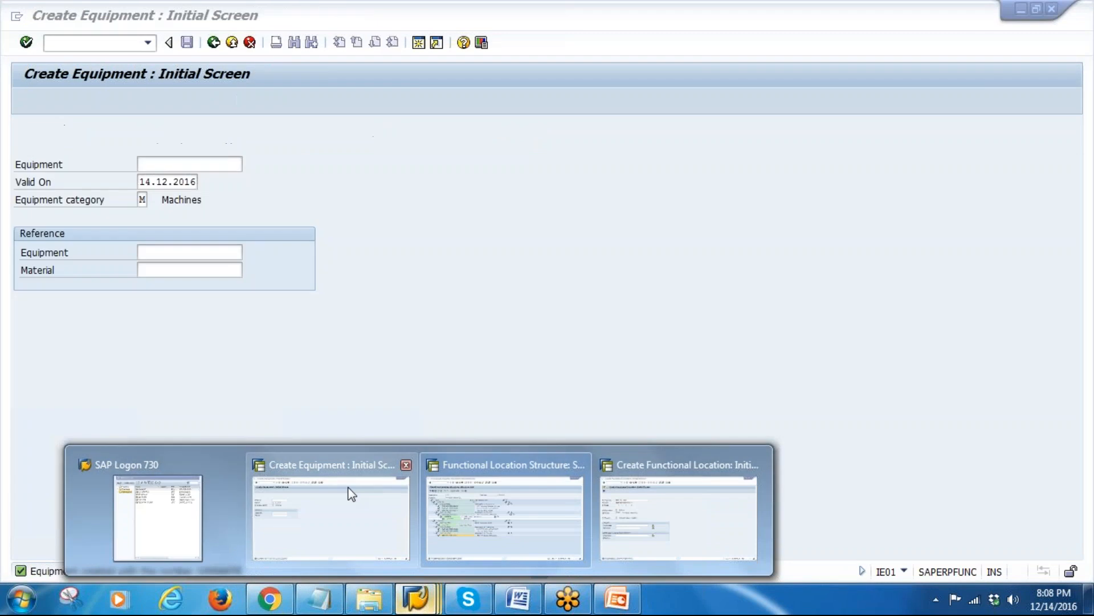
click(352, 494)
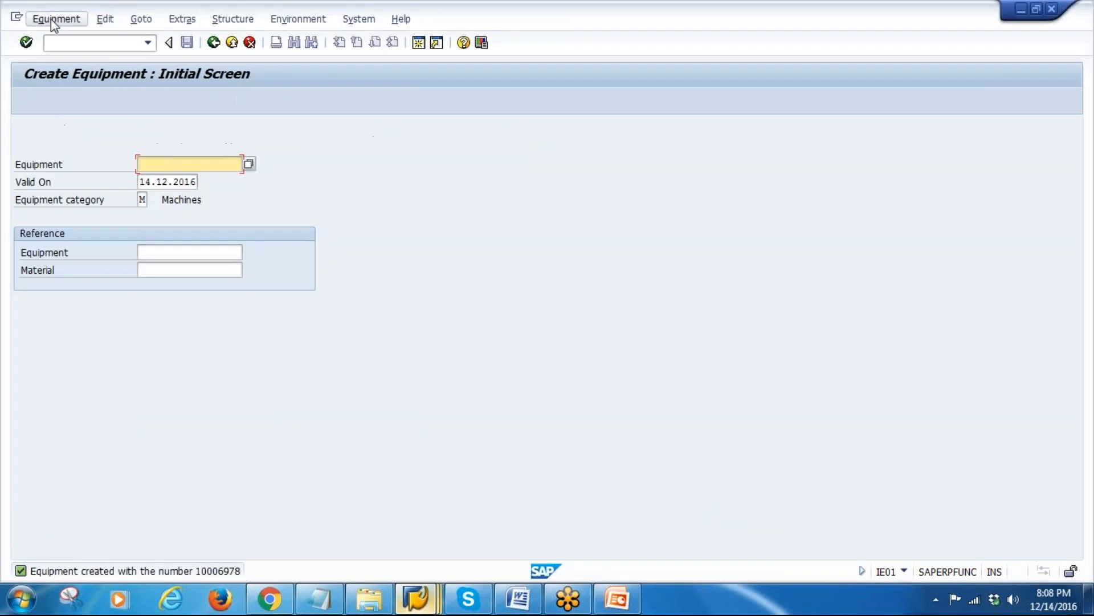
click(56, 19)
click(67, 75)
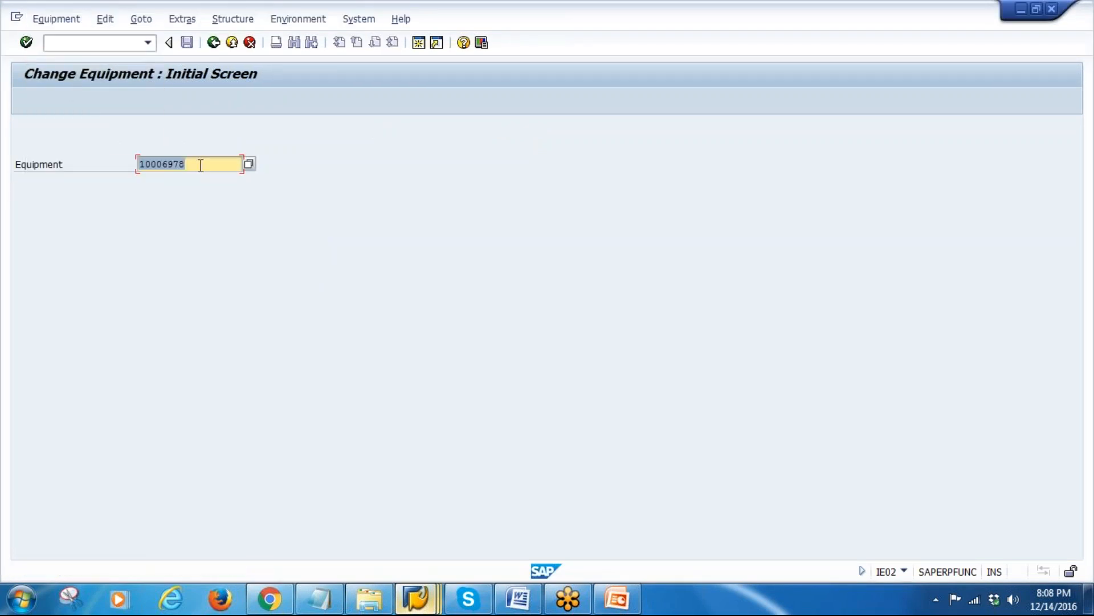
key(alt+Tab)
click(153, 278)
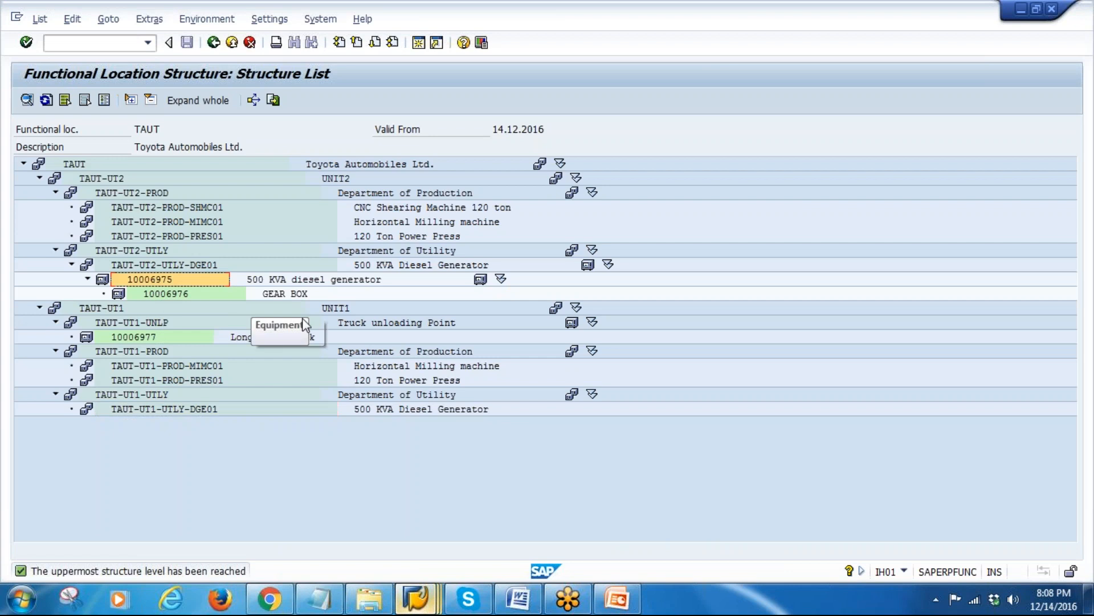
key(alt+Tab)
click(187, 164)
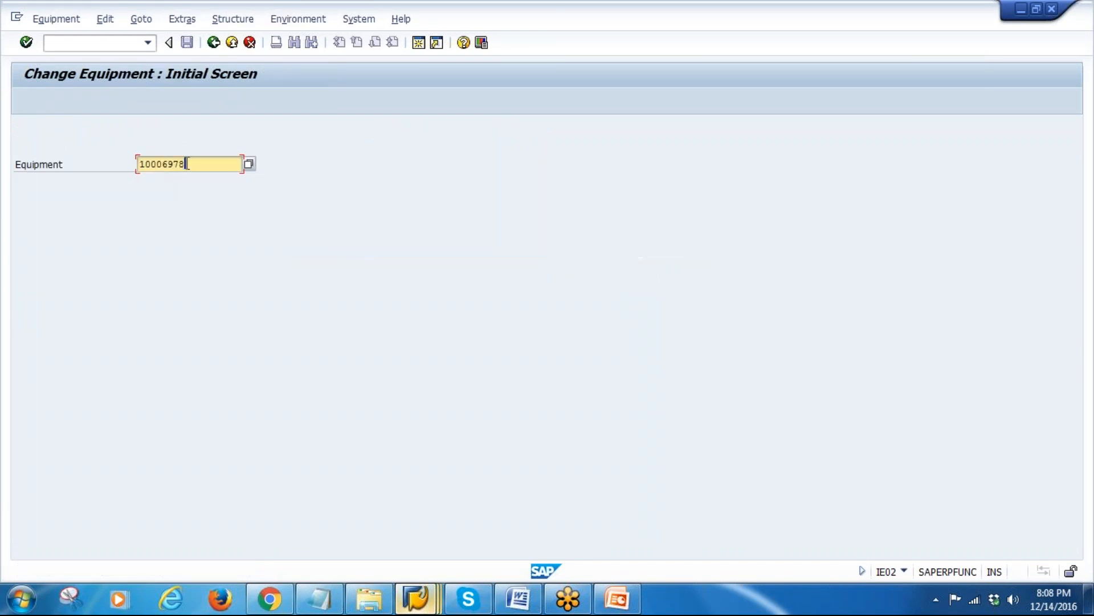
text(5)
key(Return)
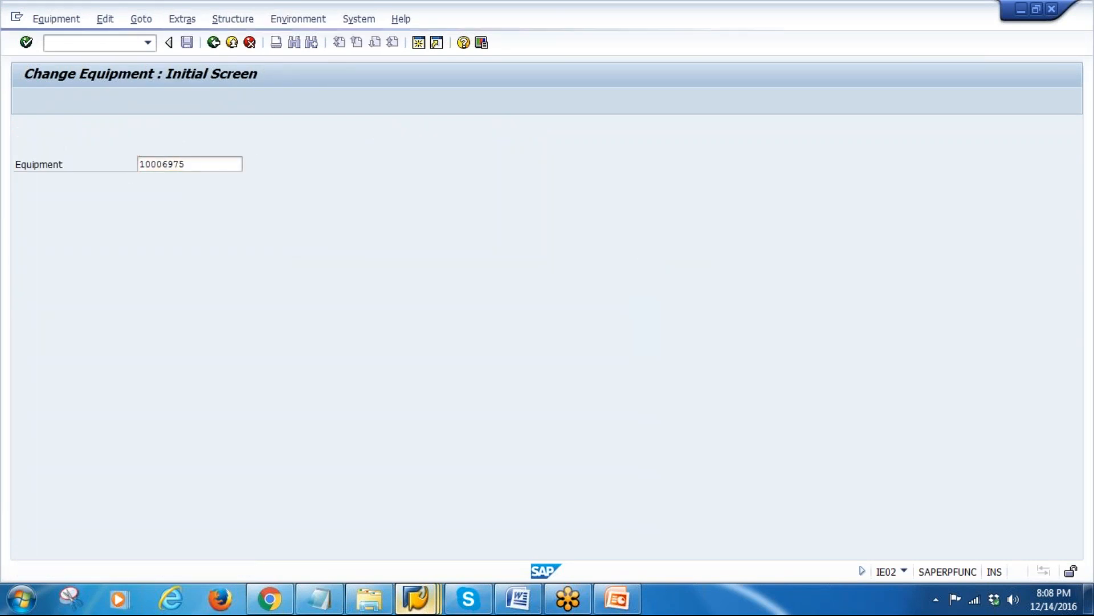
Step: Dismantle the diesel generator from functional location TAUT-UT2-UTLY-DGE01 in its structure data
click(256, 202)
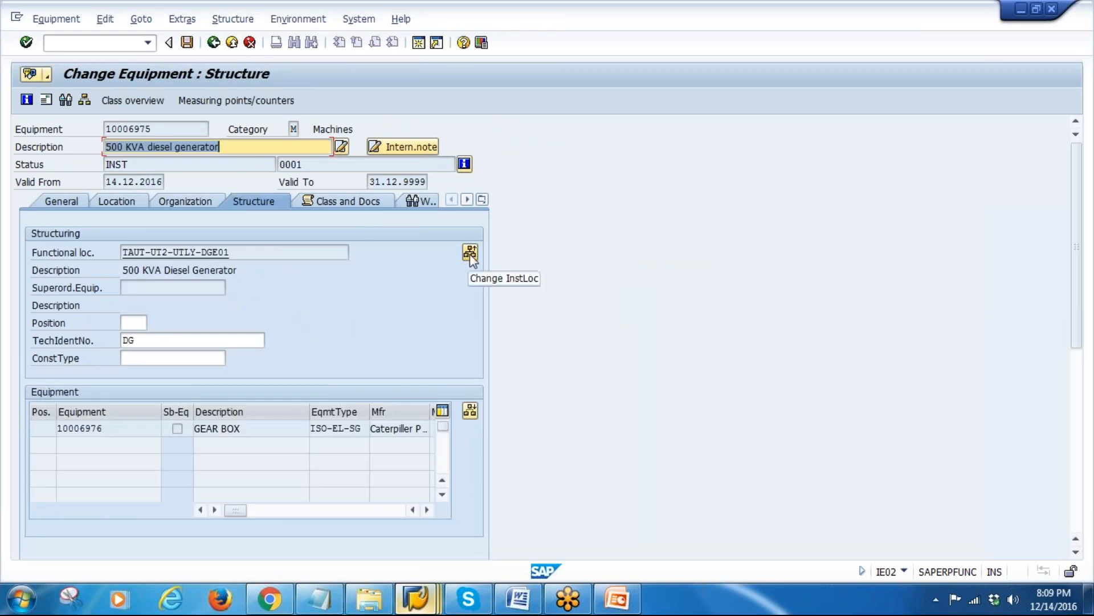
click(471, 252)
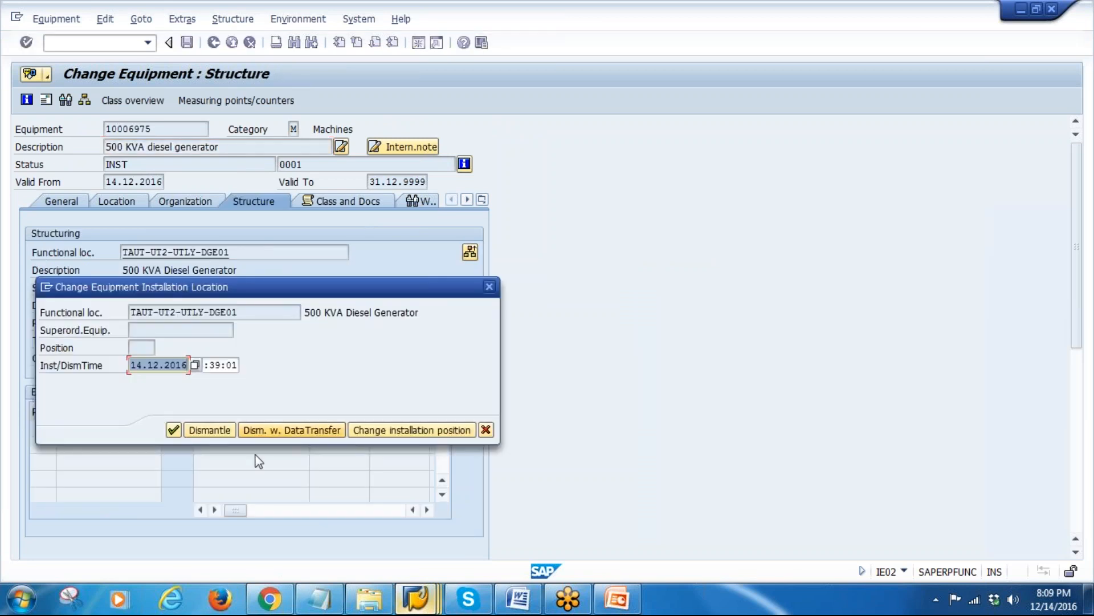
click(210, 430)
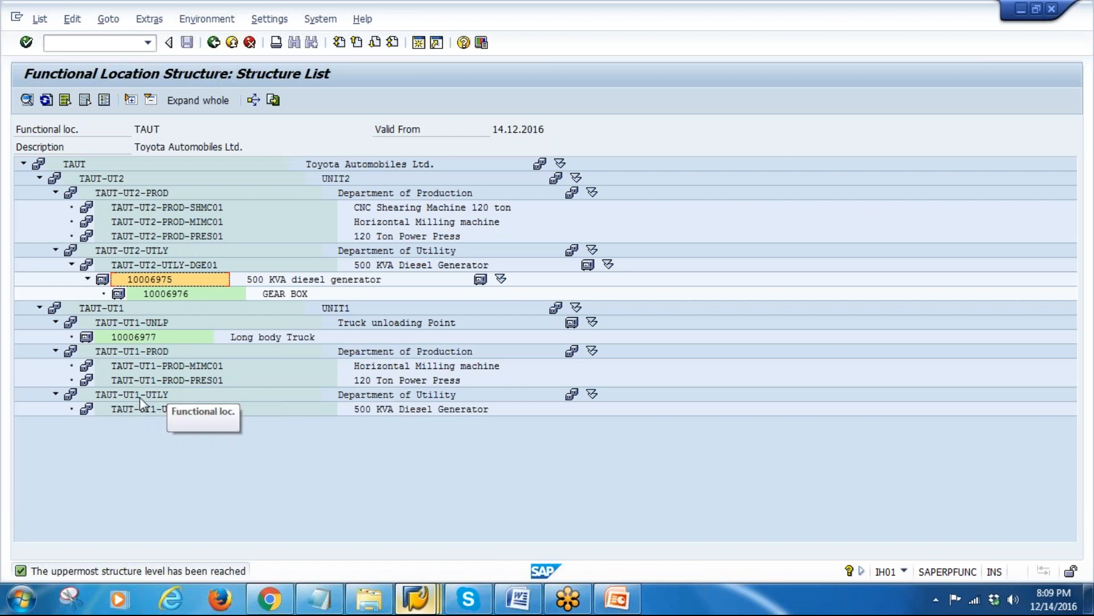
Step: Install the diesel generator at functional location MAUT-UNT1-UTLY-DGEN01
click(160, 408)
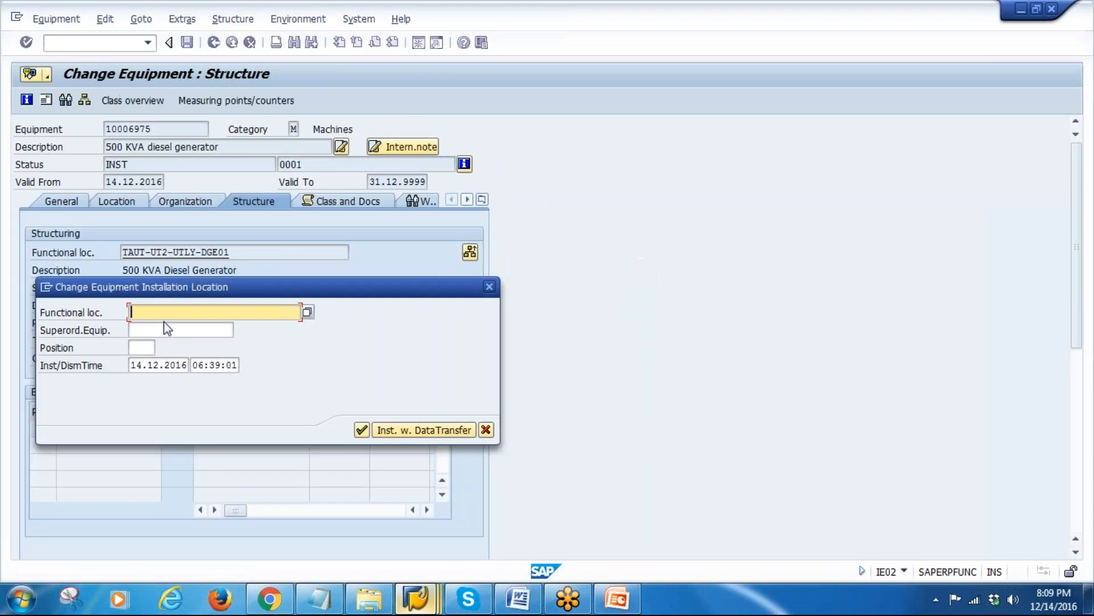
click(166, 317)
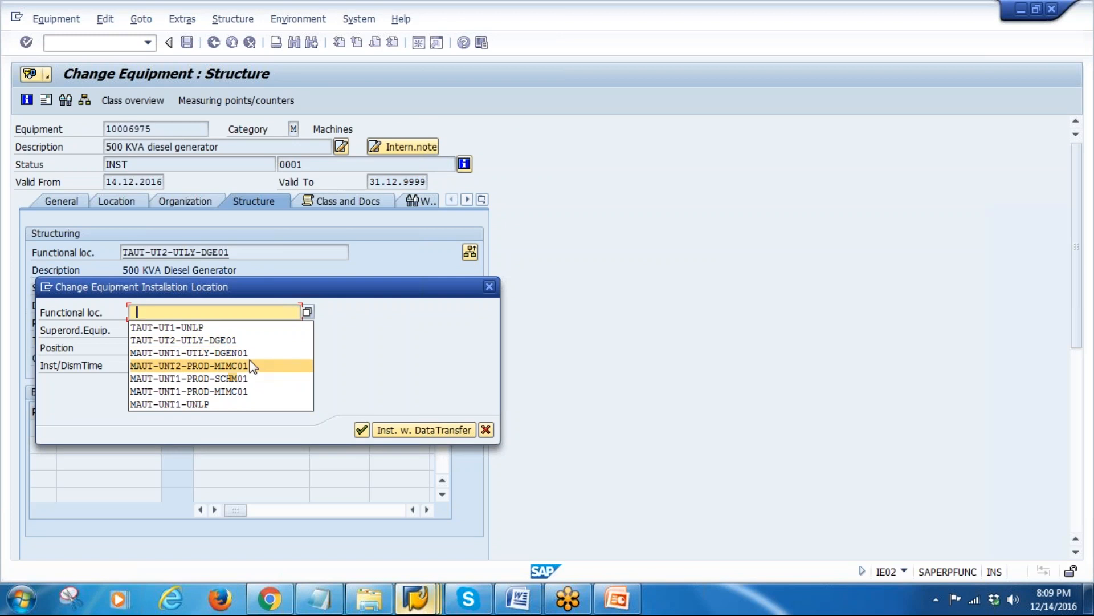
click(213, 352)
click(362, 429)
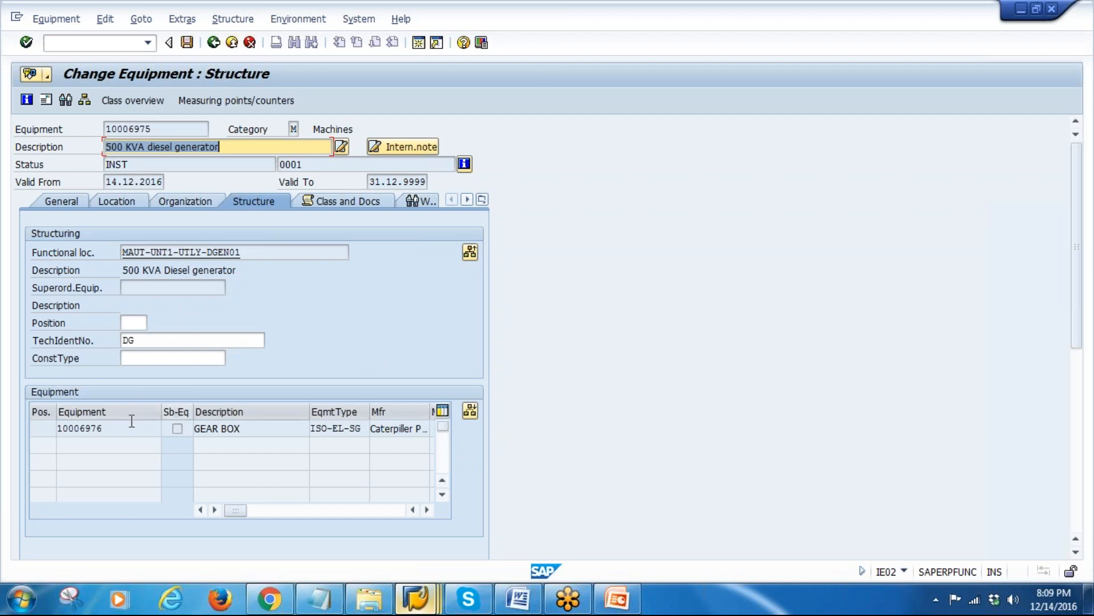
Step: Save the diesel generator's installation change, then refresh and re-run the structure list for functional location TAUT
click(187, 42)
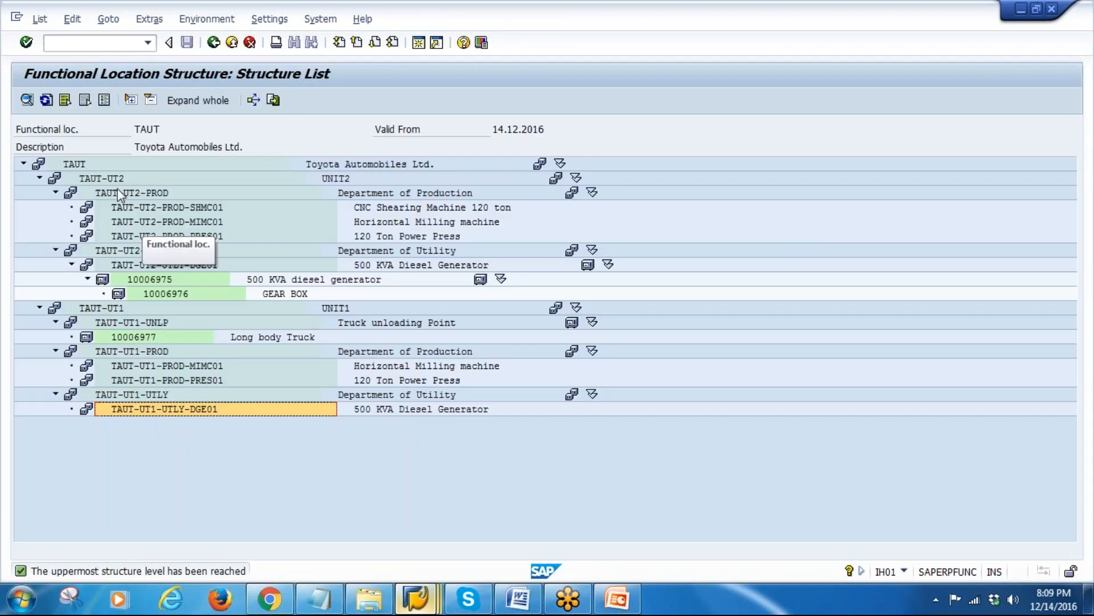
click(46, 101)
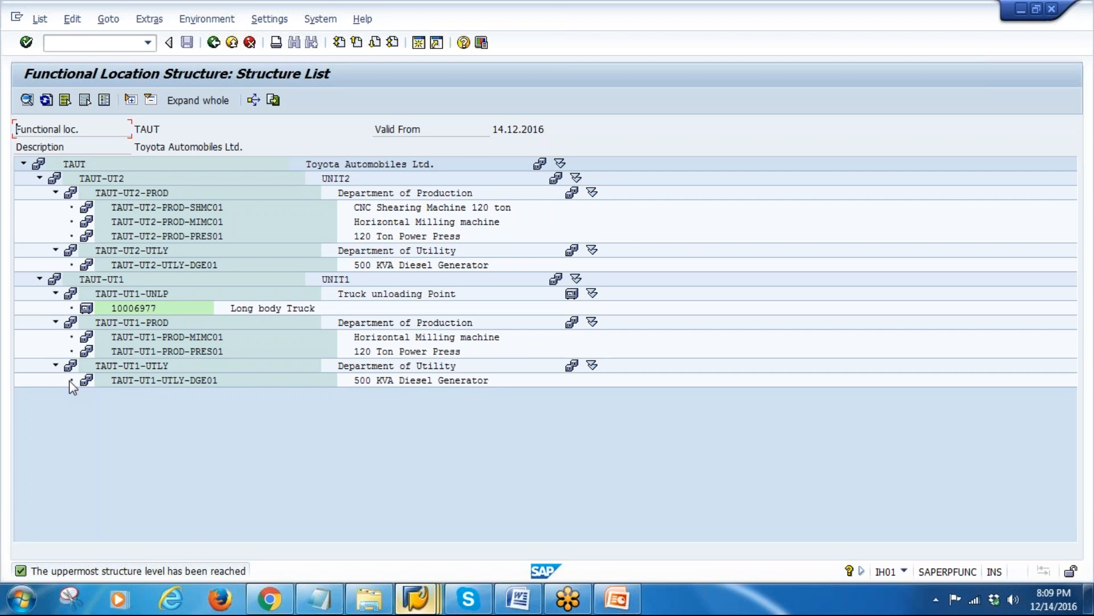
click(215, 100)
key(F3)
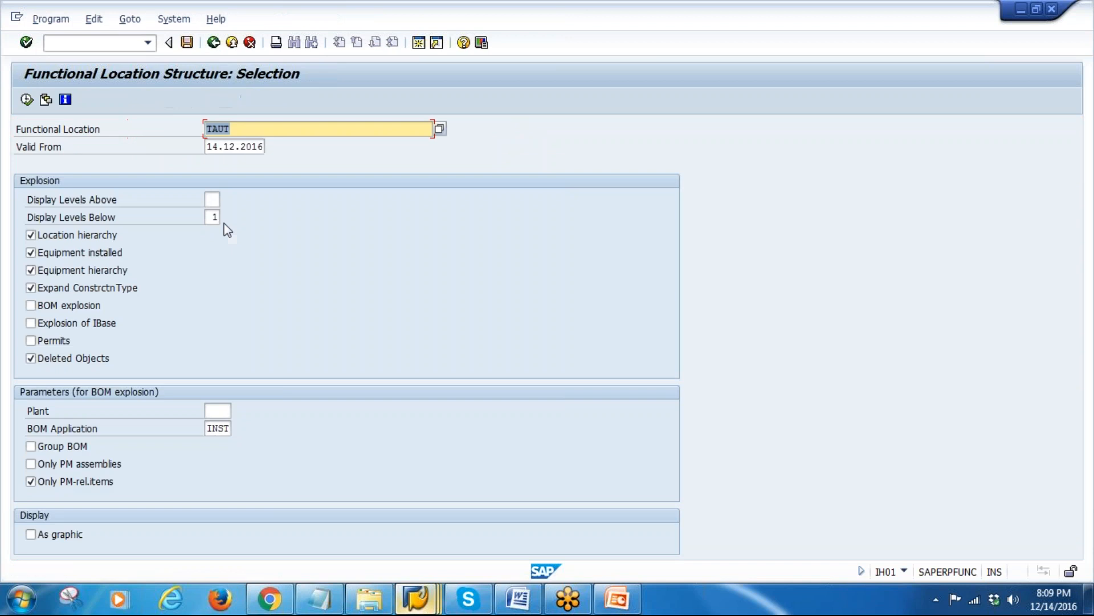
click(27, 100)
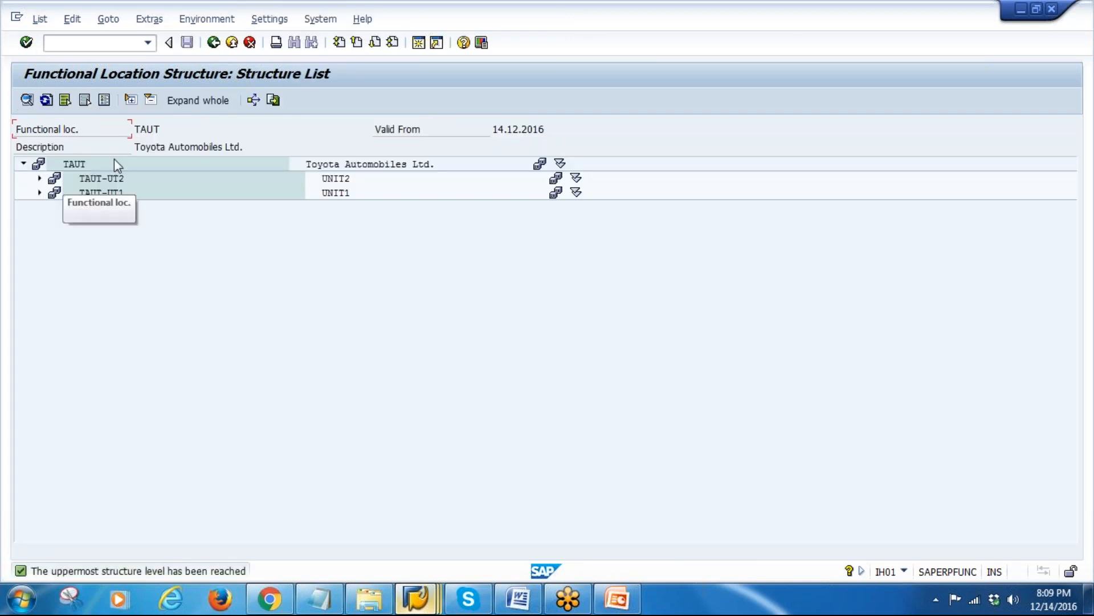
click(317, 255)
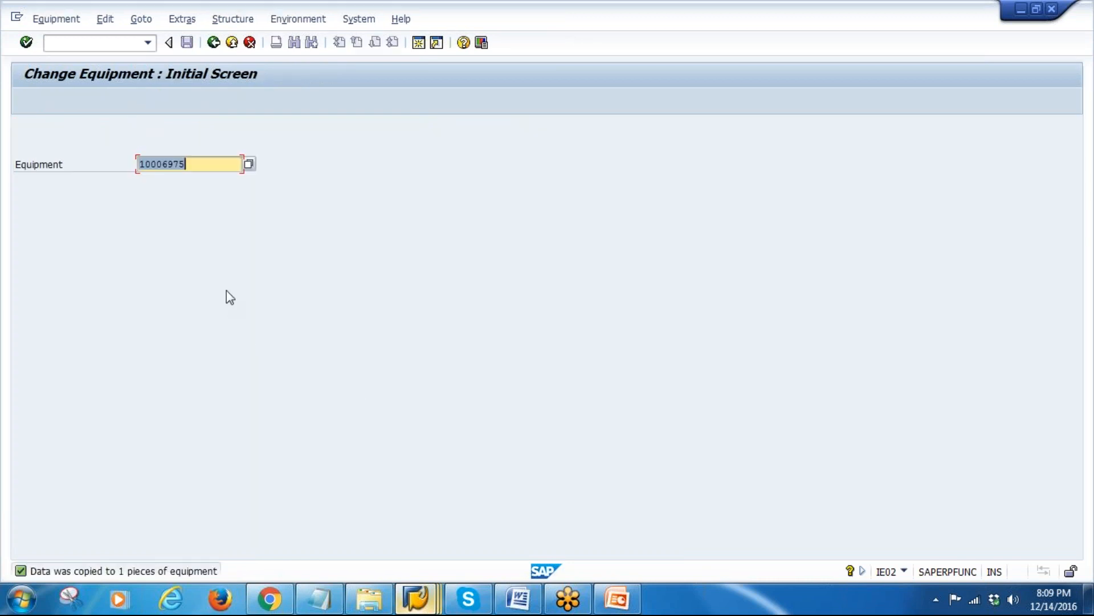
Step: Reopen equipment 10006975 in change mode and dismantle it from functional location MAUT-UNT1-UTLY-DGEN01 in its structure data
key(Return)
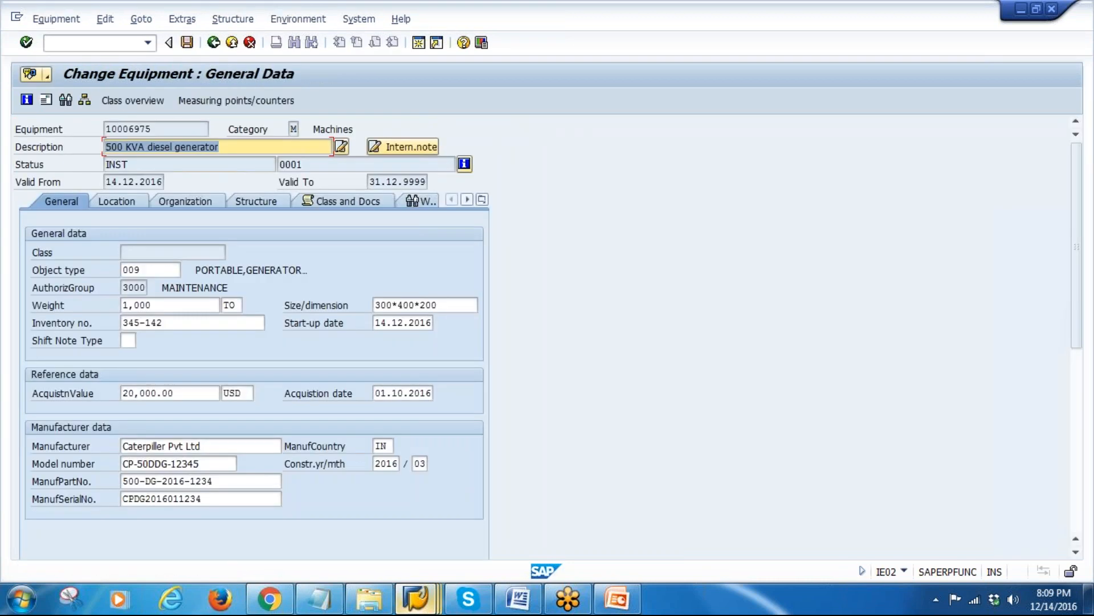
click(253, 200)
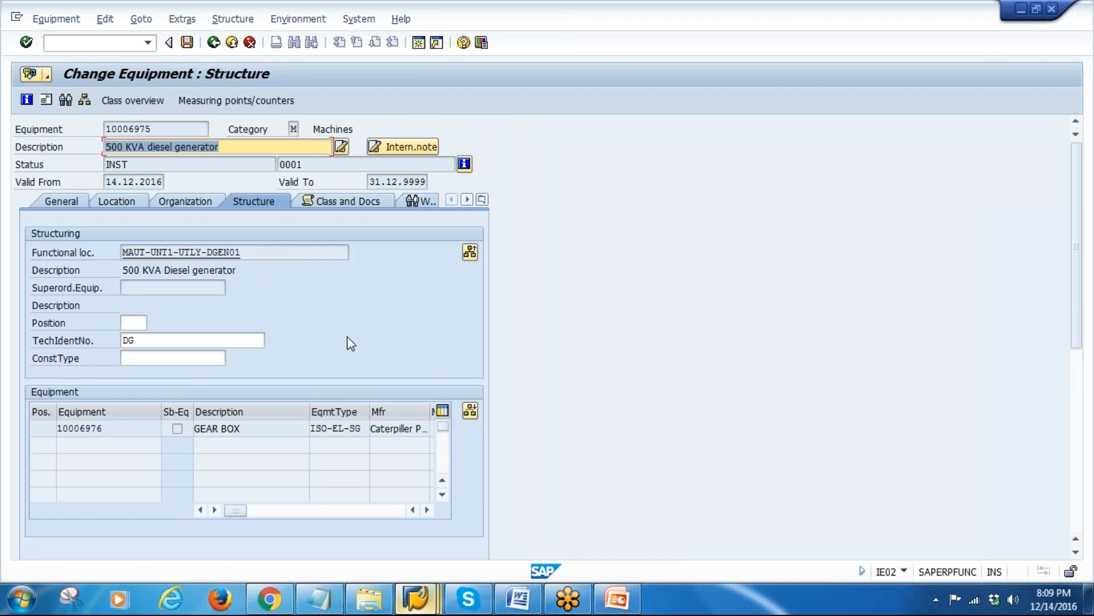
click(470, 253)
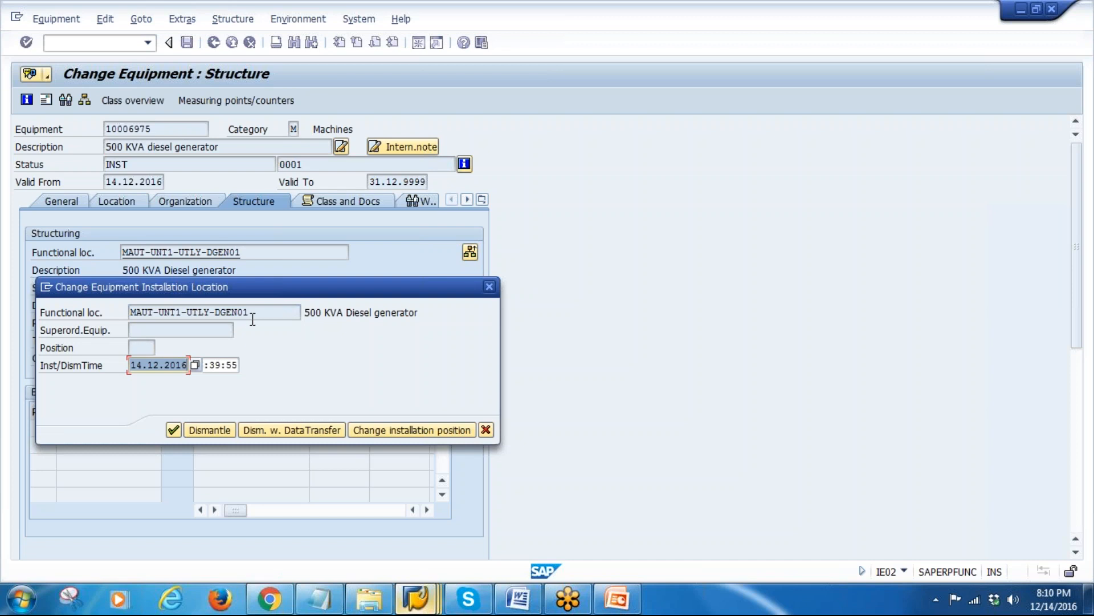
click(209, 430)
Step: Try to install the diesel generator at functional location TAUT-UNT1-UTLY-DGEN01
click(180, 315)
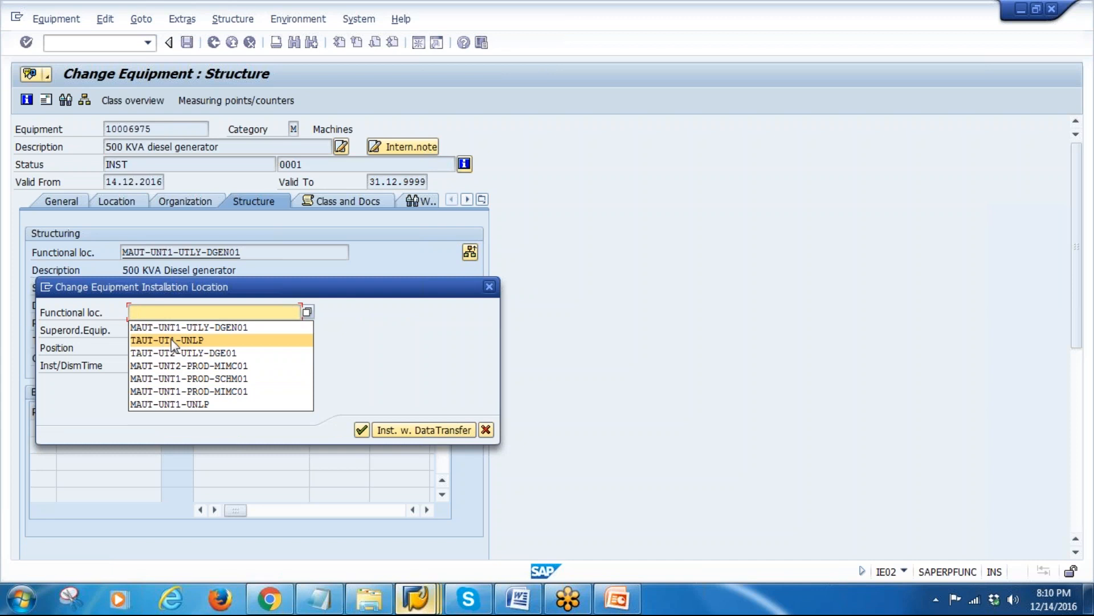
click(137, 327)
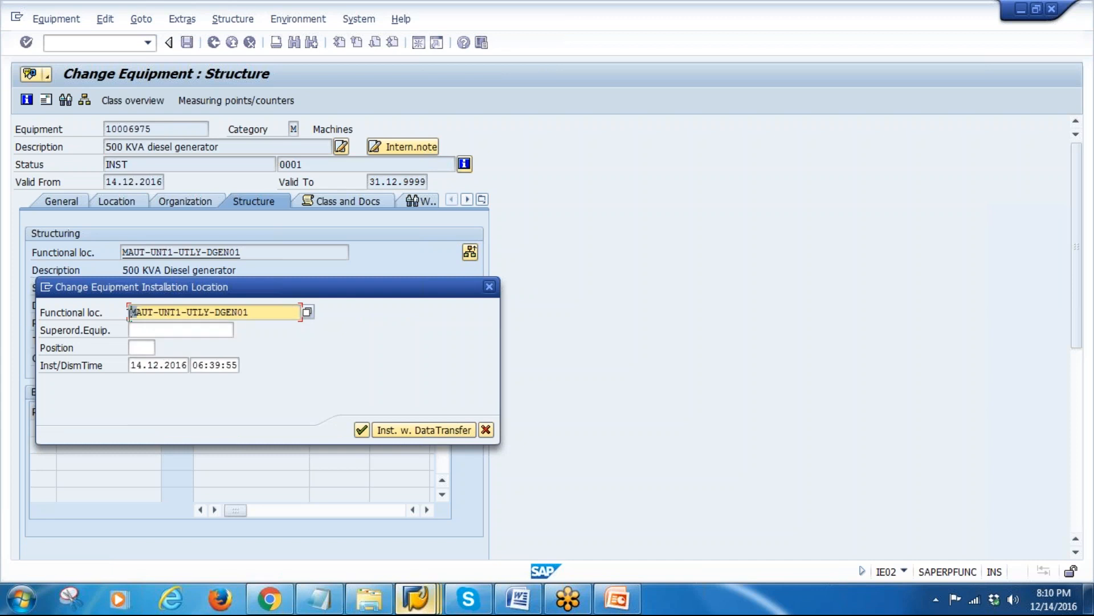
click(365, 432)
click(383, 466)
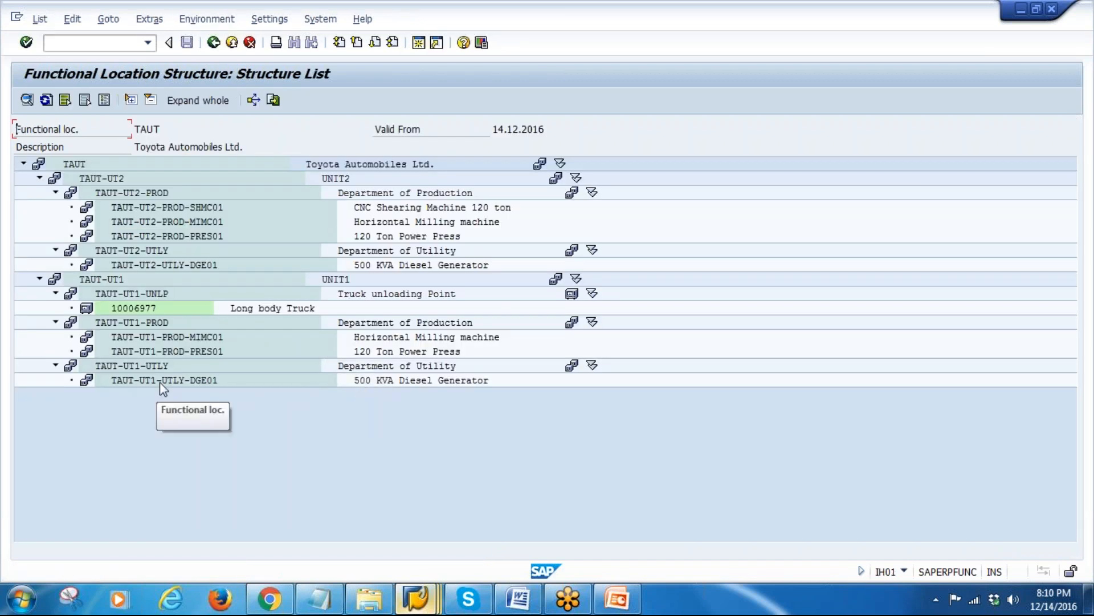
Step: Compare the location code with the structure list and try to install the generator at TAUT-UT1-UTLY-DGEN01
key(alt+Tab)
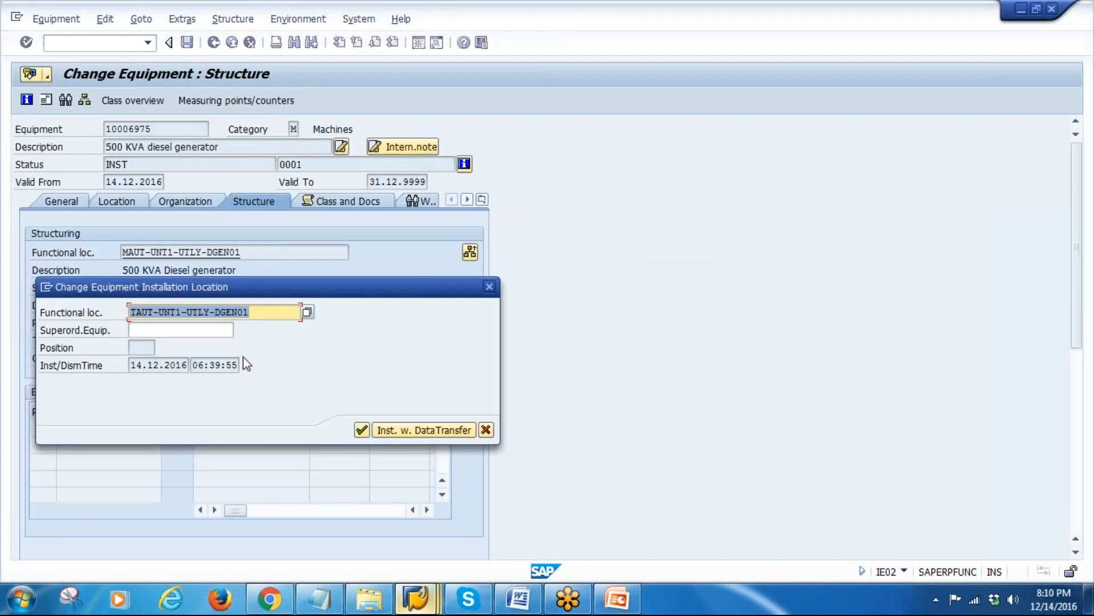
click(258, 314)
key(alt+Tab)
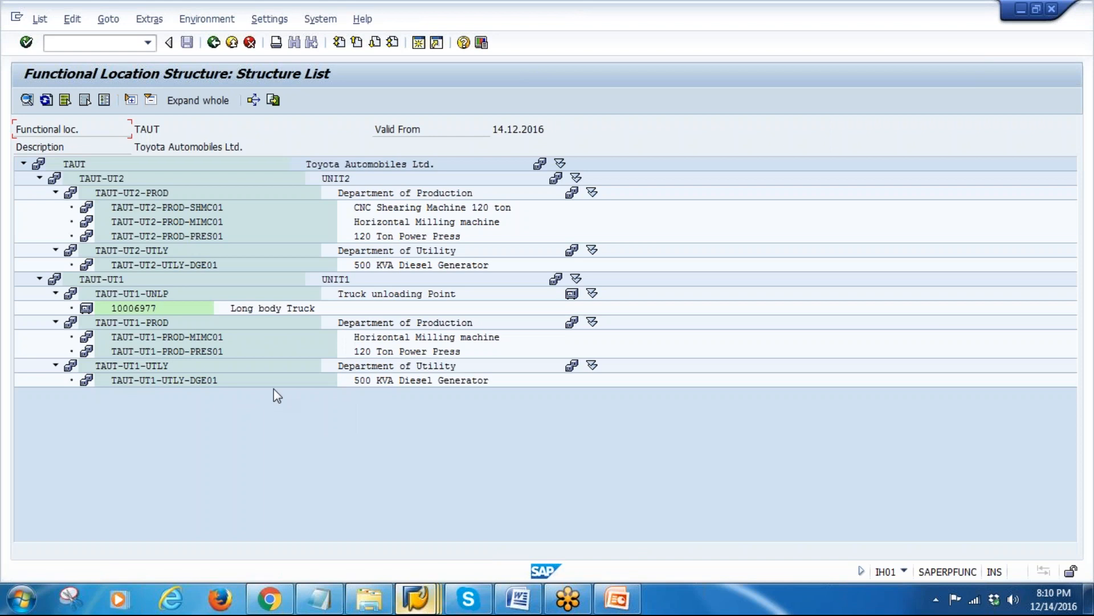
key(alt+Tab)
click(167, 312)
key(BackSpace)
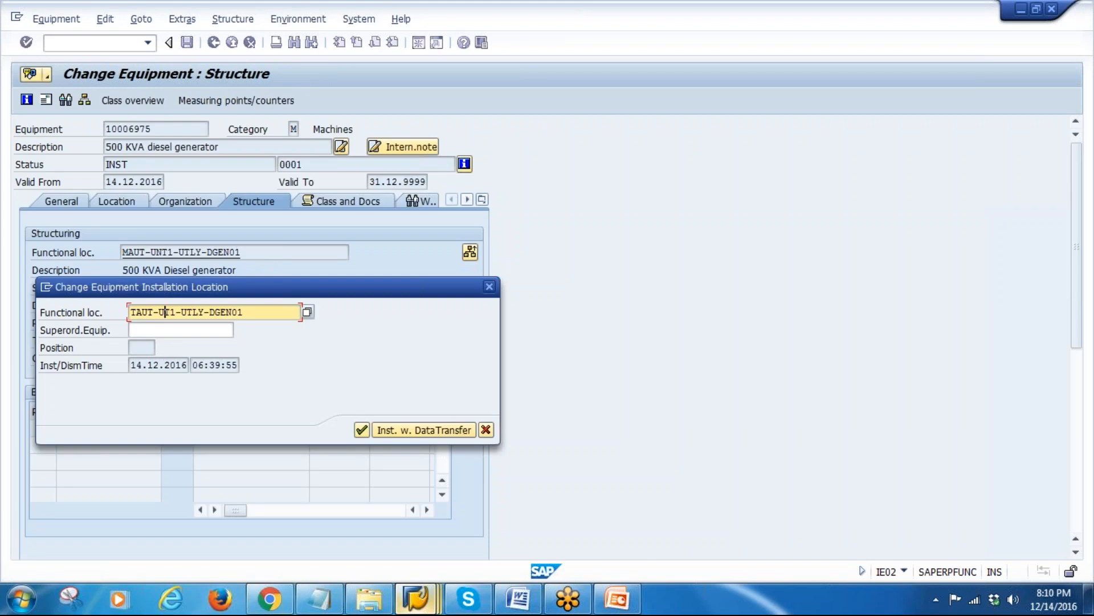
click(360, 429)
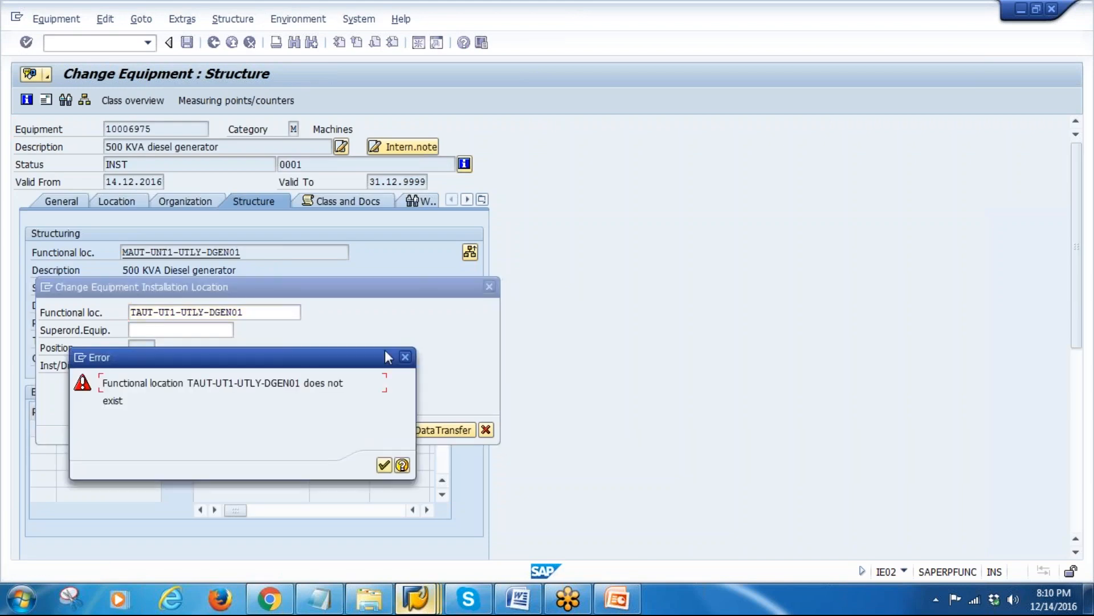
click(385, 465)
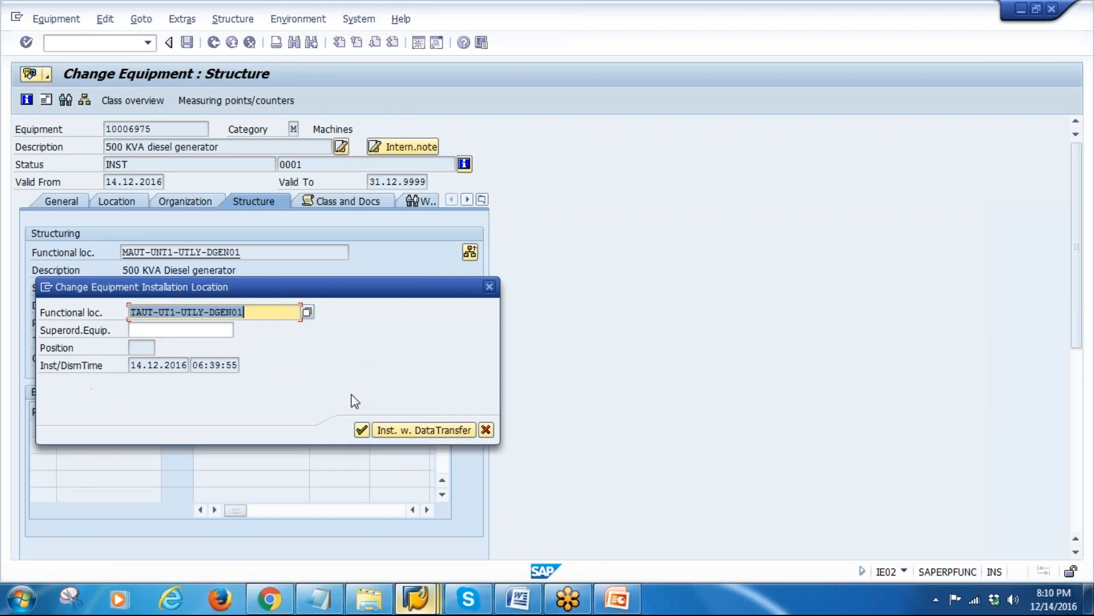
Step: Check the unit 1 generator location in the structure list and install the diesel generator at TAUT-UT1-UTLY-DGE01
key(alt+Tab)
click(161, 380)
key(alt+Tab)
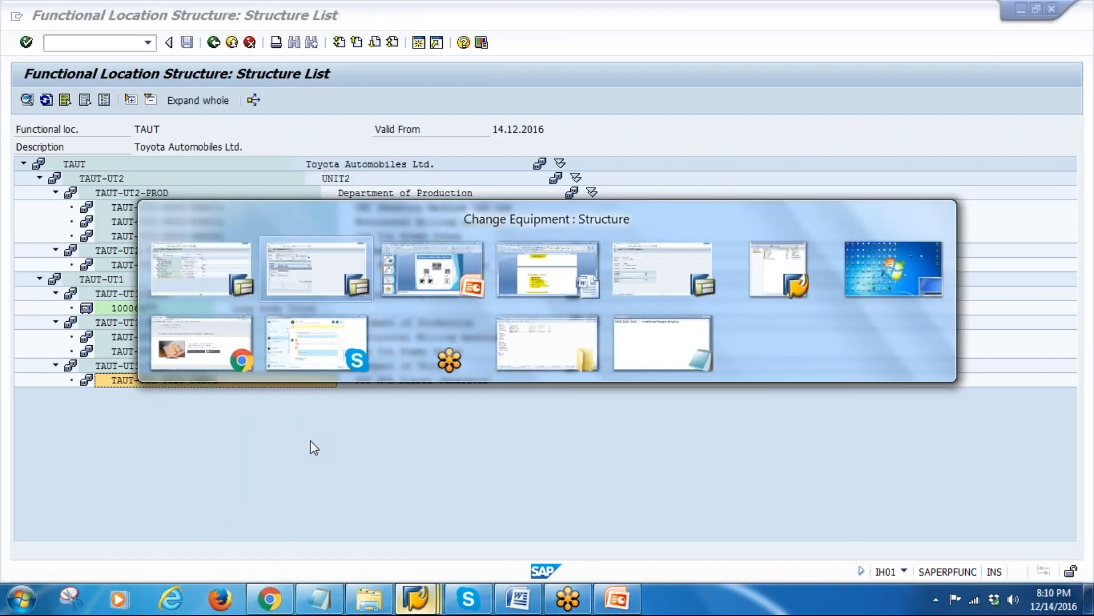
key(alt+Tab)
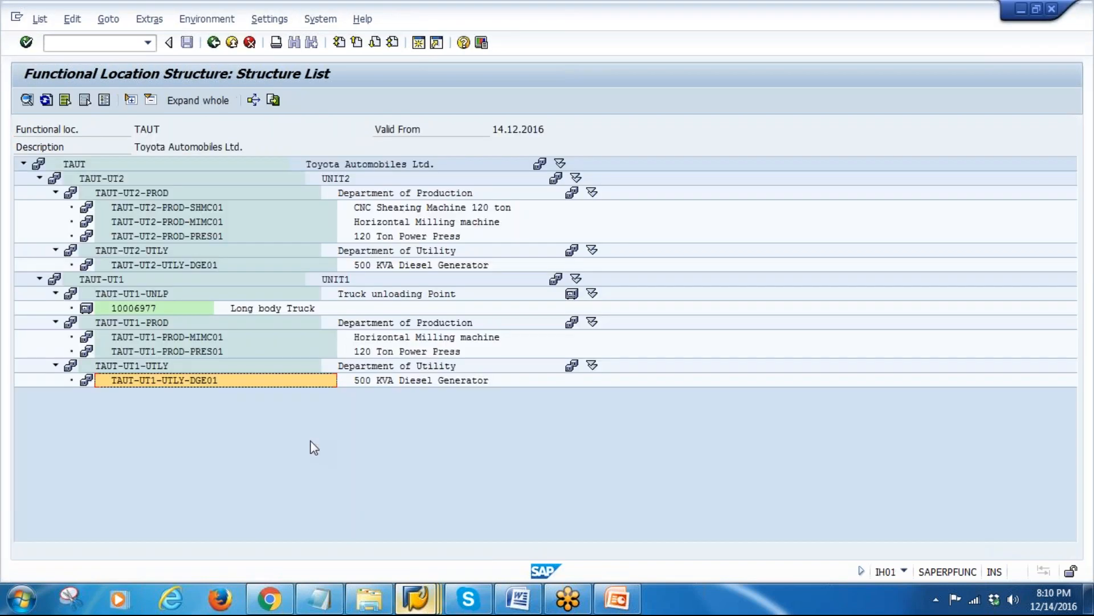
key(alt+Tab)
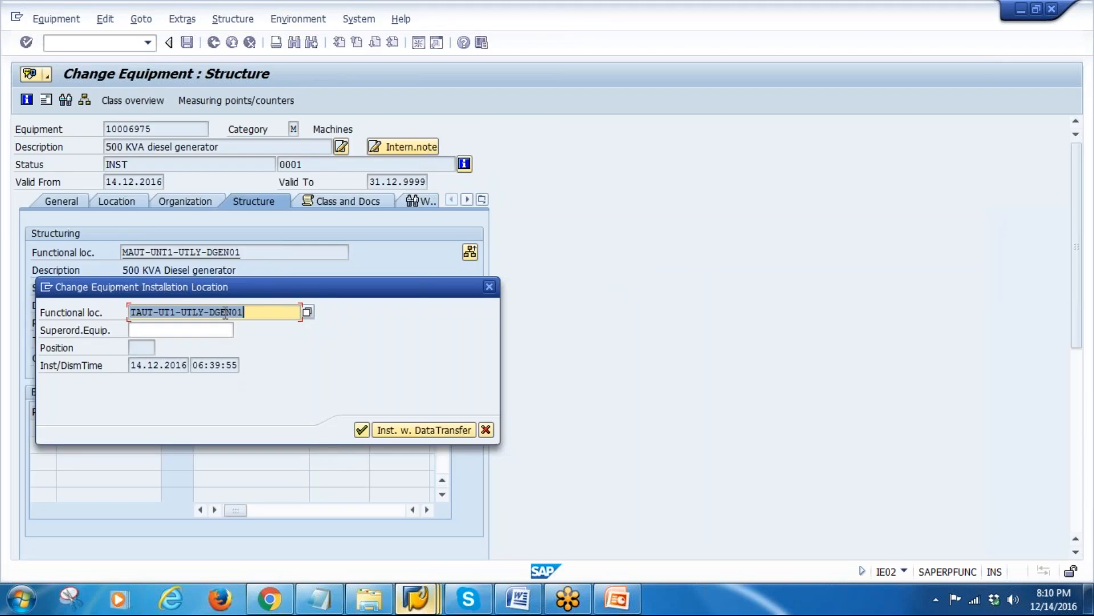
click(226, 311)
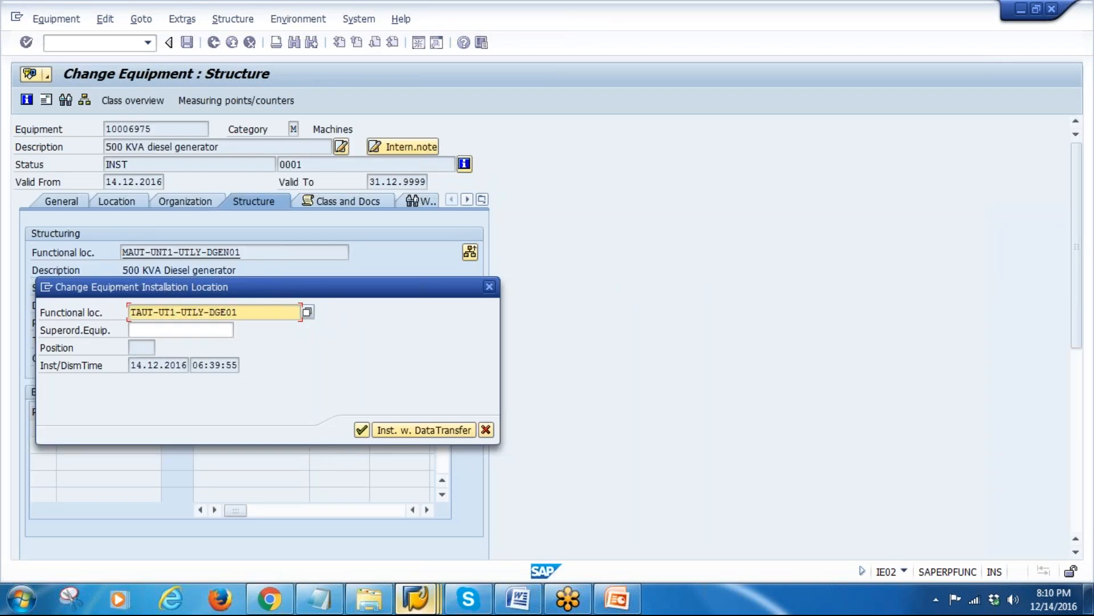
click(361, 429)
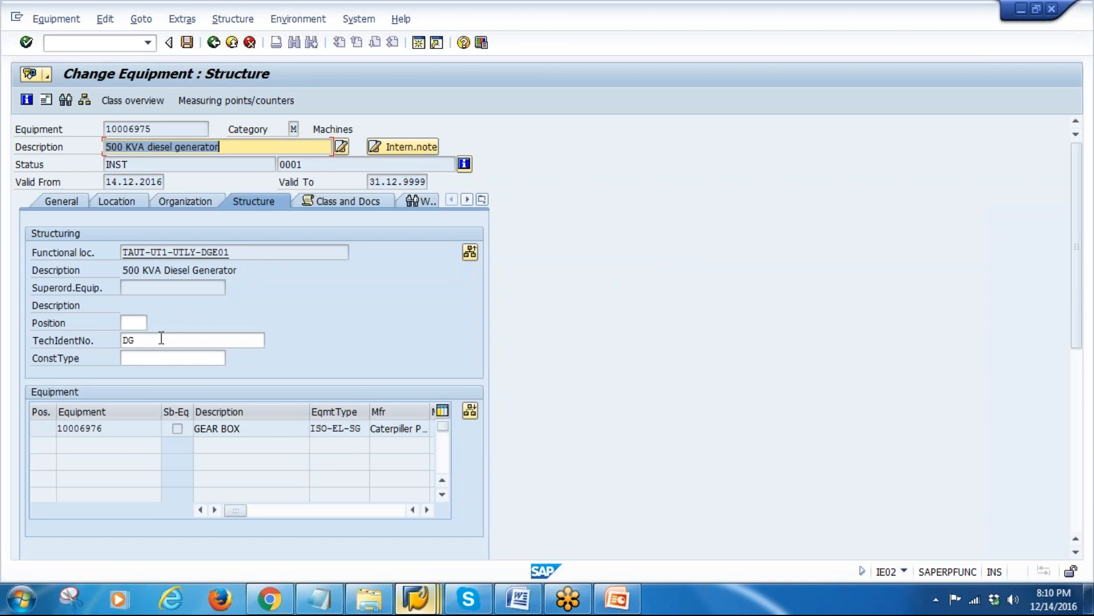
drag(243, 252, 75, 247)
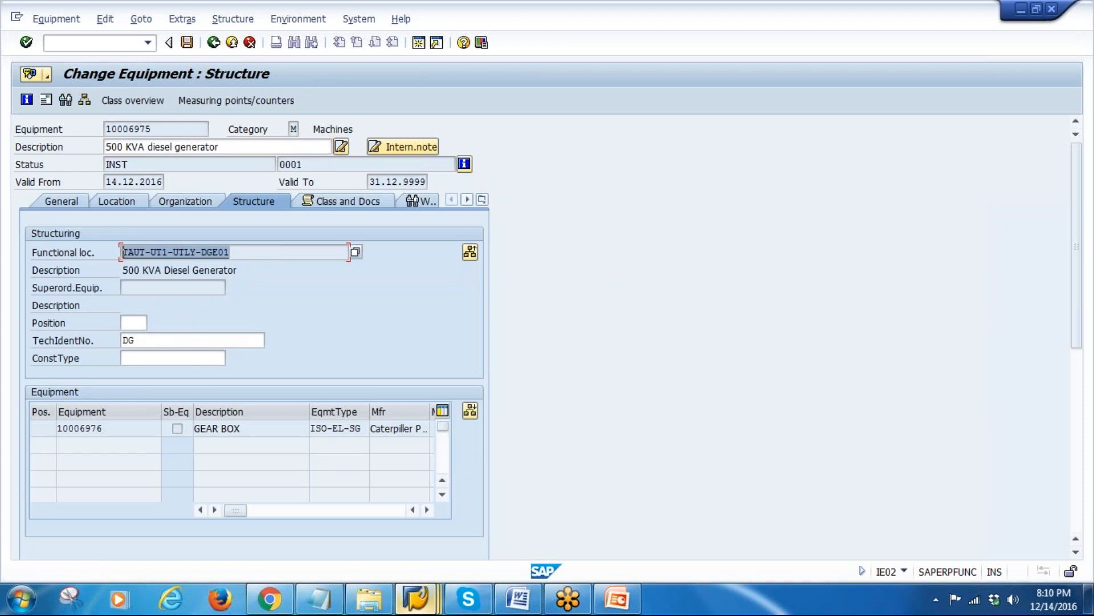
Step: Save the equipment, refresh the TAUT structure list and expand the equipment under TAUT-UT1-UTLY-DGE01
click(188, 44)
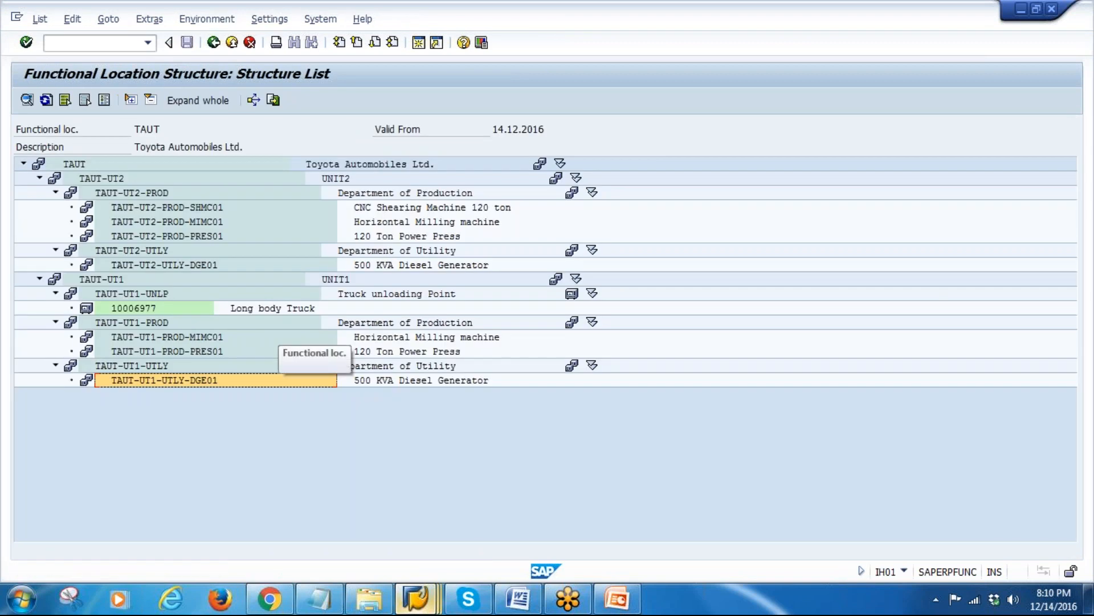
click(47, 100)
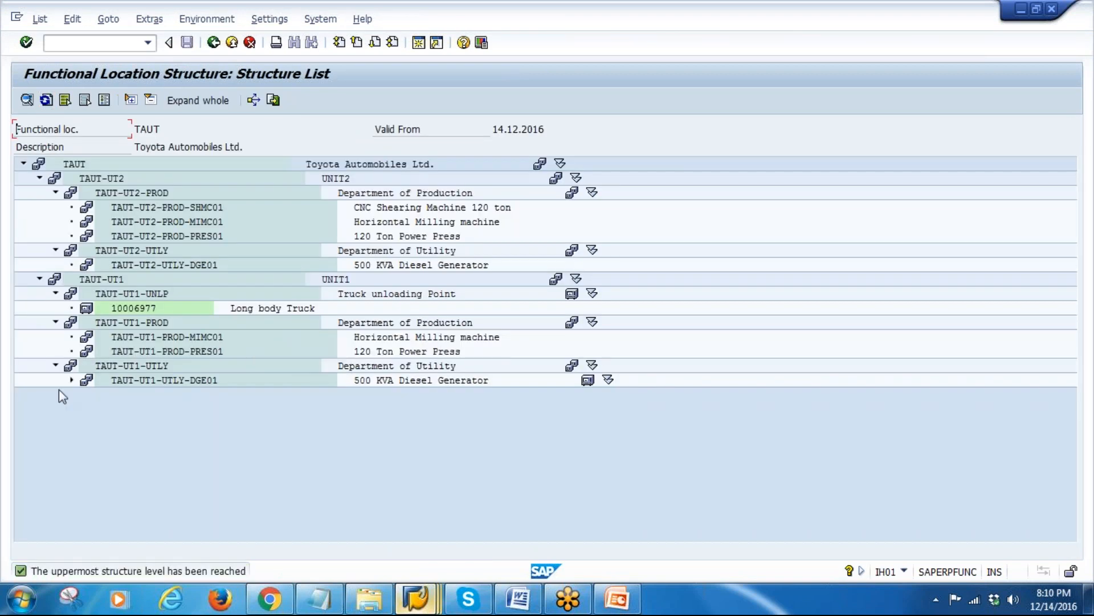
click(87, 394)
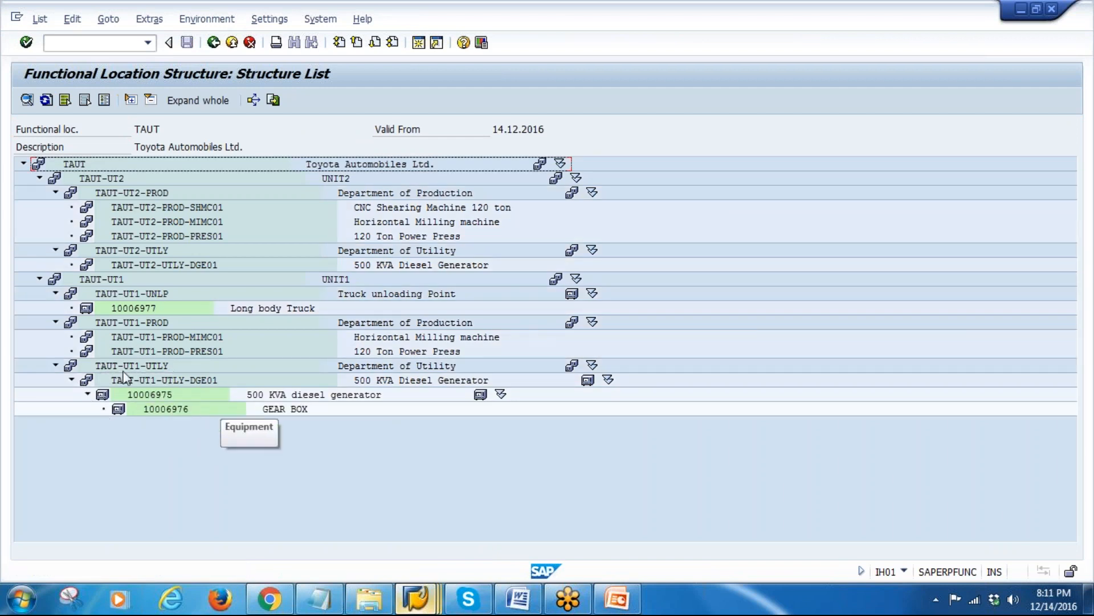
Step: Switch to PowerPoint, present and temporarily annotate the Installing and Dismantling equipment slide, and view the Equipment Hierarchy and Functional Location slide
click(627, 605)
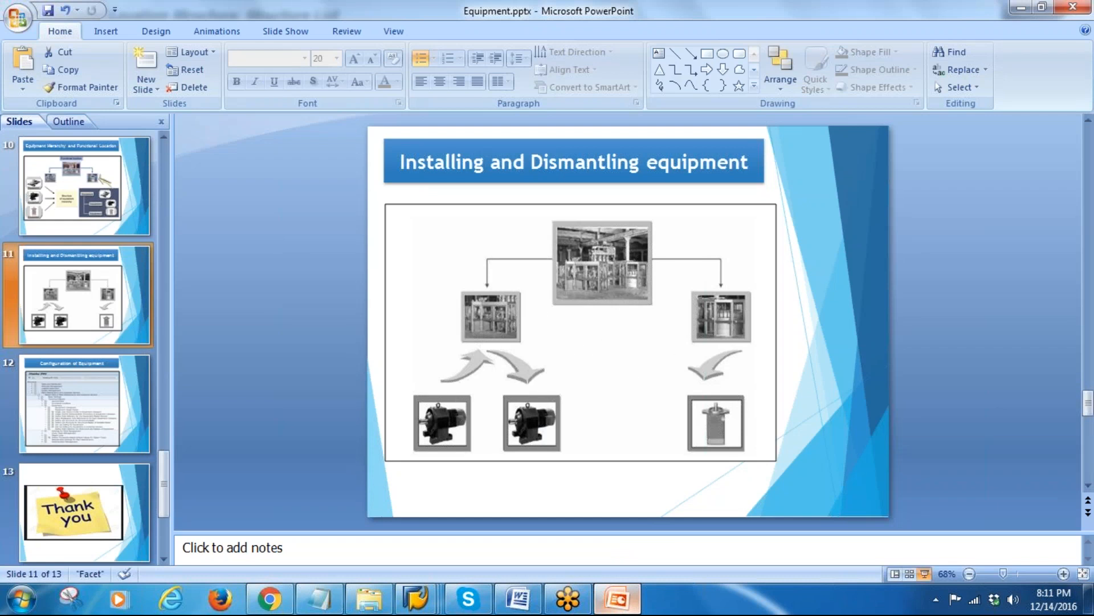
click(925, 573)
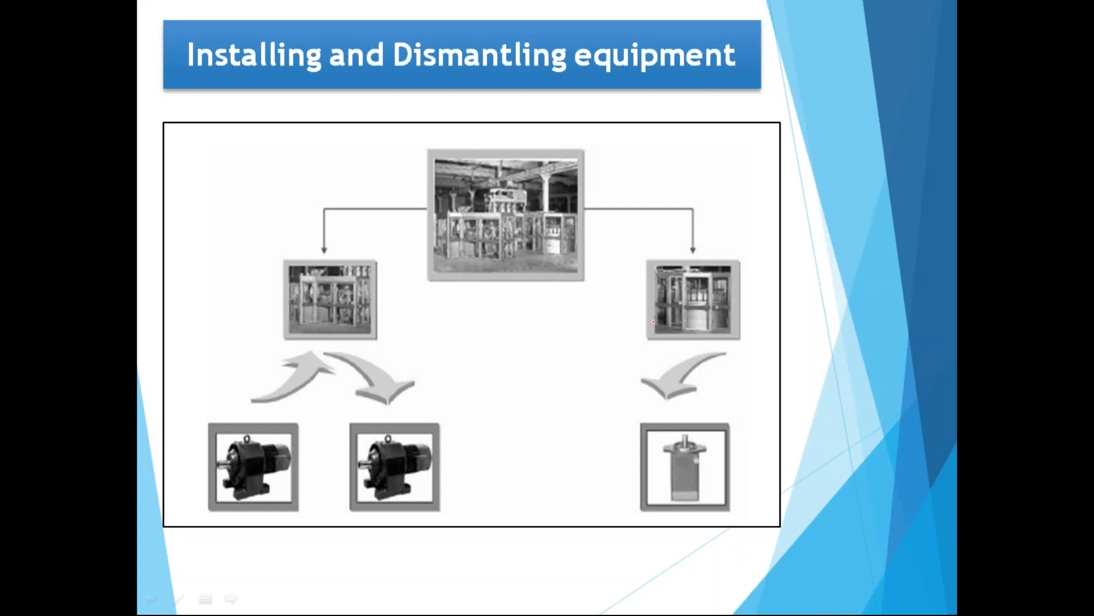
drag(385, 333, 422, 505)
mouse_move(263, 493)
mouse_down()
mouse_move(273, 393)
mouse_move(325, 428)
mouse_up()
drag(743, 240, 653, 436)
drag(633, 399, 687, 376)
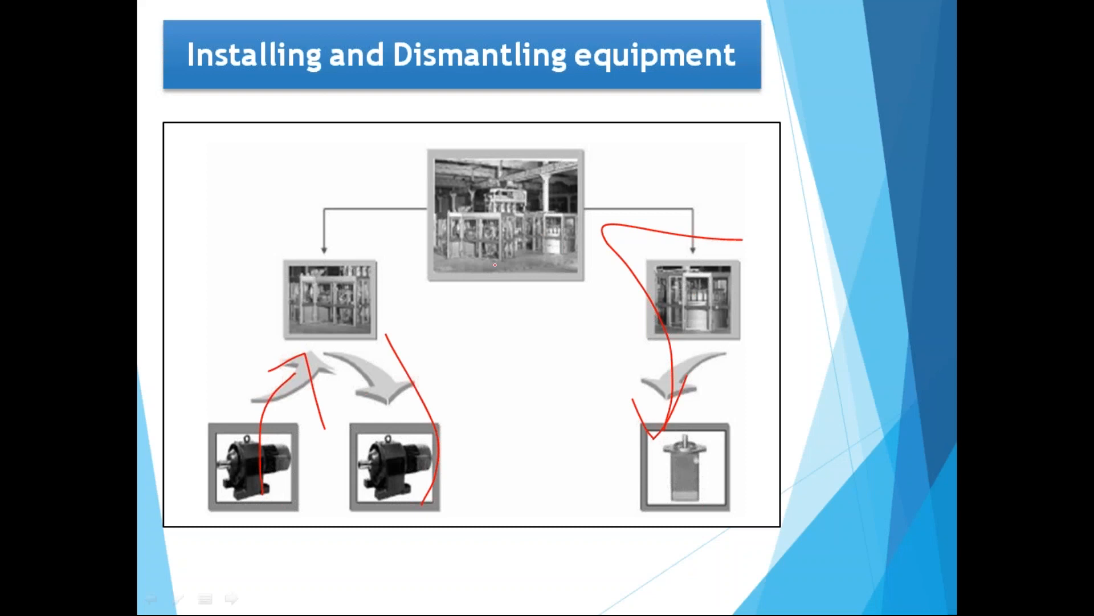
key(e)
key(Escape)
click(57, 180)
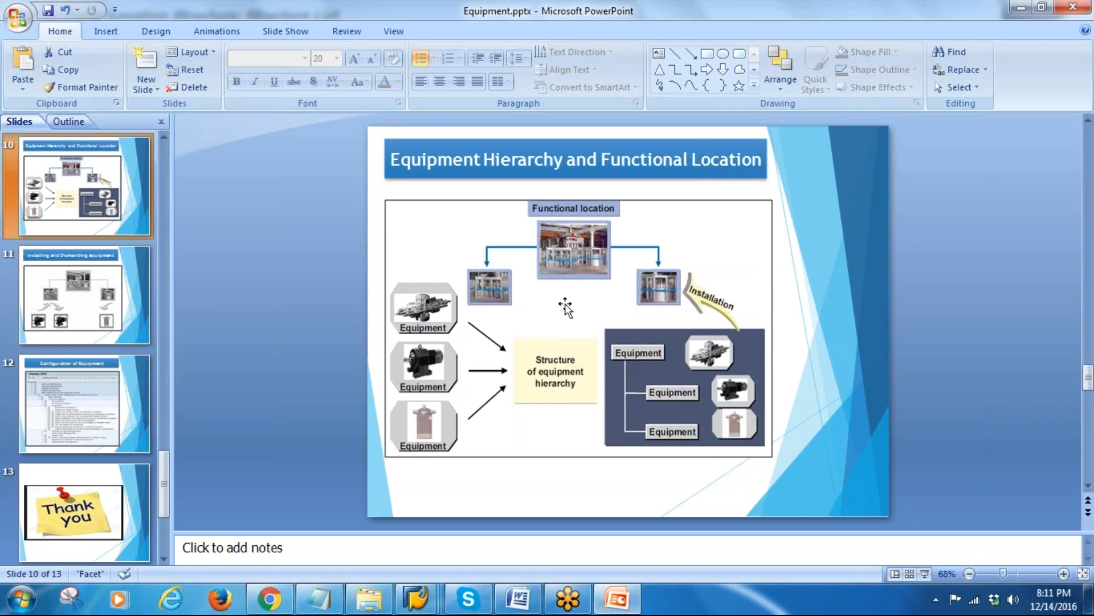
Step: Switch back to SAP, leave the Change Equipment transaction and open the SAP Reference IMG through transaction SPRO
key(alt+Tab)
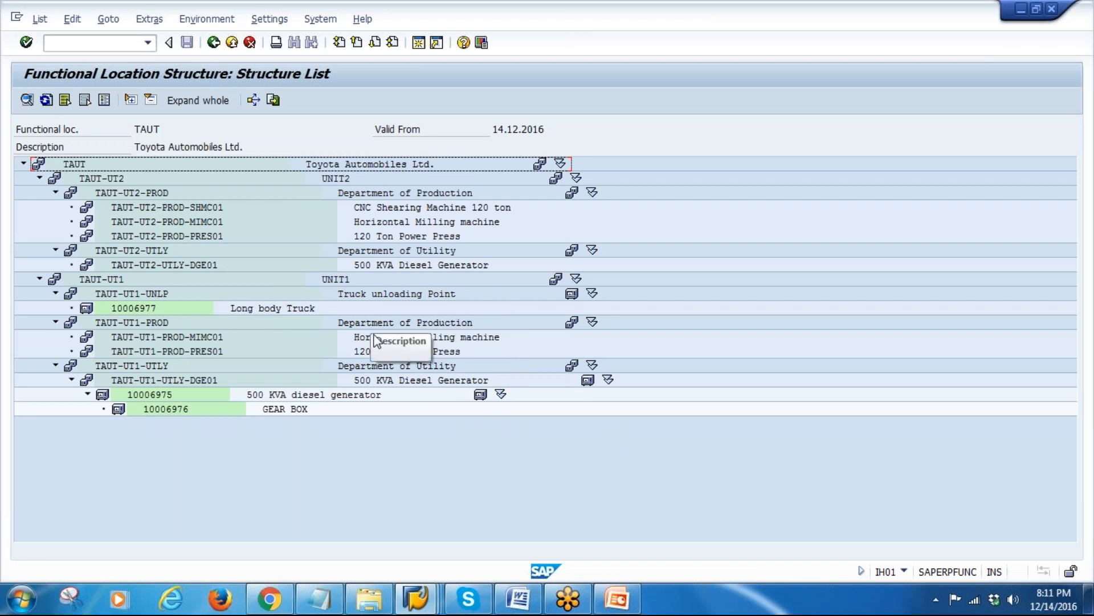
mouse_move(416, 598)
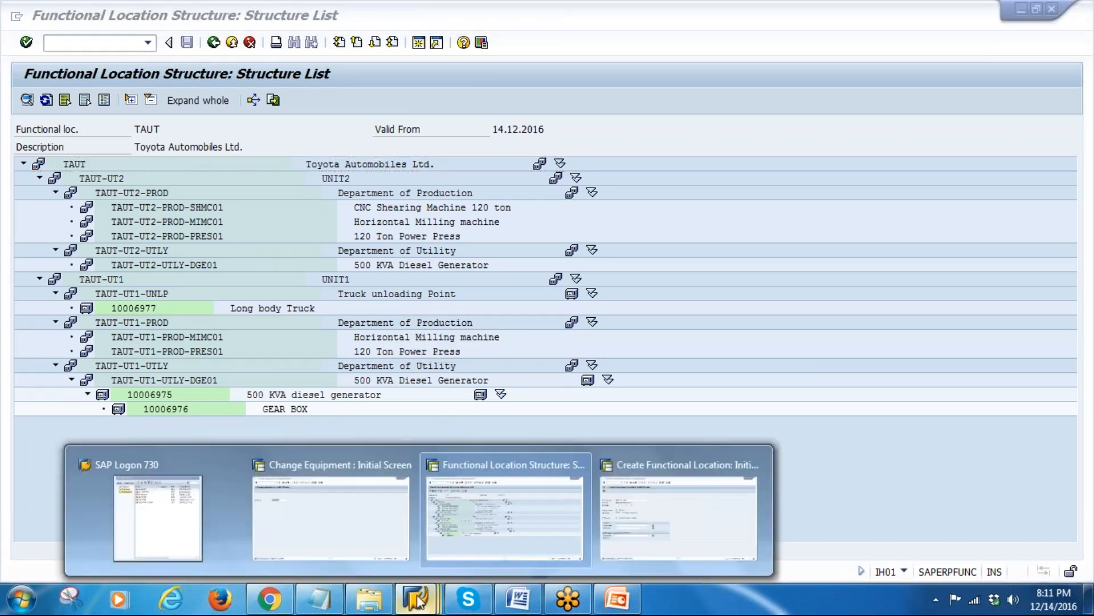
click(371, 513)
click(212, 44)
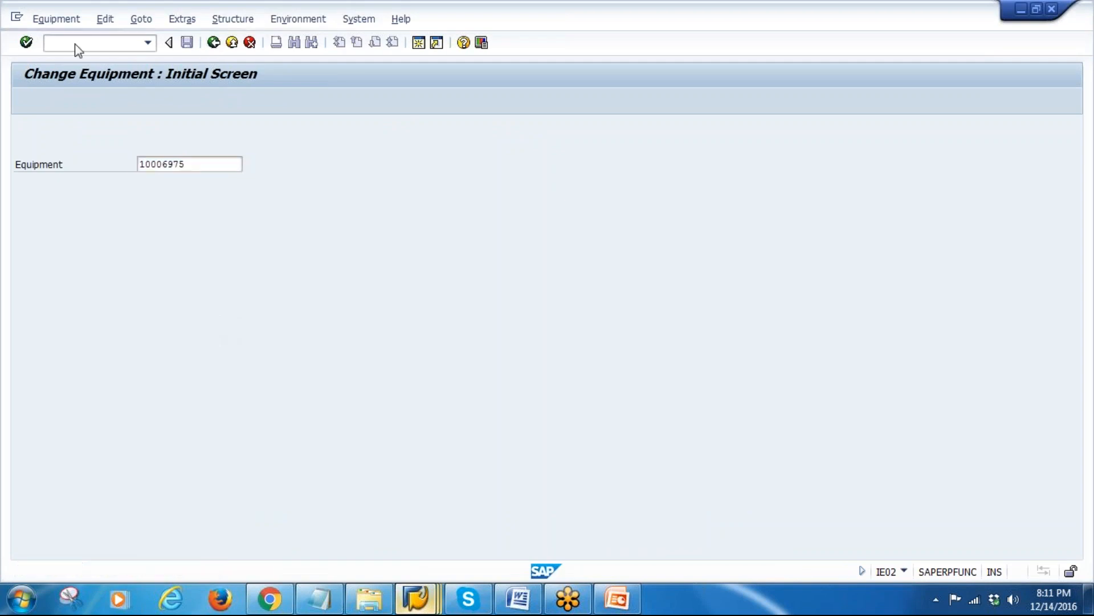
click(75, 43)
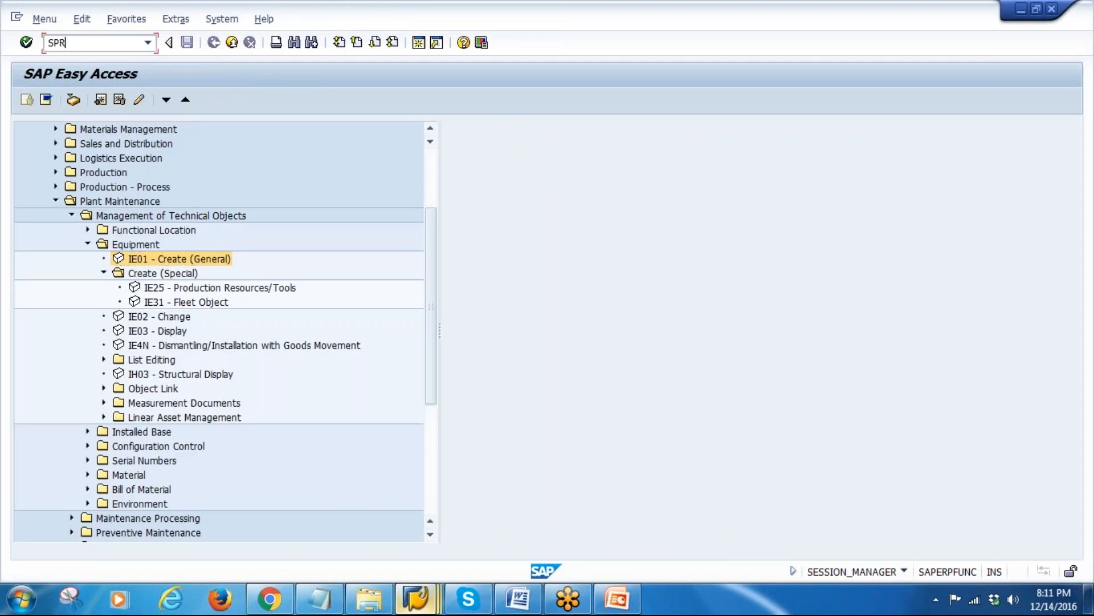
text(SPR)
key(Return)
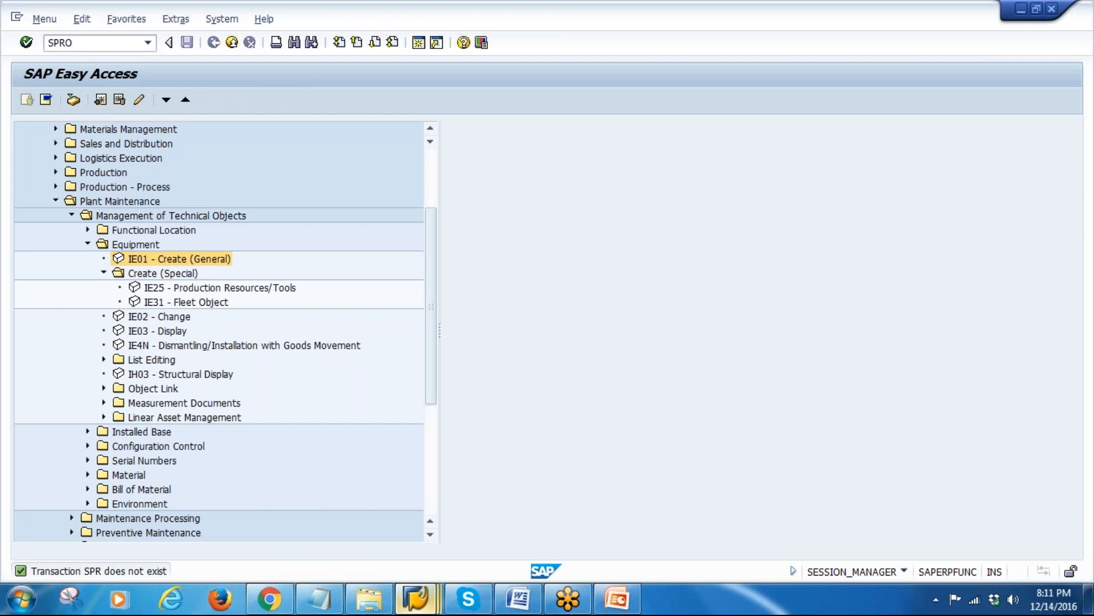
key(Return)
click(75, 105)
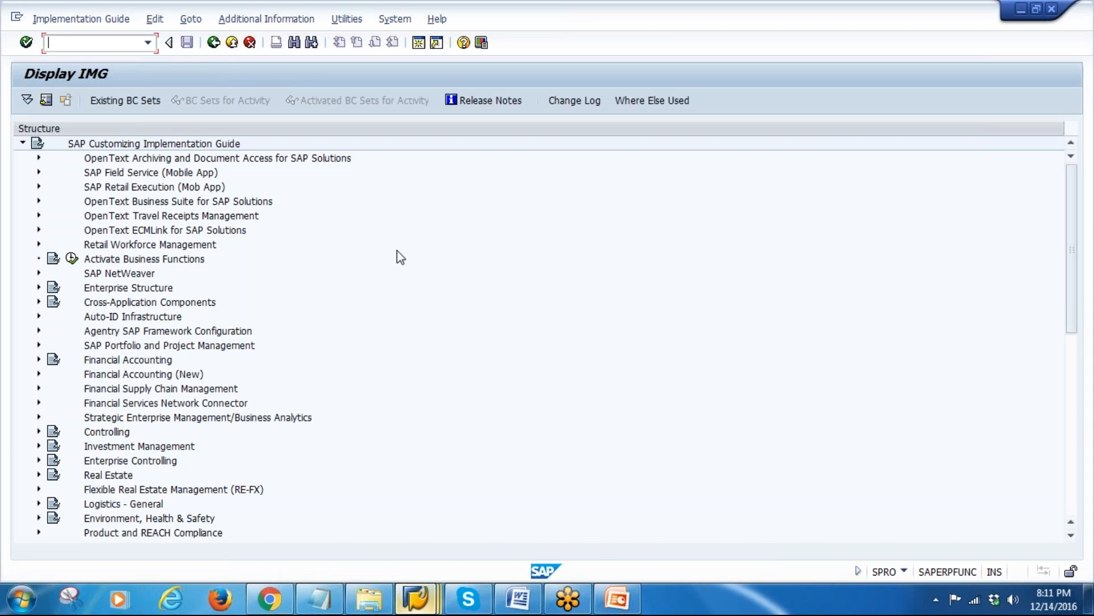
Step: Expand the IMG through Plant Maintenance and Customer Service, its Master Data and Technical Objects to show the Functional Locations activities
drag(1074, 310, 1075, 399)
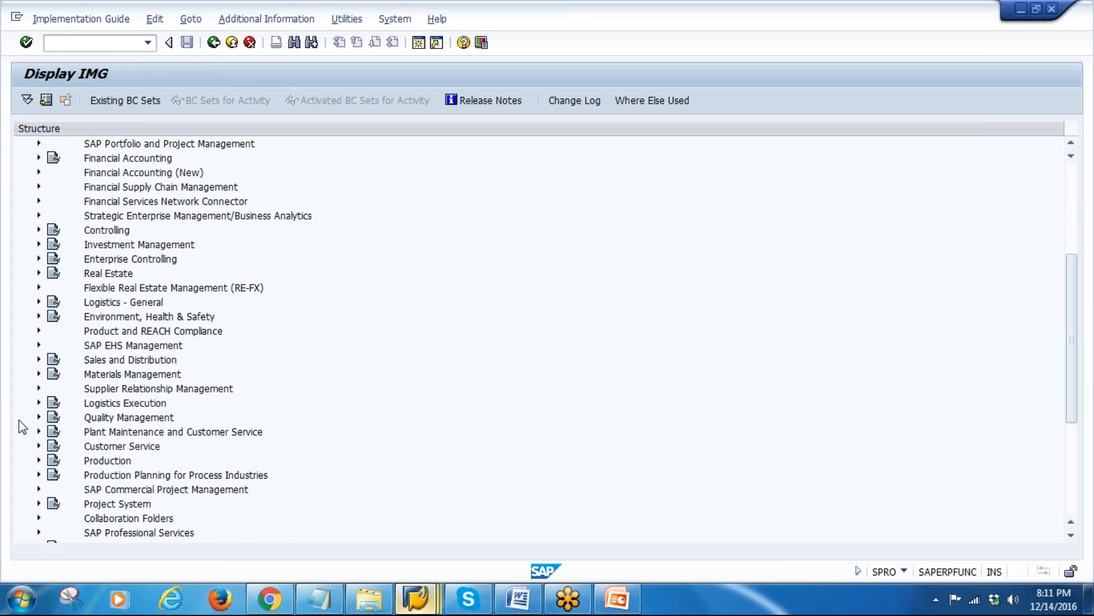
click(40, 433)
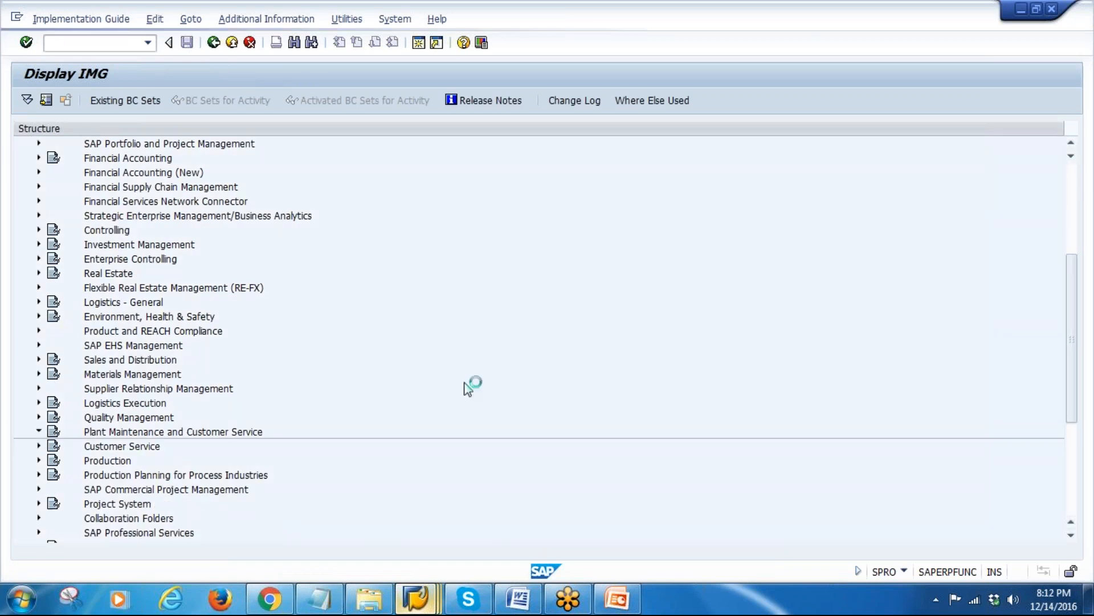
scroll(611, 398, down, 4)
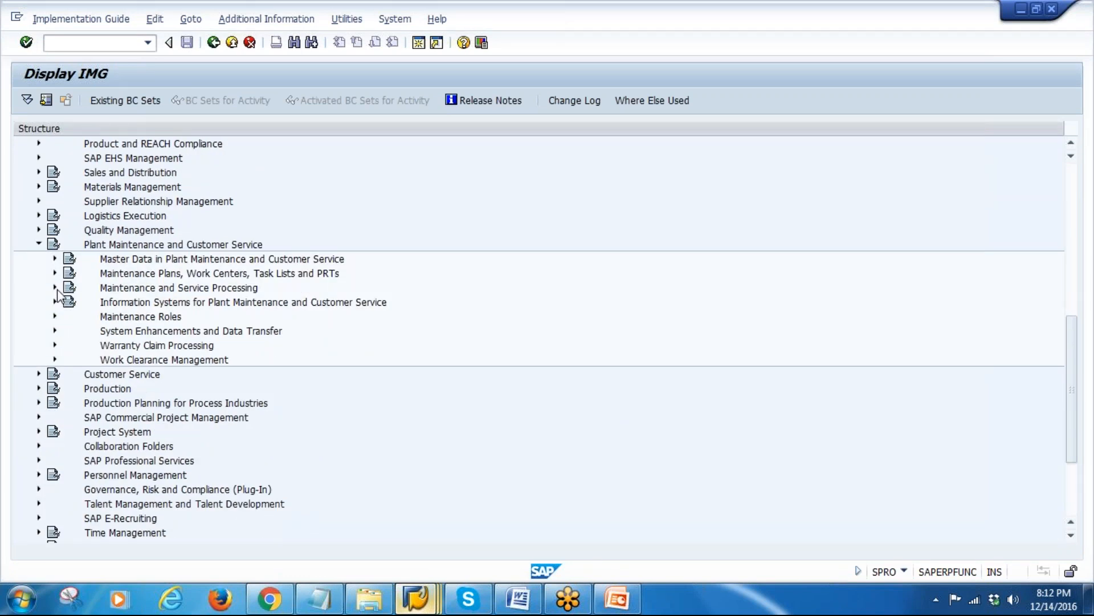
click(54, 259)
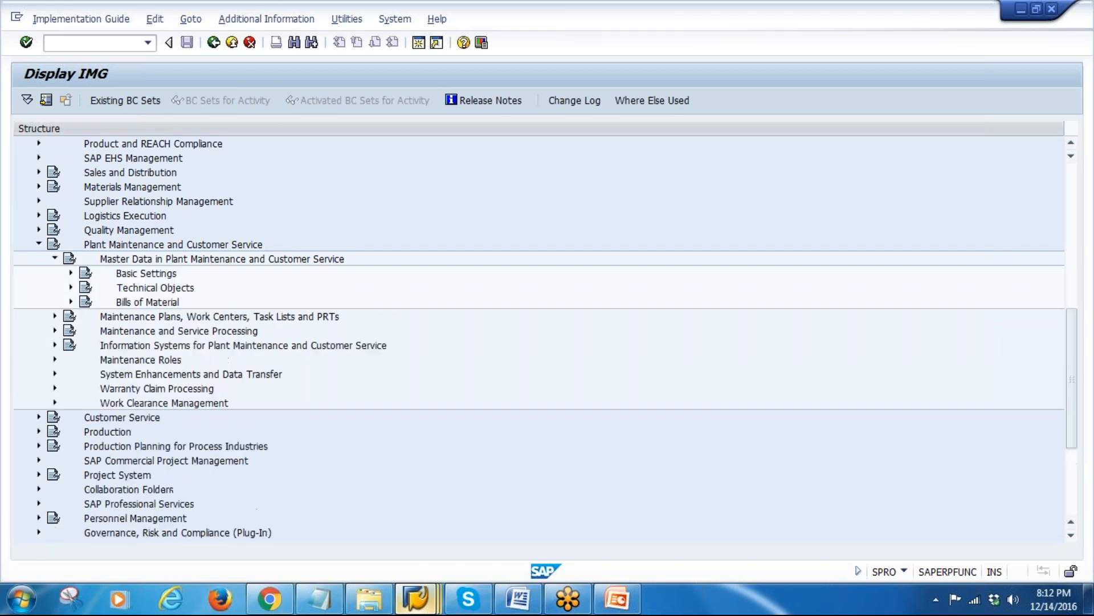
click(71, 287)
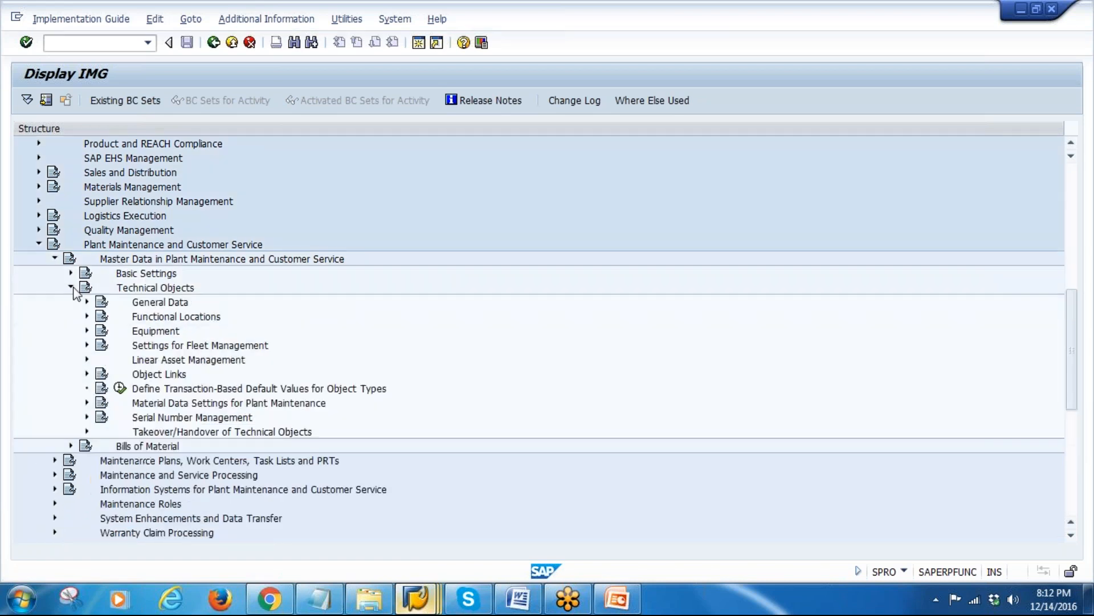
click(87, 316)
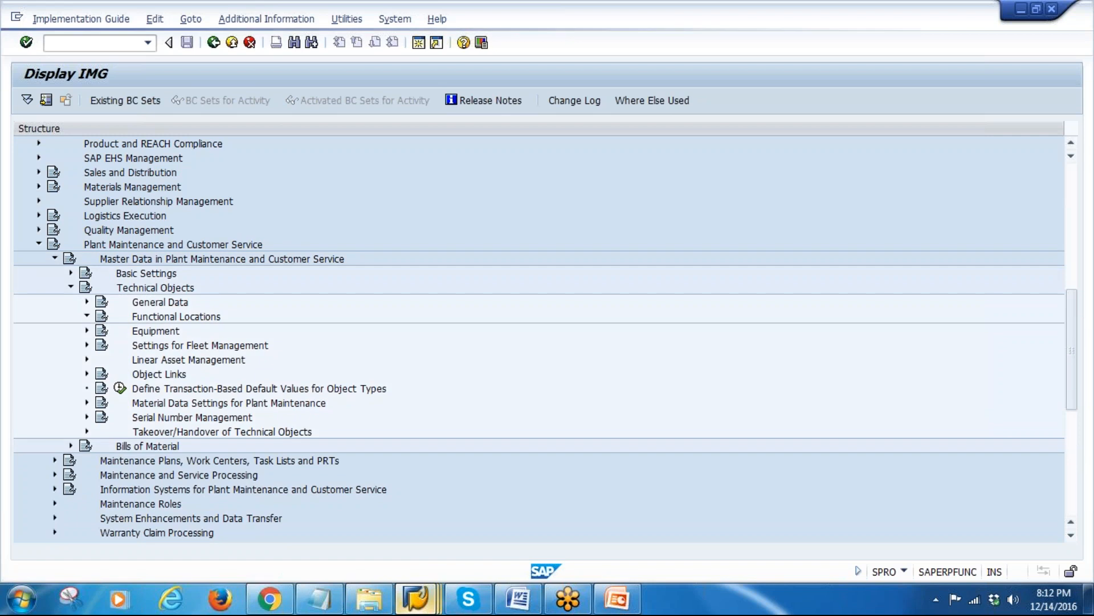
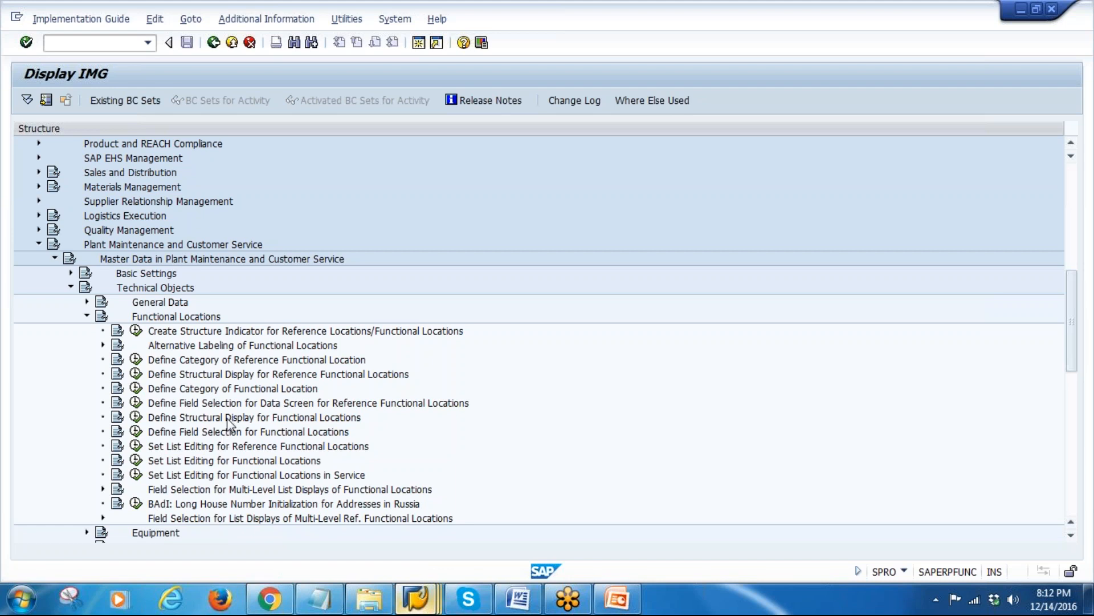
Step: Examine the fields and display positions in Define Structural Display for Functional Locations, and return to the IMG
click(136, 416)
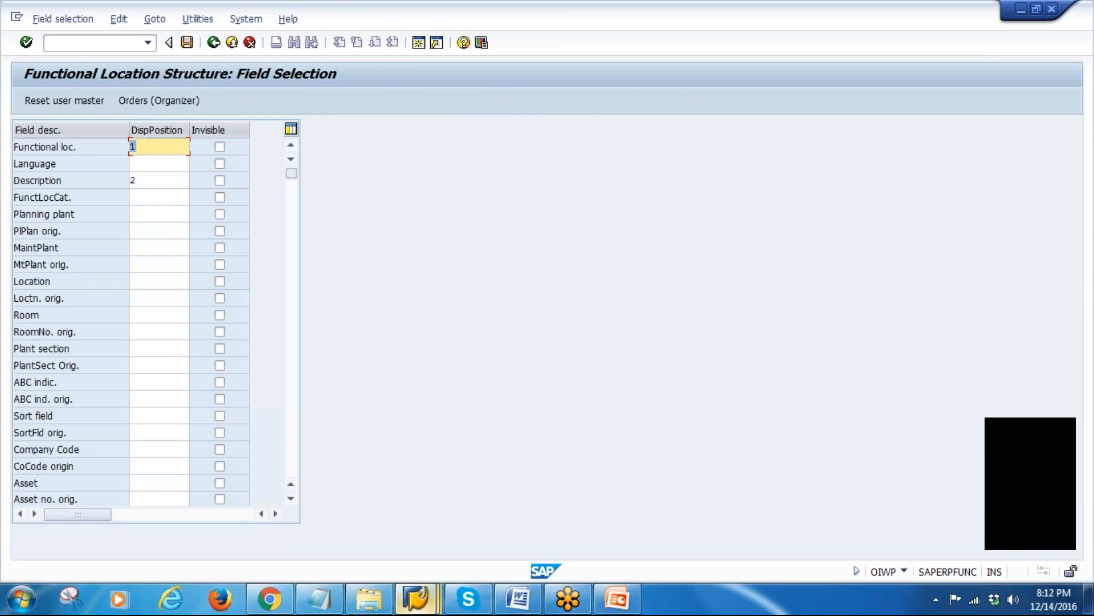
click(213, 42)
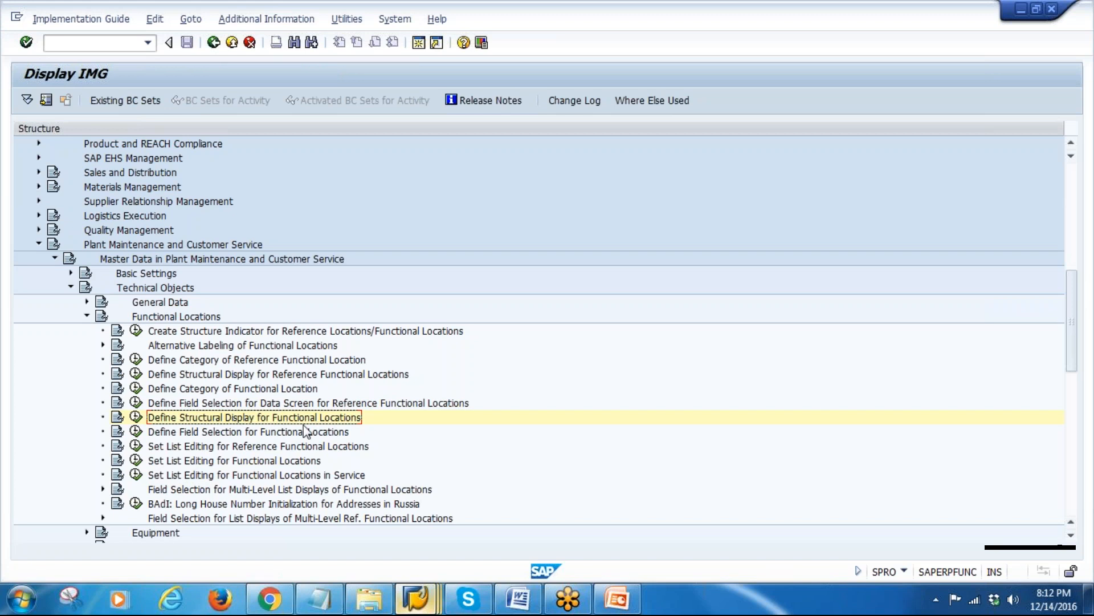
click(136, 417)
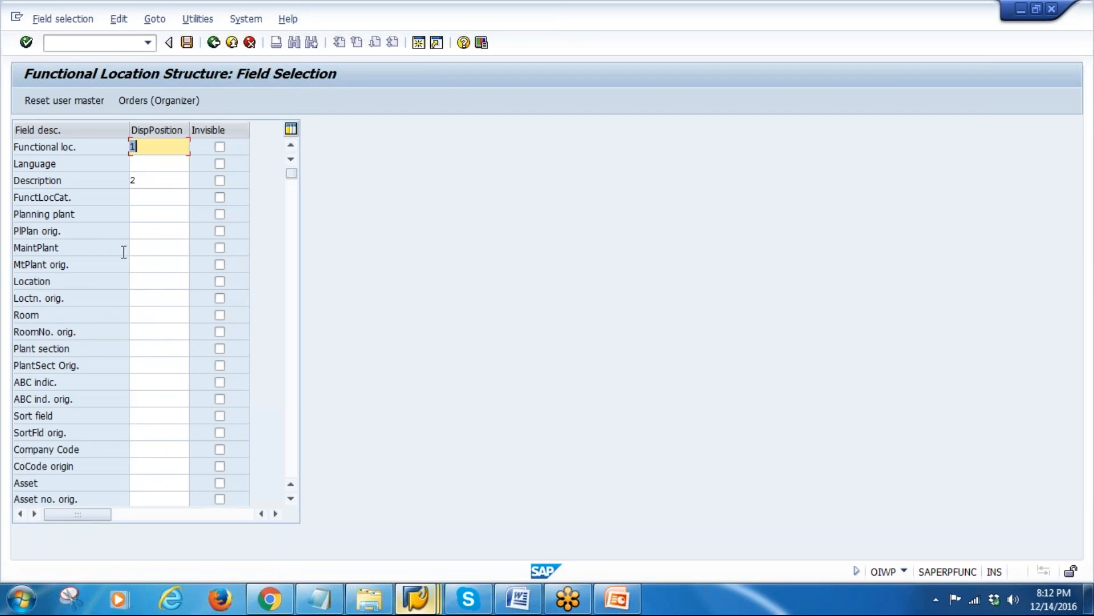
click(140, 197)
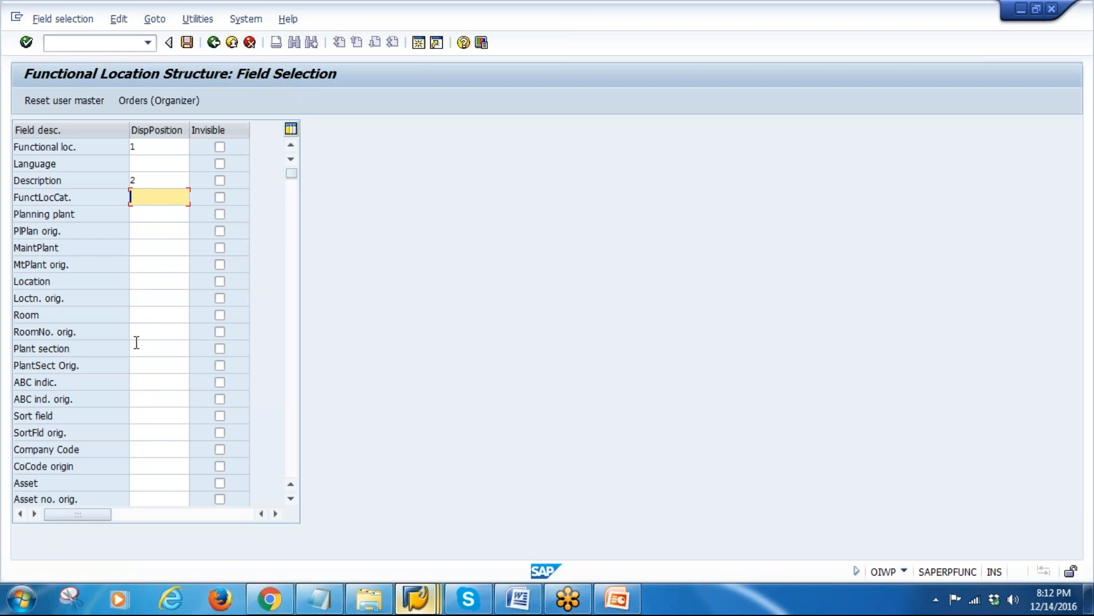
scroll(136, 342, down, 3)
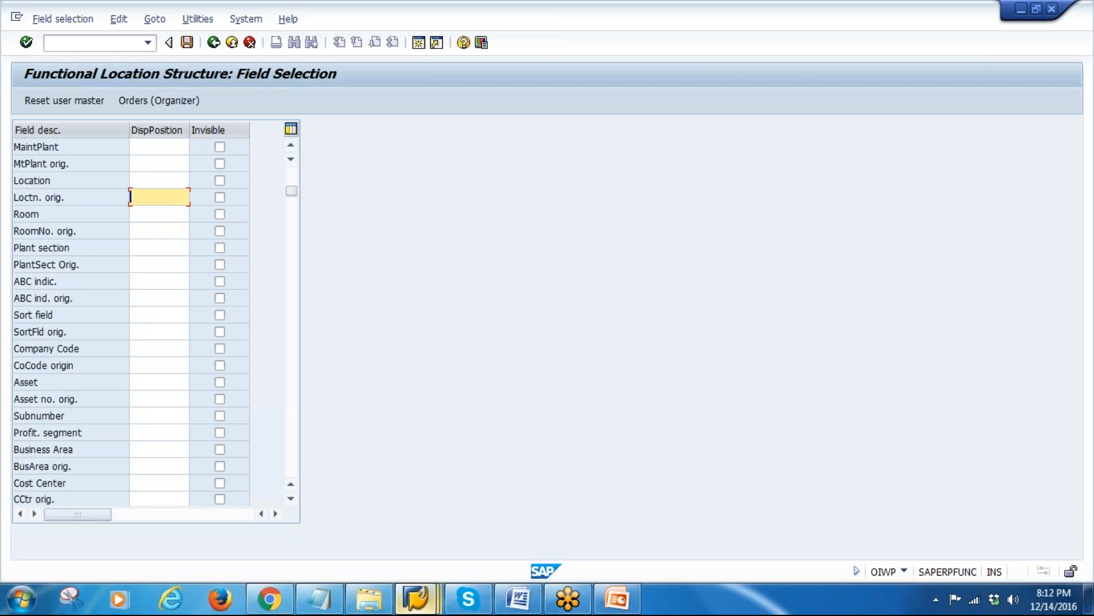
scroll(137, 342, down, 2)
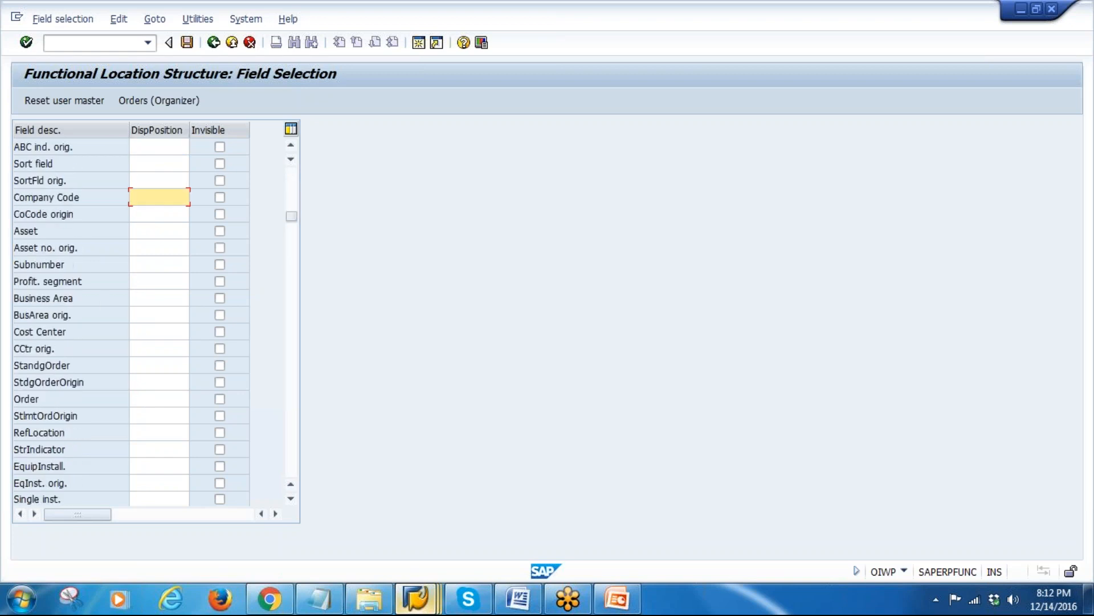
scroll(137, 319, down, 1)
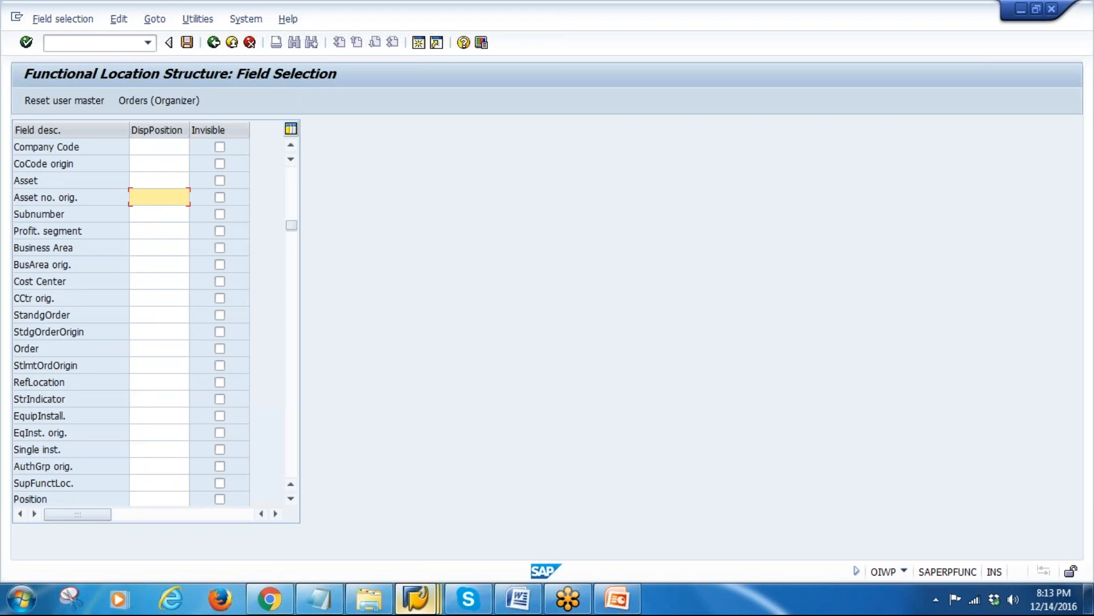
click(163, 420)
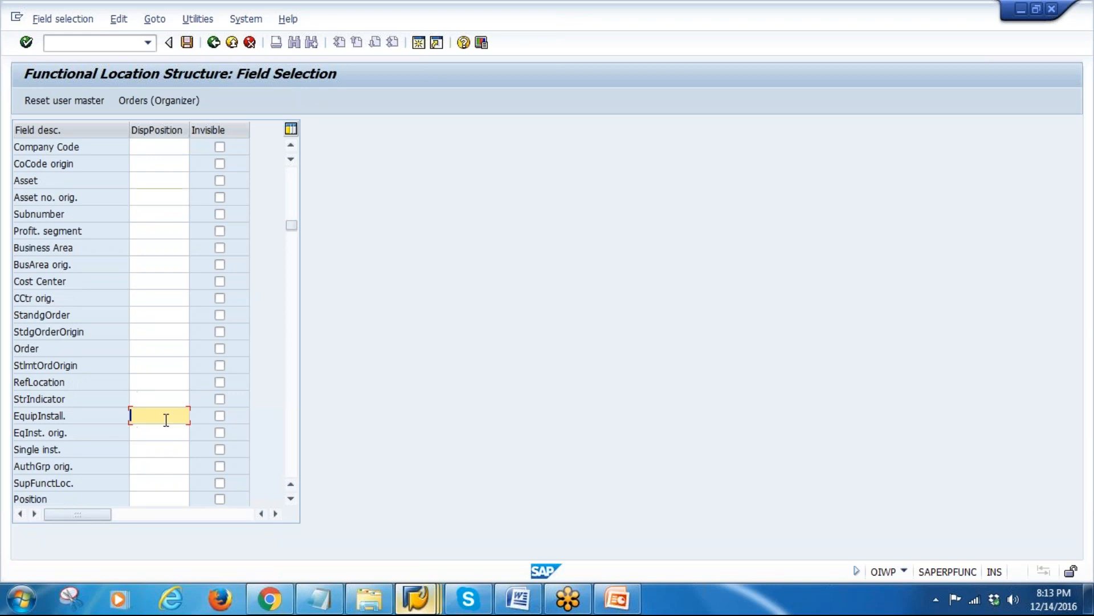
scroll(159, 415, down, 1)
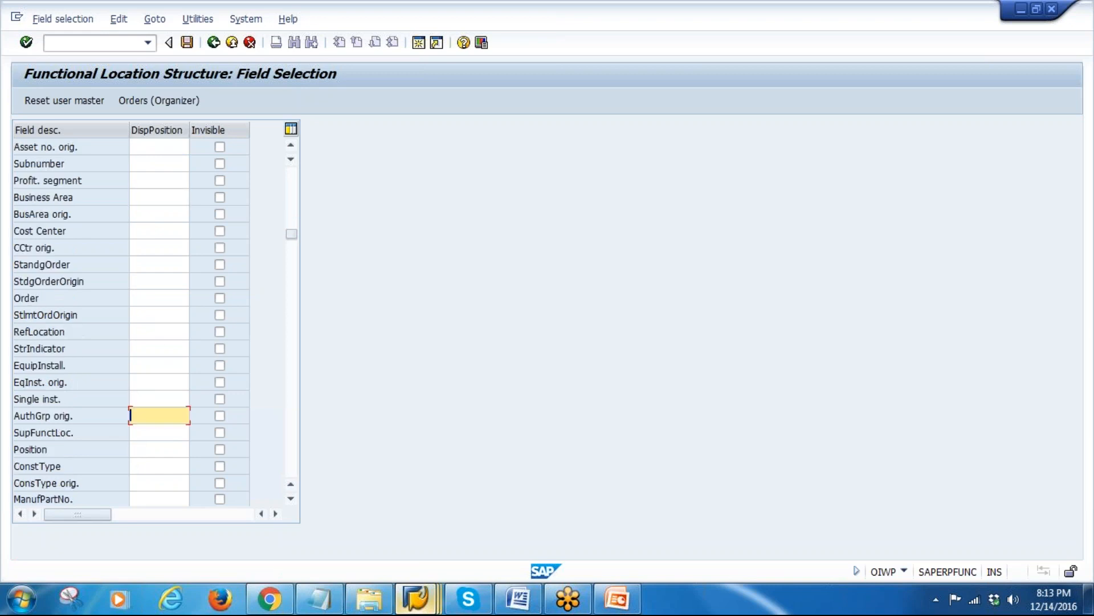
scroll(137, 319, down, 1)
scroll(159, 319, up, 4)
scroll(149, 319, up, 4)
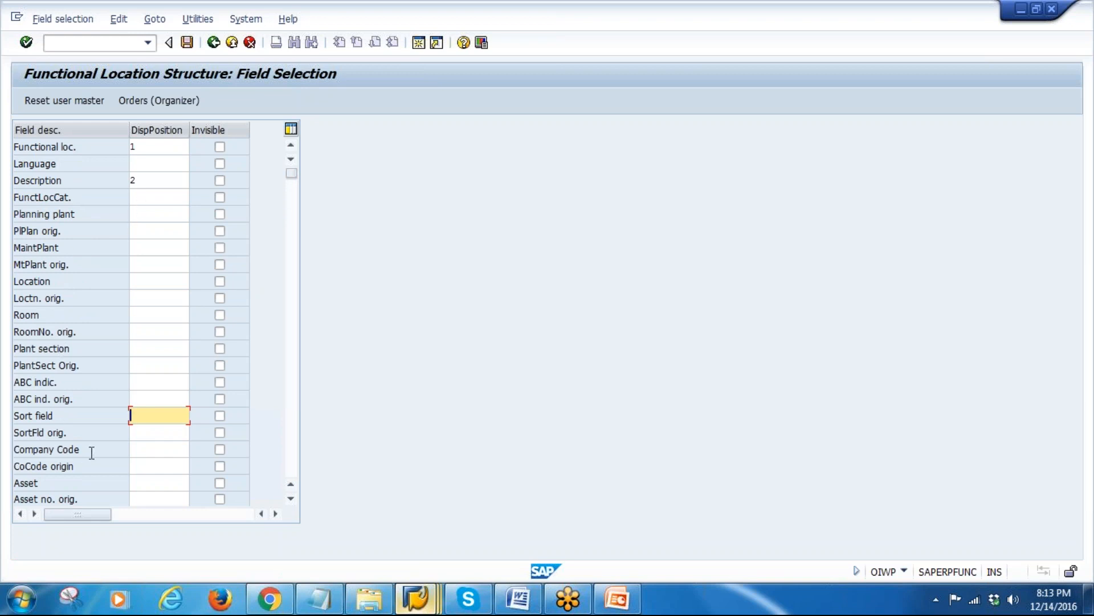
scroll(166, 310, down, 1)
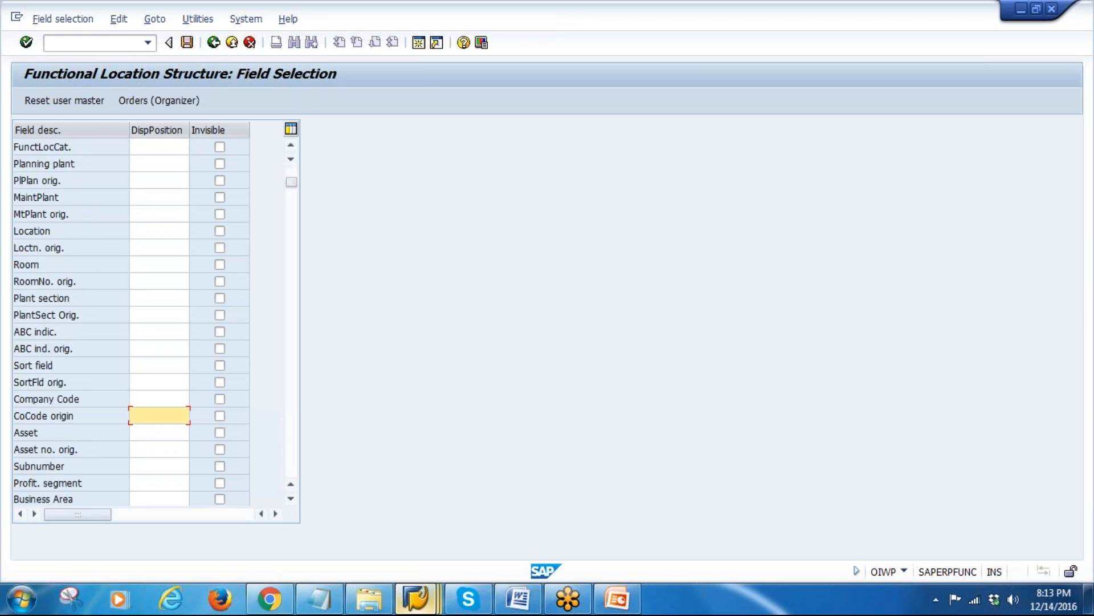
scroll(166, 310, down, 1)
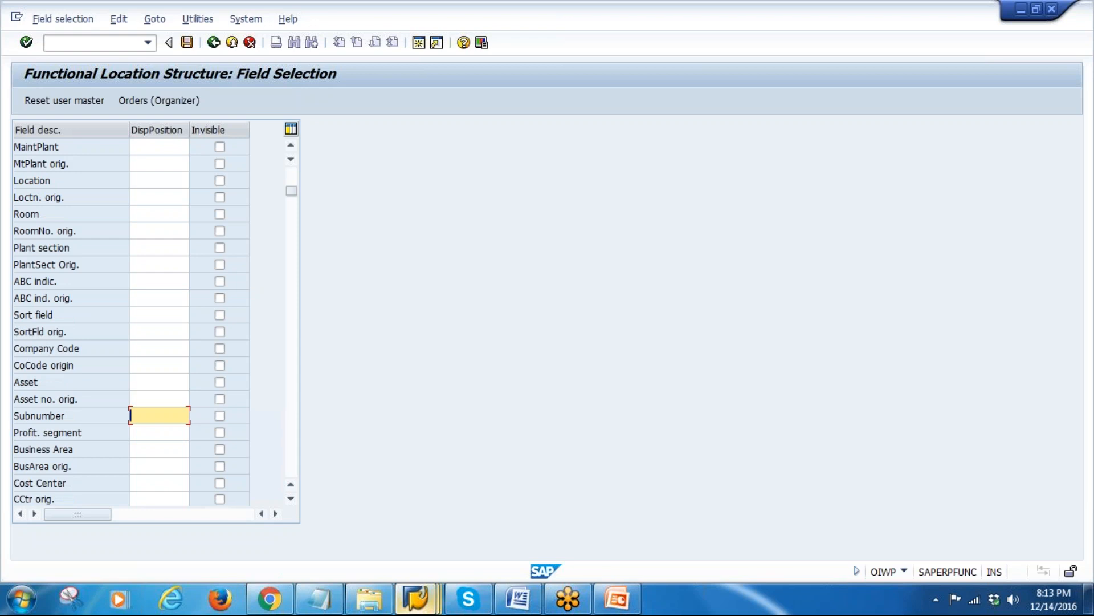
scroll(166, 310, up, 2)
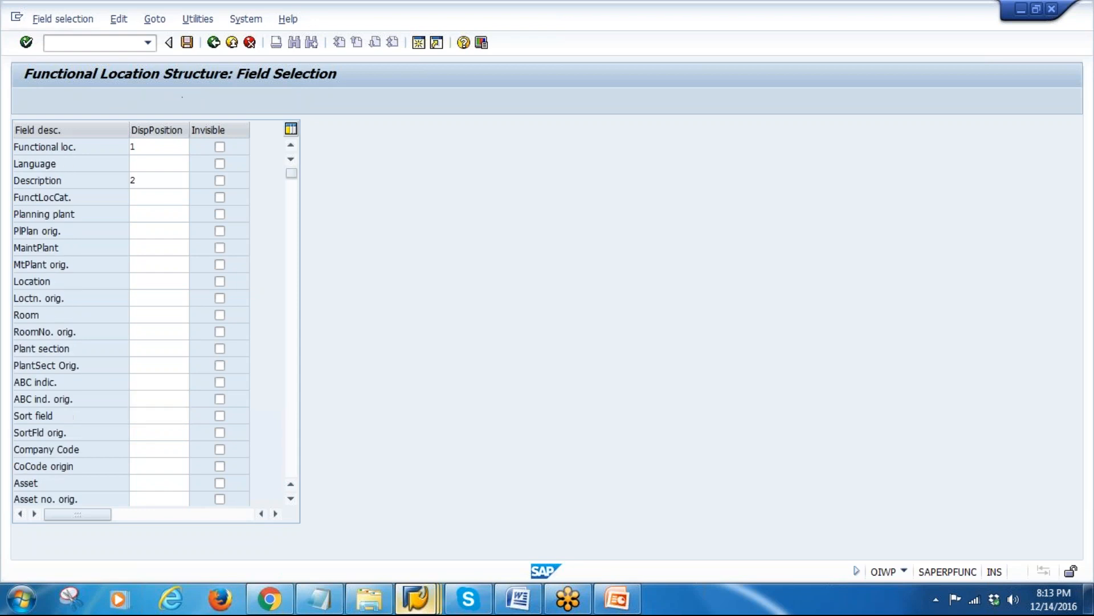
scroll(166, 310, down, 4)
scroll(166, 310, down, 1)
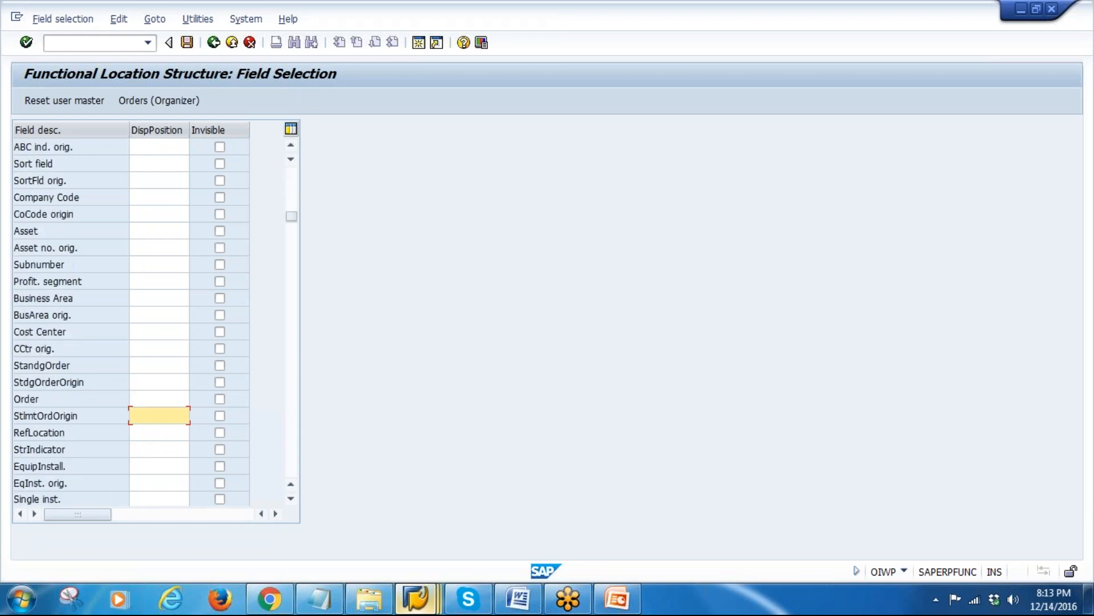
click(214, 42)
Step: Expand the Equipment activities, check Define List Structure for Structural Display, and collapse the Functional Locations node
click(87, 532)
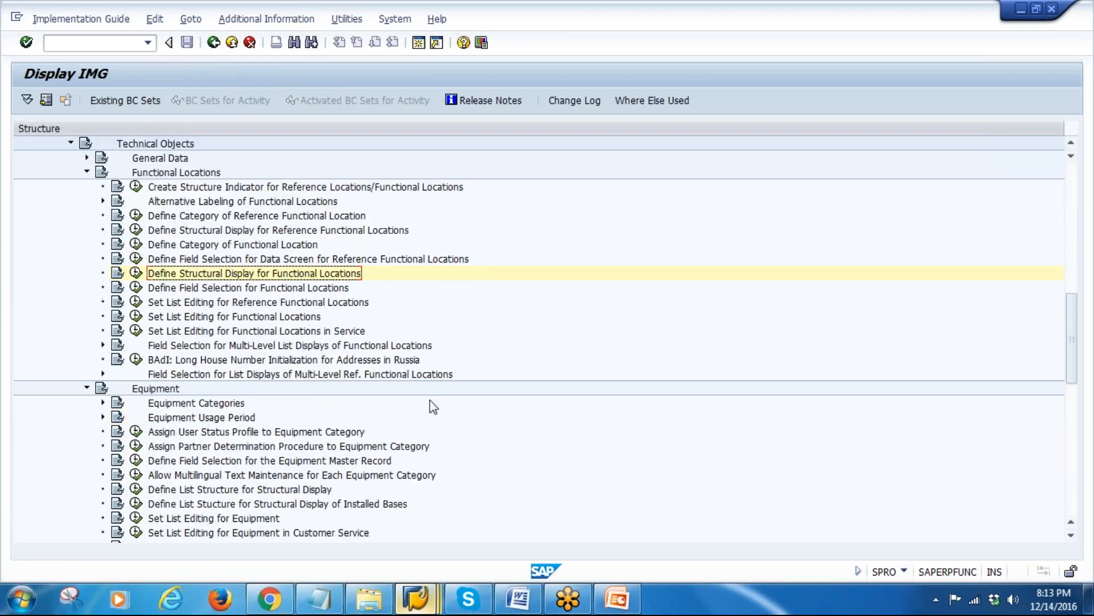
scroll(429, 399, down, 1)
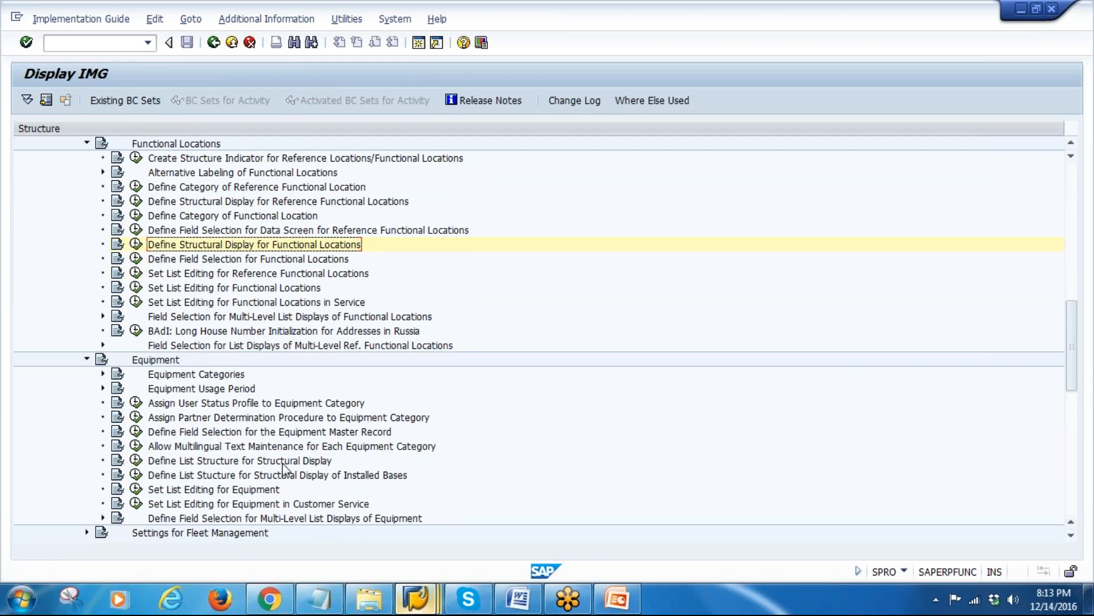
click(136, 460)
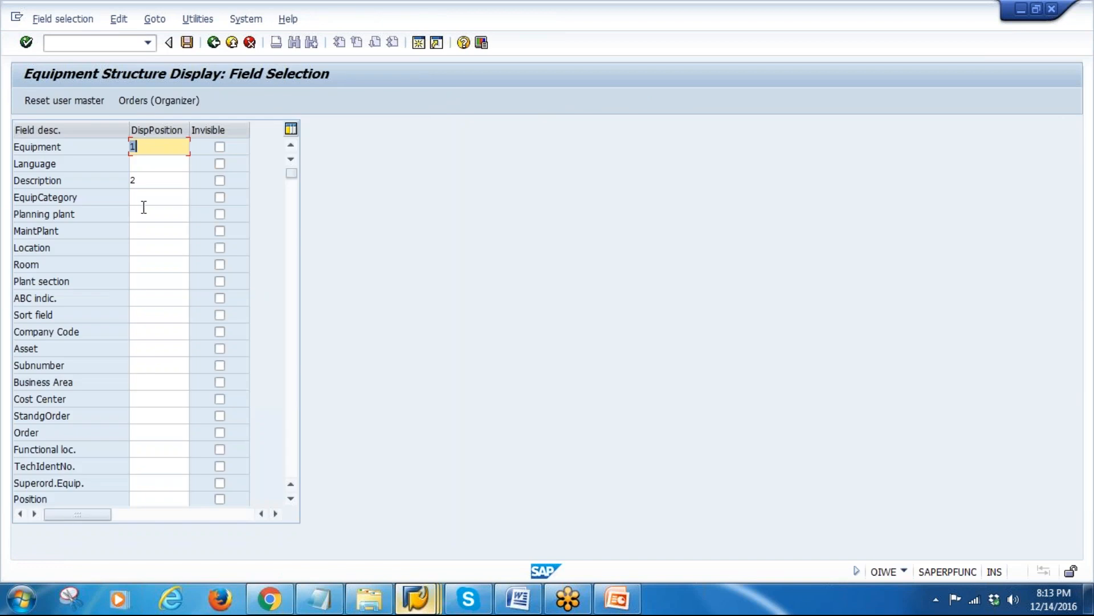
click(213, 42)
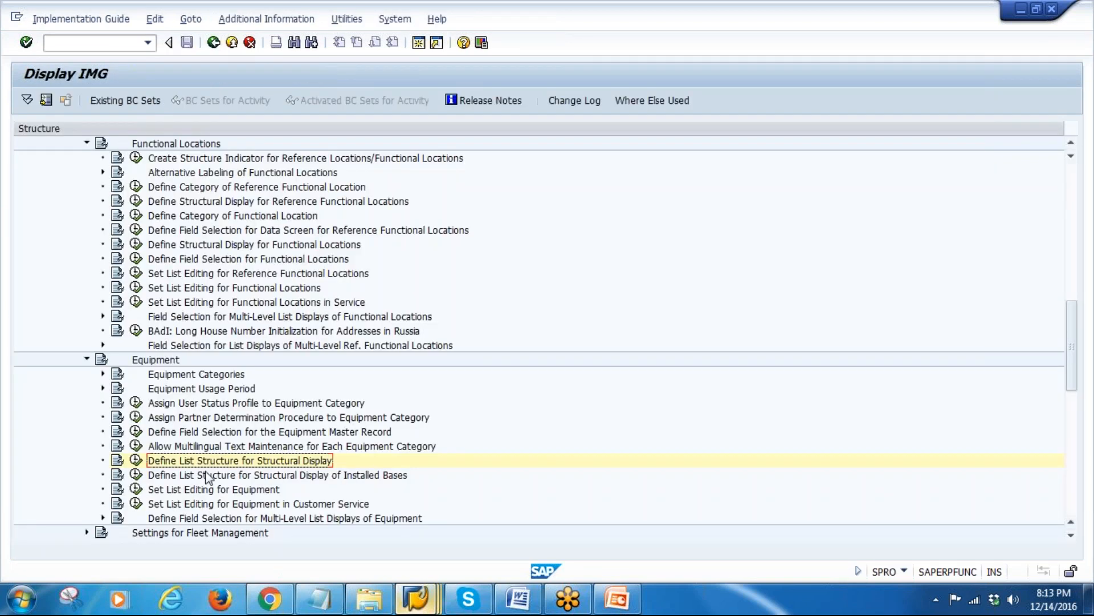
scroll(83, 229, up, 1)
click(87, 187)
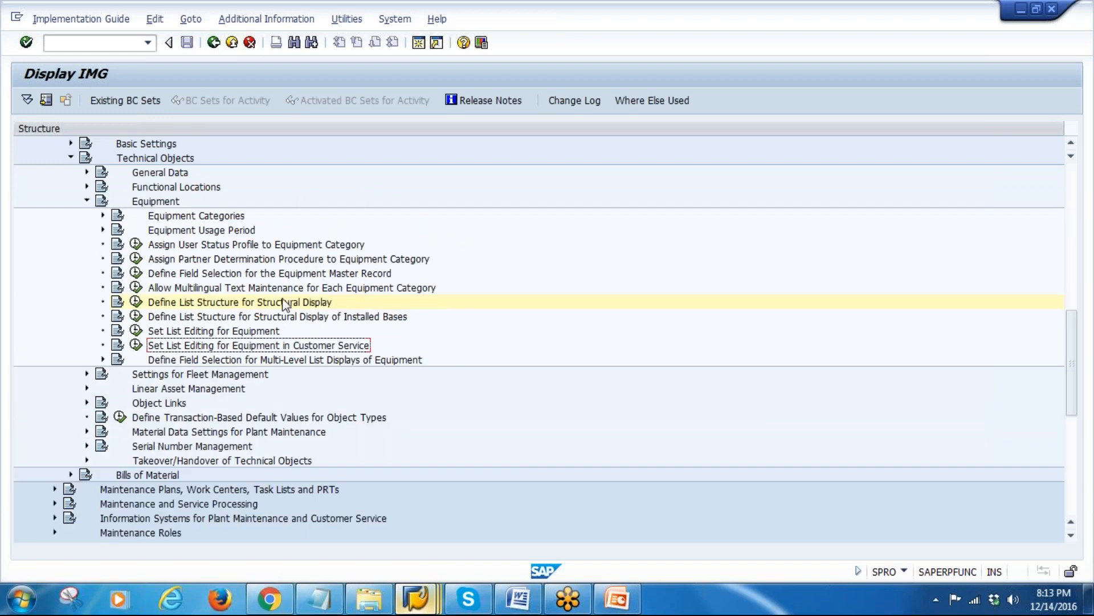
Step: In Define List Structure for Structural Display, set EquipCategory to display position 3 and save it to the "PM: New Strc Ind for Toyota" request
click(135, 301)
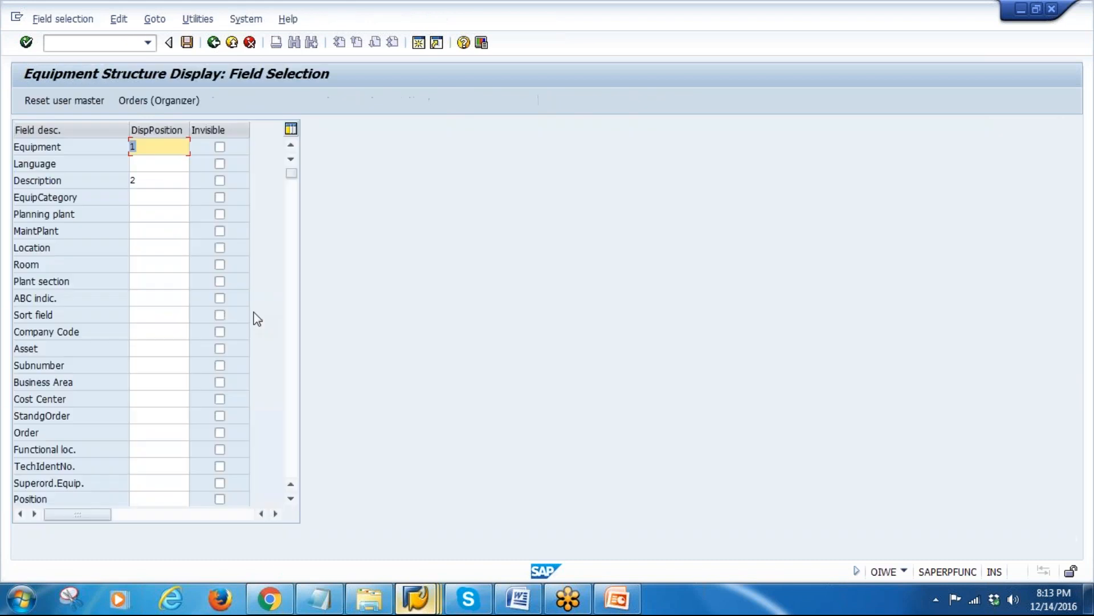
click(146, 200)
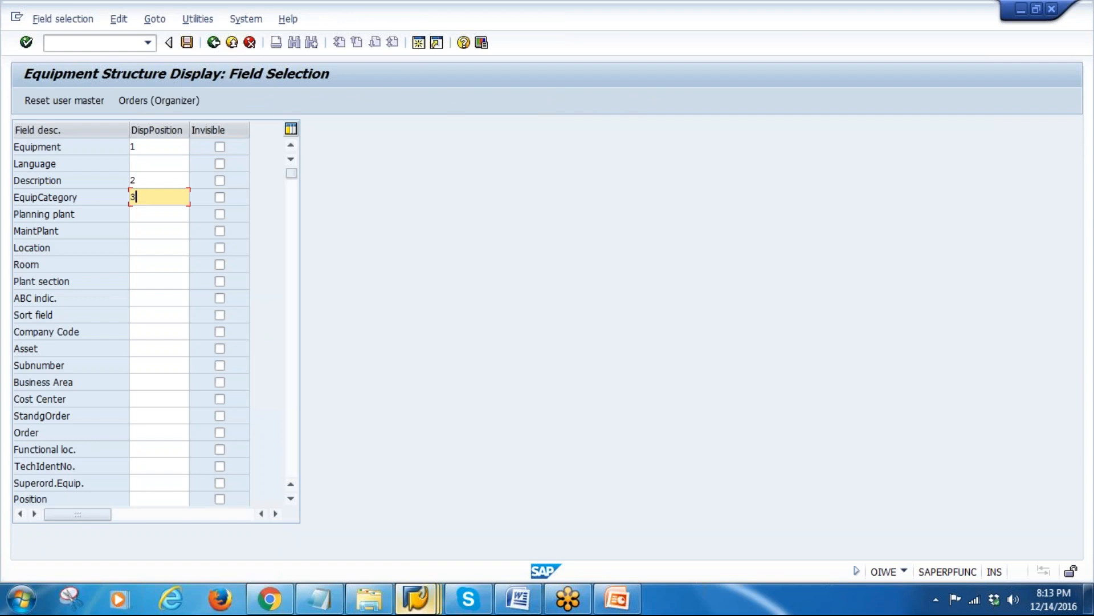
drag(165, 197, 103, 203)
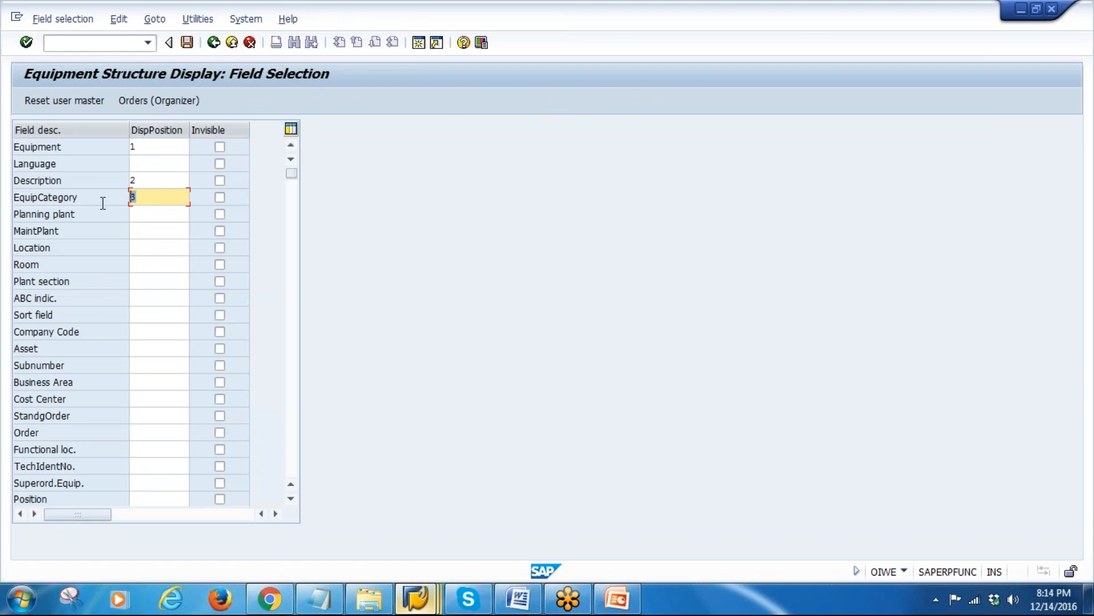
click(187, 43)
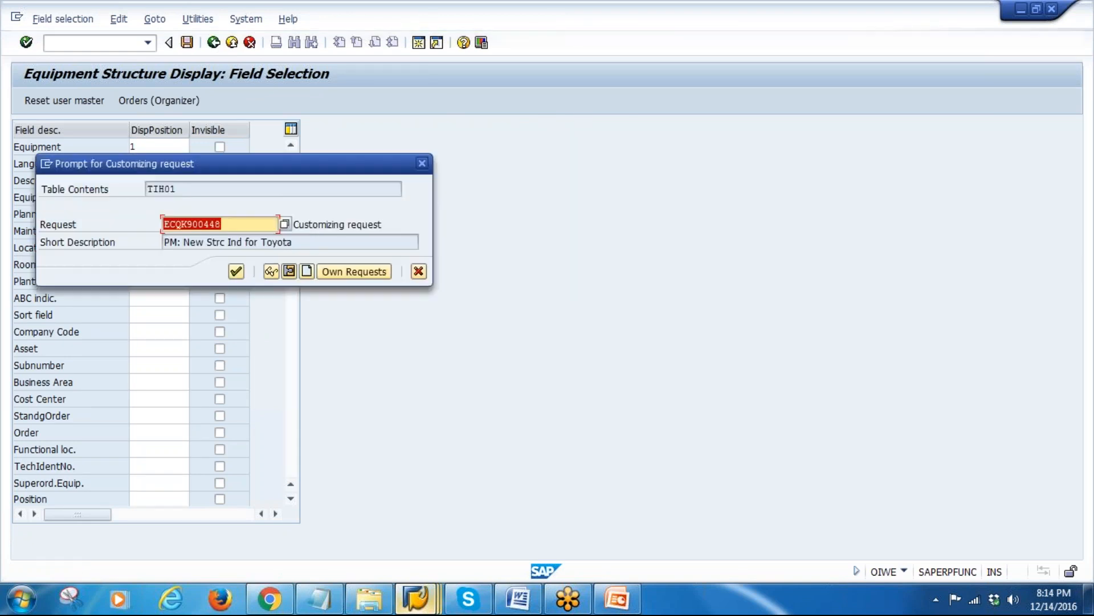
click(234, 272)
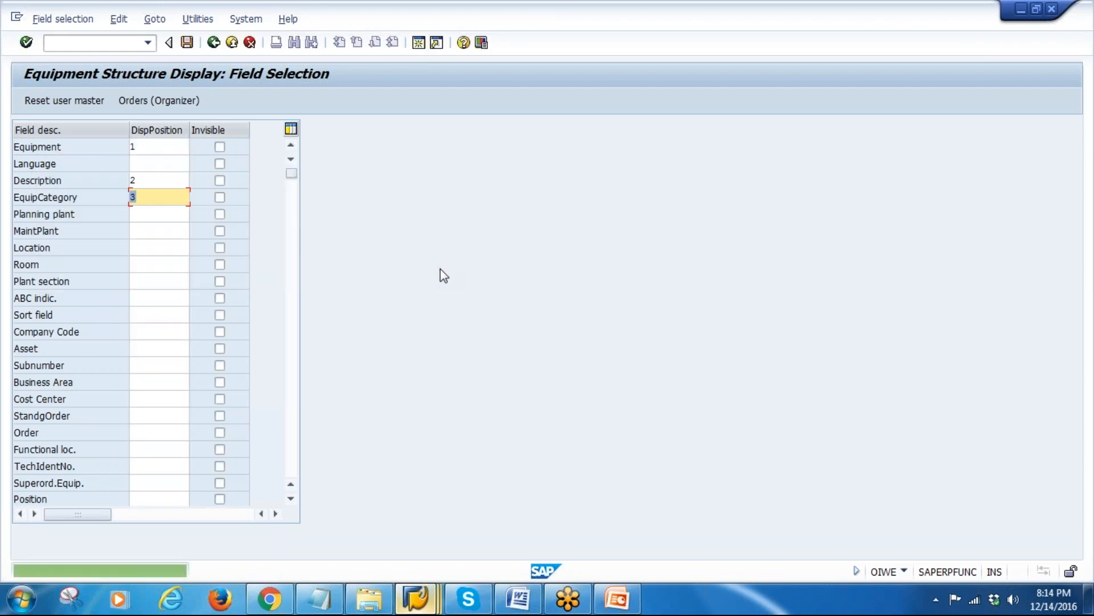
Step: Switch to the functional location structure session and rerun the structure list for TAUT from its selection screen
click(416, 598)
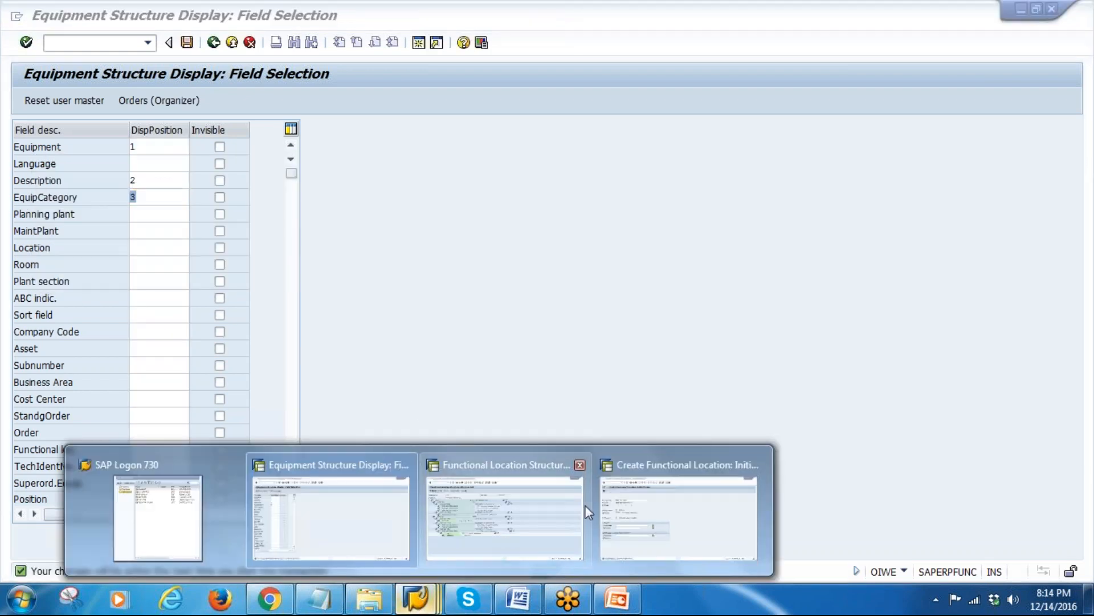
click(497, 496)
click(46, 100)
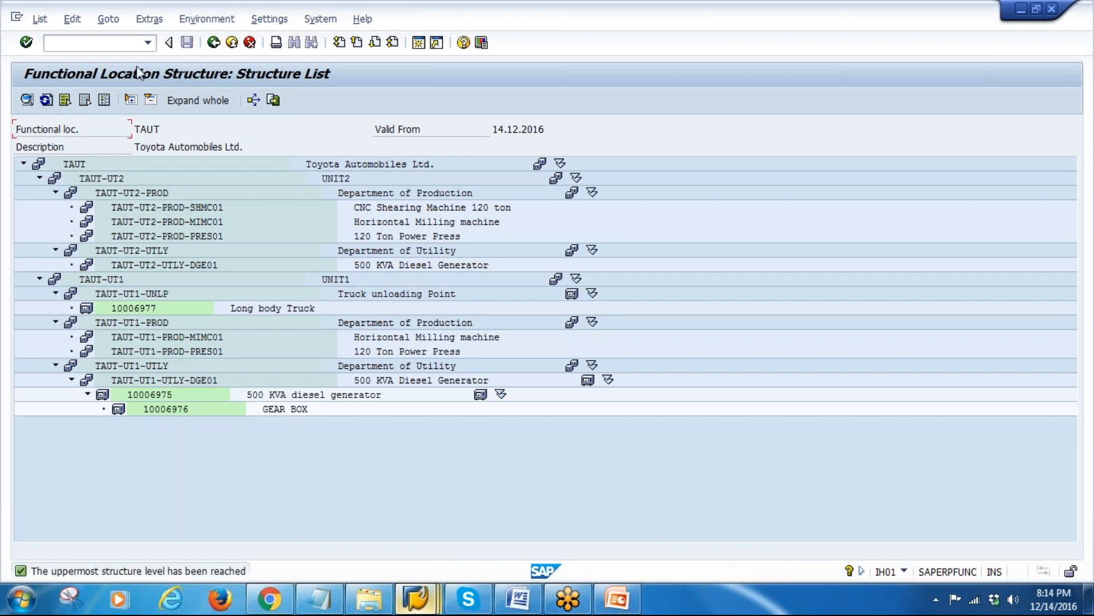
click(213, 42)
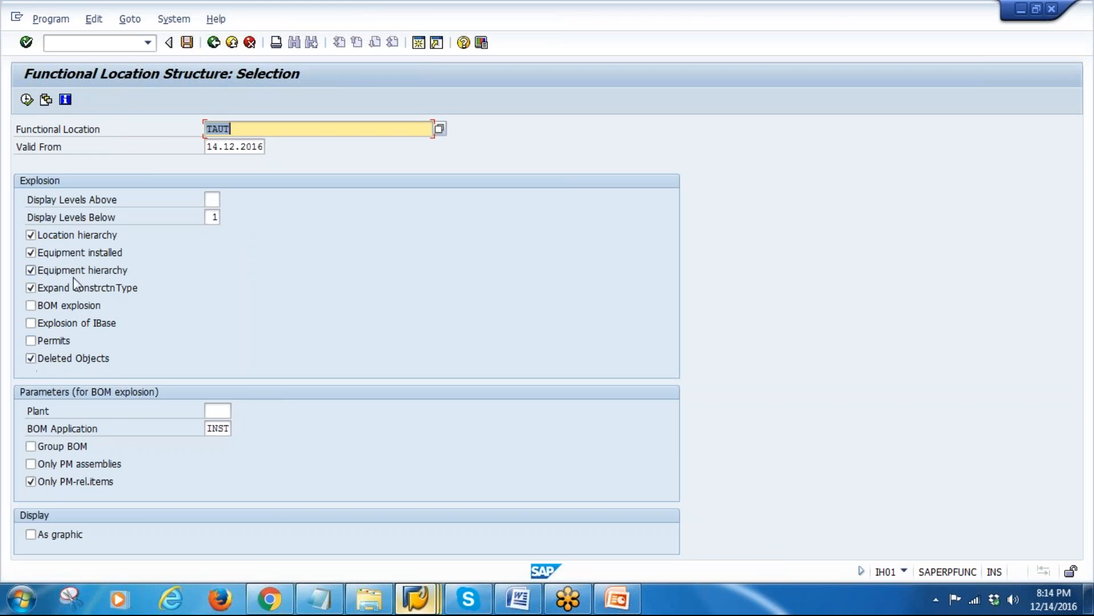
click(27, 100)
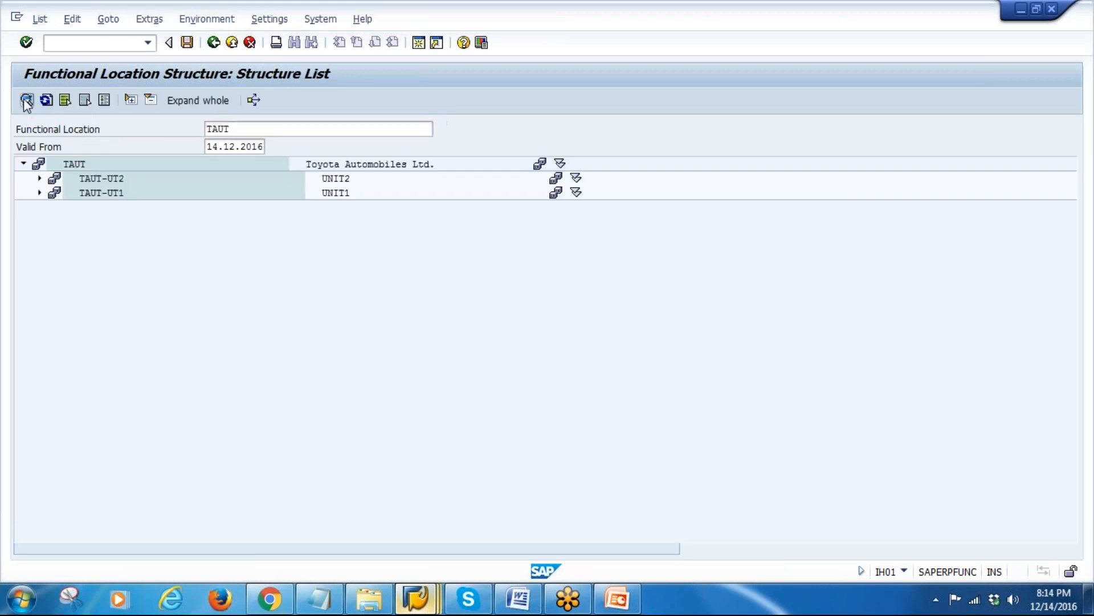
Step: Expand the whole TAUT structure list and compare its equipment columns with the display positions in the Equipment Structure Display field selection
click(212, 105)
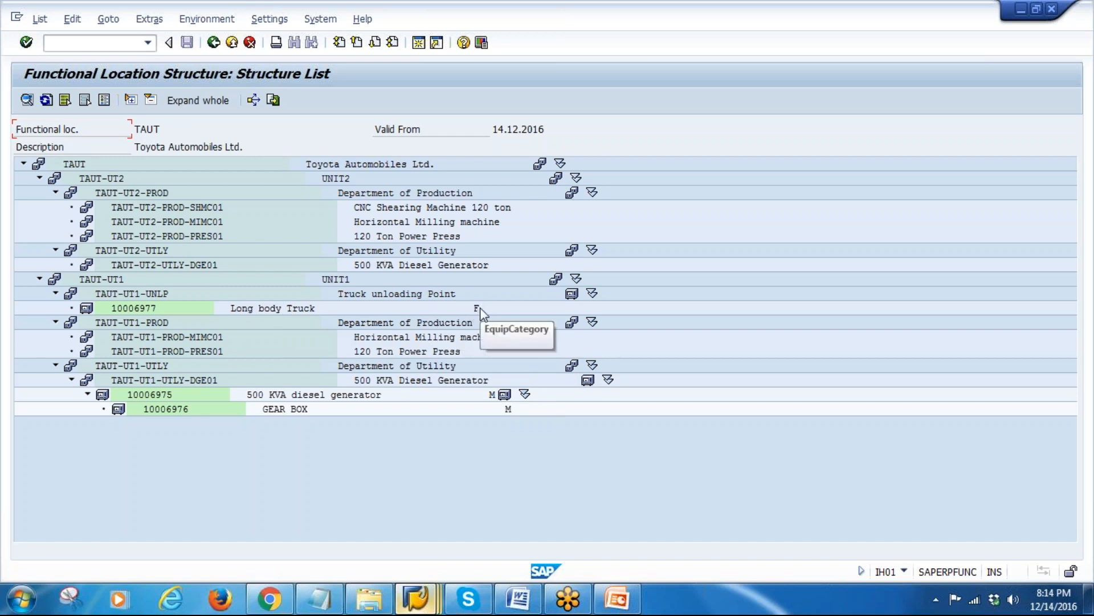
mouse_move(418, 604)
click(322, 524)
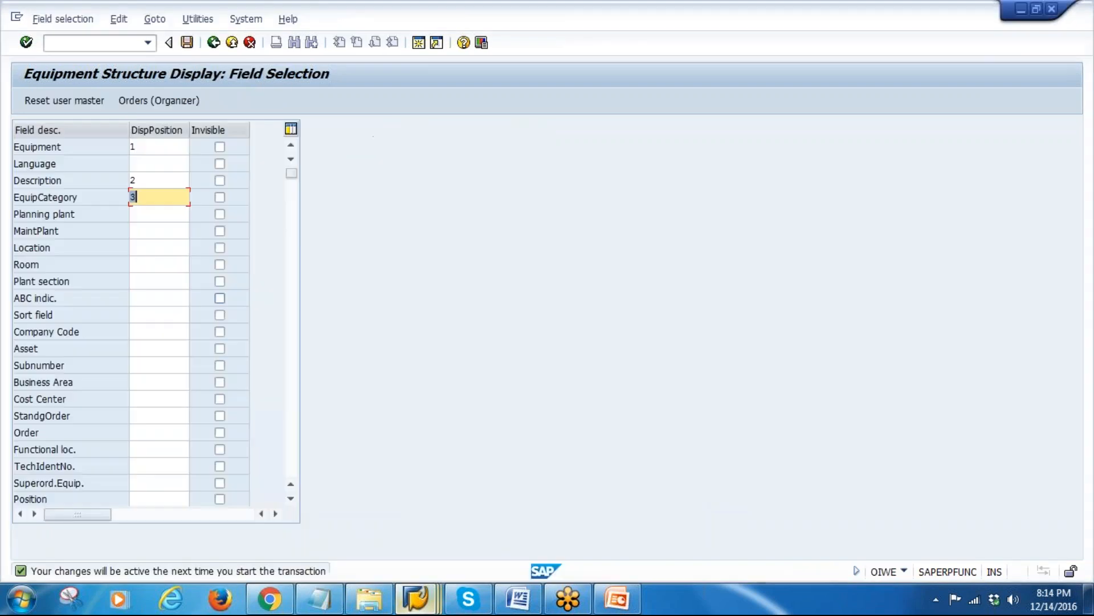
double_click(151, 199)
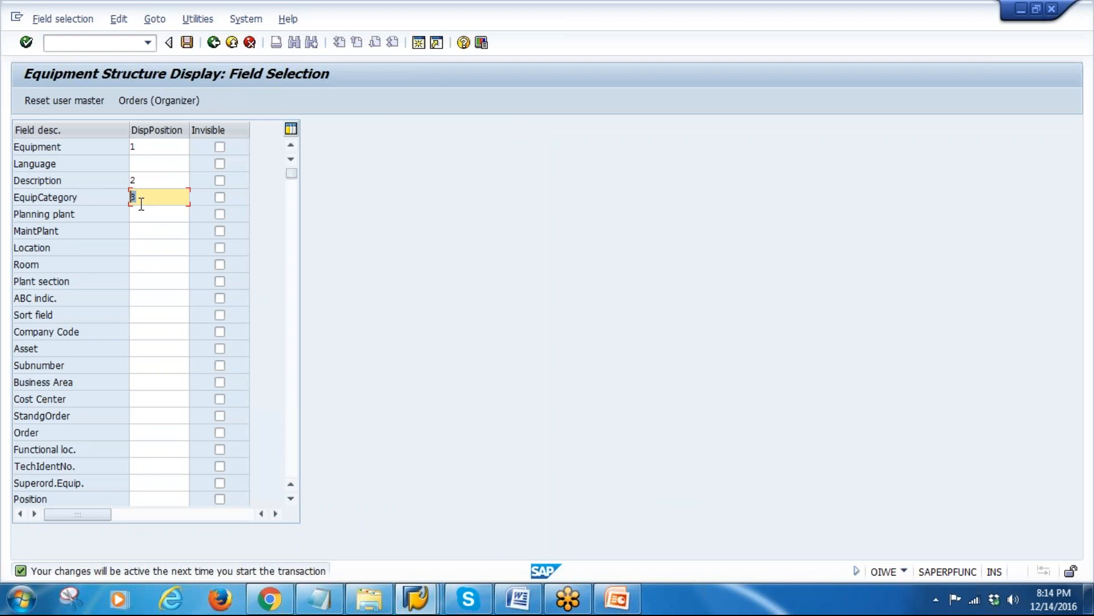
double_click(146, 145)
double_click(138, 180)
double_click(146, 200)
key(F3)
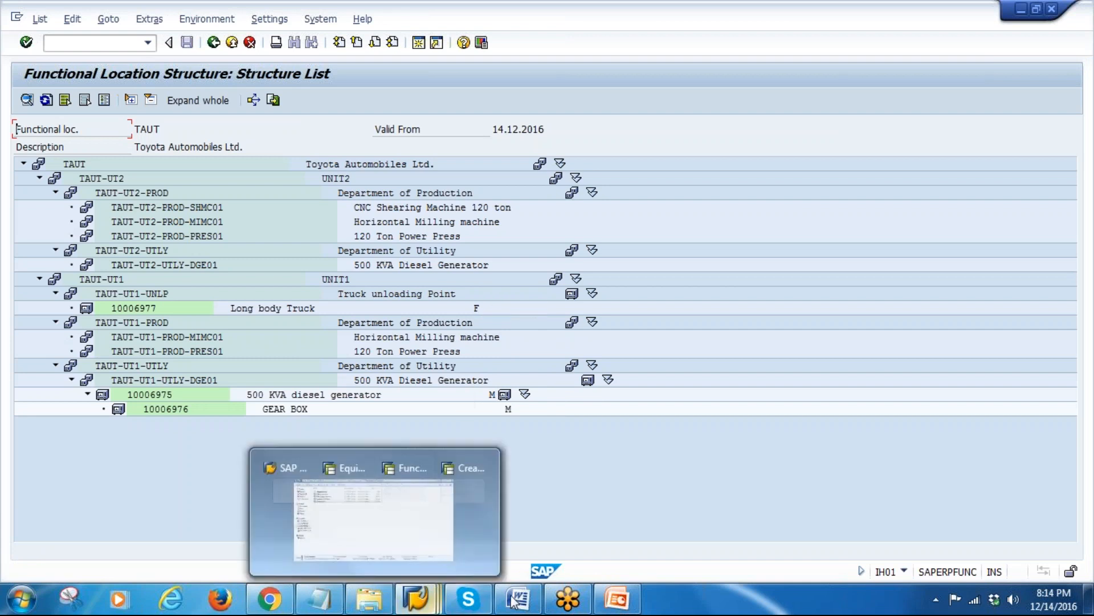
Step: Switch to the Equipment.pptx presentation in PowerPoint and review the slides from Installing and Dismantling equipment to Configuration of Equipment
click(616, 598)
scroll(85, 171, up, 8)
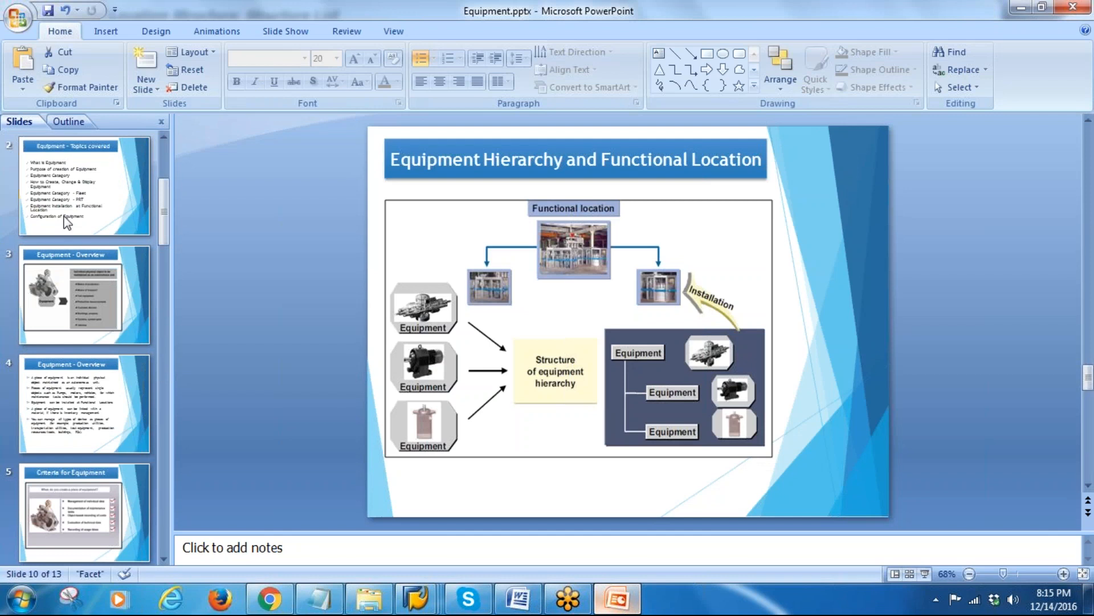
scroll(85, 423, down, 4)
scroll(85, 423, down, 2)
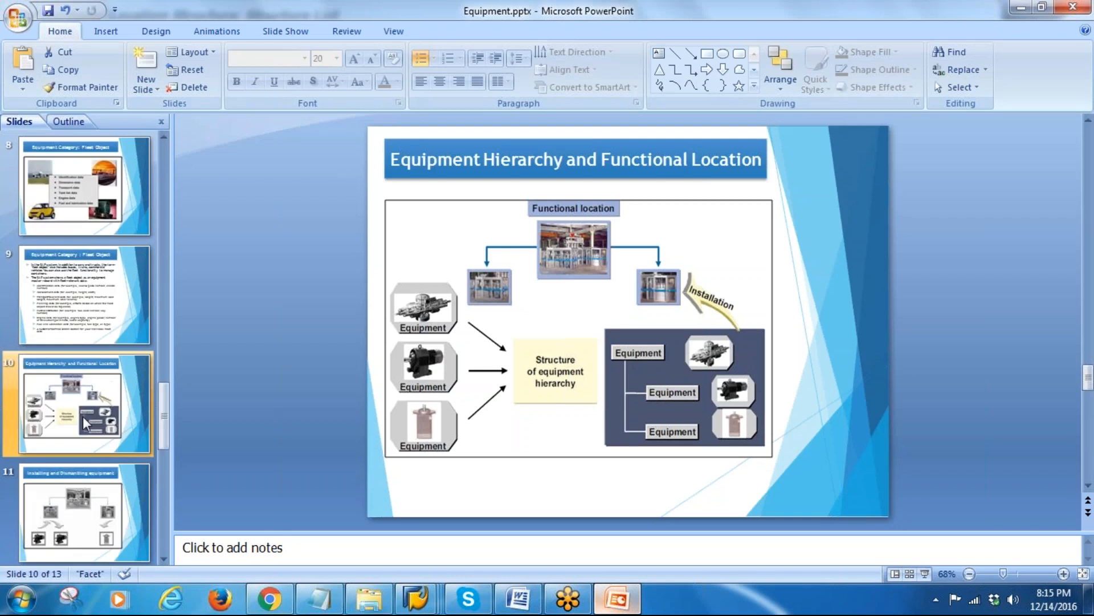
click(74, 519)
scroll(101, 393, down, 2)
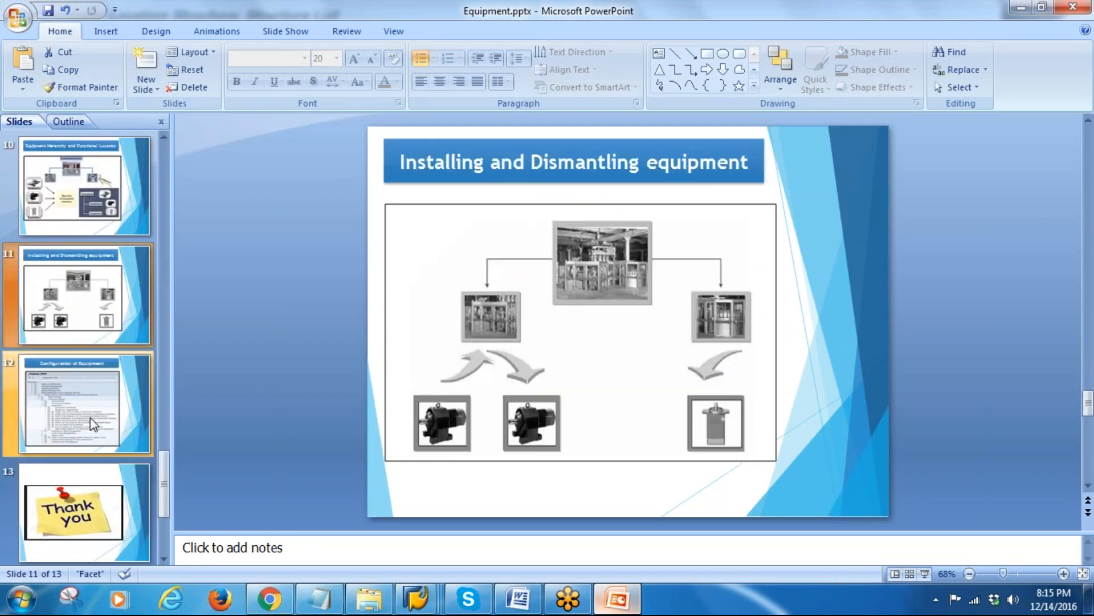
click(68, 416)
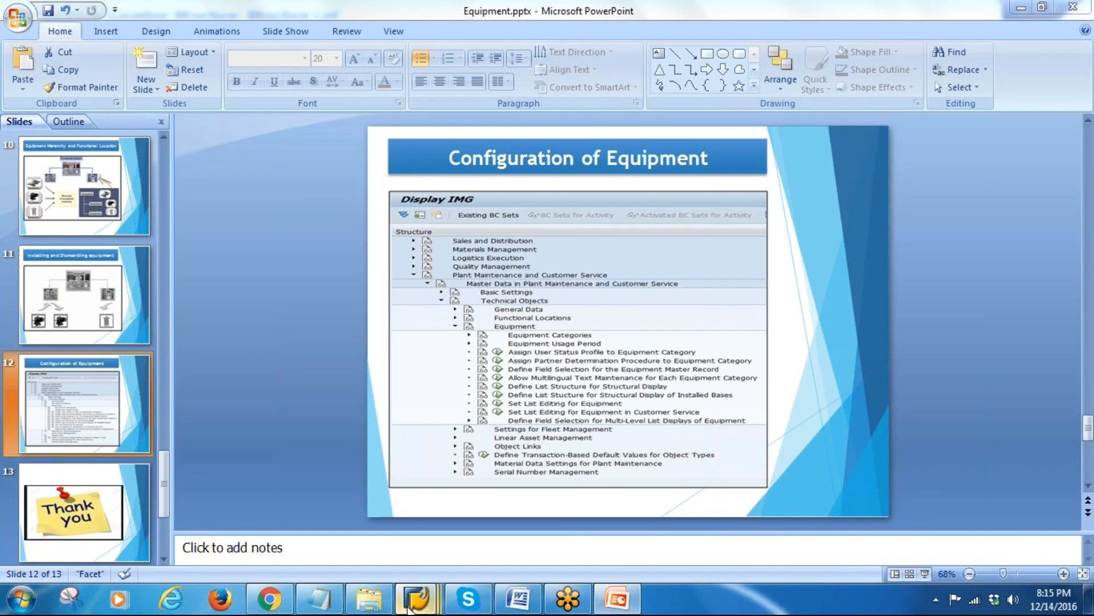
Step: Switch back to SAP, return from the field selection to the IMG, and open the equipment category maintenance activity under Equipment Categories
mouse_move(416, 598)
click(333, 501)
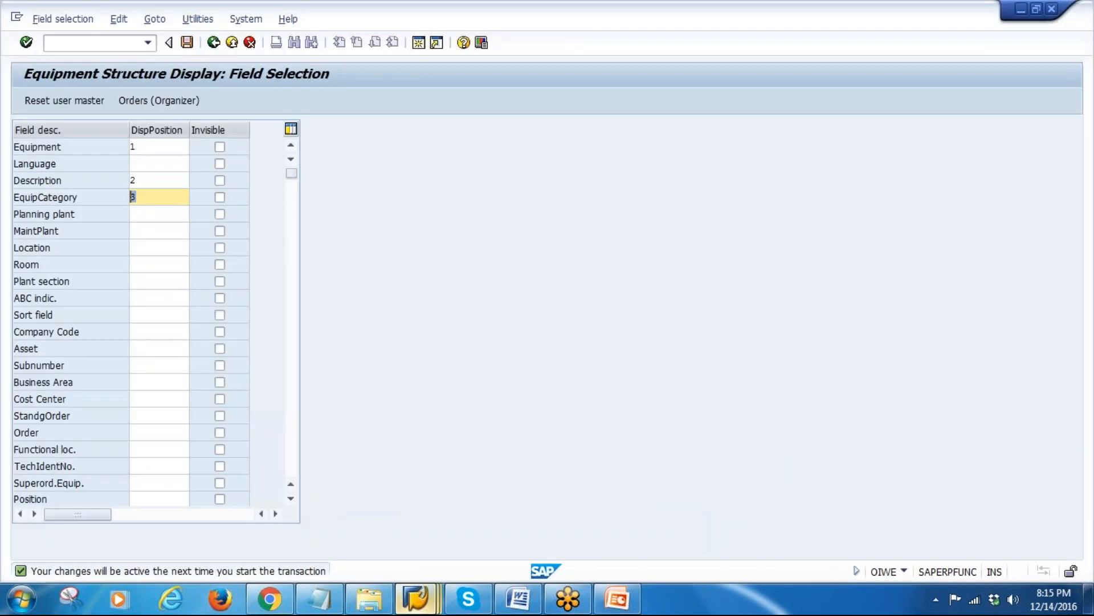
click(213, 42)
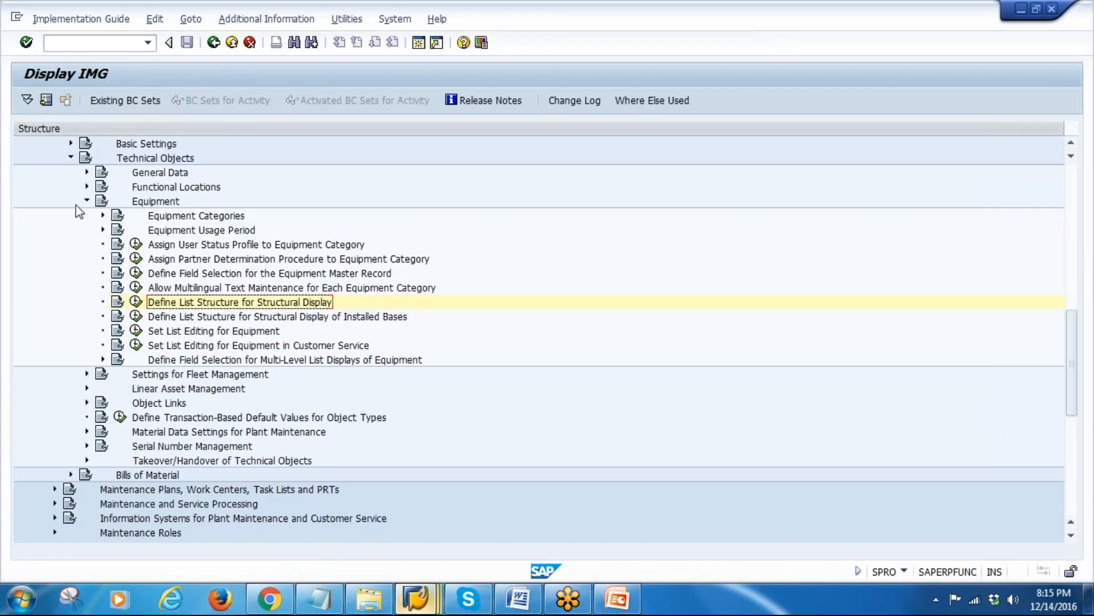
click(103, 216)
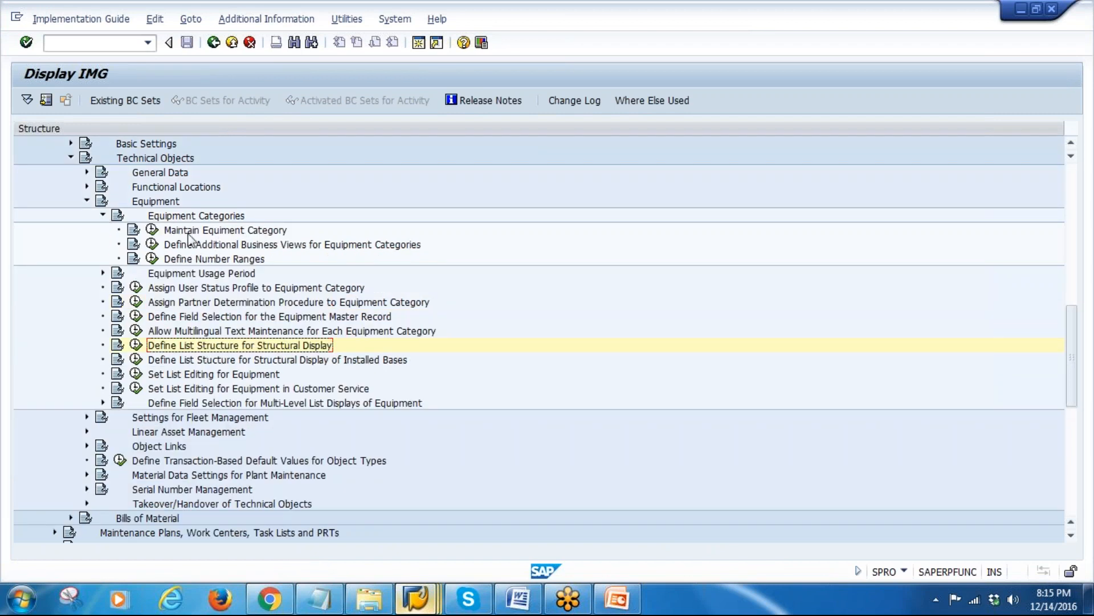
click(151, 230)
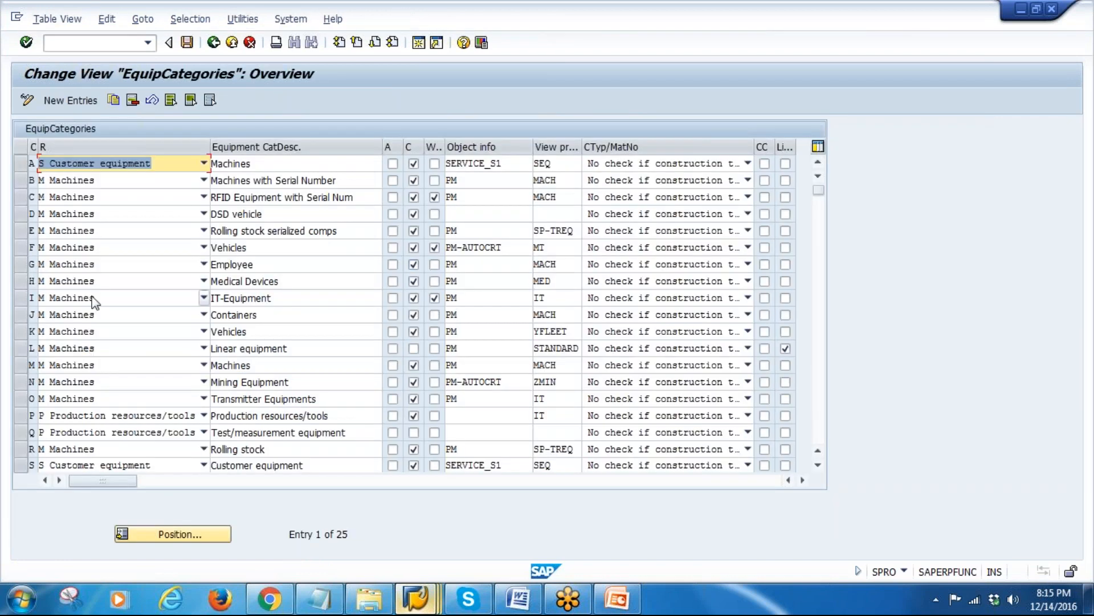
Step: In the Create Functional Location session, start transaction IE01 instead and browse the possible equipment categories
click(419, 604)
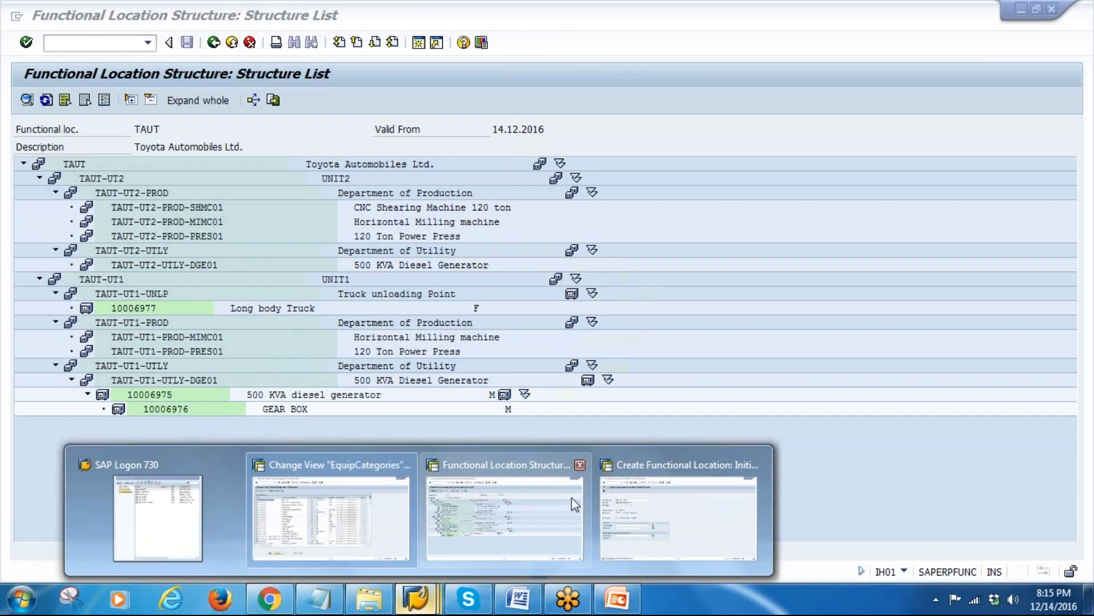
click(678, 513)
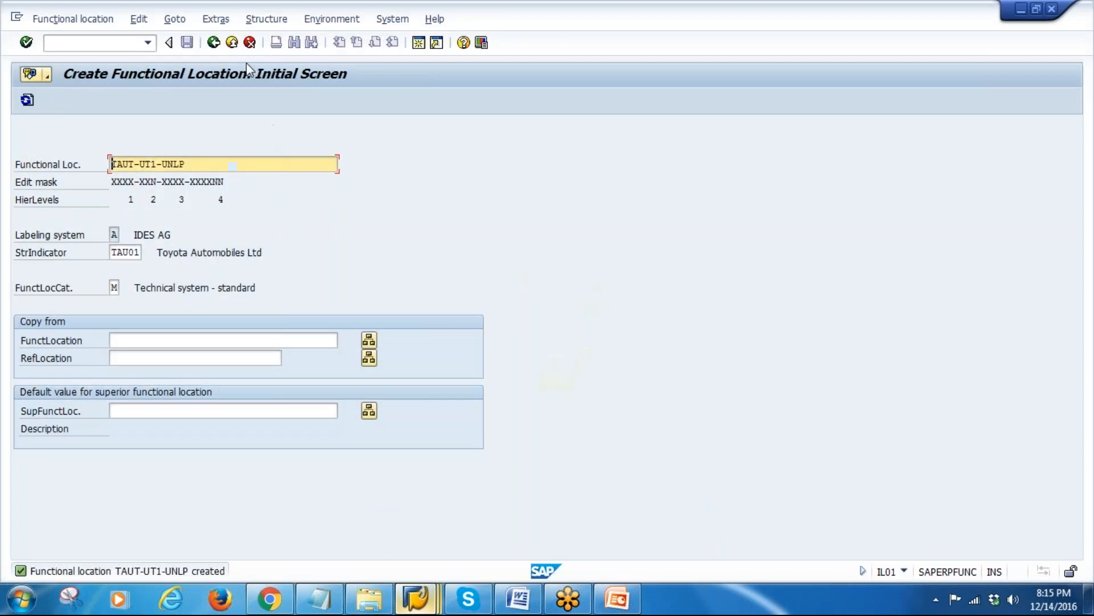
click(213, 43)
text(IW)
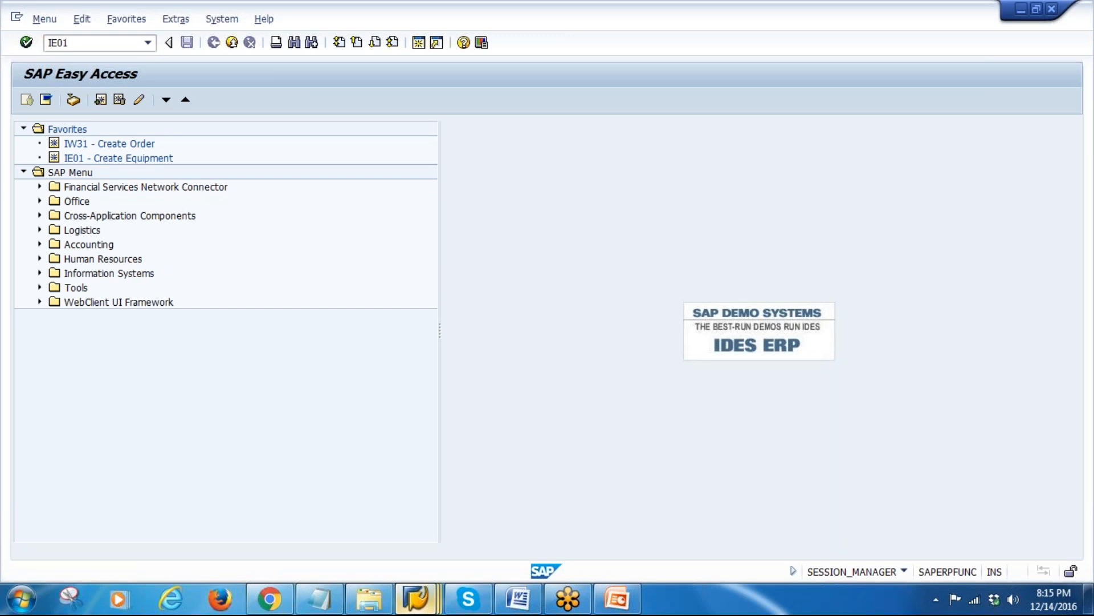
text(01)
key(Return)
click(141, 199)
key(F4)
scroll(231, 312, down, 2)
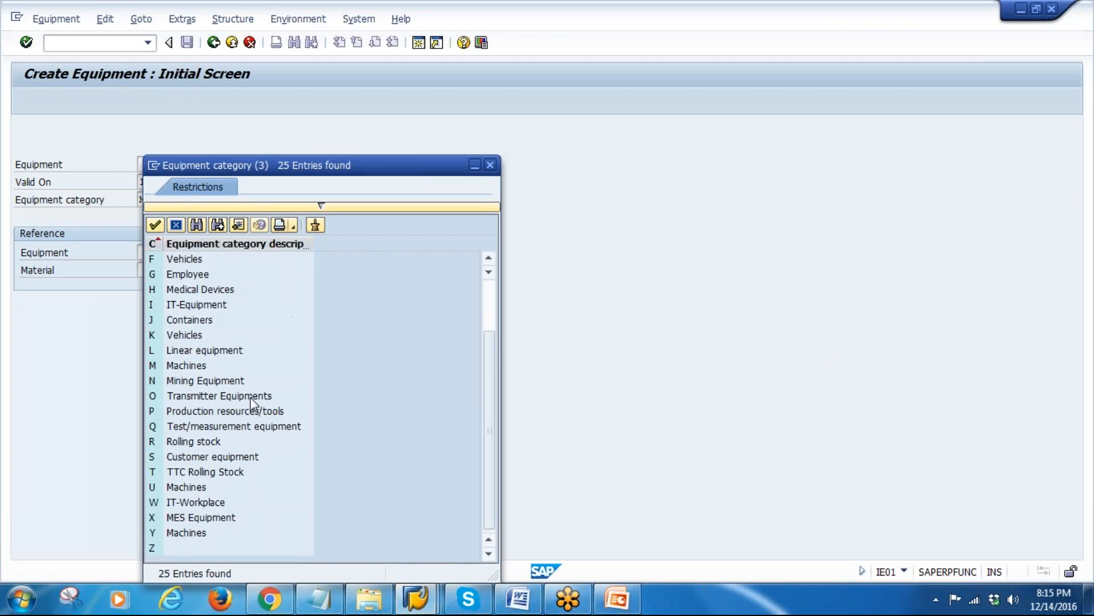
Step: In the EquipCategories overview, select category M Machines and copy its view profile MACH
key(alt+Tab)
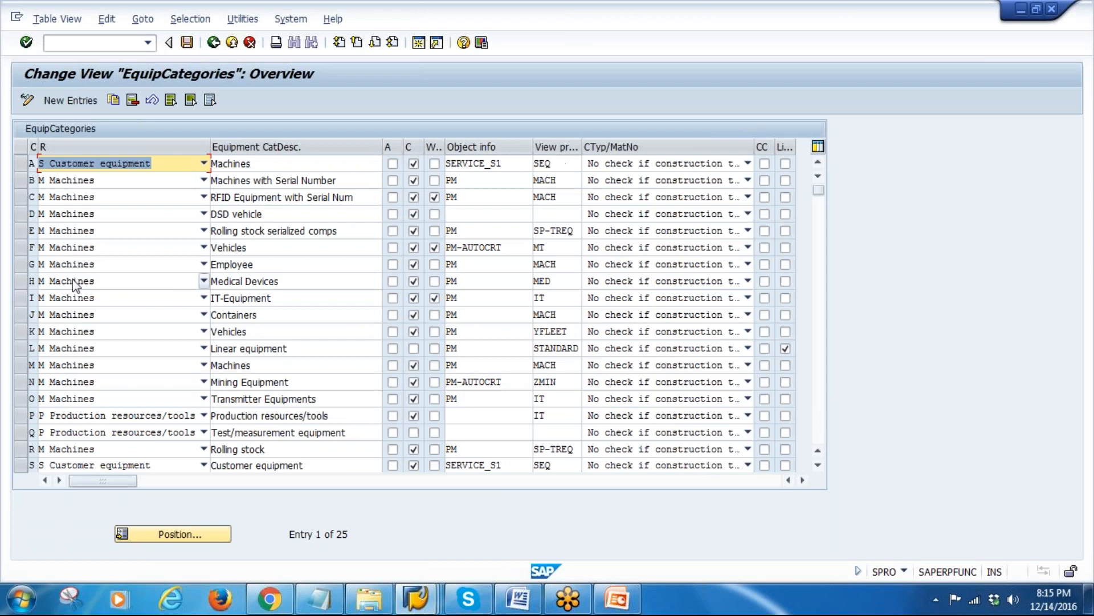
click(22, 365)
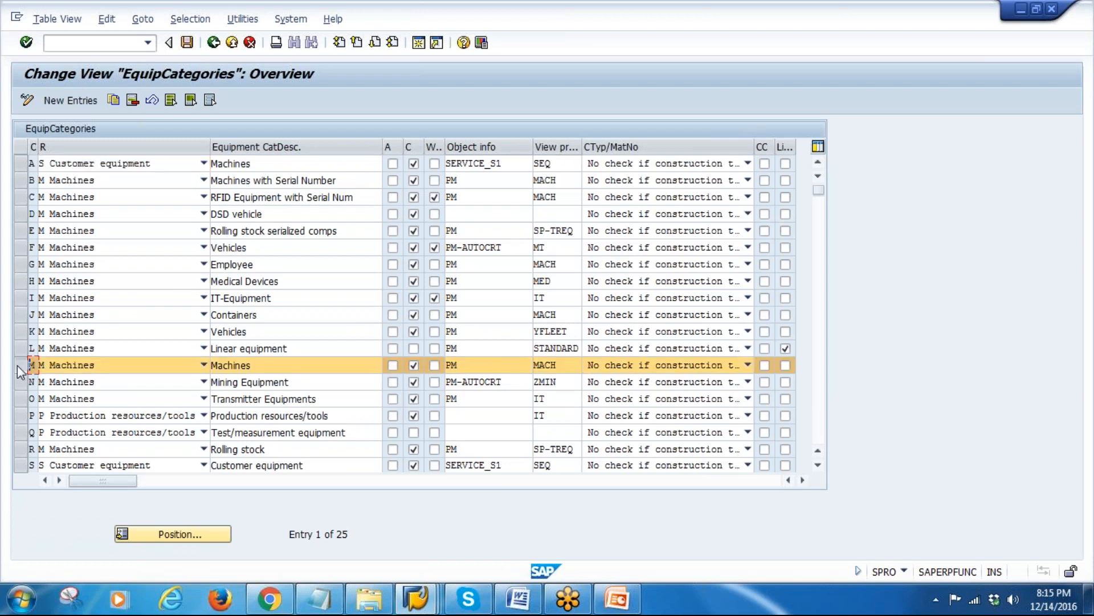
click(561, 364)
double_click(556, 365)
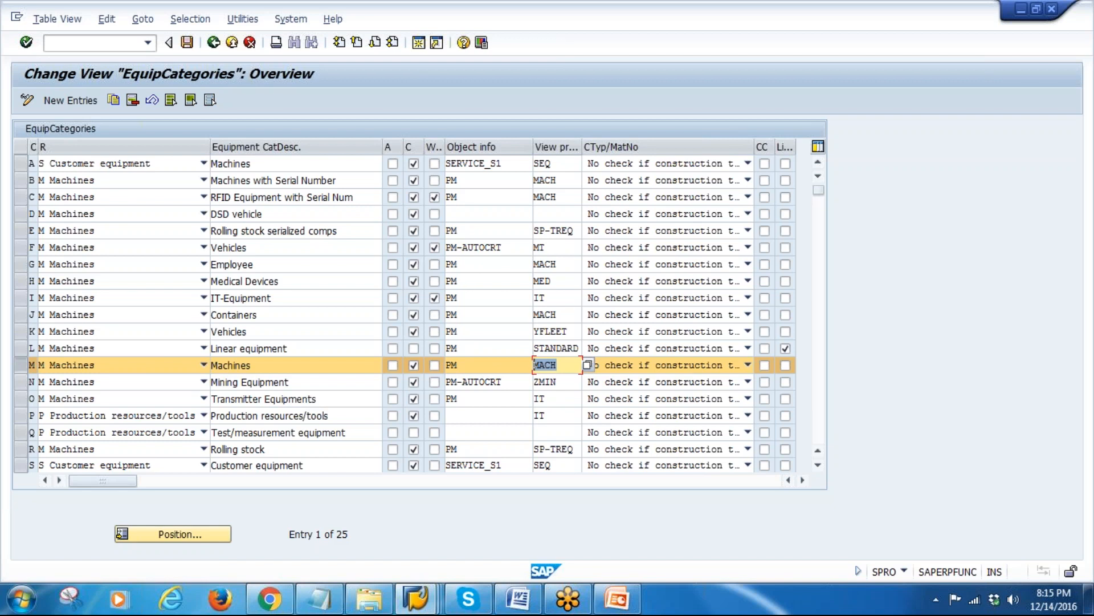
key(ctrl+c)
Step: In the Create Equipment session, close the category list and display the master record of the 500 KVA diesel generator
key(alt+Tab)
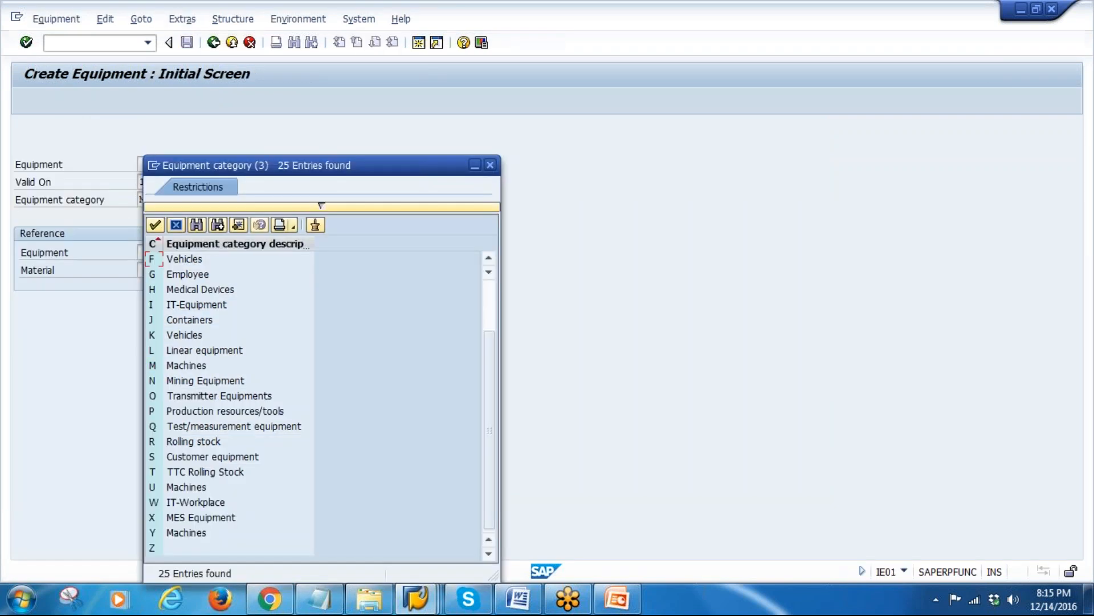
key(Escape)
click(56, 19)
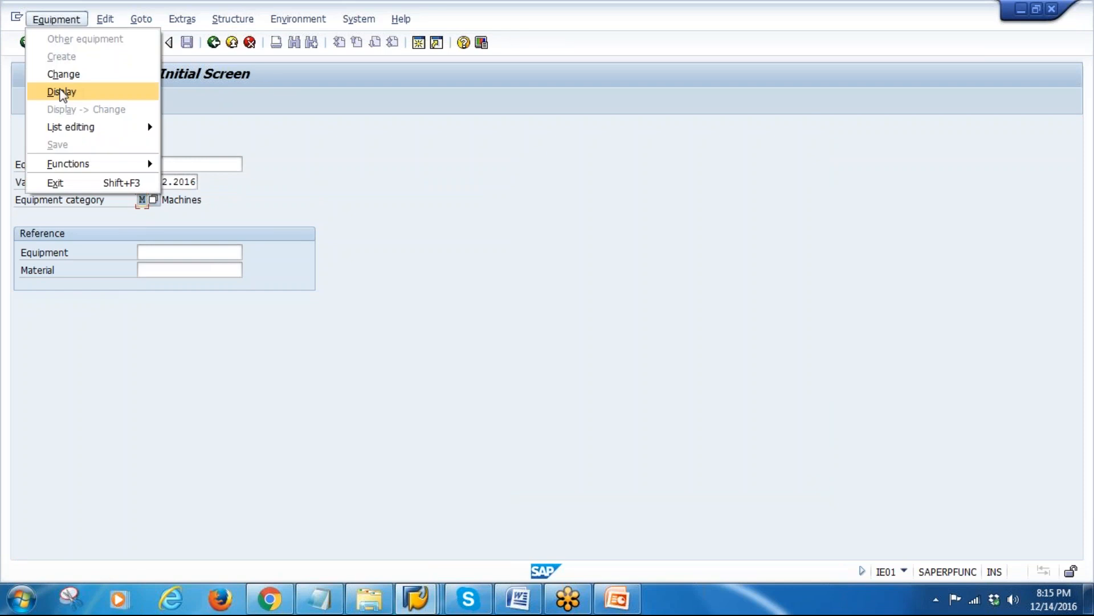
click(61, 91)
key(Return)
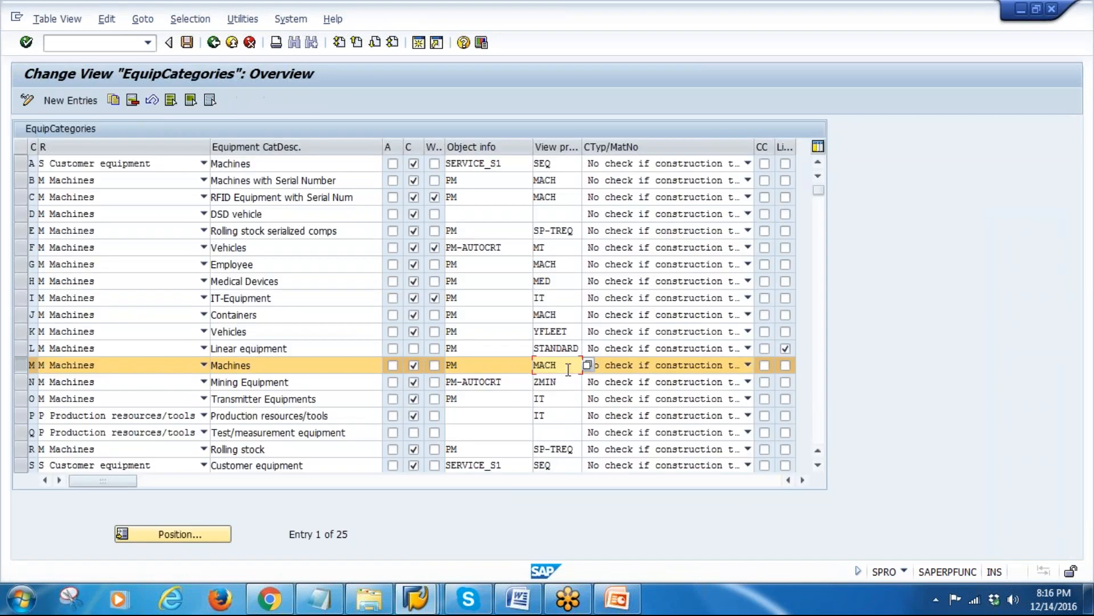
Step: Leave the EquipCategories overview and open Set View Profiles for Technical Objects under General Data in the IMG
drag(568, 369, 450, 356)
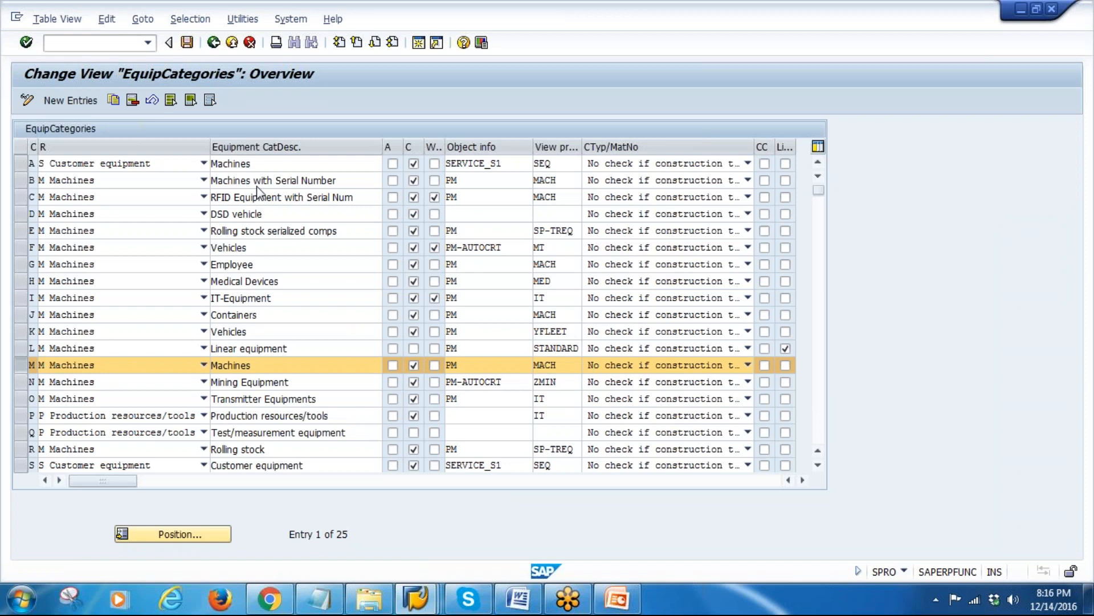
click(213, 42)
click(87, 172)
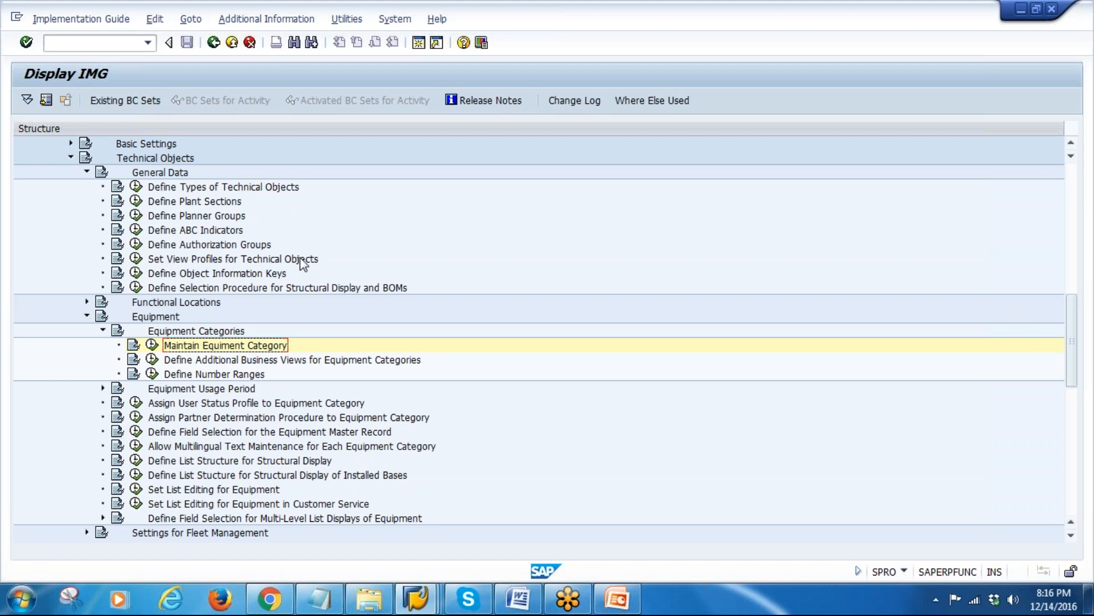
click(136, 259)
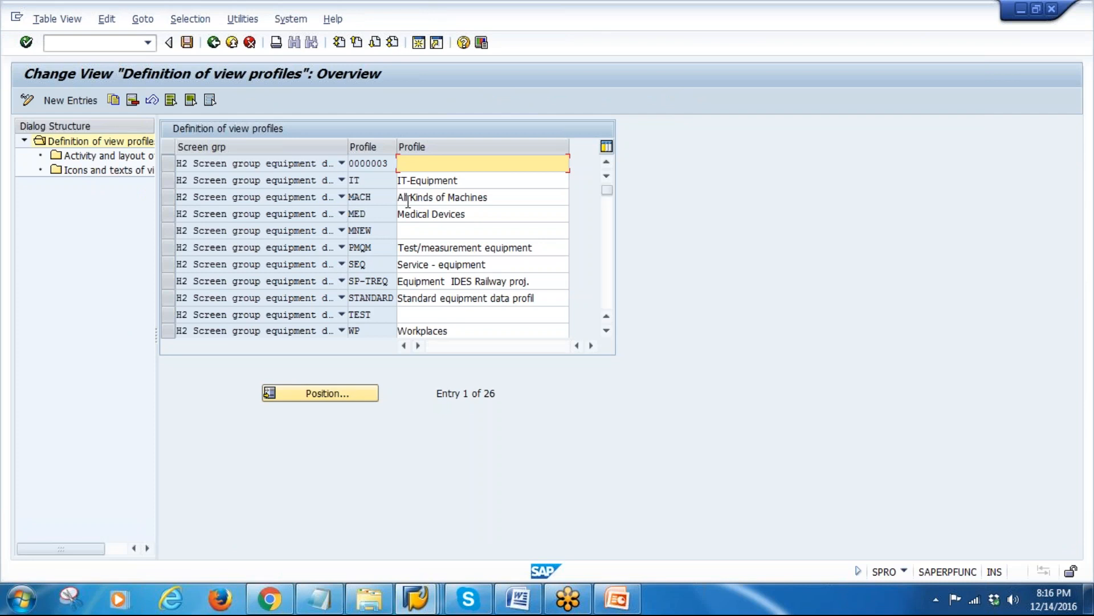
Step: Select the MACH view profile for screen group H2 and open its Activity and layout of views
click(360, 197)
click(169, 197)
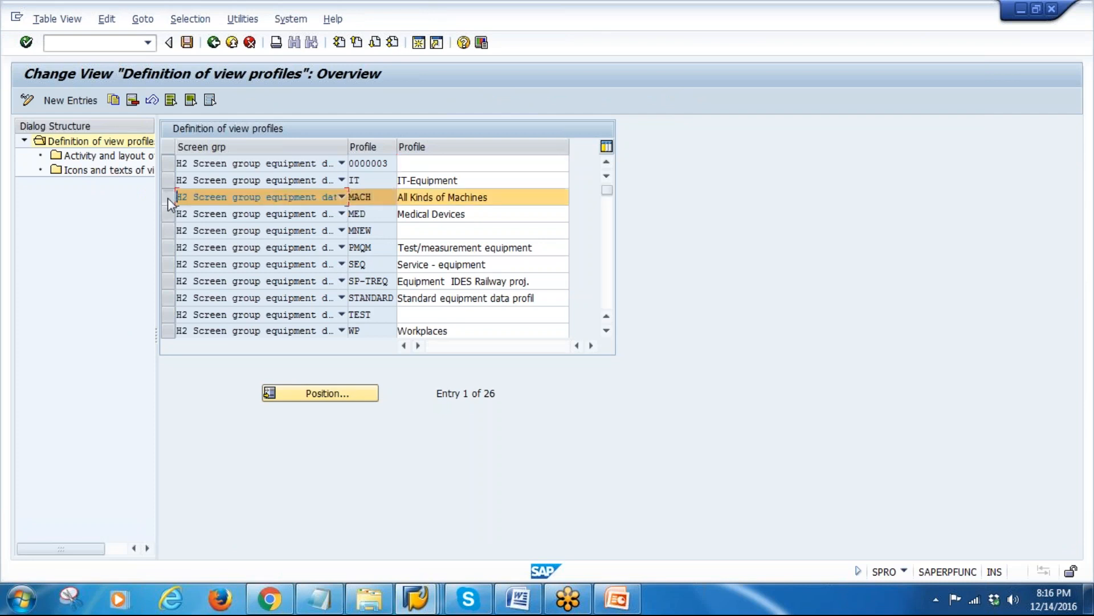
double_click(92, 155)
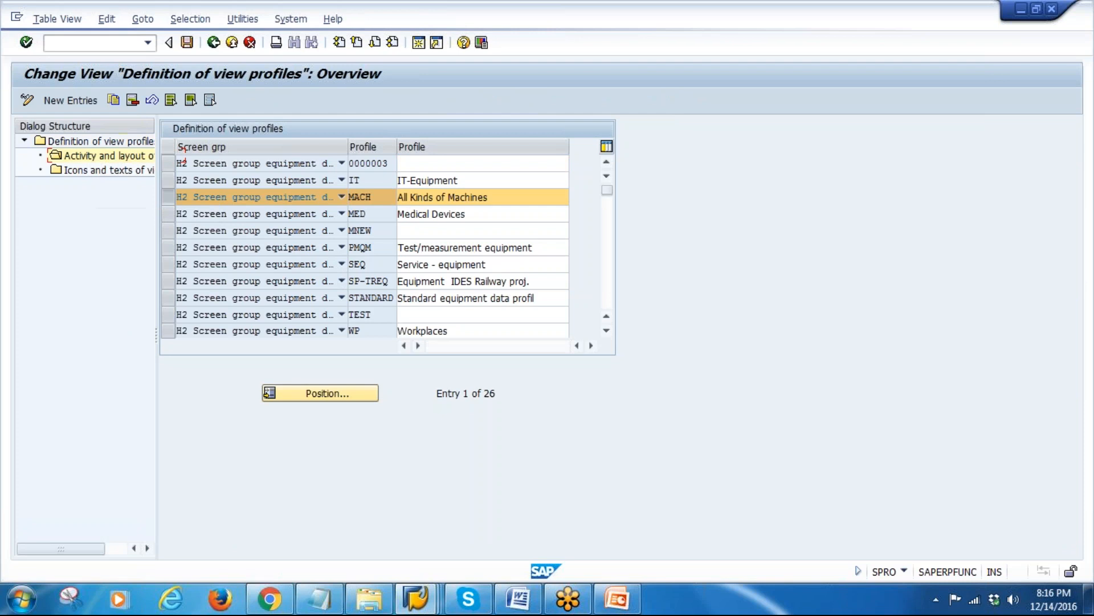
drag(431, 217, 302, 256)
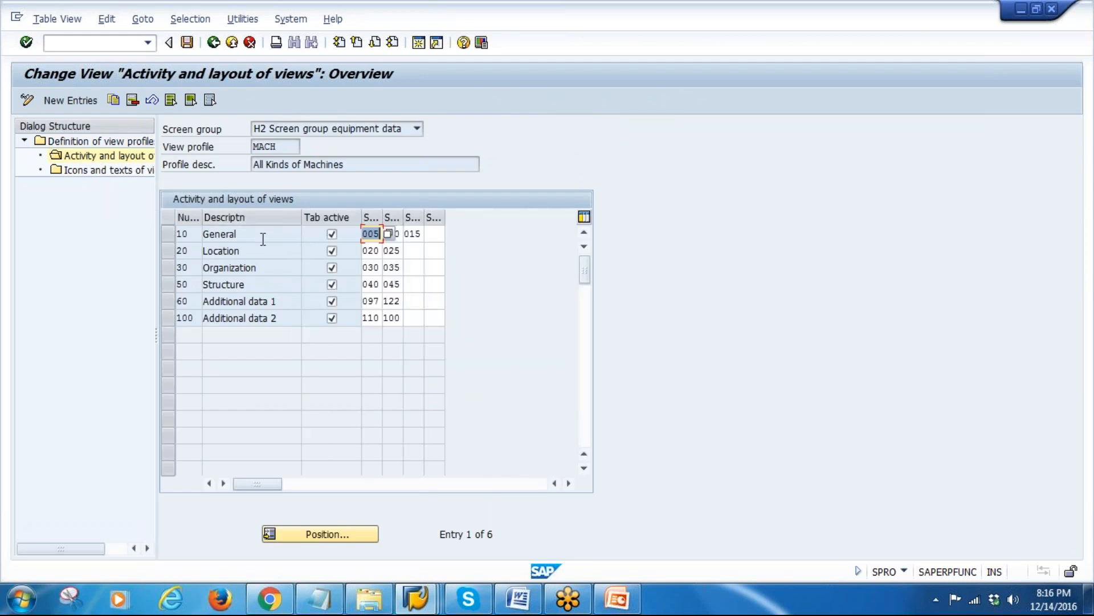
Step: Compare the subscreens assigned to the MACH General and Location views with the same views in the diesel generator's master record
drag(238, 234, 163, 233)
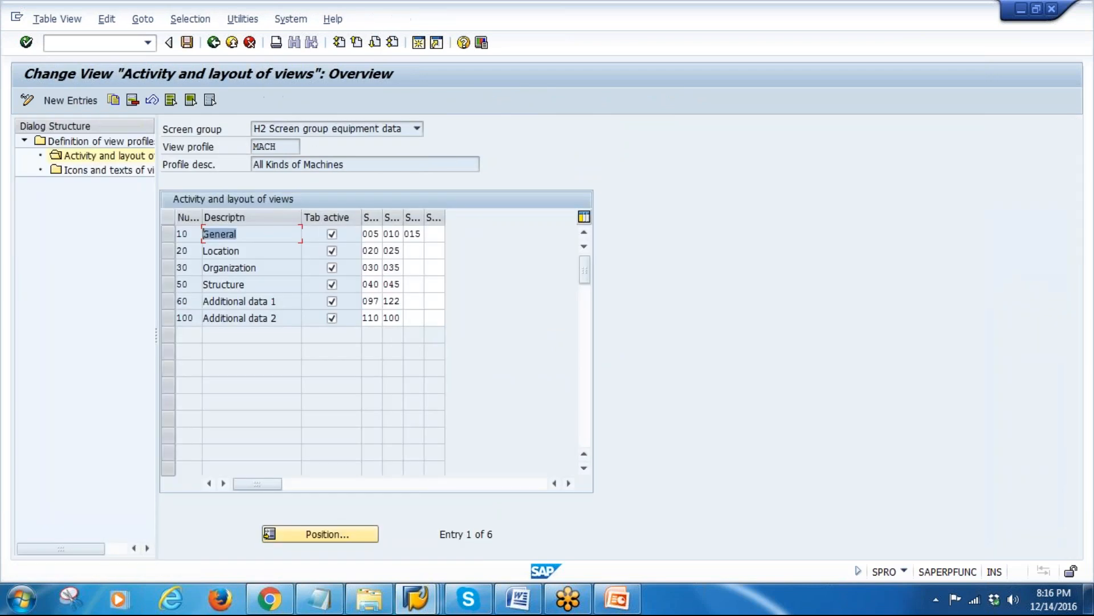
click(372, 234)
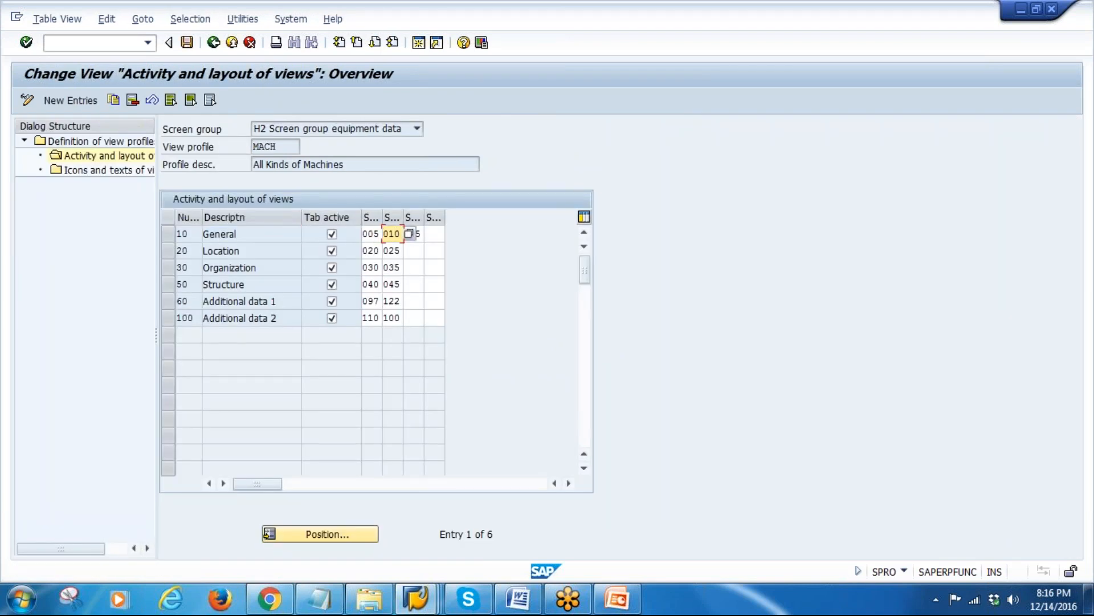
click(413, 233)
click(251, 254)
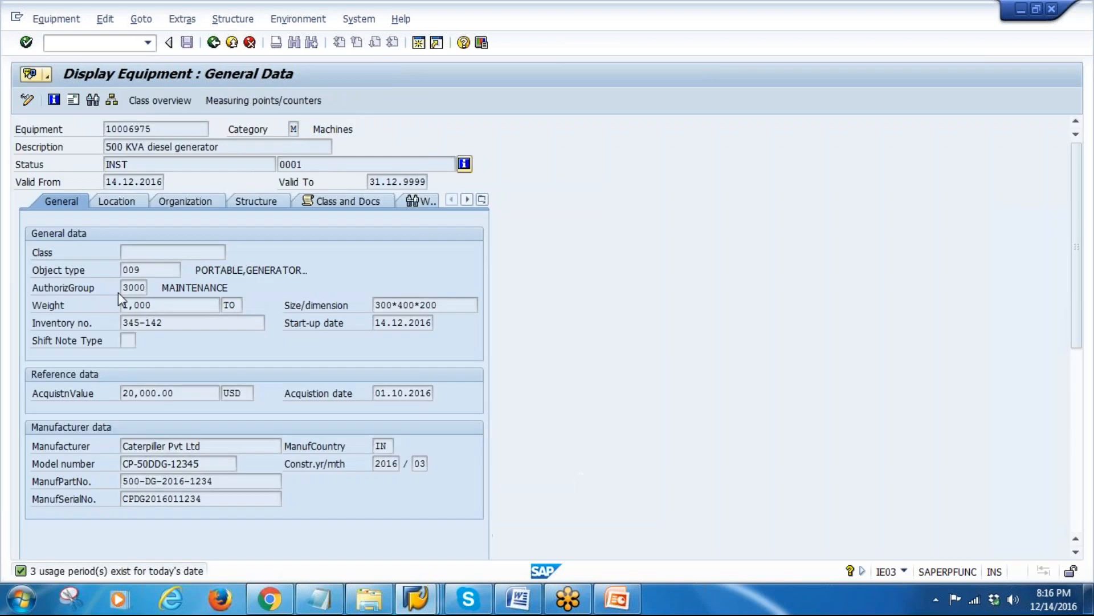
click(118, 201)
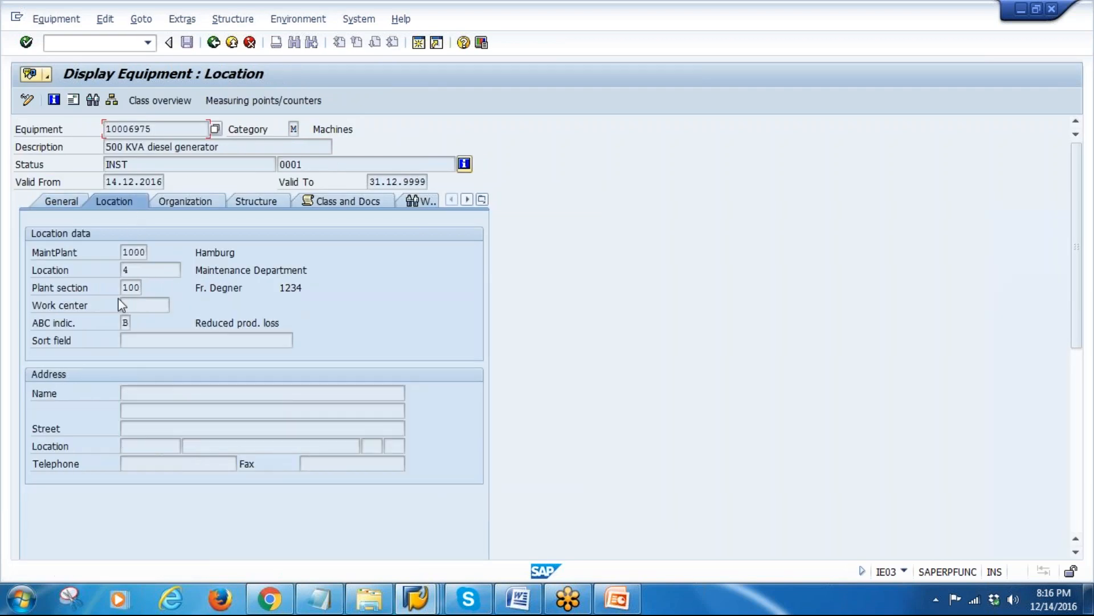
click(148, 428)
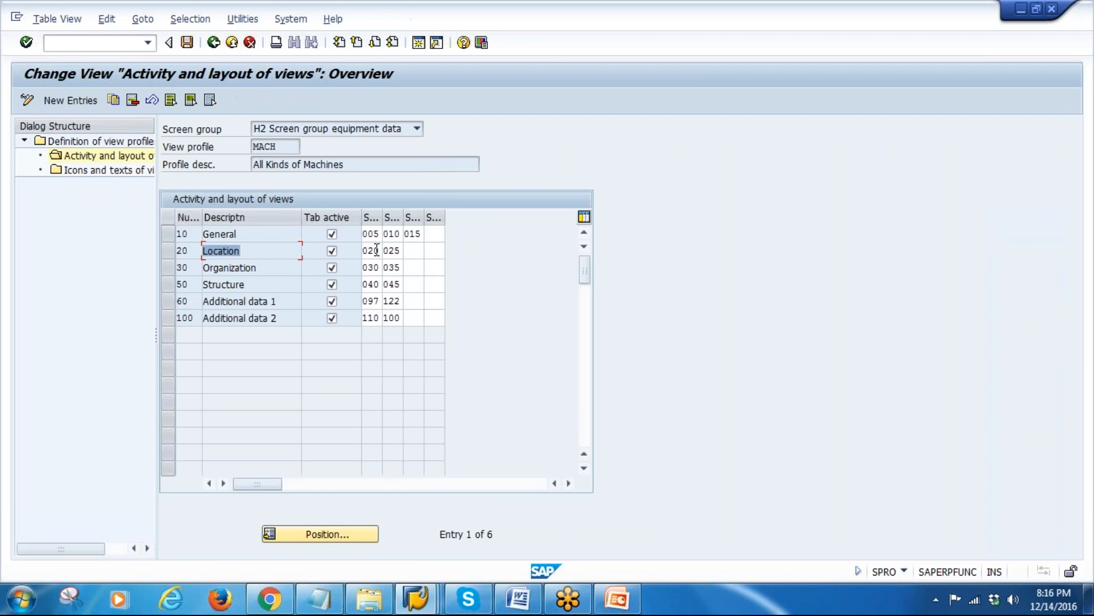
click(377, 249)
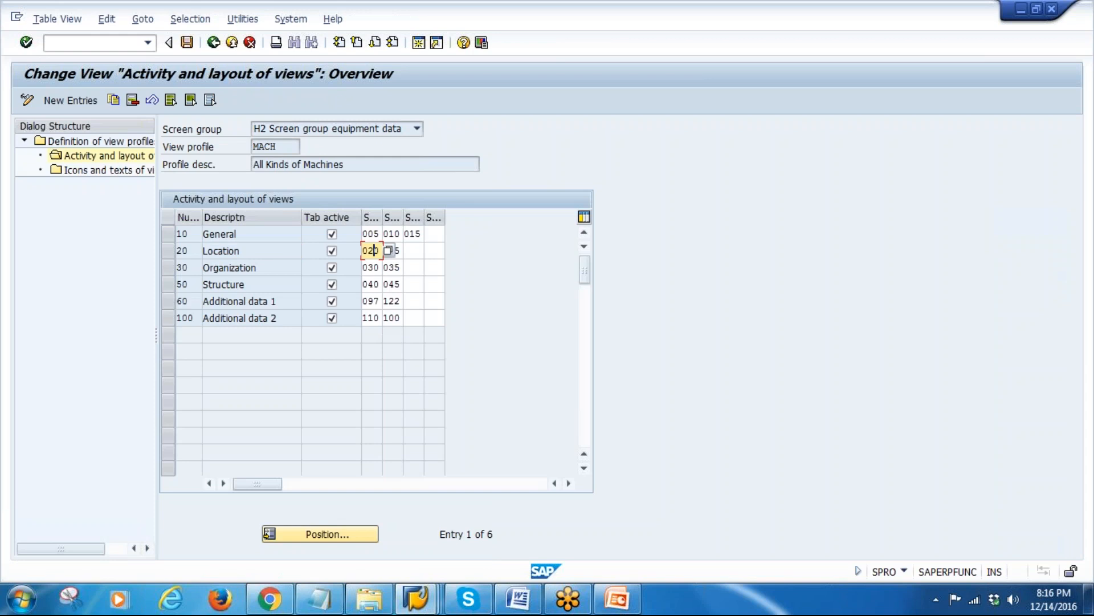
click(392, 251)
Step: Compare the subscreens of the MACH Organization view with the account assignment and responsibilities data in the generator's Organization view
double_click(268, 270)
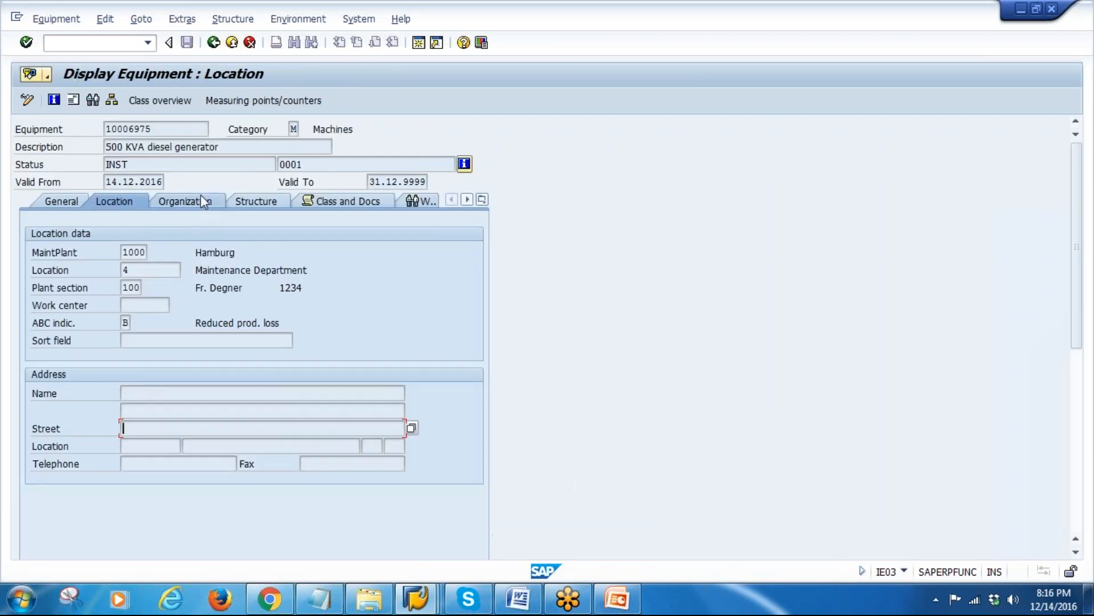
click(197, 201)
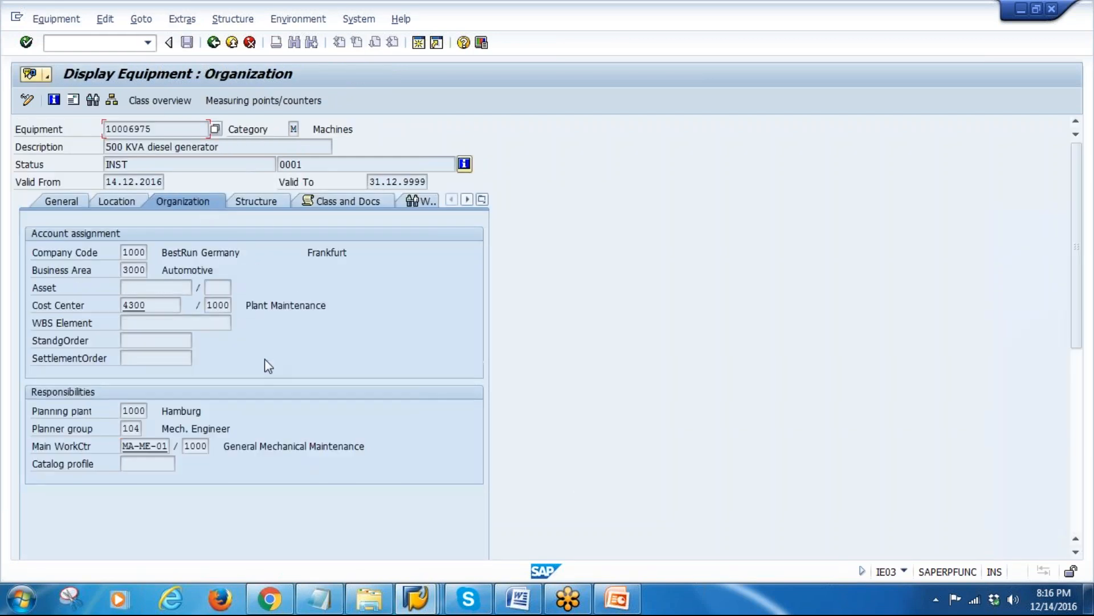
click(154, 286)
click(110, 432)
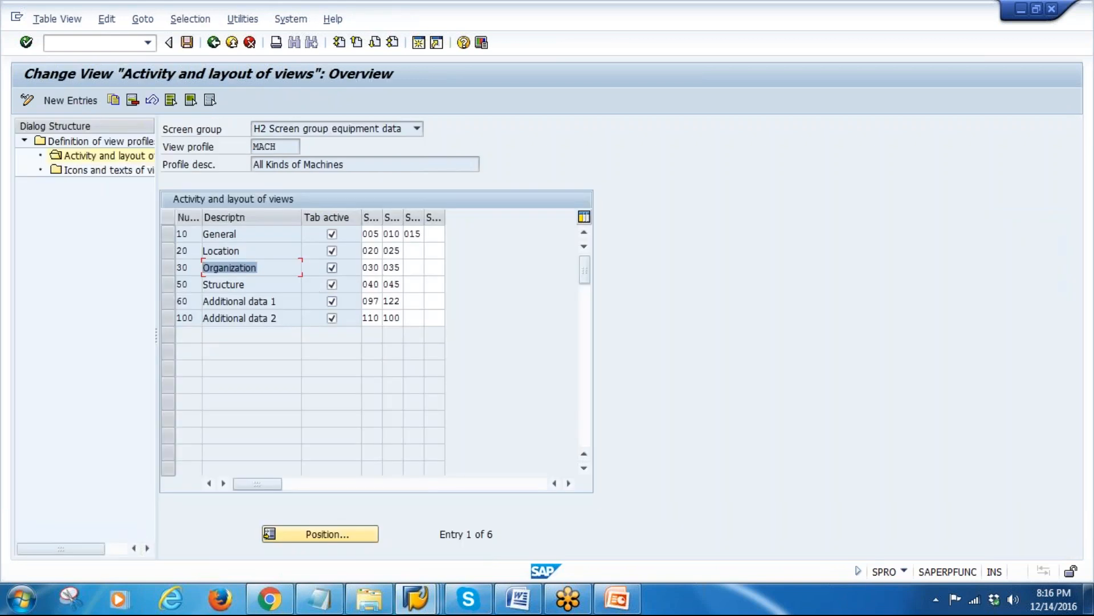
click(372, 267)
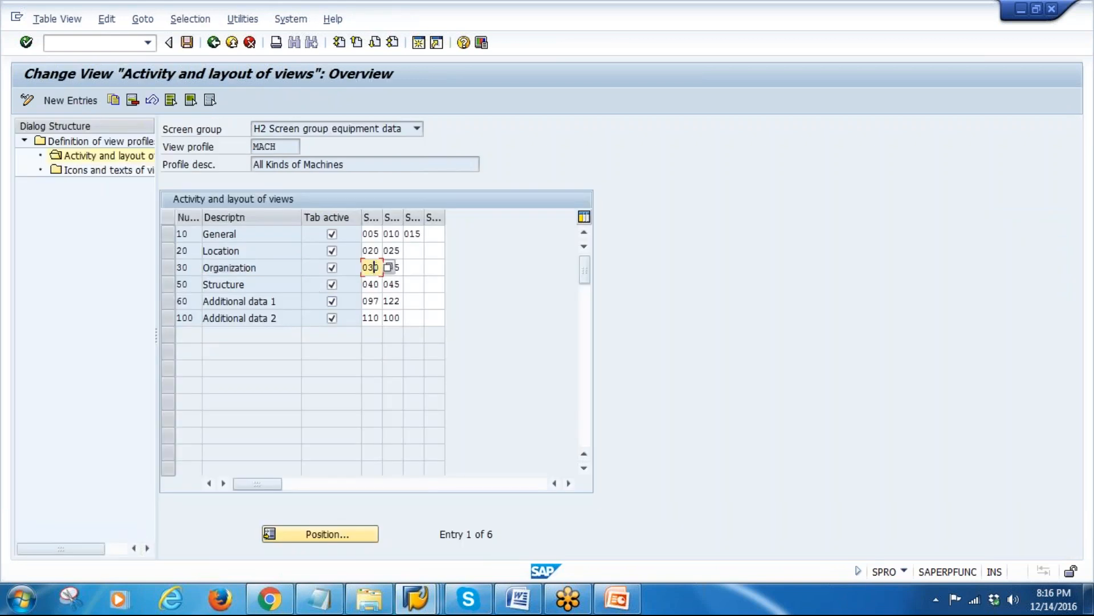
Step: Compare the MACH Structure view's subscreens with the generator's Structure view, and check Additional data 1 against Class and Docs
double_click(264, 283)
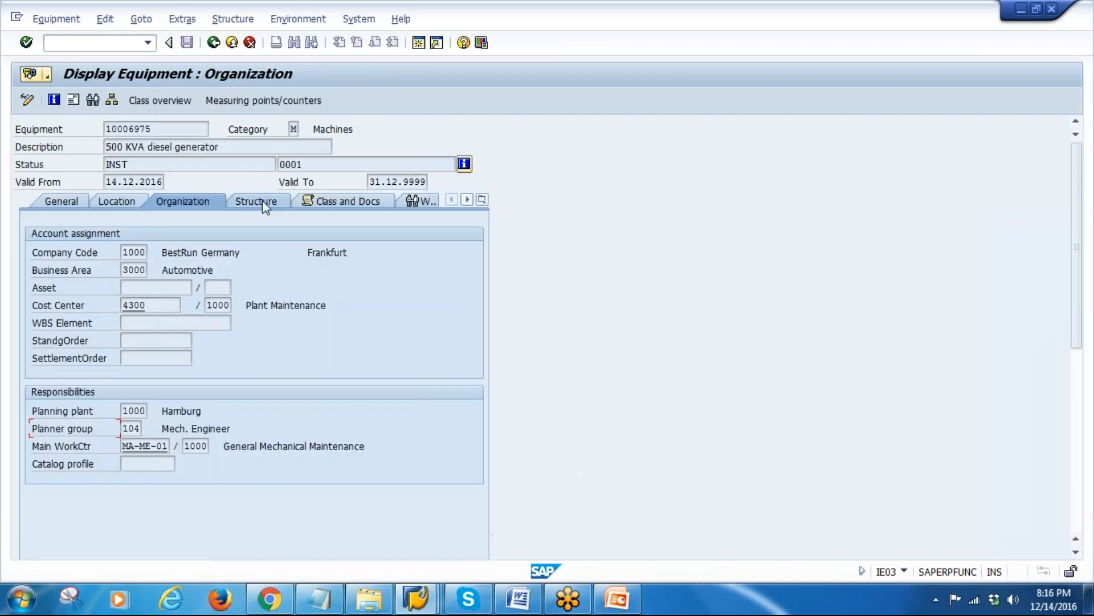
click(262, 202)
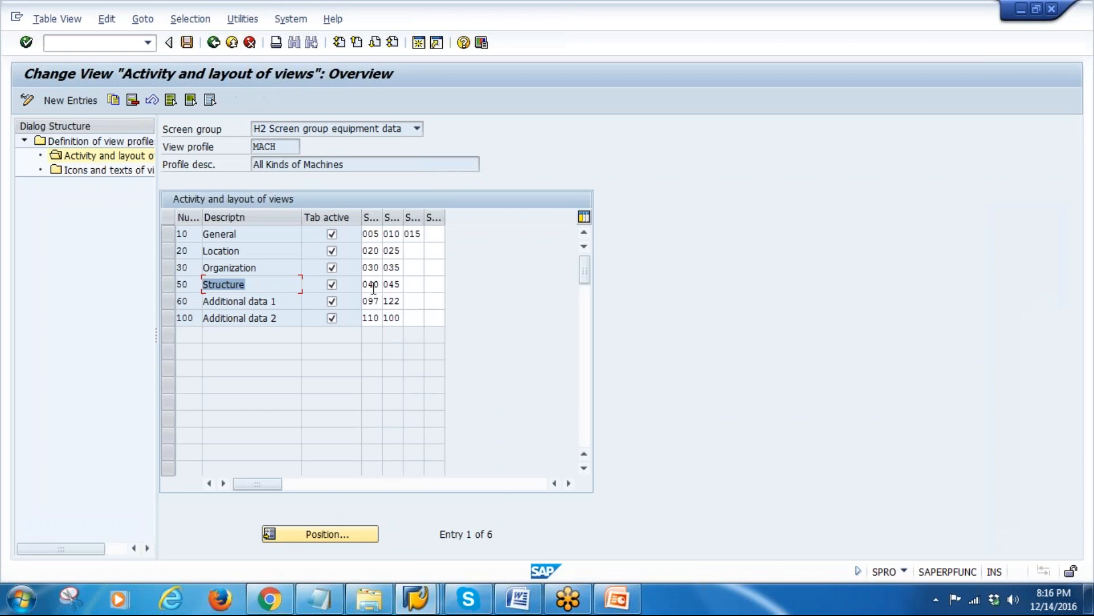
click(391, 284)
double_click(281, 302)
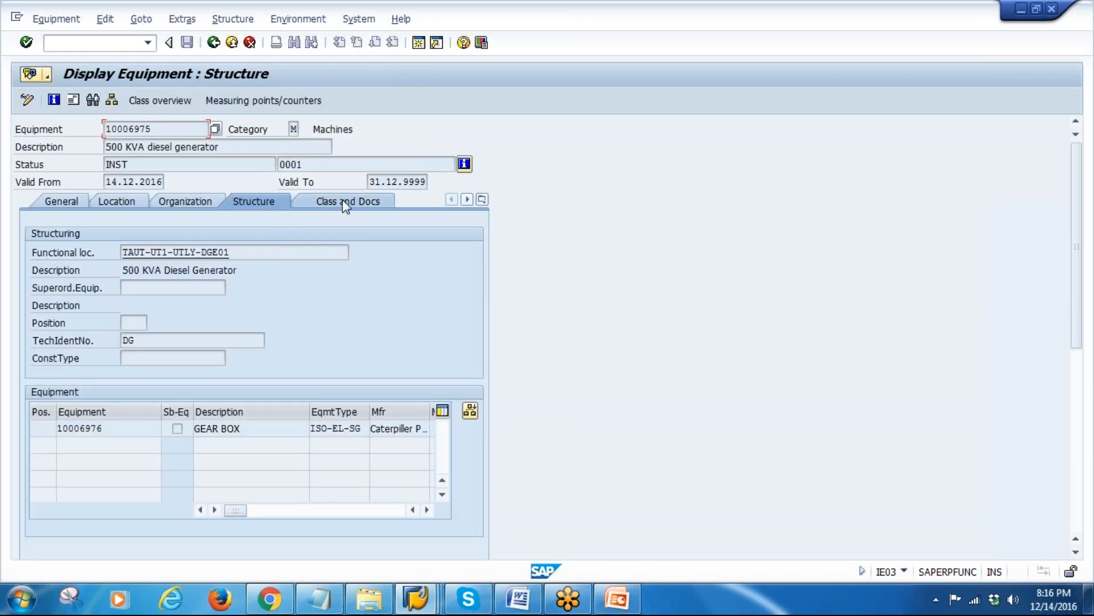
click(346, 206)
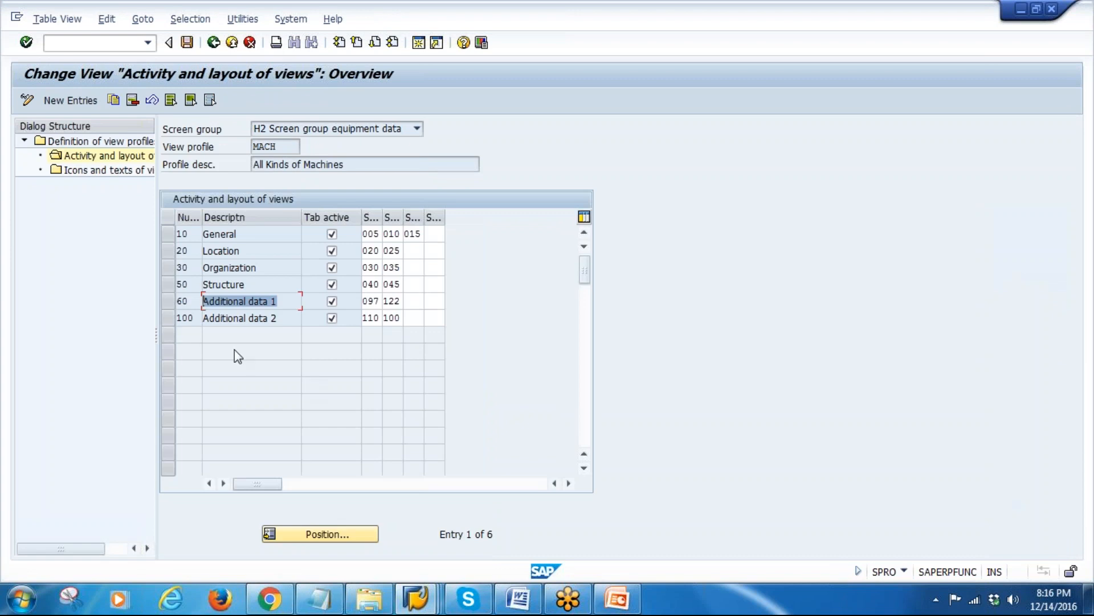
Step: Open Icons and texts of views for MACH and check the Additional data 1 icon and tab title against the equipment record
click(174, 303)
double_click(94, 170)
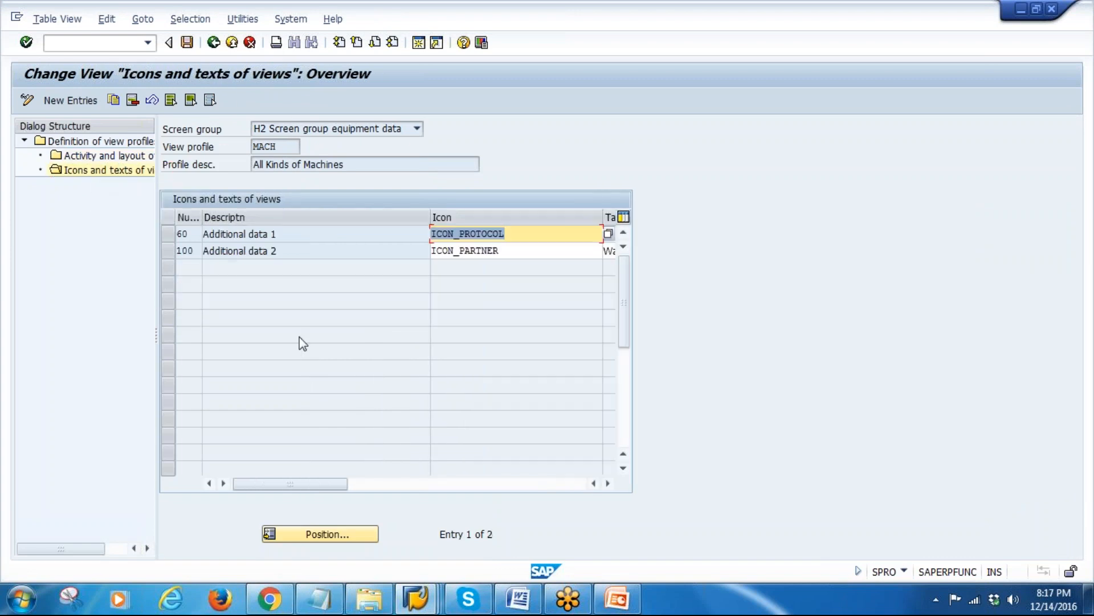
drag(430, 217, 306, 235)
key(Tab)
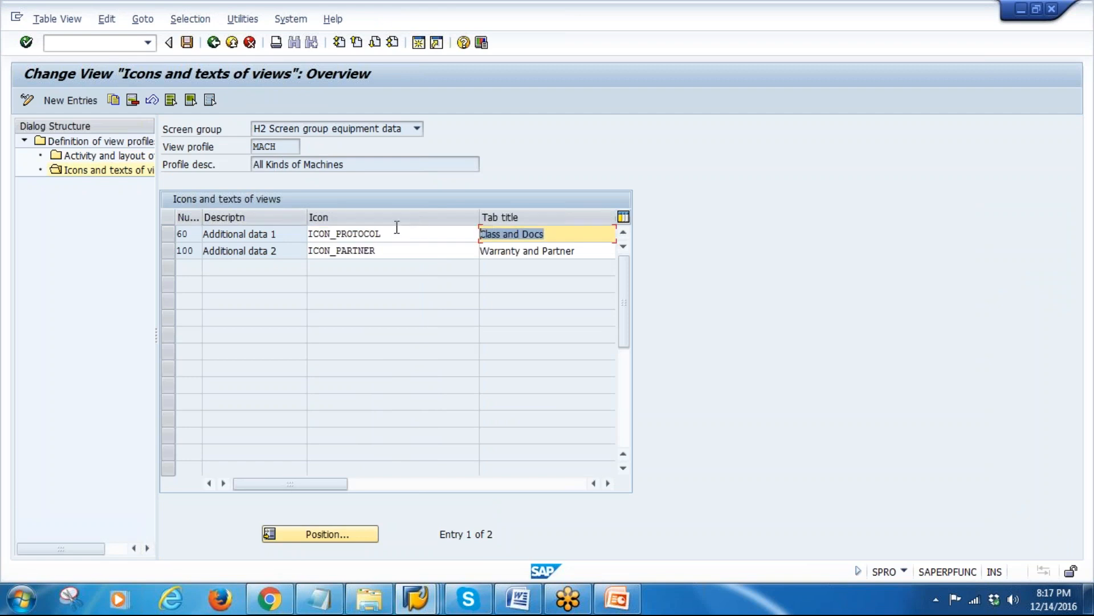
key(shift+Tab)
key(alt+Tab)
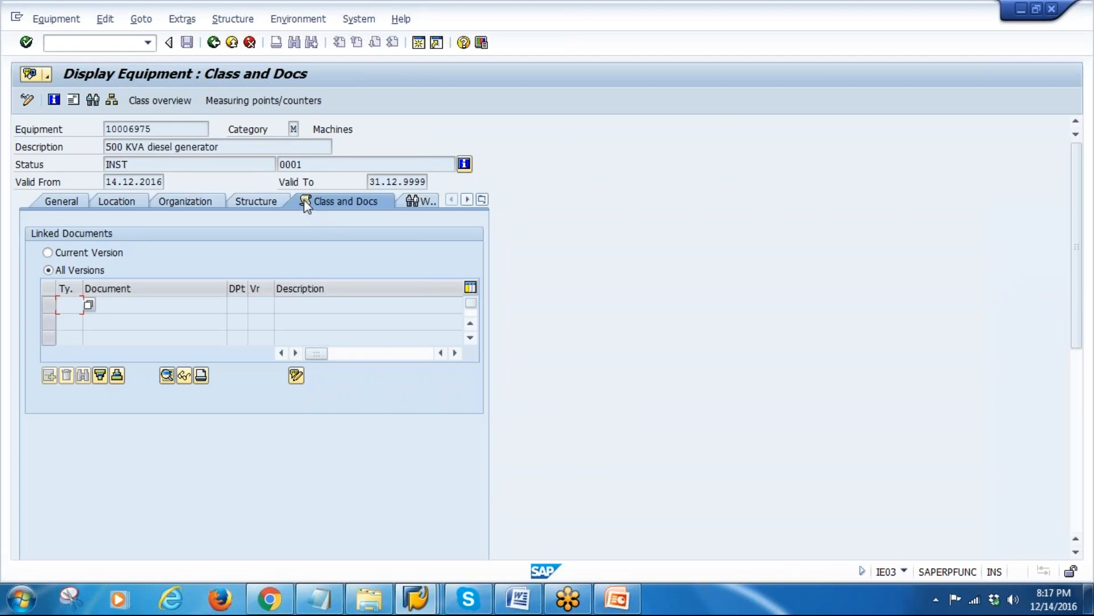
Step: Compare the generator's Warranty and Partner view with the icon and tab title defined for Additional data 2
click(419, 199)
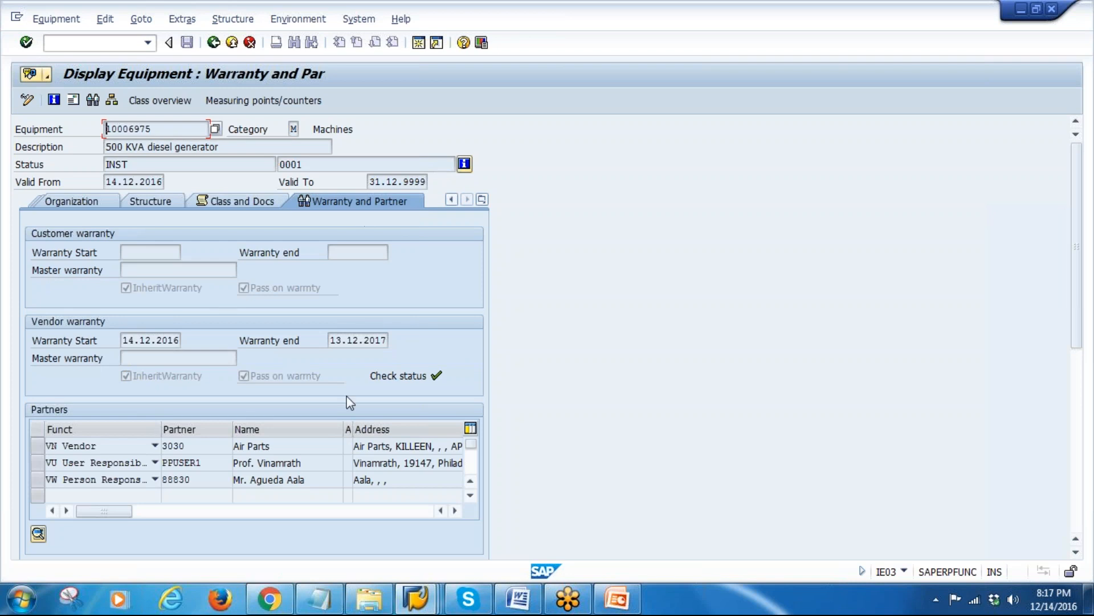
key(alt+Tab)
drag(575, 252, 252, 251)
key(alt+Tab)
key(alt+Tab)
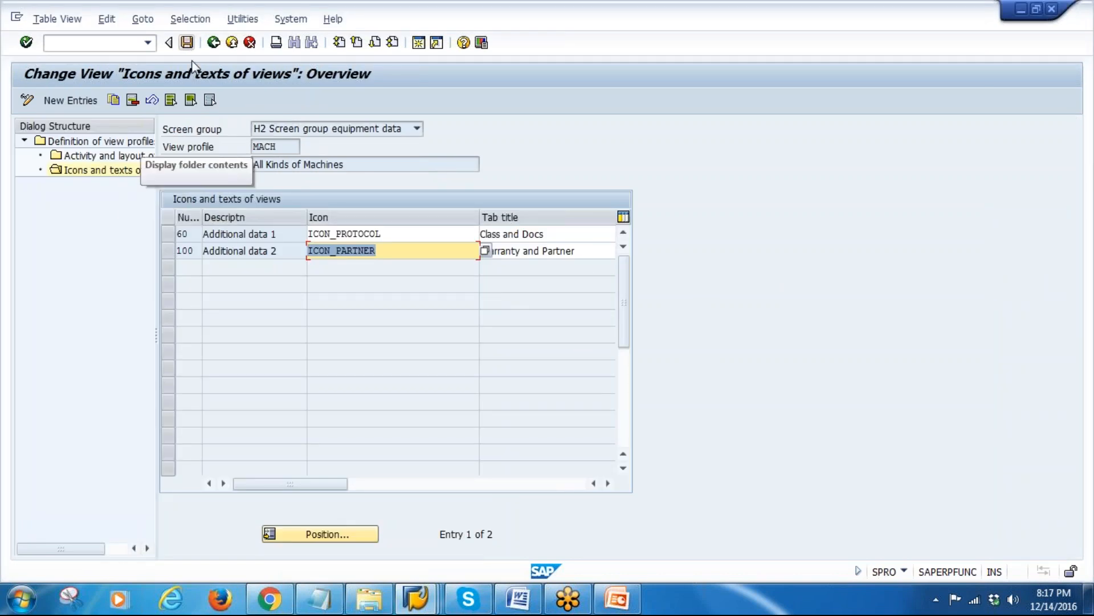
Step: Return to the view profile definitions, select MACH and reopen its Activity and layout of views
click(213, 42)
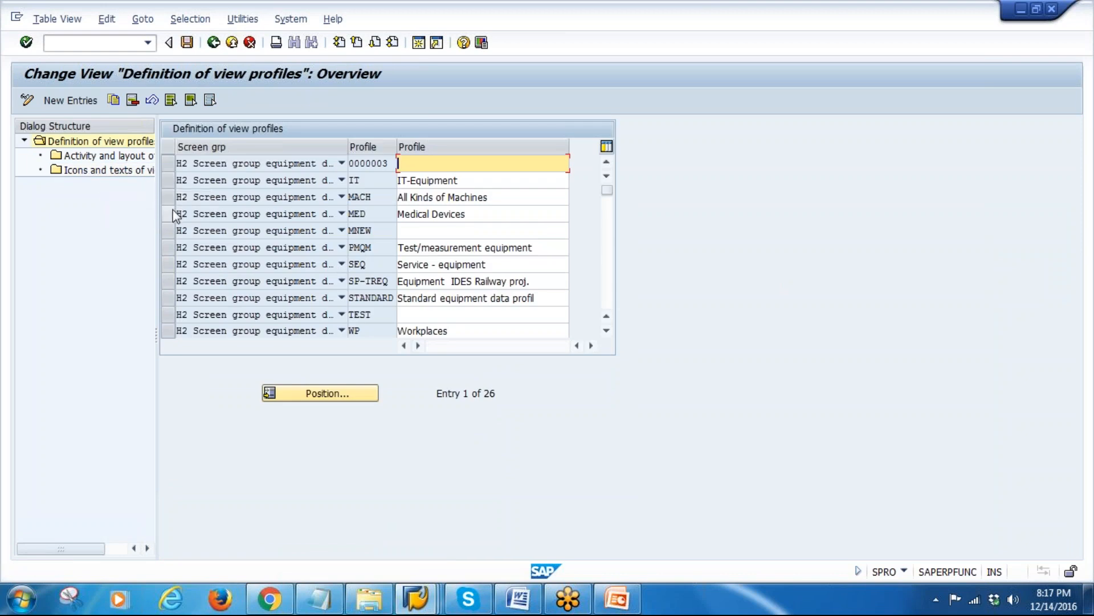
click(166, 196)
double_click(85, 157)
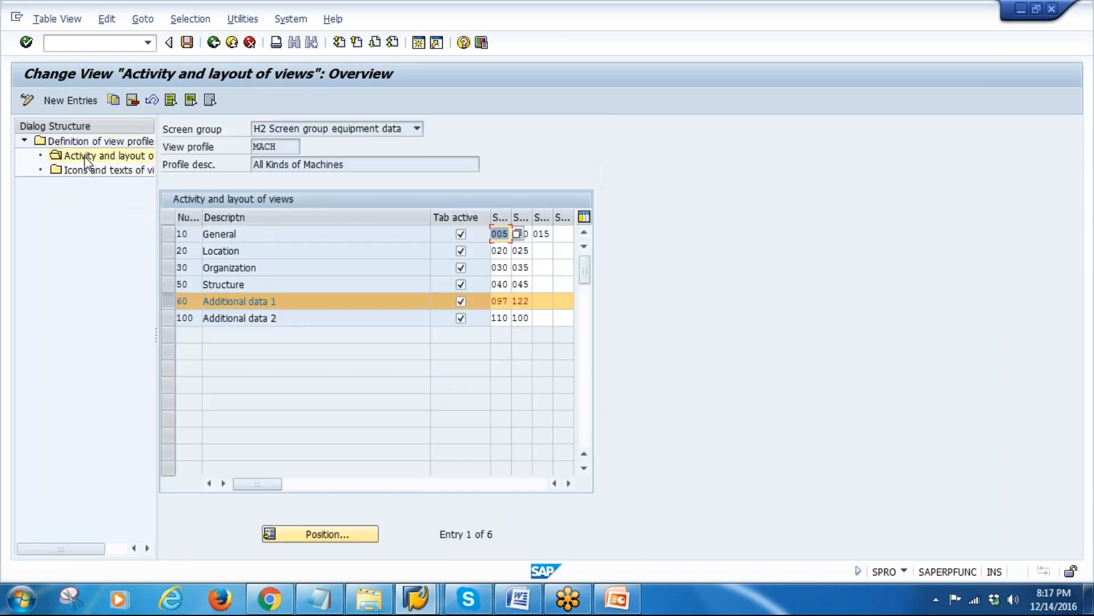
Step: Add a new view entry to the MACH profile with number 105, Additional data 3, and activate its tab
click(70, 101)
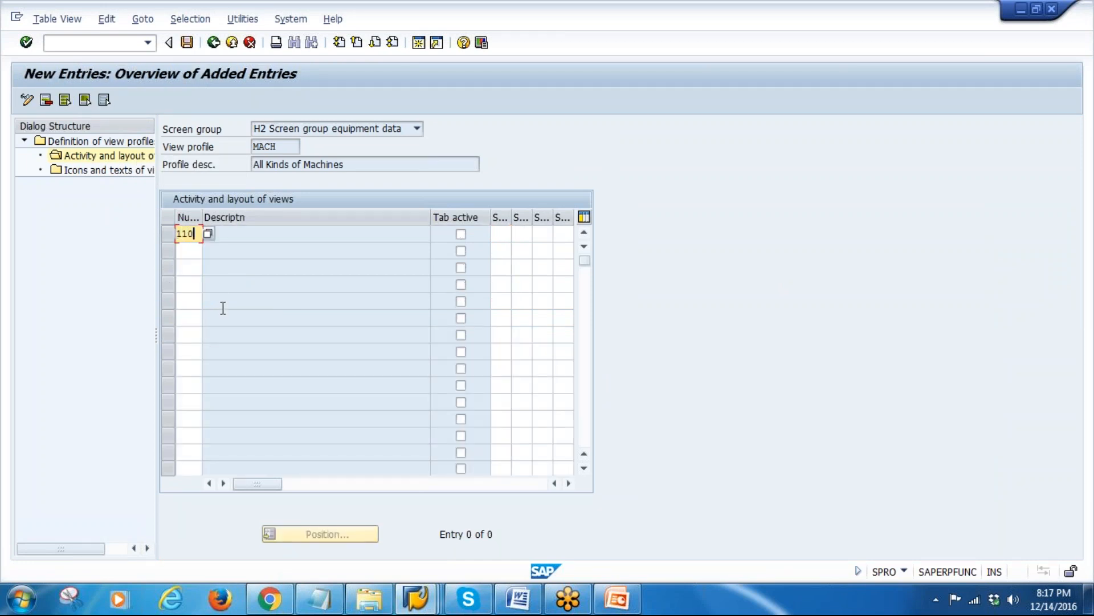
click(461, 234)
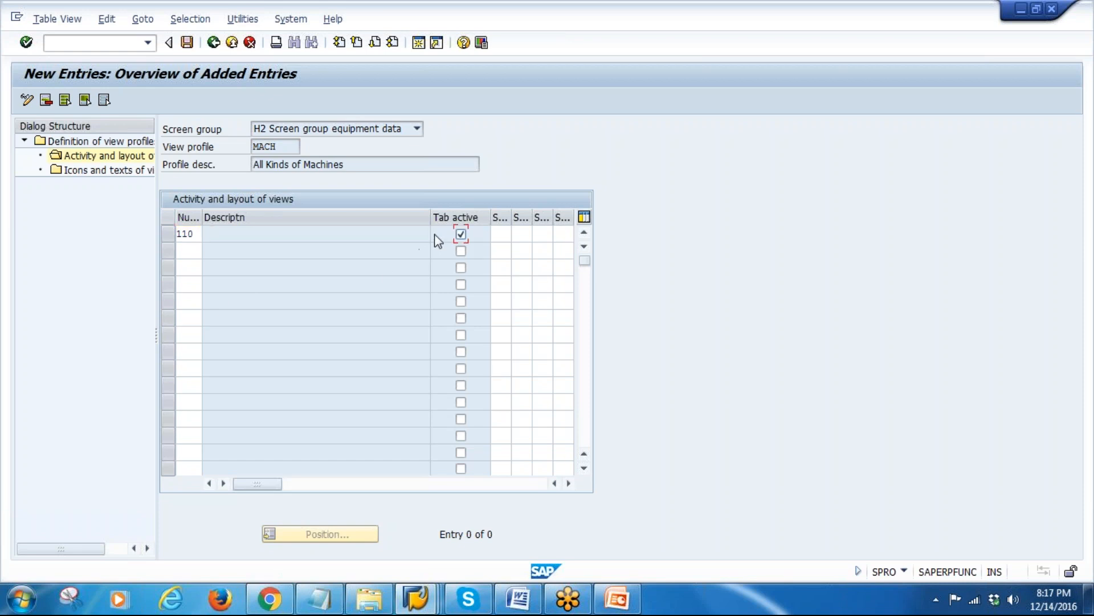
drag(430, 216, 313, 217)
click(240, 231)
click(193, 234)
click(209, 233)
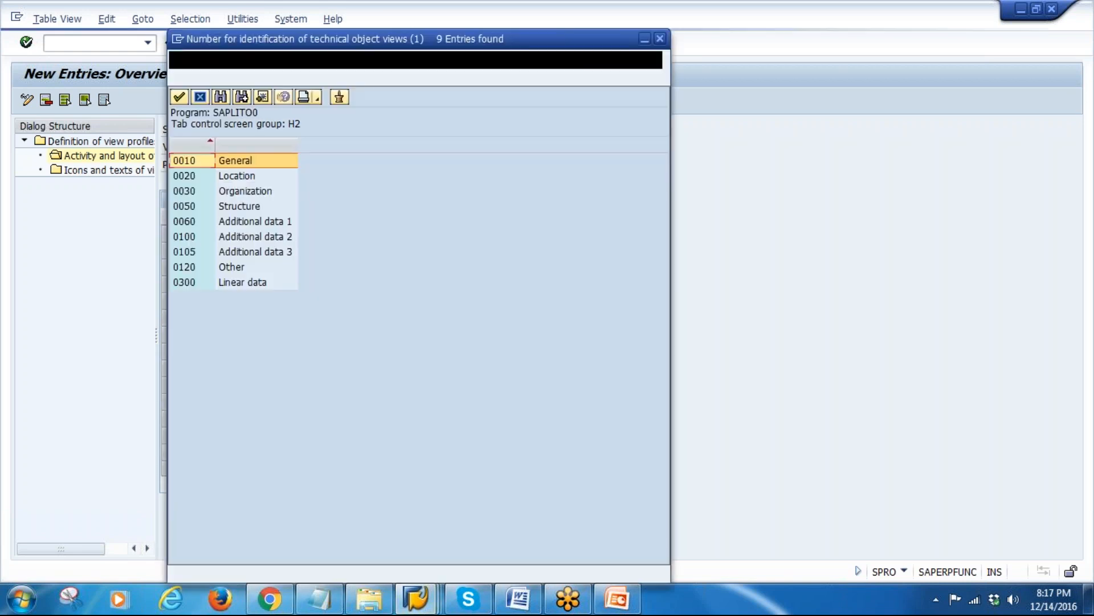
double_click(244, 252)
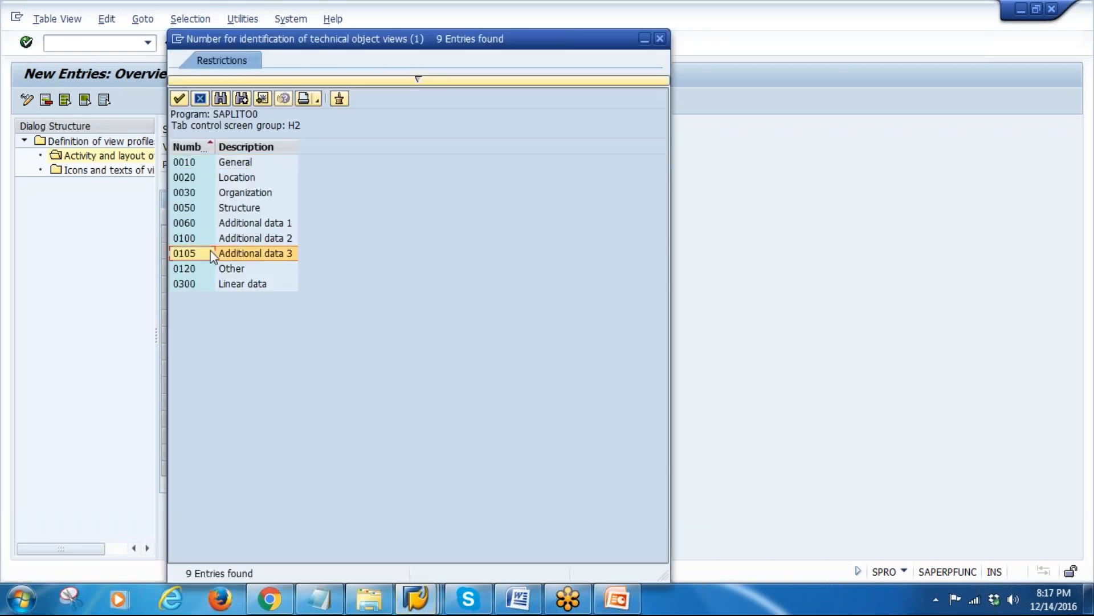
key(Return)
Step: Assign subscreen 105 Long text as the first subscreen of the new Additional data 3 view
click(386, 235)
click(400, 235)
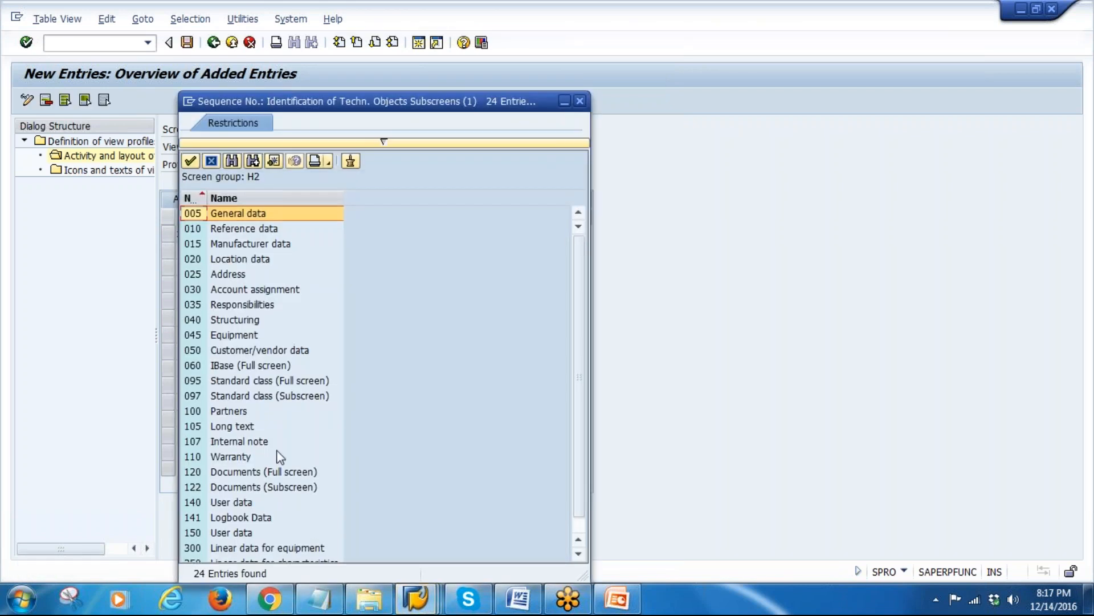
double_click(201, 426)
key(Return)
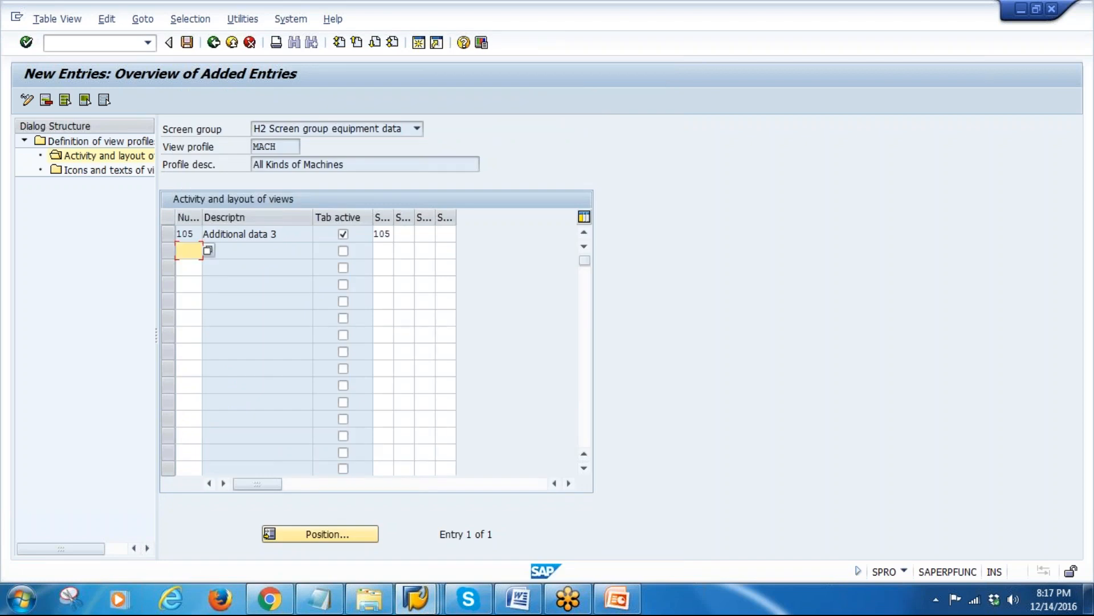
Step: In Icons and texts of views, add a new entry for view 0105 with the tab title "long text"
click(166, 234)
double_click(85, 170)
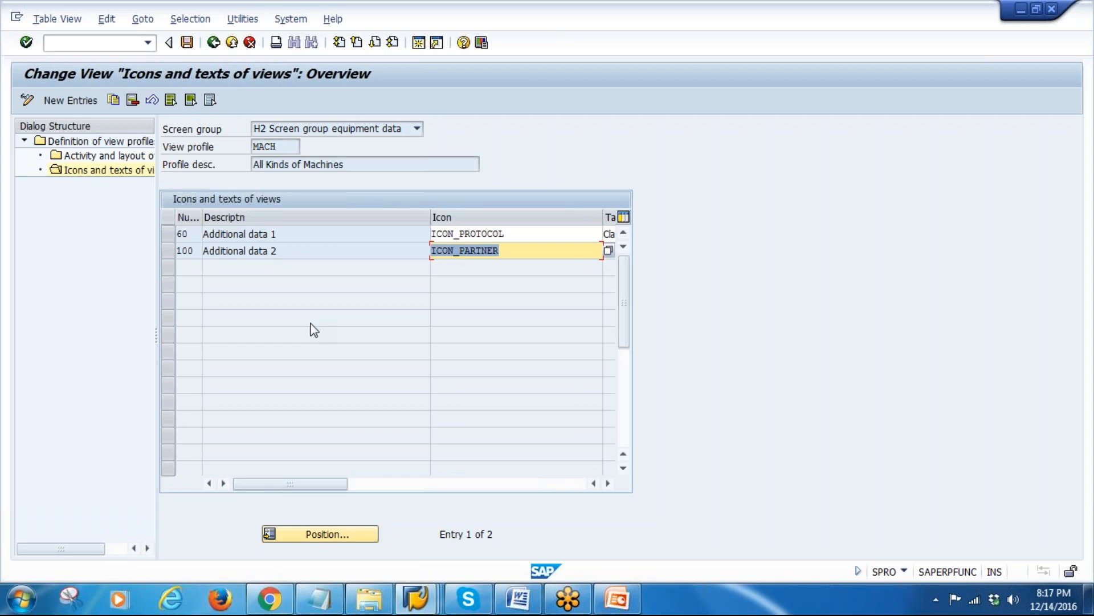
click(70, 100)
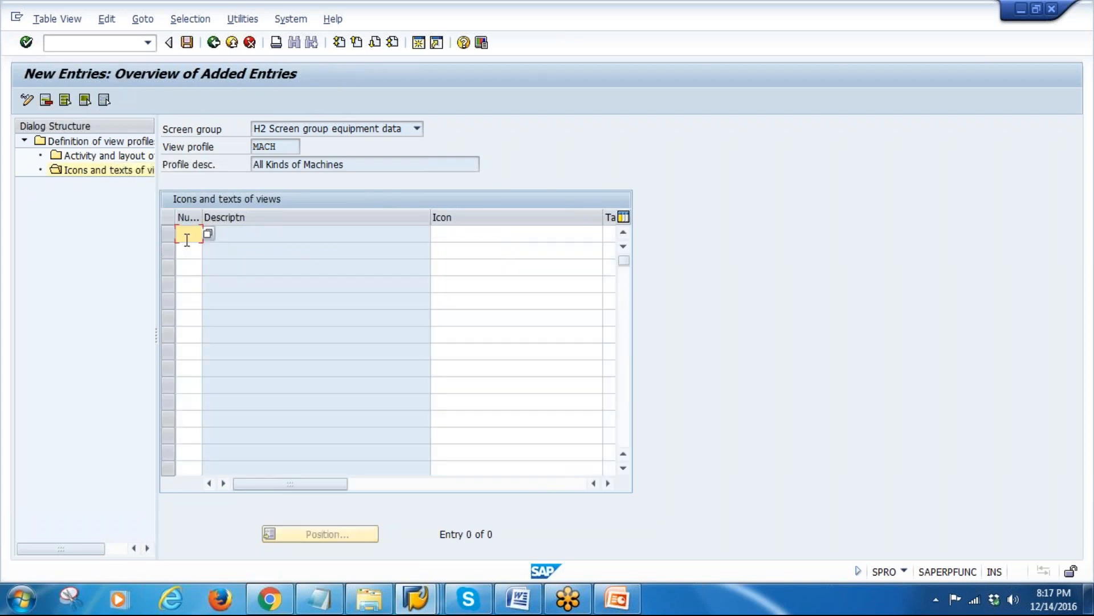
key(F4)
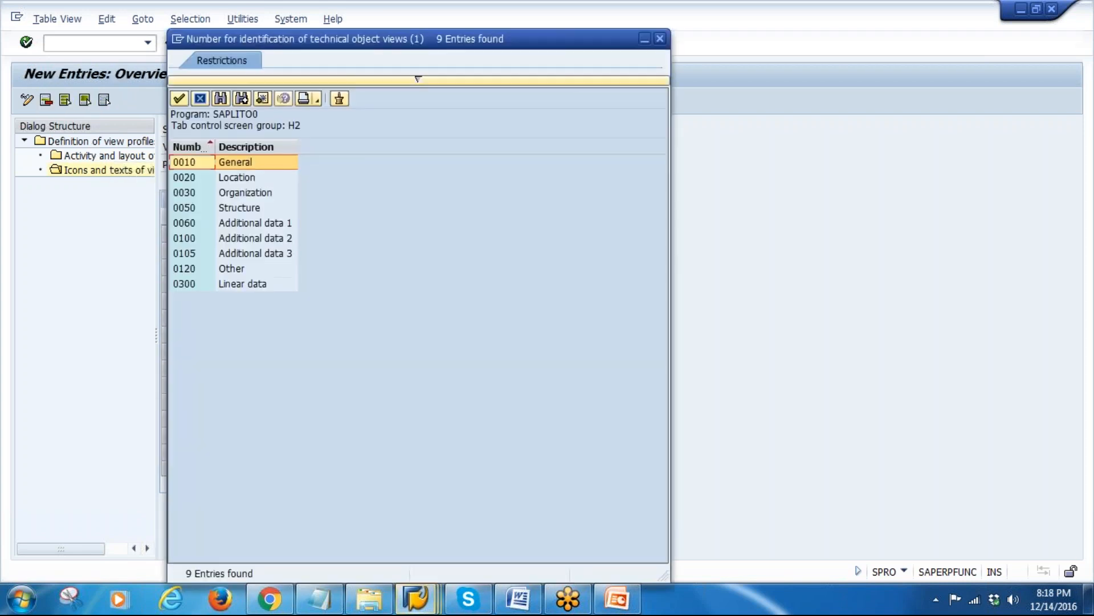
click(242, 251)
click(467, 234)
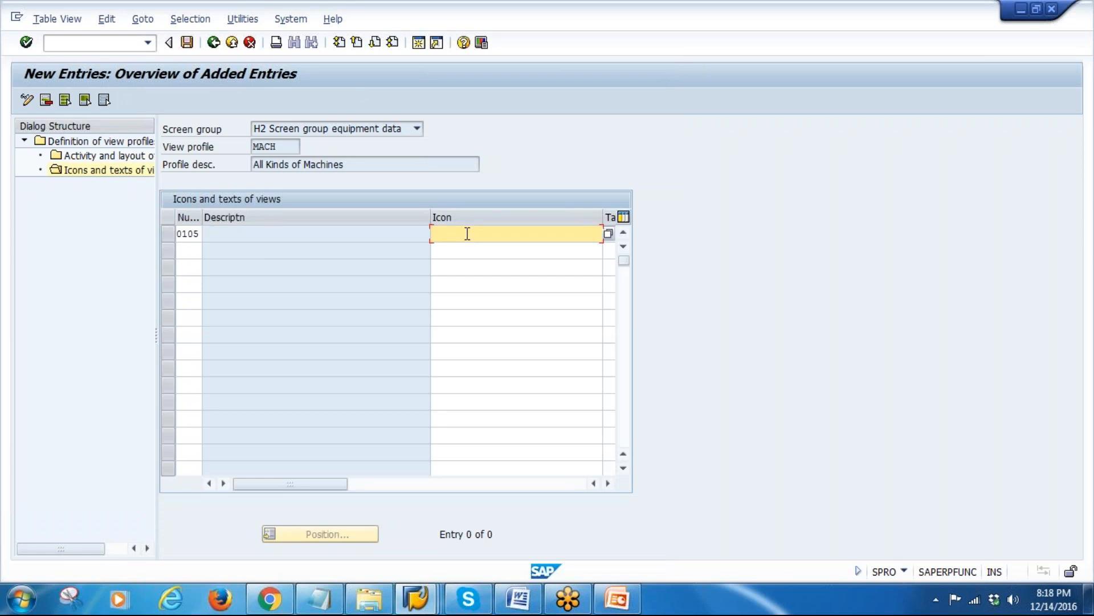
drag(430, 216, 268, 228)
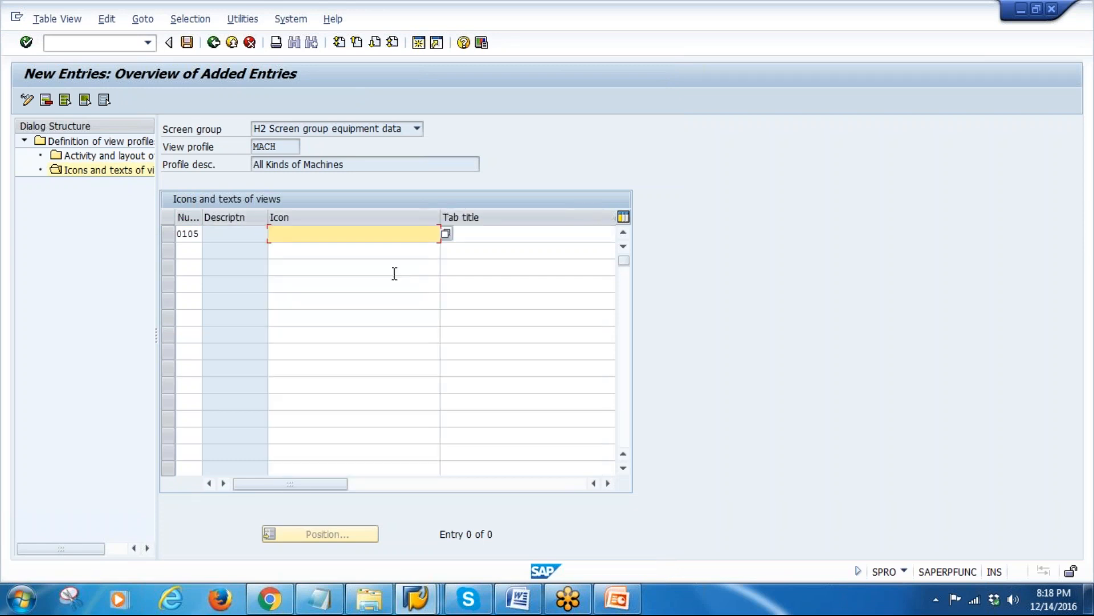
click(491, 235)
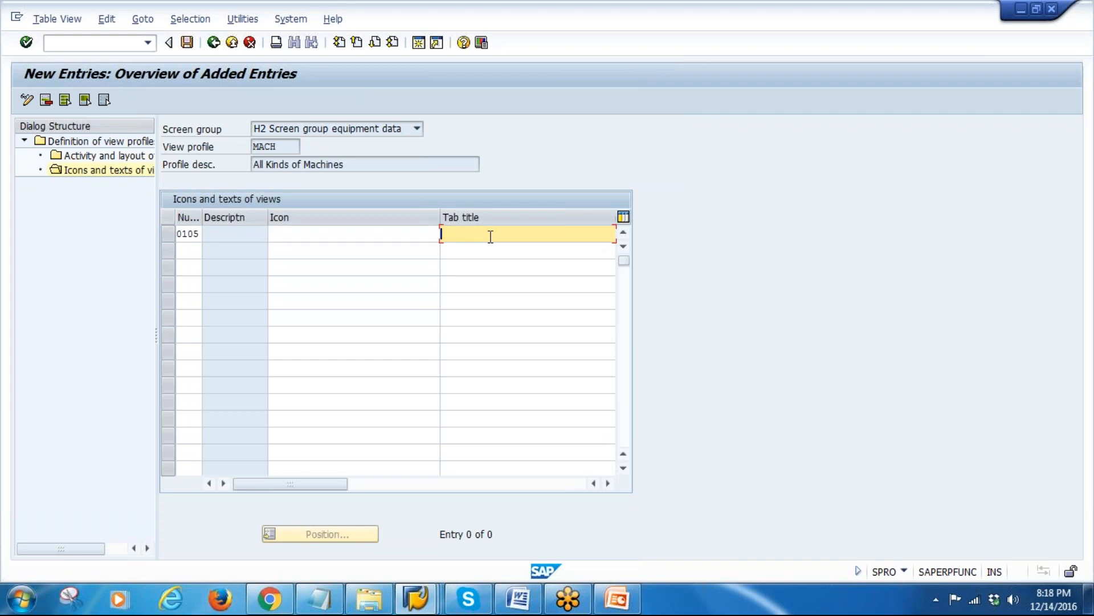
text(L)
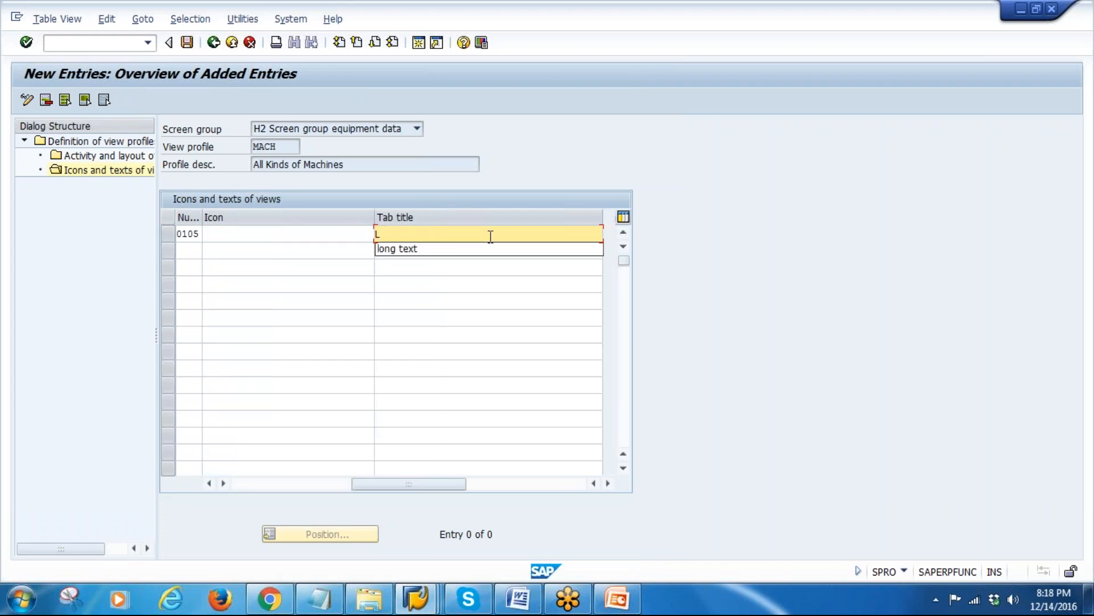
click(435, 251)
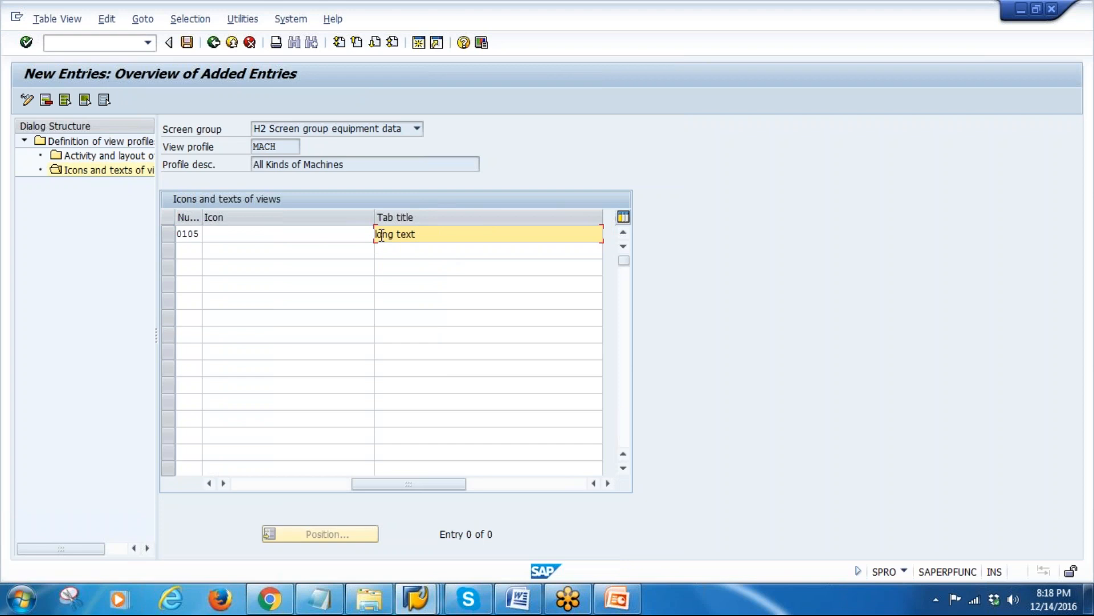
Step: Retitle the tab of view 0105 as "Long Text" and confirm the entry
drag(423, 235, 281, 239)
text(Lo)
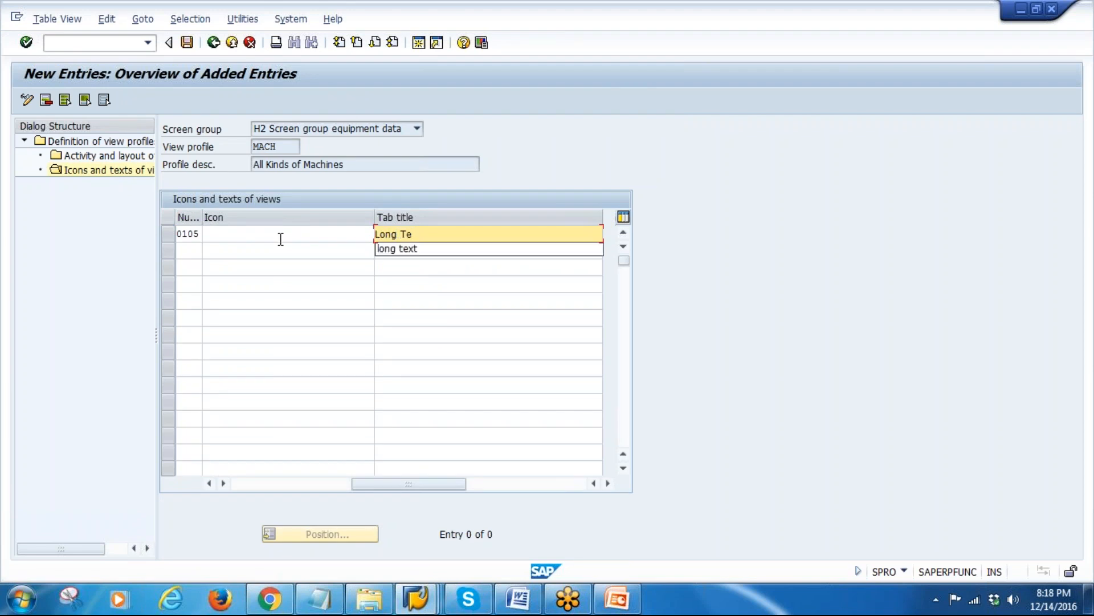
text(ng Text)
key(Return)
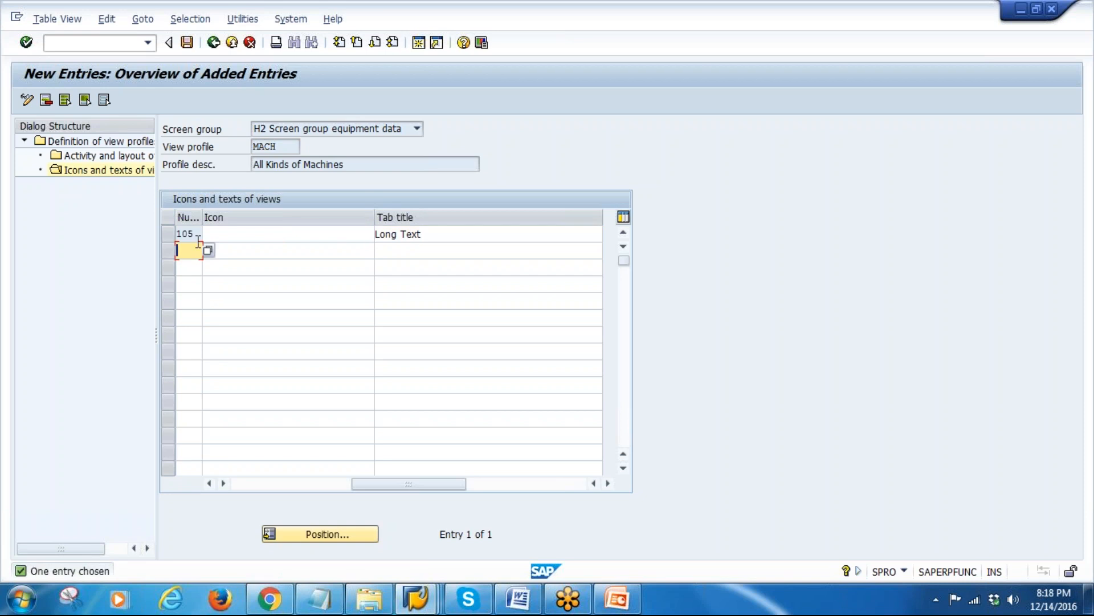
Step: Return to the Activity and layout of views and save the MACH profile changes to the proposed customizing request
double_click(94, 157)
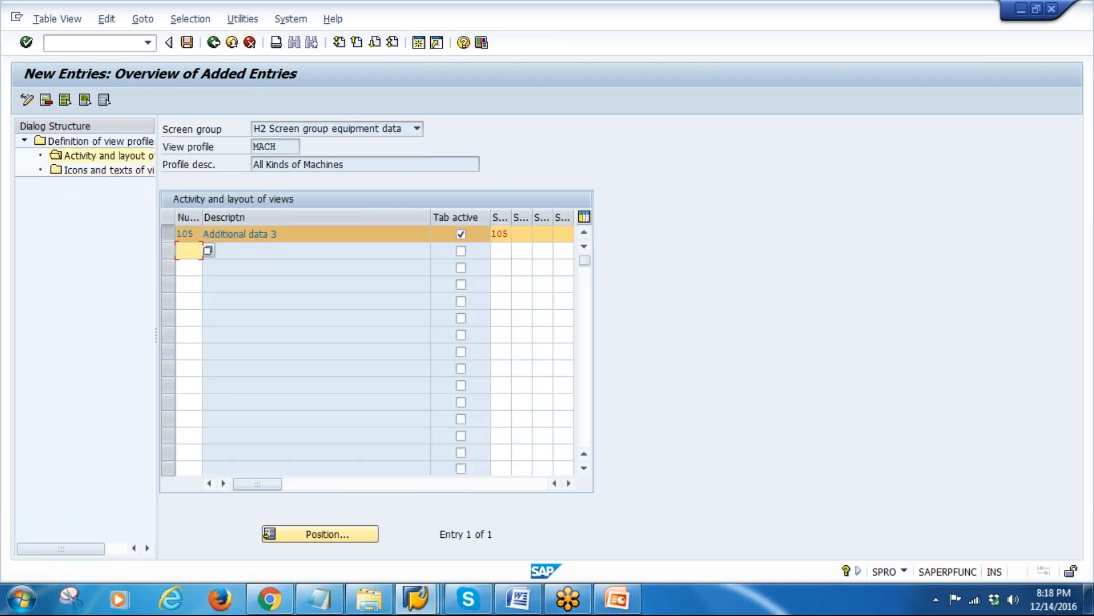
click(188, 42)
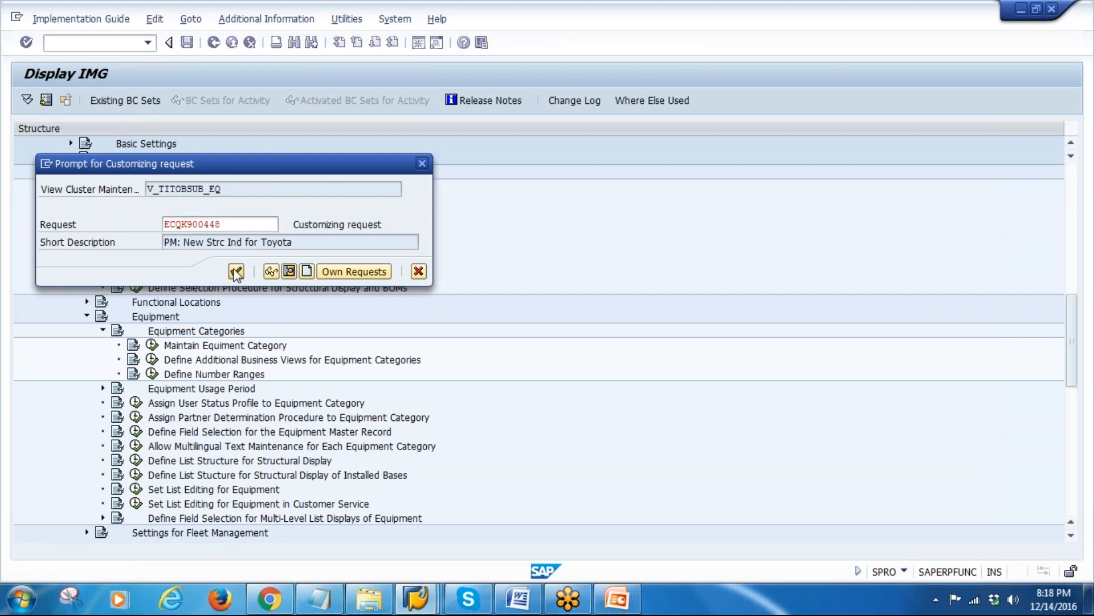
click(236, 272)
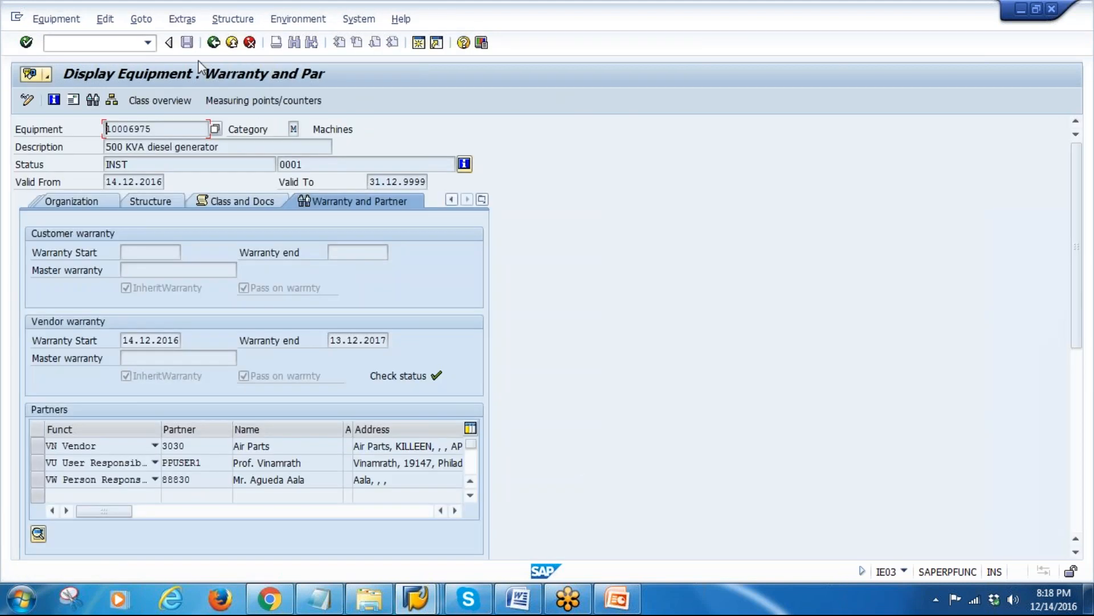
Step: Reload the 500 KVA diesel generator's master record and view its Long Text and Structure tabs
click(213, 43)
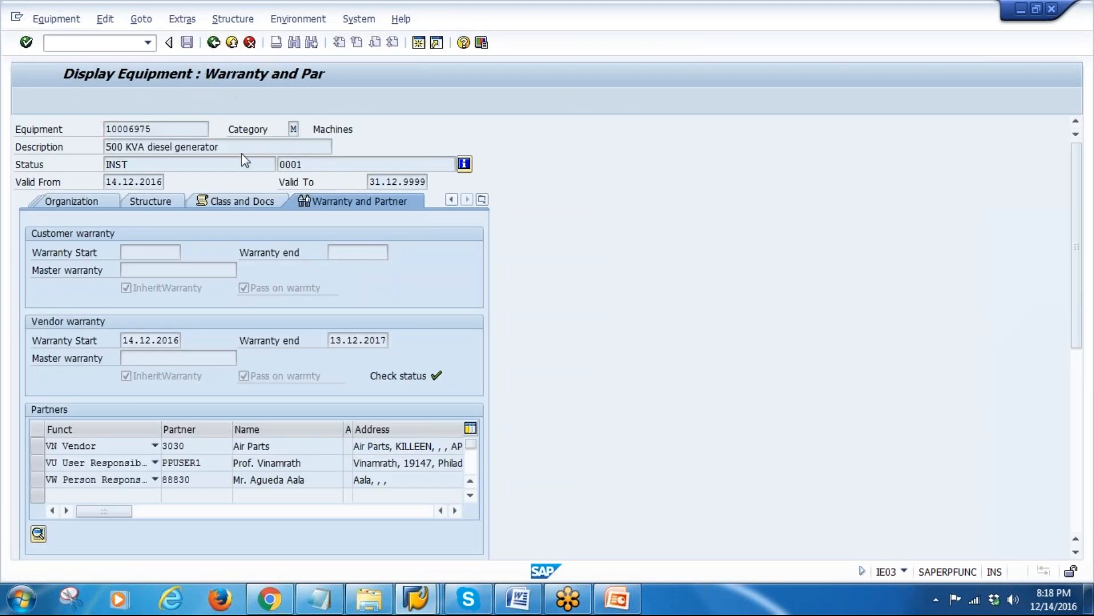
key(Return)
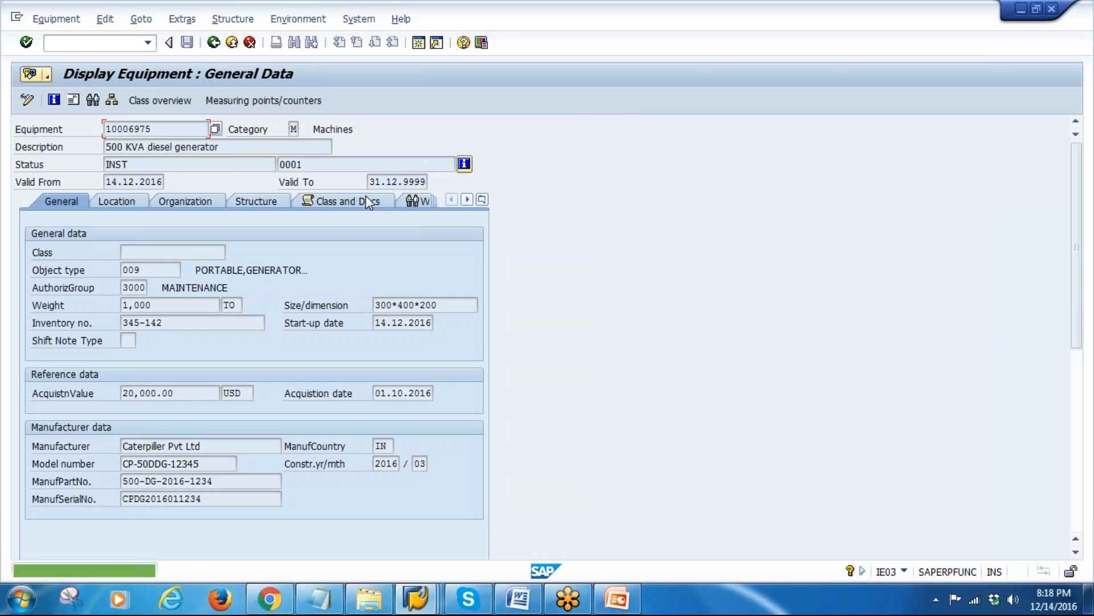
click(484, 199)
click(516, 323)
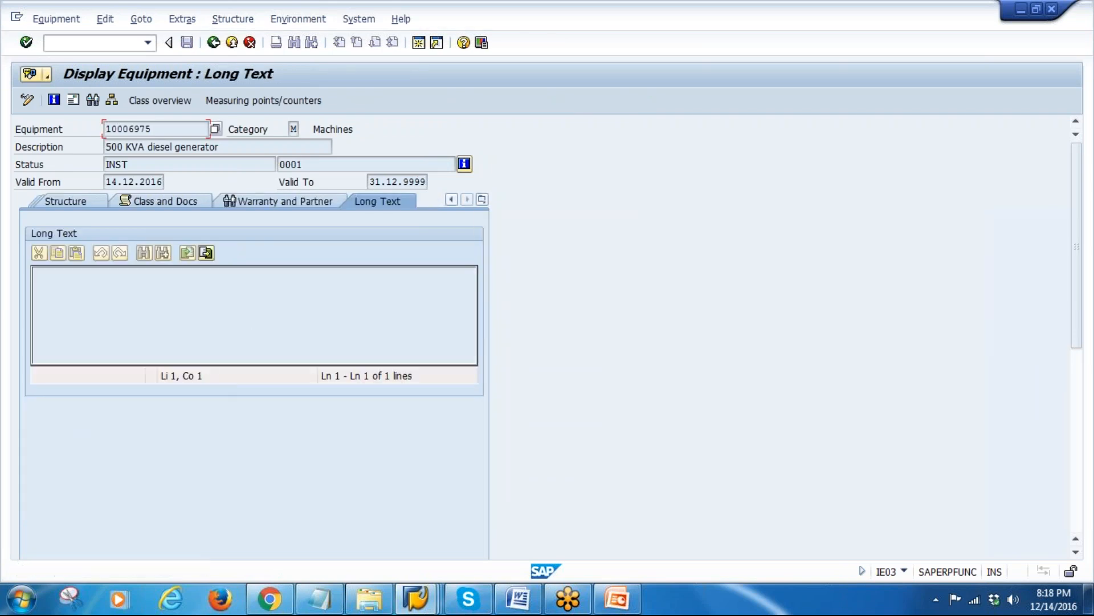
click(94, 203)
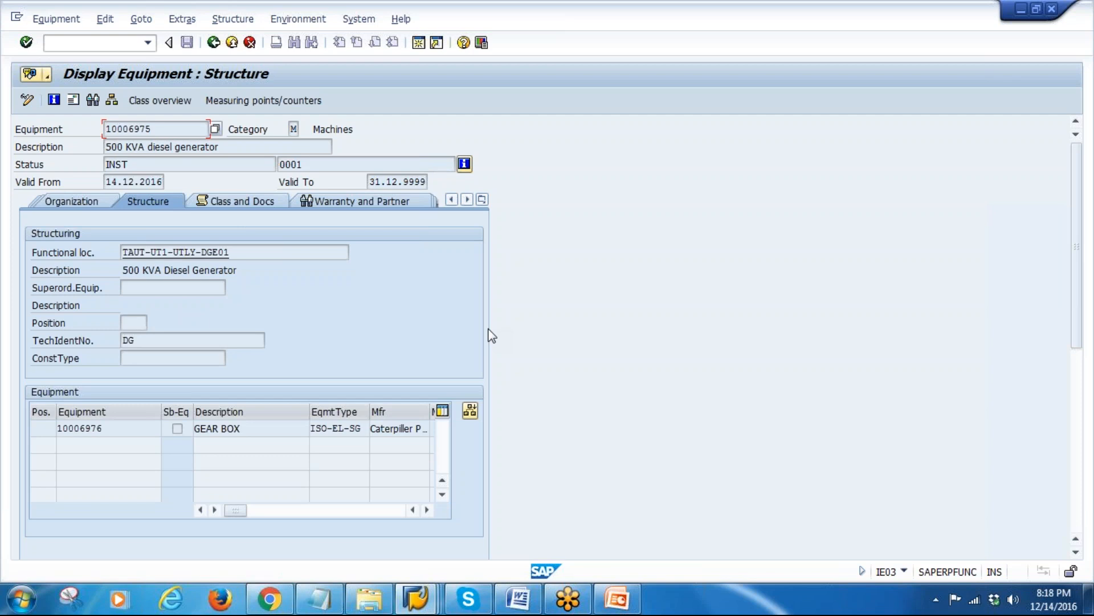
Step: Leave the equipment display and exit the view profile maintenance back to the implementation guide
click(213, 42)
mouse_move(416, 599)
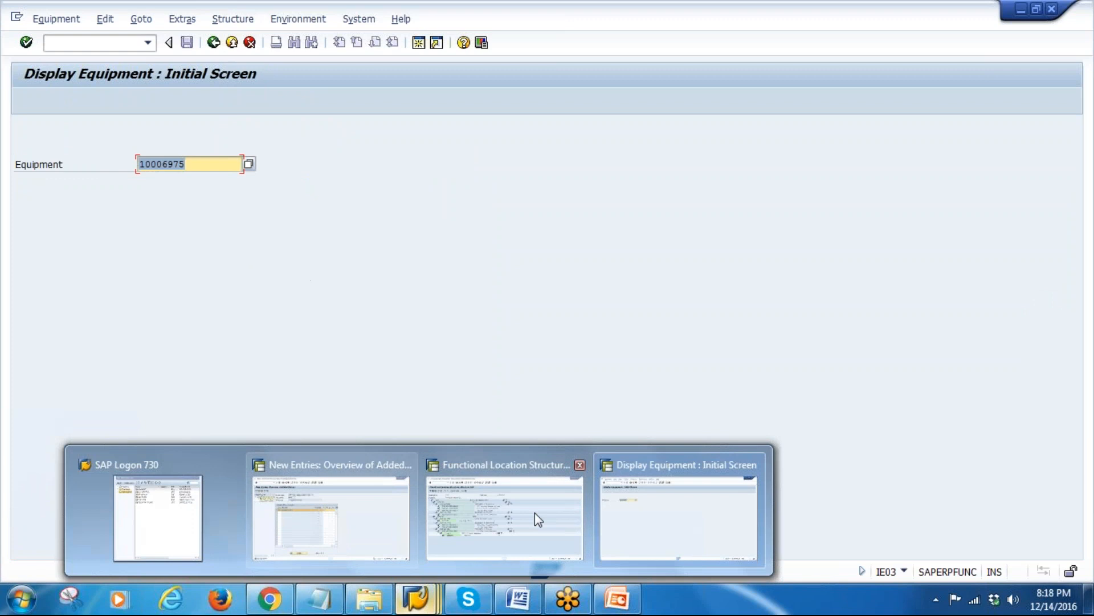
click(307, 505)
click(213, 42)
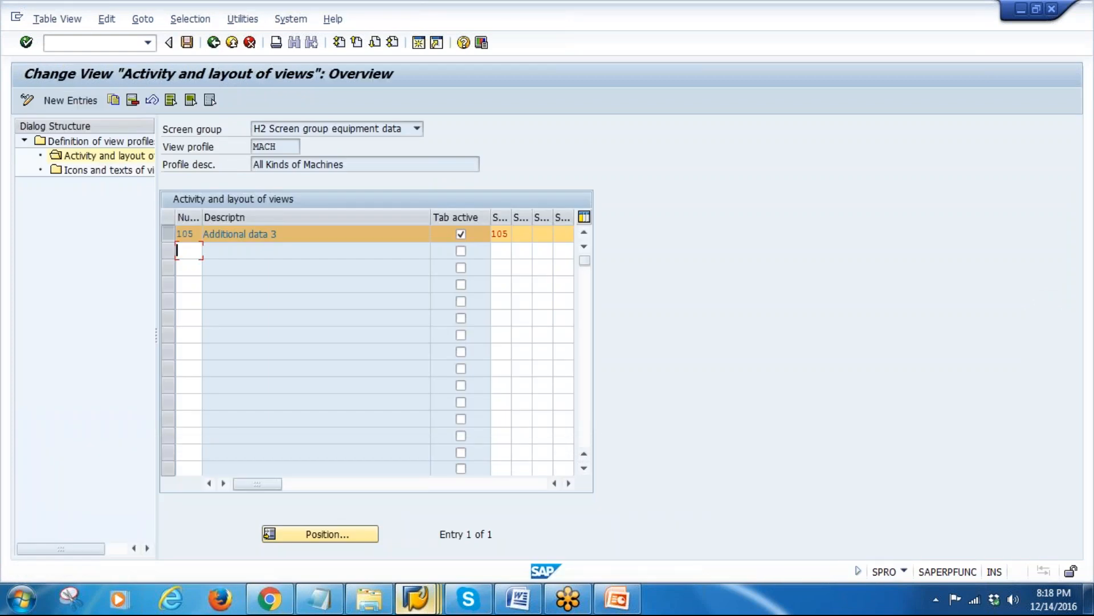
click(213, 43)
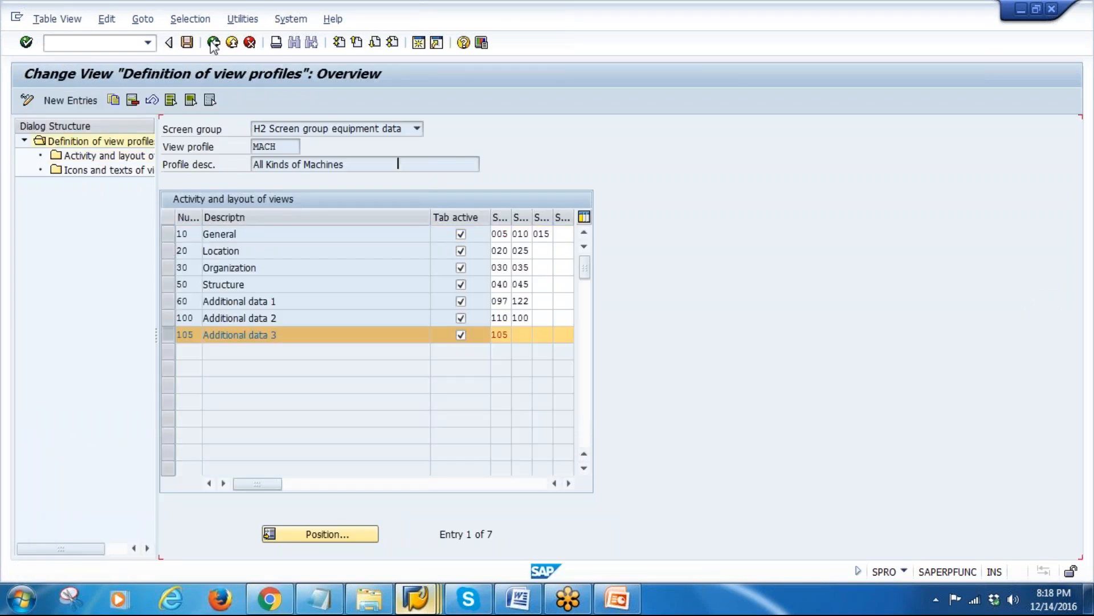
click(213, 42)
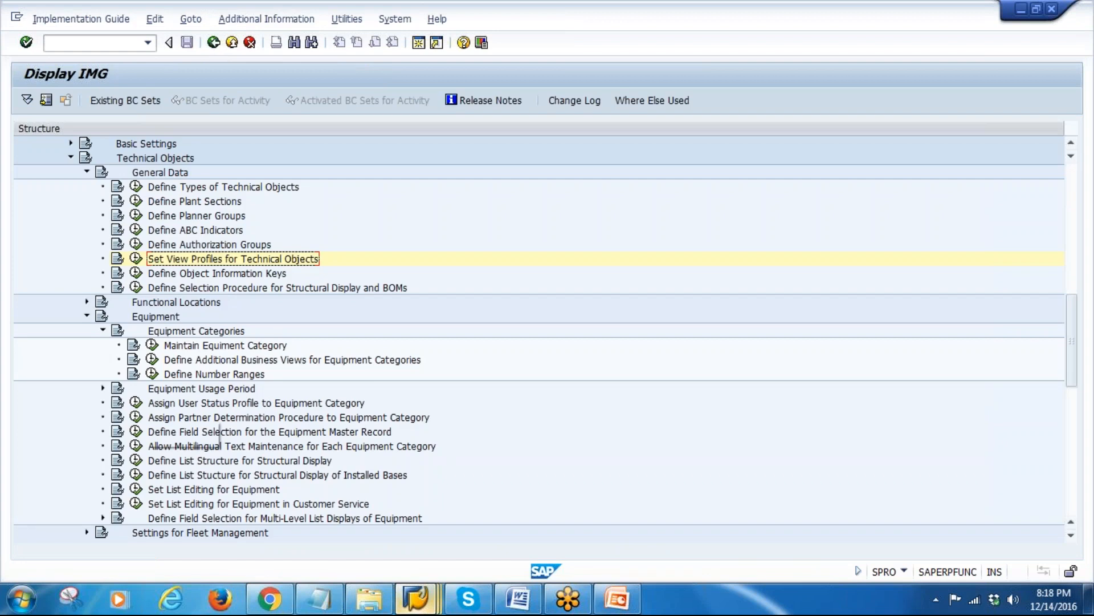
mouse_move(420, 607)
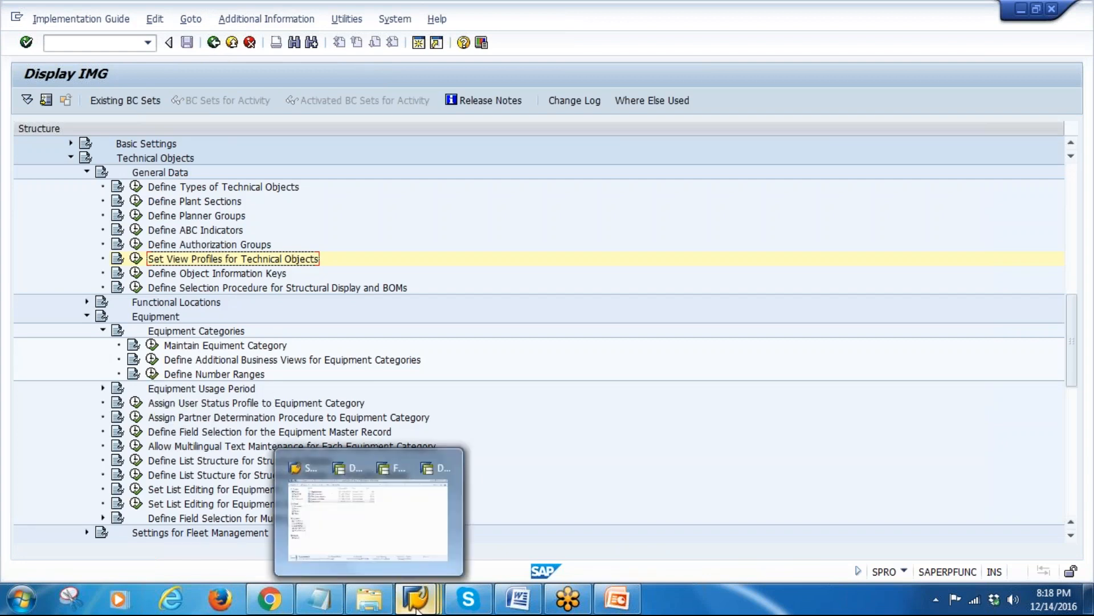
click(630, 511)
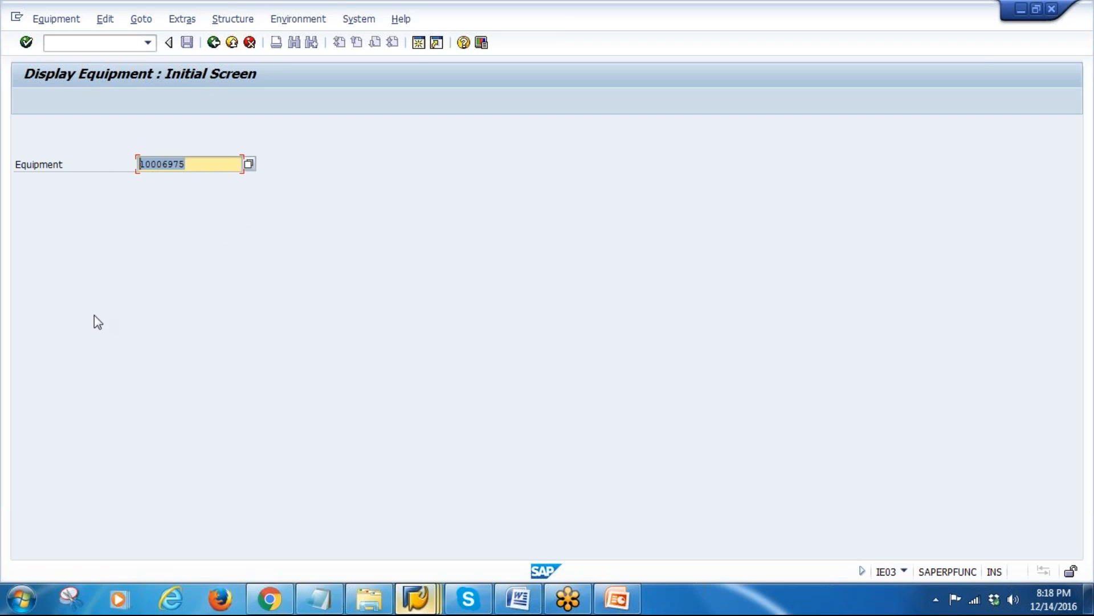
key(alt+Tab)
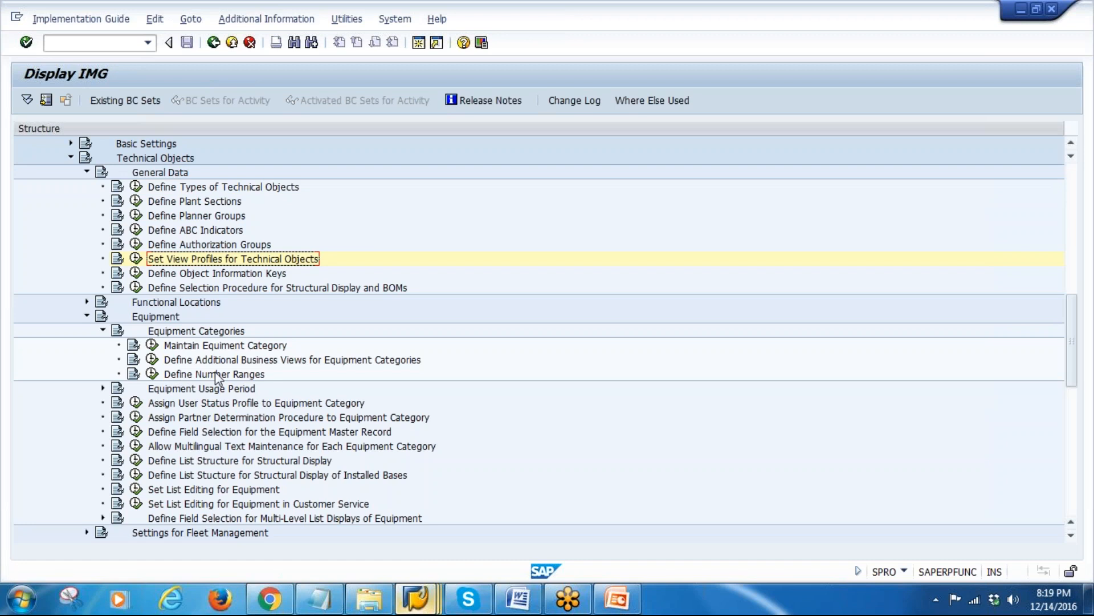
Step: Open Define Number Ranges for equipment categories and examine the start and end numbers of interval 01
click(162, 375)
click(69, 170)
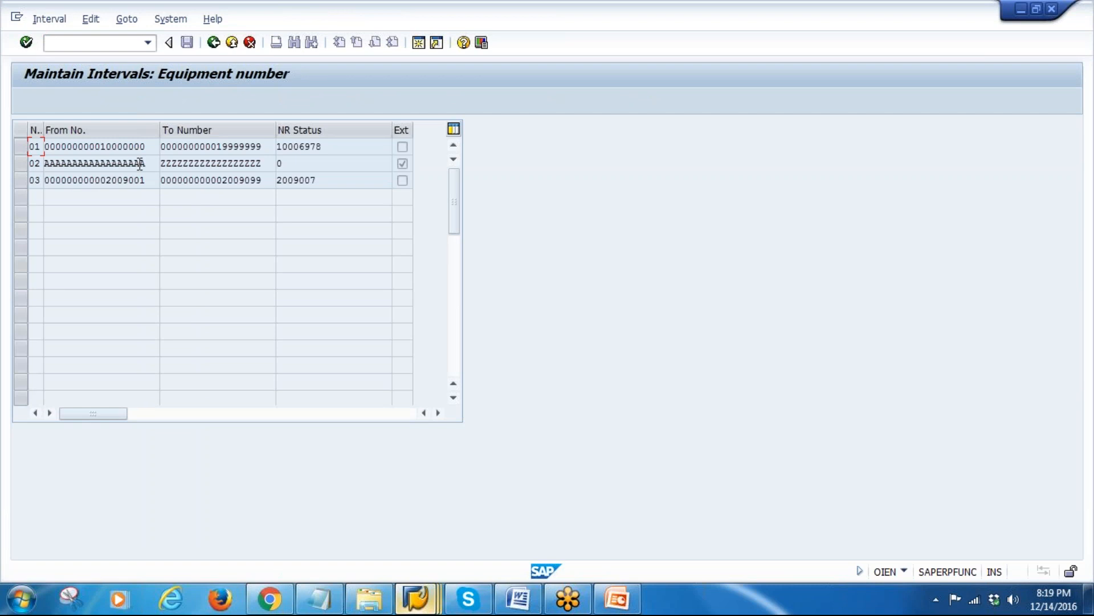
click(96, 148)
drag(146, 147, 7, 143)
key(Tab)
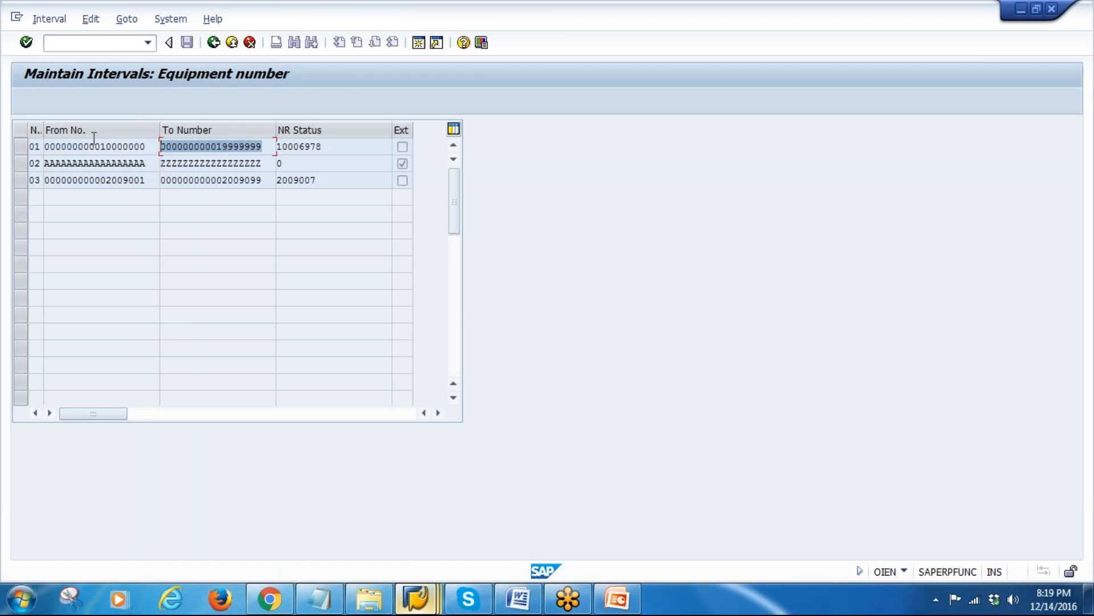
click(213, 43)
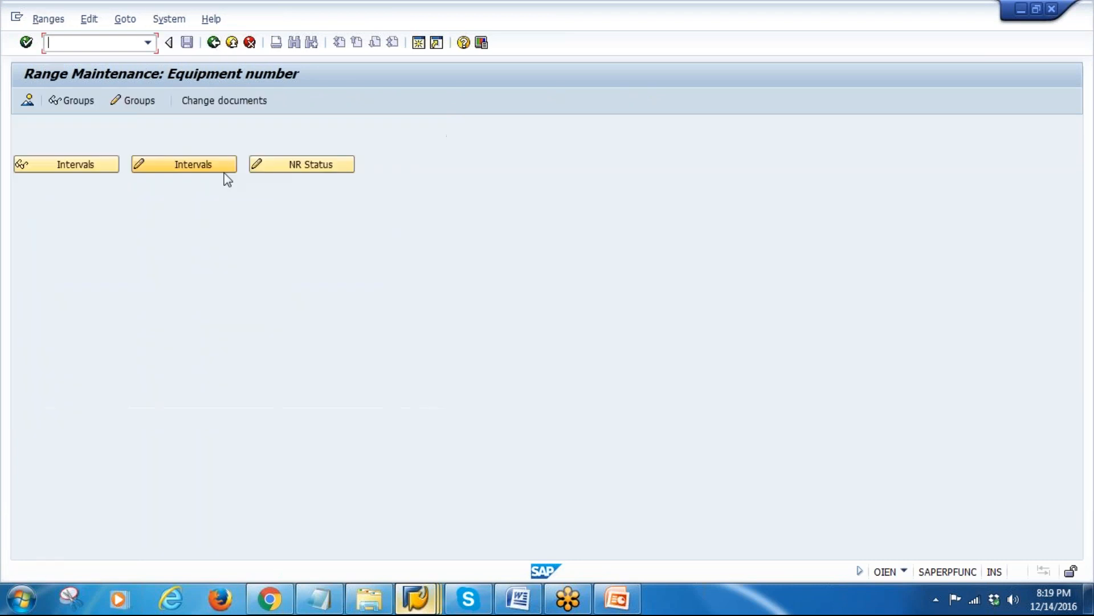
Step: Examine the number range group overview for the interval covering category M, and return to the implementation guide
click(26, 102)
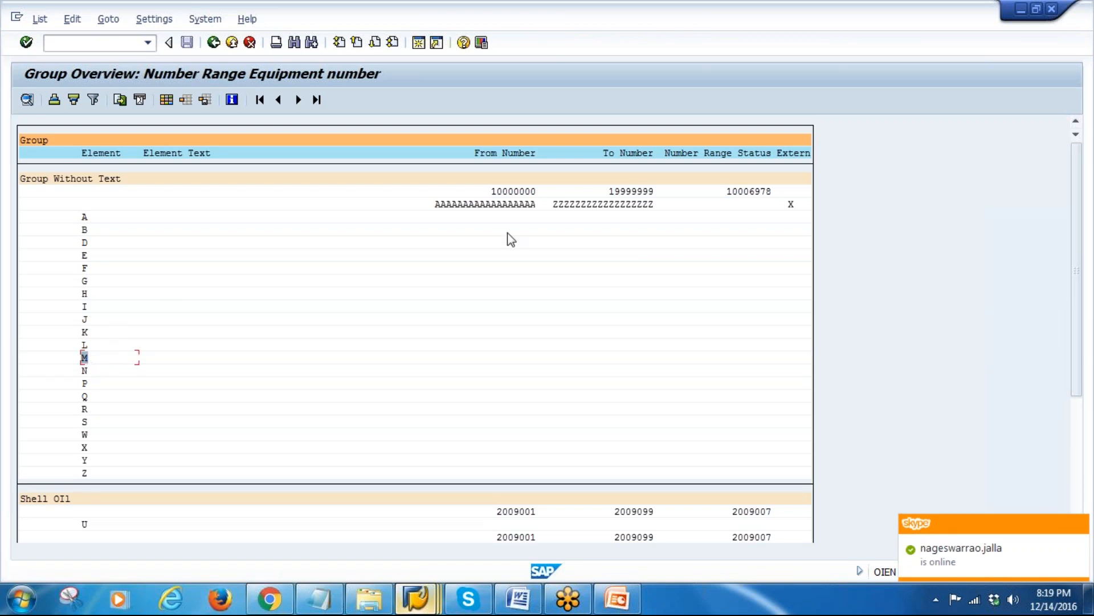
click(511, 191)
click(627, 191)
click(515, 191)
click(617, 191)
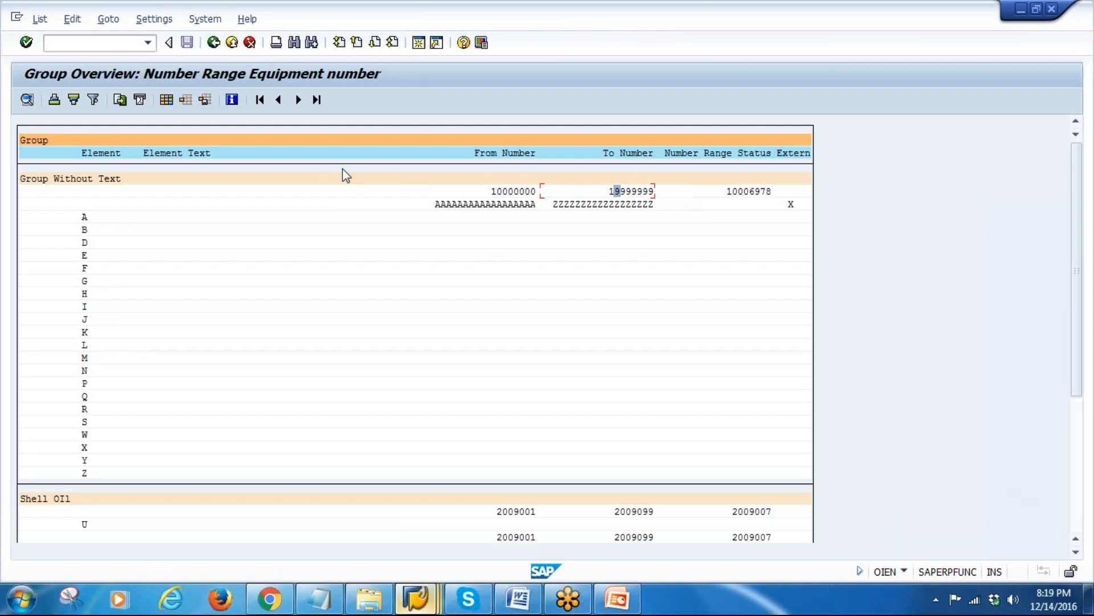
click(213, 44)
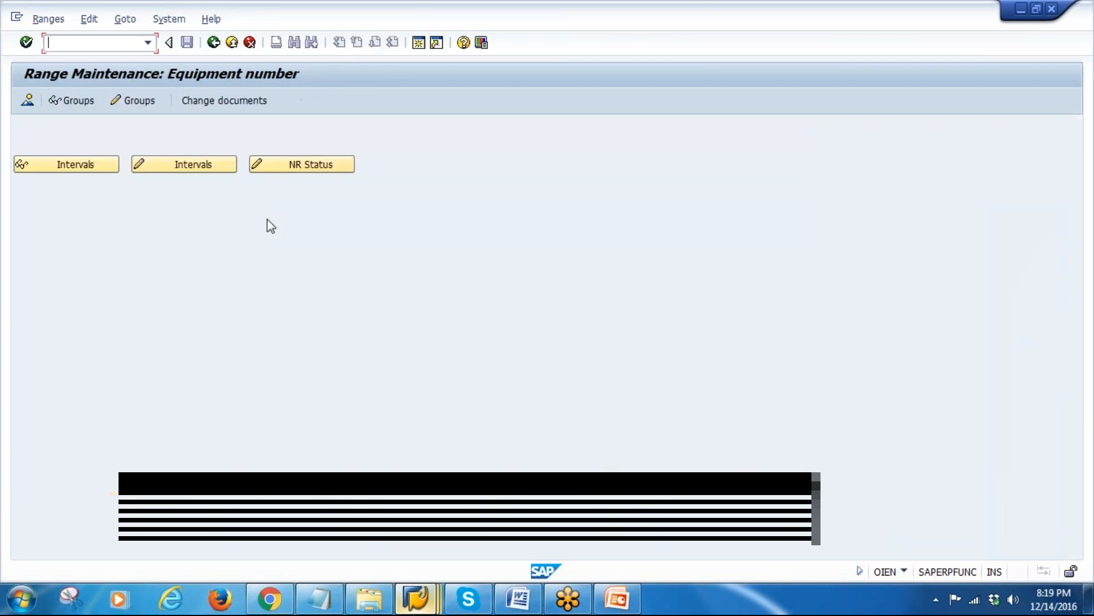
click(212, 44)
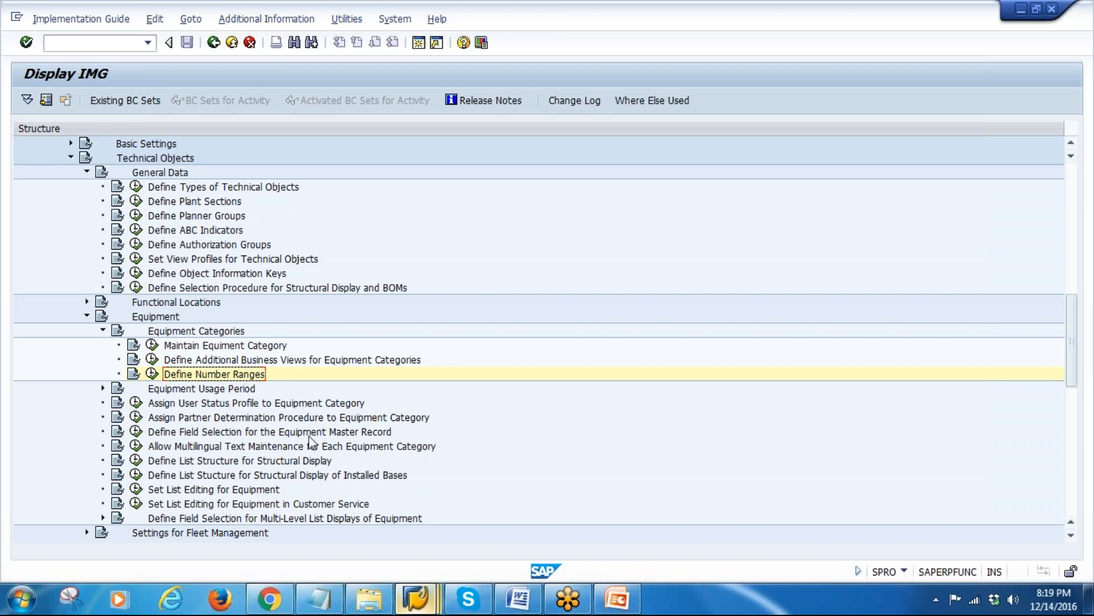
Step: Collapse Equipment Categories and open the equipment master record's field selection for common fields of equipment and functional location
click(103, 330)
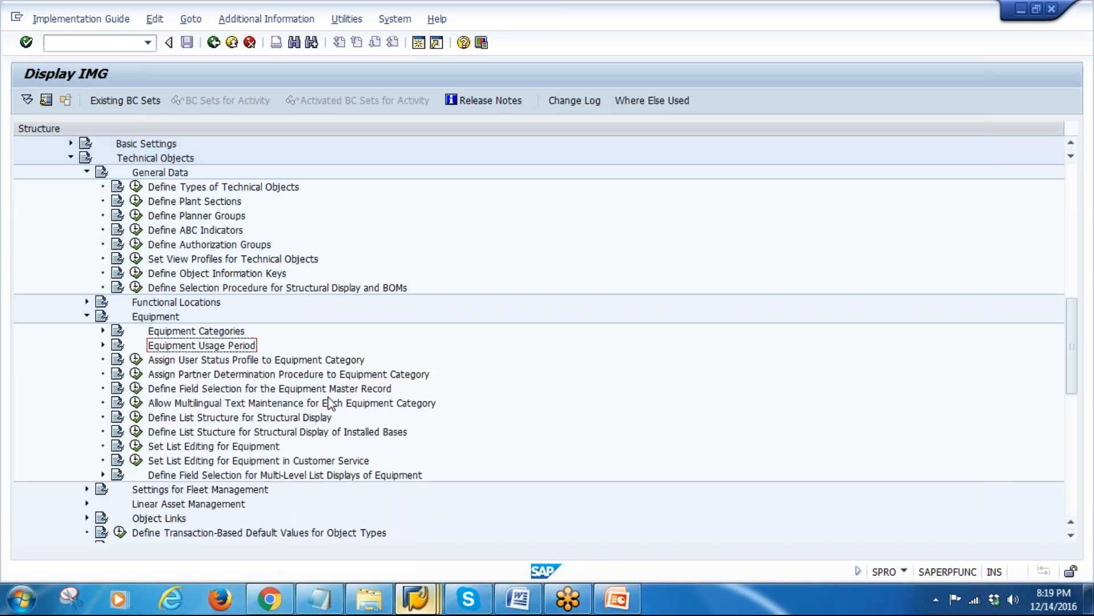
click(137, 390)
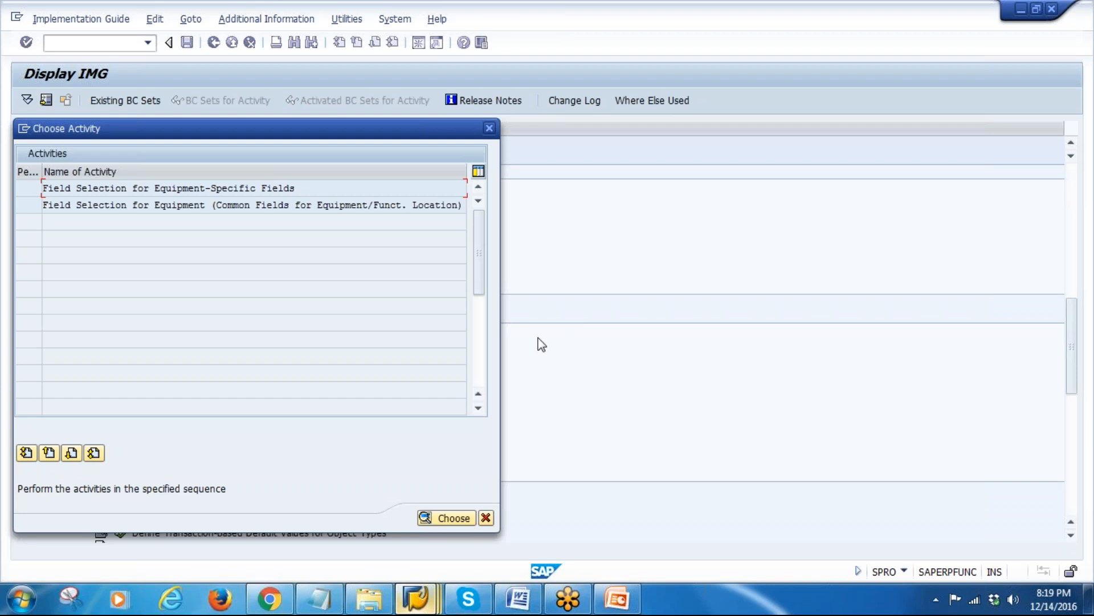
click(155, 204)
double_click(155, 205)
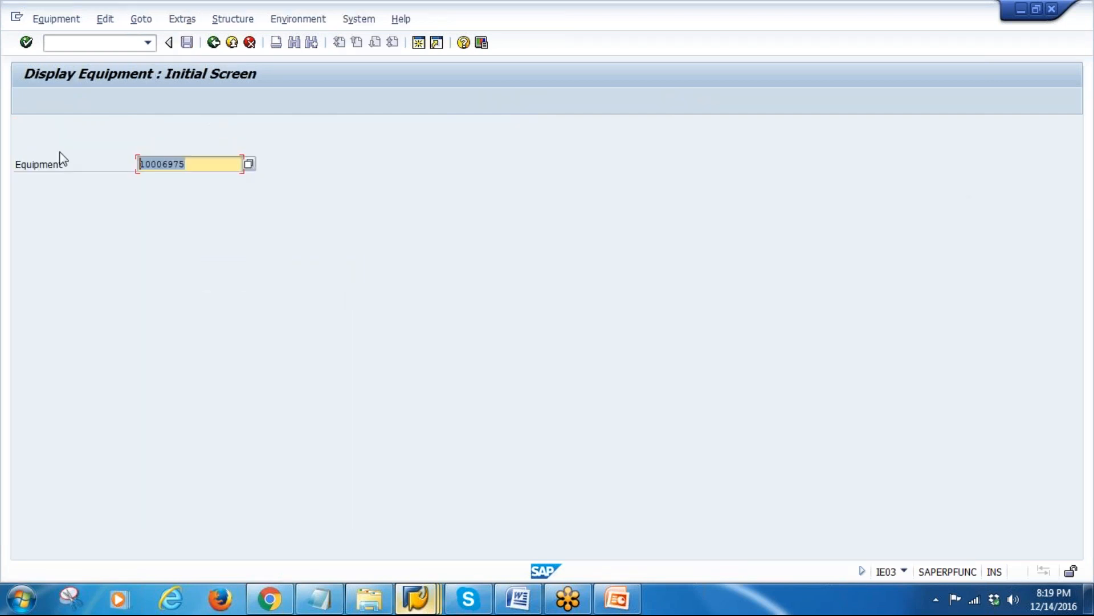
Step: Open the 500 KVA diesel generator for changing and check the AuthorizGroup field in its general data
click(55, 20)
click(63, 74)
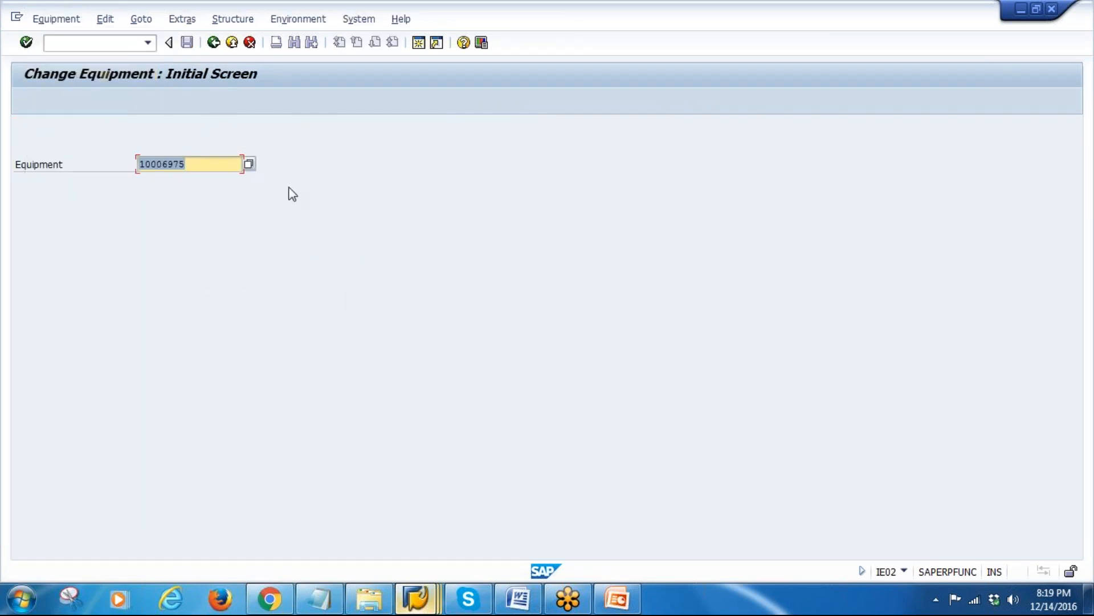
key(Return)
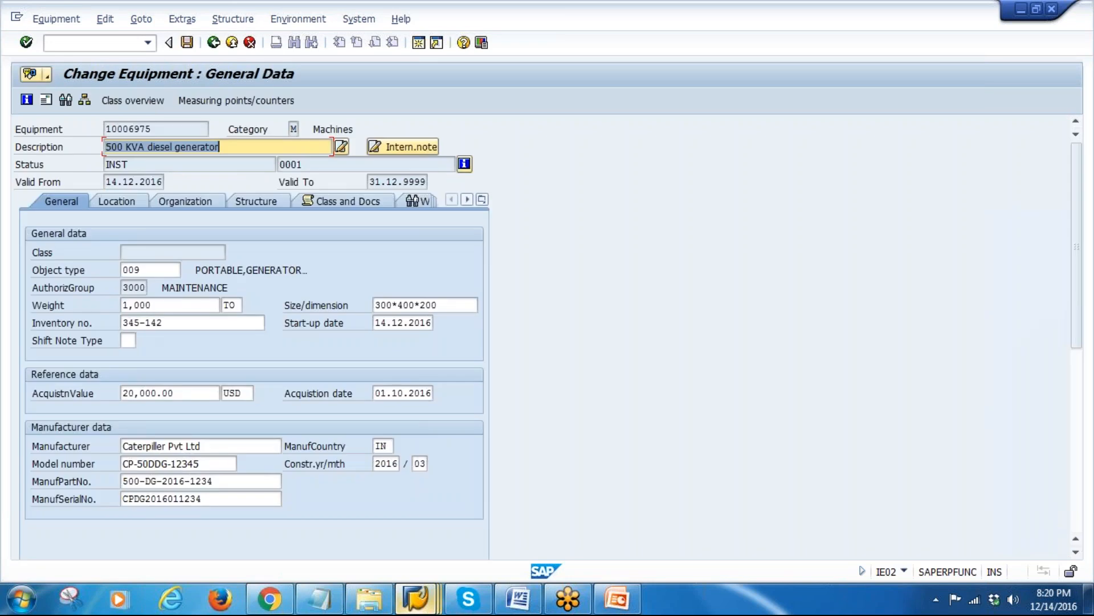
double_click(127, 288)
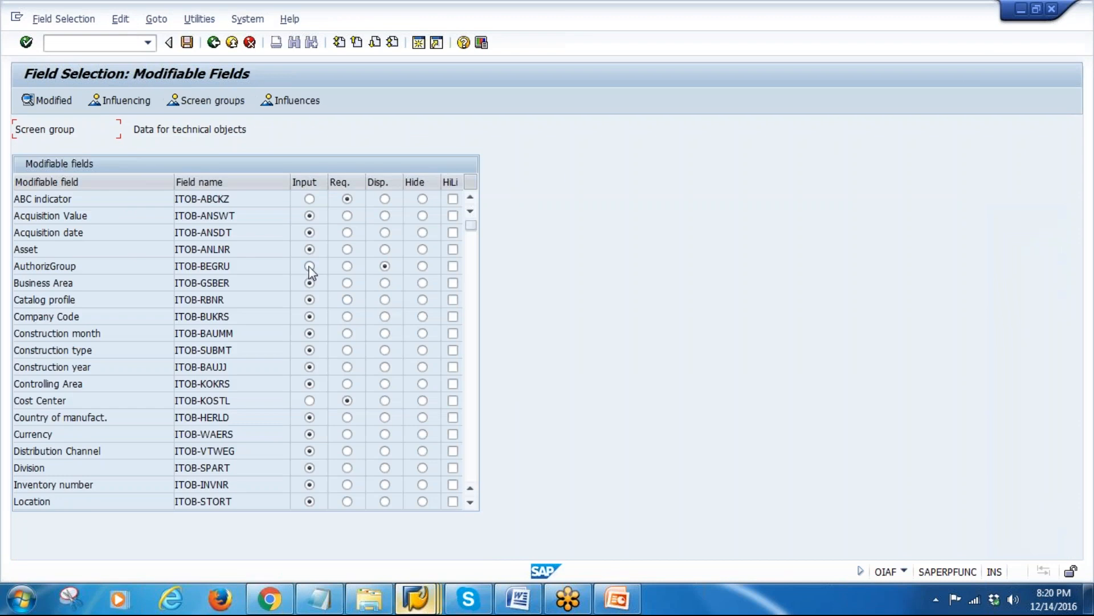
Step: Set the AuthorizGroup field to Input and the Cost Center field to Req. in the modifiable fields
click(309, 266)
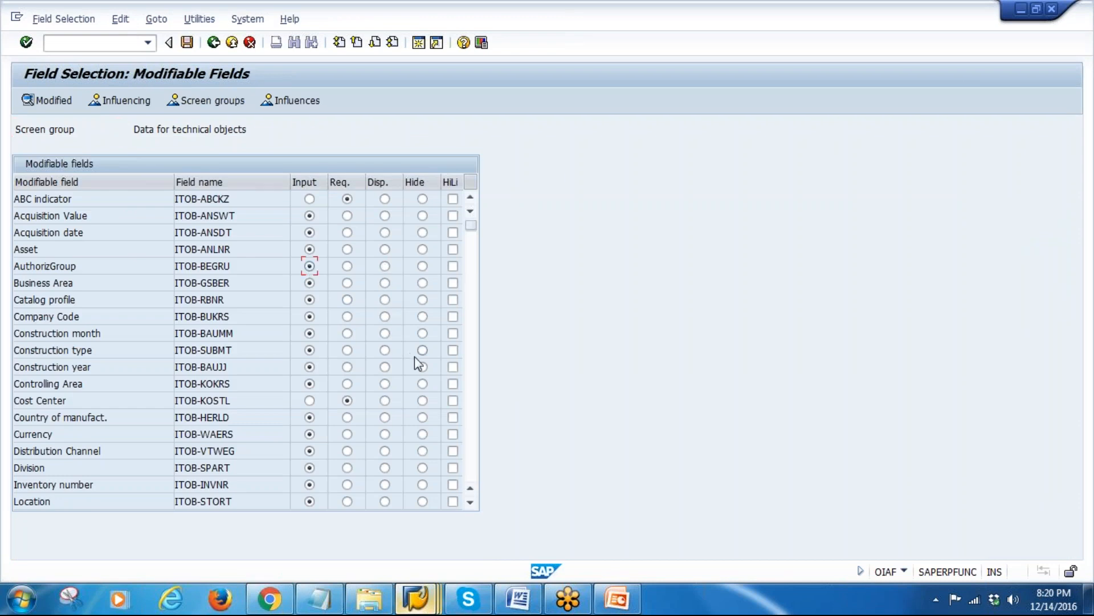
click(310, 401)
click(347, 401)
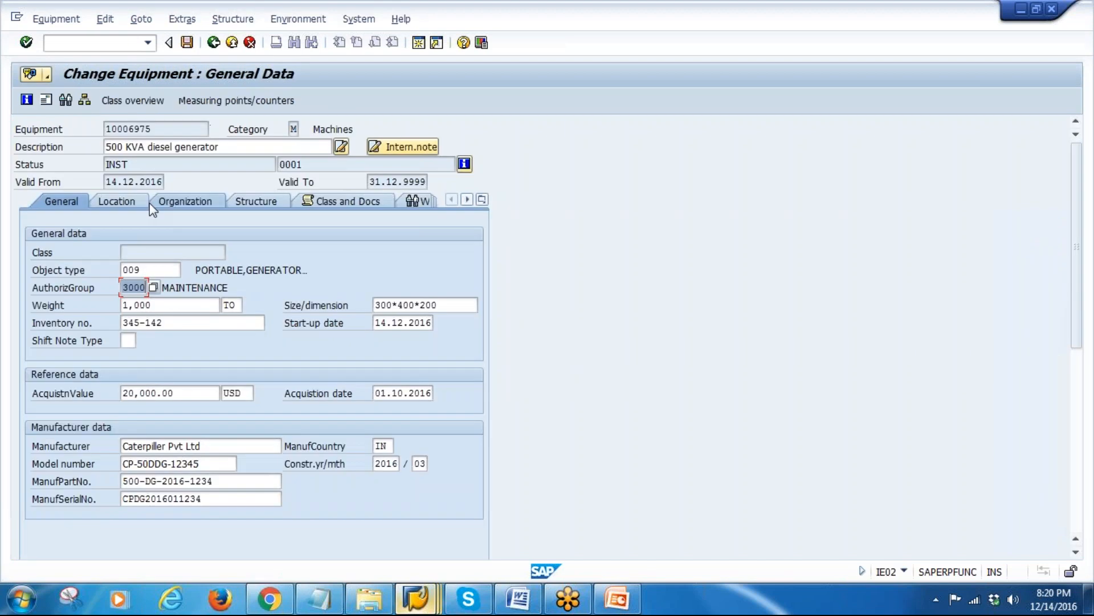
Step: Try to clear the Cost Center in the generator's organization data, and return to the field selection
click(117, 201)
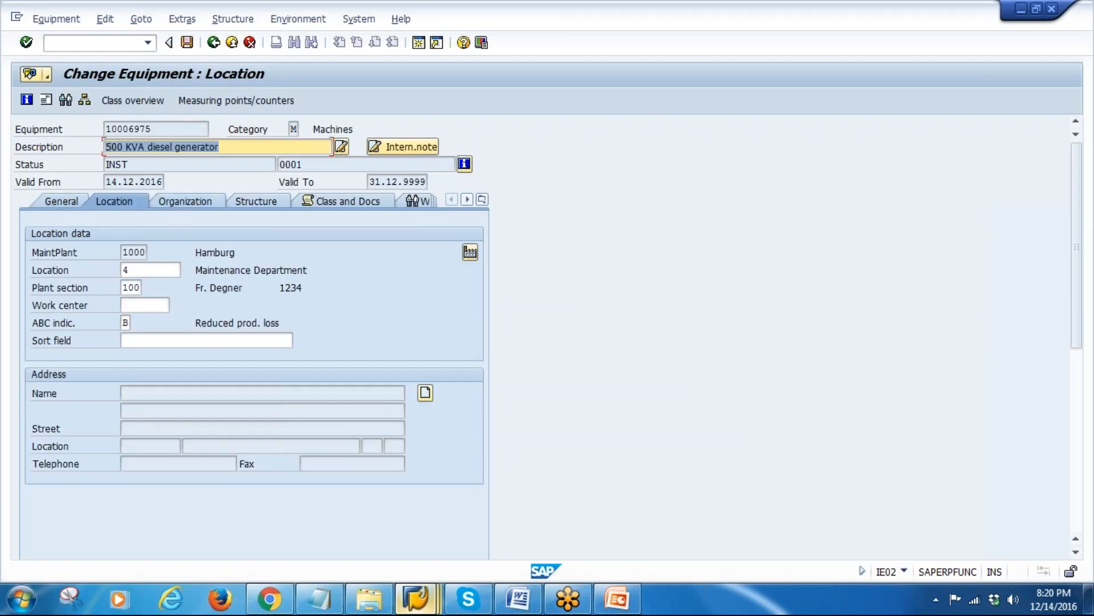
click(187, 201)
double_click(160, 305)
key(BackSpace)
key(Return)
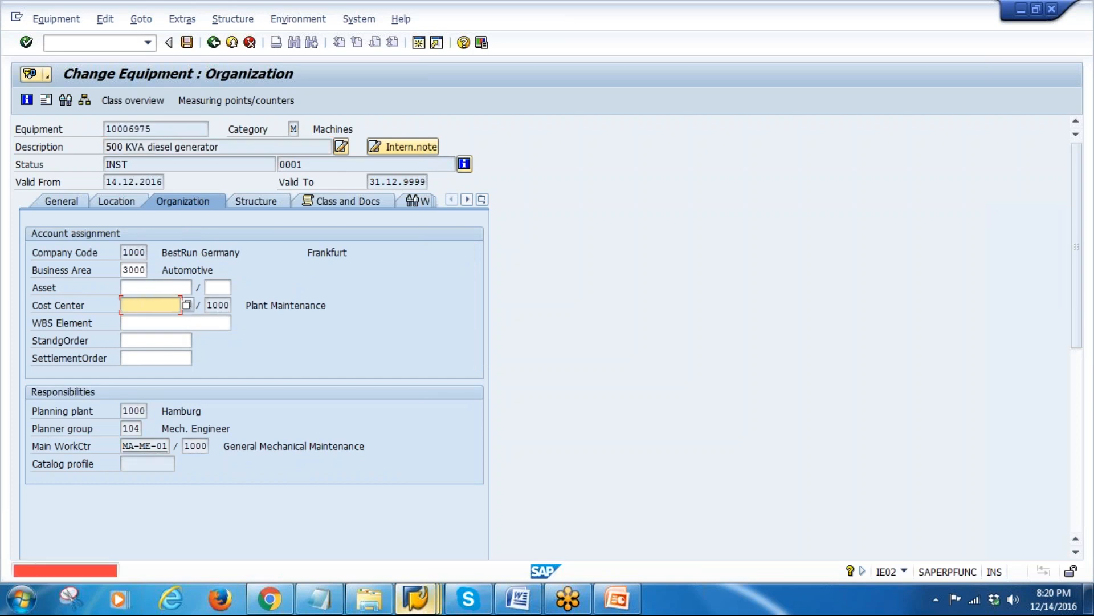
key(Return)
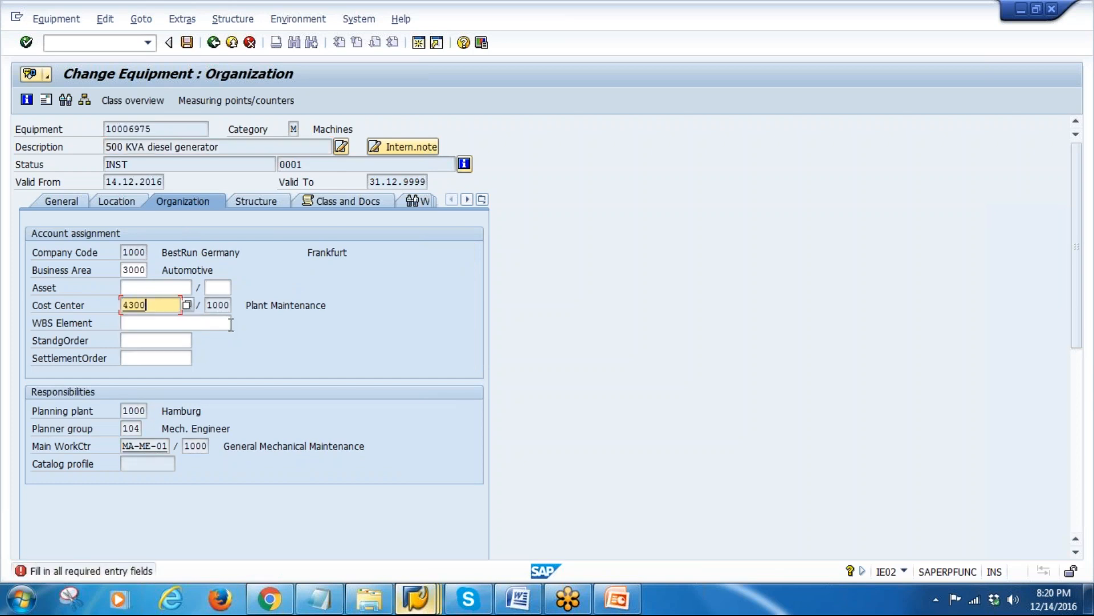
key(alt+Tab)
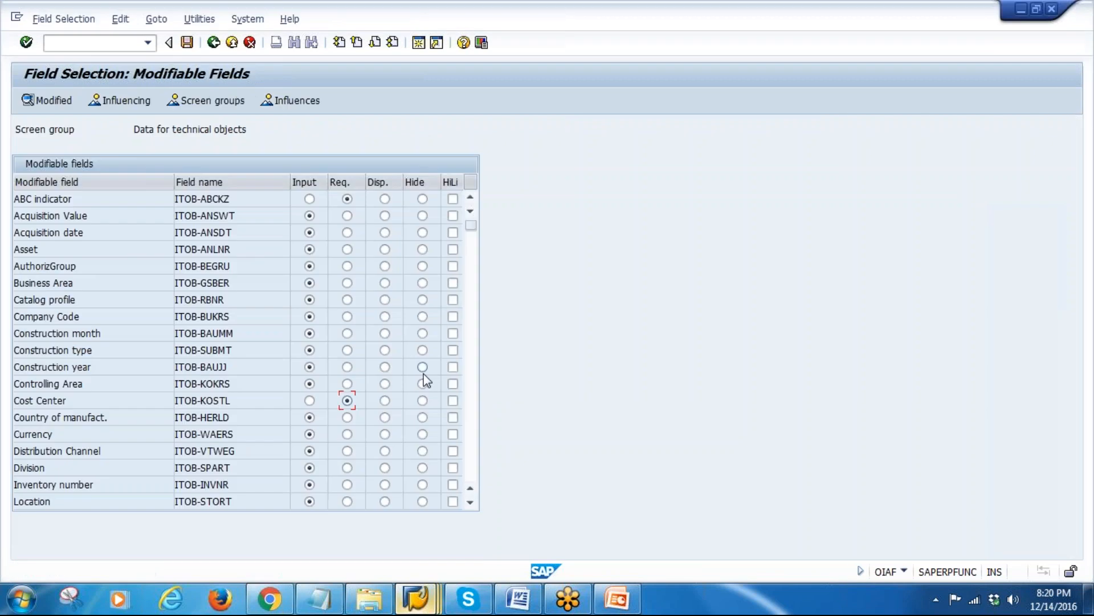
Step: Set the Cost Center field to Input in the modifiable fields for technical objects
click(310, 400)
scroll(367, 395, down, 2)
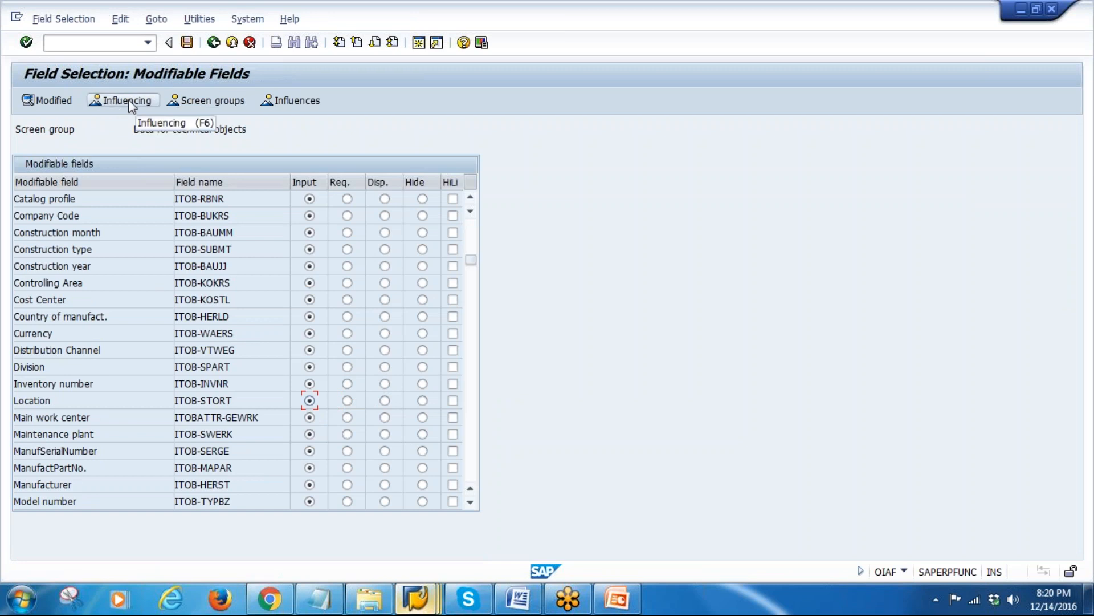
Step: Choose category M as the contents of the Equipment category influencing field and save the field selection
click(127, 101)
double_click(63, 233)
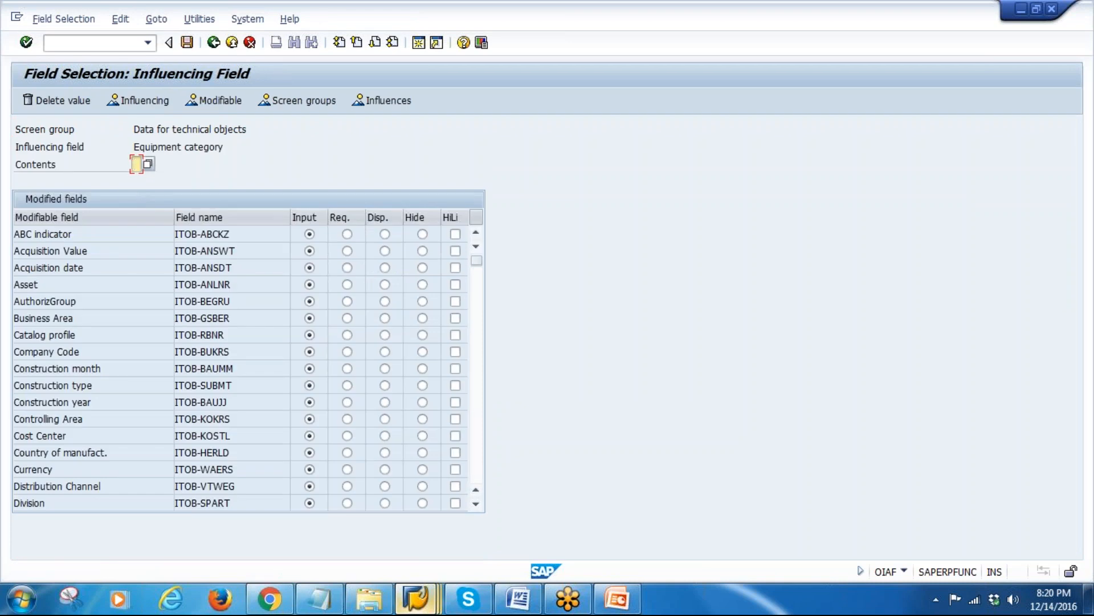
click(148, 165)
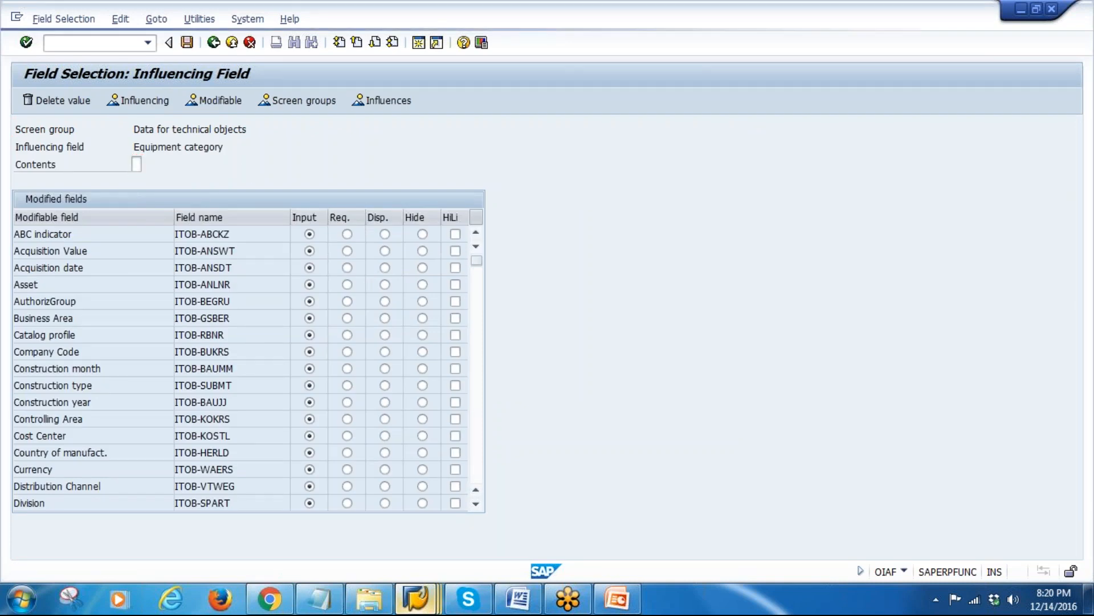
double_click(189, 425)
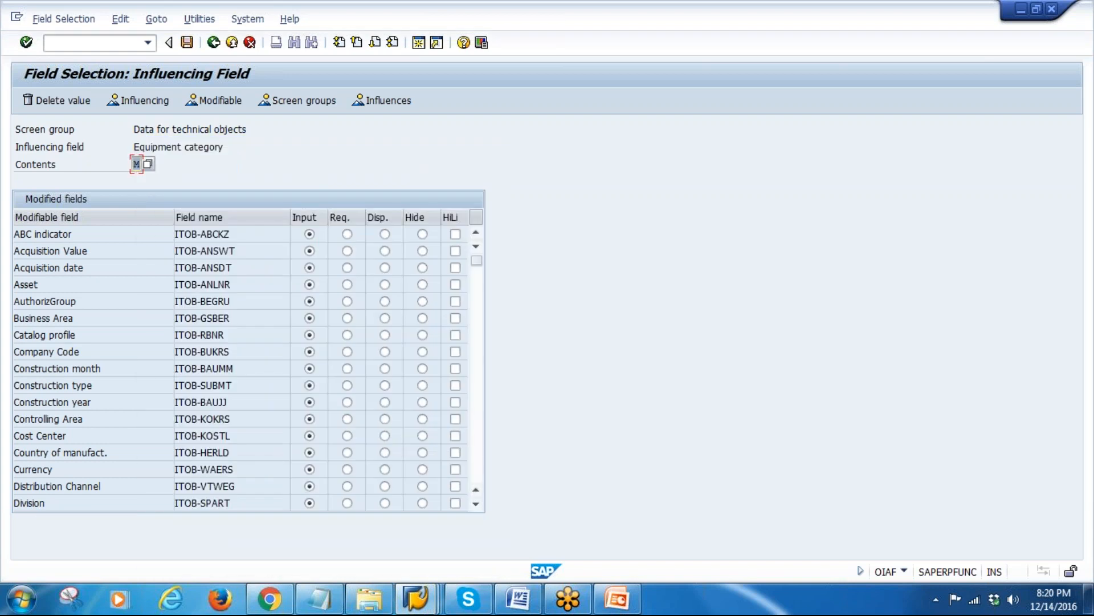
click(186, 42)
Step: Save the diesel generator's equipment record and reopen it for changing to check the AuthorizGroup field in its general data
click(236, 254)
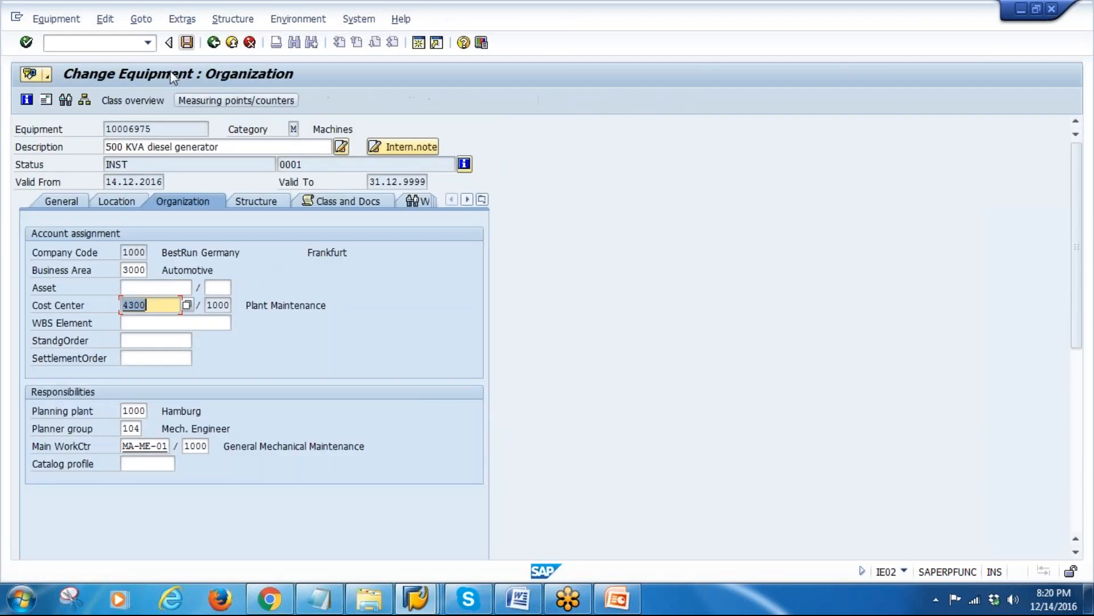
click(187, 43)
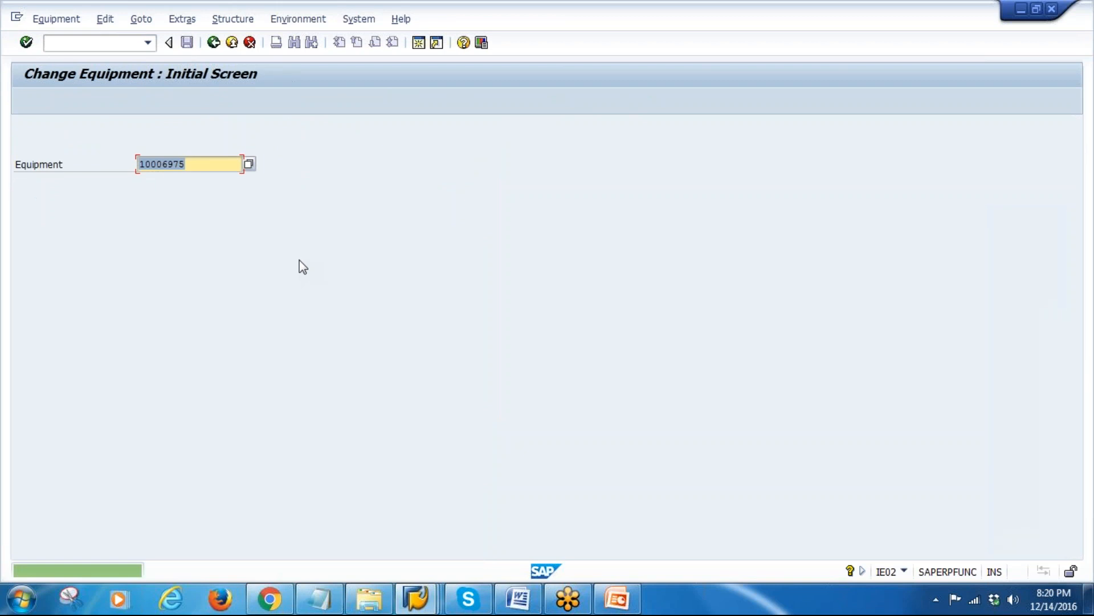
key(Return)
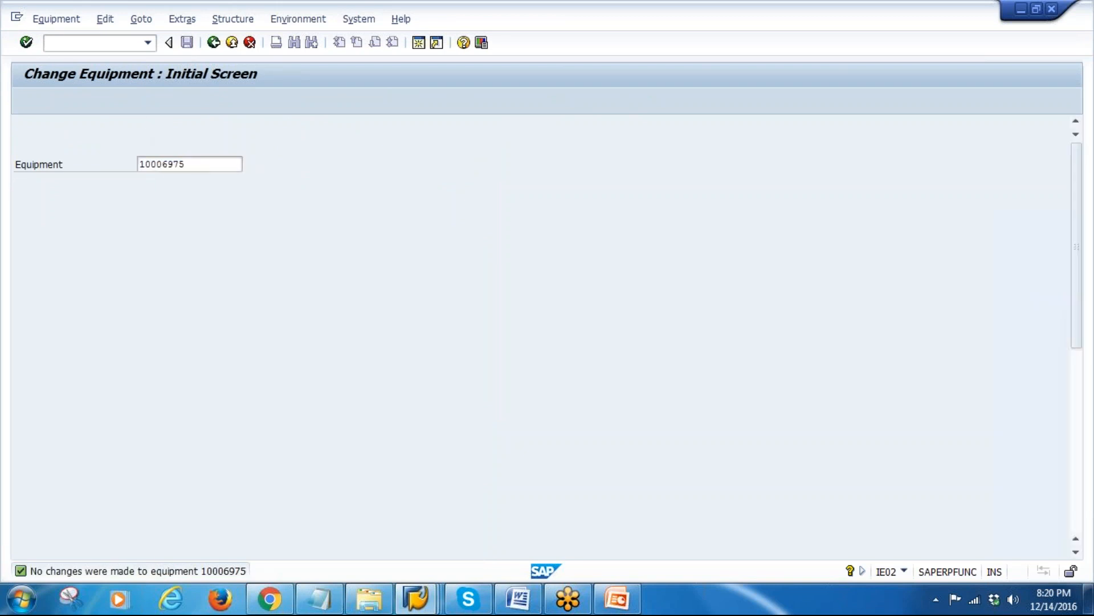
click(128, 289)
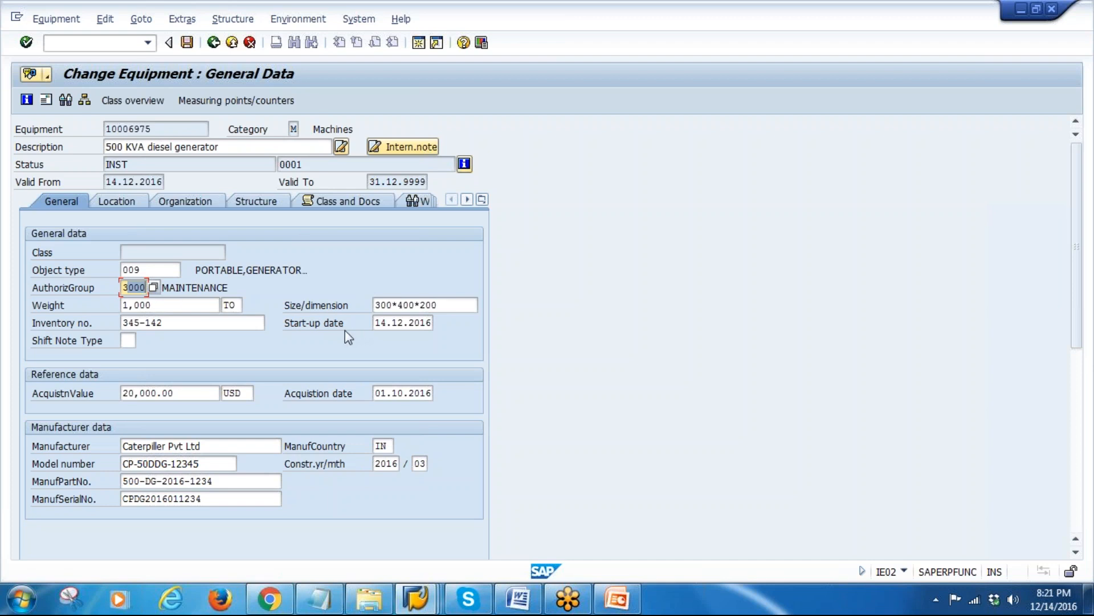
Step: Return to the IMG, expand Equipment Categories and examine the additional business views defined for the equipment categories
key(alt+Tab)
click(486, 518)
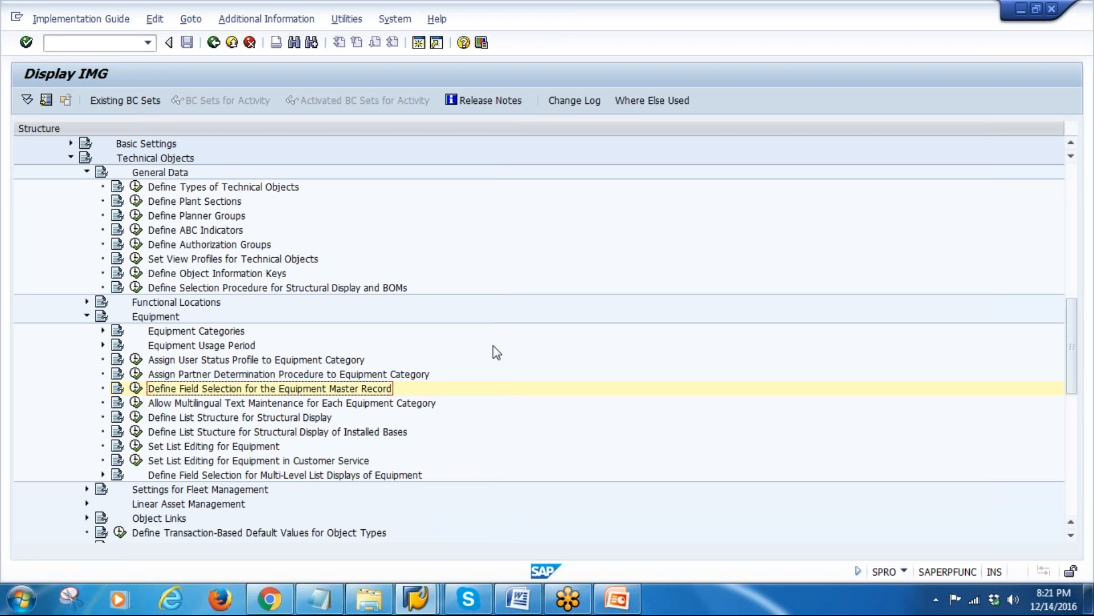
click(103, 331)
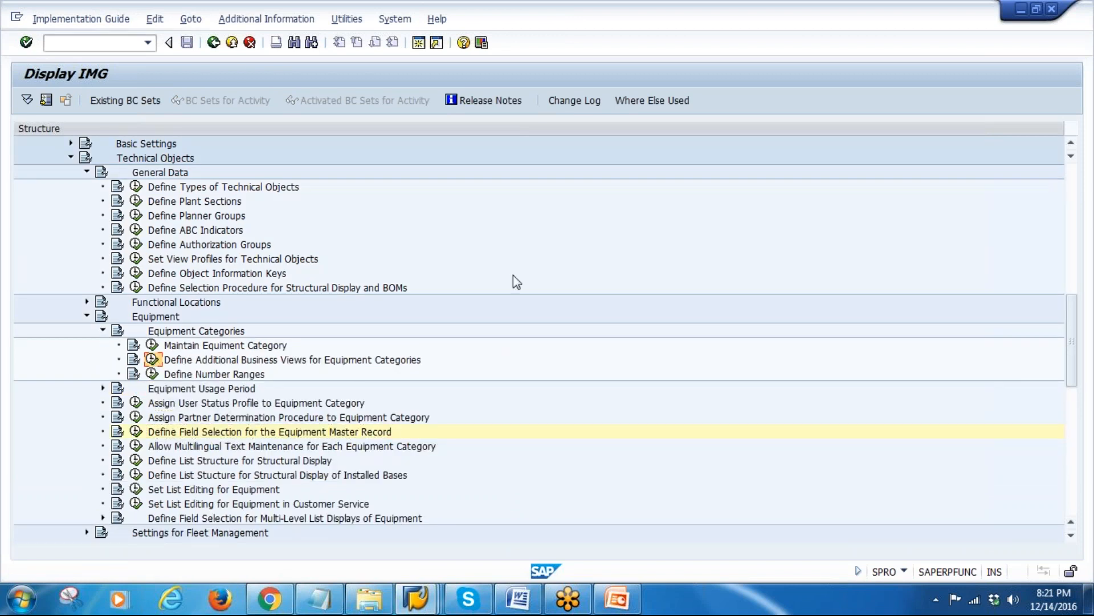
click(153, 359)
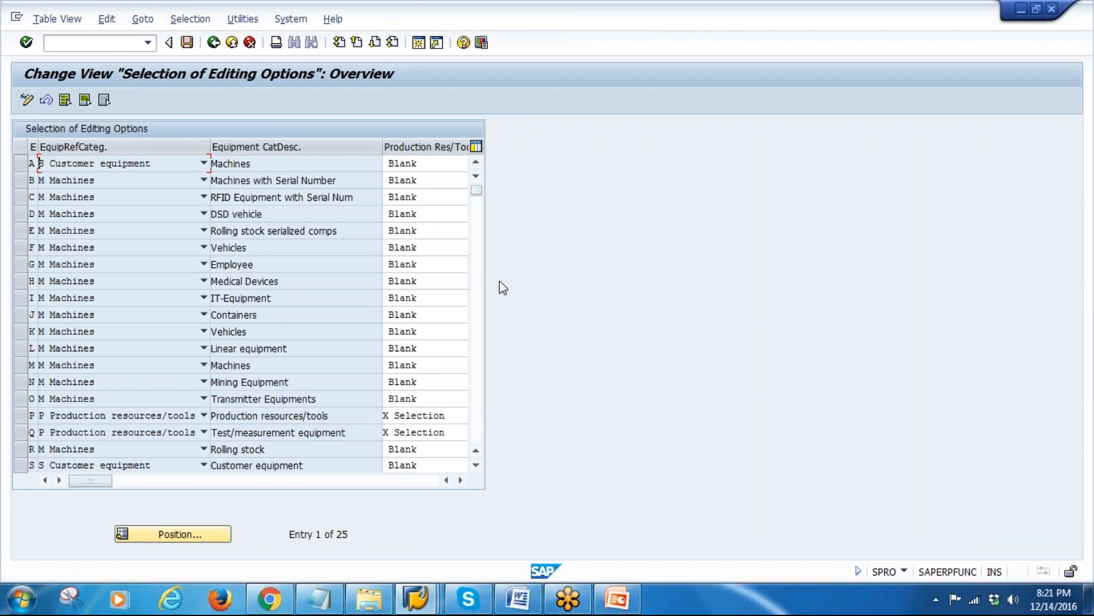
drag(90, 481, 136, 480)
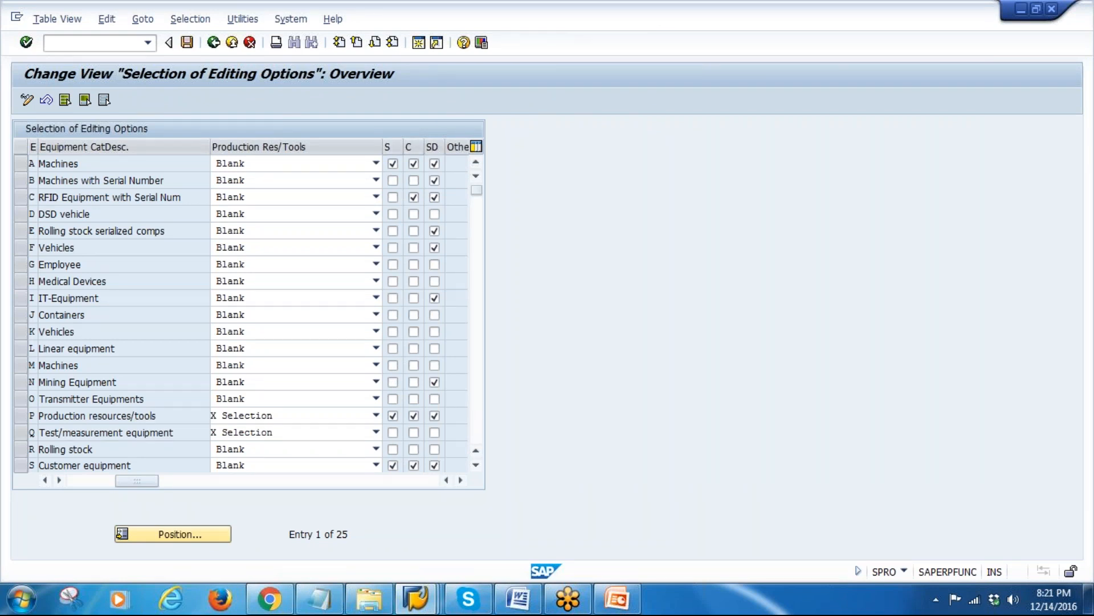
drag(136, 479, 89, 480)
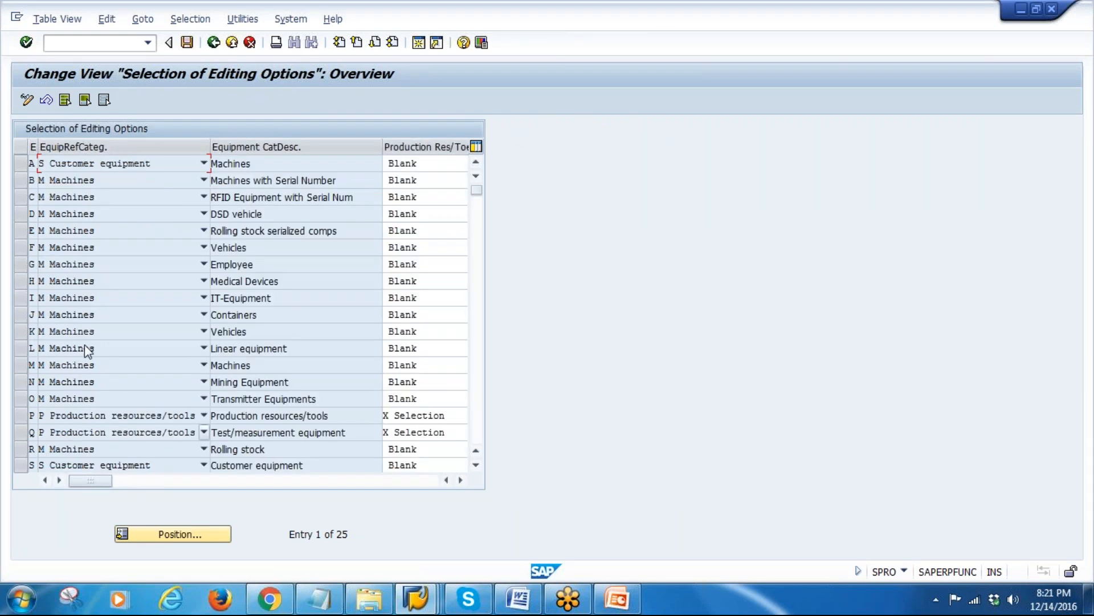
click(213, 43)
Step: Open equipment category maintenance and examine the CTyp/MatNo check options for category A
click(152, 360)
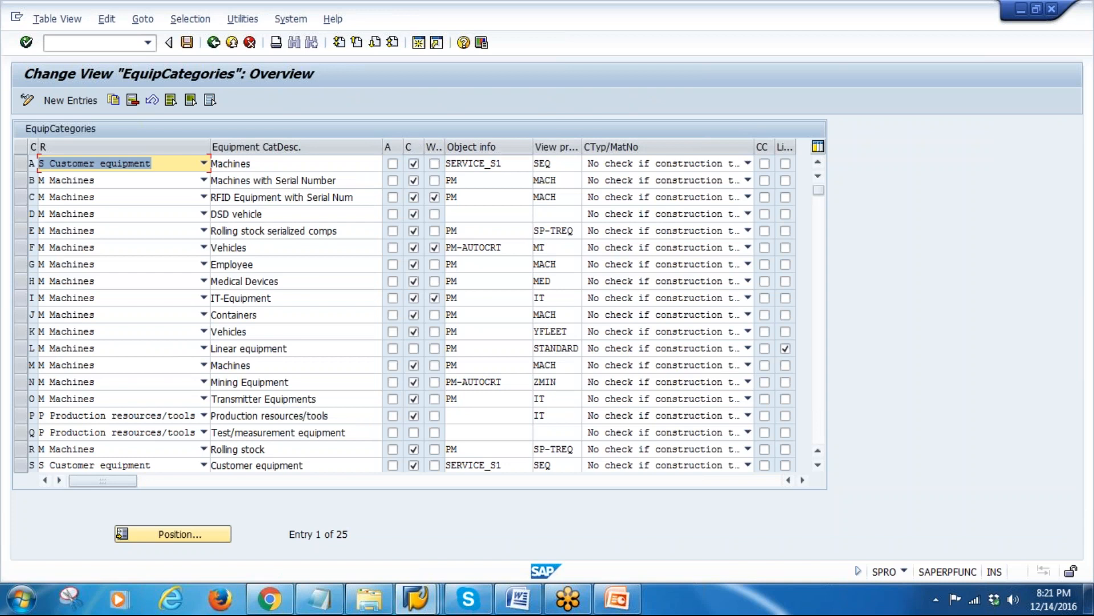
click(747, 164)
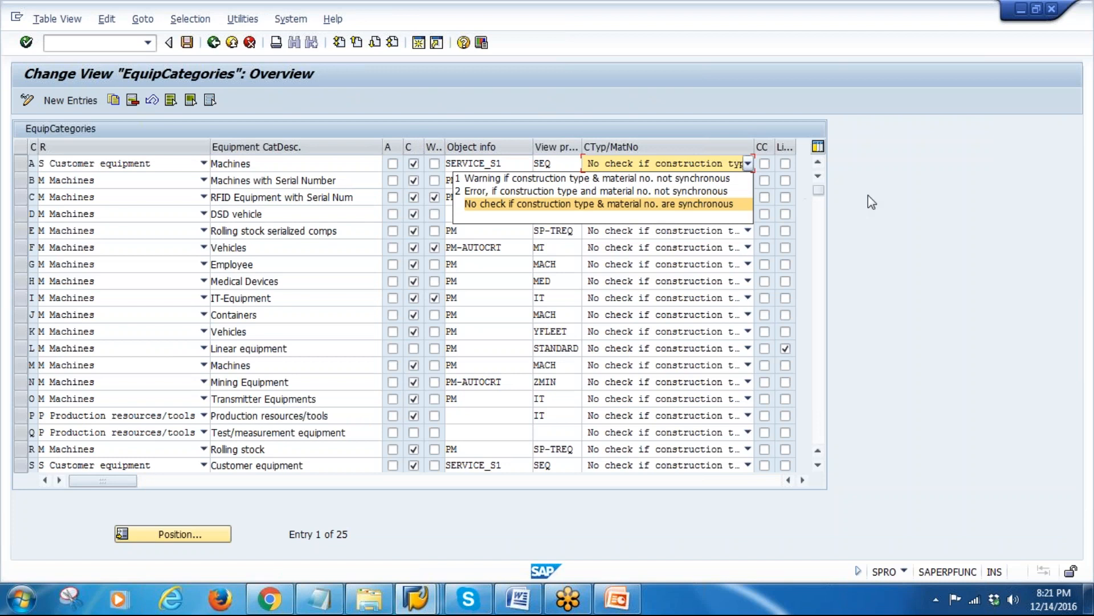
click(748, 165)
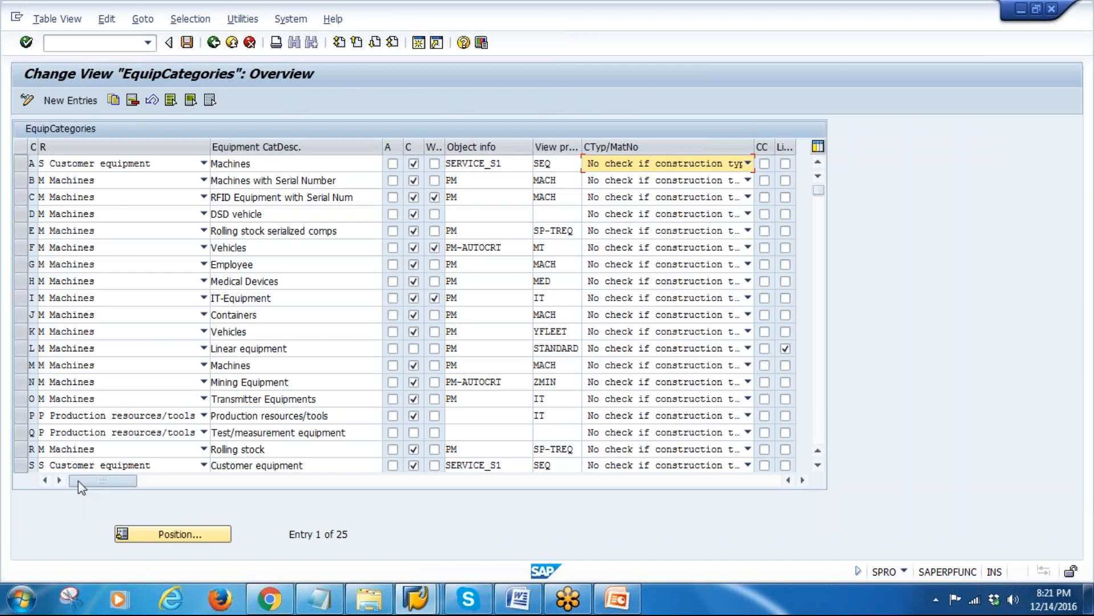
mouse_move(80, 481)
mouse_down()
mouse_move(108, 482)
mouse_move(74, 487)
mouse_up()
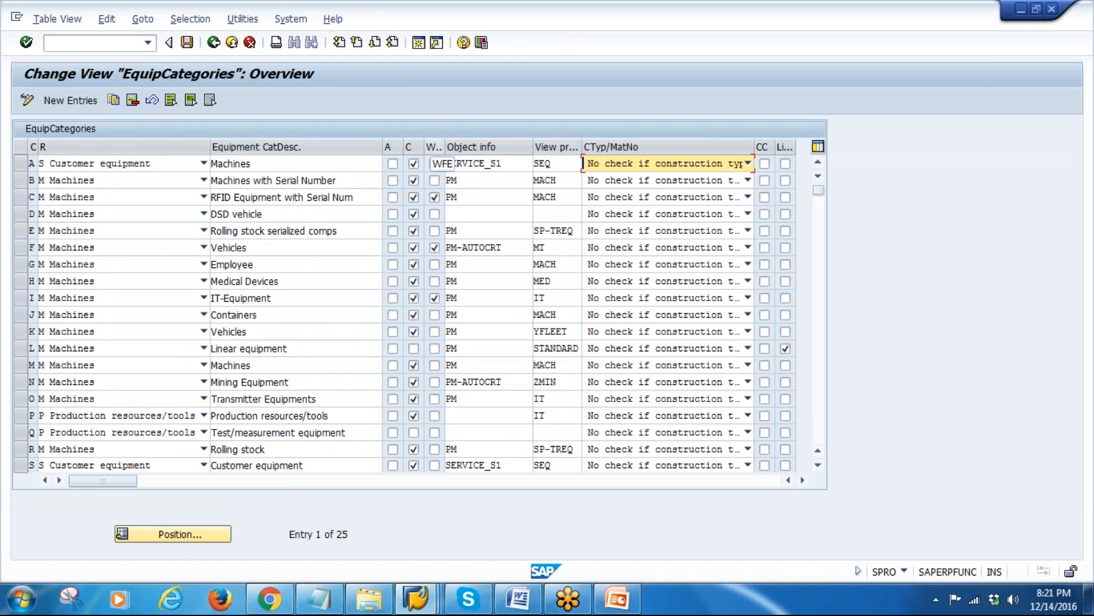
click(748, 164)
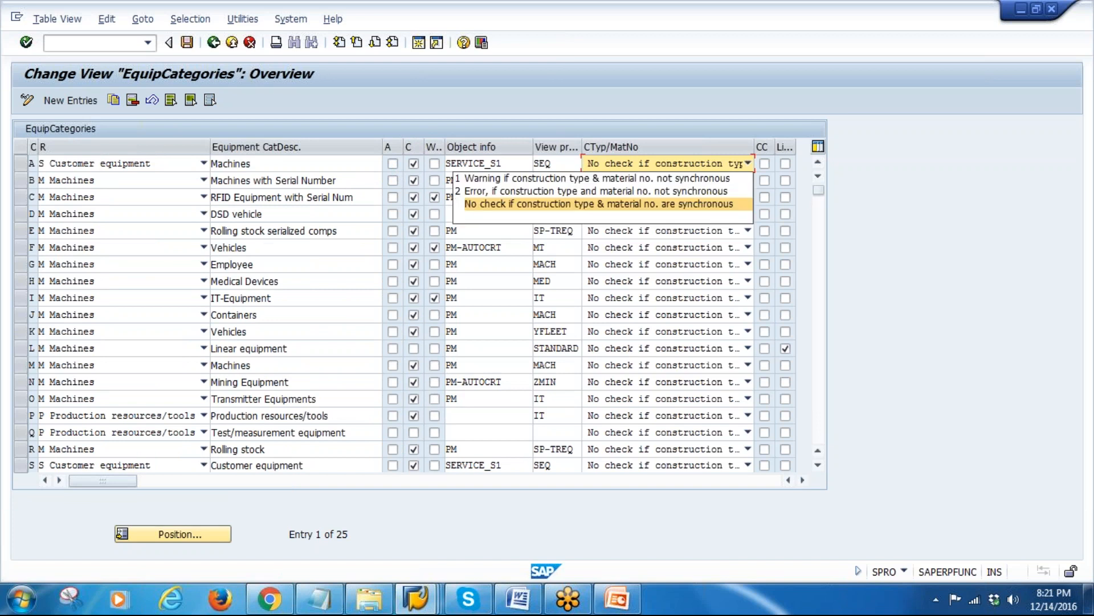
click(559, 165)
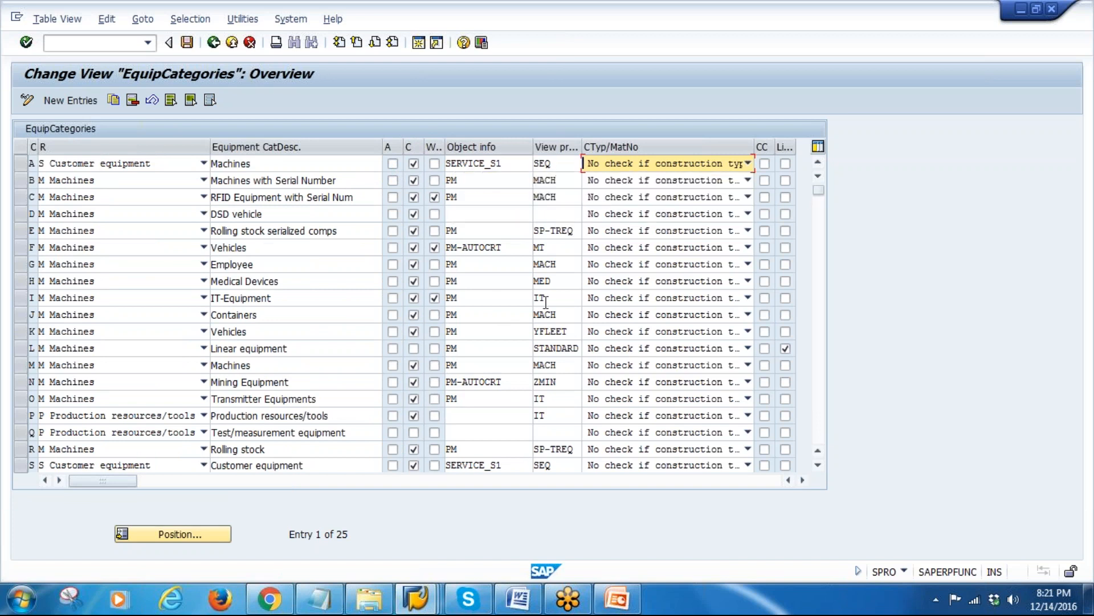
key(F4)
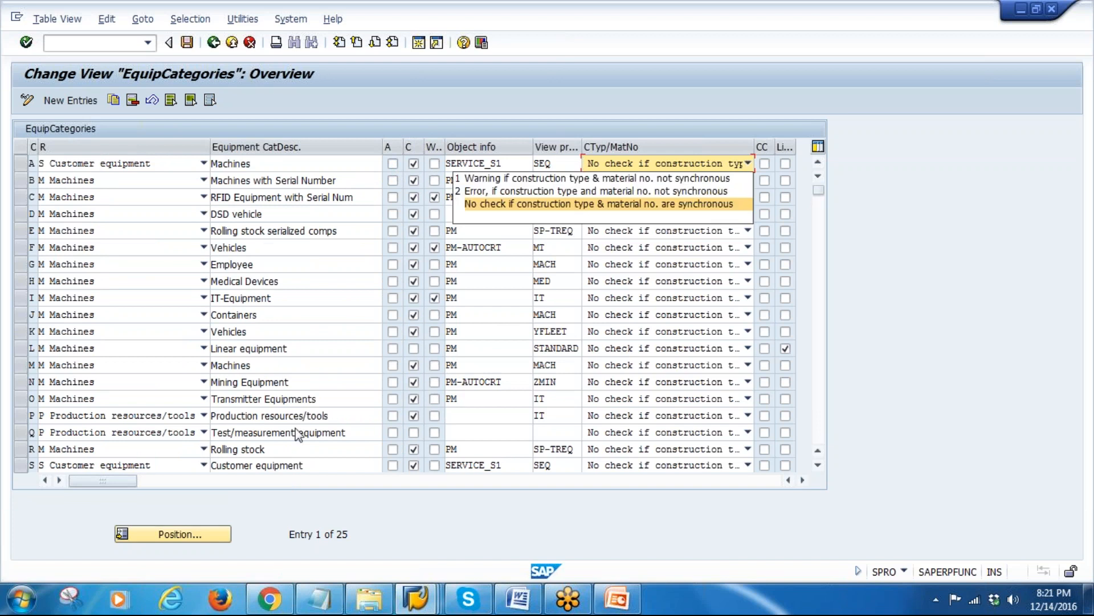
click(750, 381)
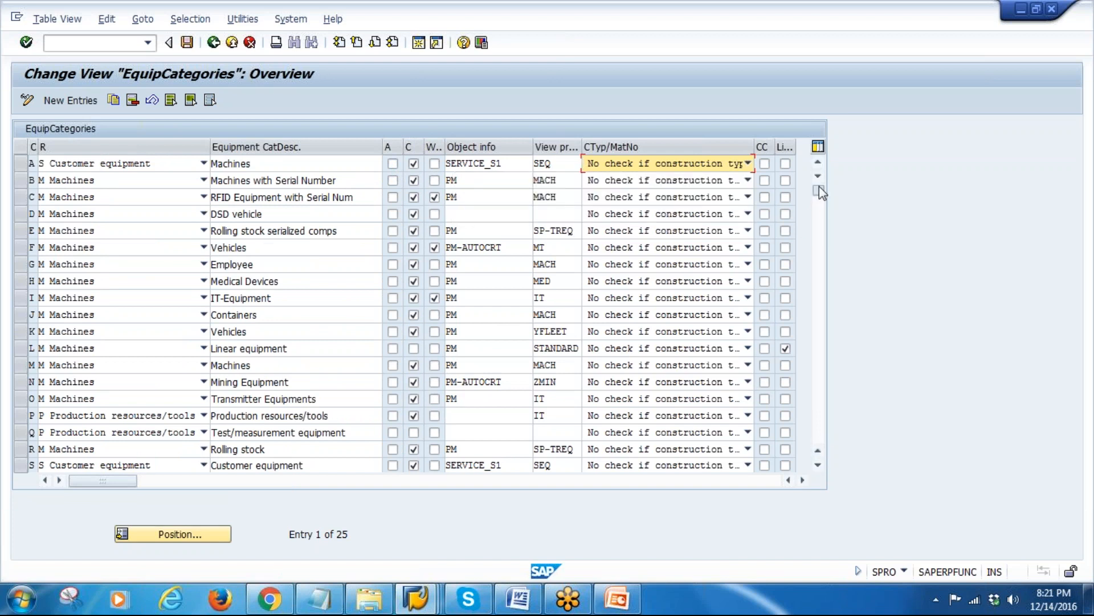
drag(819, 188, 816, 165)
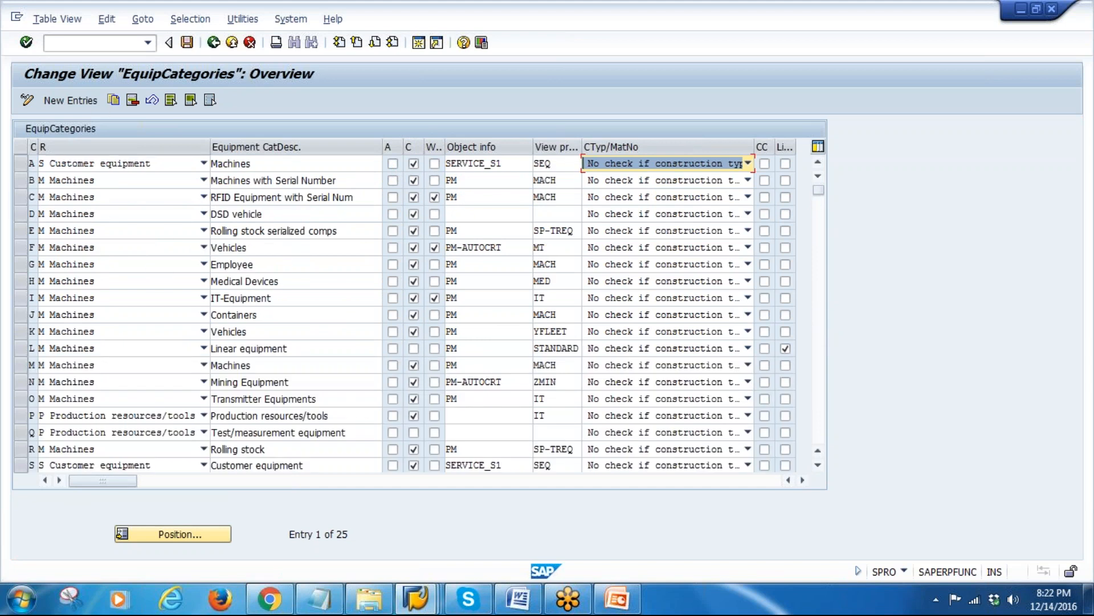
Step: Leave the equipment categories overview and collapse the Equipment Categories and Equipment nodes in the IMG
click(436, 471)
scroll(439, 397, down, 15)
click(448, 352)
key(alt+Tab)
mouse_move(103, 480)
mouse_down()
mouse_move(465, 488)
mouse_move(101, 484)
mouse_up()
click(213, 42)
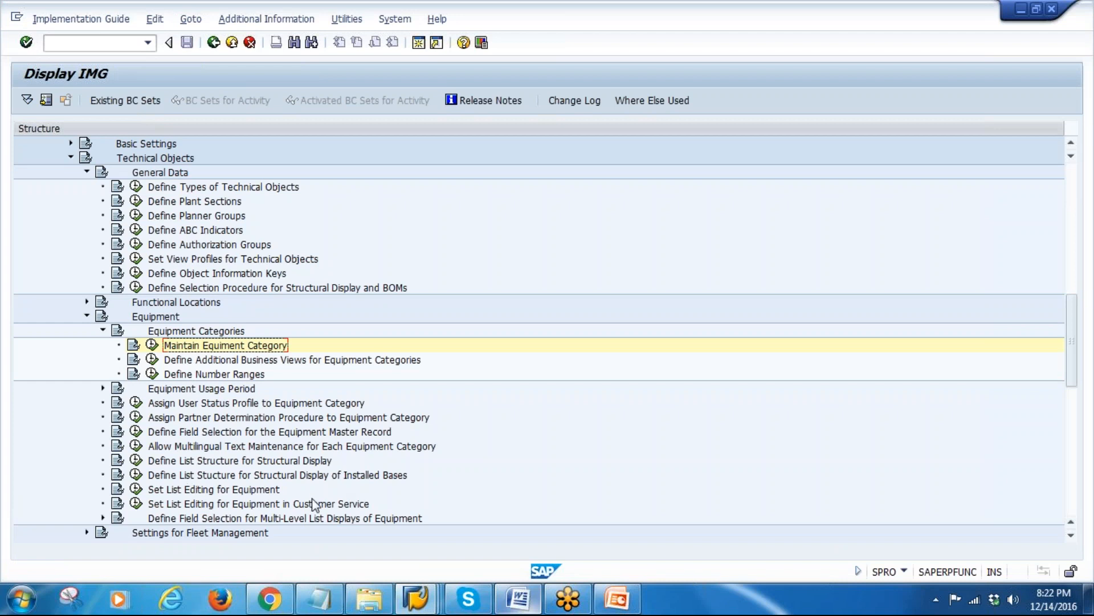
click(102, 330)
click(86, 316)
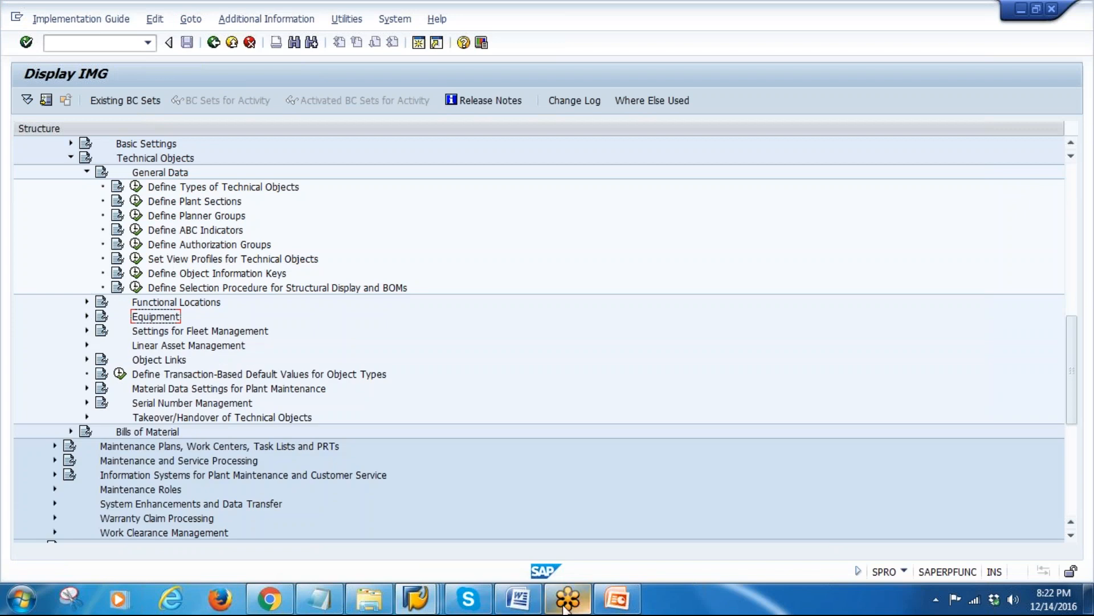
Step: Review the Equipment - Topics covered slide in PowerPoint and switch to the SAP PM course syllabus in Word
click(618, 599)
scroll(92, 483, up, 10)
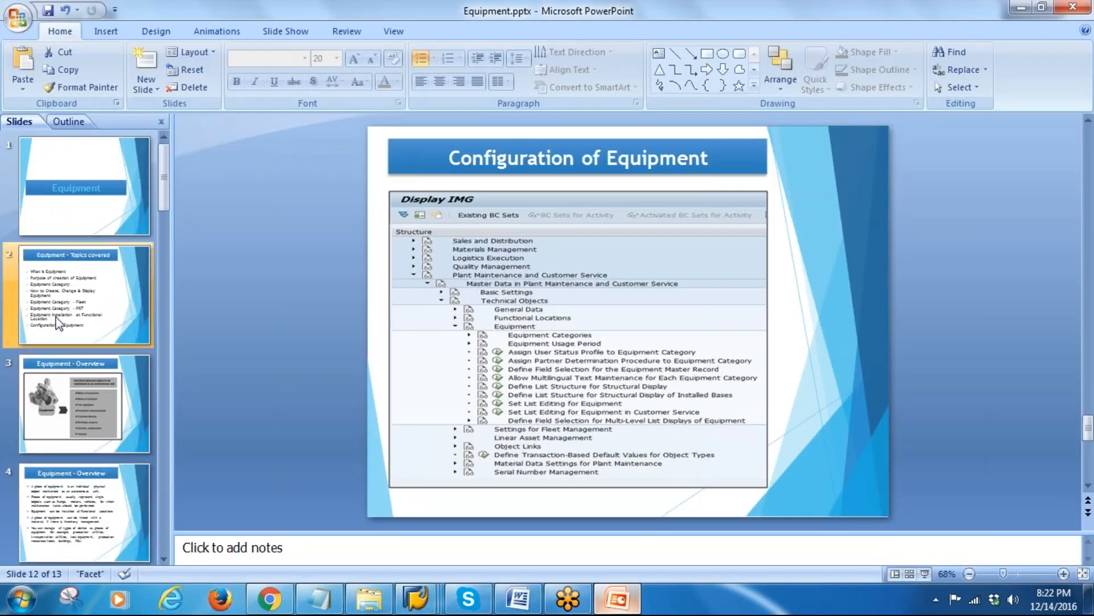
click(75, 321)
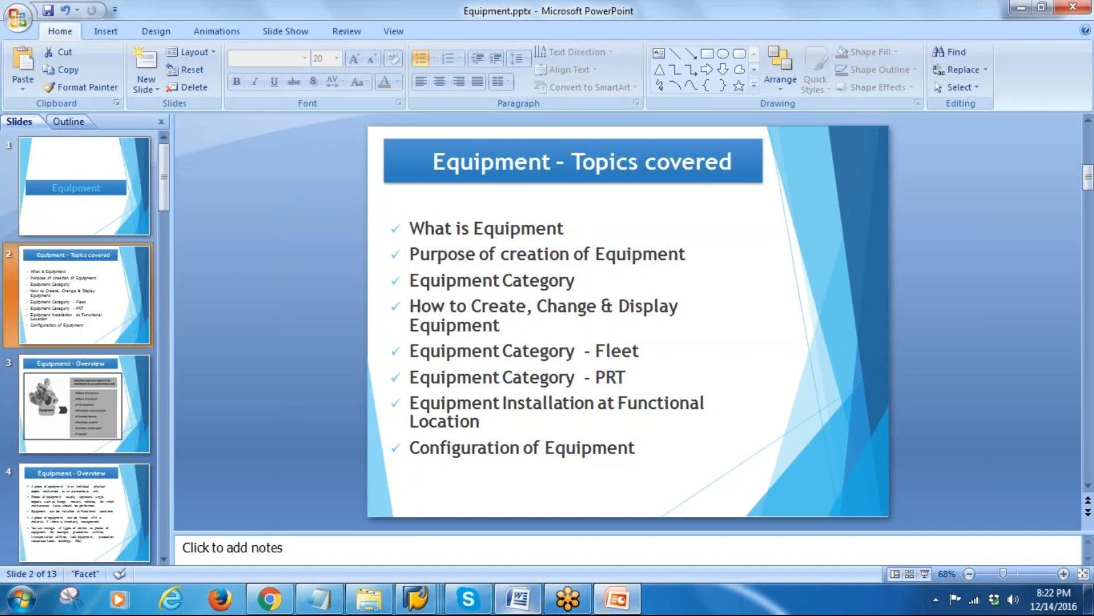
click(529, 603)
scroll(547, 342, up, 5)
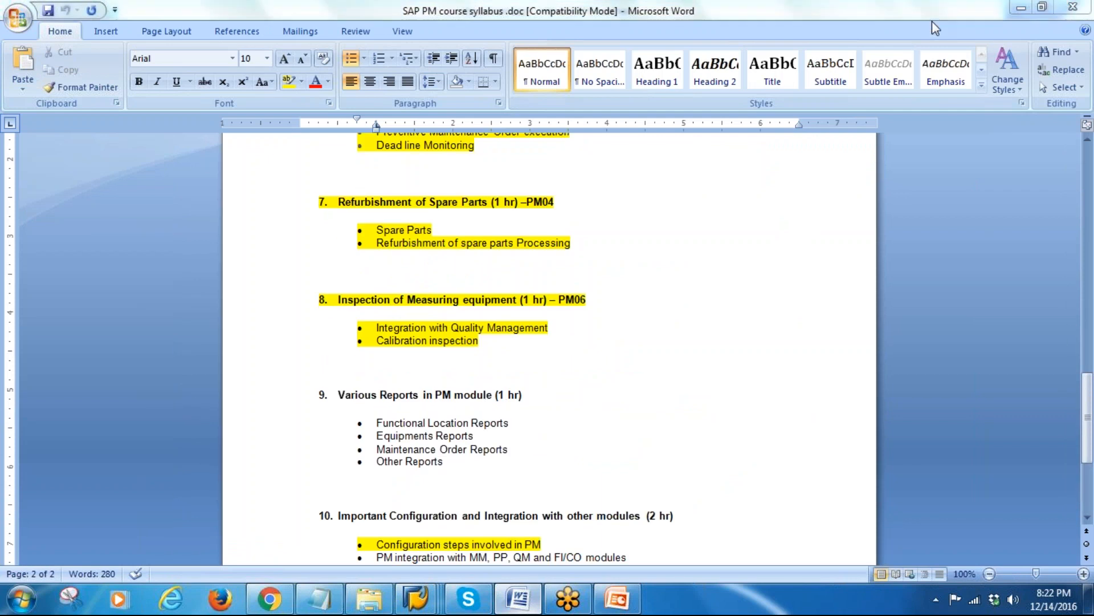